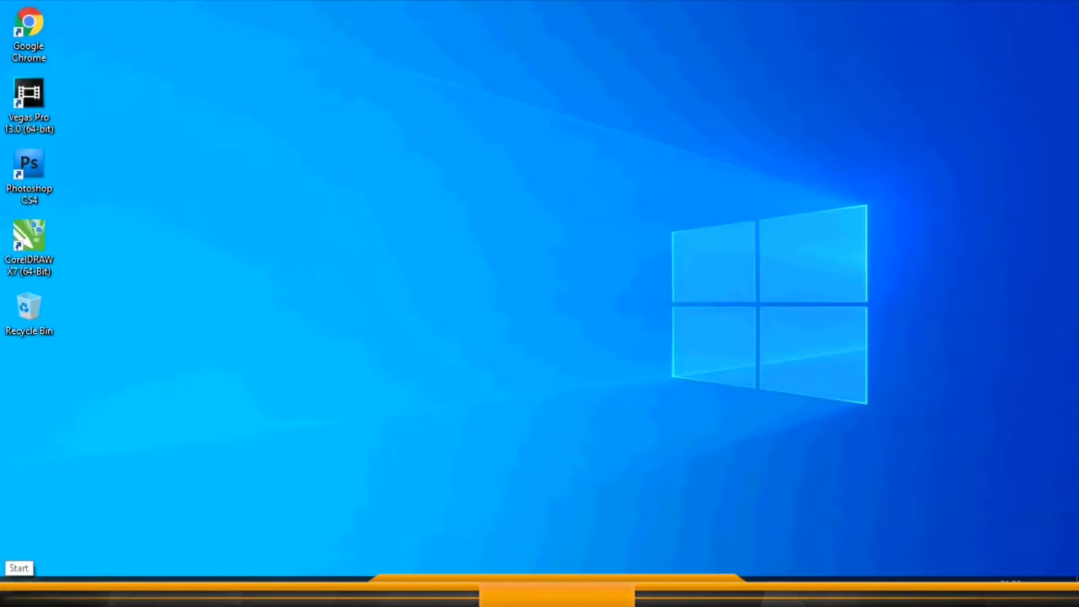
Launch Excel and create a new blank workbook
{"action": "left_click", "coordinate": [17, 594]}
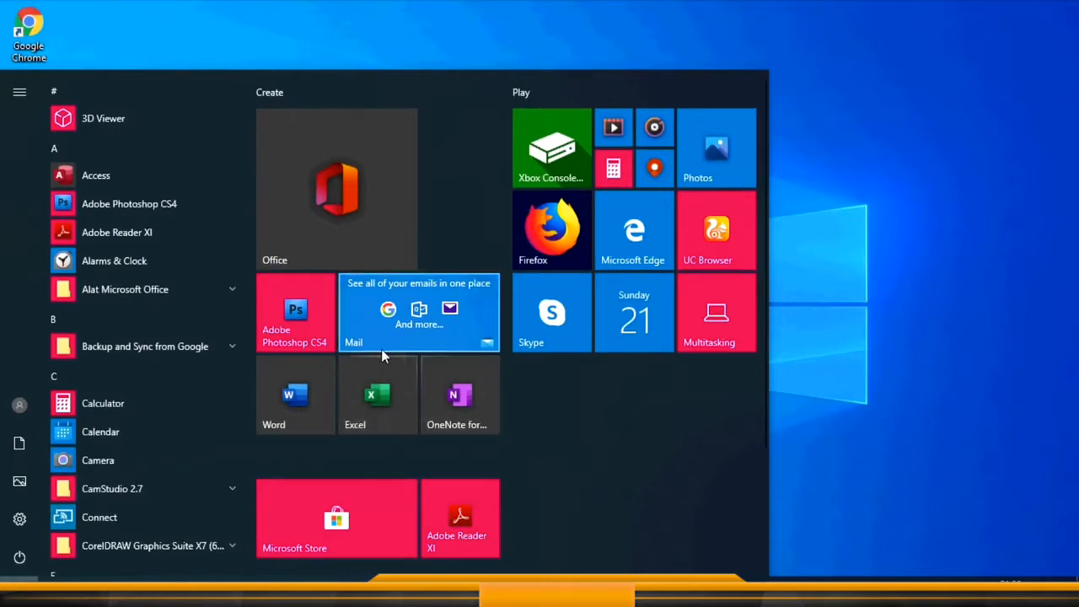
{"action": "left_click", "coordinate": [370, 394]}
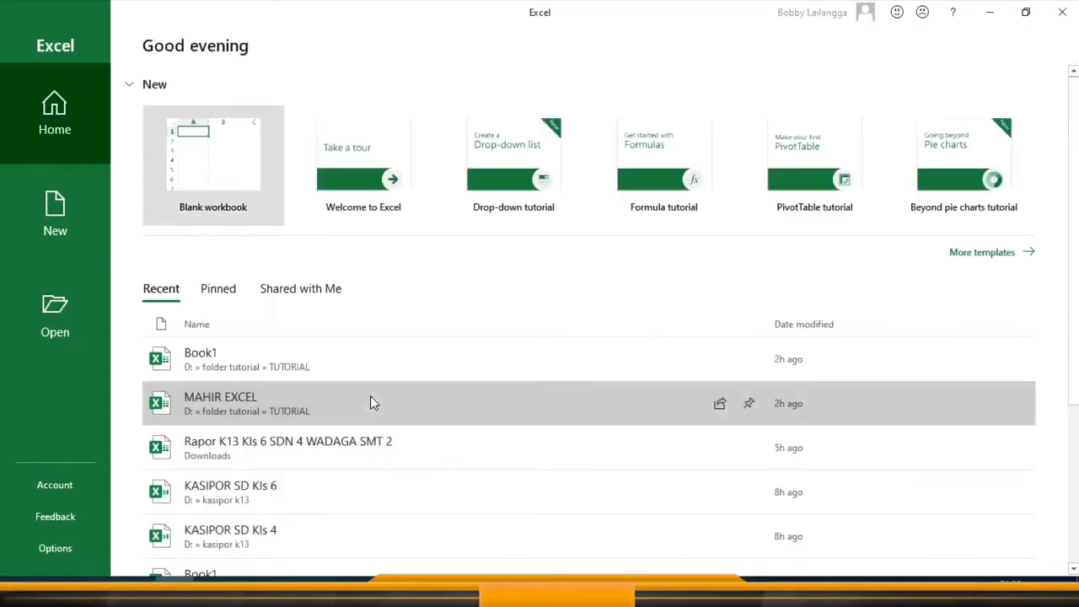
{"action": "left_click", "coordinate": [226, 164]}
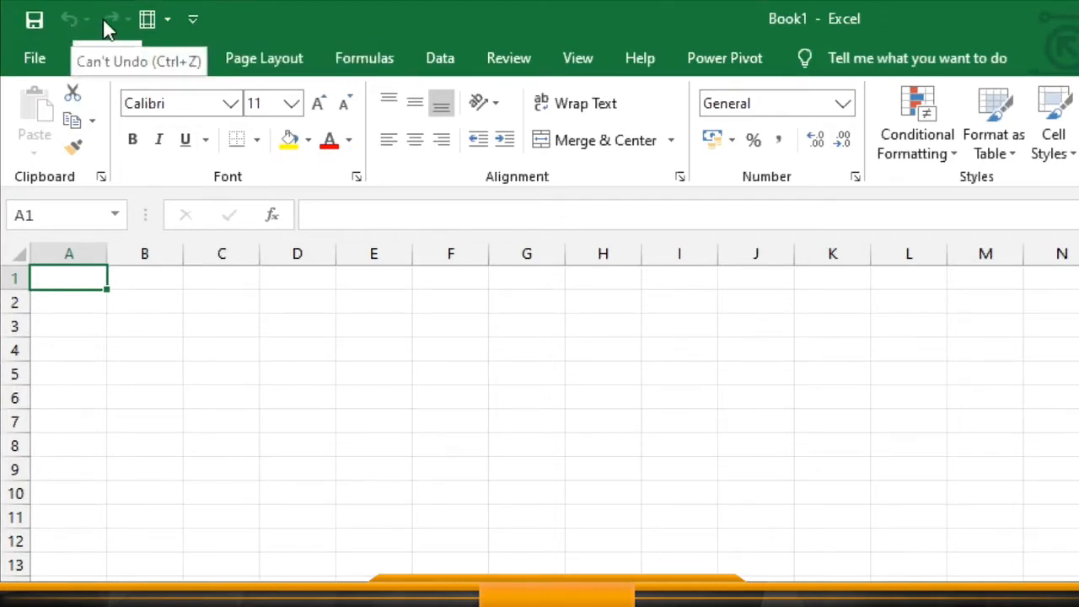
Add the New, Open, and Print Preview and Print commands to the Quick Access Toolbar
{"action": "left_click", "coordinate": [193, 20]}
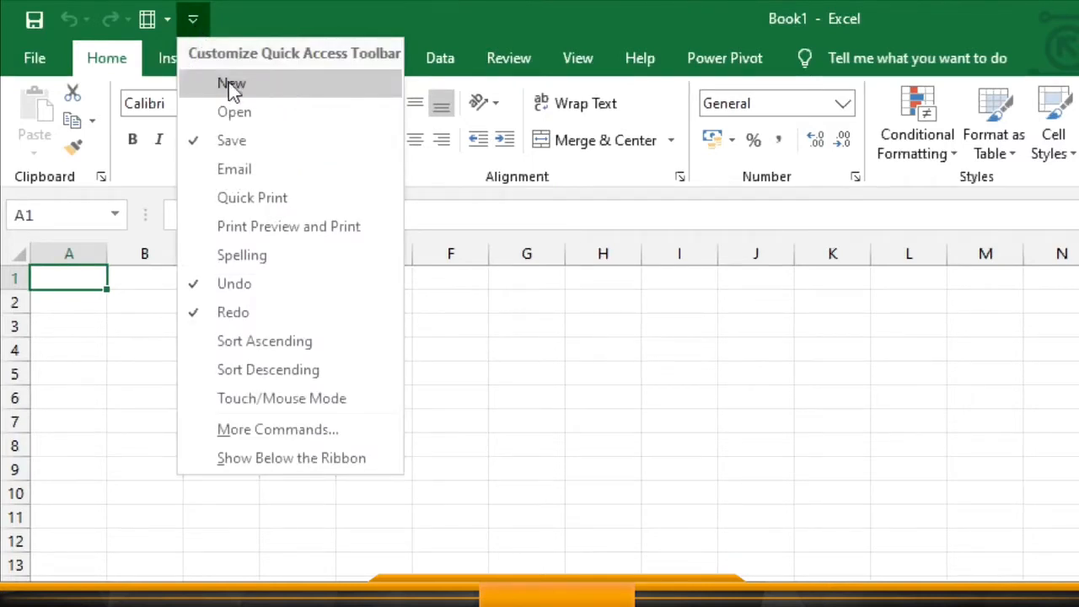
{"action": "left_click", "coordinate": [229, 87]}
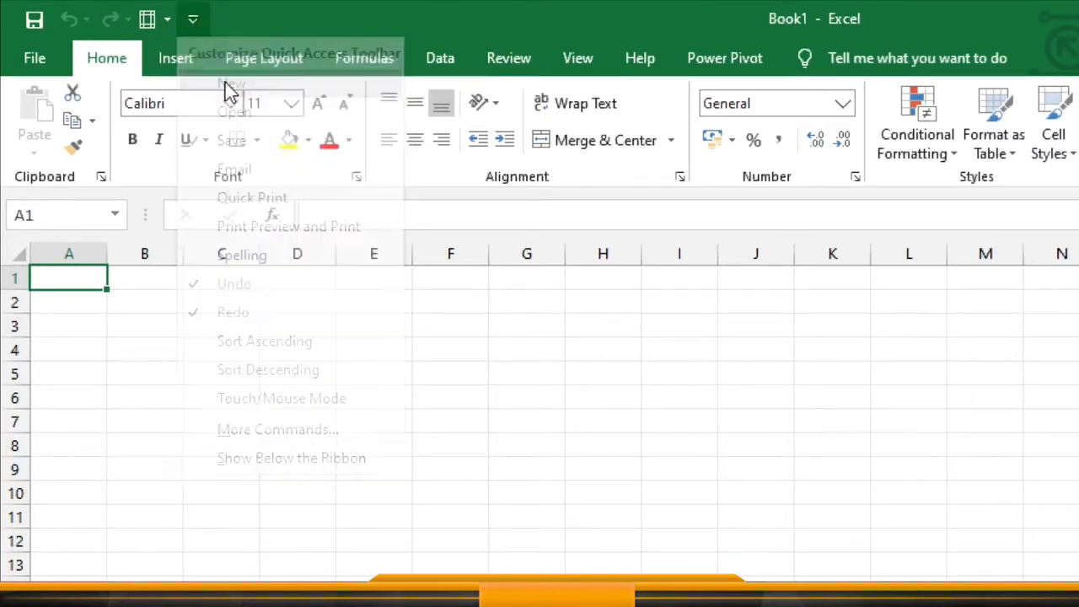
{"action": "left_click", "coordinate": [227, 21]}
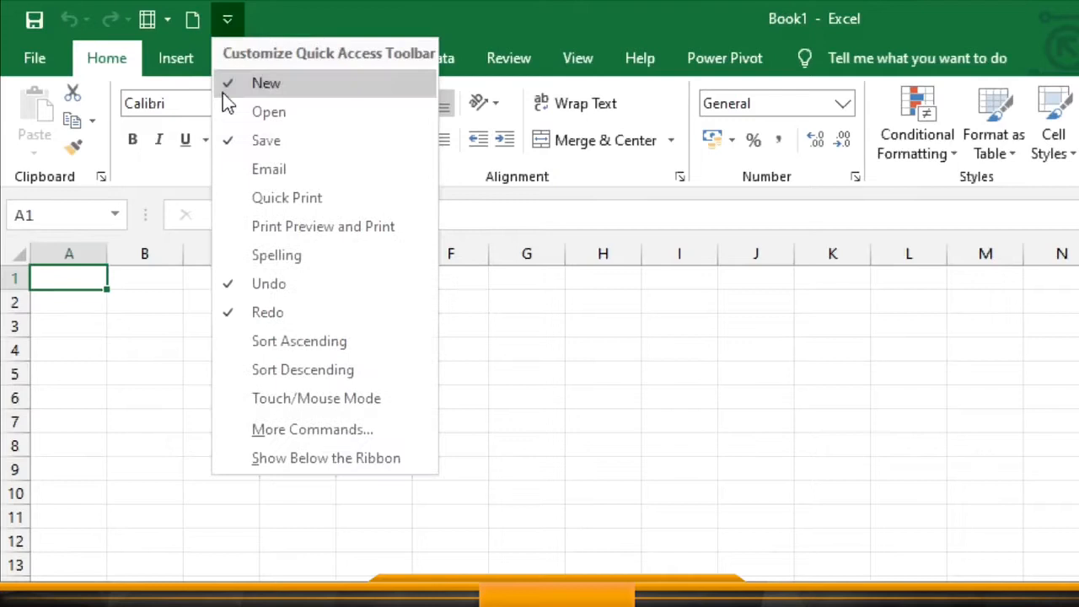
{"action": "left_click", "coordinate": [270, 113]}
{"action": "left_click", "coordinate": [259, 21]}
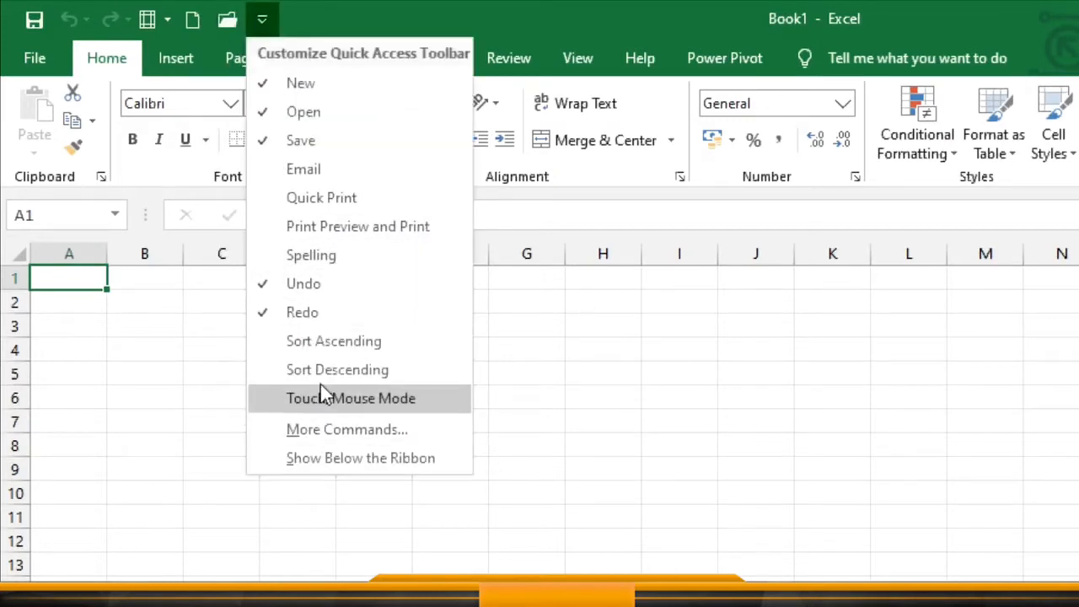
{"action": "left_click", "coordinate": [364, 228]}
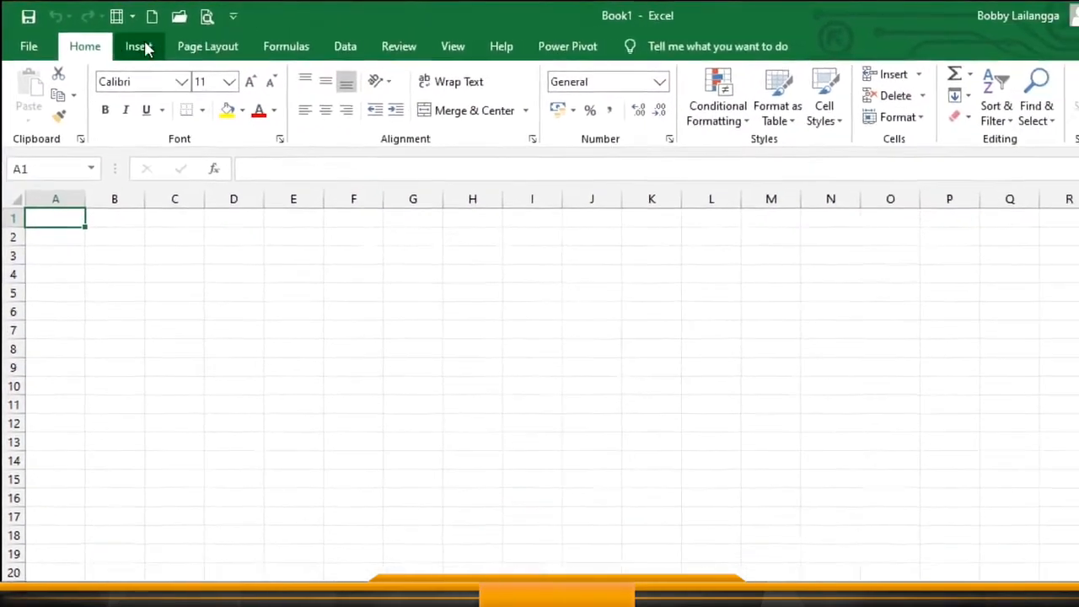
{"action": "left_click", "coordinate": [139, 47]}
{"action": "left_click", "coordinate": [84, 46]}
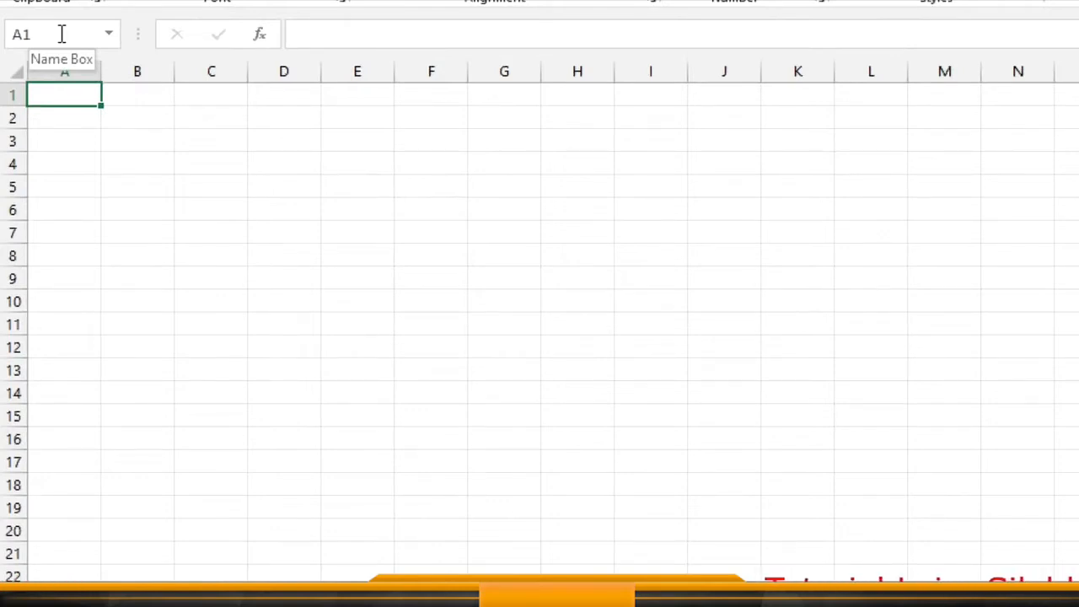
{"action": "left_click", "coordinate": [346, 34]}
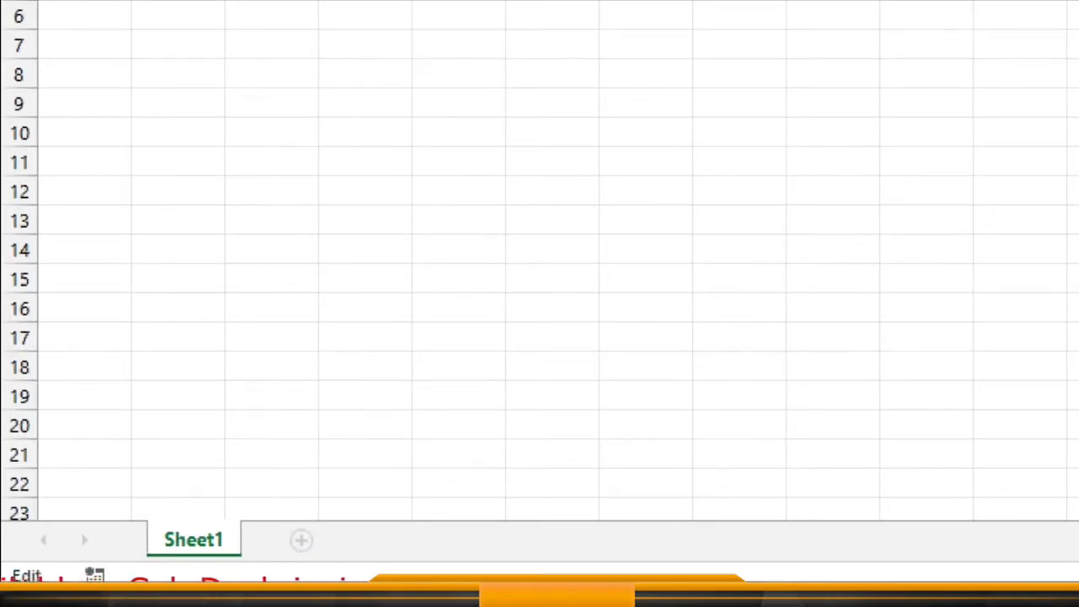
{"action": "key", "text": "Return"}
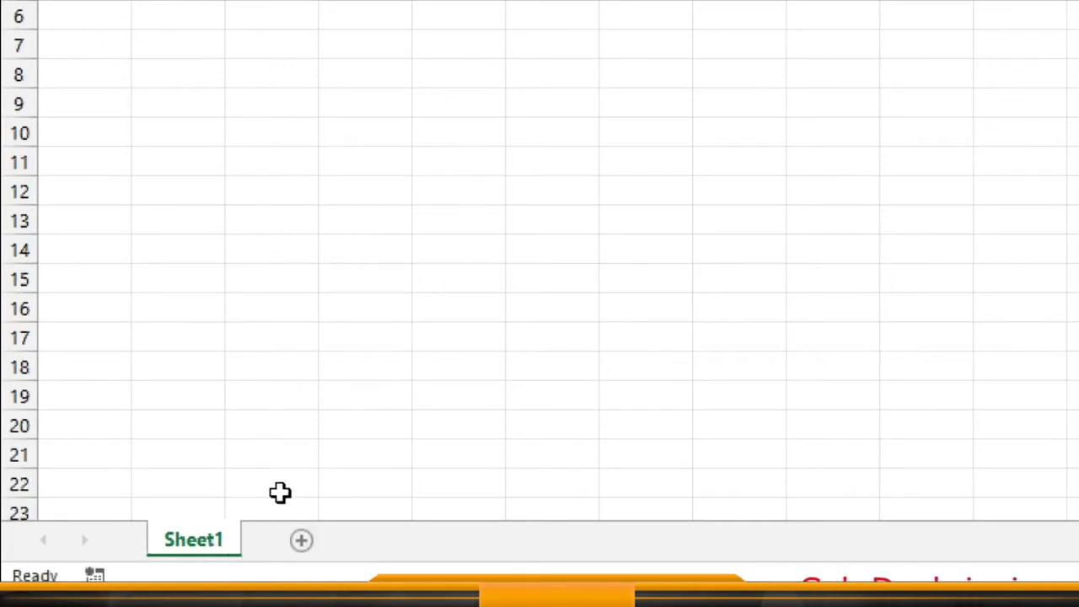
Add two new worksheets to the workbook after Sheet1
{"action": "left_click", "coordinate": [300, 540]}
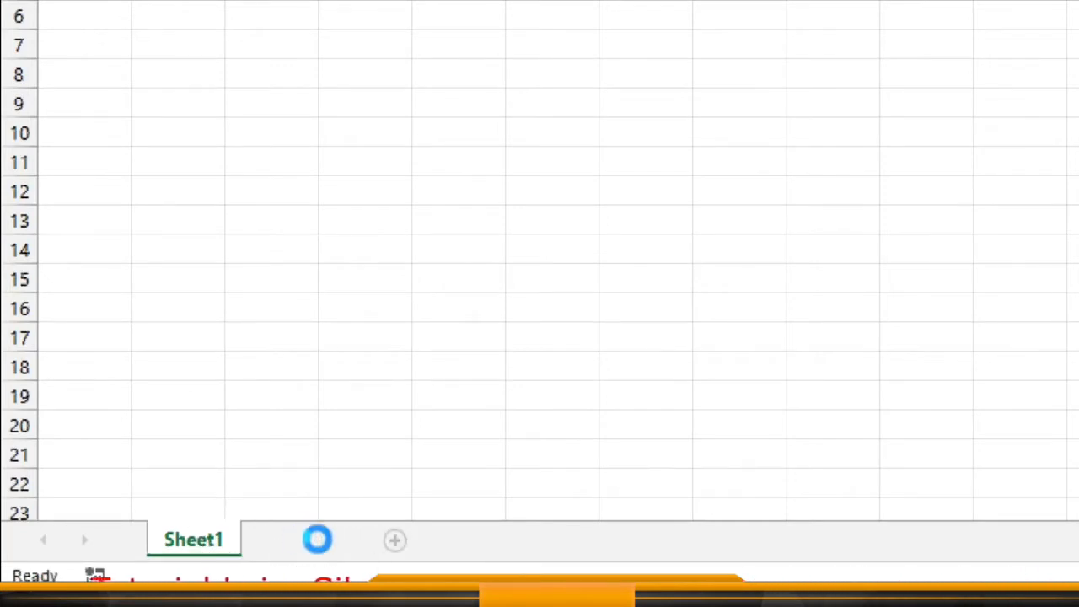
{"action": "left_click", "coordinate": [403, 546]}
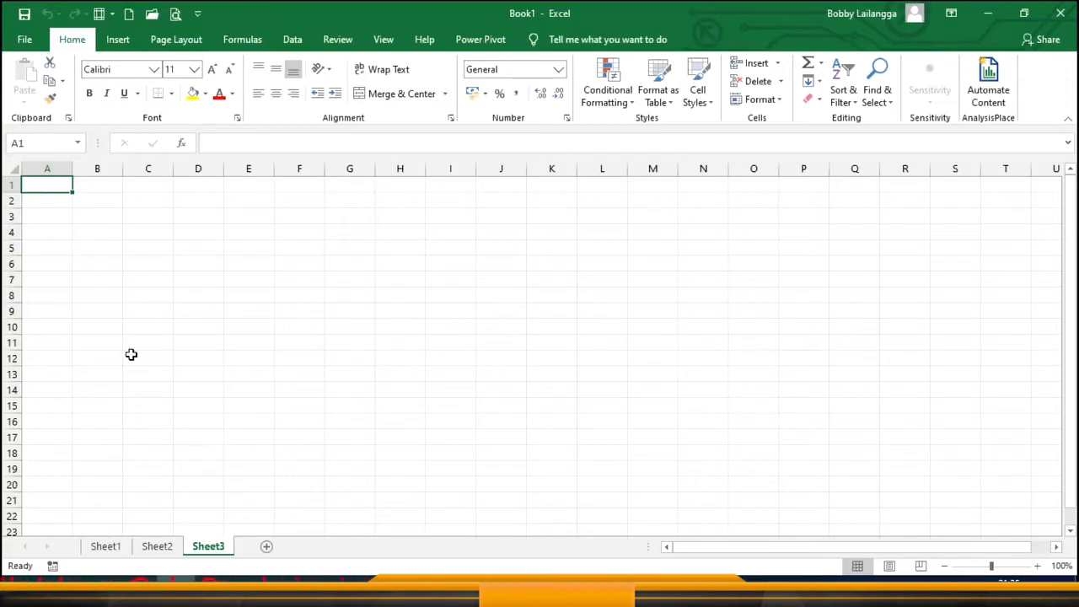
Examine the sheet's column and row layout by selecting columns A to D and rows 1 to 3 individually
{"action": "left_click", "coordinate": [54, 168]}
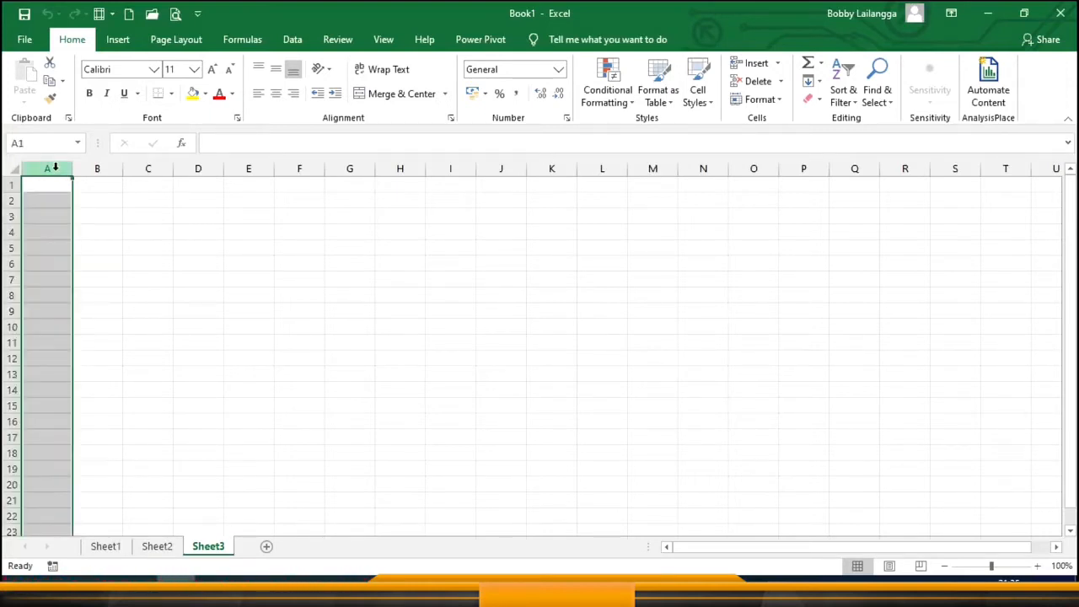
{"action": "left_click", "coordinate": [97, 168]}
{"action": "left_click", "coordinate": [147, 168]}
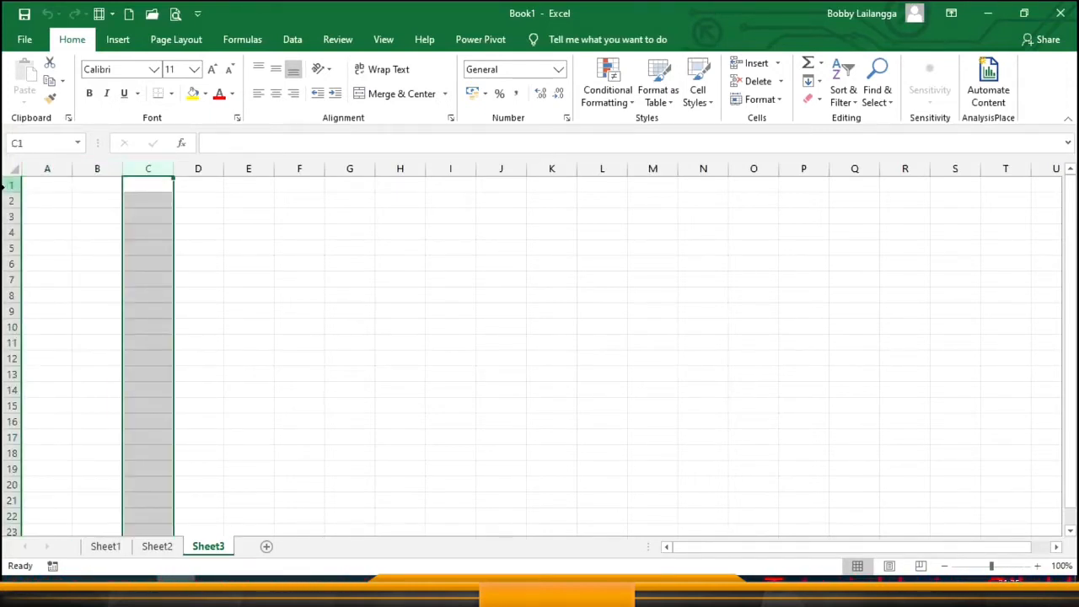
{"action": "left_click", "coordinate": [10, 185]}
{"action": "left_click", "coordinate": [10, 199]}
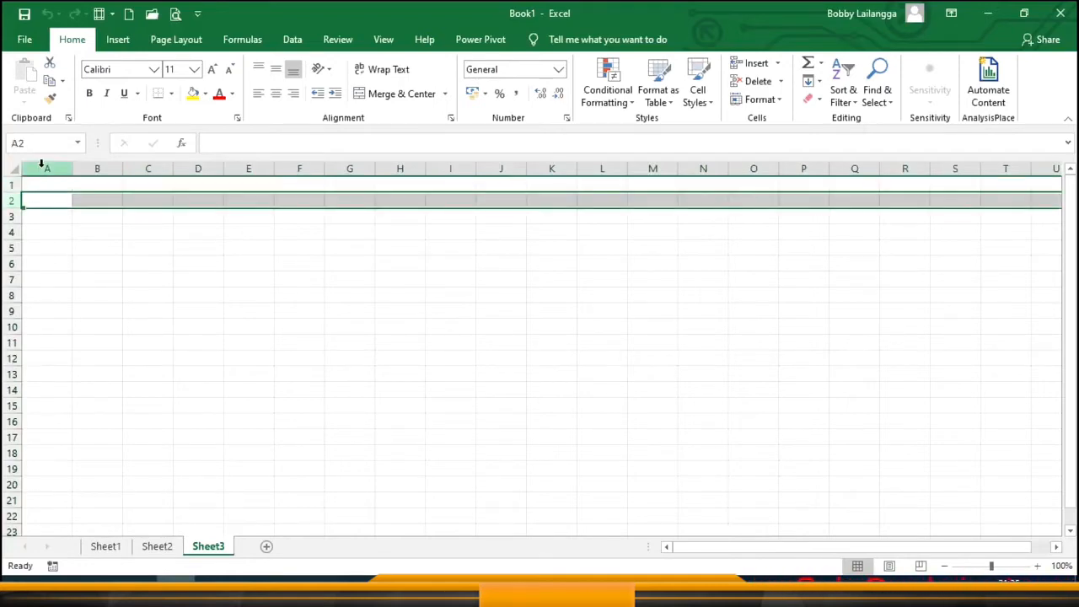
{"action": "left_click", "coordinate": [42, 167]}
{"action": "left_click", "coordinate": [96, 166]}
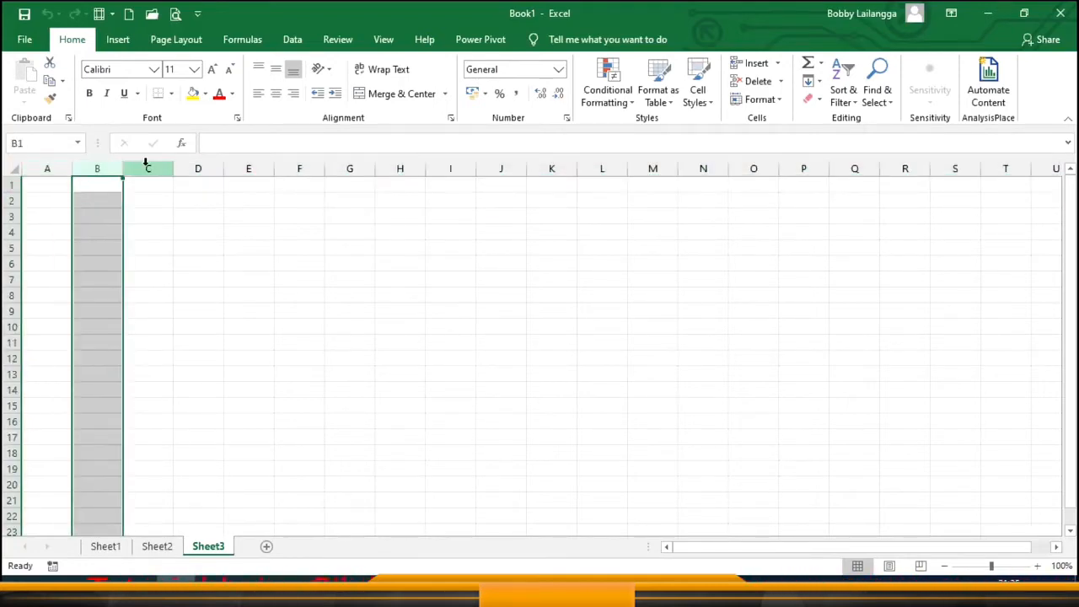
{"action": "left_click", "coordinate": [147, 167]}
{"action": "left_click", "coordinate": [194, 167]}
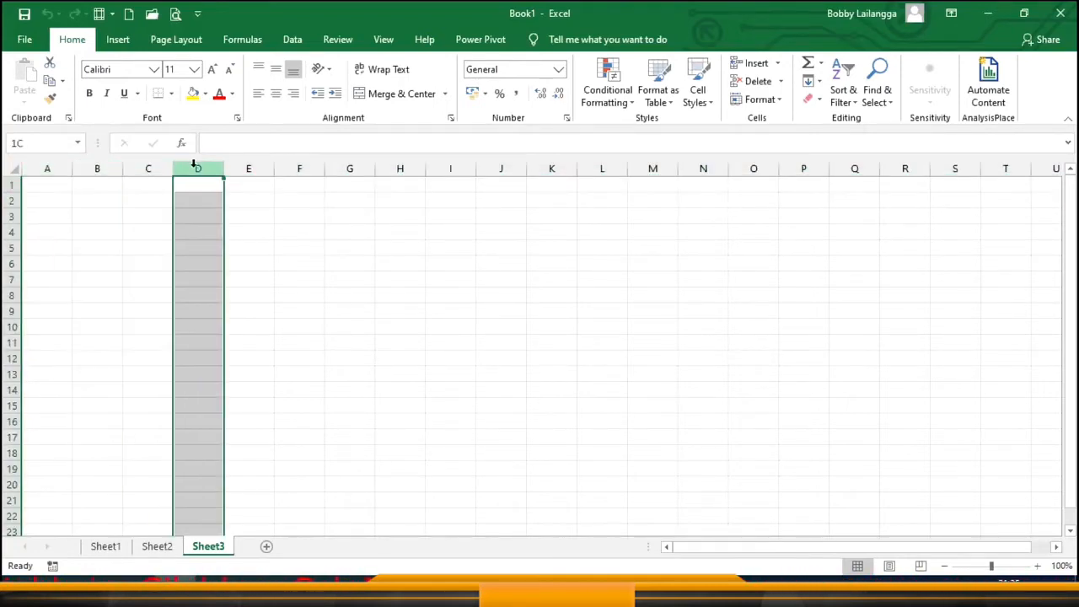
{"action": "left_click", "coordinate": [10, 185]}
{"action": "left_click", "coordinate": [10, 200]}
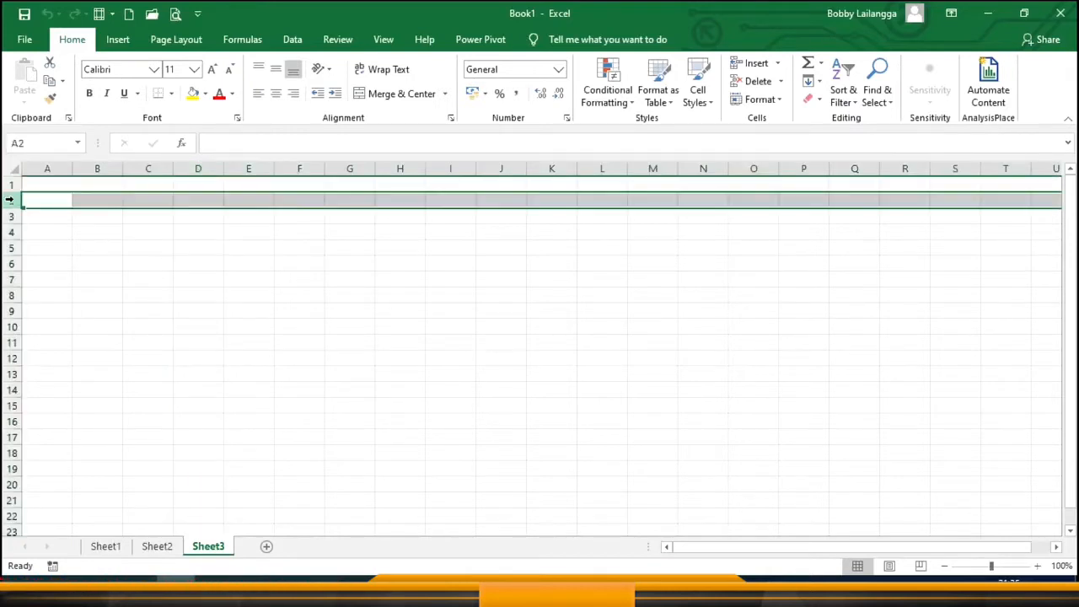
{"action": "left_click", "coordinate": [10, 216]}
{"action": "left_click", "coordinate": [50, 231]}
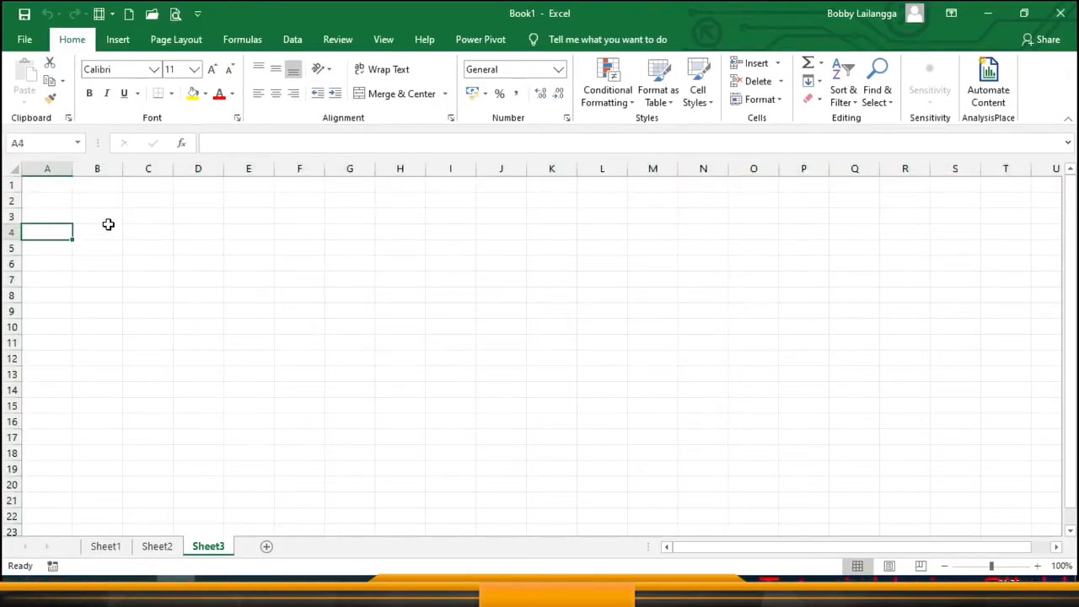
Examine cell addressing by selecting column B, row 3, their intersection at B3, and cell D3
{"action": "left_click", "coordinate": [97, 169]}
{"action": "left_click", "coordinate": [12, 216]}
{"action": "left_click", "coordinate": [91, 217]}
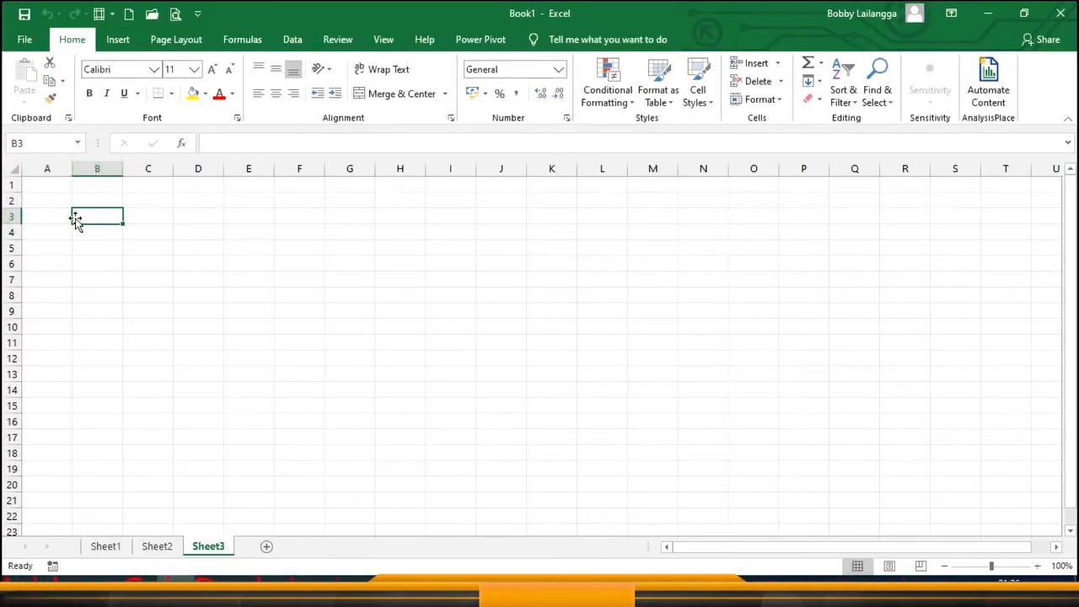
{"action": "left_click", "coordinate": [195, 218]}
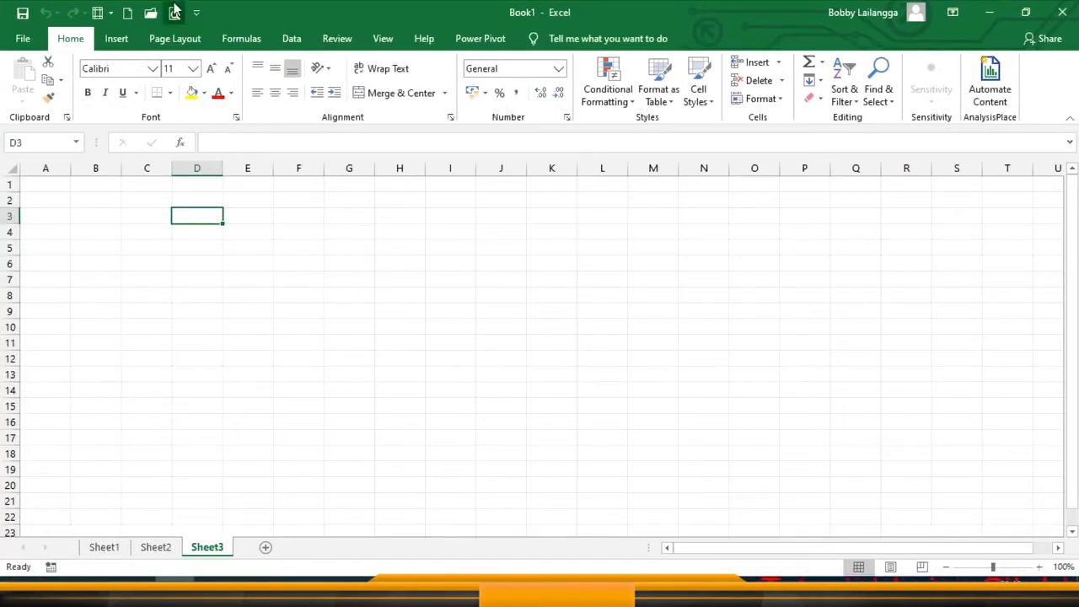
Open the print preview for Sheet3, return to the sheet, and examine the page boundary at column I
{"action": "left_click", "coordinate": [174, 14]}
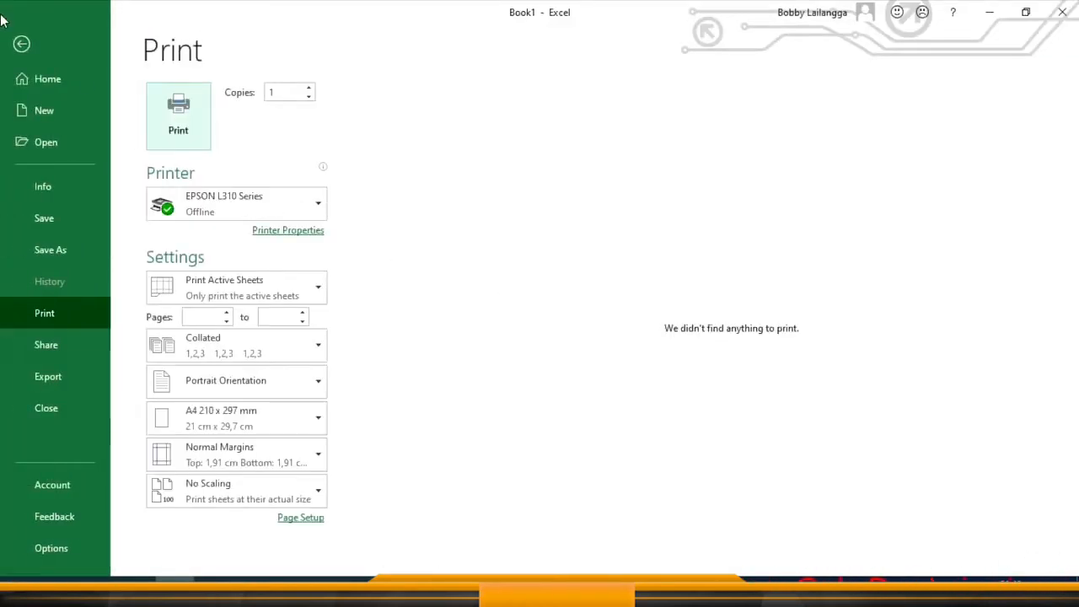
{"action": "left_click", "coordinate": [64, 50]}
{"action": "left_click", "coordinate": [503, 279]}
{"action": "left_click", "coordinate": [452, 186]}
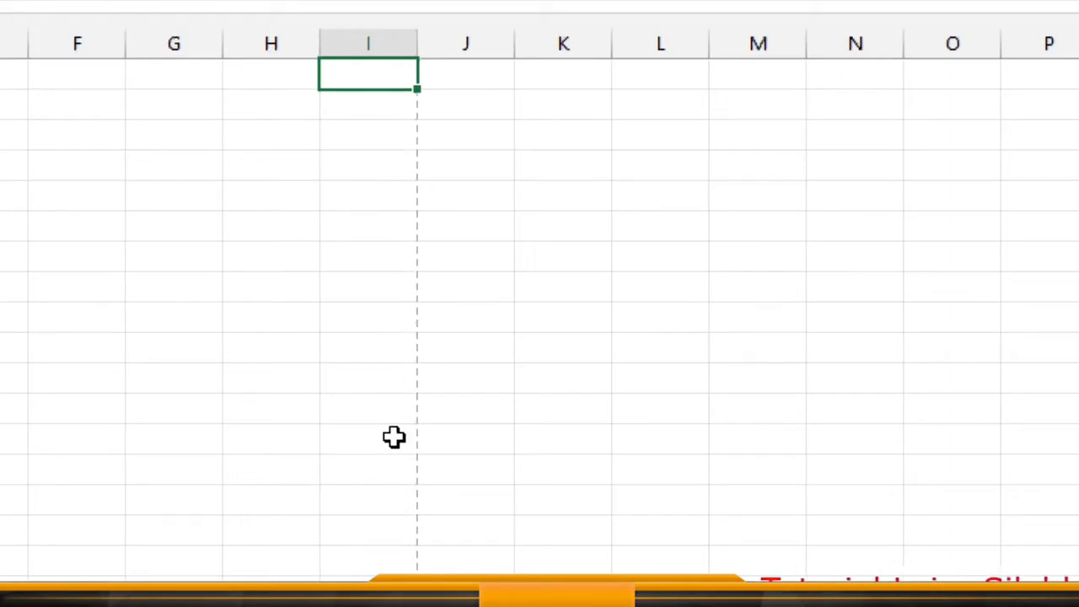
{"action": "scroll", "coordinate": [397, 536], "scroll_direction": "down", "scroll_amount": 5}
{"action": "scroll", "coordinate": [397, 536], "scroll_direction": "down", "scroll_amount": 2}
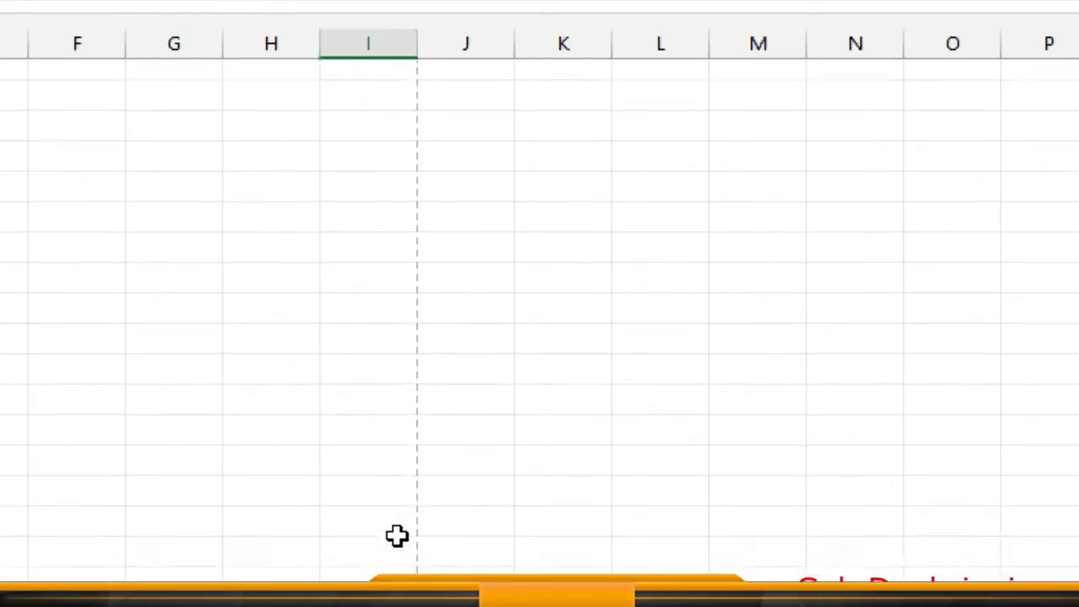
{"action": "scroll", "coordinate": [427, 490], "scroll_direction": "up", "scroll_amount": 3}
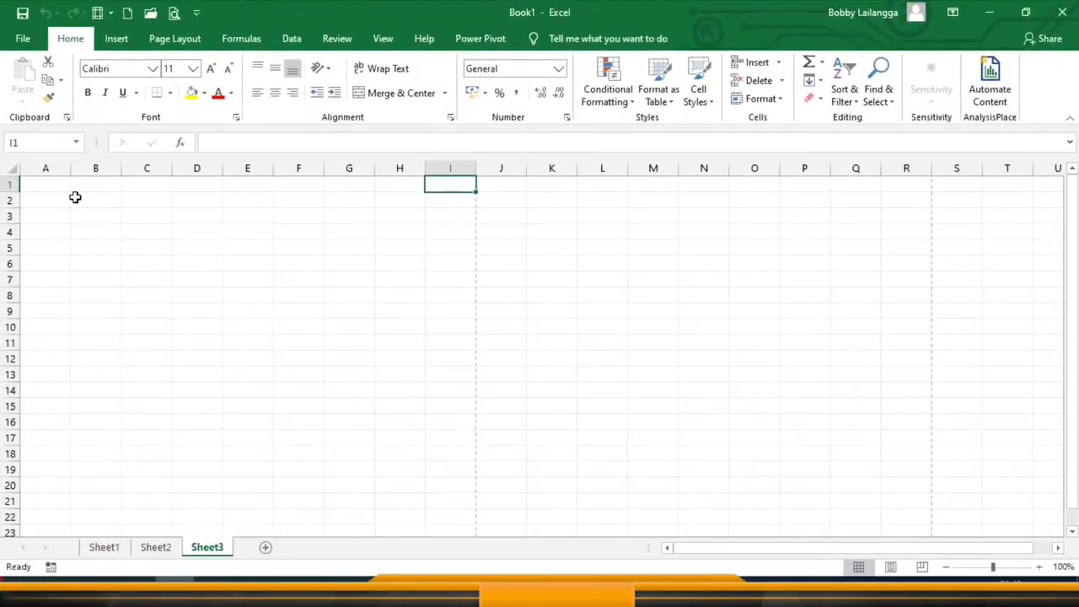
{"action": "left_click", "coordinate": [46, 187]}
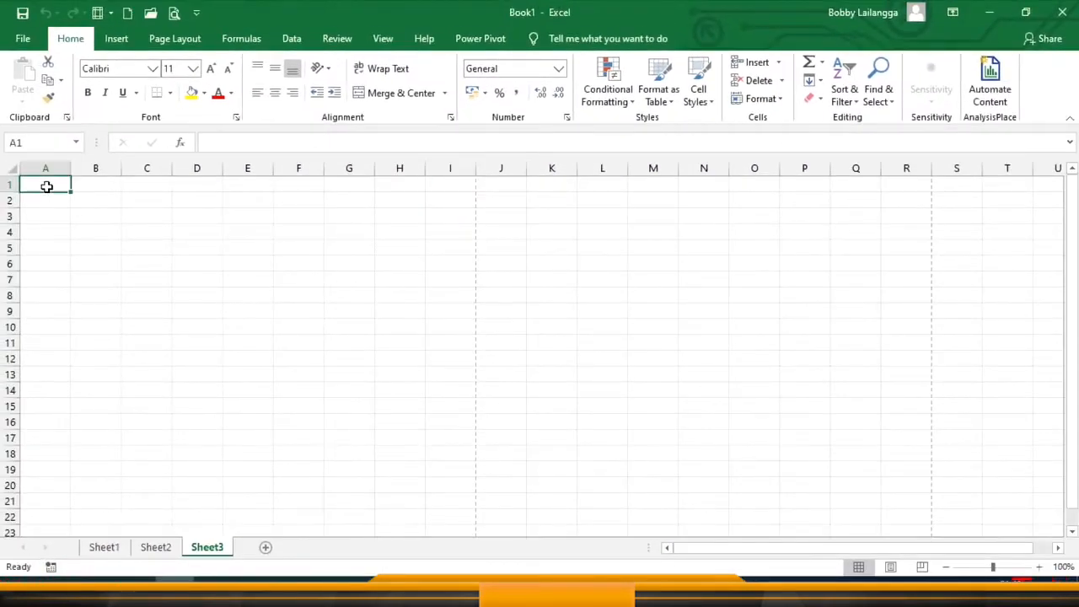
Enter the heading PEMERINTAH KABUPATEN MUNA BARAT in cell A1 of Sheet1
{"action": "left_click", "coordinate": [104, 549]}
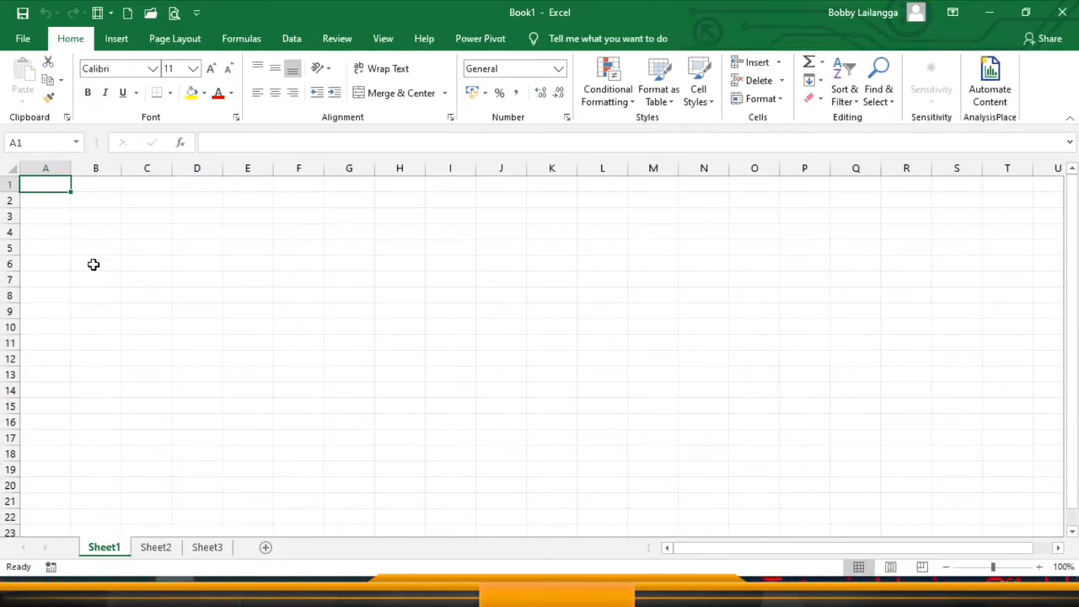
{"action": "left_click", "coordinate": [140, 301]}
{"action": "left_click", "coordinate": [140, 279]}
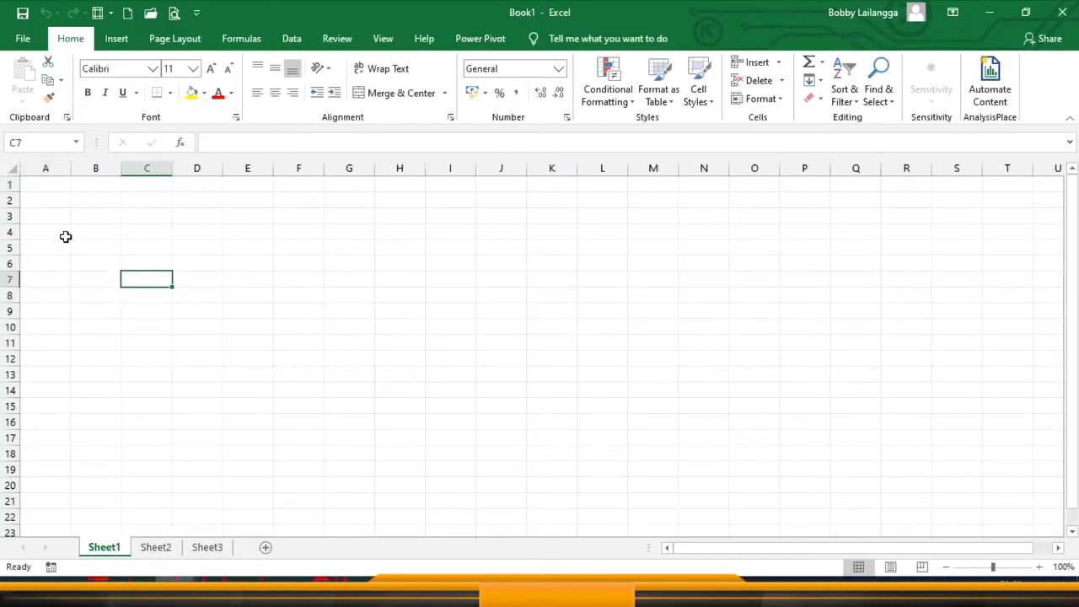
{"action": "left_click", "coordinate": [45, 184]}
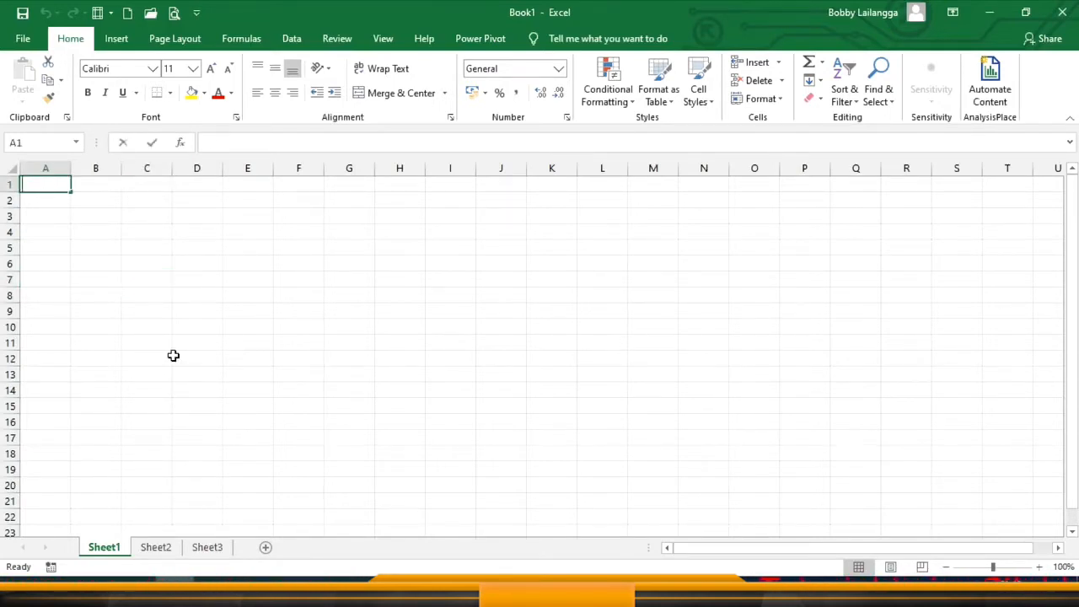
{"action": "type", "text": "PEMERINTAH KABUPAT"}
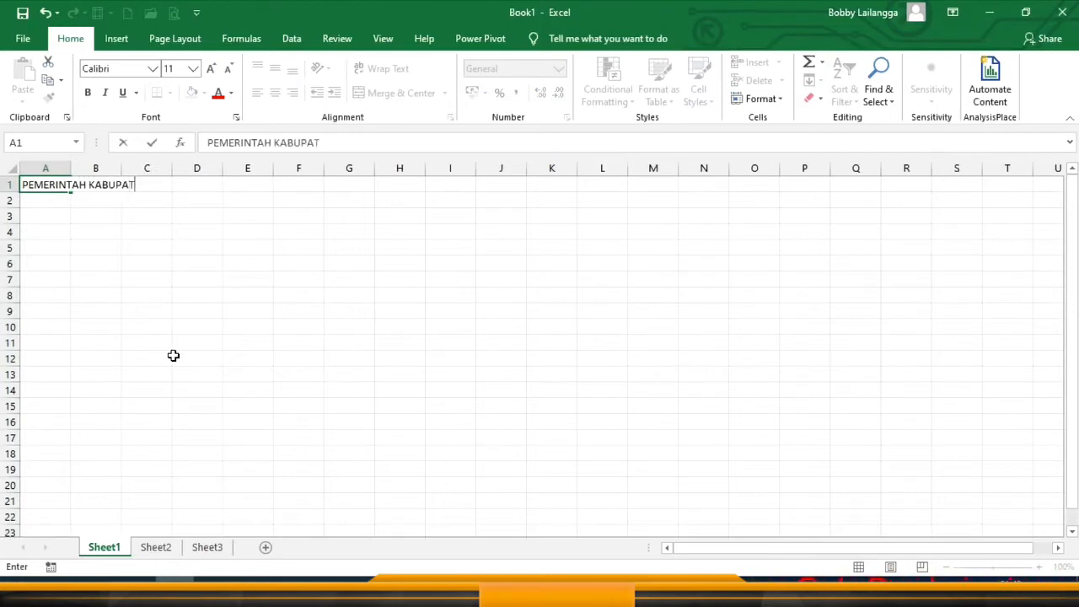
{"action": "type", "text": "EN MUNA BARAT"}
{"action": "key", "text": "Return"}
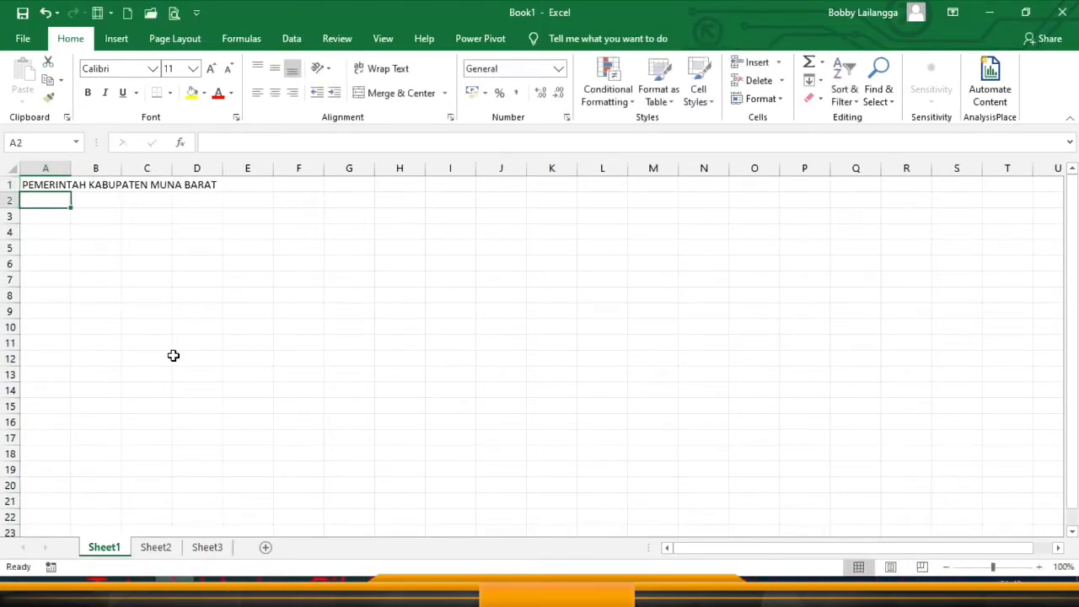
Enter DINAS PENDIDIKAN in cell A2 and the office's street address, preceded by "ALAMAT :", in cell A3
{"action": "key", "text": "BackSpace"}
{"action": "type", "text": "D"}
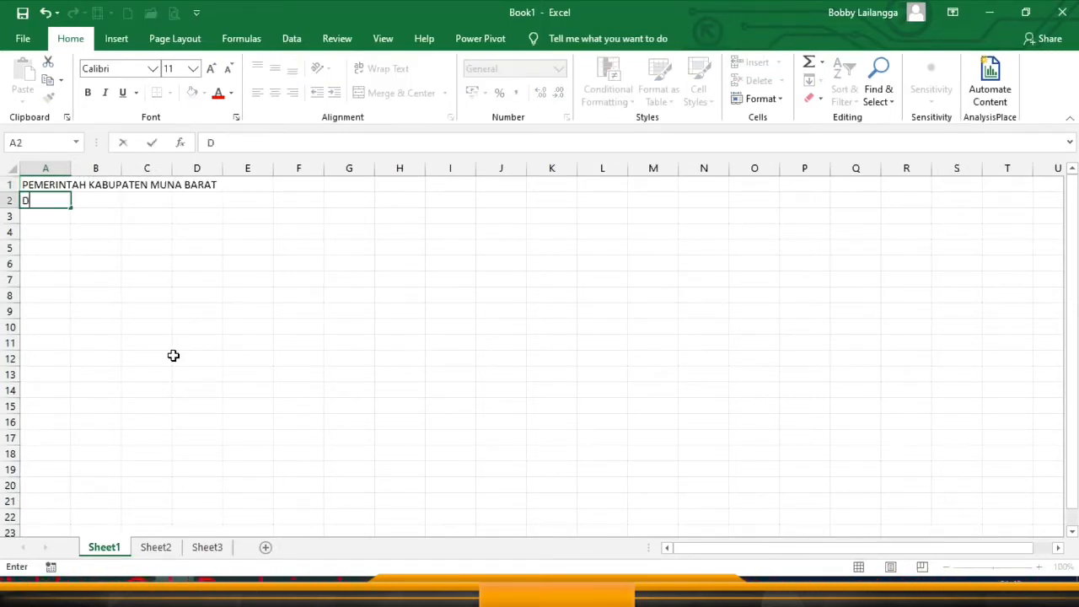
{"action": "type", "text": "INAS PENDIDIKAN"}
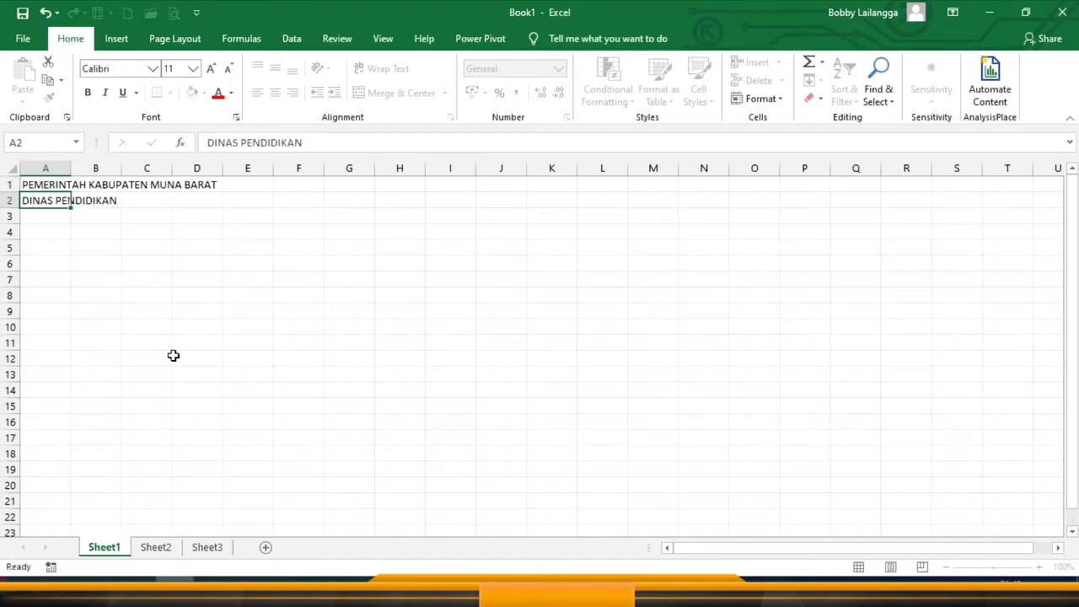
{"action": "key", "text": "Return"}
{"action": "type", "text": "ALAMAT : Jl. Apa Saja"}
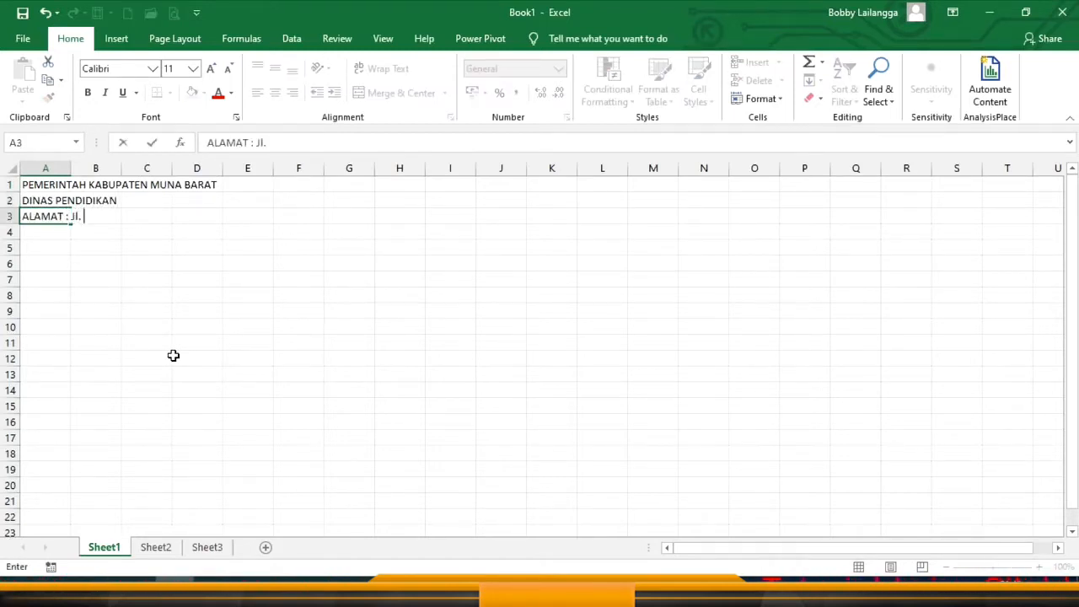
{"action": "key", "text": "Return"}
Enter the letter title SURAT KETERANGAN in cell A6 and the line "Nomor : 001 / Dst" in cell A7
{"action": "key", "text": "Return"}
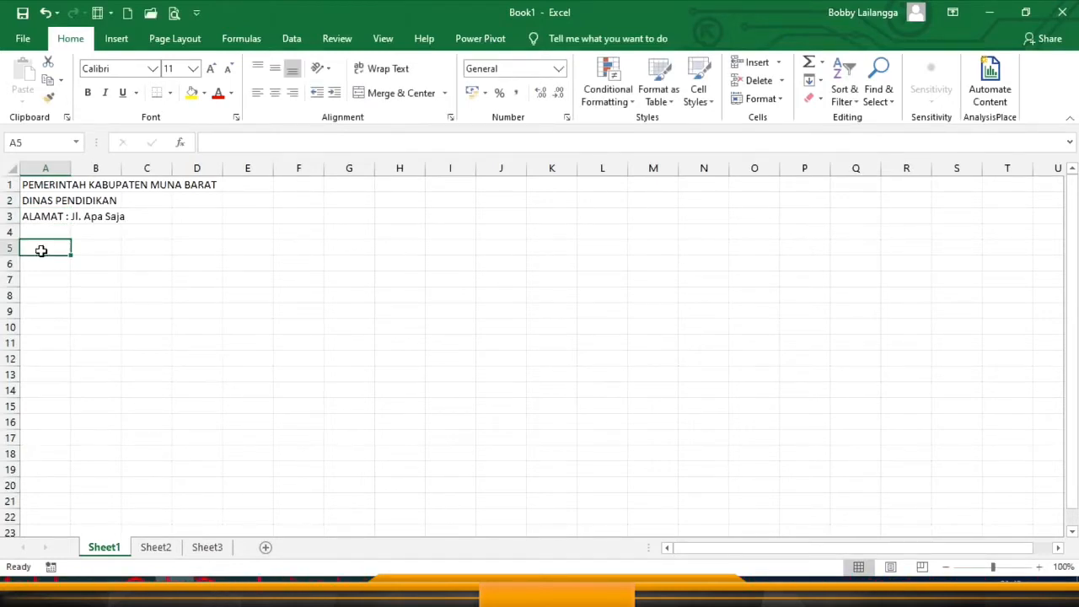
{"action": "key", "text": "Return"}
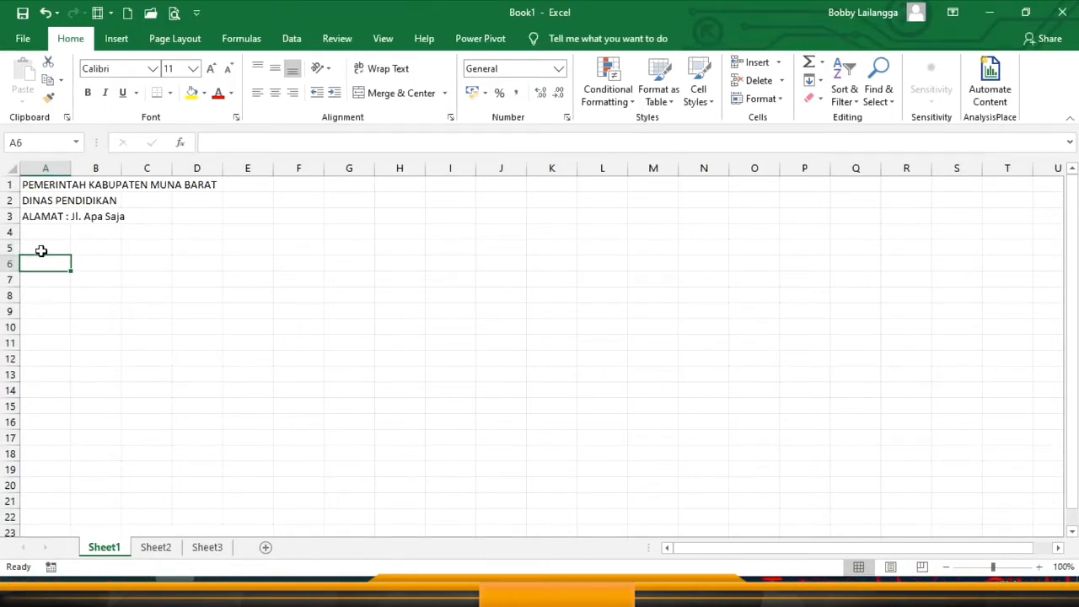
{"action": "type", "text": "SURAT KETERANGAN"}
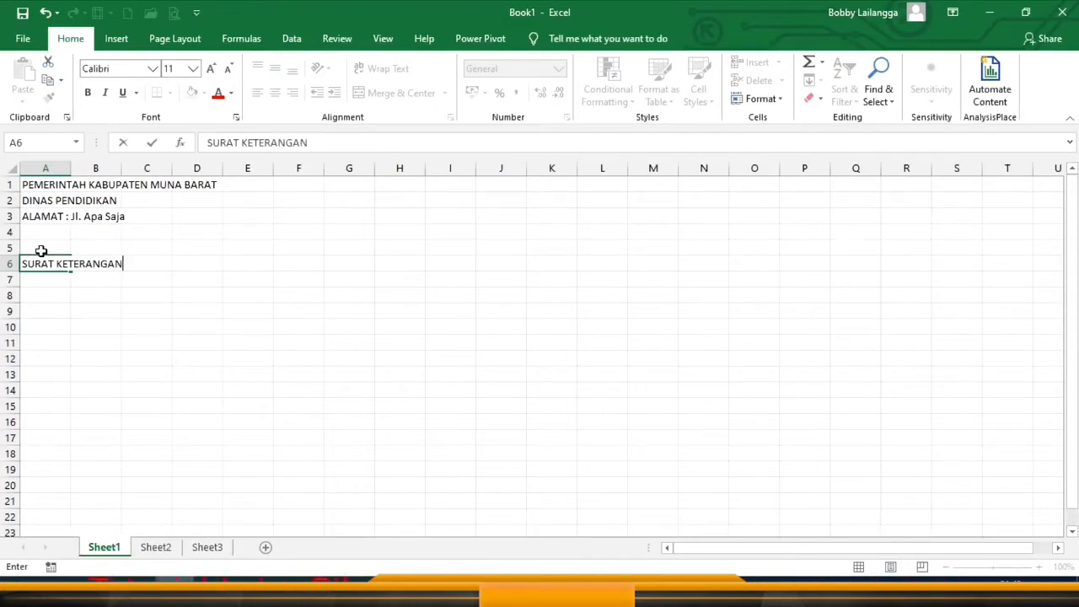
{"action": "key", "text": "Return"}
{"action": "type", "text": "Nomor"}
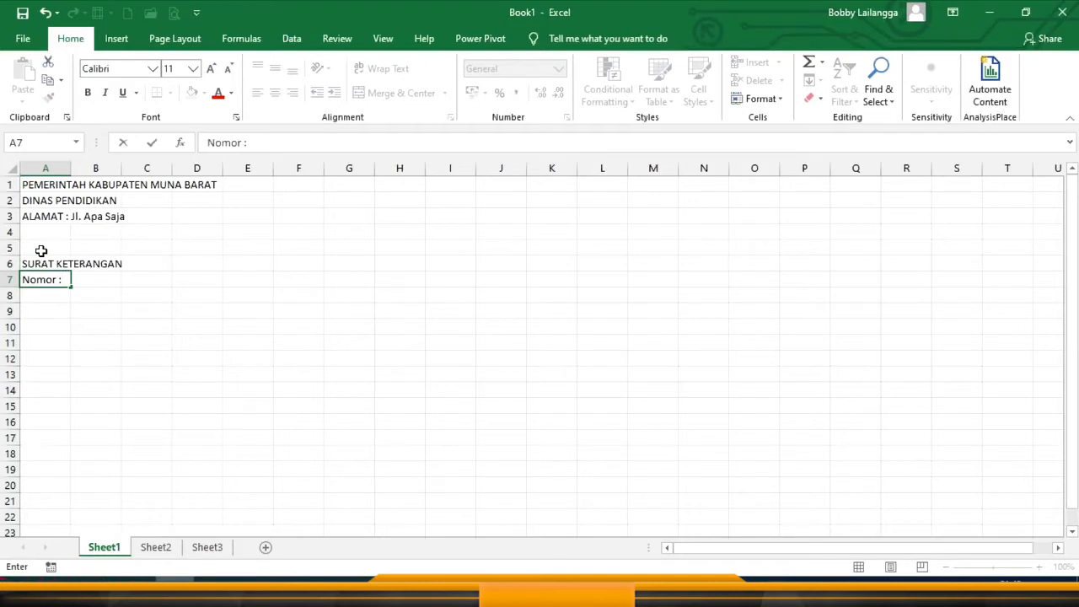
{"action": "type", "text": " : 001 / Dst"}
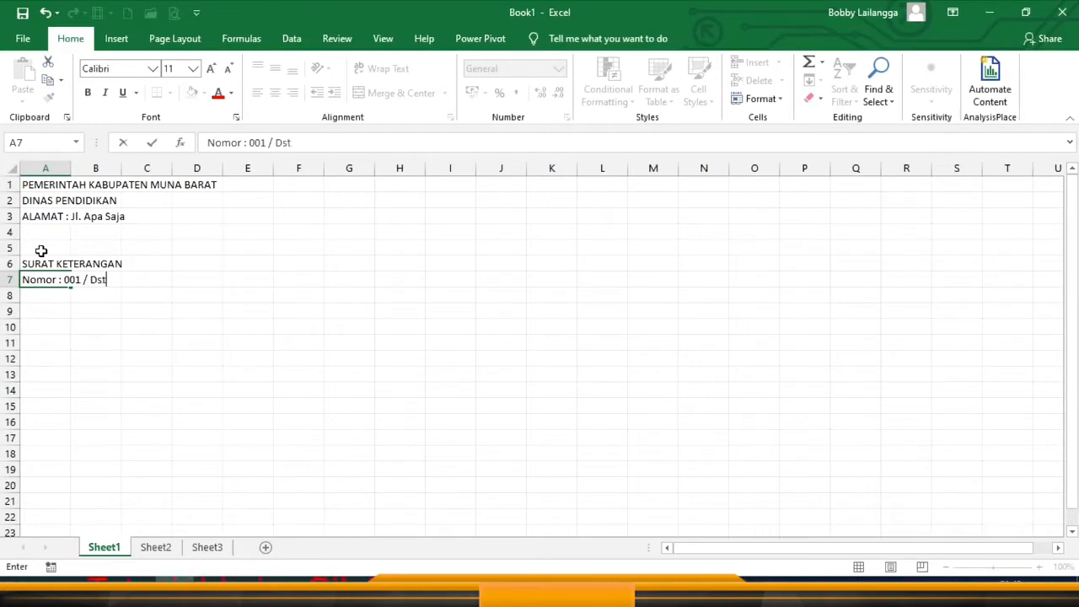
{"action": "key", "text": "Return"}
Enter the opening line "Yang bertanda tangan di bawah ini :" in cell A10
{"action": "key", "text": "Return"}
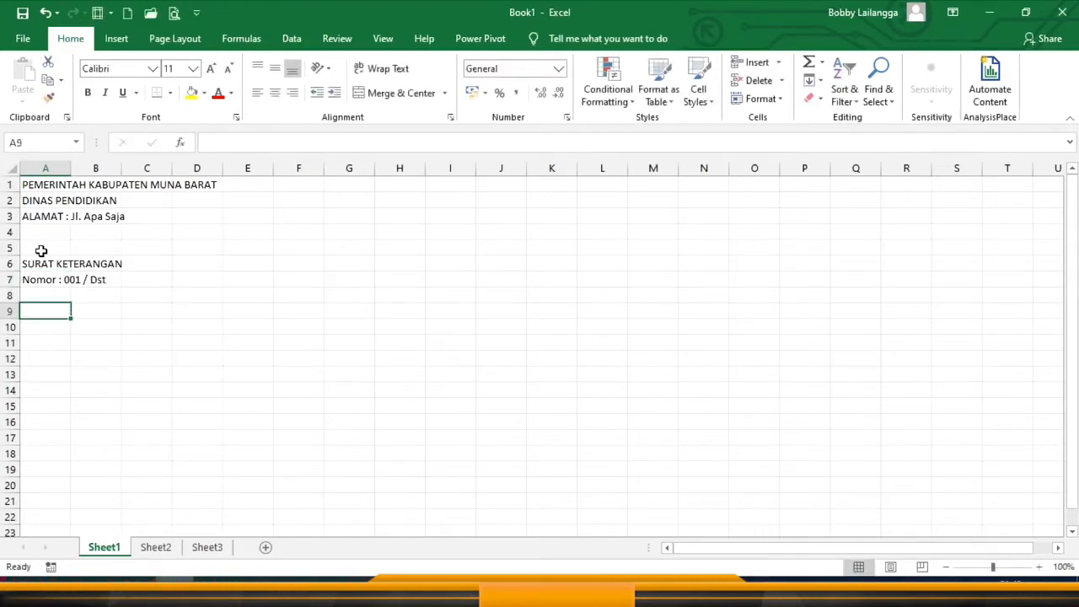
{"action": "key", "text": "Return"}
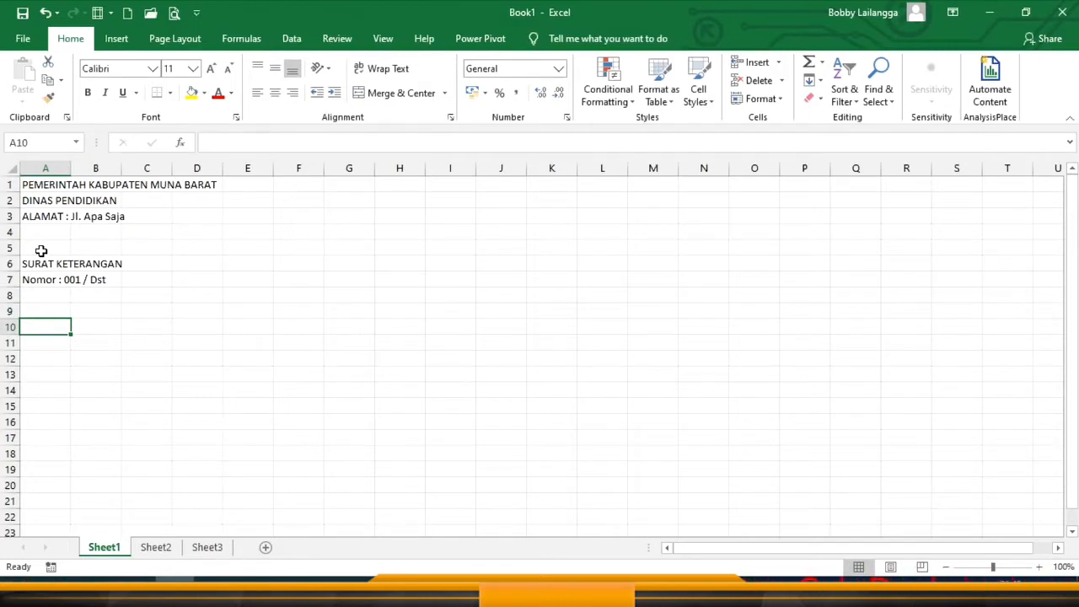
{"action": "type", "text": "Yang bertanda "}
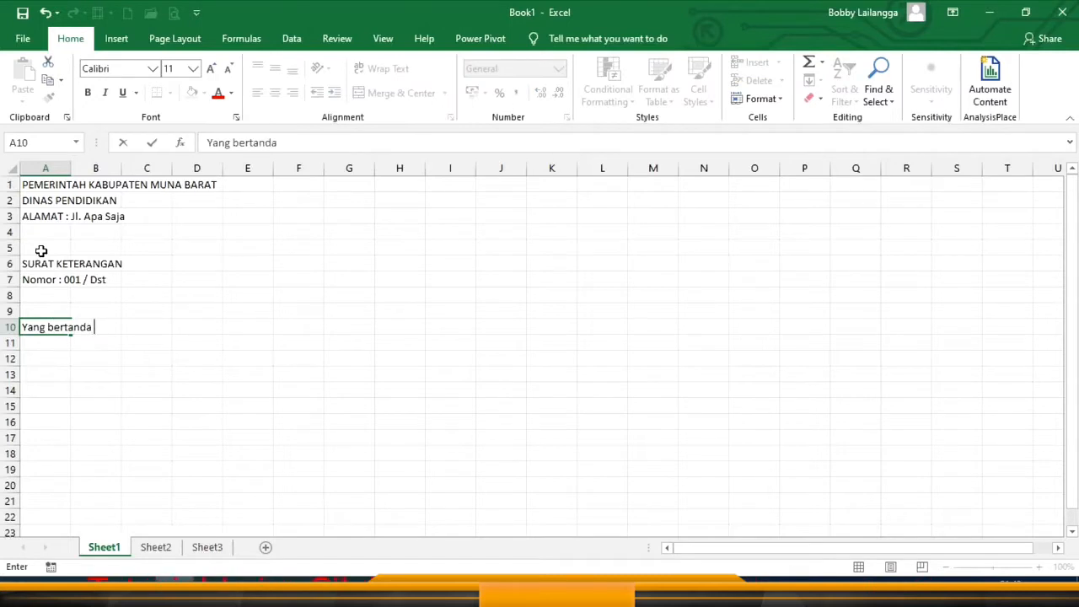
{"action": "type", "text": "tangan di bawah i"}
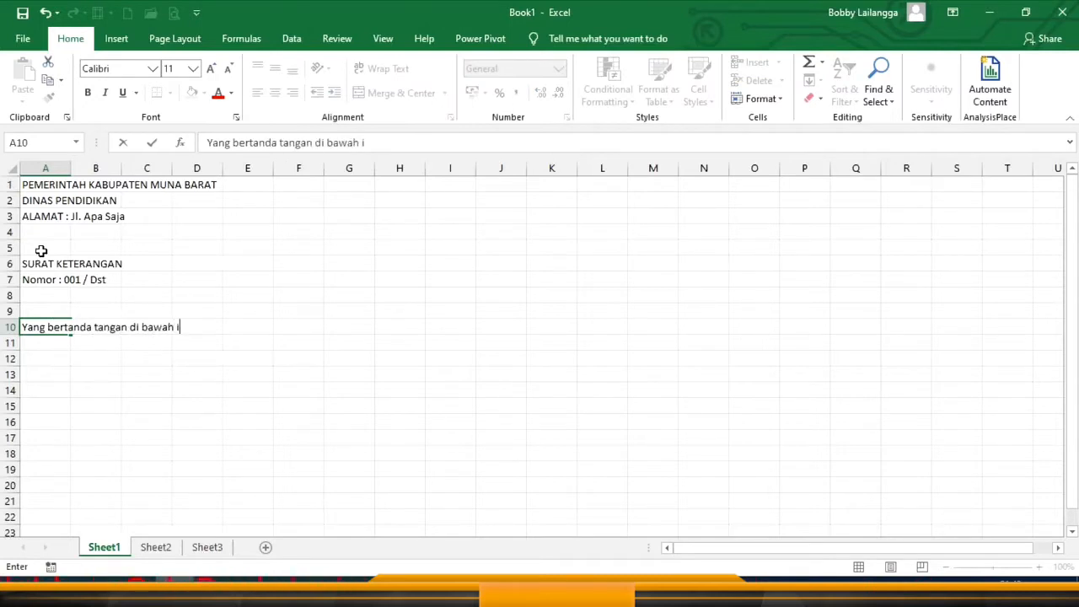
{"action": "type", "text": "ni :"}
{"action": "key", "text": "Return"}
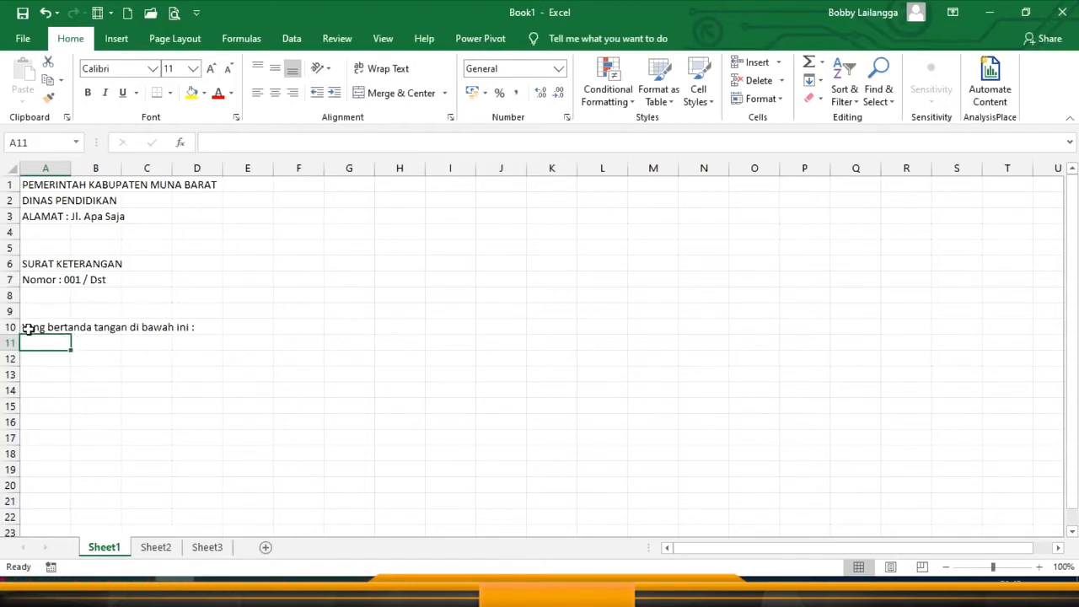
Enter the signatory's field labels Nama, NIP and Jabatan in cells B11 to B13
{"action": "left_click", "coordinate": [93, 343]}
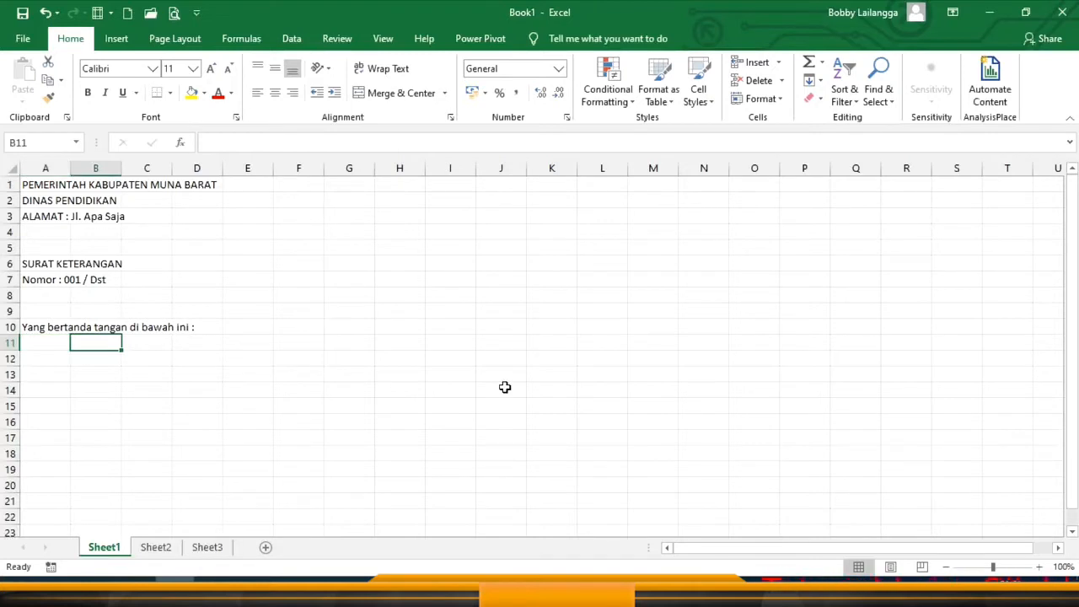
{"action": "type", "text": "Nama"}
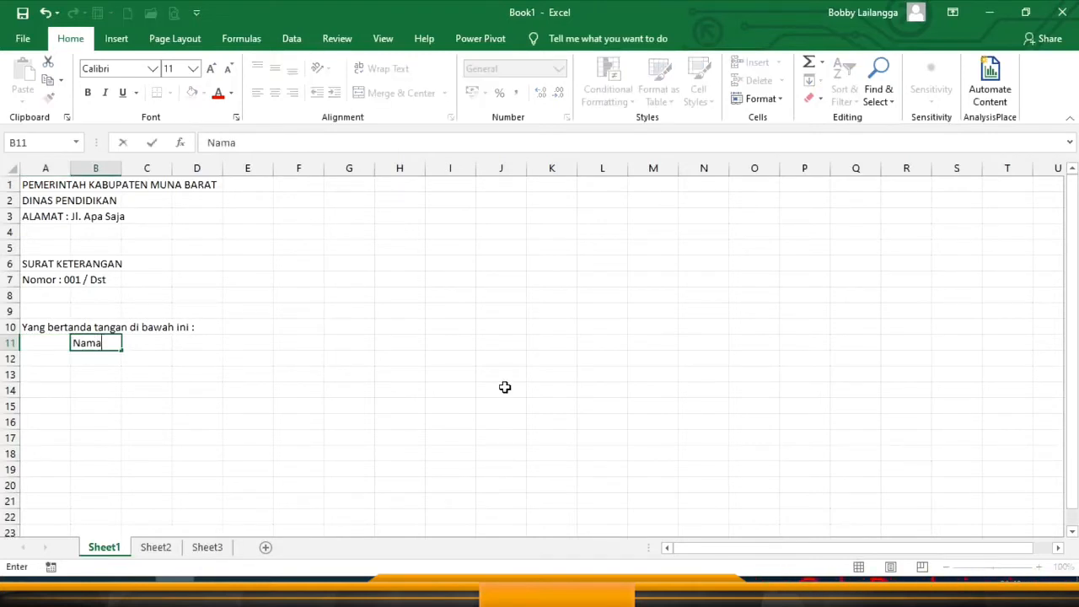
{"action": "key", "text": "Return"}
{"action": "type", "text": "NIP"}
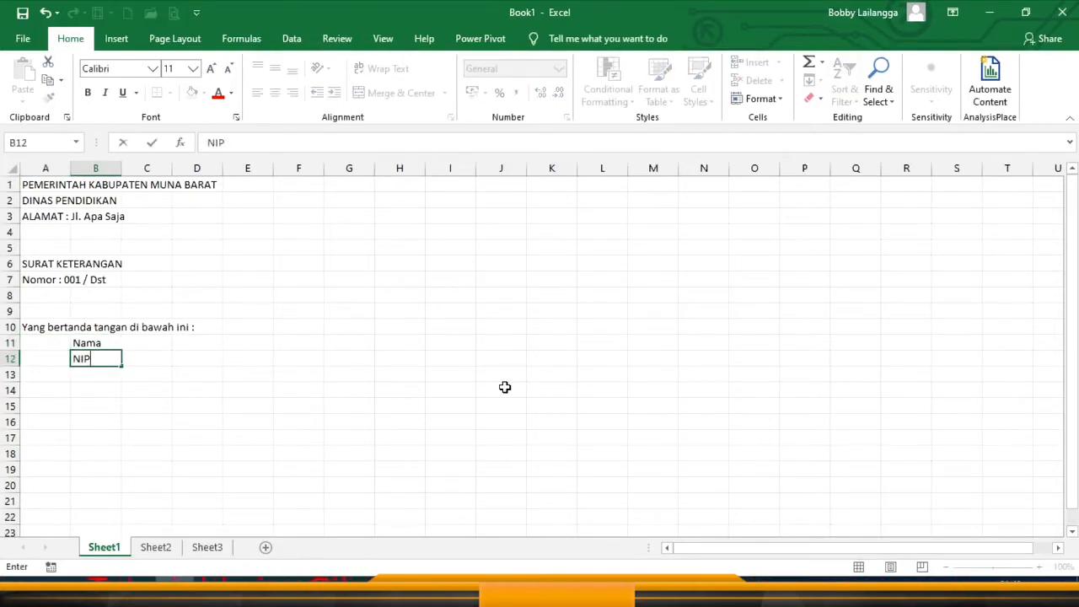
{"action": "key", "text": "Return"}
{"action": "type", "text": "Jabatan"}
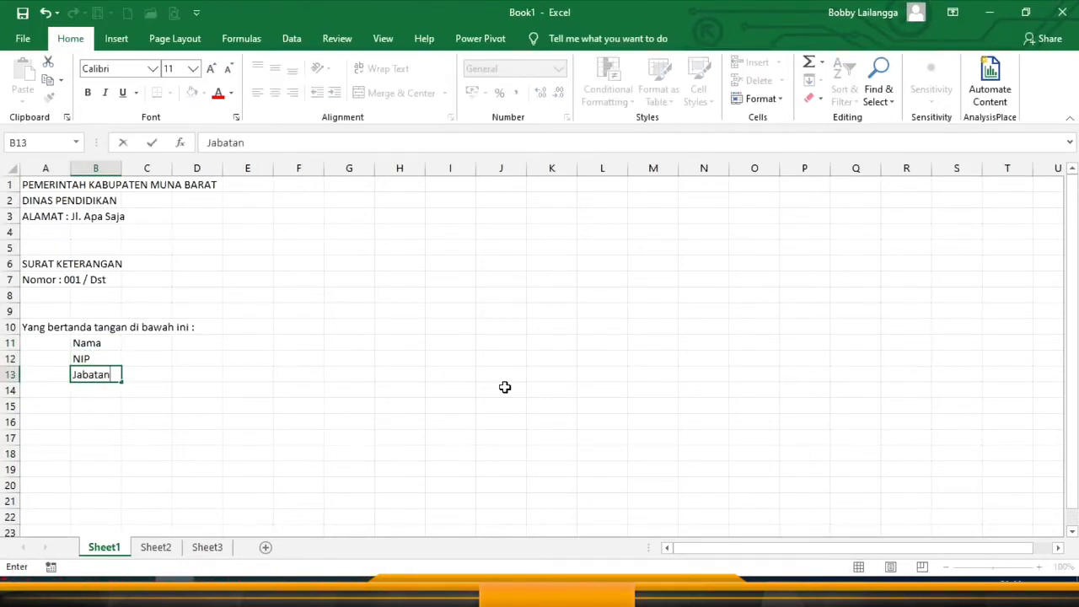
{"action": "key", "text": "Return"}
Enter the statement line "Menerangkan dengan sesungguhnya bahwa :" in cell A15
{"action": "key", "text": "Left"}
{"action": "key", "text": "Down"}
{"action": "key", "text": "Down"}
{"action": "key", "text": "Up"}
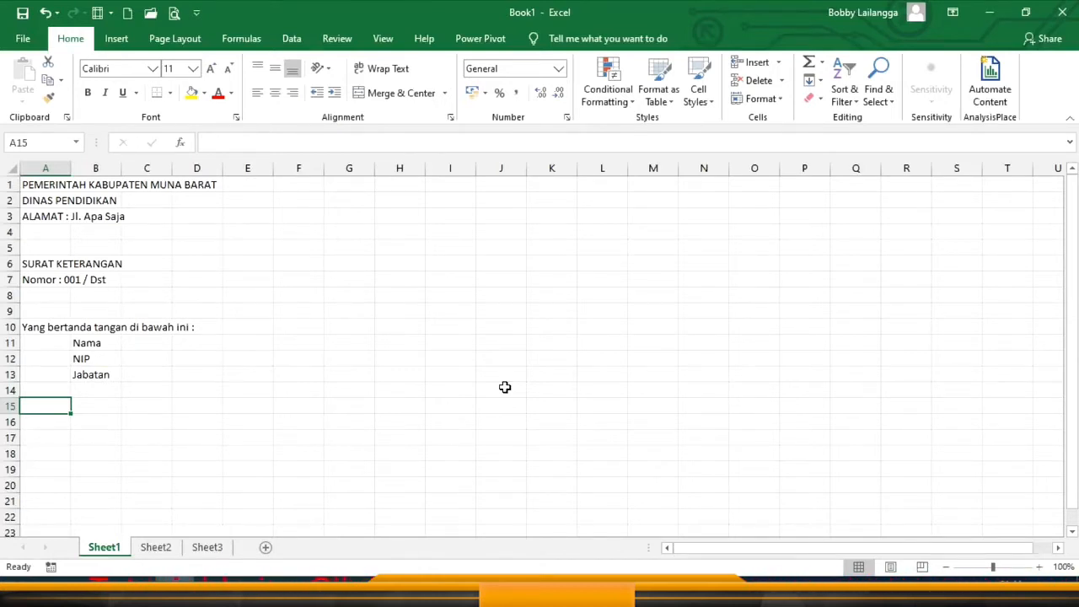
{"action": "type", "text": "Menera"}
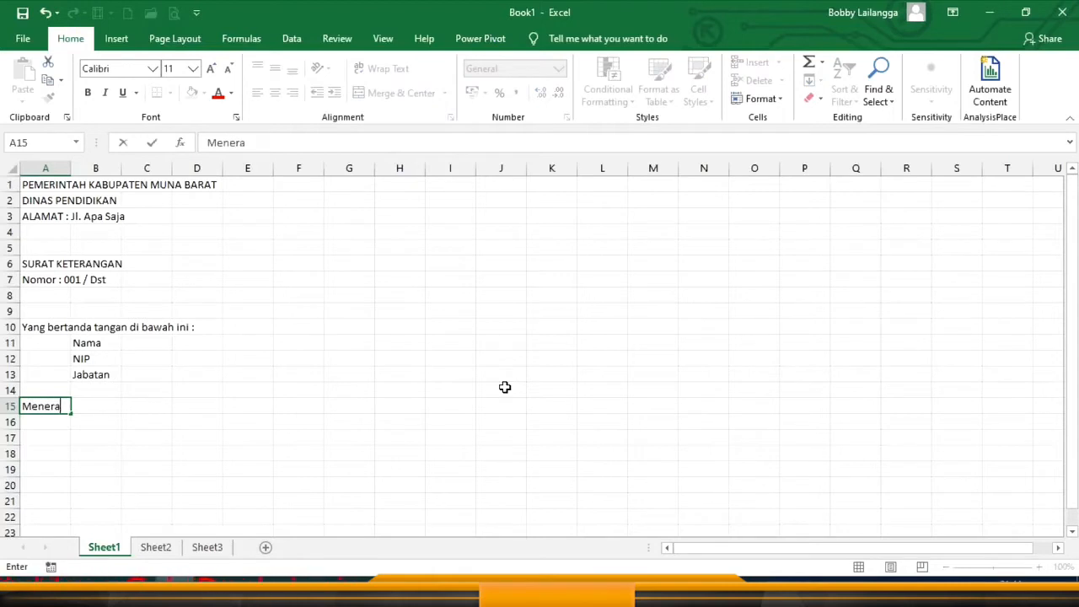
{"action": "type", "text": "ngkan dengan sesu"}
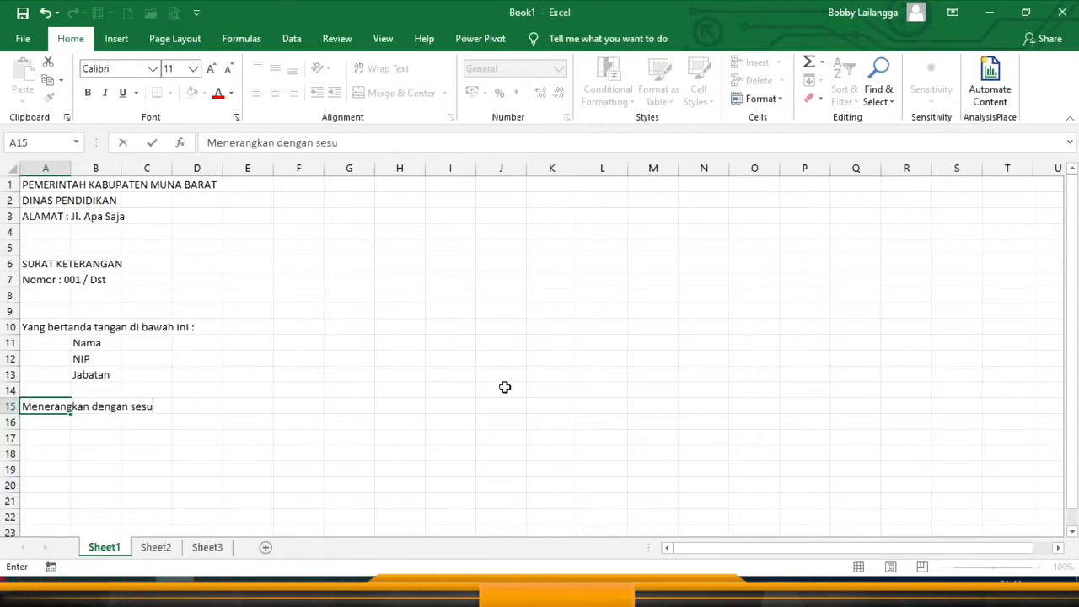
{"action": "type", "text": "ngguhnya bah"}
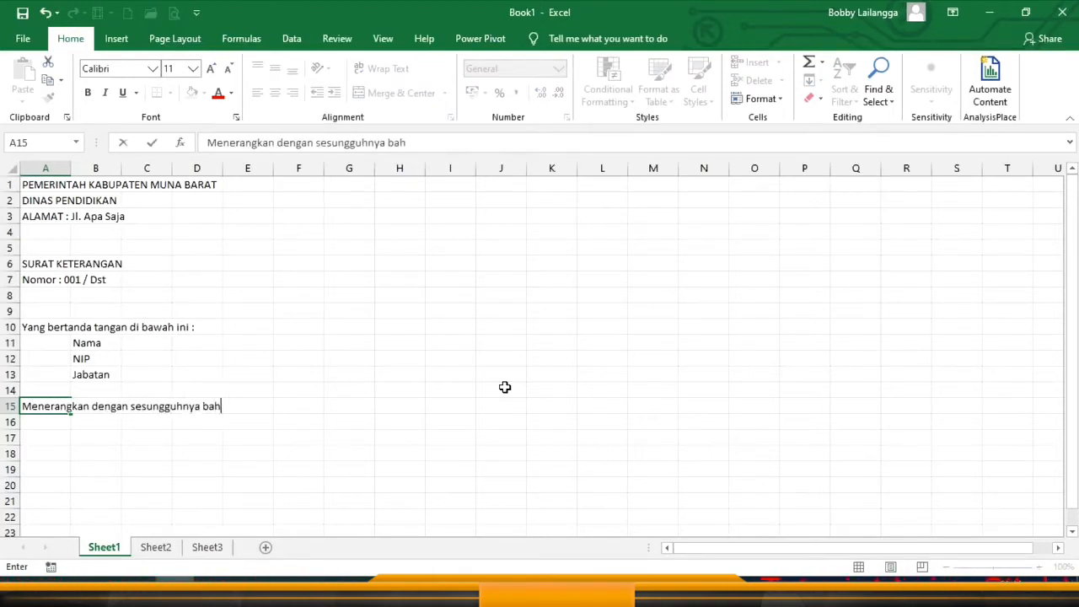
{"action": "type", "text": "wa :"}
{"action": "key", "text": "Return"}
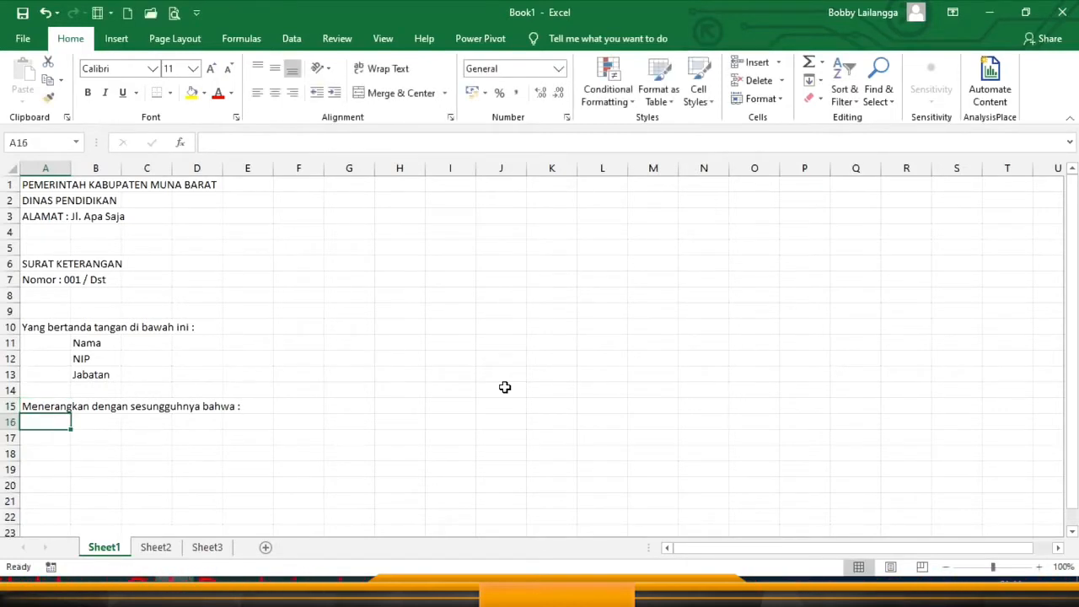
Enter the labels Nama, NIK and Jenis Kelamin in cells B16 to B18 under the statement line
{"action": "left_click", "coordinate": [108, 424]}
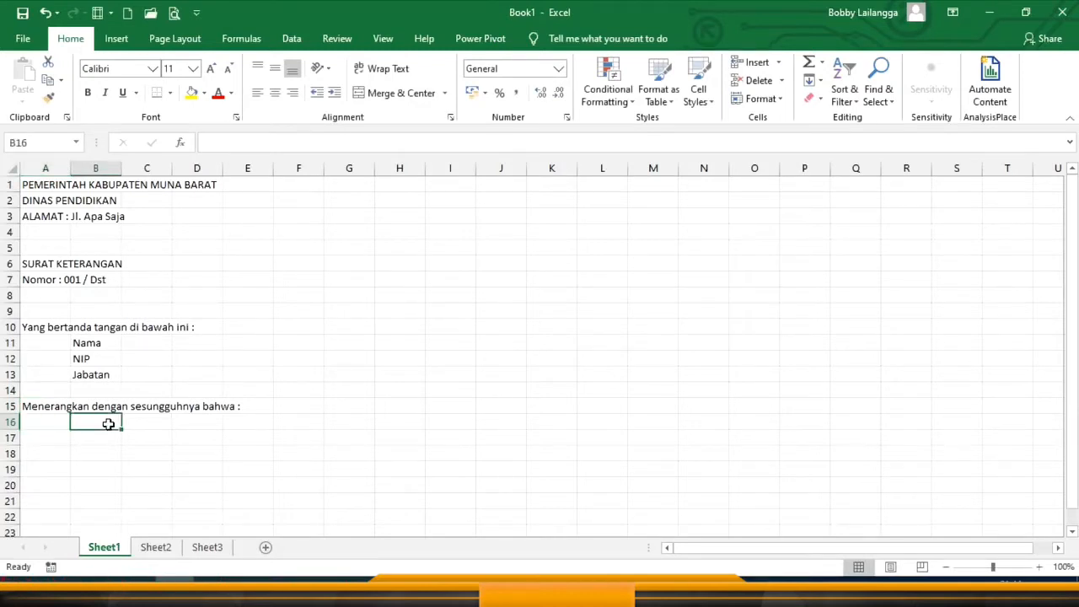
{"action": "double_click", "coordinate": [108, 424]}
{"action": "type", "text": "Nama"}
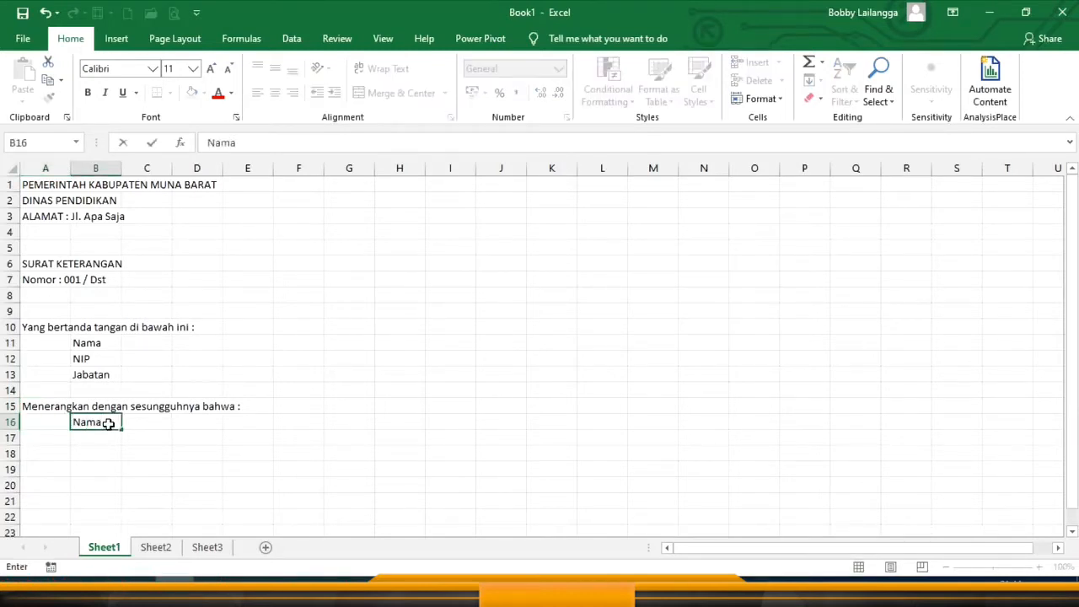
{"action": "key", "text": "Return"}
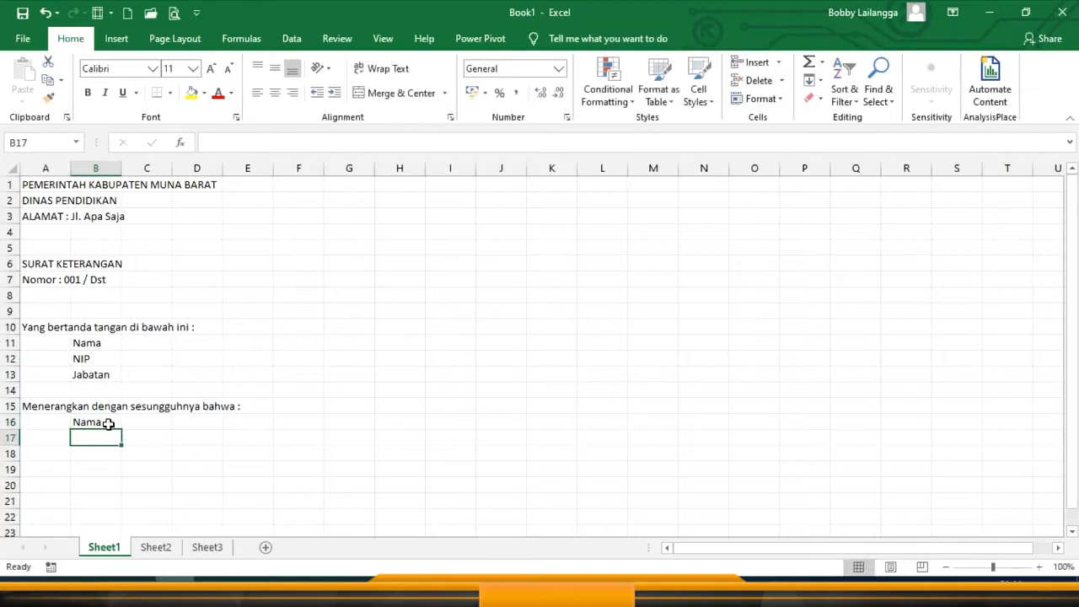
{"action": "type", "text": "NIK"}
{"action": "key", "text": "Return"}
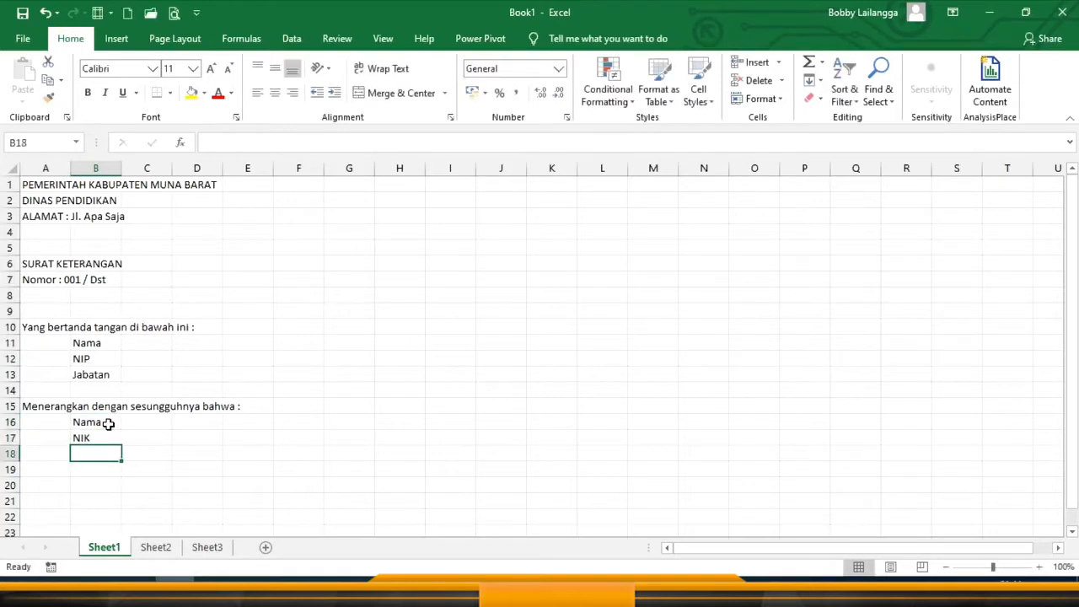
{"action": "type", "text": "Jen"}
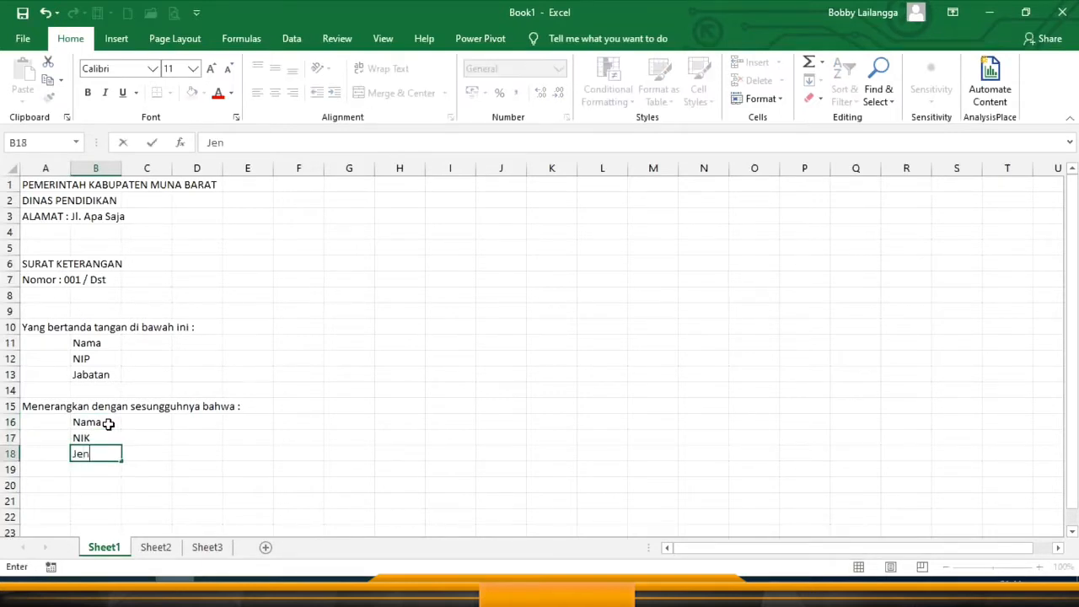
{"action": "type", "text": "is Kelamin"}
{"action": "key", "text": "Return"}
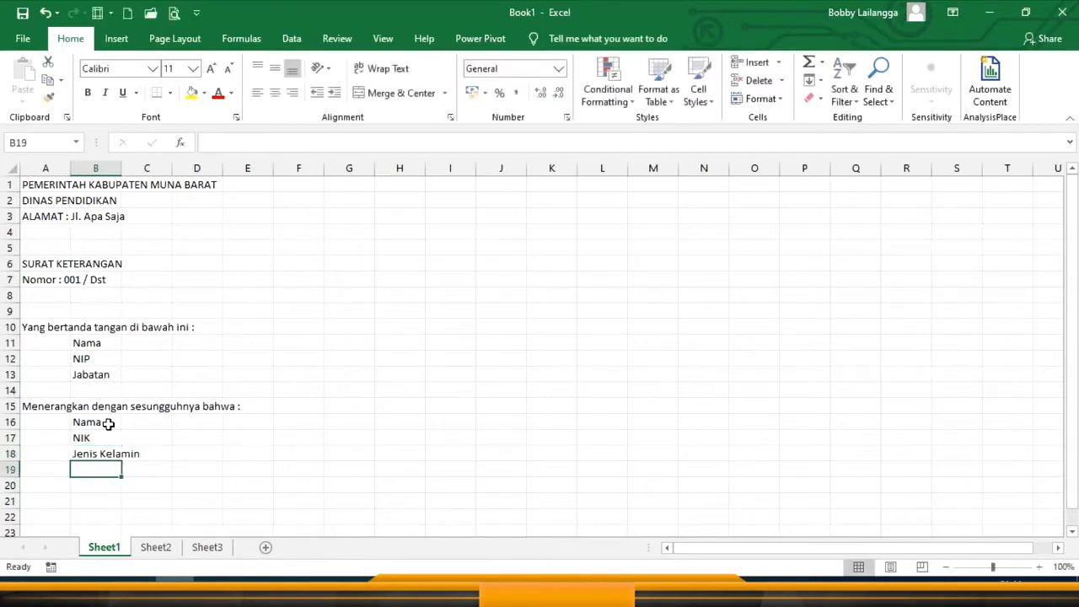
Add the labels Agama, Pekerjaan and Alamat in cells B19 to B21
{"action": "type", "text": "Agama"}
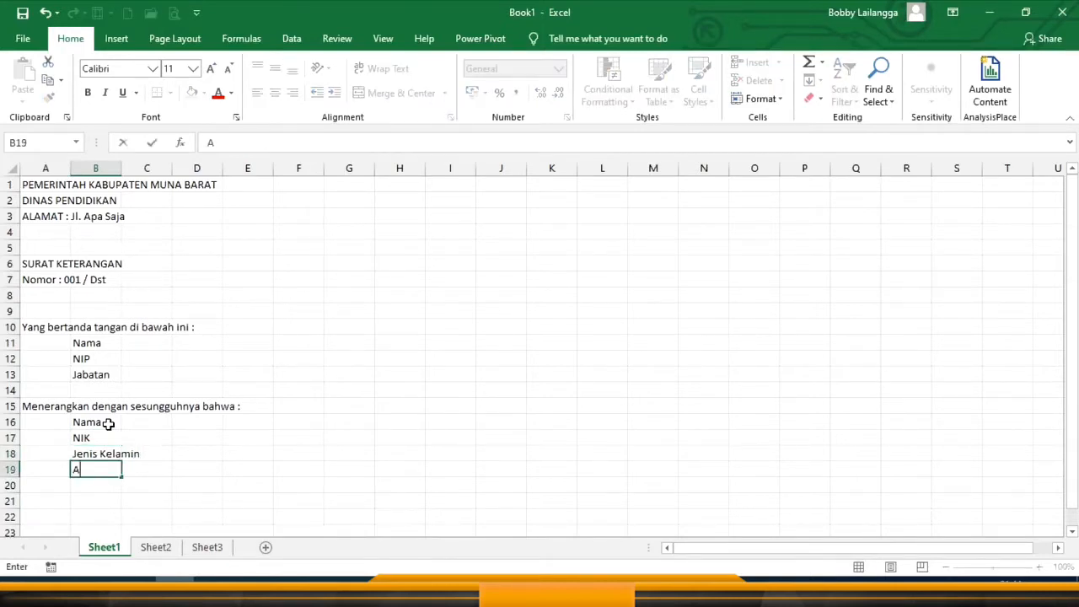
{"action": "key", "text": "Return"}
{"action": "type", "text": "Pekerjaan"}
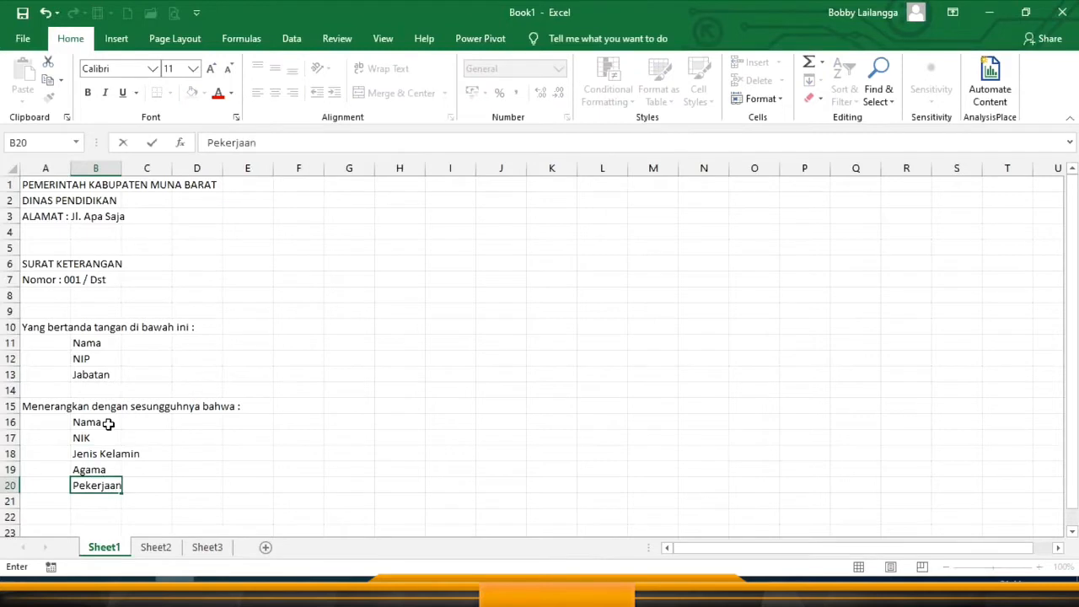
{"action": "key", "text": "Return"}
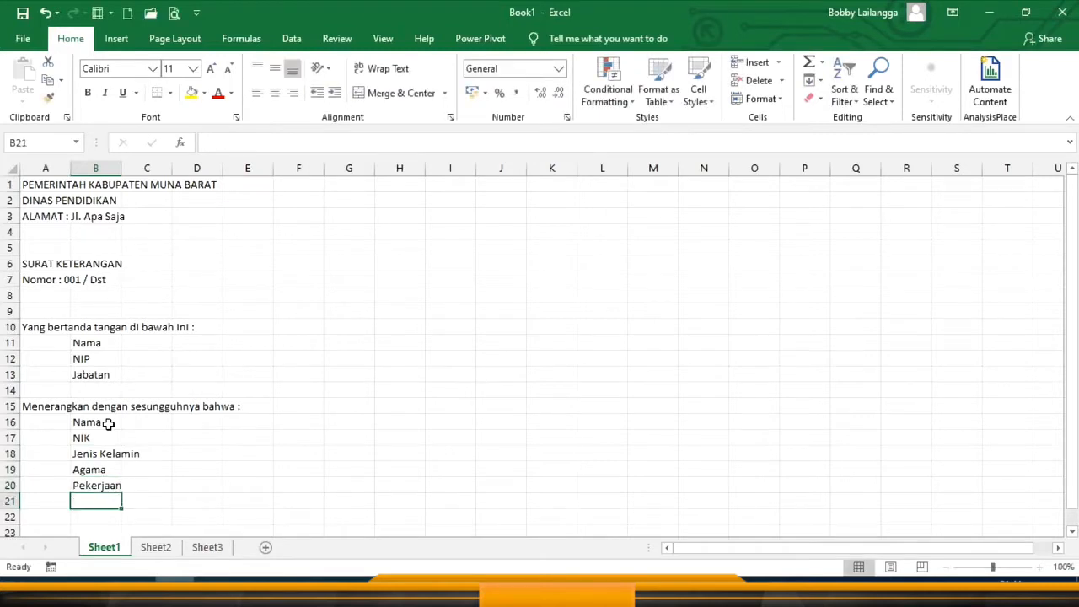
{"action": "type", "text": "Alamat"}
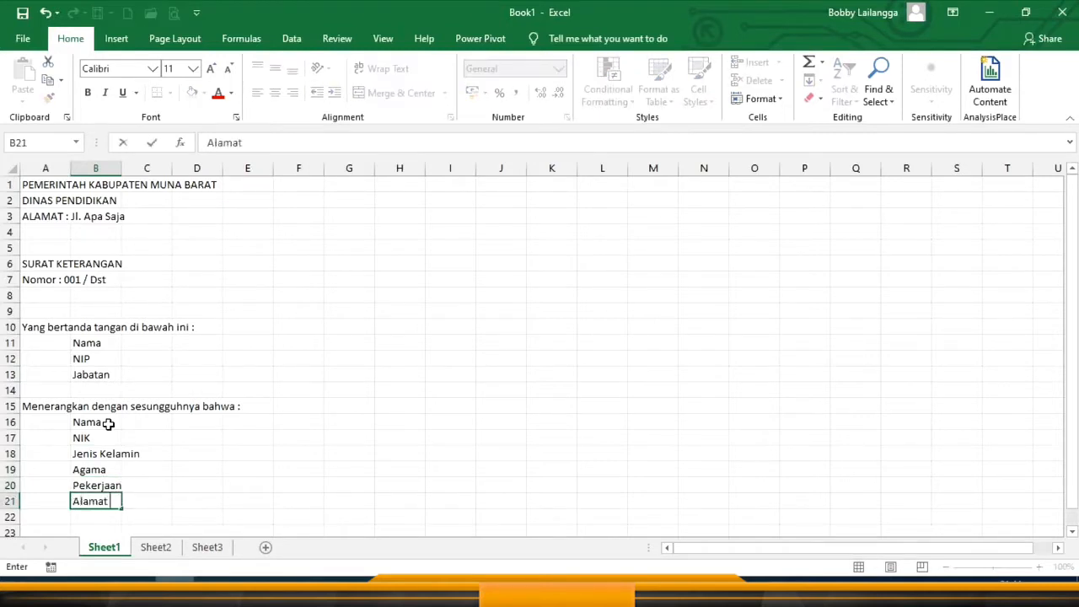
{"action": "key", "text": "Tab"}
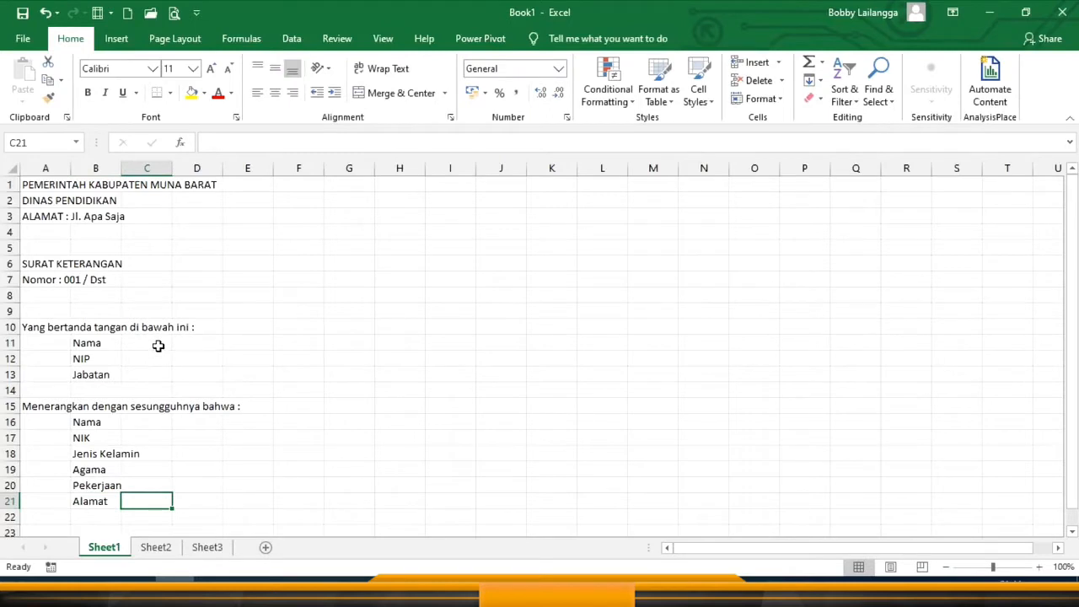
Start the statement paragraph in cell A23 with "Nama tersebut di atas merupakan Pegawai Negeri Sipil yang betul"
{"action": "left_click", "coordinate": [136, 455]}
{"action": "scroll", "coordinate": [127, 459], "scroll_direction": "down", "scroll_amount": 2}
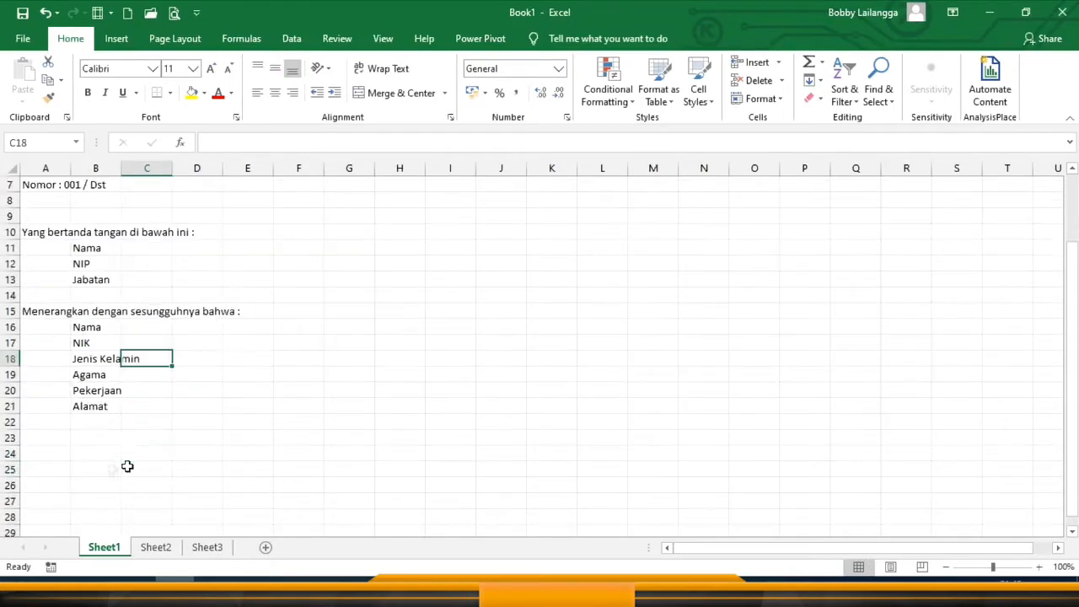
{"action": "left_click", "coordinate": [35, 438]}
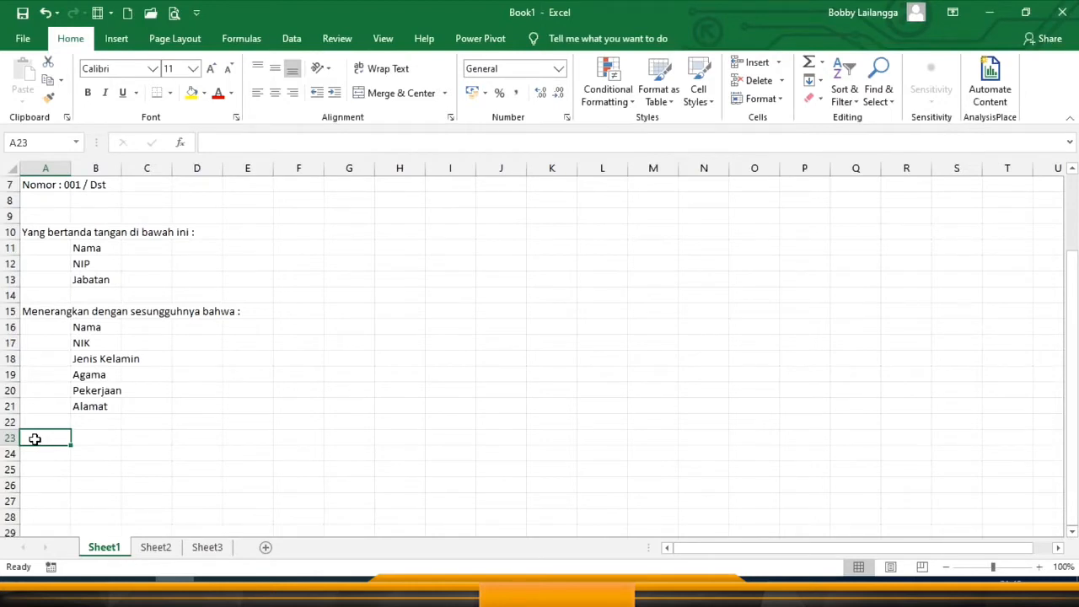
{"action": "type", "text": "Nama tersebut di"}
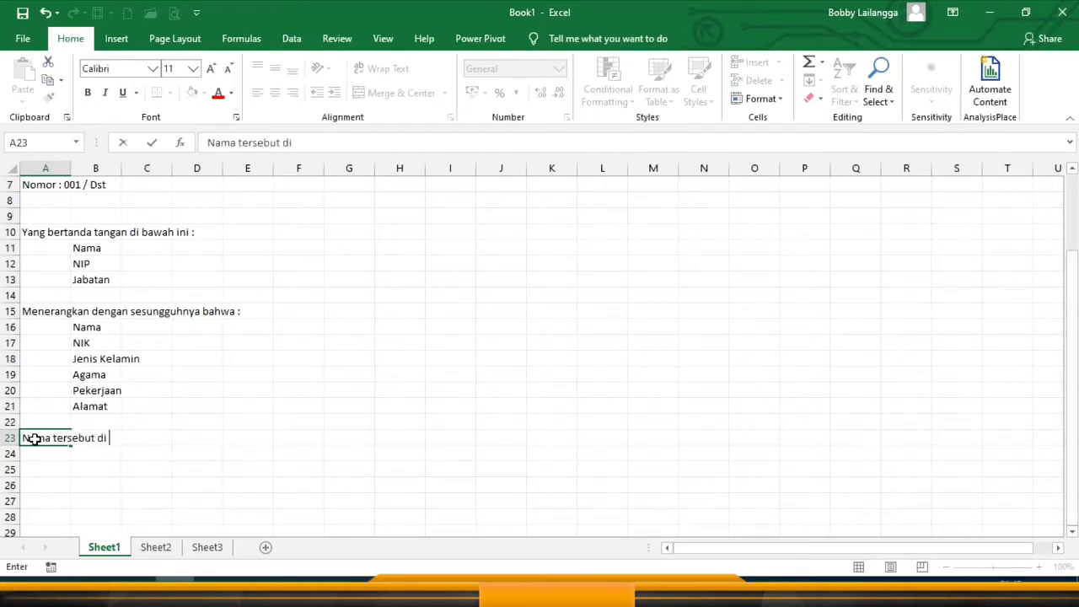
{"action": "type", "text": " atas merupakan P"}
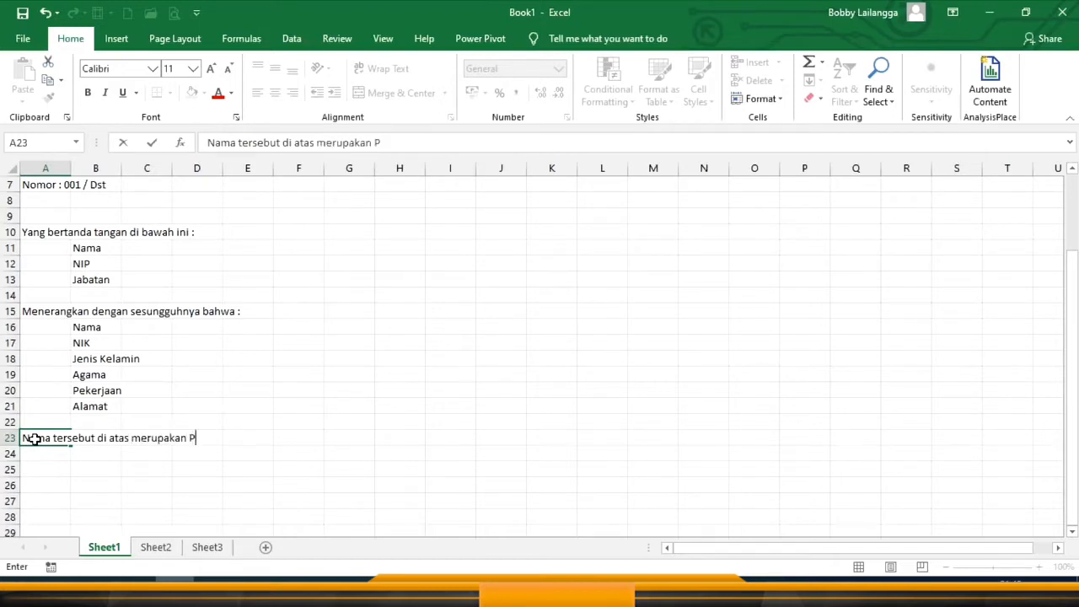
{"action": "type", "text": "egawai yang"}
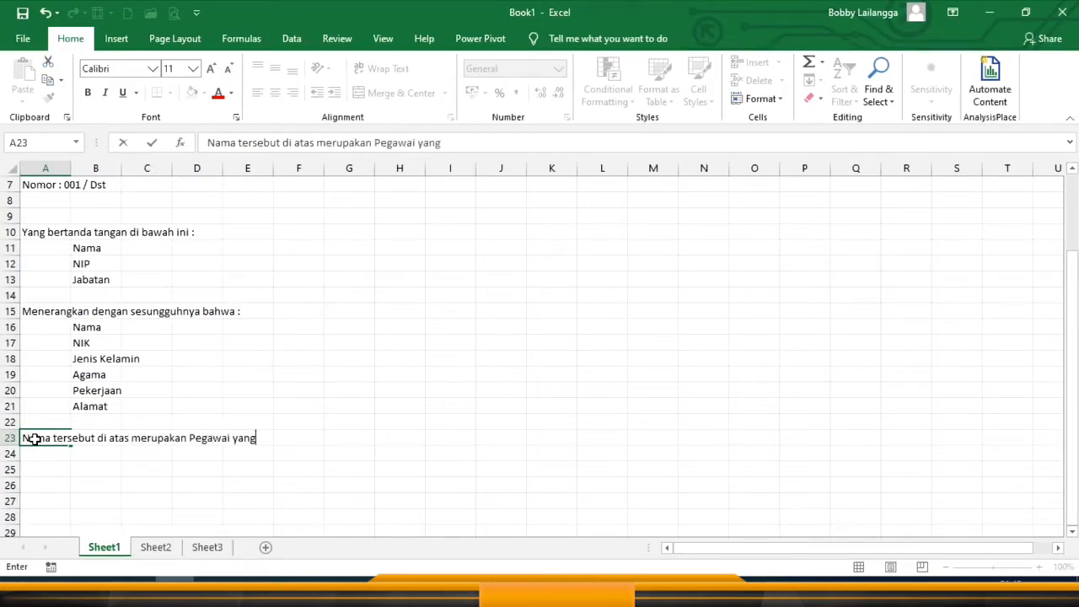
{"action": "key", "text": "BackSpace"}
{"action": "key", "text": "BackSpace"}
{"action": "key", "text": "BackSpace"}
{"action": "key", "text": "BackSpace"}
{"action": "key", "text": "BackSpace"}
{"action": "type", "text": "Negeri Sipil yang betul"}
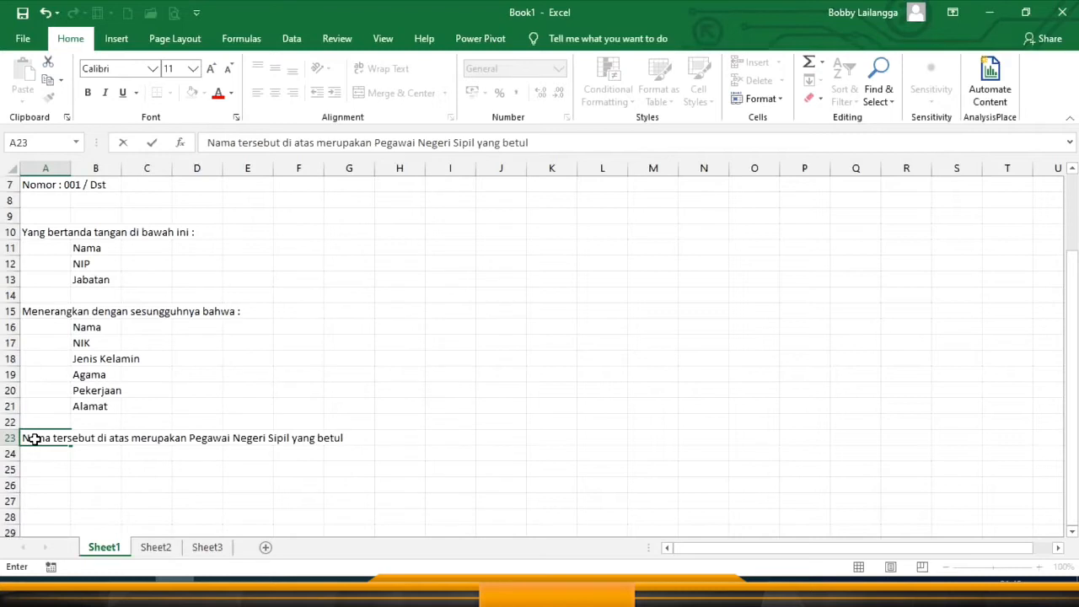
Continue the text in cell A23 with "-betul bertugas di Dinas Pendidikan Kabupaten Muna Barat Propinsi Sulawesi Tenggara"
{"action": "type", "text": "-betul Bekerja"}
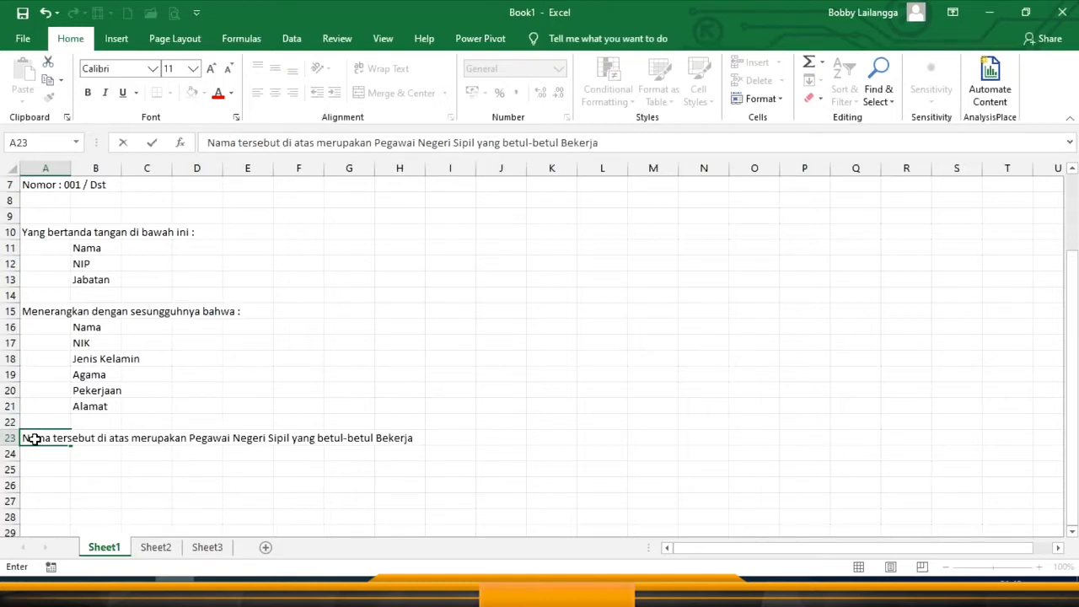
{"action": "key", "text": "BackSpace"}
{"action": "key", "text": "BackSpace"}
{"action": "key", "text": "BackSpace"}
{"action": "key", "text": "BackSpace"}
{"action": "key", "text": "BackSpace"}
{"action": "key", "text": "BackSpace"}
{"action": "type", "text": "bertugas di Din"}
{"action": "type", "text": "as "}
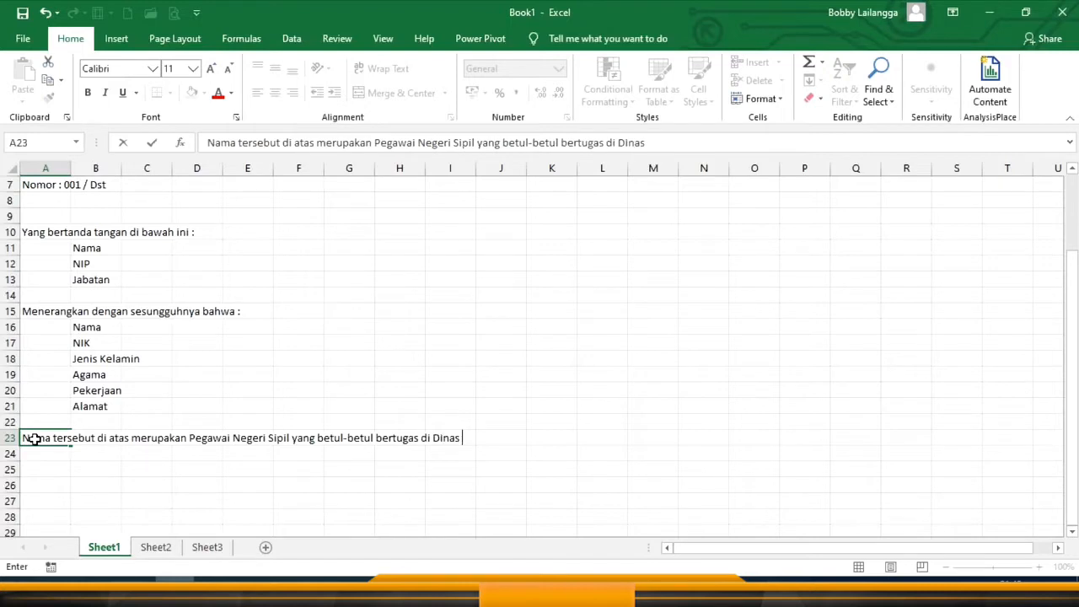
{"action": "type", "text": "Pendidikan Kabu"}
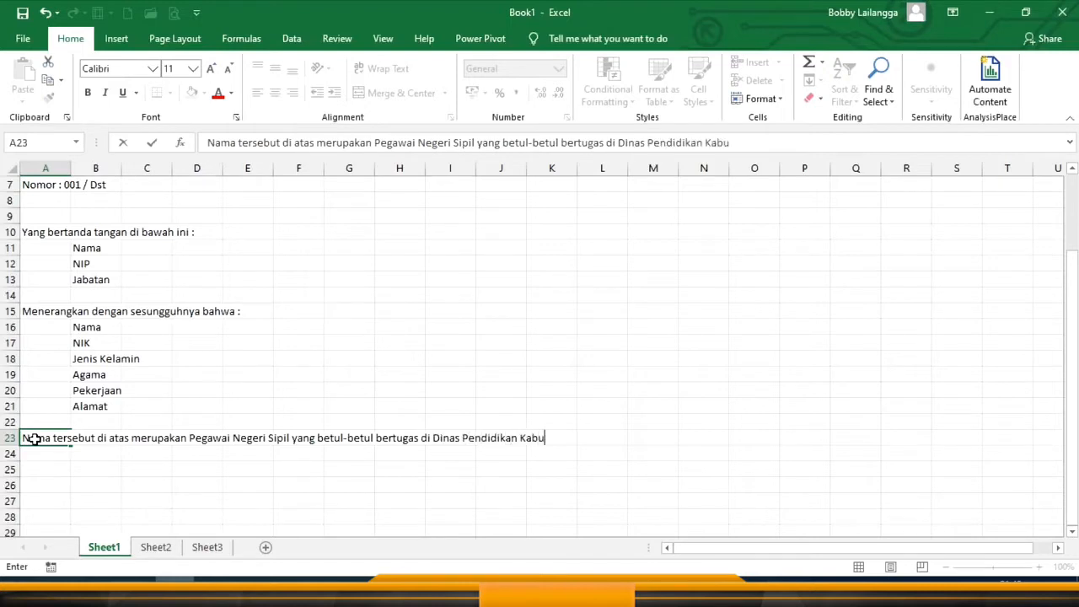
{"action": "type", "text": "paten Muna Bara"}
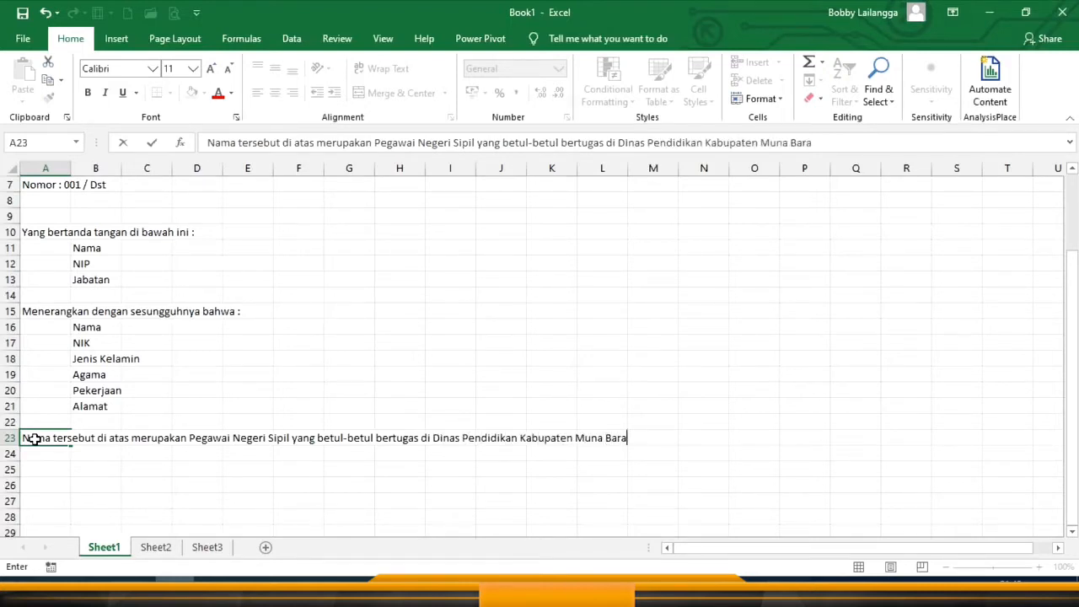
{"action": "type", "text": "t Propinsi Sulaw"}
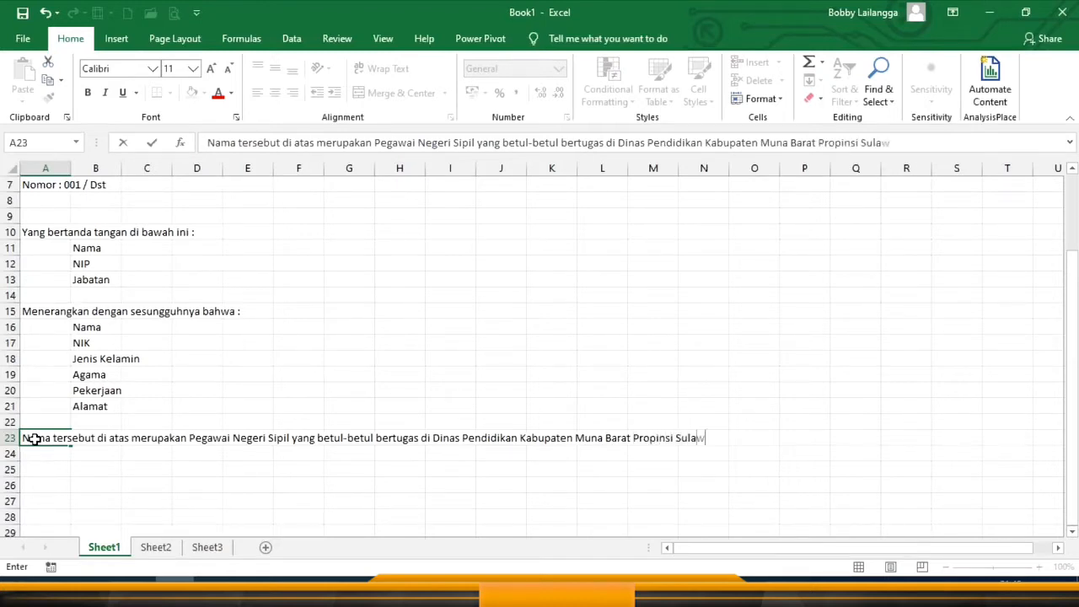
{"action": "type", "text": "esi Tenggara"}
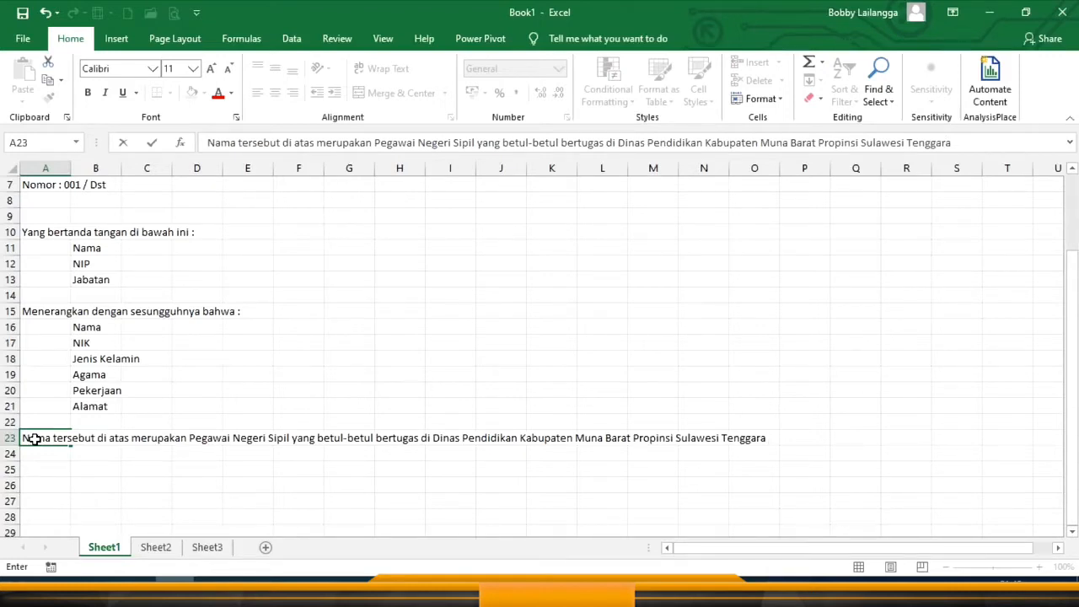
Complete the statement in cell A23 with "sejak tanggal 01 Januari 2020 sampai sekarang."
{"action": "type", "text": " sejak tanggal "}
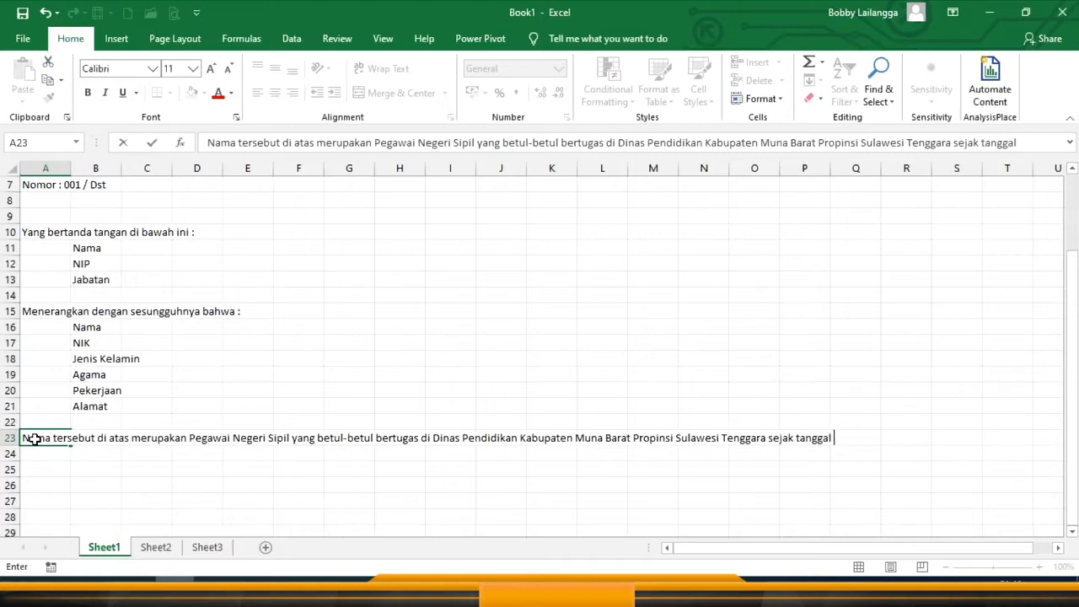
{"action": "type", "text": "01 Januar"}
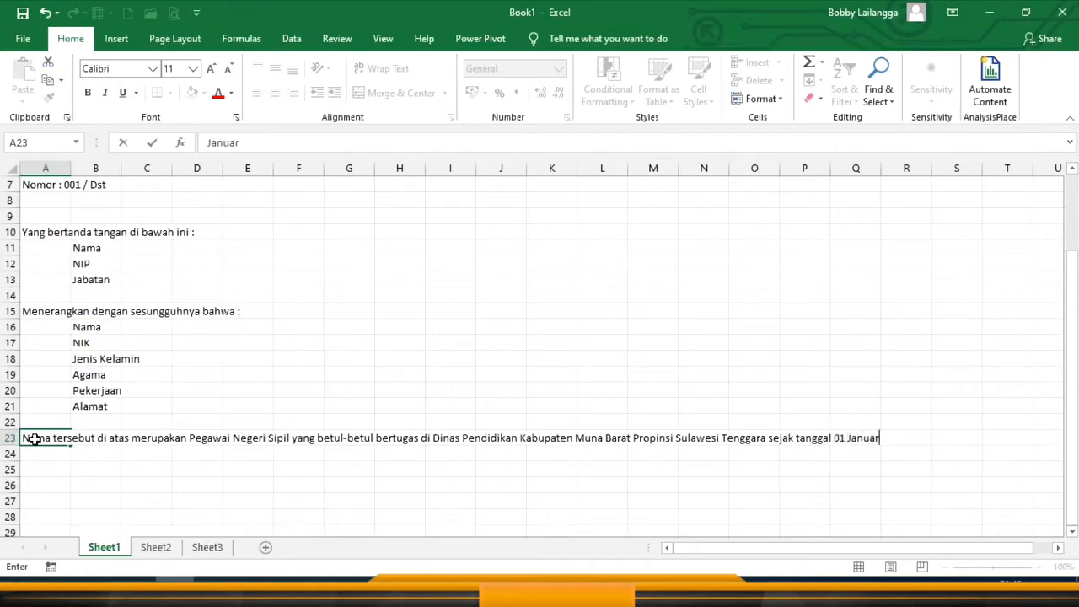
{"action": "type", "text": "i 2020 sampai sekarang."}
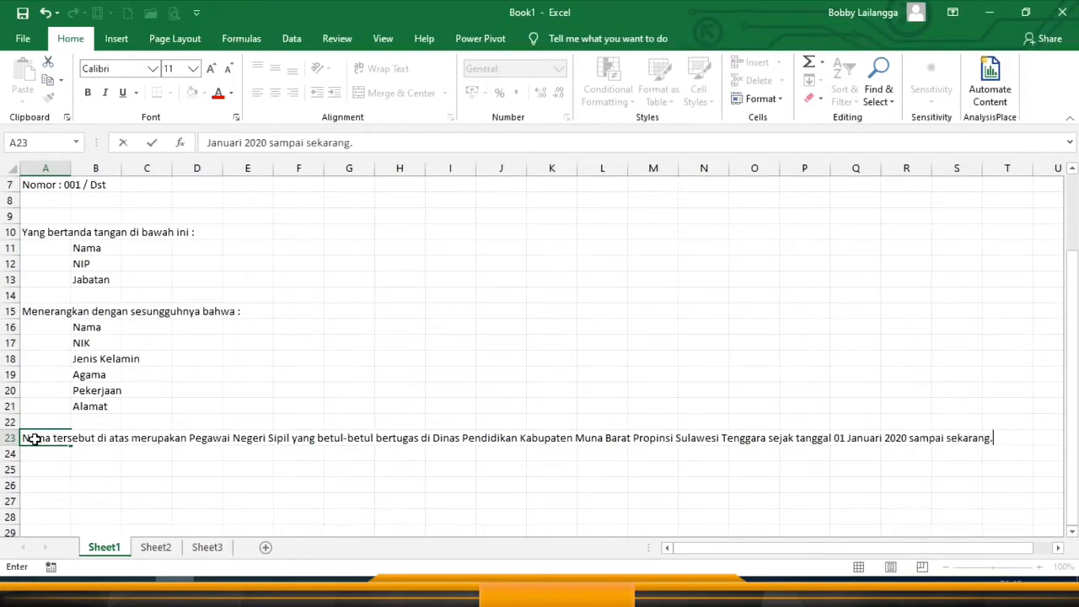
{"action": "key", "text": "Return"}
{"action": "key", "text": "Return"}
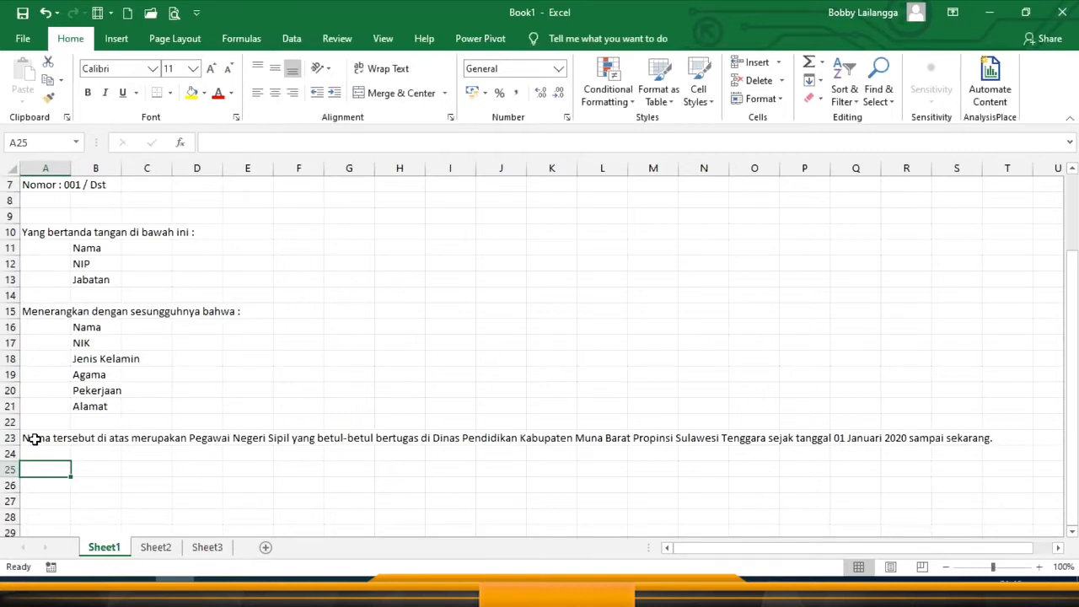
Enter "Demikian Surat Keterangan ini kami buat dengan sebenar-benarnya dengan memperhatikan peraturan perundang-undangan yang berlaku." in cell A25 as the closing sentence
{"action": "type", "text": "Demiki"}
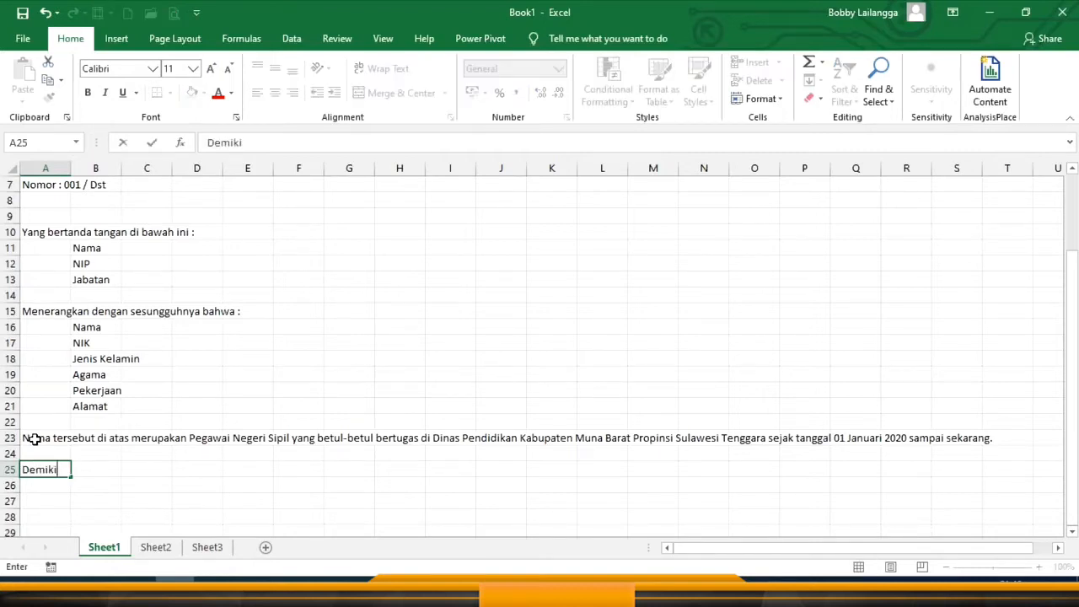
{"action": "type", "text": "an Surat Keterangan i"}
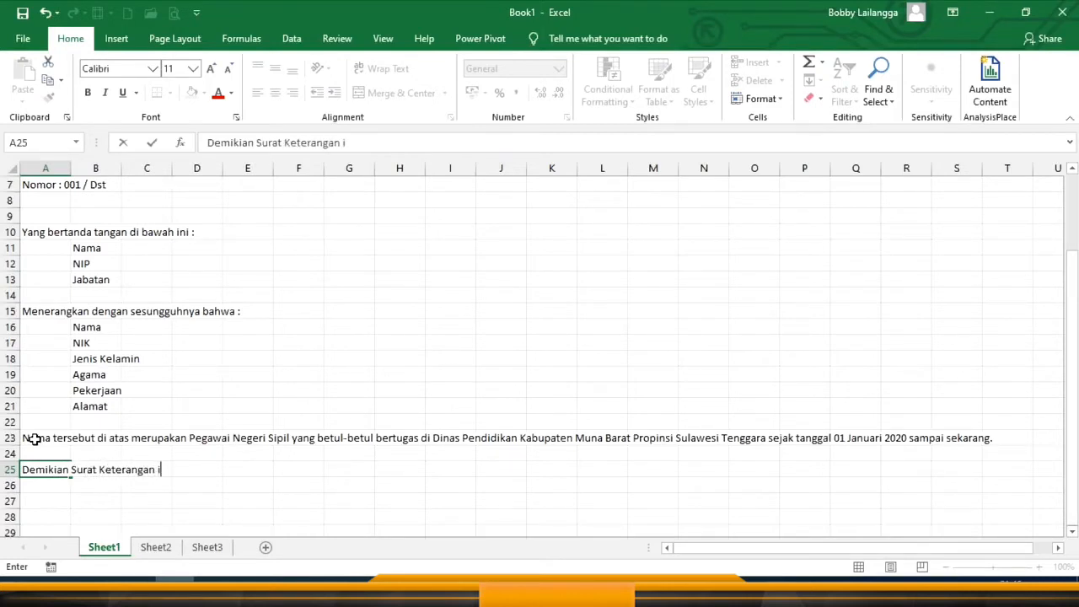
{"action": "type", "text": "ni kami bat"}
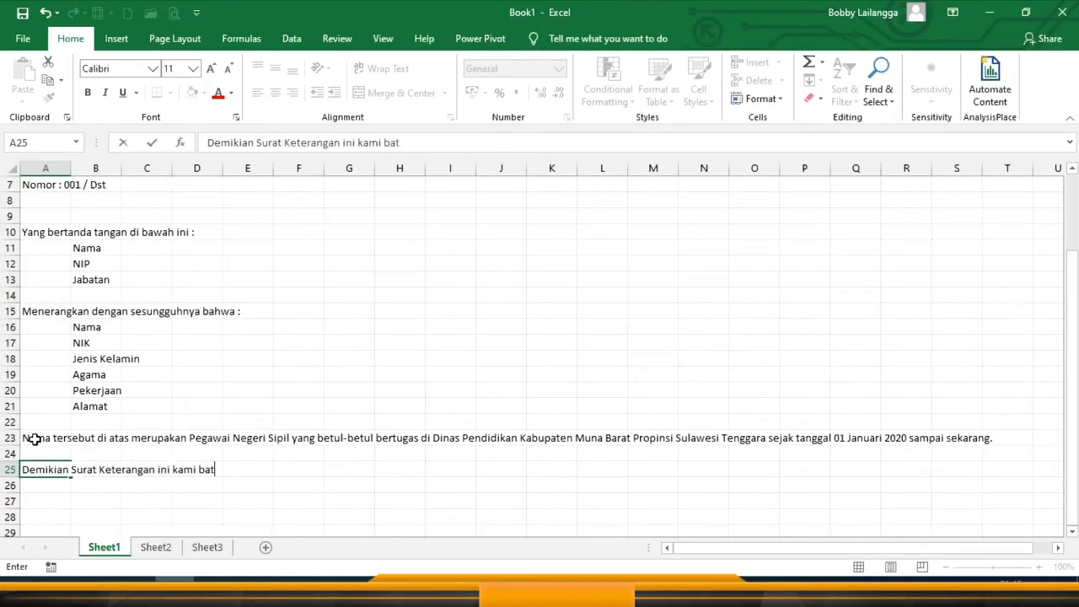
{"action": "key", "text": "BackSpace"}
{"action": "key", "text": "BackSpace"}
{"action": "key", "text": "BackSpace"}
{"action": "key", "text": "BackSpace"}
{"action": "type", "text": "buat dengan se"}
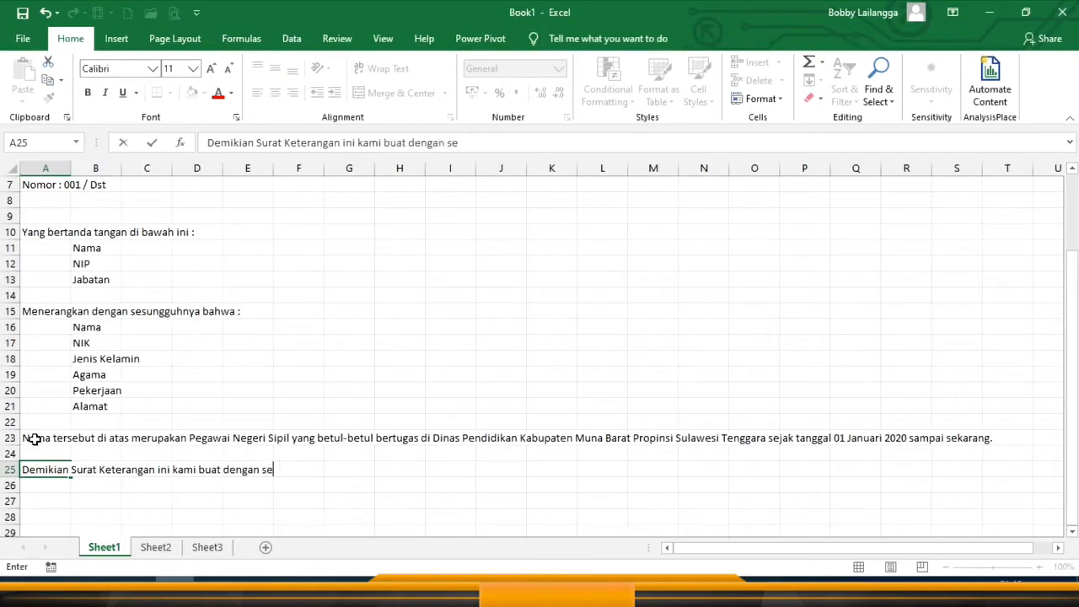
{"action": "type", "text": "benar-benarnya"}
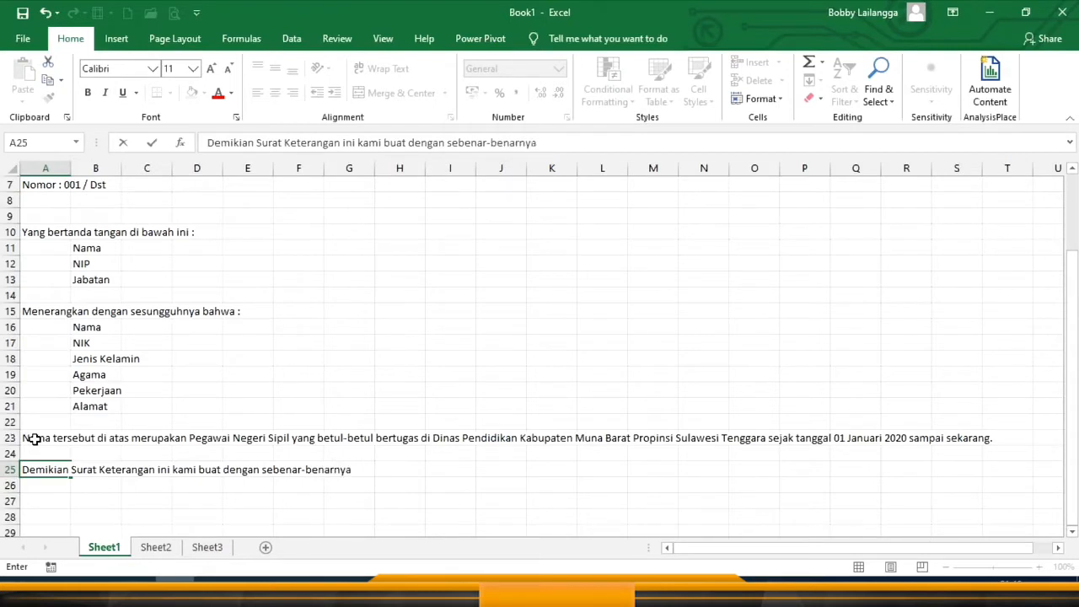
{"action": "type", "text": " dengan memperhatikan pera"}
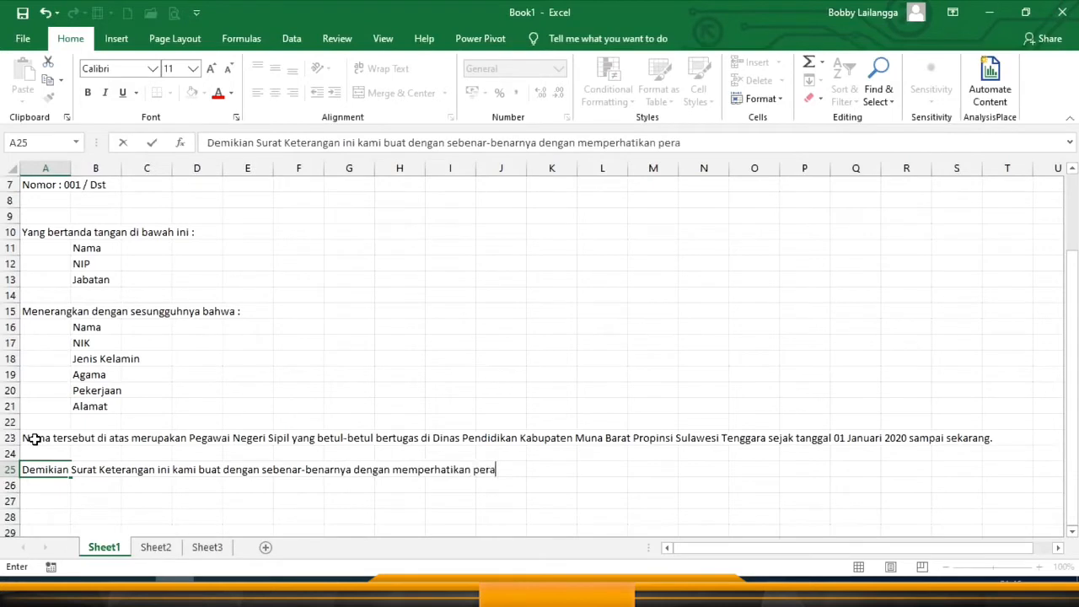
{"action": "type", "text": "turan perundang"}
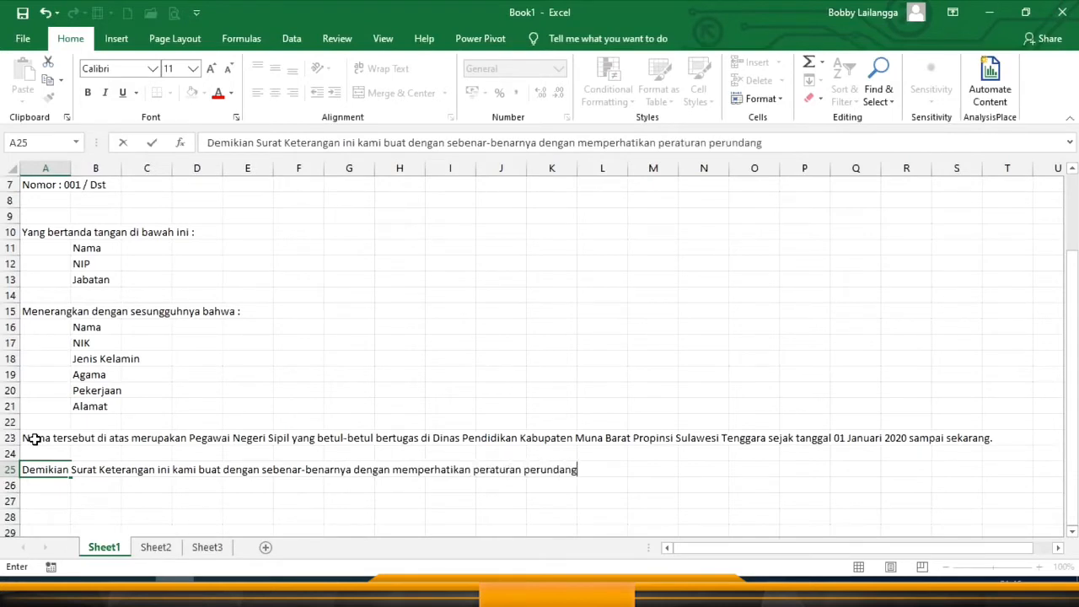
{"action": "type", "text": "-undangan yang er"}
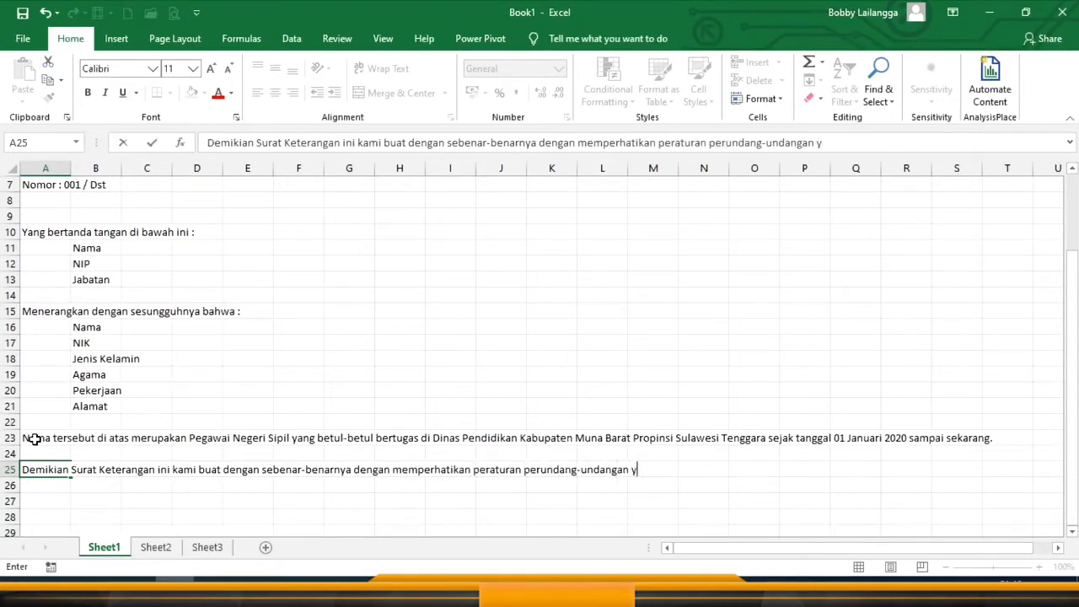
{"action": "key", "text": "BackSpace"}
{"action": "key", "text": "BackSpace"}
{"action": "type", "text": "berlaku."}
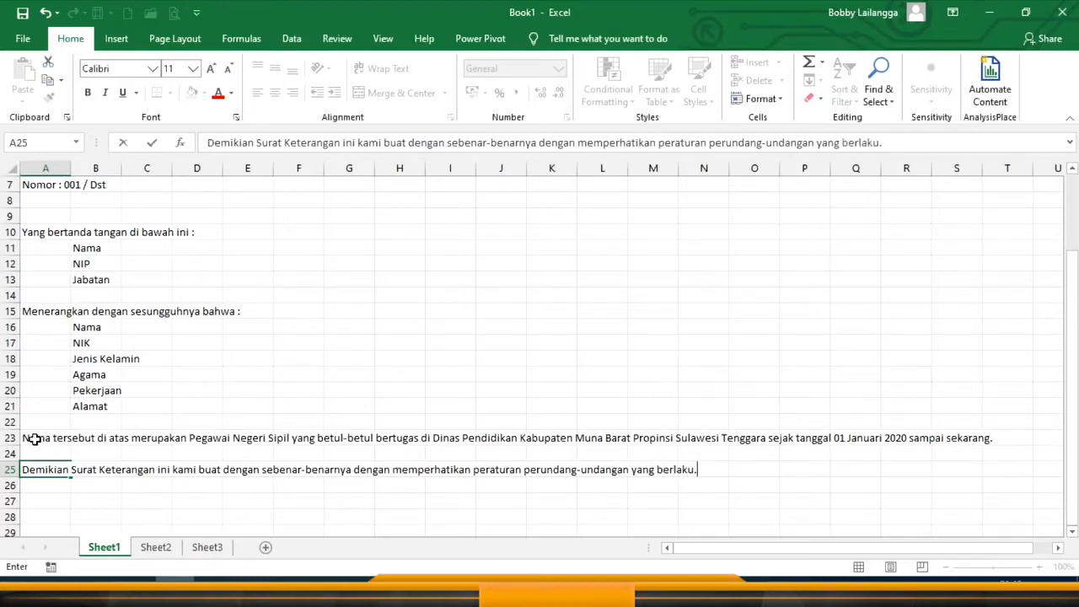
{"action": "key", "text": "Return"}
{"action": "key", "text": "Return"}
{"action": "key", "text": "Return"}
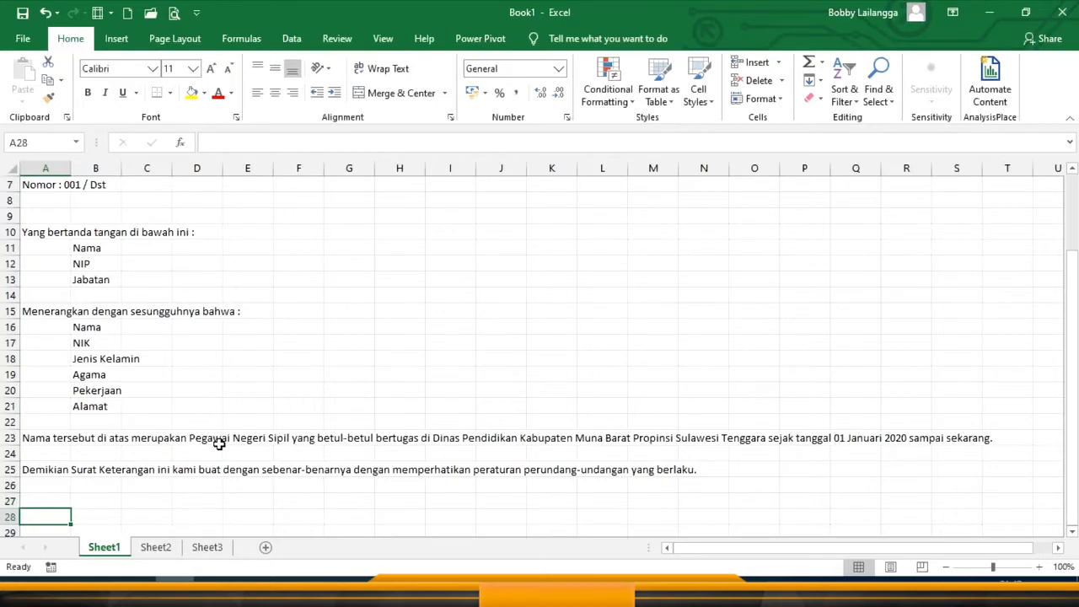
Enter a colon in cells C11 to C13 beside the labels Nama, NIP and Jabatan
{"action": "scroll", "coordinate": [220, 444], "scroll_direction": "up", "scroll_amount": 2}
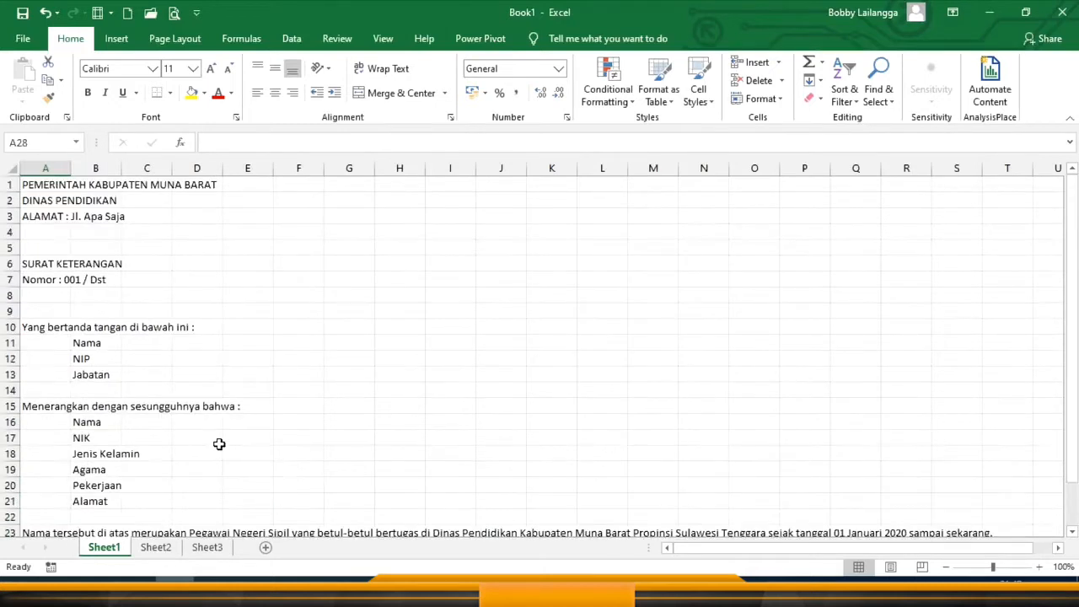
{"action": "left_click", "coordinate": [159, 342]}
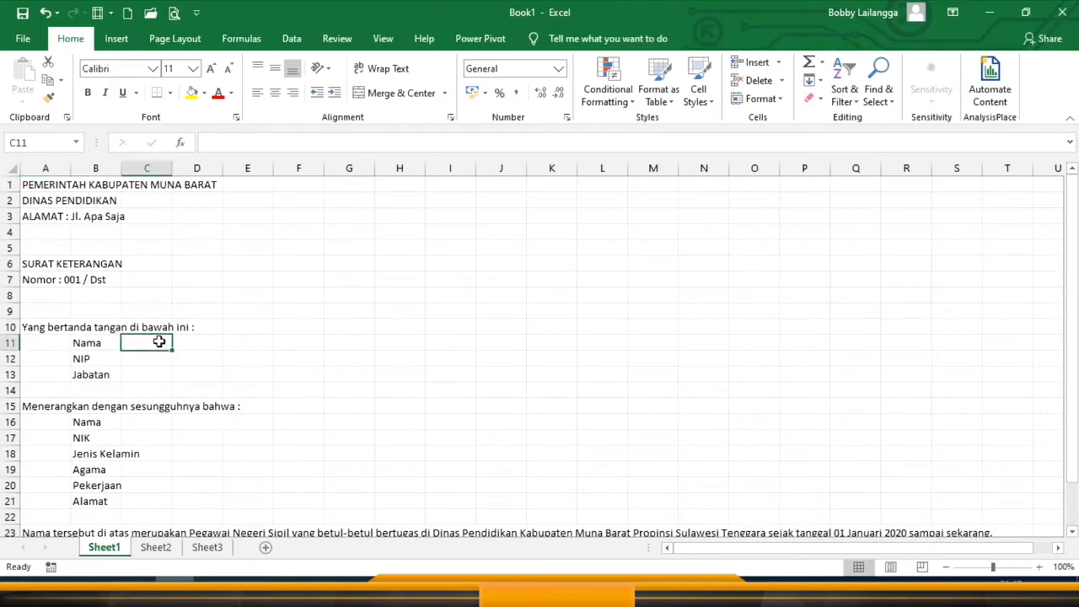
{"action": "type", "text": ":"}
{"action": "key", "text": "Return"}
{"action": "type", "text": ":"}
{"action": "key", "text": "Return"}
{"action": "type", "text": ":"}
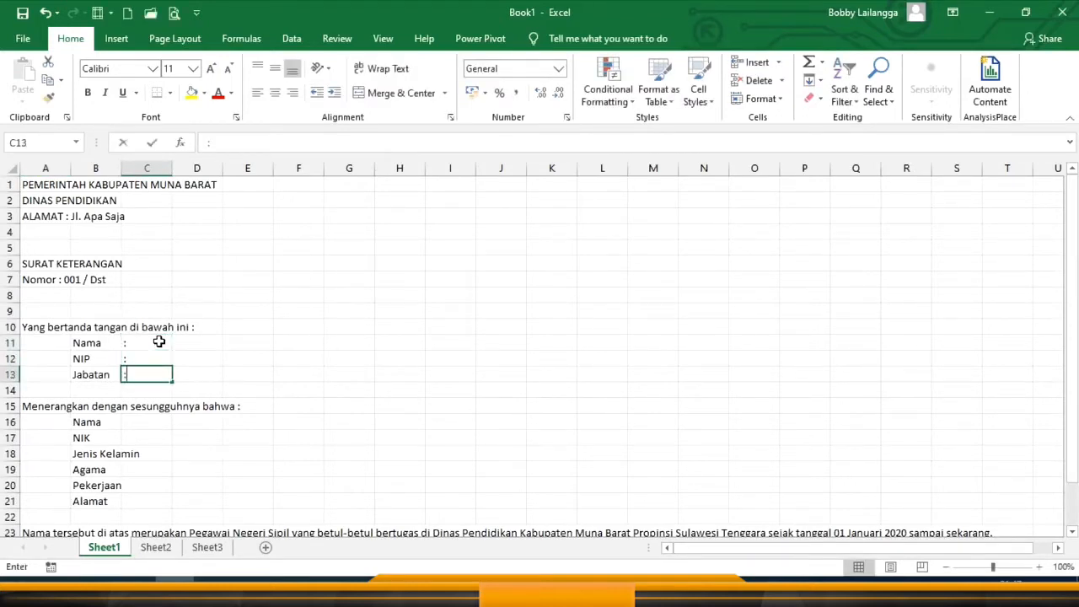
{"action": "key", "text": "Return"}
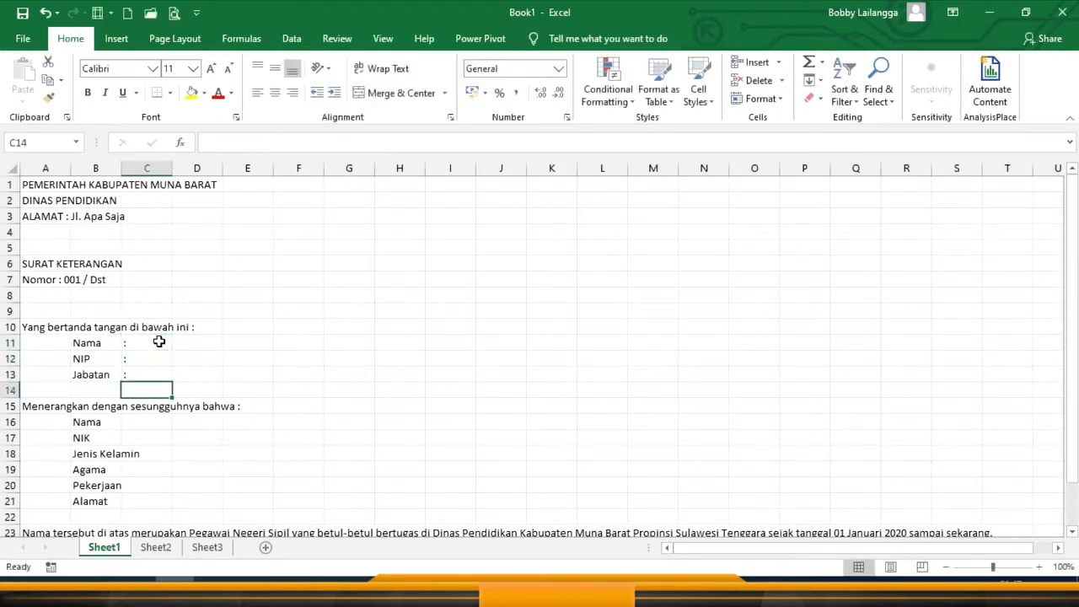
Enter a colon in each of cells C16 to C21 beside the labels Nama through Alamat
{"action": "left_click", "coordinate": [155, 424]}
{"action": "type", "text": ":"}
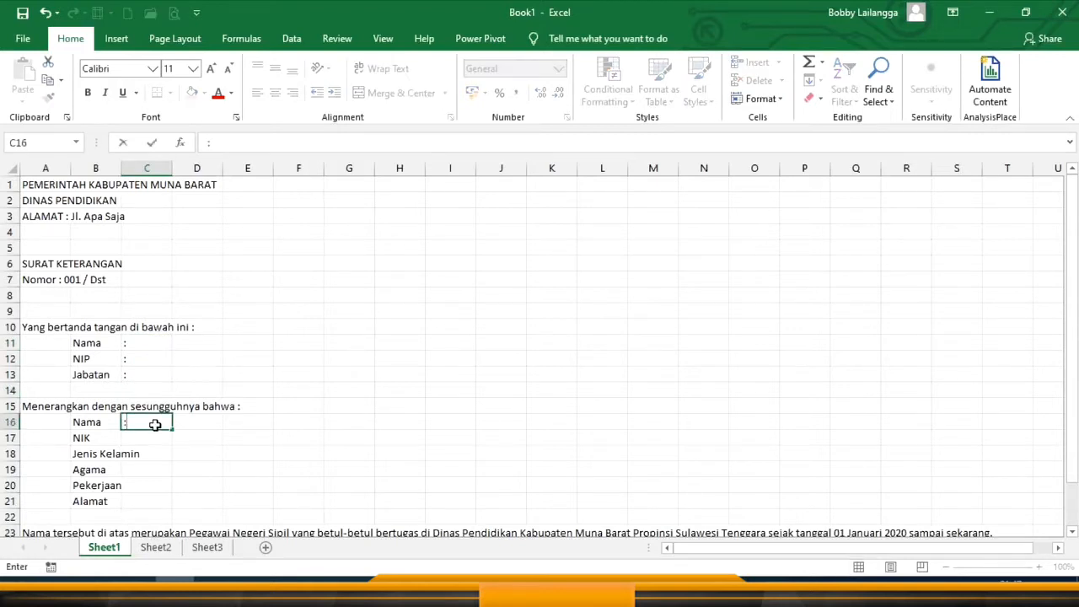
{"action": "key", "text": "Return"}
{"action": "type", "text": ":"}
{"action": "key", "text": "Return"}
{"action": "type", "text": ":"}
{"action": "key", "text": "Return"}
{"action": "type", "text": ":"}
{"action": "key", "text": "Return"}
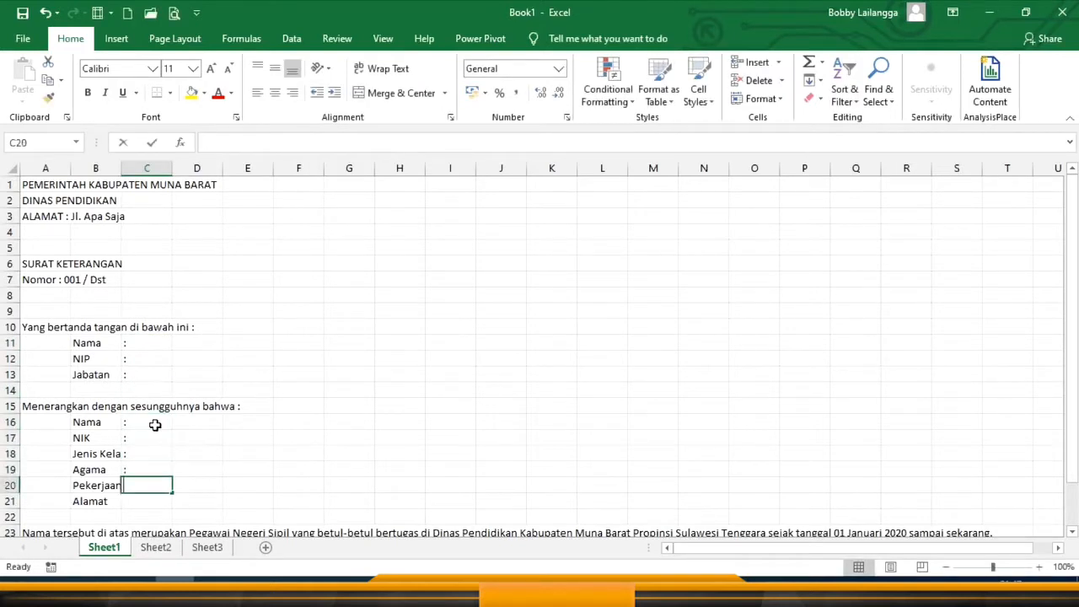
{"action": "type", "text": ":"}
{"action": "key", "text": "Return"}
{"action": "type", "text": ":"}
{"action": "key", "text": "Return"}
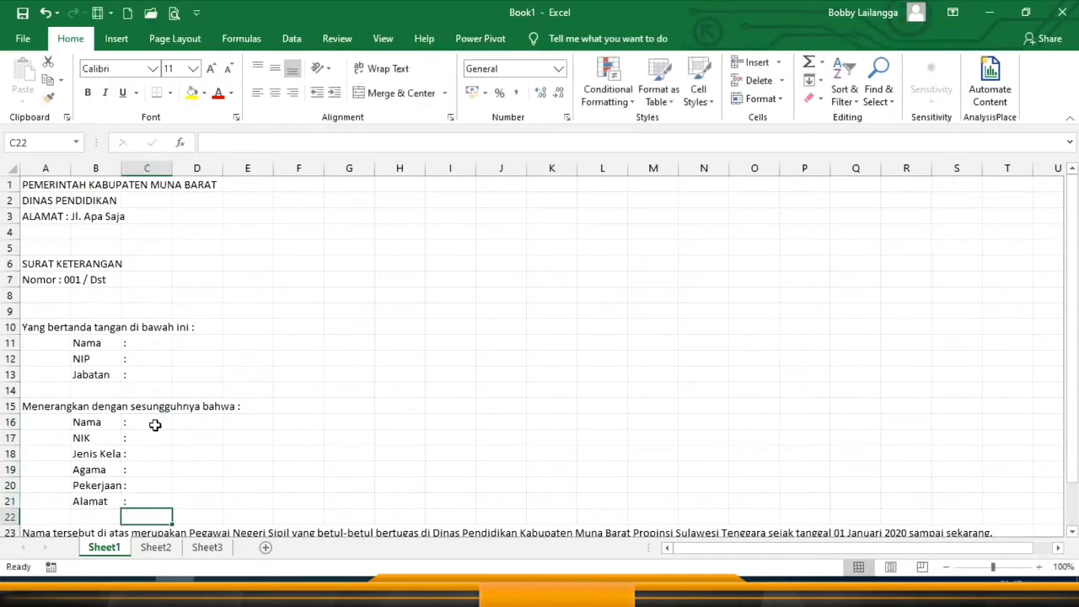
Clear the colons in cells C17 to C21 and fill the colon from C16 down to C21 instead
{"action": "left_click_drag", "start_coordinate": [150, 436], "coordinate": [138, 501]}
{"action": "key", "text": "Delete"}
{"action": "left_click", "coordinate": [154, 423]}
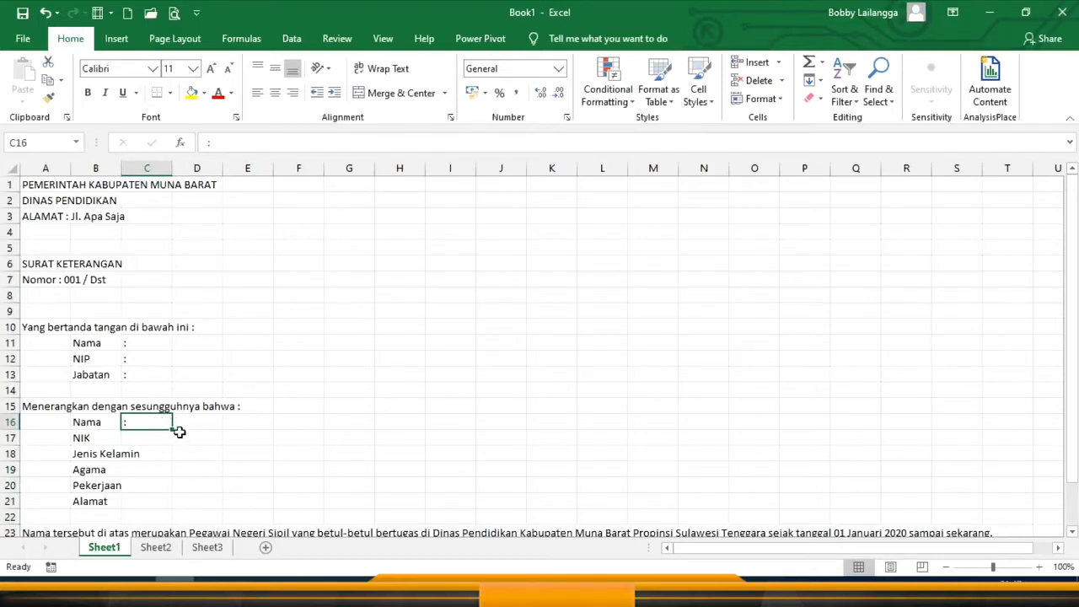
{"action": "left_click_drag", "start_coordinate": [170, 431], "coordinate": [170, 502]}
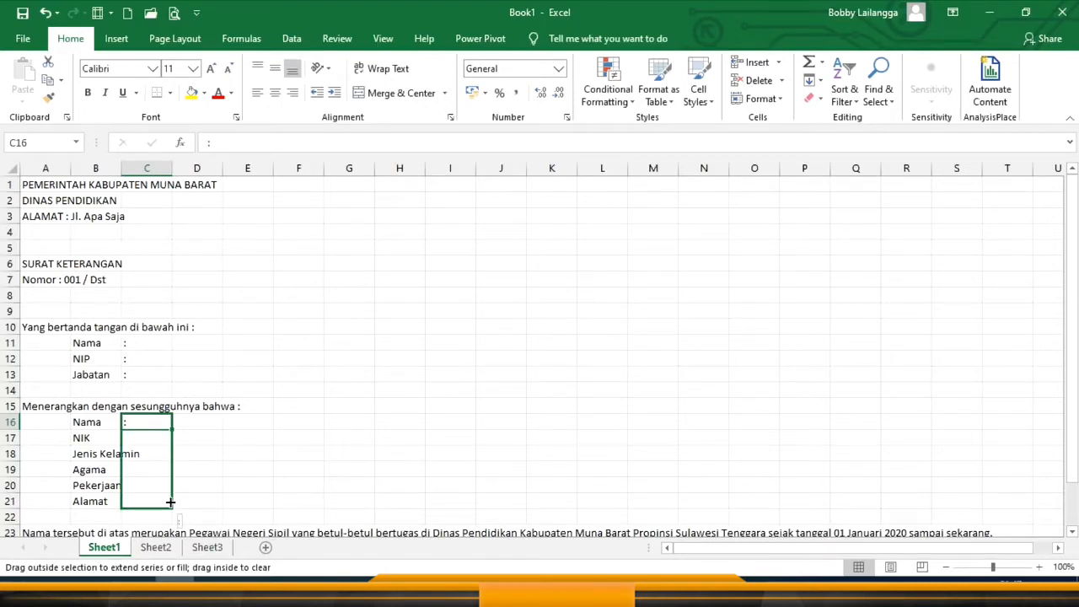
Fill the colon from C16 down to C21 and widen column B to fit the Jenis Kelamin label
{"action": "left_click_drag", "start_coordinate": [170, 503], "coordinate": [171, 502]}
{"action": "left_click", "coordinate": [173, 324]}
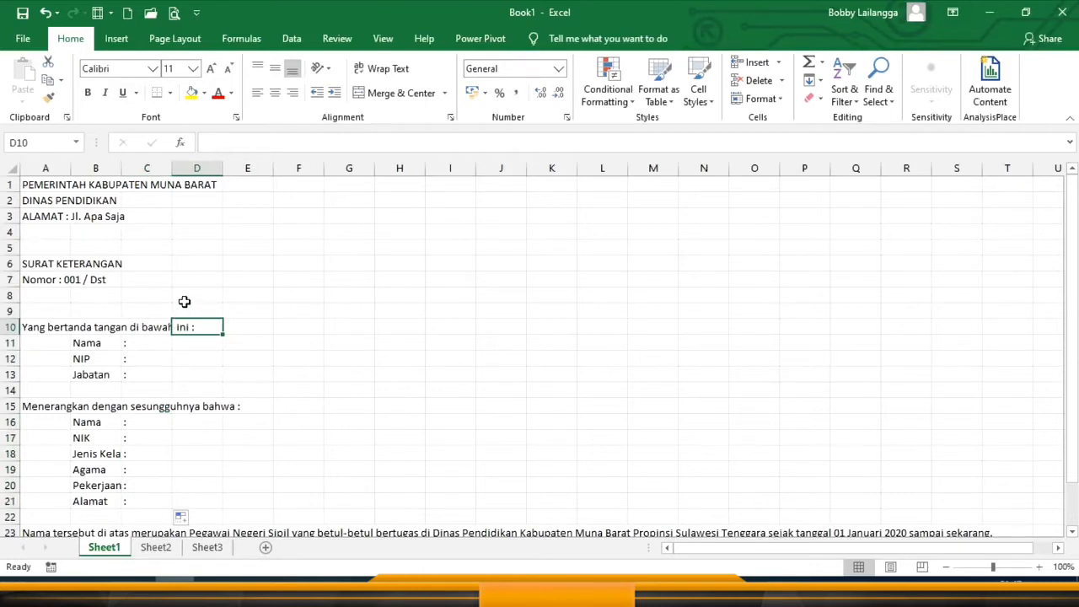
{"action": "left_click", "coordinate": [111, 453]}
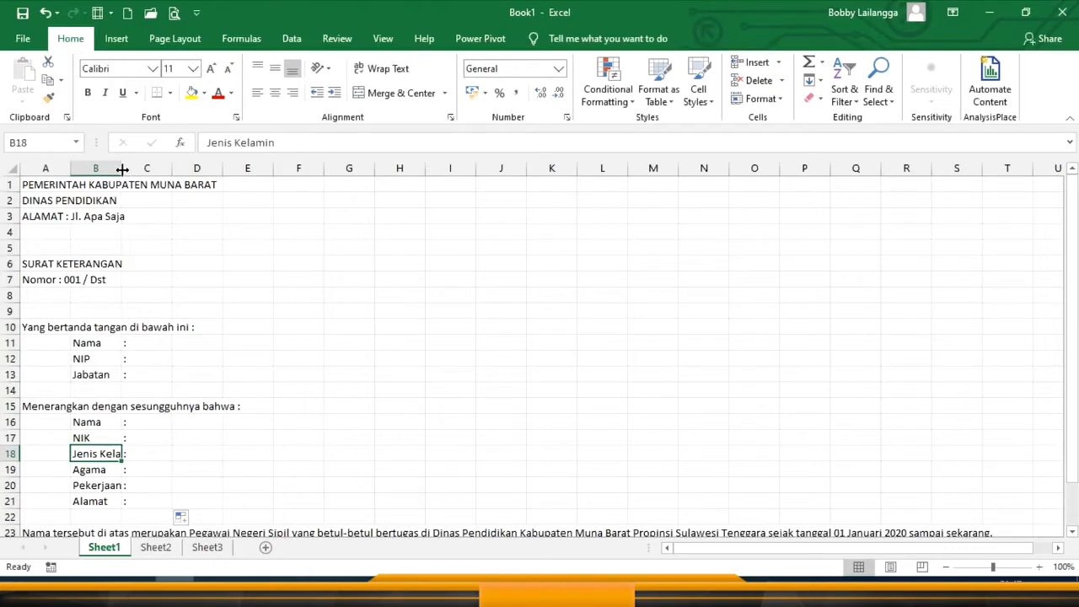
{"action": "left_click_drag", "start_coordinate": [122, 169], "coordinate": [164, 172]}
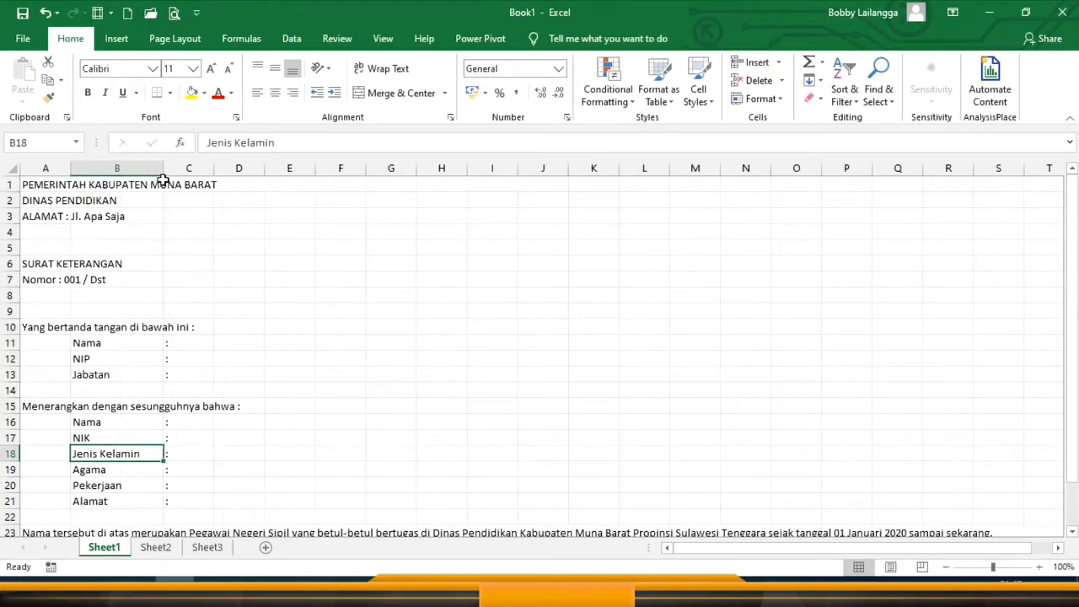
Narrow column A, shrink column C to fit the colons, and widen column D for the entries
{"action": "left_click_drag", "start_coordinate": [71, 169], "coordinate": [50, 190]}
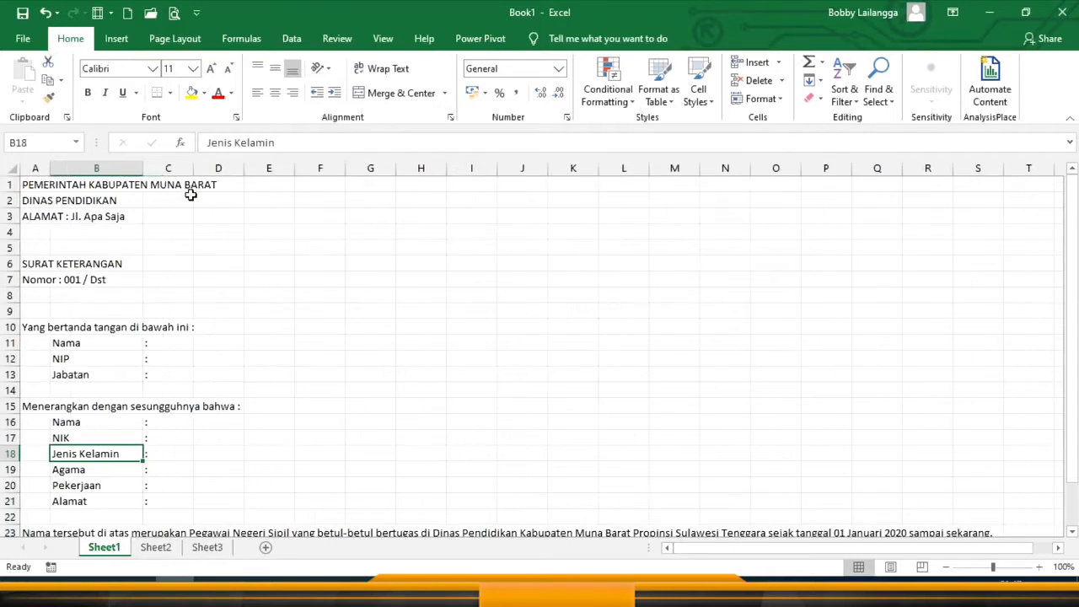
{"action": "left_click_drag", "start_coordinate": [194, 168], "coordinate": [279, 185]}
{"action": "left_click", "coordinate": [166, 336]}
{"action": "left_click", "coordinate": [197, 313]}
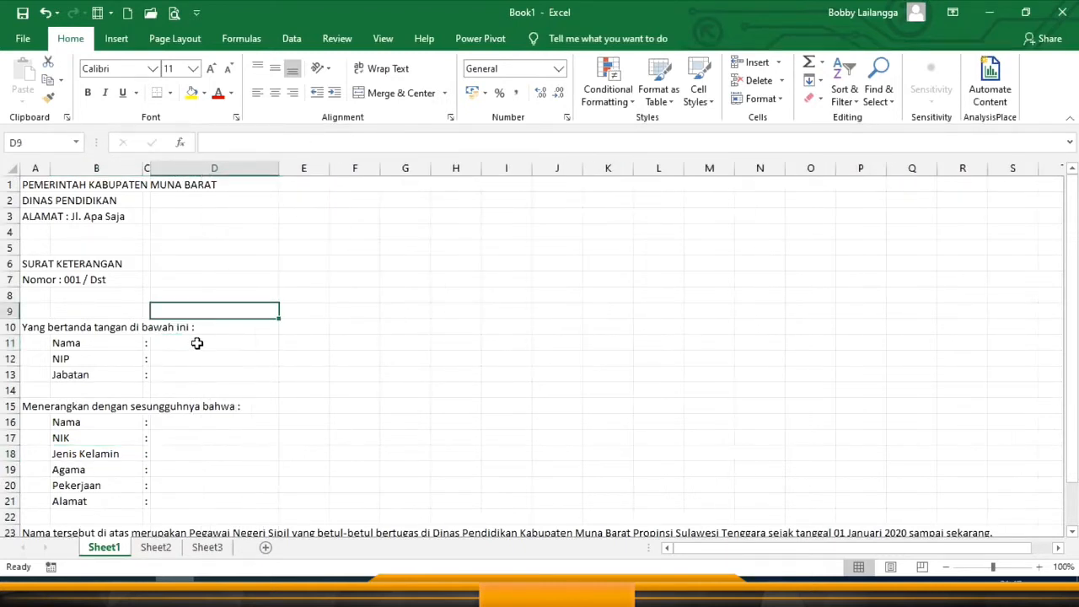
Enter the signatory's name in D11, the NIP number in D12 and "Kepala Dinas" as Jabatan in D13
{"action": "left_click", "coordinate": [196, 343]}
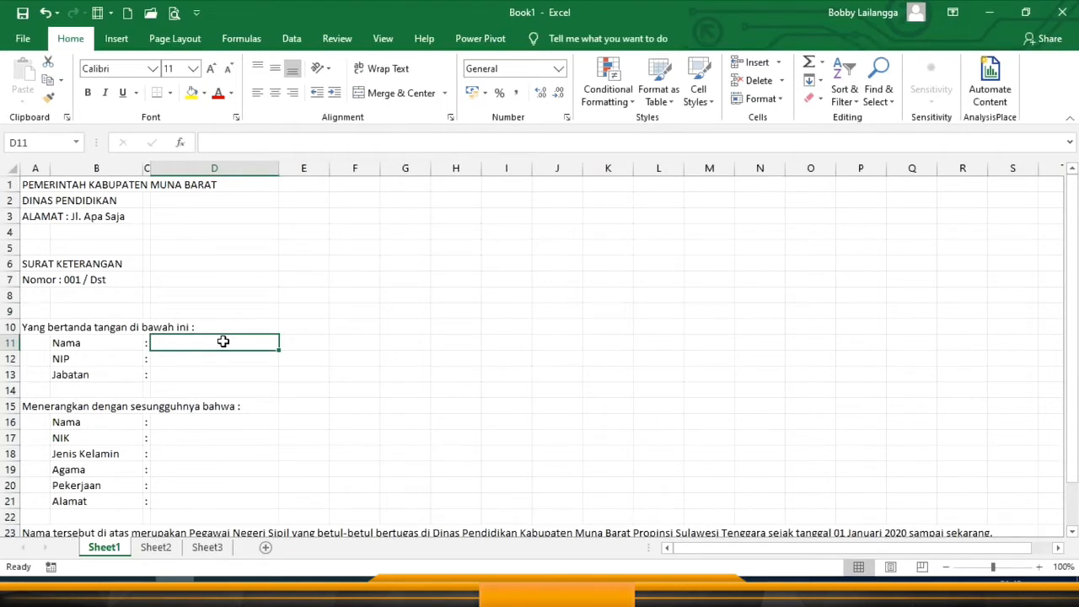
{"action": "type", "text": "JERIKO"}
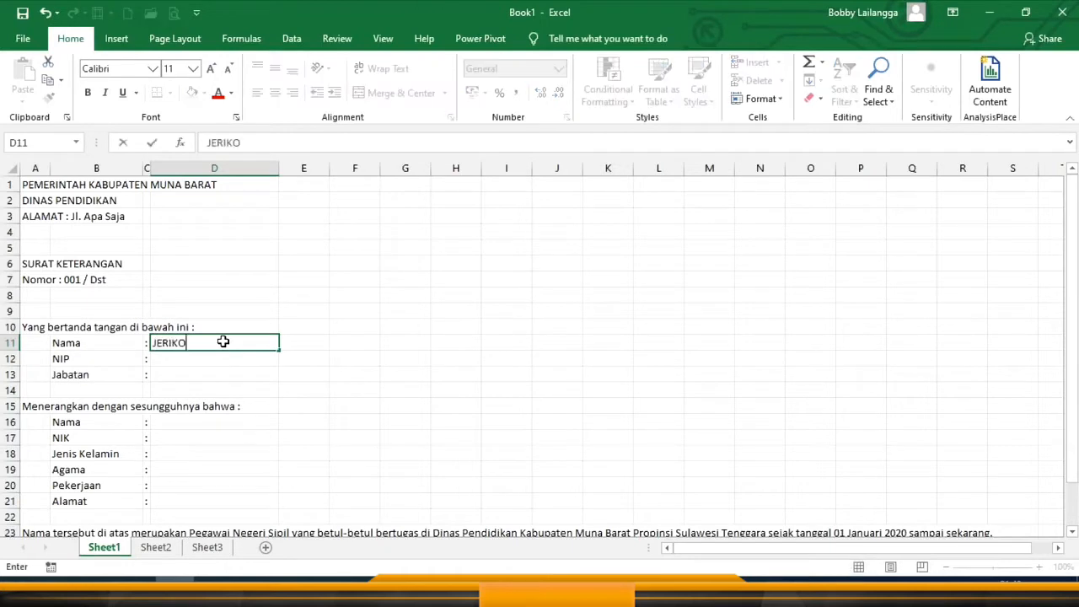
{"action": "key", "text": "Return"}
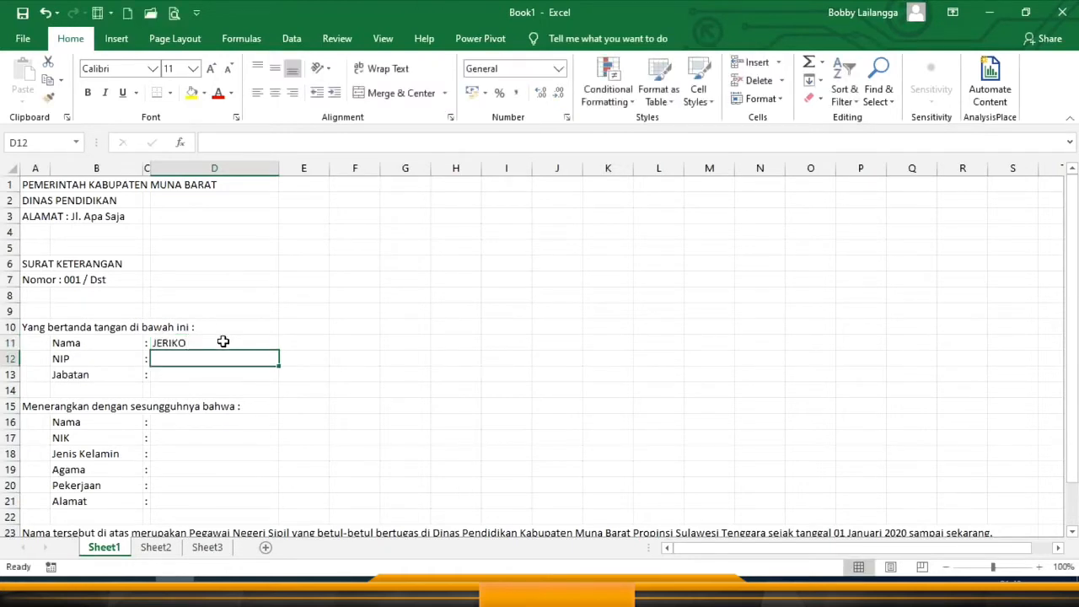
{"action": "type", "text": "123456789"}
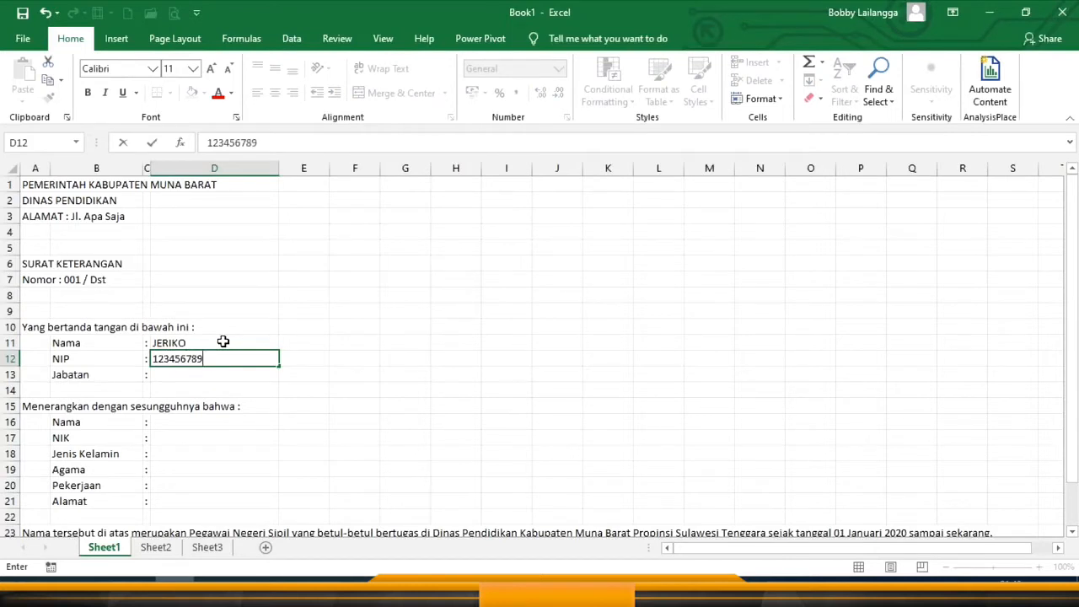
{"action": "key", "text": "Return"}
{"action": "type", "text": "Kepala Dinas"}
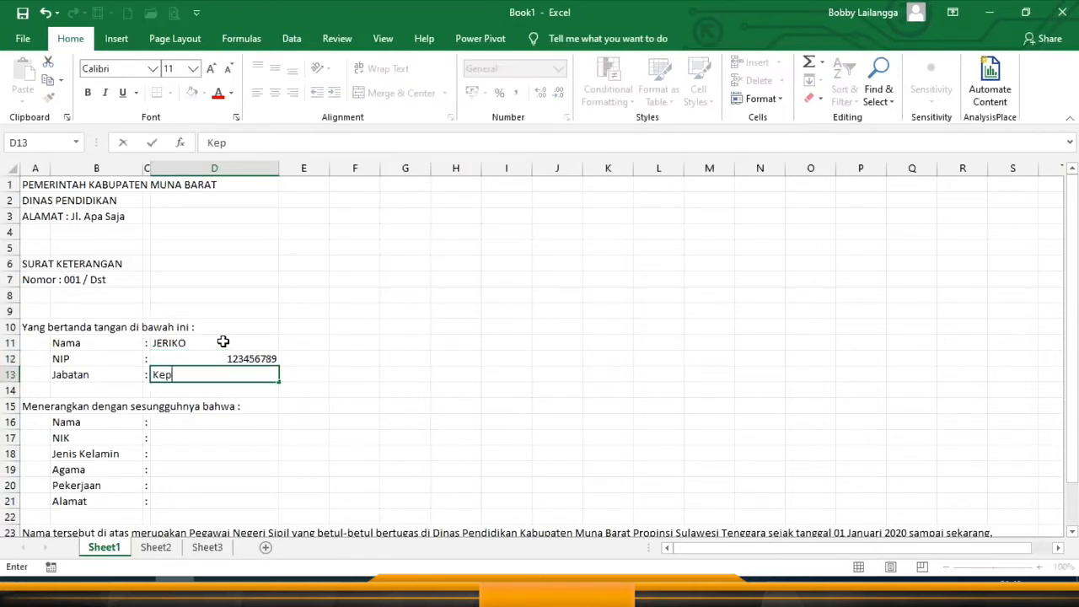
{"action": "key", "text": "Return"}
{"action": "key", "text": "Return"}
{"action": "key", "text": "Return"}
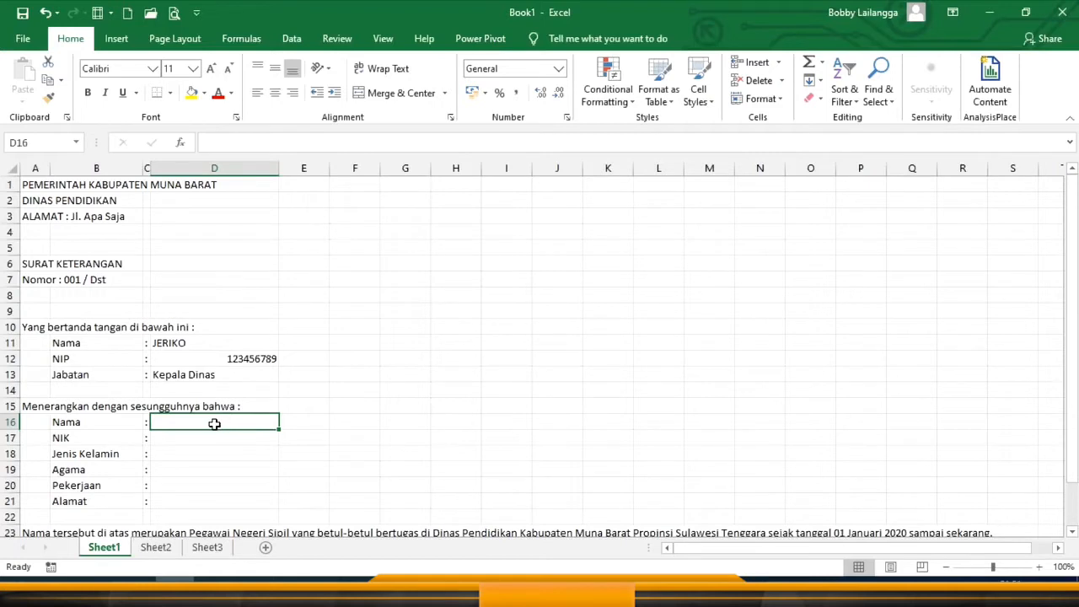
Insert a row above the NIK row and enter the label "NIP" in B17 with a colon in C17
{"action": "left_click", "coordinate": [80, 438]}
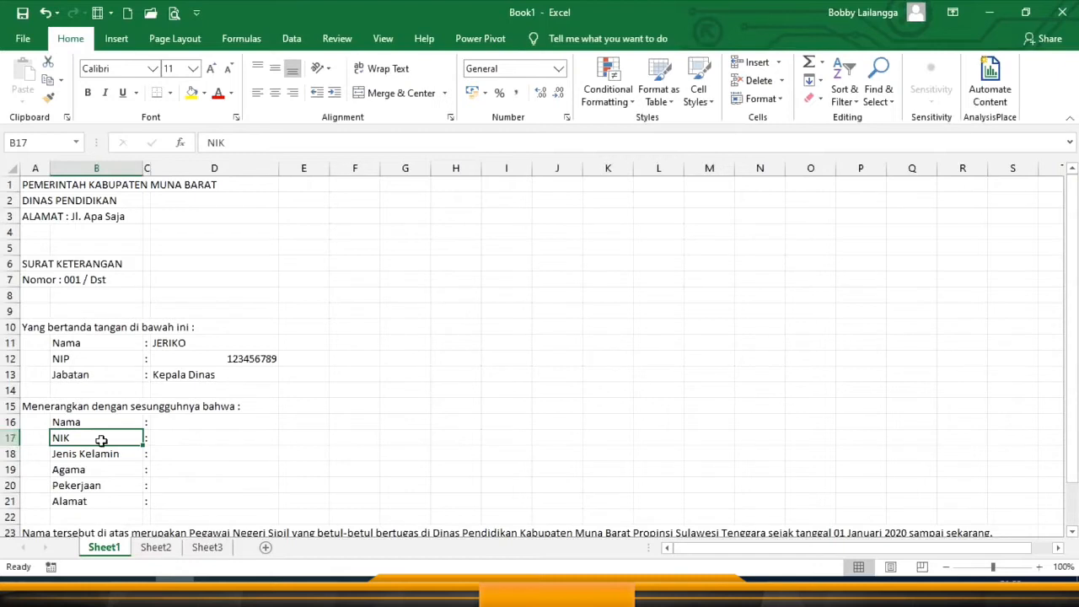
{"action": "left_click", "coordinate": [7, 437]}
{"action": "right_click", "coordinate": [9, 439]}
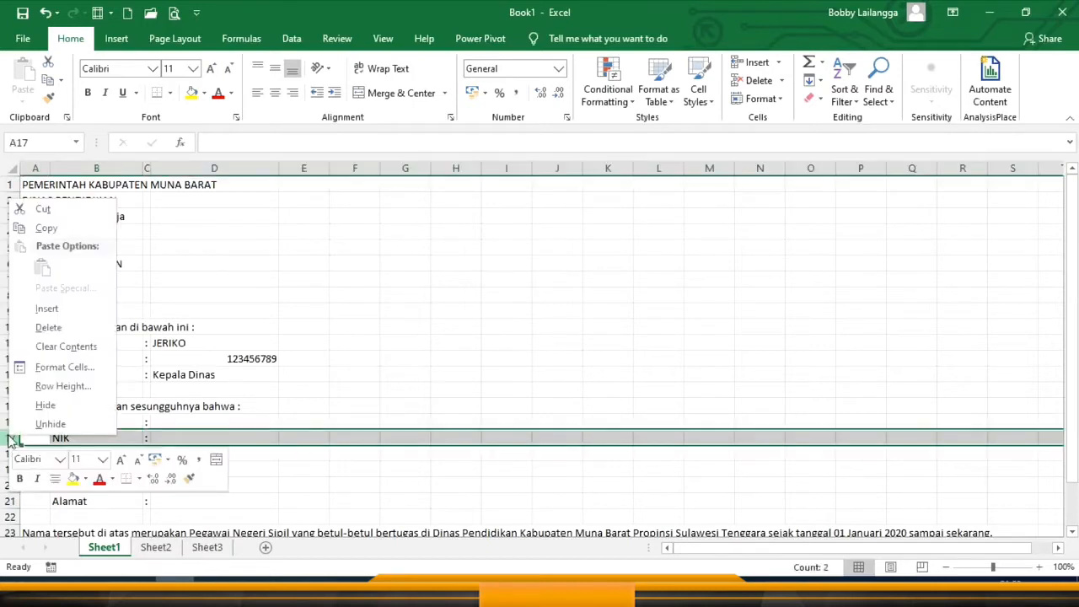
{"action": "left_click", "coordinate": [47, 309]}
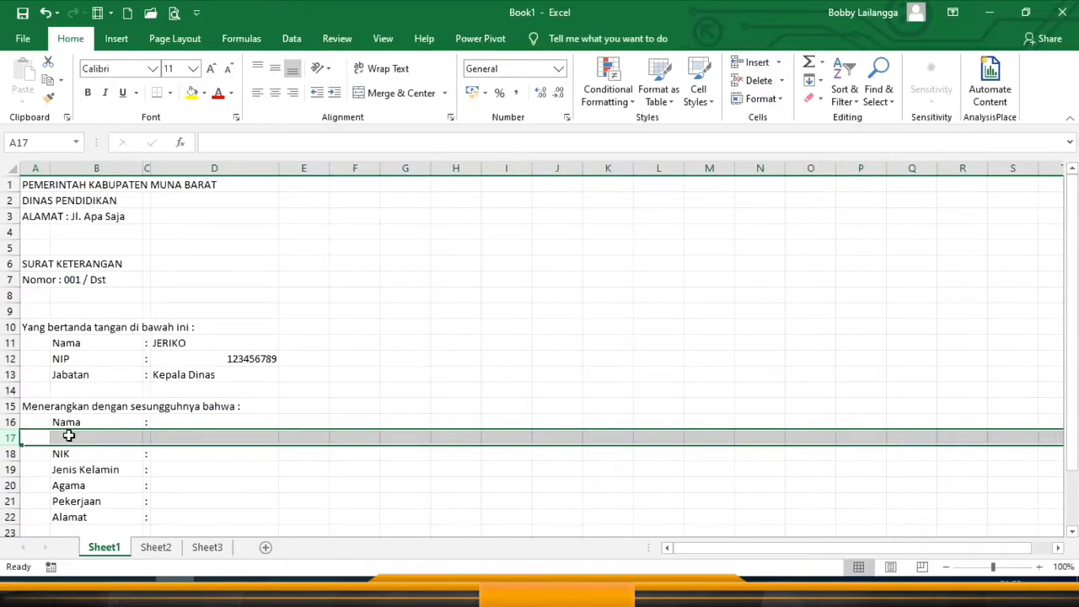
{"action": "left_click", "coordinate": [68, 435]}
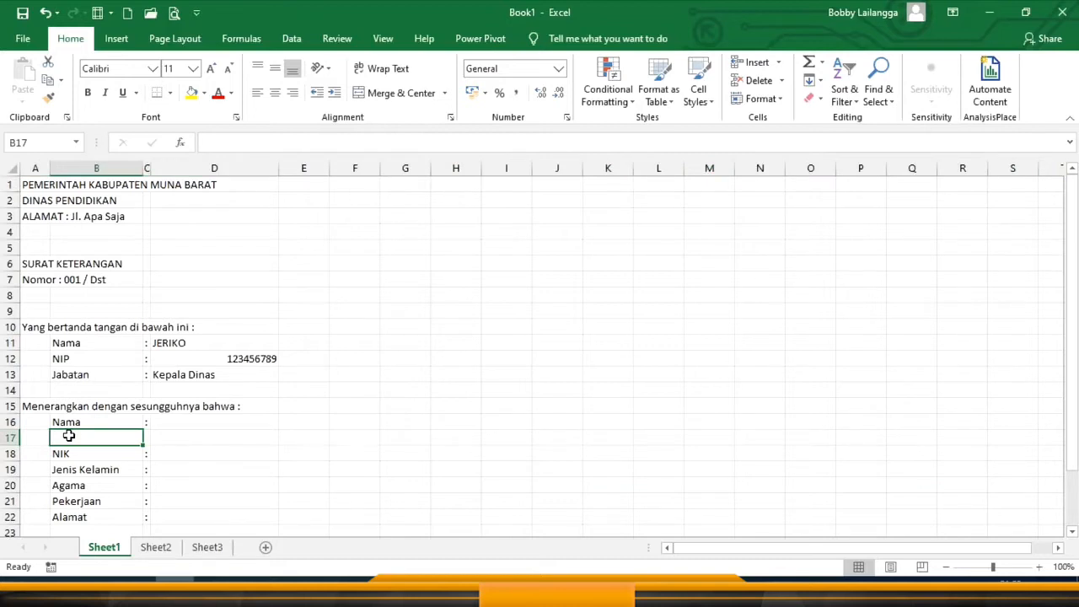
{"action": "type", "text": "NIK"}
{"action": "key", "text": "Tab"}
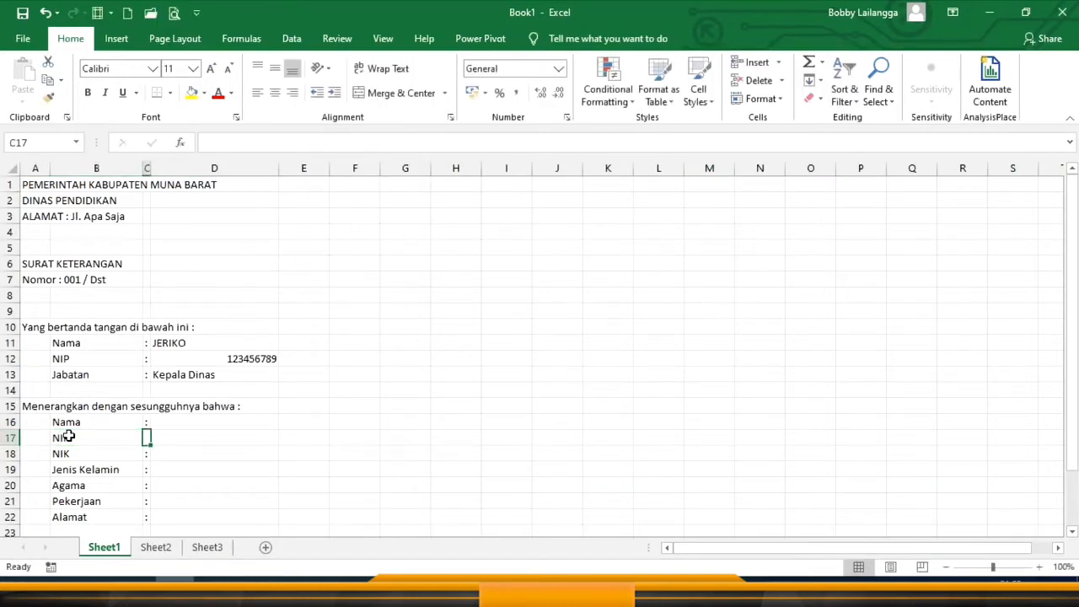
{"action": "type", "text": ":"}
{"action": "key", "text": "Tab"}
Enter the employee's name in D16, the NIP number in D17 and the NIK number in D18
{"action": "key", "text": "Up"}
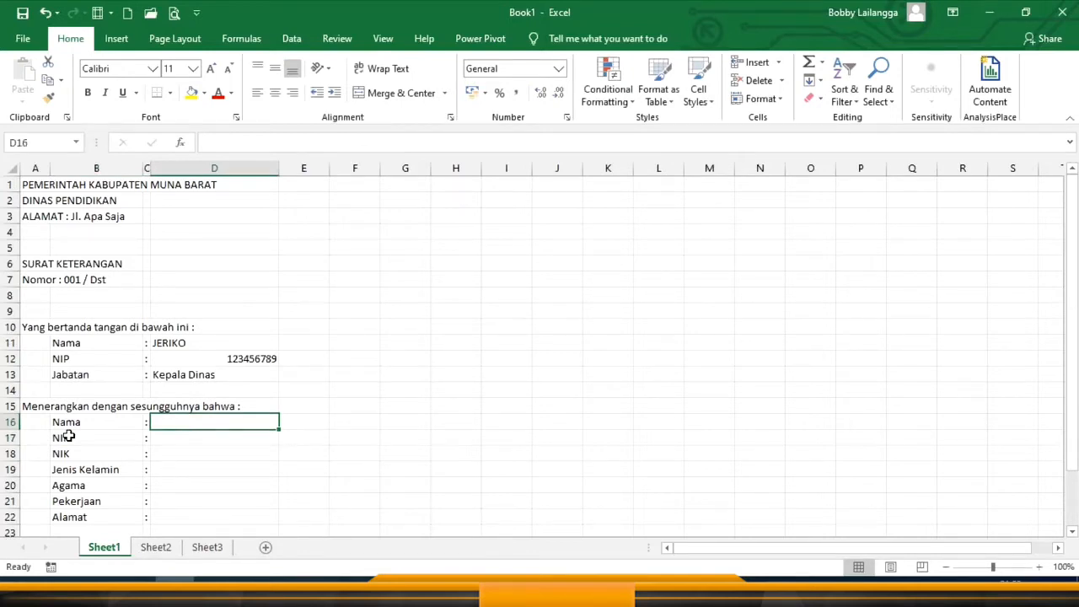
{"action": "type", "text": "ANTA"}
{"action": "key", "text": "BackSpace"}
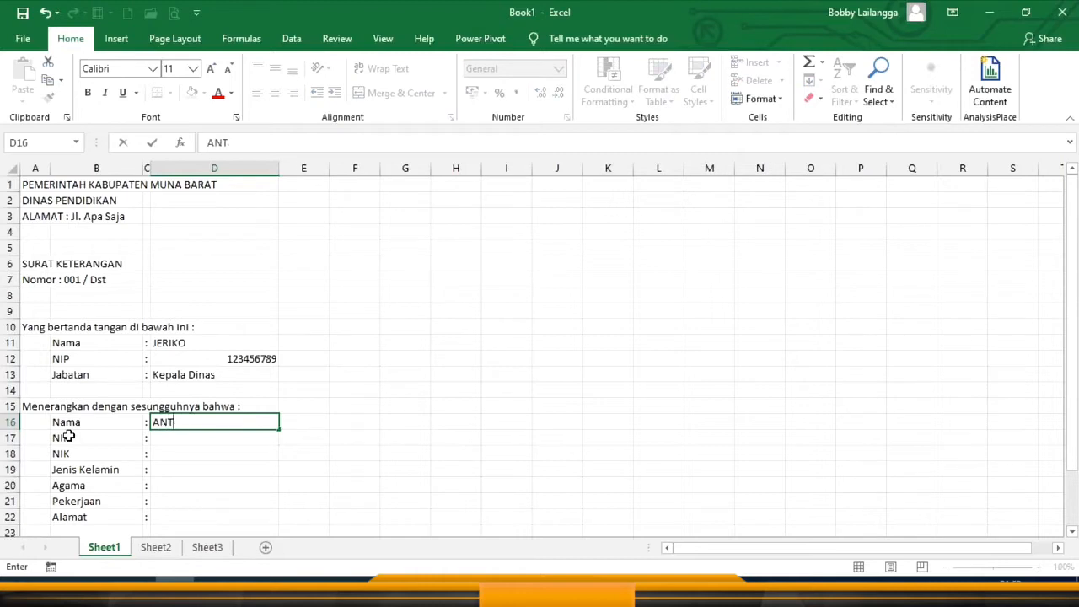
{"action": "key", "text": "BackSpace"}
{"action": "type", "text": "TARA"}
{"action": "key", "text": "Return"}
{"action": "type", "text": "123"}
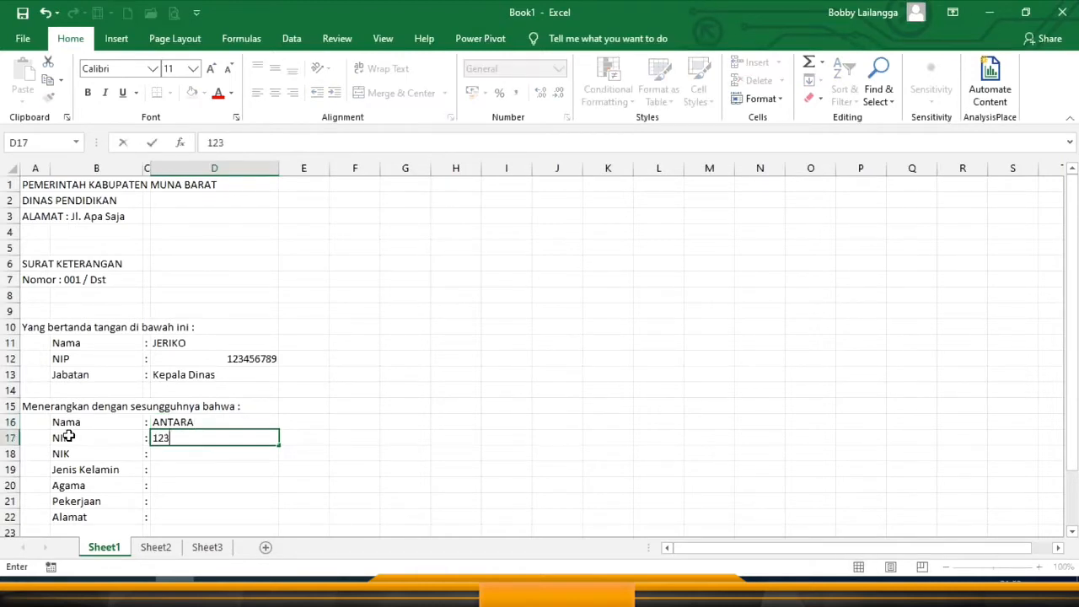
{"action": "type", "text": "456789"}
{"action": "key", "text": "Return"}
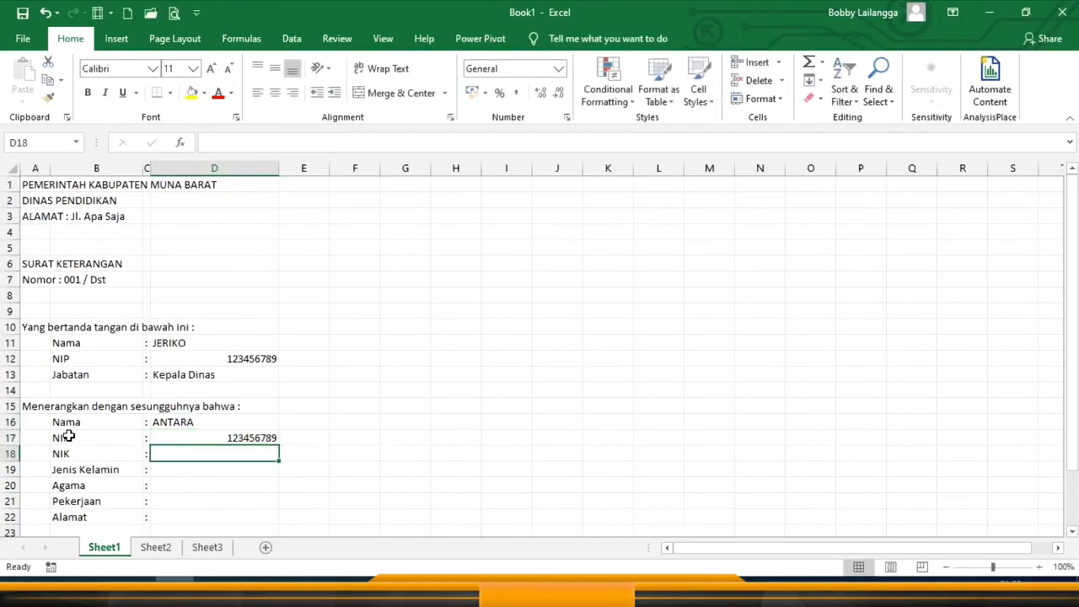
{"action": "type", "text": "23456789"}
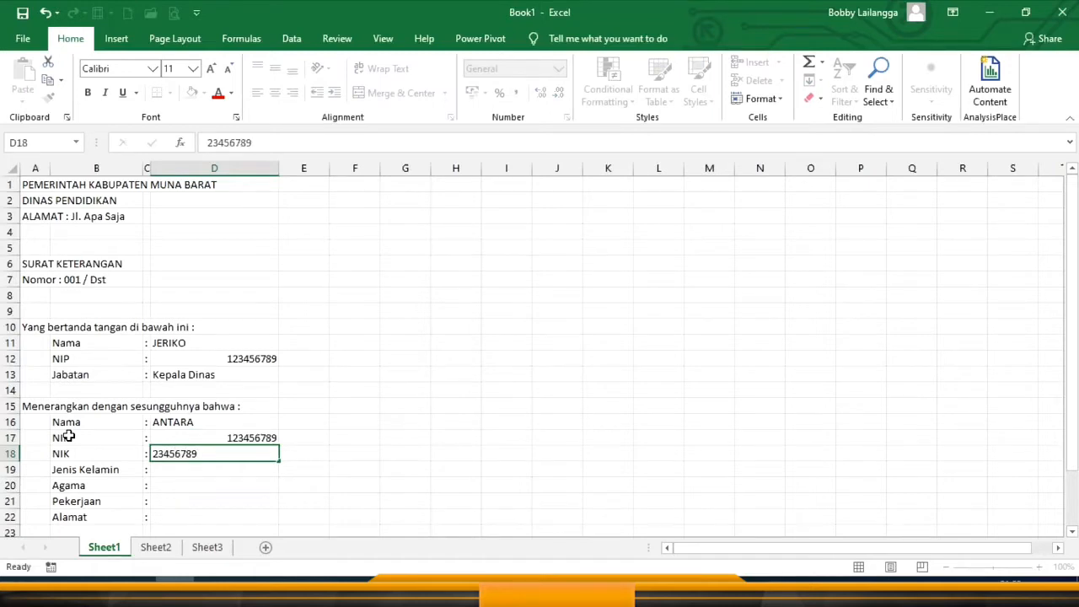
{"action": "key", "text": "Return"}
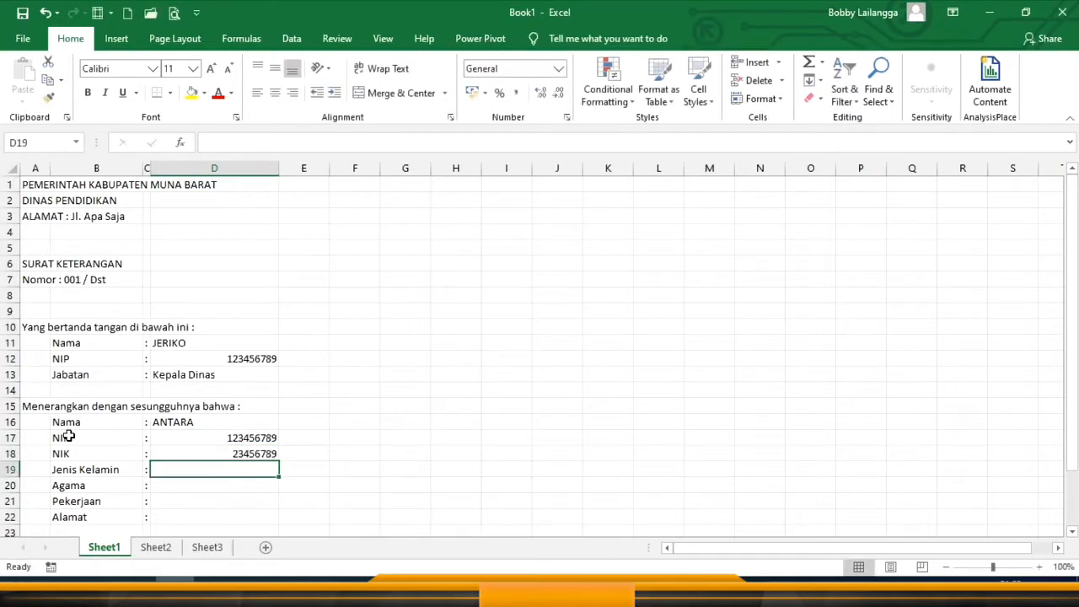
Enter "LAKI-LAKI" as Jenis Kelamin in D19 and "ISLAM" as Agama in D20
{"action": "type", "text": "LAKI-L"}
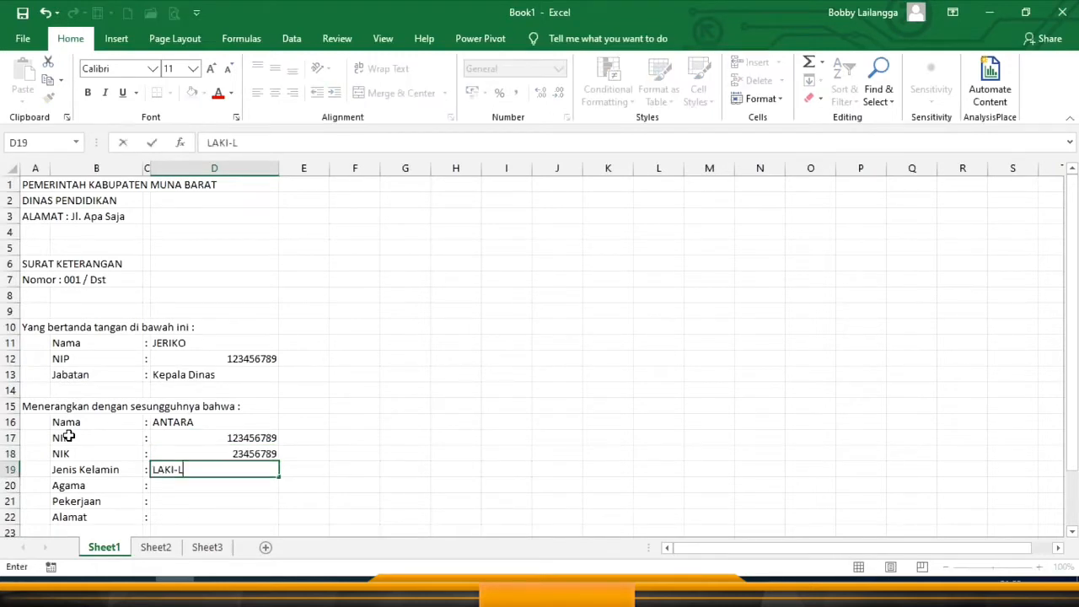
{"action": "type", "text": "AKI"}
{"action": "key", "text": "Return"}
{"action": "type", "text": "ISLAM"}
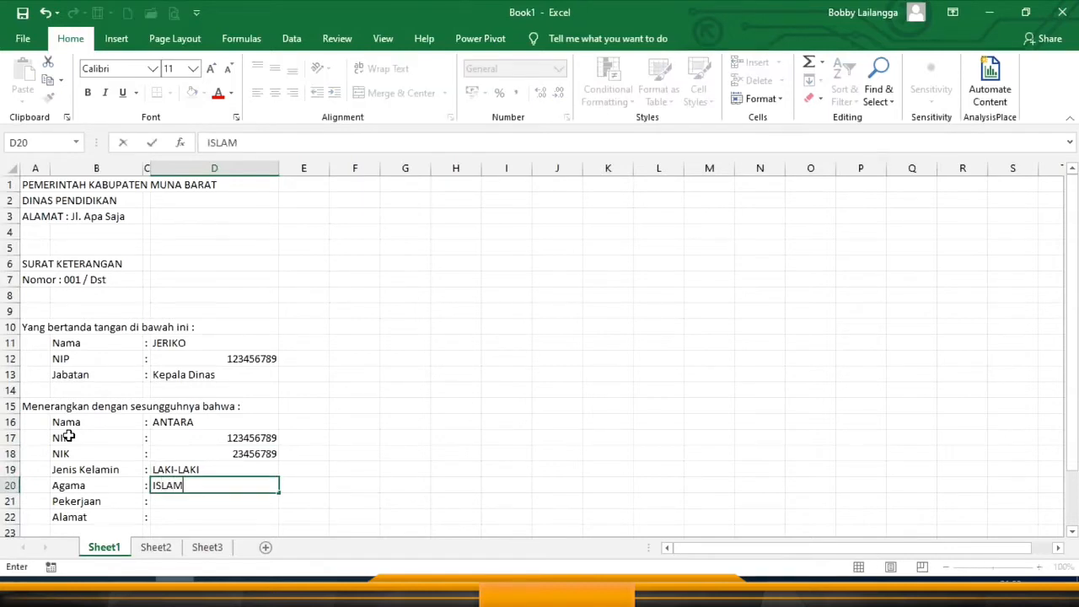
{"action": "key", "text": "Return"}
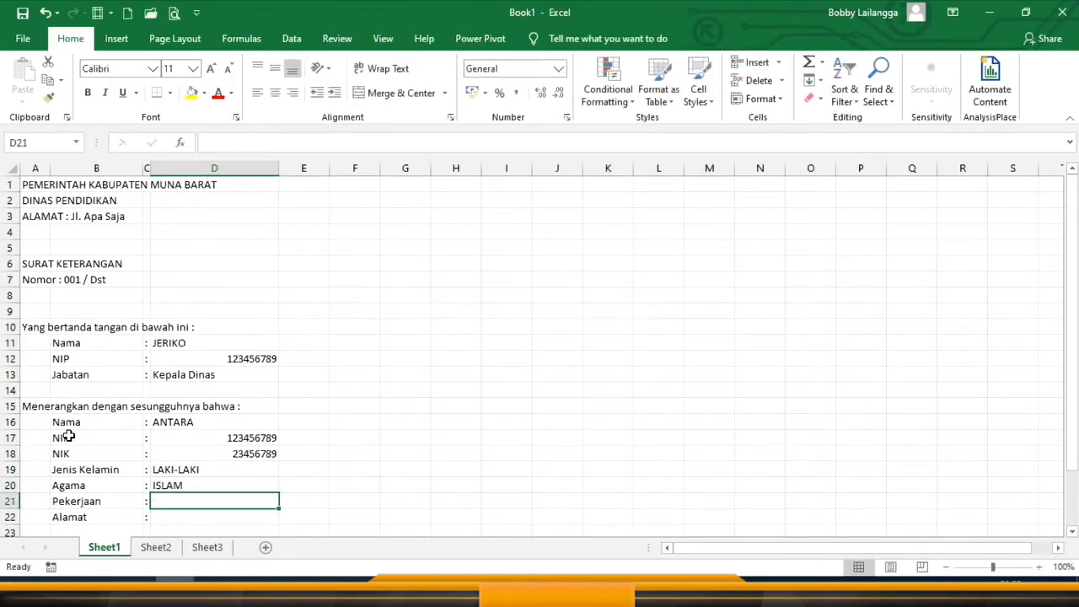
Enter "PEGAWAI NEGERI SIPIL" as Pekerjaan in D21 and the employee's address in D22
{"action": "type", "text": "PEGAWAI N"}
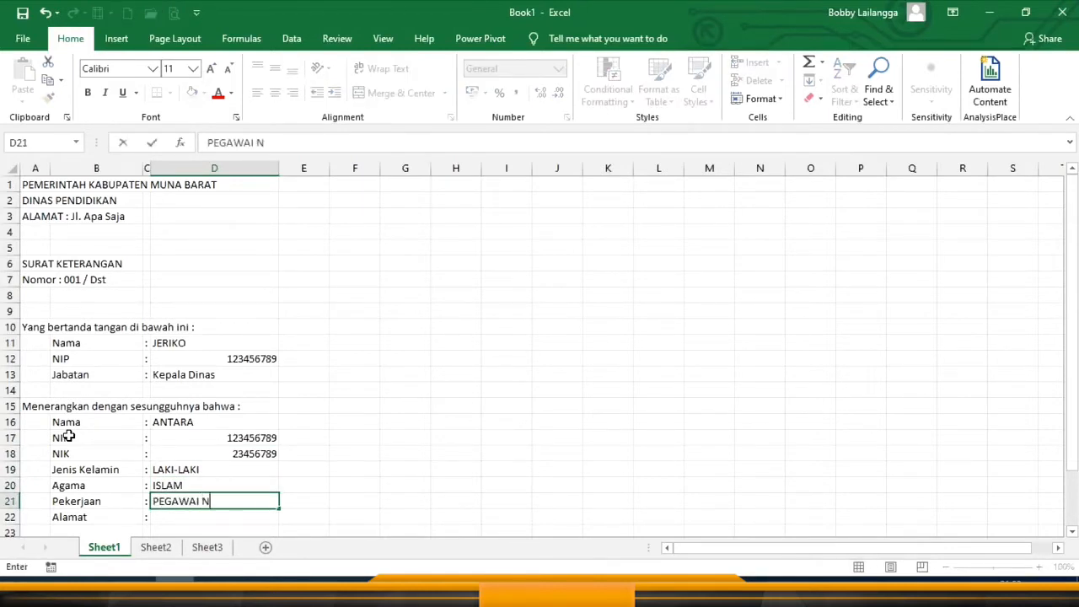
{"action": "type", "text": "EGERI SIP"}
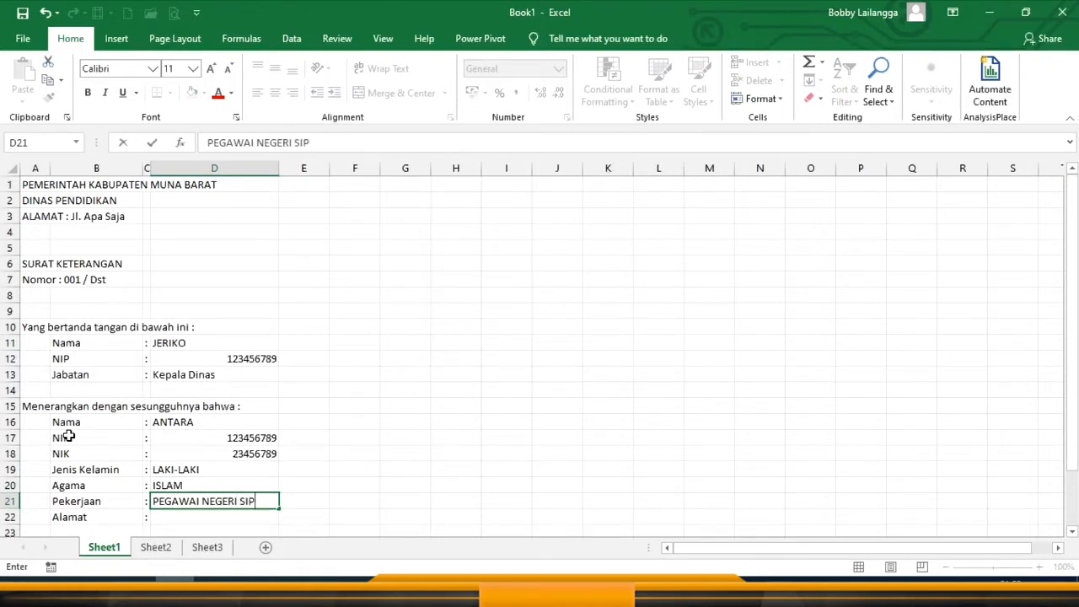
{"action": "type", "text": "IL"}
{"action": "key", "text": "Return"}
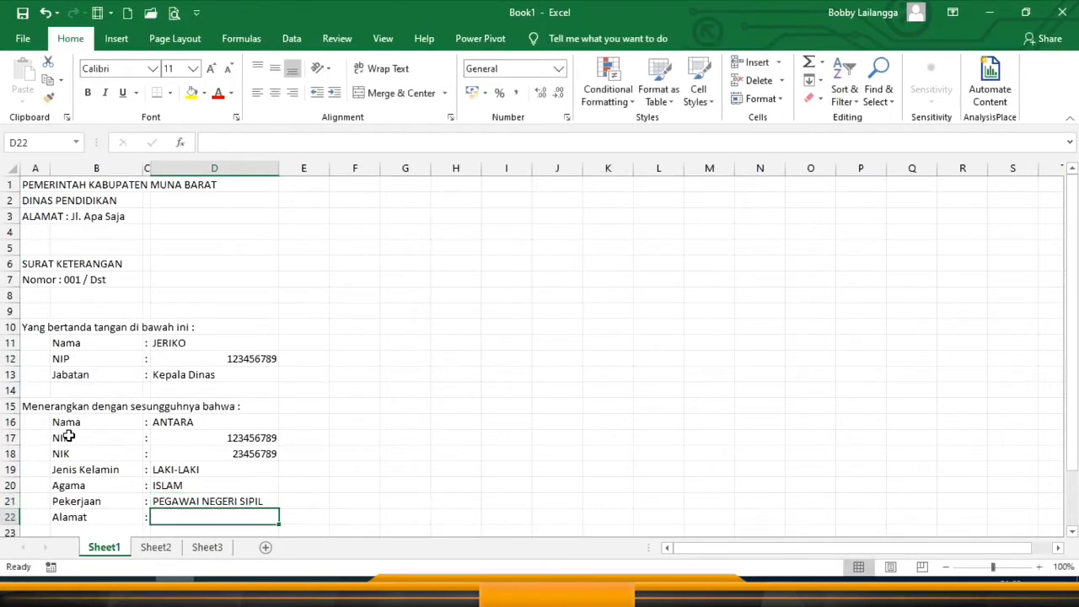
{"action": "type", "text": "MUNA BARAT"}
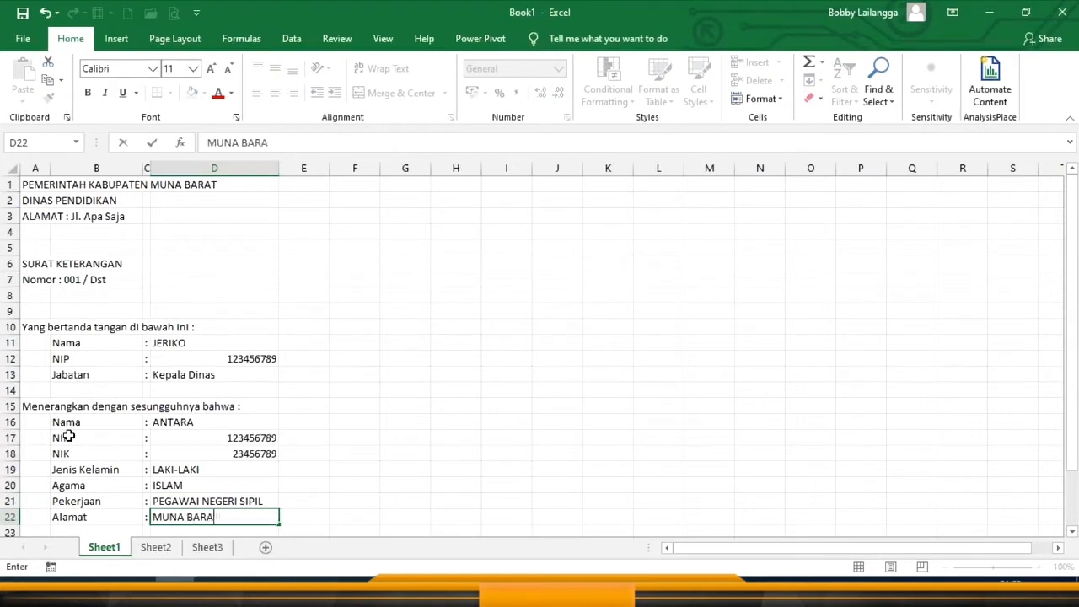
{"action": "key", "text": "Return"}
Review the letter from the signatory details to the closing sentence, and return to the letterhead in cell A1
{"action": "left_click", "coordinate": [284, 350]}
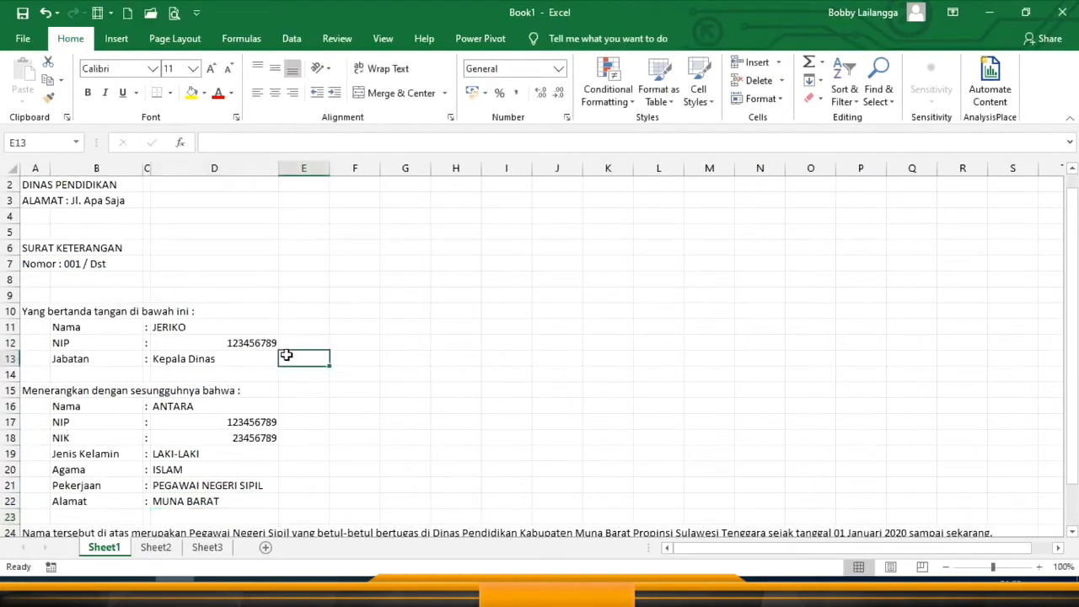
{"action": "left_click", "coordinate": [208, 333]}
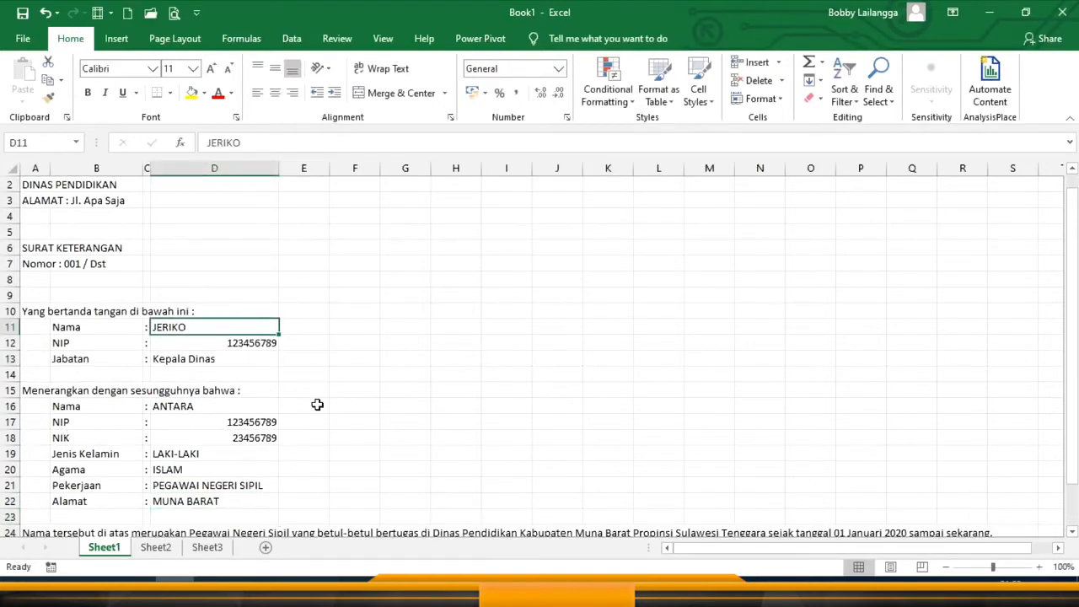
{"action": "scroll", "coordinate": [312, 406], "scroll_direction": "up", "scroll_amount": 1}
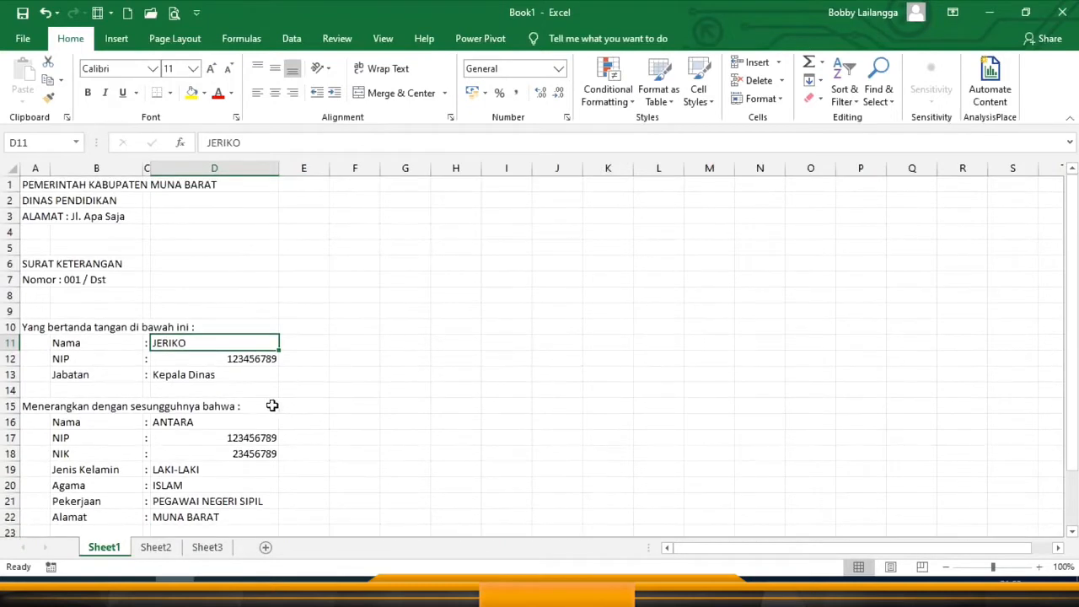
{"action": "scroll", "coordinate": [244, 371], "scroll_direction": "down", "scroll_amount": 1}
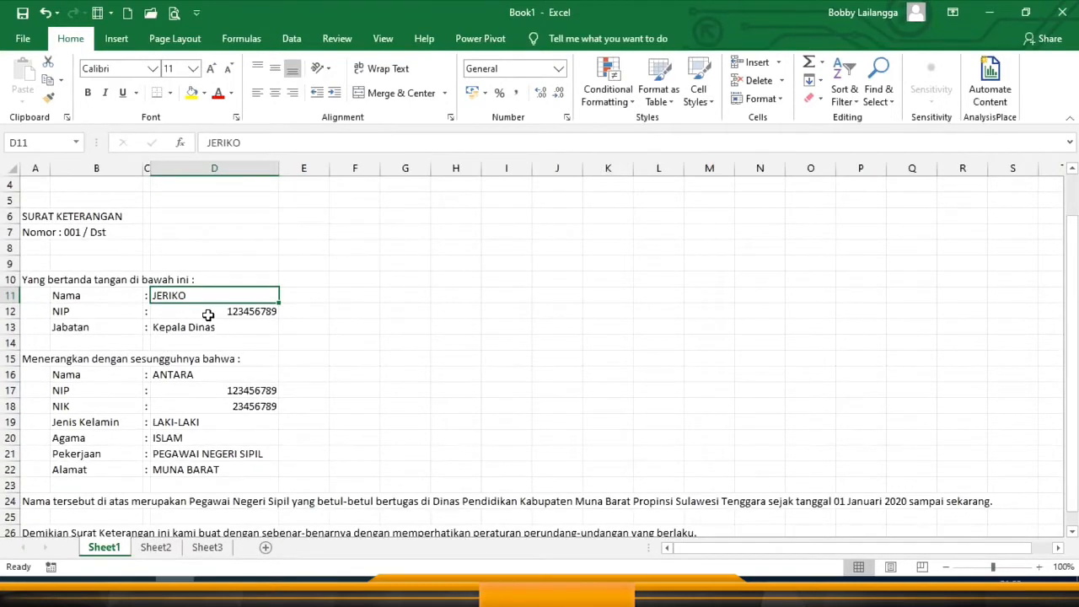
{"action": "scroll", "coordinate": [208, 314], "scroll_direction": "down", "scroll_amount": 2}
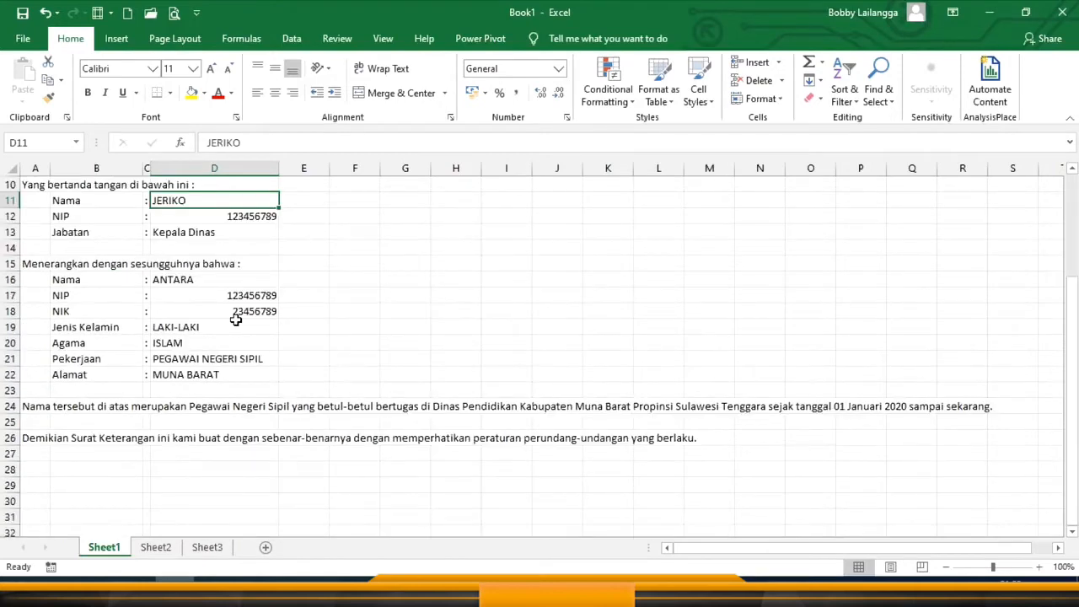
{"action": "scroll", "coordinate": [236, 320], "scroll_direction": "up", "scroll_amount": 3}
{"action": "left_click", "coordinate": [32, 188]}
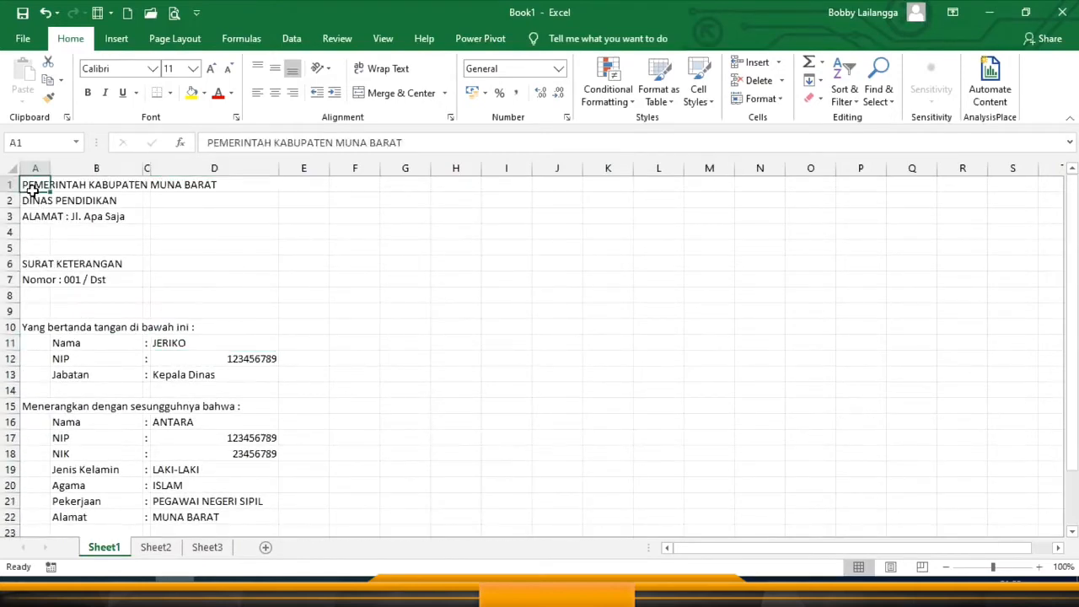
Examine how the letter's text, labels, colons and filled-in details are laid out across columns A to D
{"action": "left_click_drag", "start_coordinate": [32, 189], "coordinate": [27, 493]}
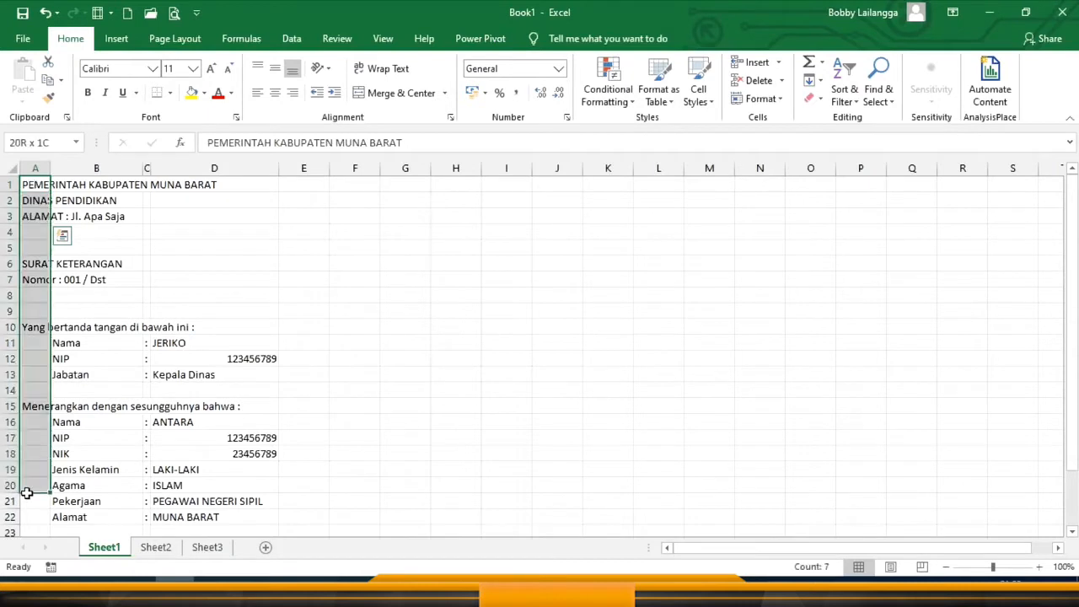
{"action": "left_click_drag", "start_coordinate": [67, 344], "coordinate": [69, 378]}
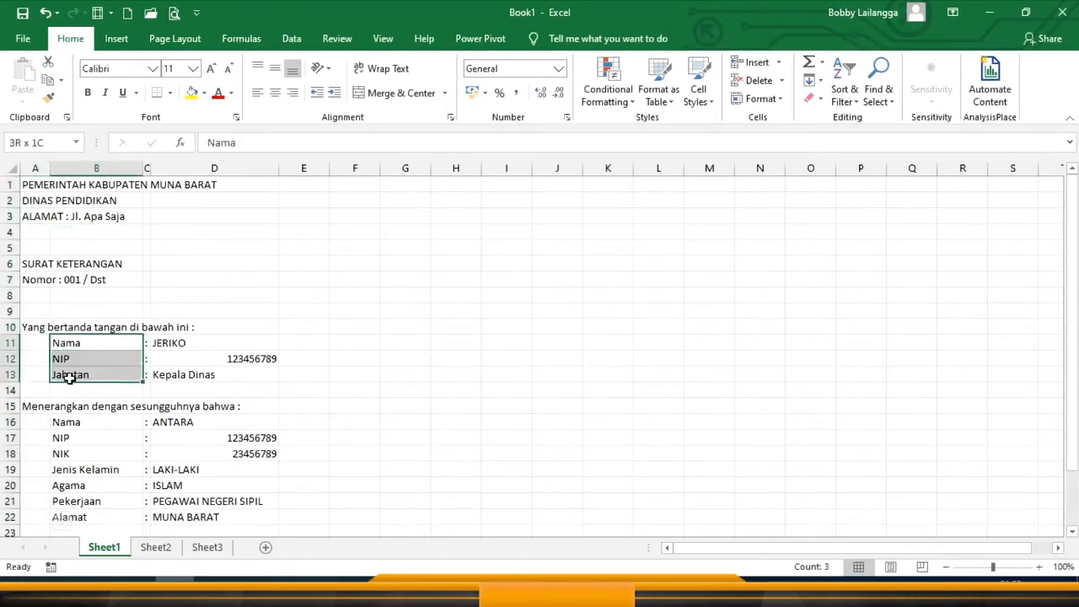
{"action": "left_click_drag", "start_coordinate": [67, 423], "coordinate": [69, 490]}
{"action": "left_click_drag", "start_coordinate": [144, 342], "coordinate": [146, 504]}
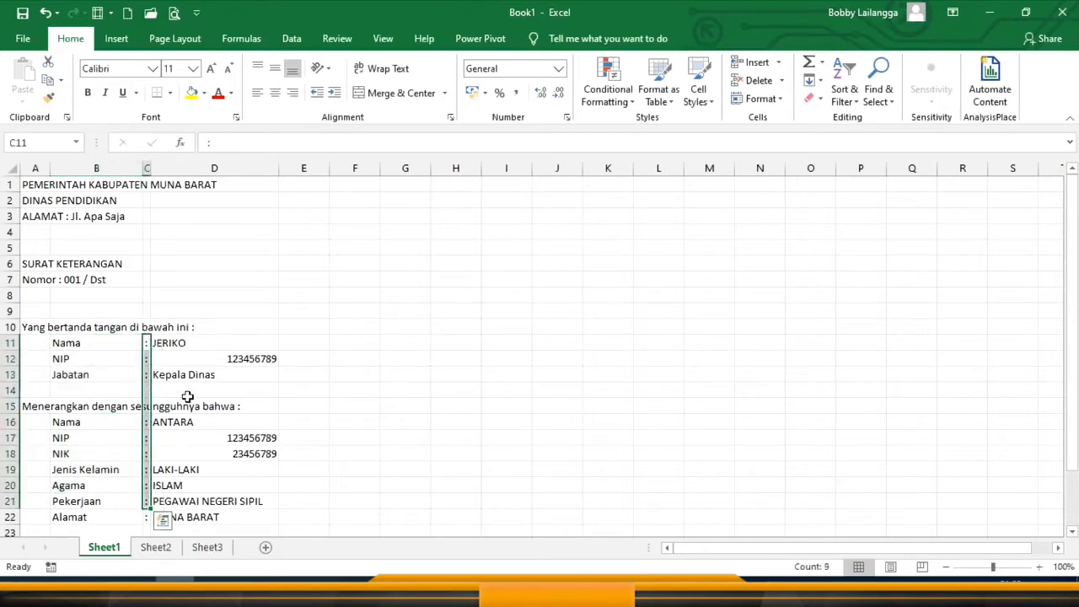
{"action": "left_click_drag", "start_coordinate": [172, 344], "coordinate": [176, 516]}
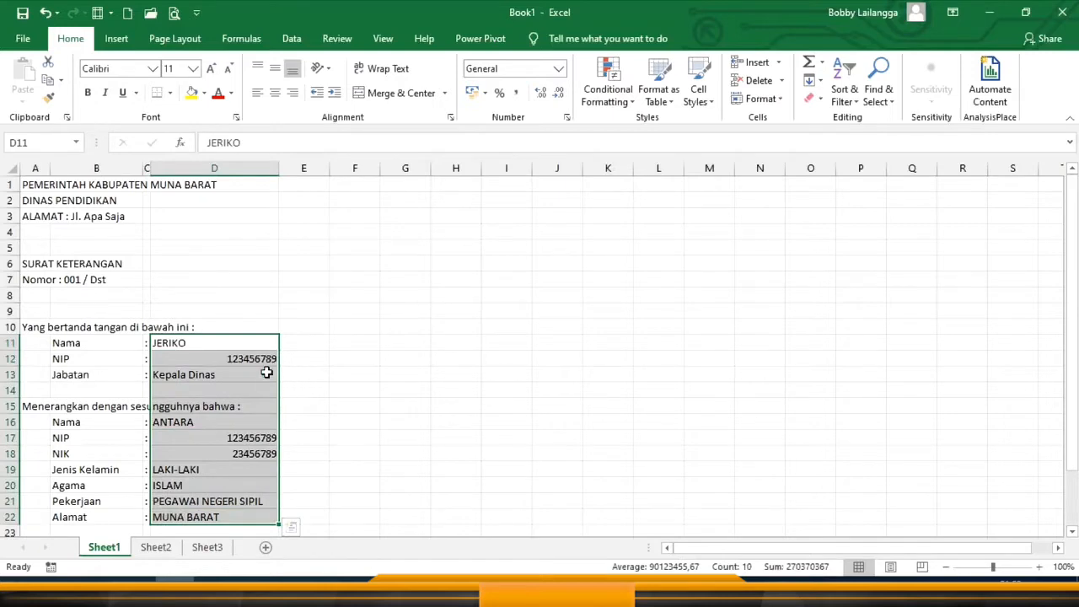
{"action": "scroll", "coordinate": [250, 358], "scroll_direction": "down", "scroll_amount": 2}
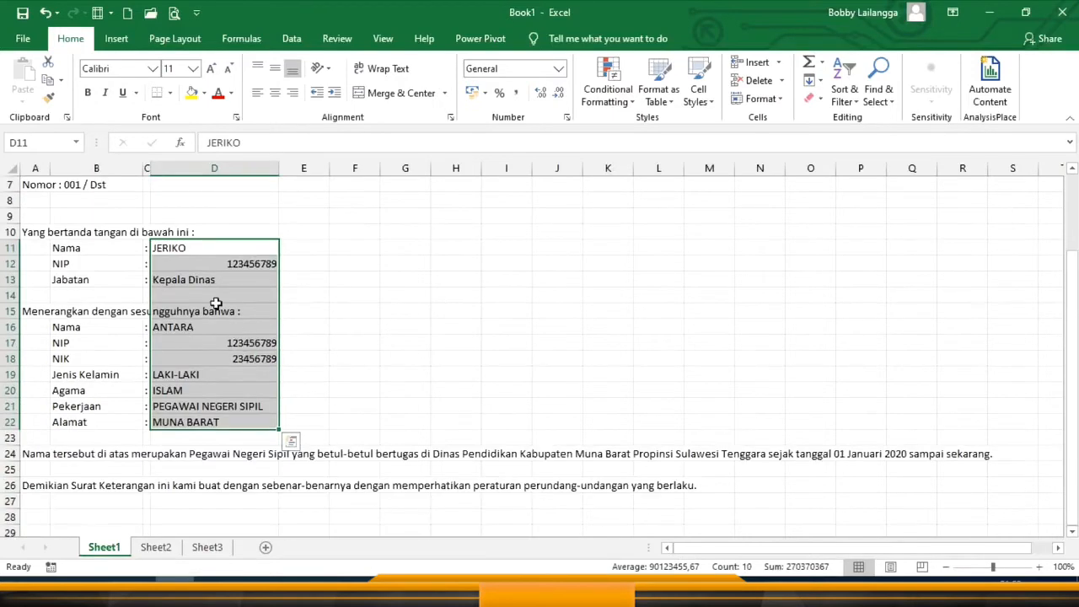
{"action": "left_click", "coordinate": [190, 250]}
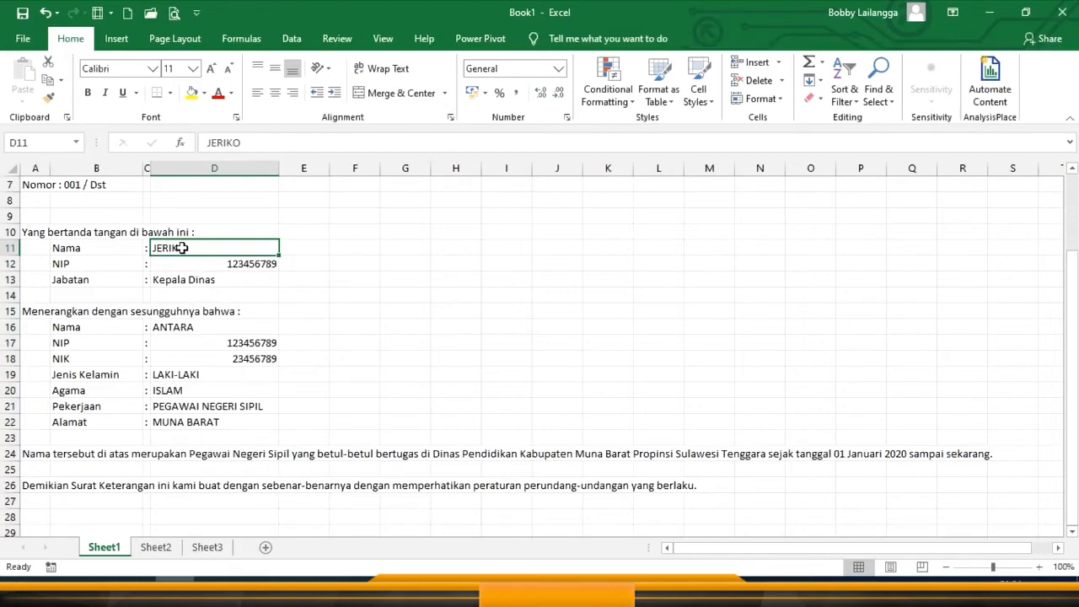
{"action": "scroll", "coordinate": [200, 371], "scroll_direction": "up", "scroll_amount": 2}
{"action": "left_click", "coordinate": [200, 385]}
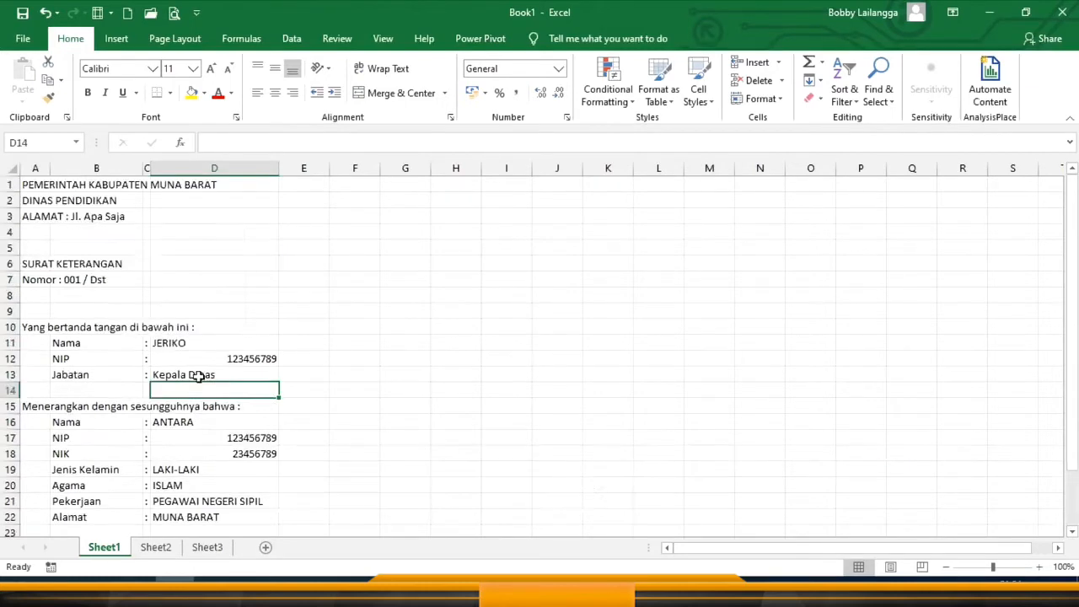
{"action": "scroll", "coordinate": [201, 374], "scroll_direction": "down", "scroll_amount": 1}
{"action": "scroll", "coordinate": [199, 370], "scroll_direction": "up", "scroll_amount": 1}
Merge and center each of the three letterhead lines in rows 1 to 3 across columns A to D
{"action": "left_click_drag", "start_coordinate": [27, 186], "coordinate": [222, 186]}
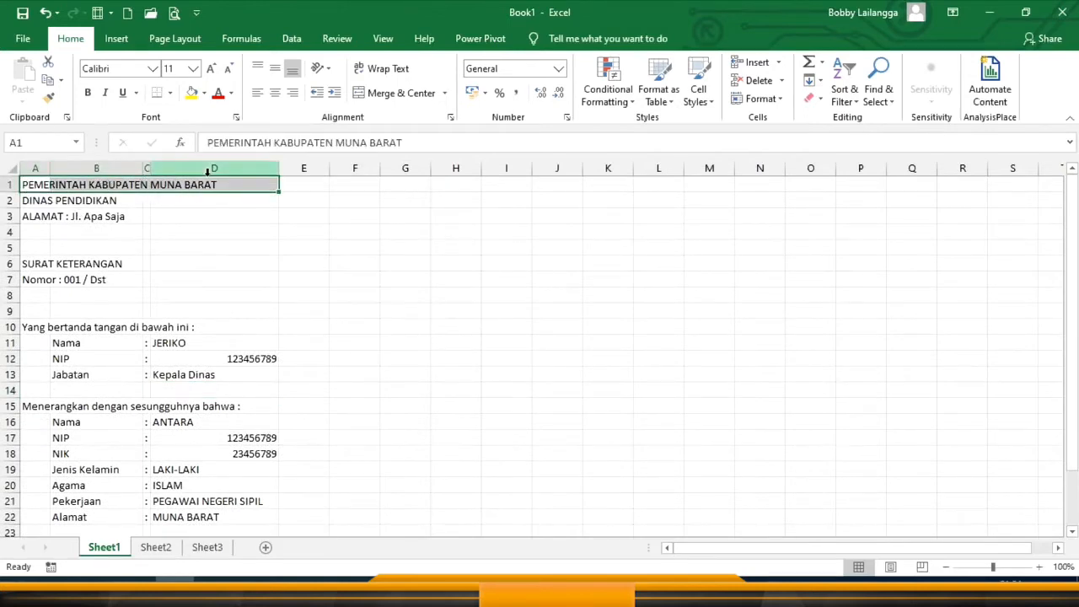
{"action": "left_click", "coordinate": [401, 95]}
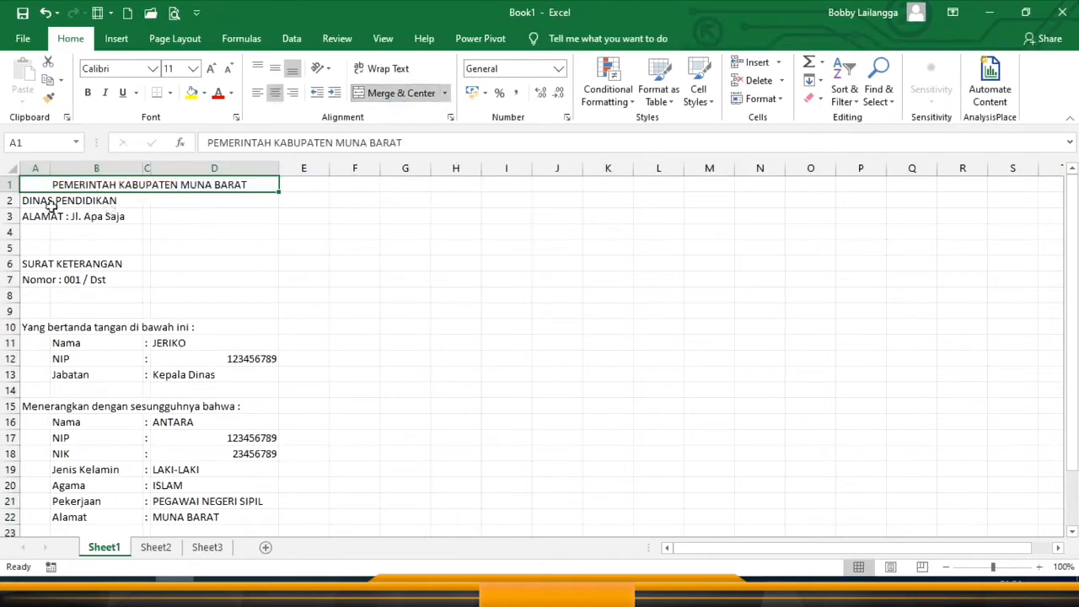
{"action": "left_click_drag", "start_coordinate": [31, 200], "coordinate": [178, 202]}
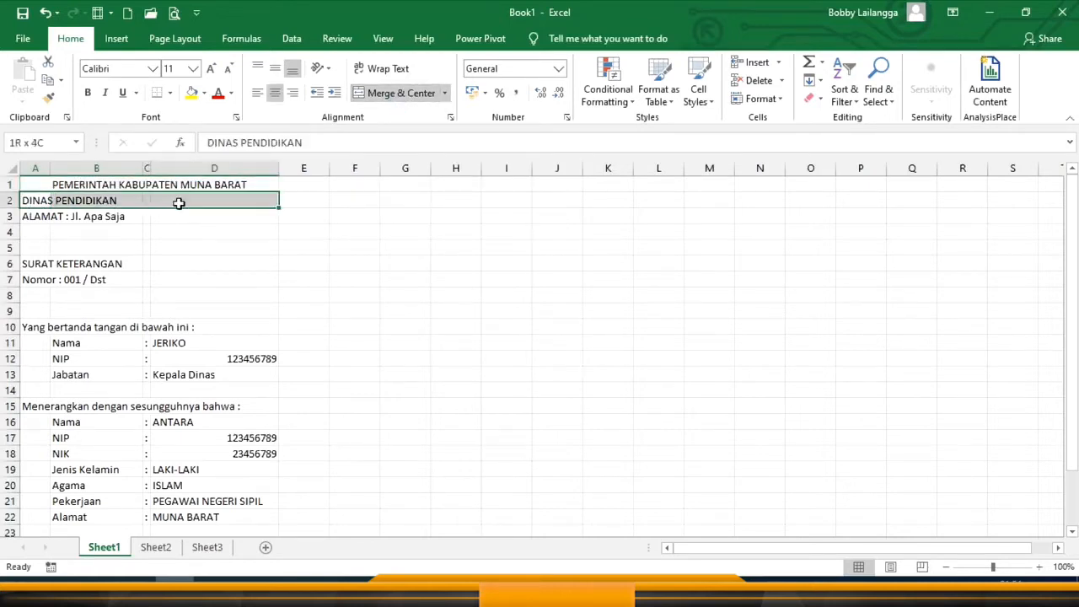
{"action": "left_click", "coordinate": [402, 95]}
{"action": "left_click_drag", "start_coordinate": [32, 215], "coordinate": [253, 217]}
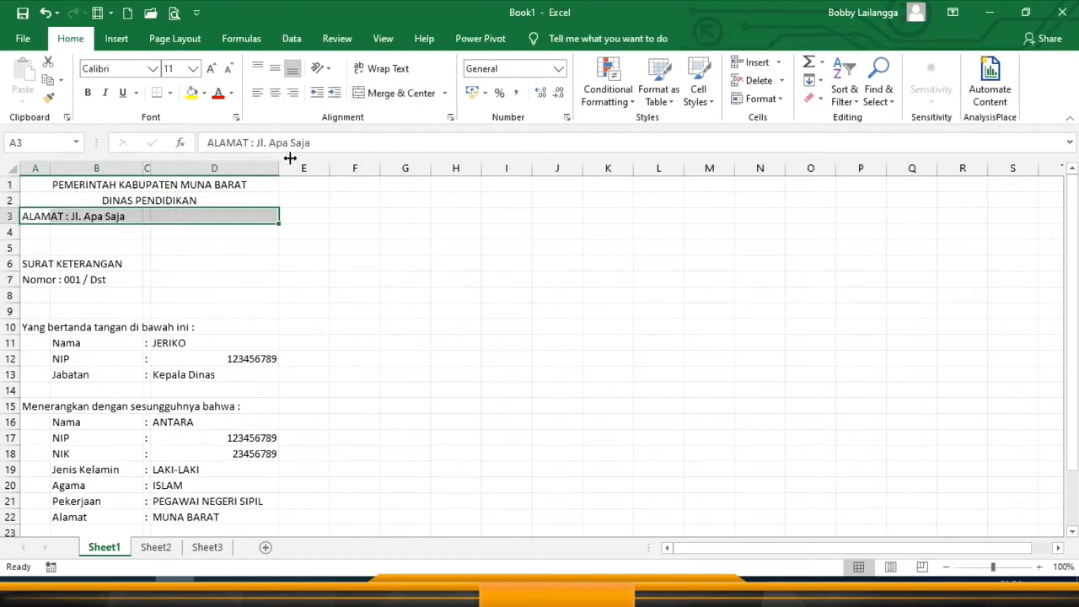
{"action": "left_click", "coordinate": [401, 93]}
Merge and center the SURAT KETERANGAN title in row 6 and the Nomor line in row 7 across columns A to D
{"action": "left_click_drag", "start_coordinate": [29, 264], "coordinate": [184, 267]}
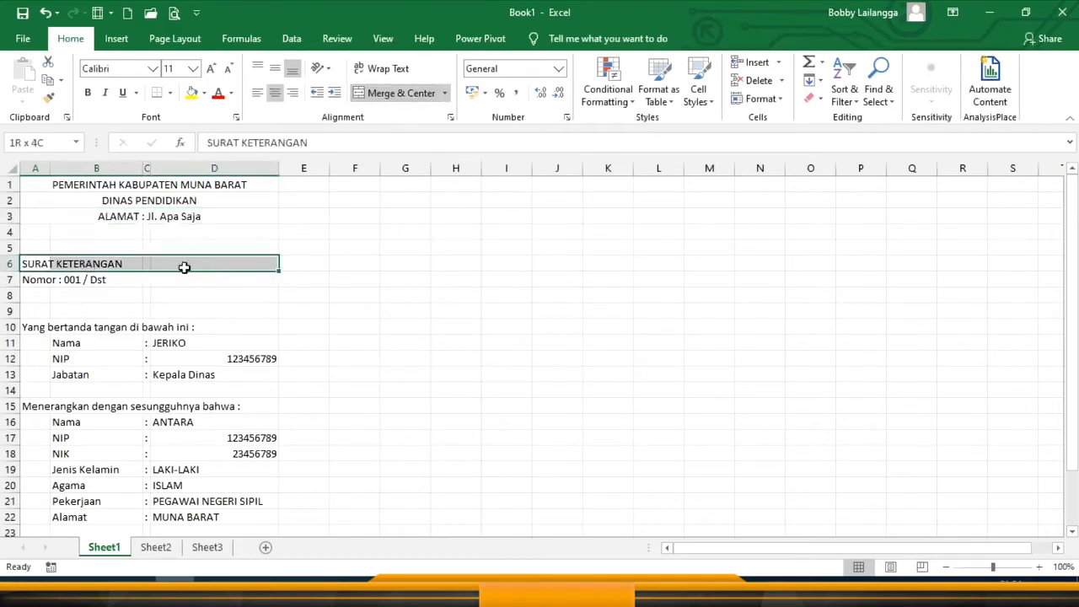
{"action": "left_click", "coordinate": [401, 93]}
{"action": "left_click", "coordinate": [34, 281]}
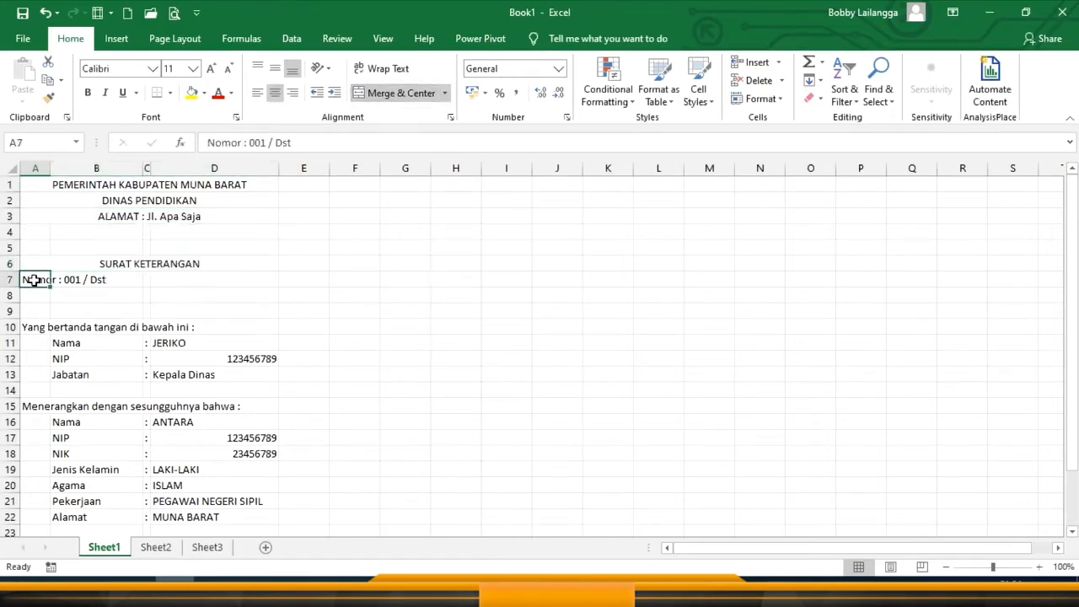
{"action": "left_click_drag", "start_coordinate": [34, 280], "coordinate": [181, 283]}
{"action": "left_click", "coordinate": [401, 92]}
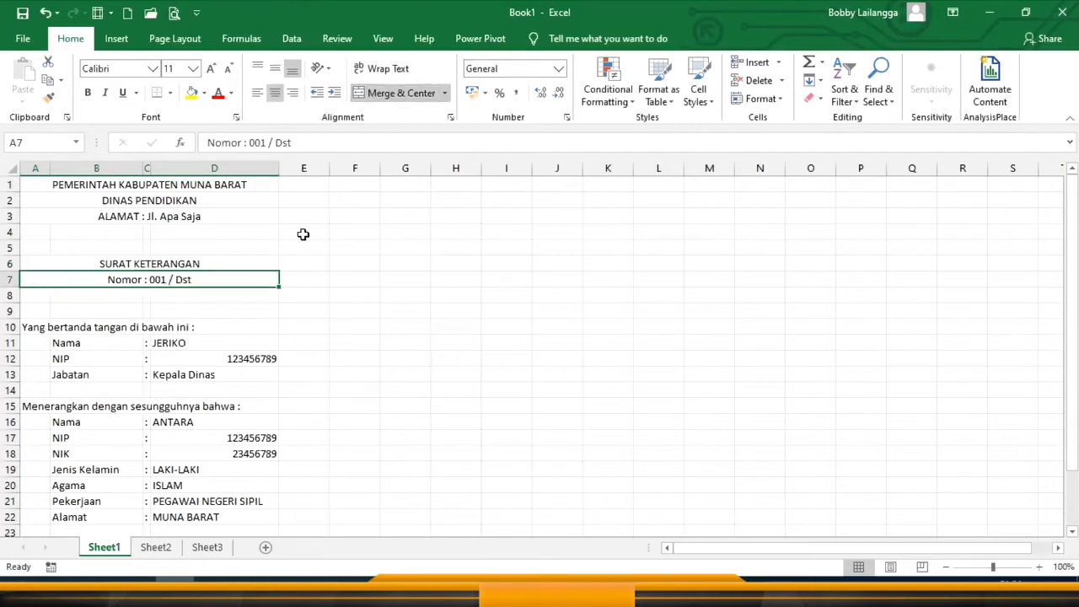
Make the three letterhead lines in rows 1 to 3 bold
{"action": "left_click", "coordinate": [215, 263]}
{"action": "left_click", "coordinate": [227, 180]}
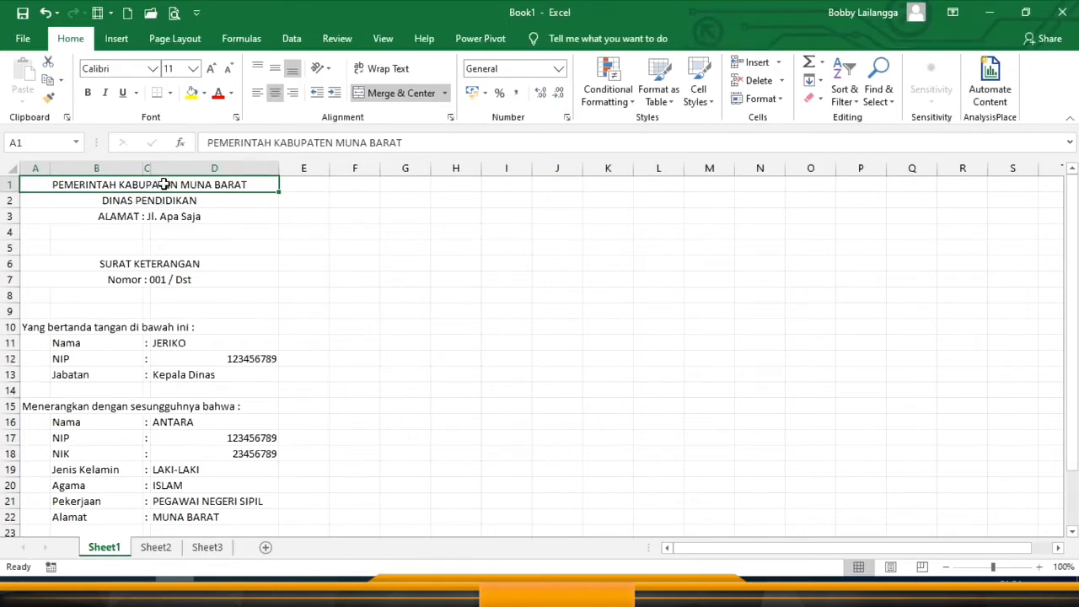
{"action": "left_click_drag", "start_coordinate": [164, 185], "coordinate": [152, 216]}
{"action": "left_click", "coordinate": [87, 93]}
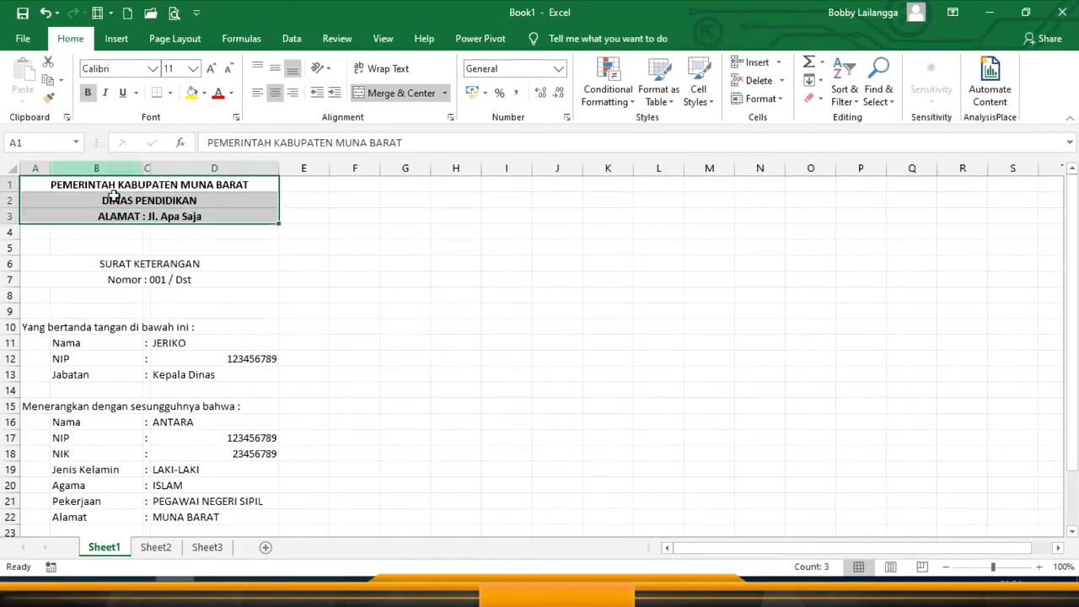
Reduce the font size of the ALAMAT line in row 3 to 10
{"action": "left_click", "coordinate": [145, 217]}
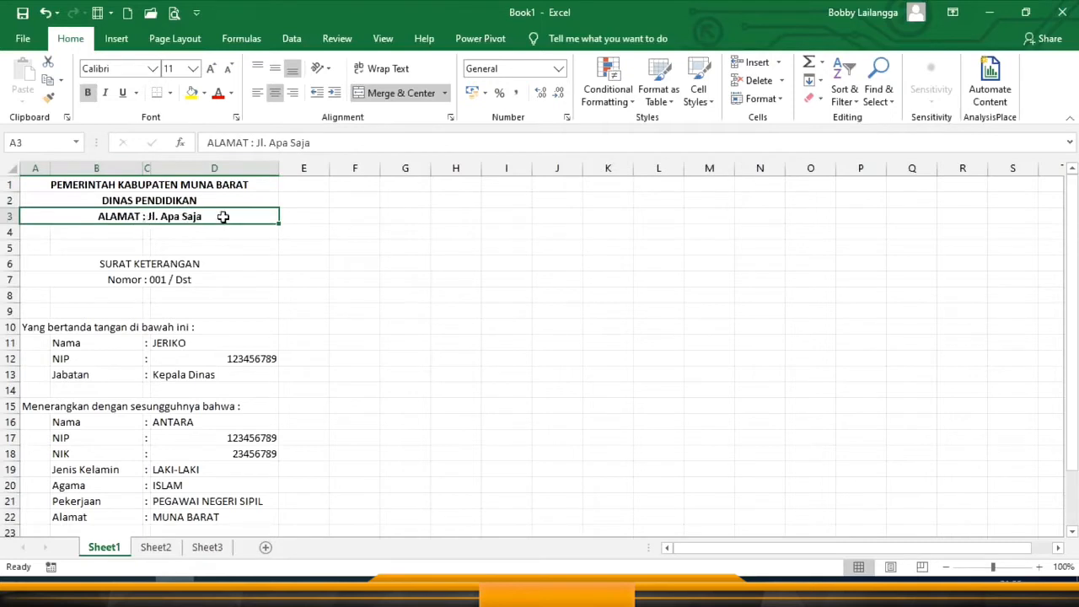
{"action": "left_click", "coordinate": [228, 69]}
{"action": "left_click", "coordinate": [227, 68]}
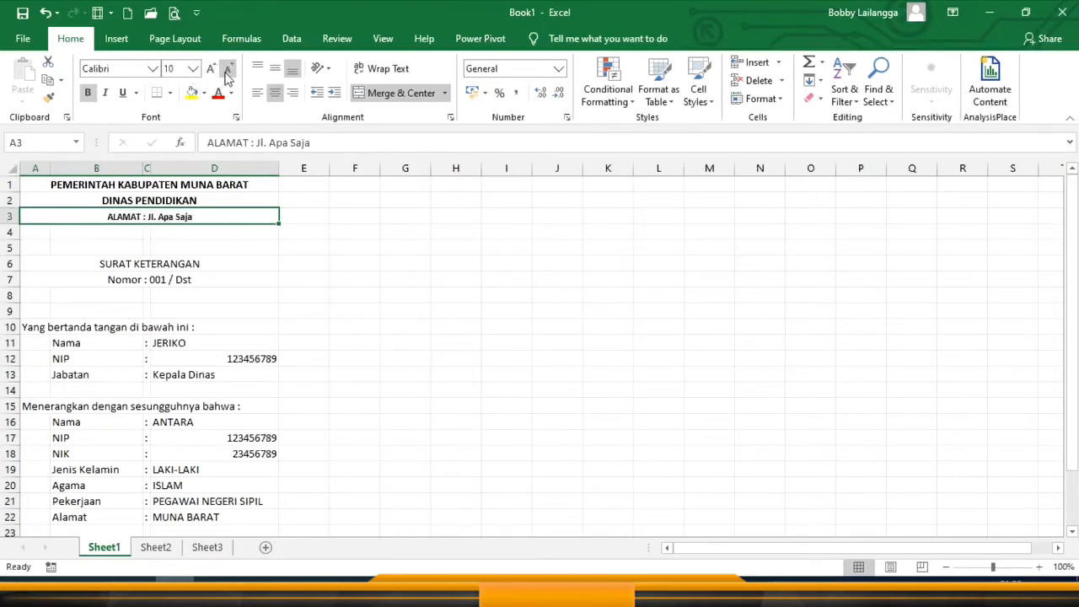
{"action": "left_click", "coordinate": [135, 230]}
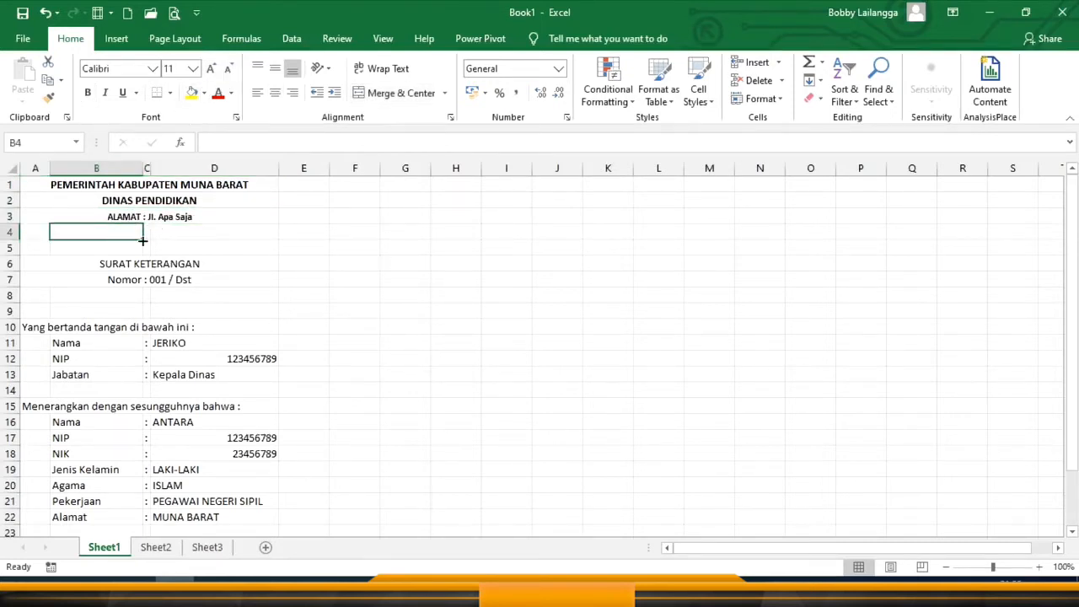
Set the font of the whole sheet to Arial, size 12
{"action": "left_click", "coordinate": [117, 182]}
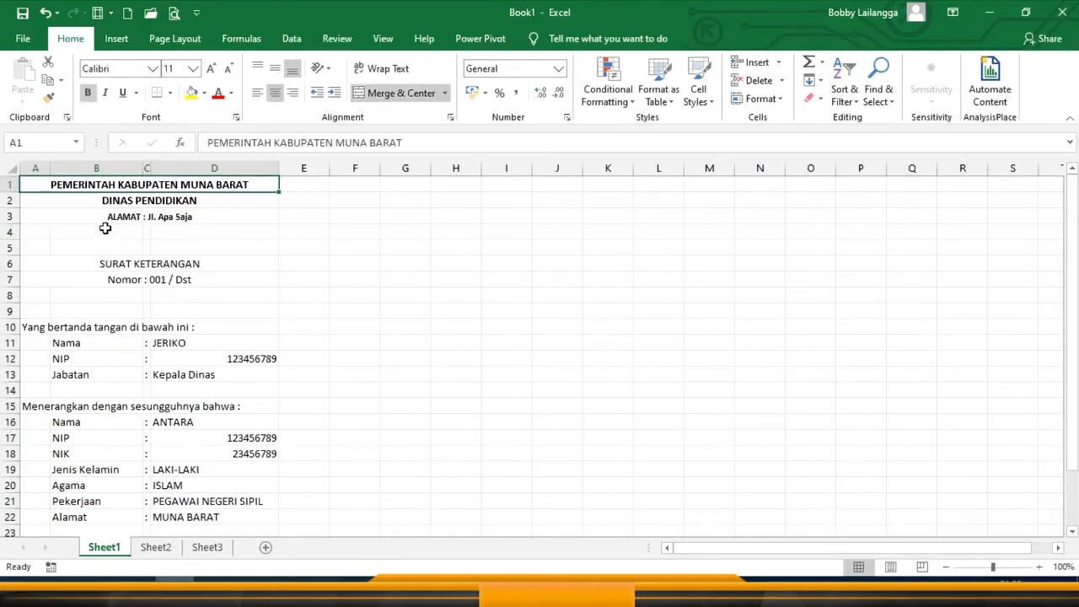
{"action": "left_click", "coordinate": [105, 229]}
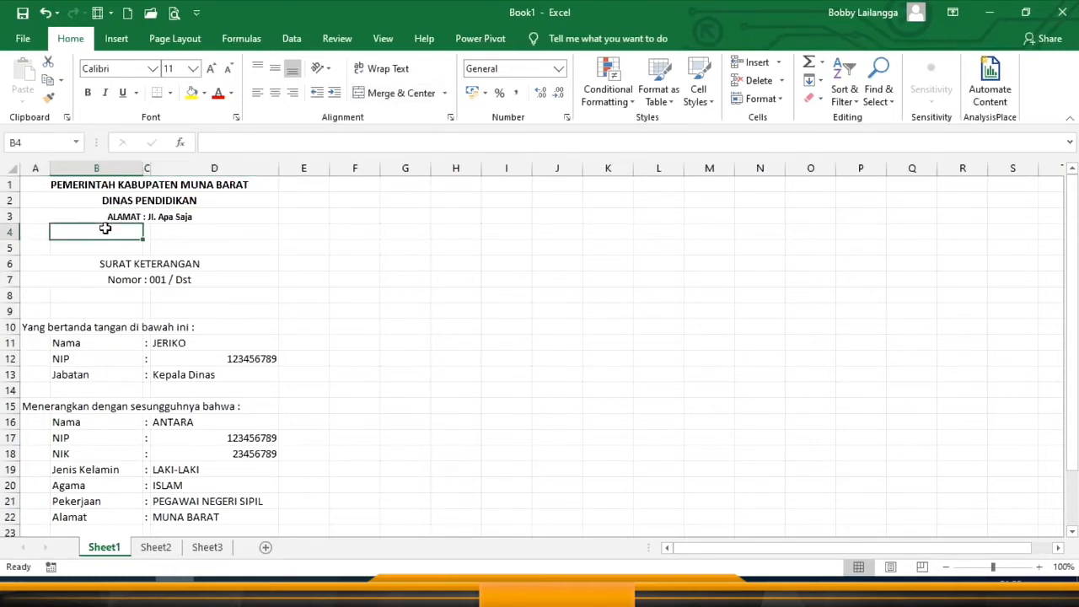
{"action": "key", "text": "ctrl+a"}
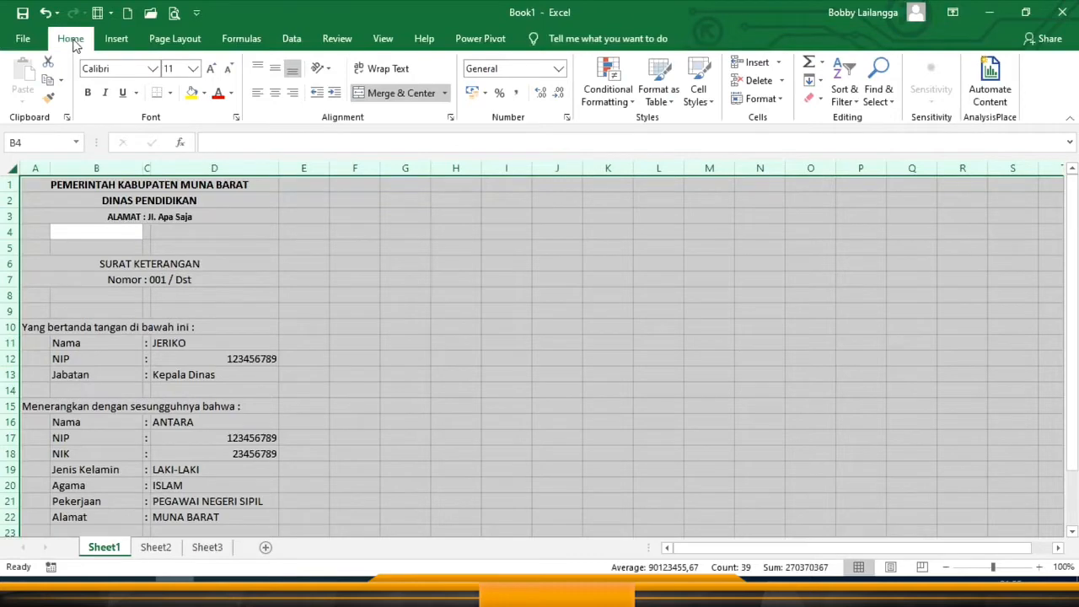
{"action": "left_click", "coordinate": [153, 69]}
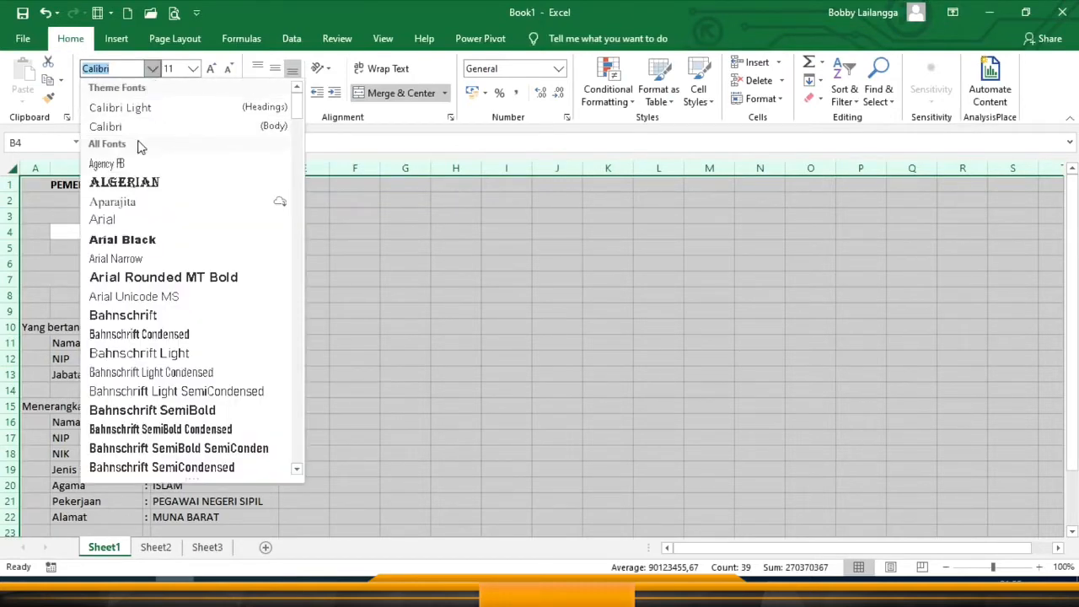
{"action": "left_click", "coordinate": [124, 220]}
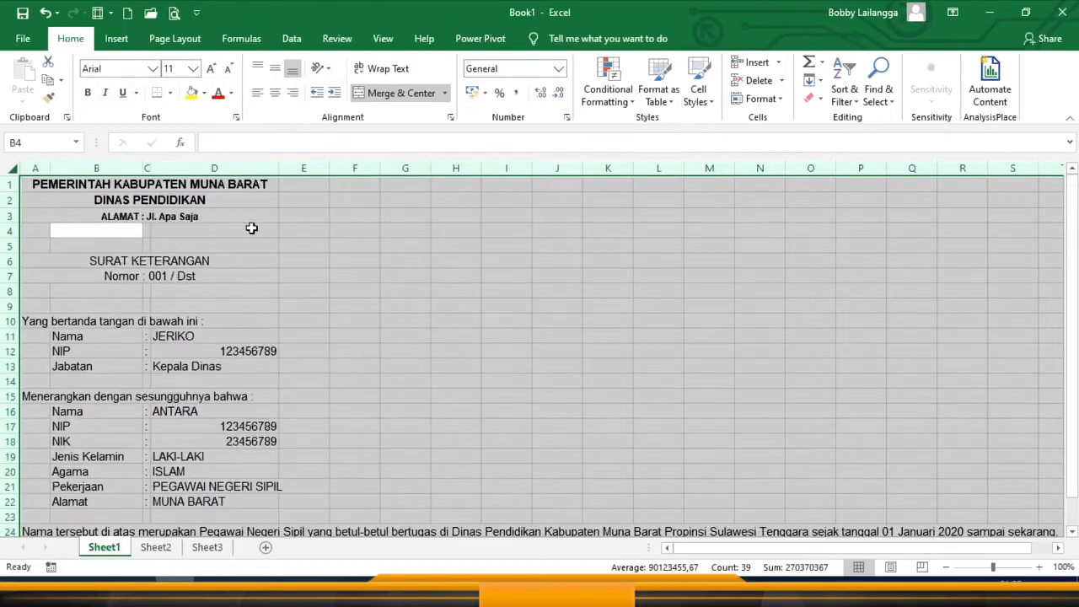
{"action": "left_click", "coordinate": [193, 69]}
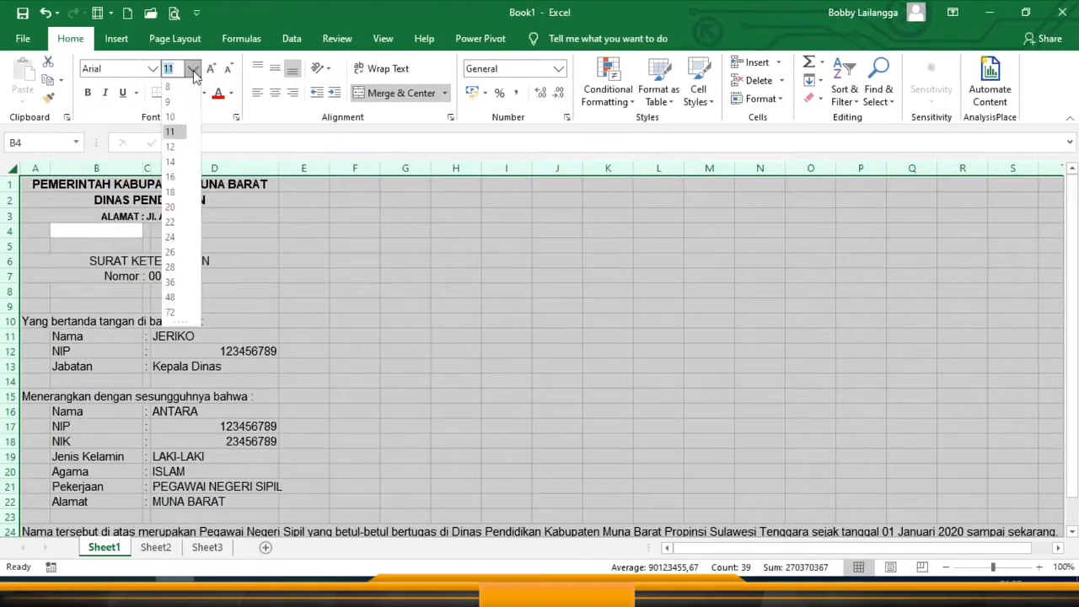
{"action": "left_click", "coordinate": [172, 149]}
Make the SURAT KETERANGAN title in row 6 and the Nomor line in row 7 bold
{"action": "left_click", "coordinate": [162, 261]}
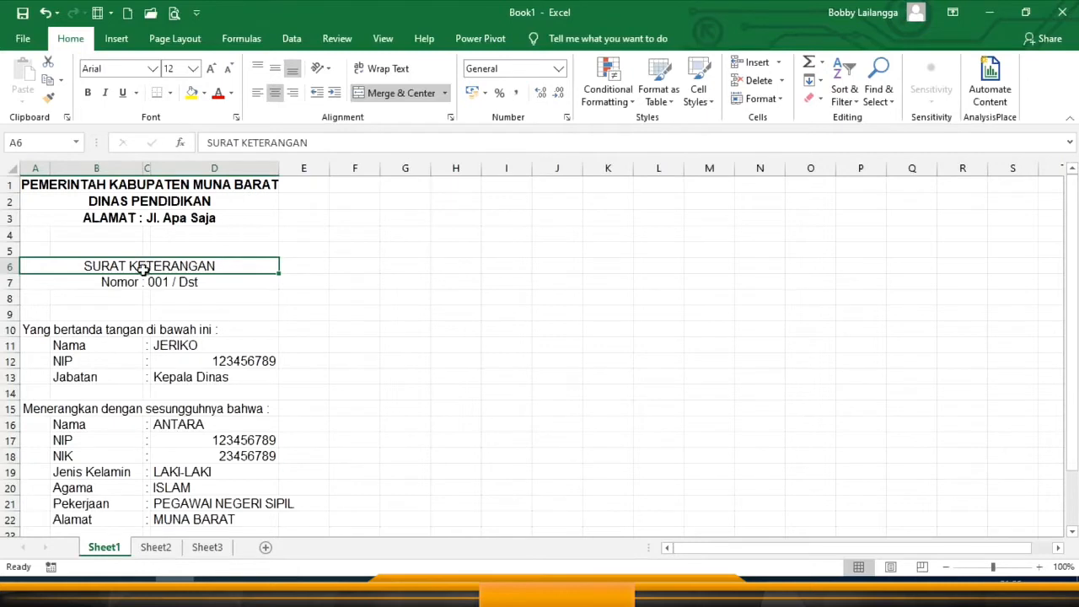
{"action": "left_click_drag", "start_coordinate": [149, 268], "coordinate": [148, 283]}
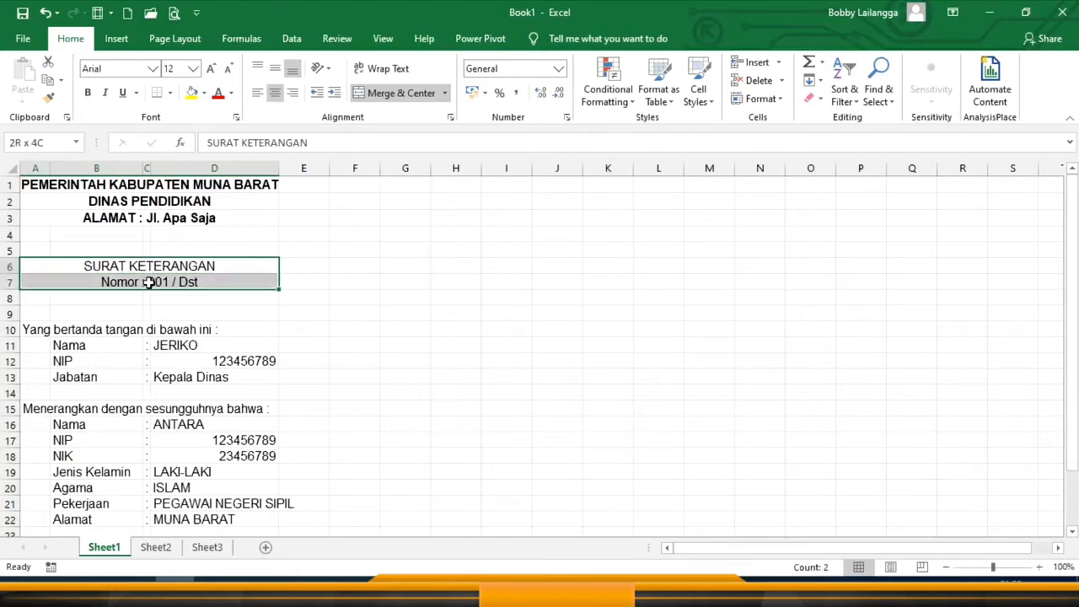
{"action": "left_click", "coordinate": [88, 93]}
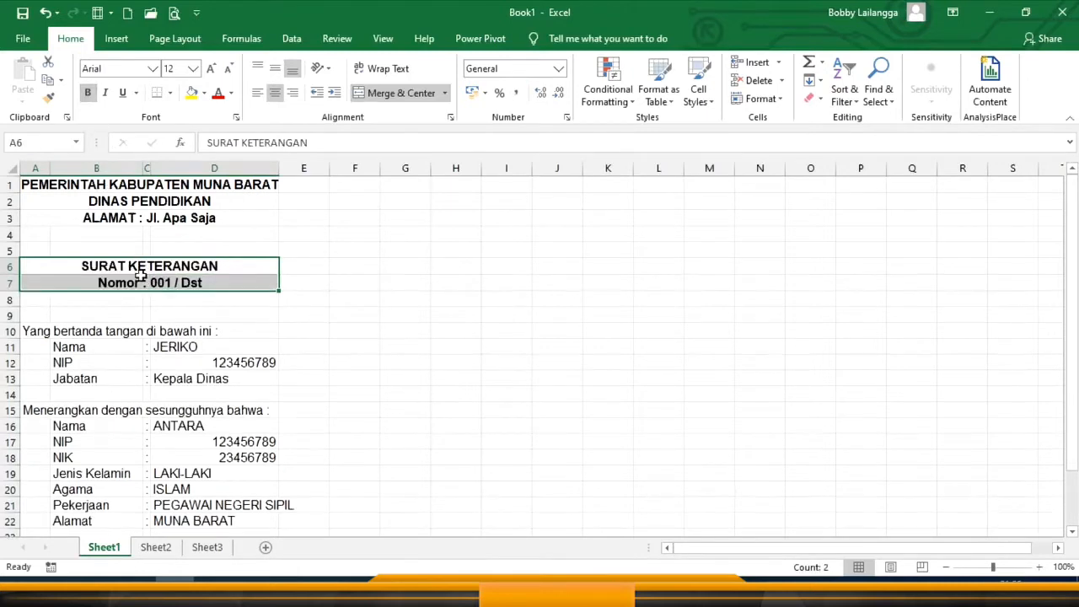
Italicize the ALAMAT line of the letterhead in row 3
{"action": "left_click", "coordinate": [183, 219]}
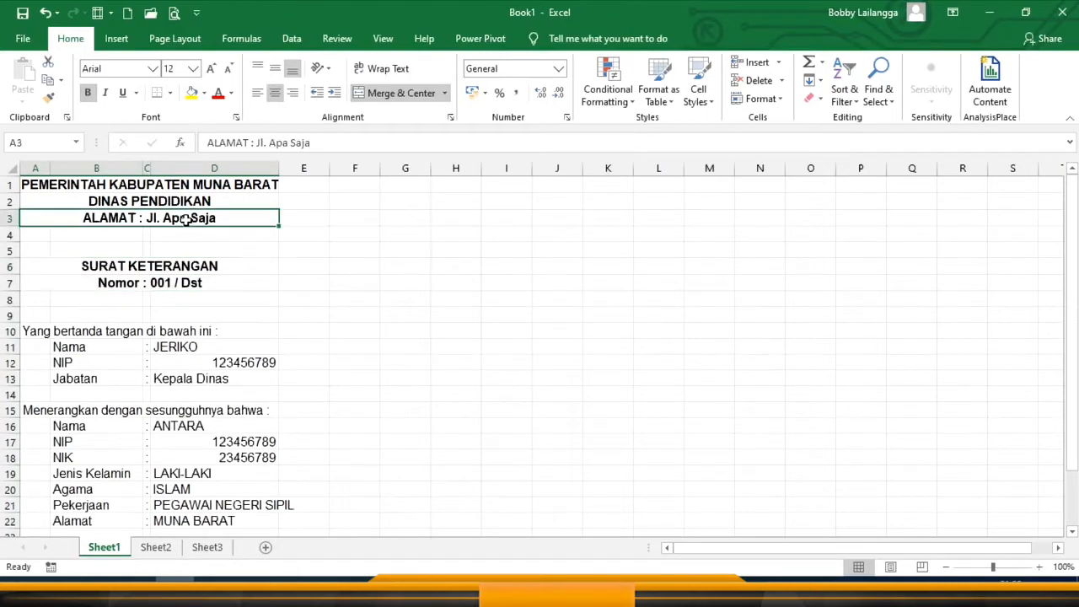
{"action": "left_click", "coordinate": [107, 94]}
{"action": "left_click", "coordinate": [230, 249]}
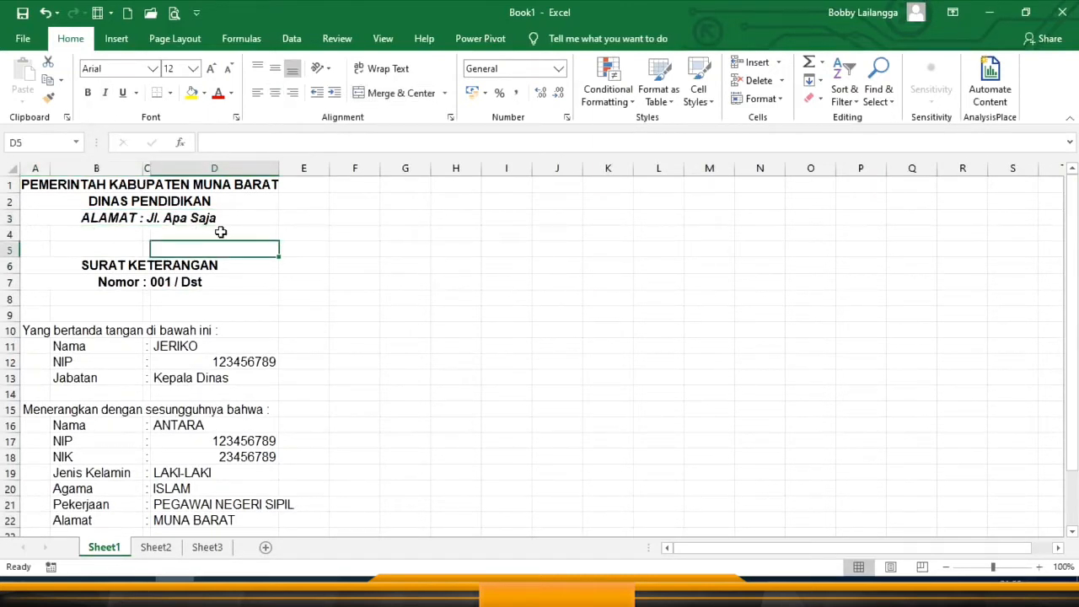
{"action": "left_click", "coordinate": [191, 220]}
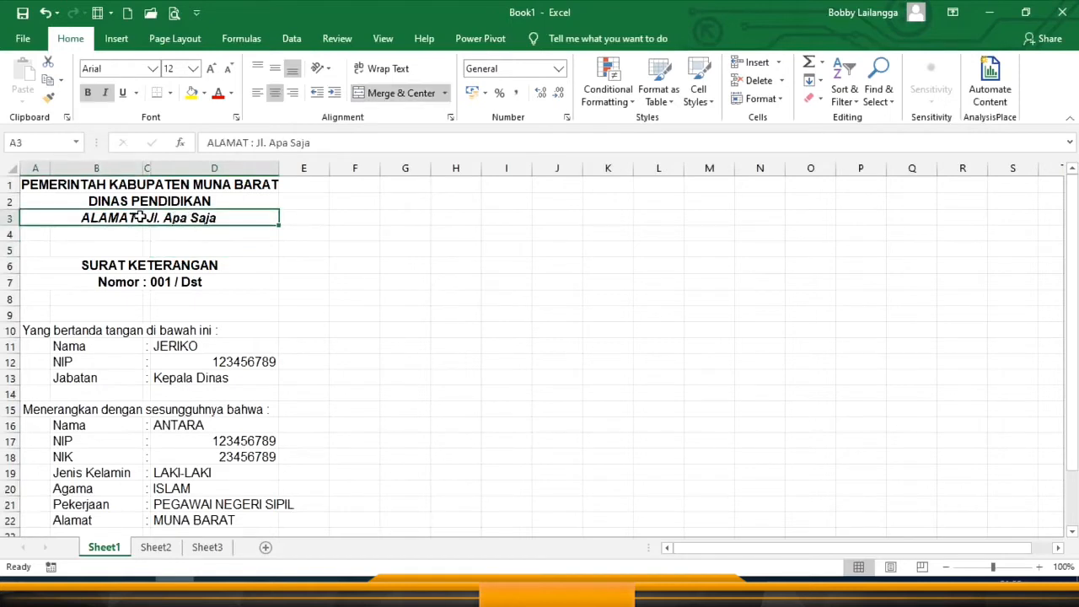
{"action": "left_click", "coordinate": [171, 93]}
{"action": "left_click", "coordinate": [251, 137]}
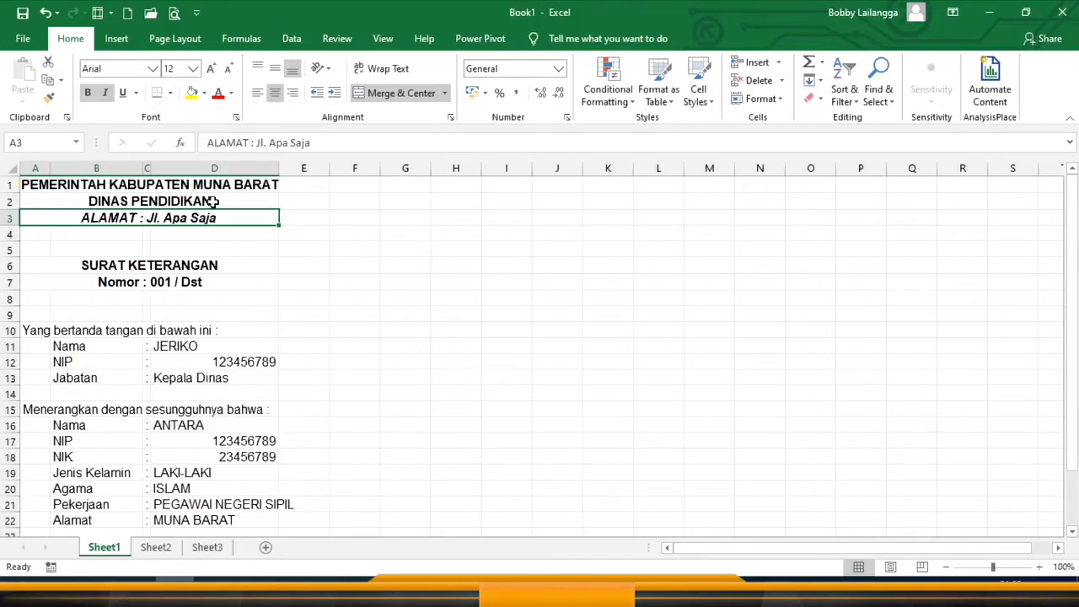
{"action": "left_click", "coordinate": [173, 250]}
Add a thick solid bottom border to the merged ALAMAT line in row 3 to close off the letterhead
{"action": "left_click", "coordinate": [239, 217]}
{"action": "left_click", "coordinate": [171, 94]}
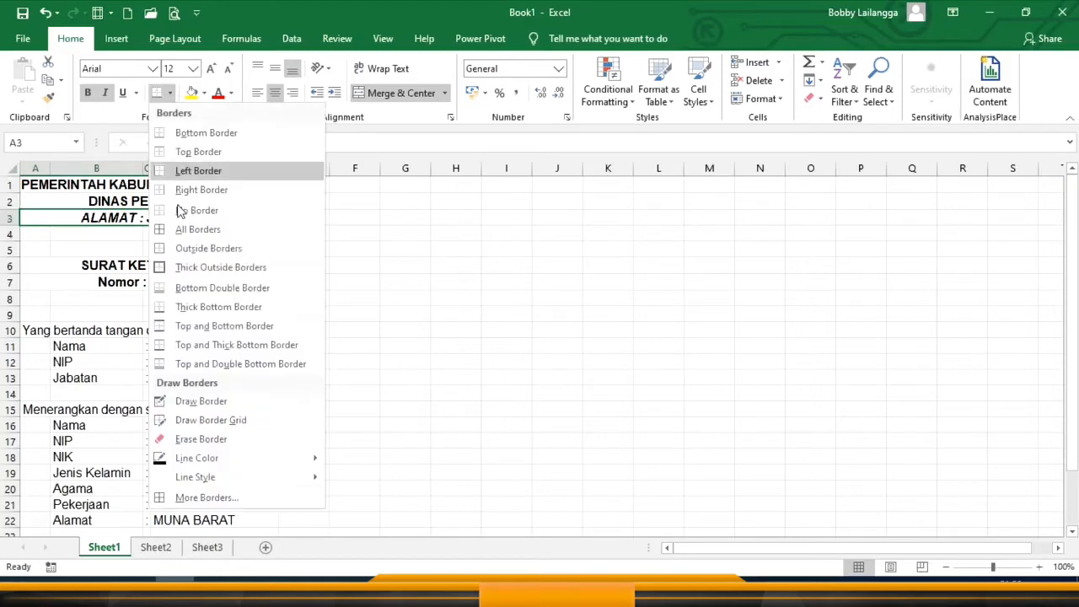
{"action": "left_click", "coordinate": [218, 499]}
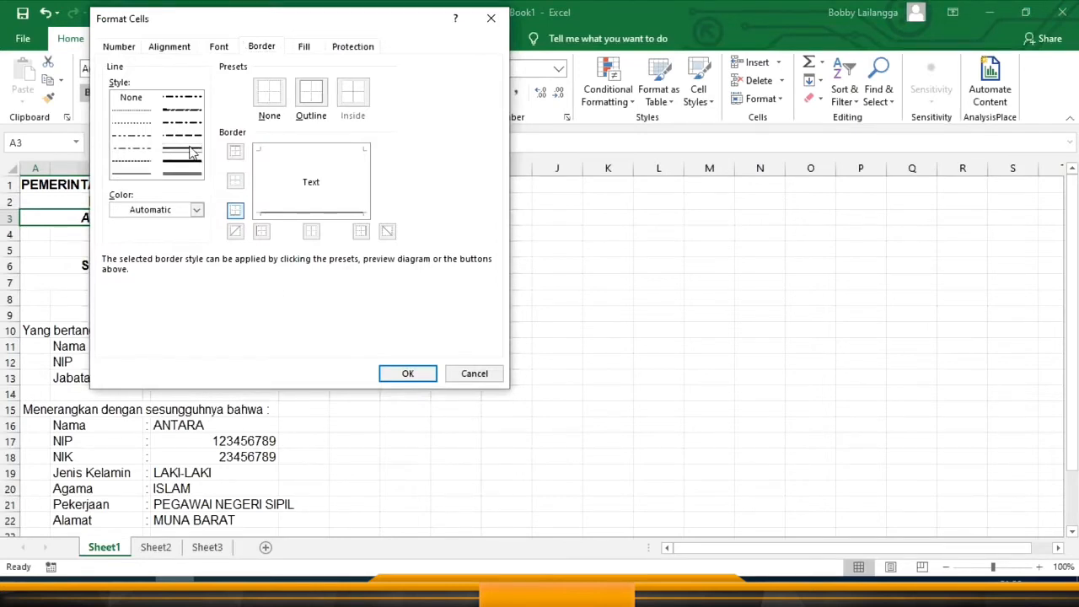
{"action": "left_click", "coordinate": [182, 175]}
{"action": "left_click", "coordinate": [186, 163]}
{"action": "left_click", "coordinate": [293, 214]}
{"action": "left_click", "coordinate": [410, 378]}
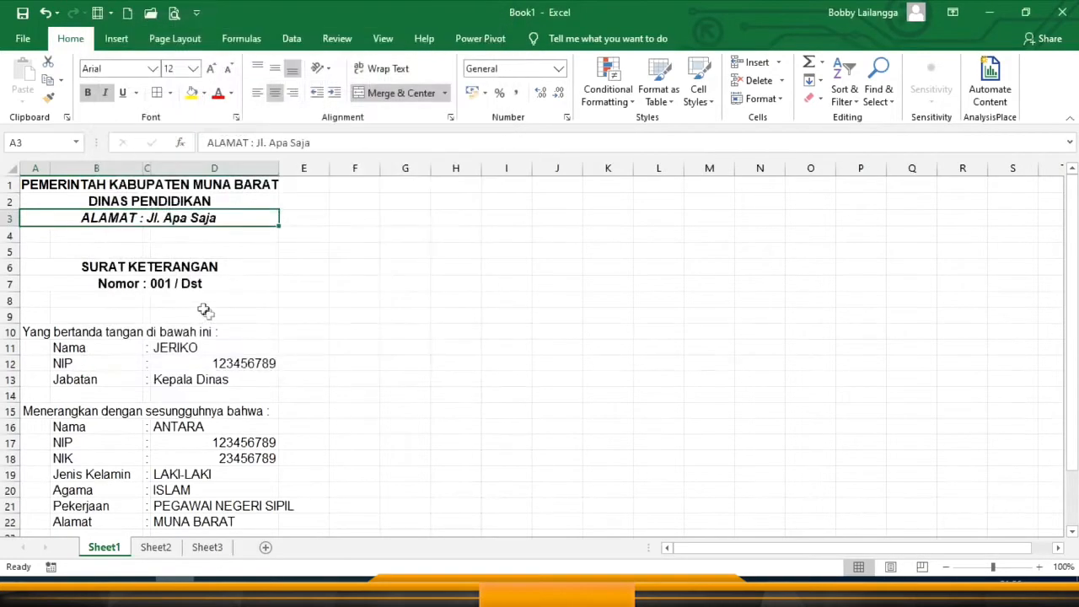
Underline the SURAT KETERANGAN title in row 6
{"action": "left_click", "coordinate": [233, 312]}
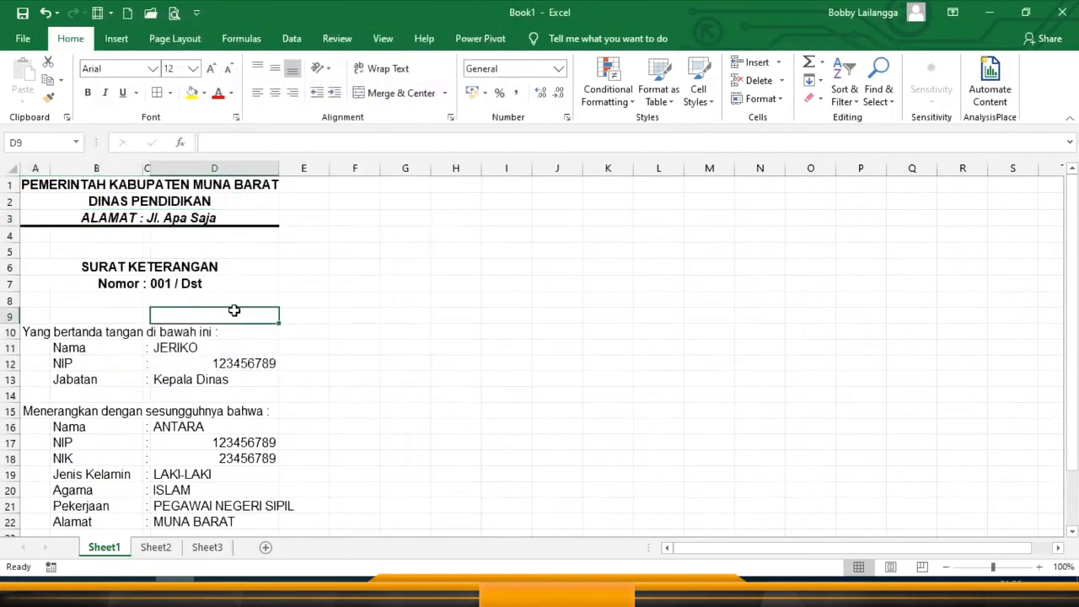
{"action": "left_click", "coordinate": [164, 267]}
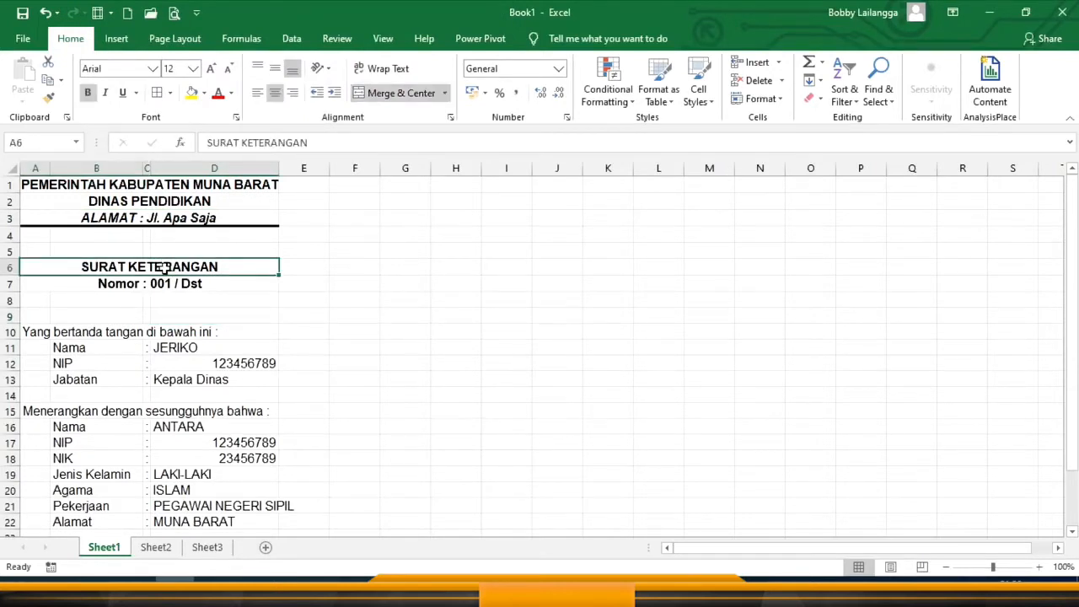
{"action": "left_click", "coordinate": [123, 95]}
{"action": "left_click", "coordinate": [170, 284]}
Left-align the values in D11:D13 and D16:D22 so the NIP and NIK numbers line up with the text entries
{"action": "scroll", "coordinate": [171, 287], "scroll_direction": "down", "scroll_amount": 2}
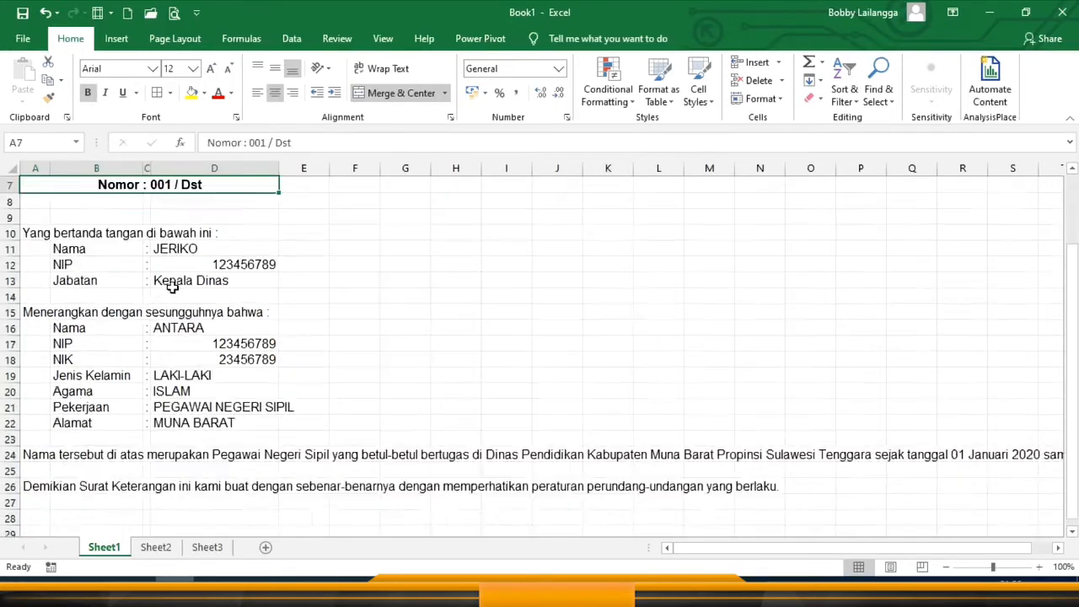
{"action": "left_click", "coordinate": [153, 299]}
{"action": "left_click", "coordinate": [207, 244]}
{"action": "left_click", "coordinate": [176, 266]}
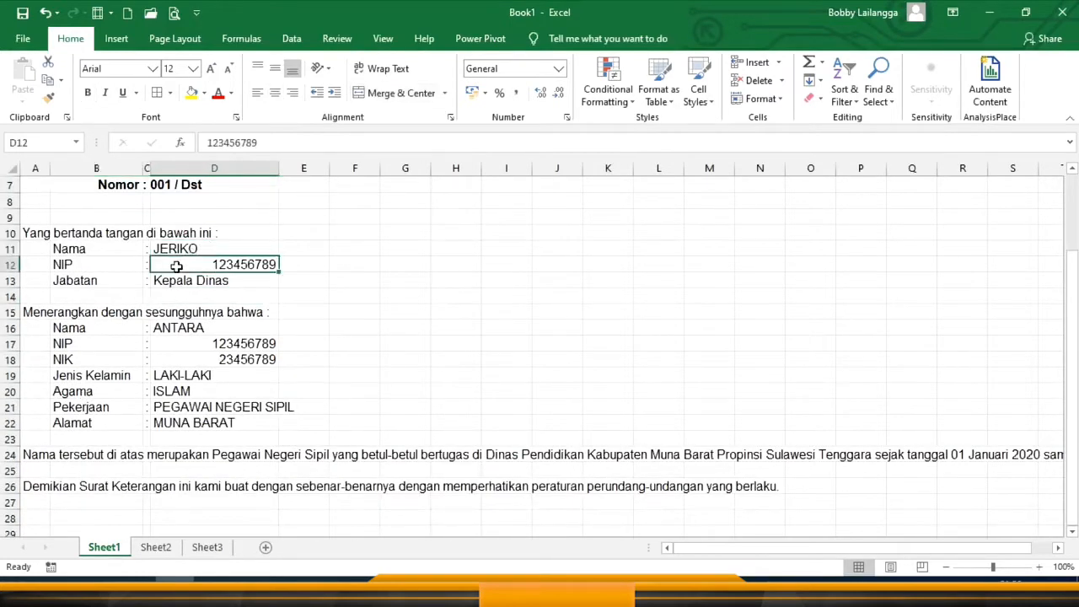
{"action": "left_click_drag", "start_coordinate": [174, 245], "coordinate": [176, 280]}
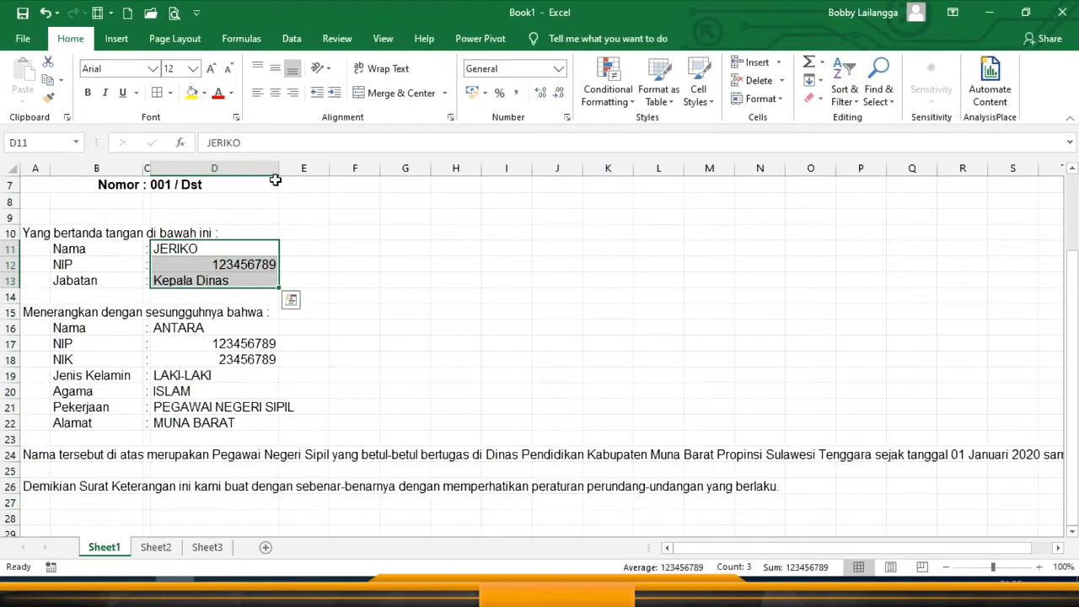
{"action": "left_click", "coordinate": [260, 95]}
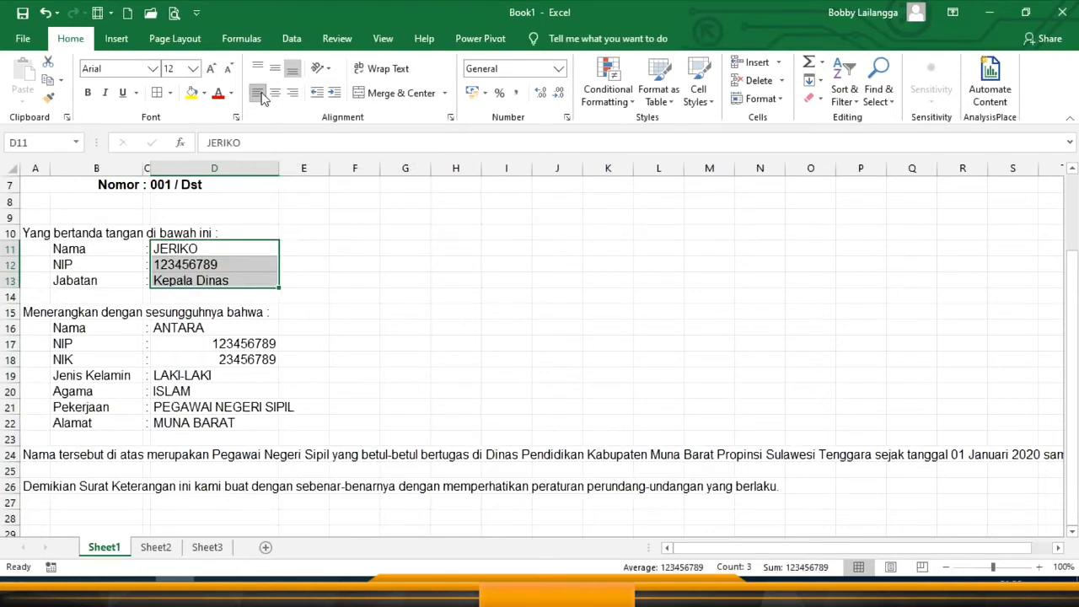
{"action": "left_click_drag", "start_coordinate": [194, 330], "coordinate": [194, 423]}
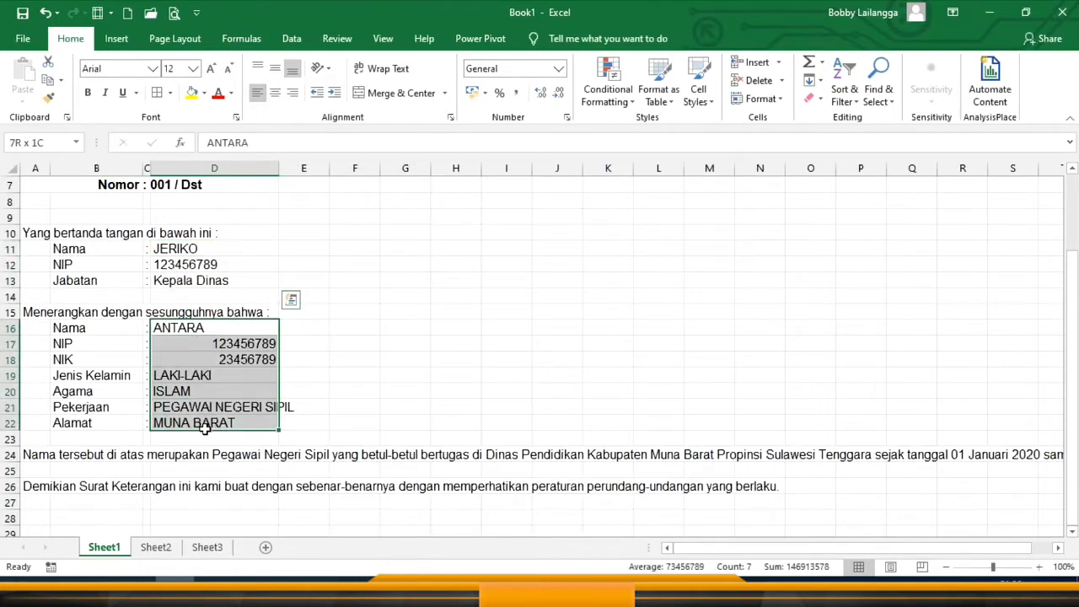
{"action": "left_click", "coordinate": [257, 97]}
Merge A24:D24 into a left-aligned, wrapped paragraph and adjust row 24's height to fit all of its text
{"action": "scroll", "coordinate": [229, 253], "scroll_direction": "down", "scroll_amount": 2}
{"action": "left_click", "coordinate": [34, 358]}
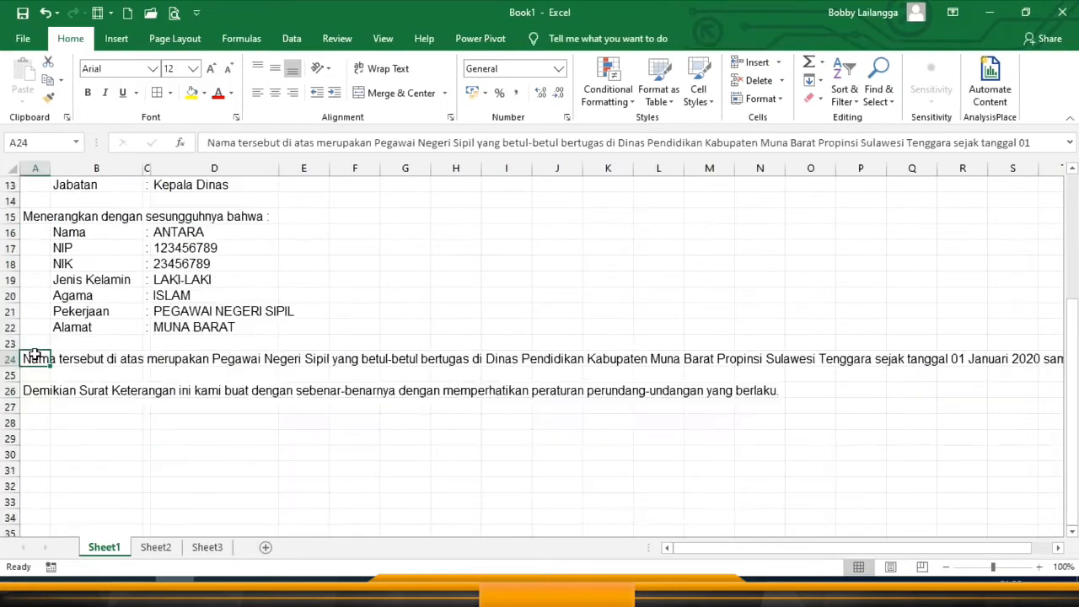
{"action": "left_click_drag", "start_coordinate": [39, 358], "coordinate": [226, 368]}
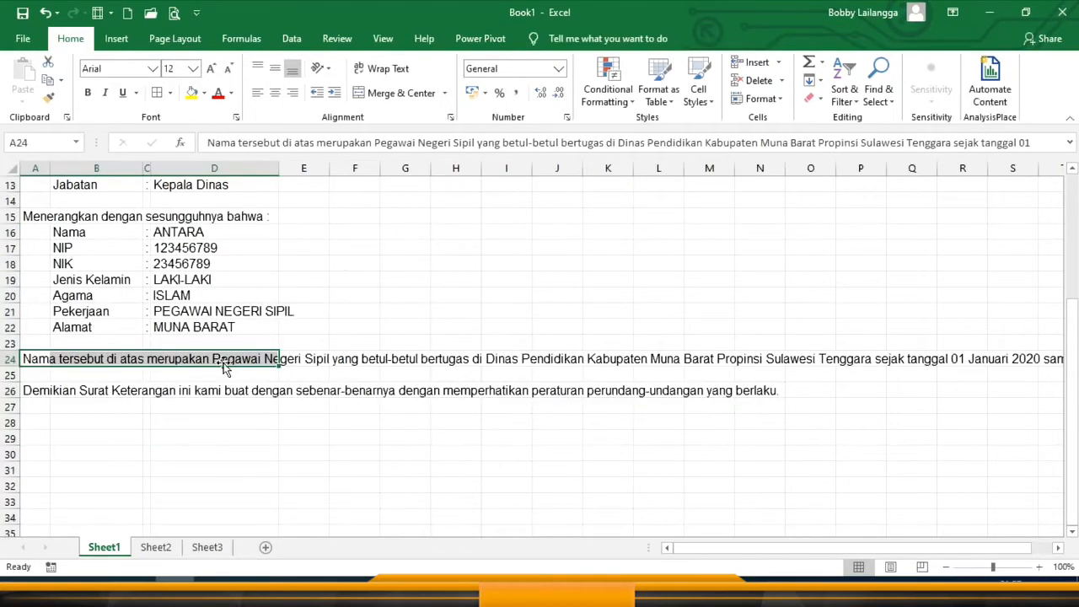
{"action": "left_click", "coordinate": [388, 94]}
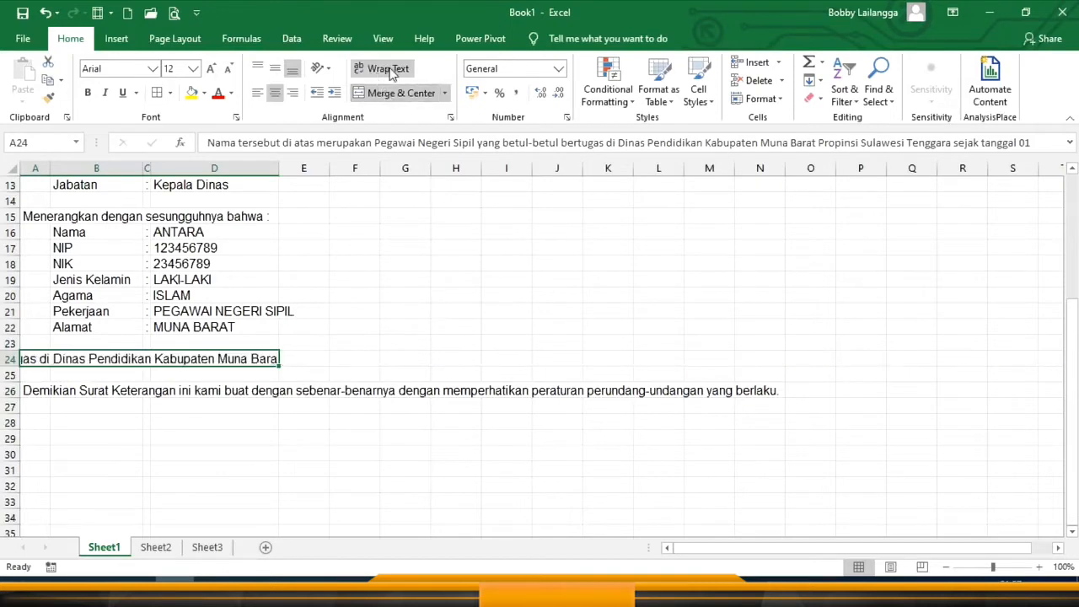
{"action": "left_click", "coordinate": [391, 71]}
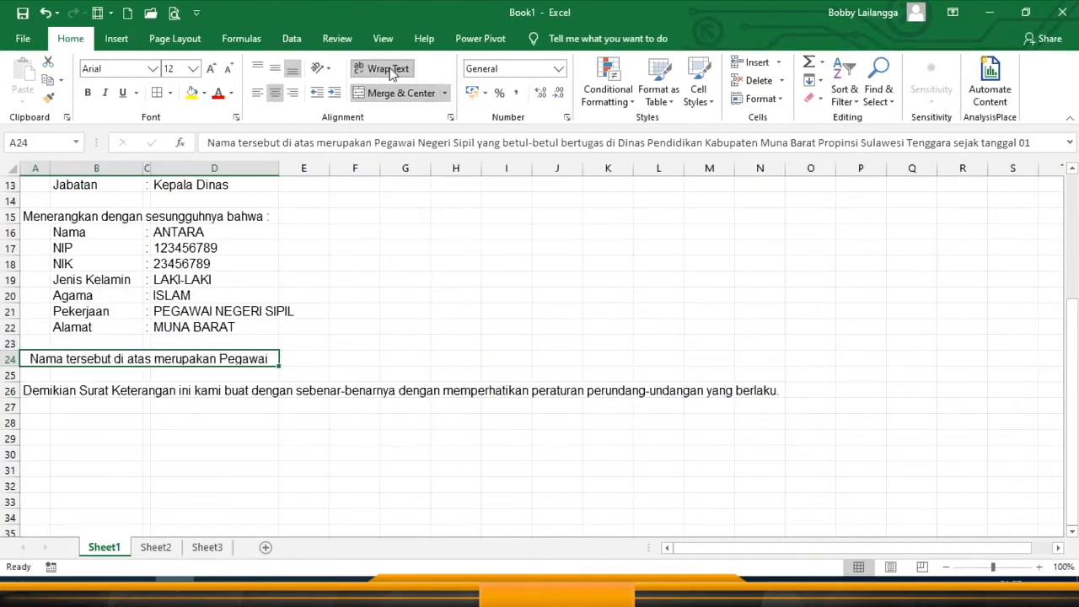
{"action": "left_click_drag", "start_coordinate": [8, 366], "coordinate": [3, 442]}
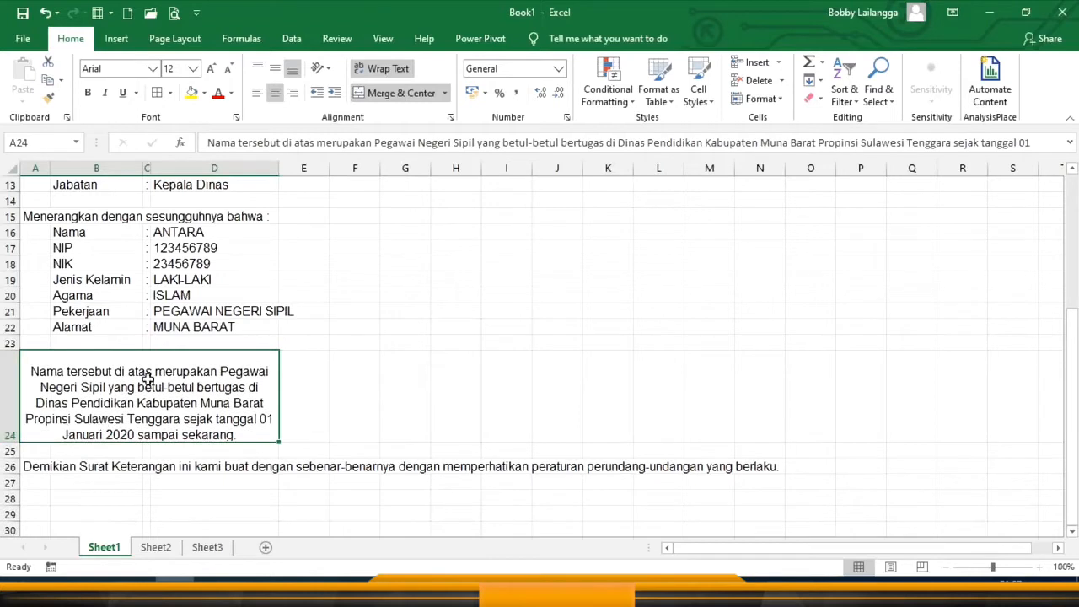
{"action": "left_click", "coordinate": [257, 95]}
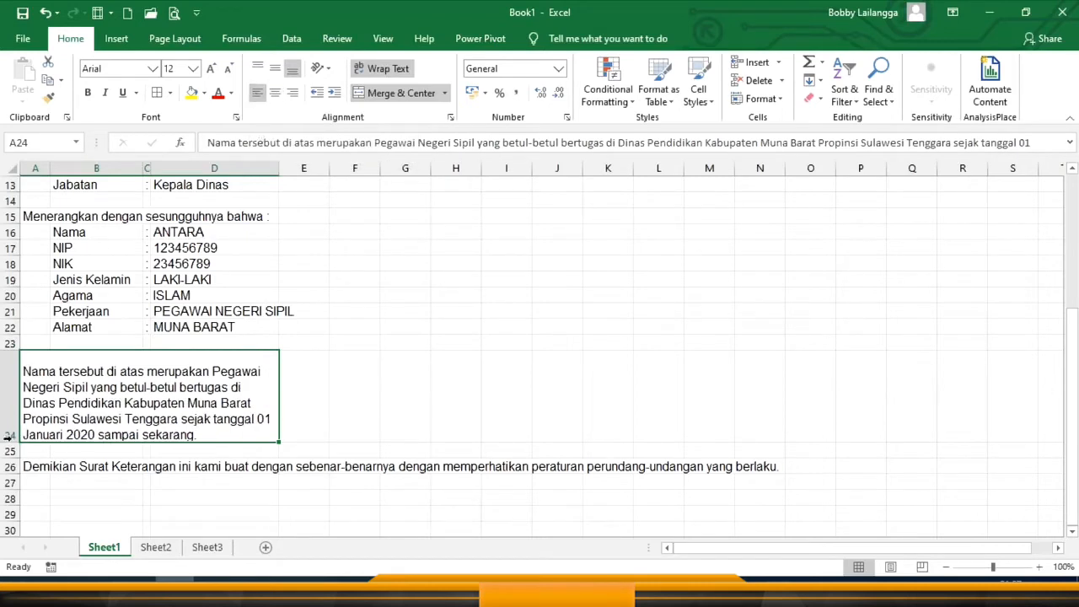
{"action": "left_click_drag", "start_coordinate": [7, 435], "coordinate": [6, 432]}
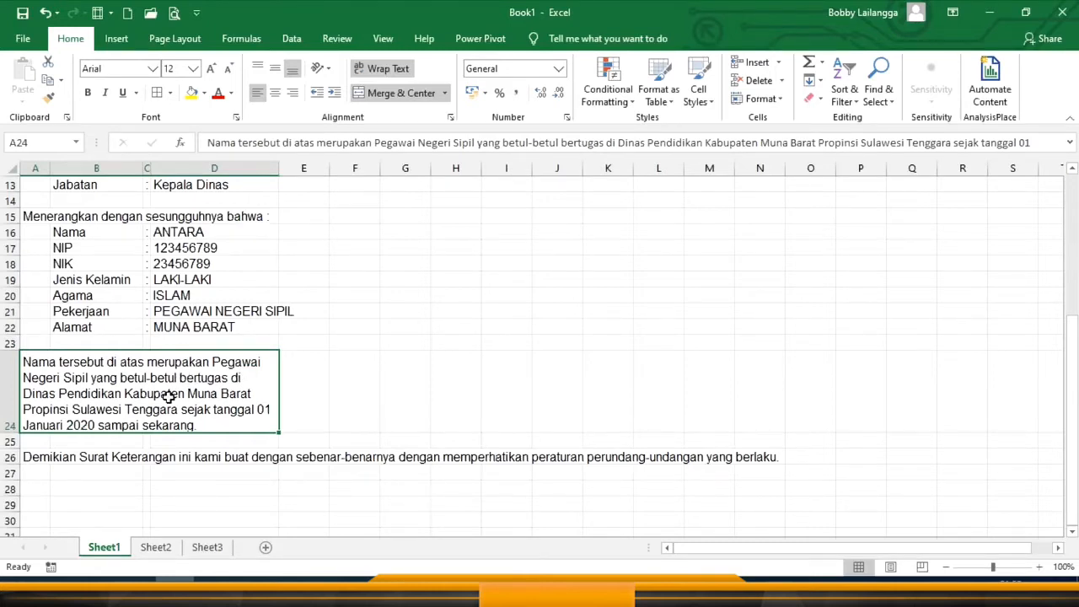
Set the horizontal alignment of the merged paragraph in row 24 to Justify
{"action": "right_click", "coordinate": [164, 394]}
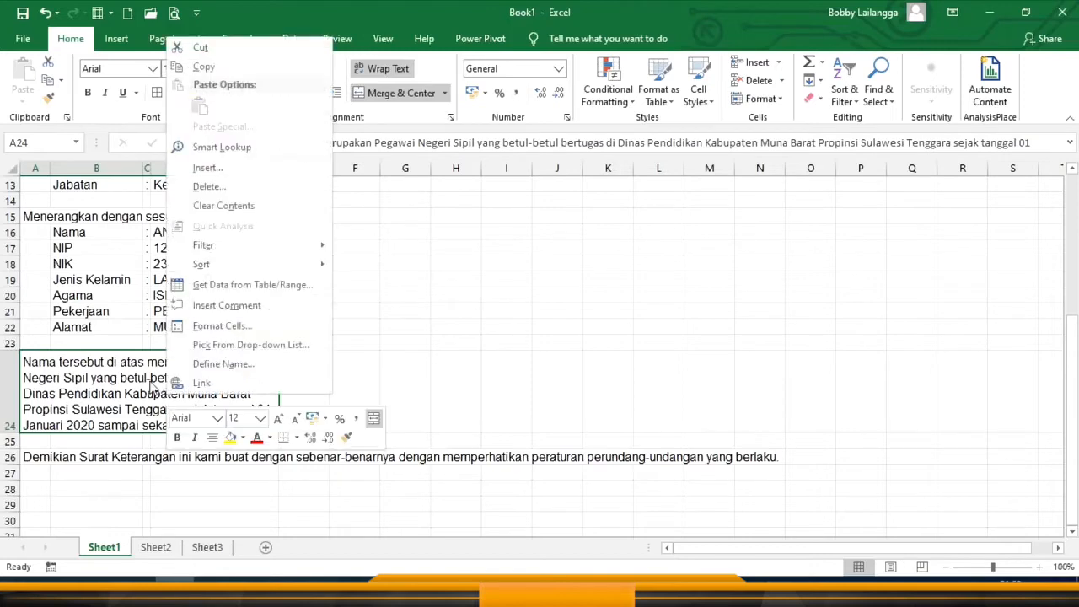
{"action": "left_click", "coordinate": [218, 329]}
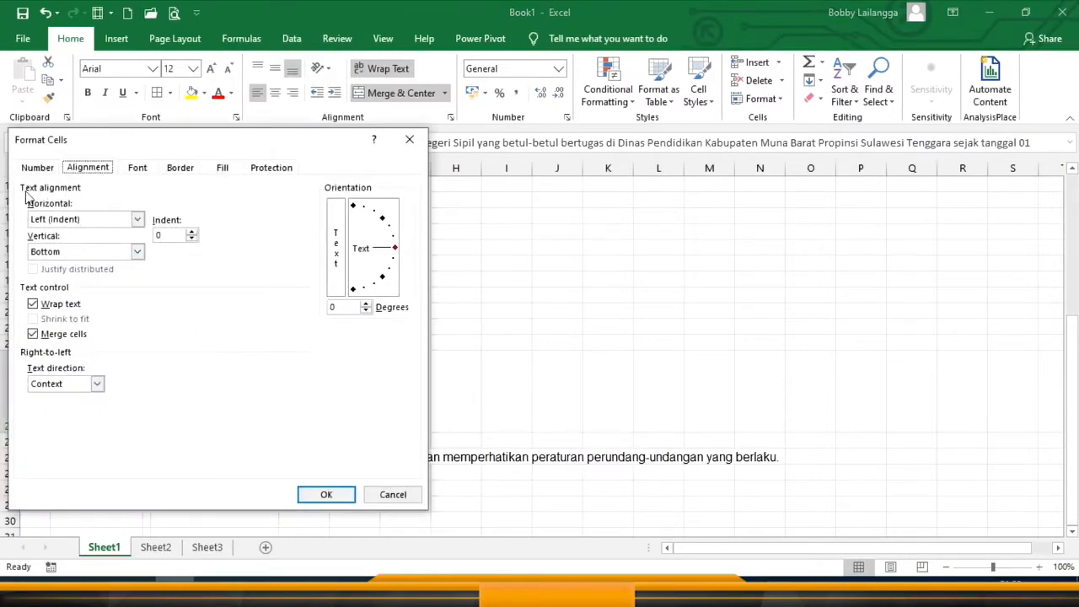
{"action": "left_click", "coordinate": [138, 219]}
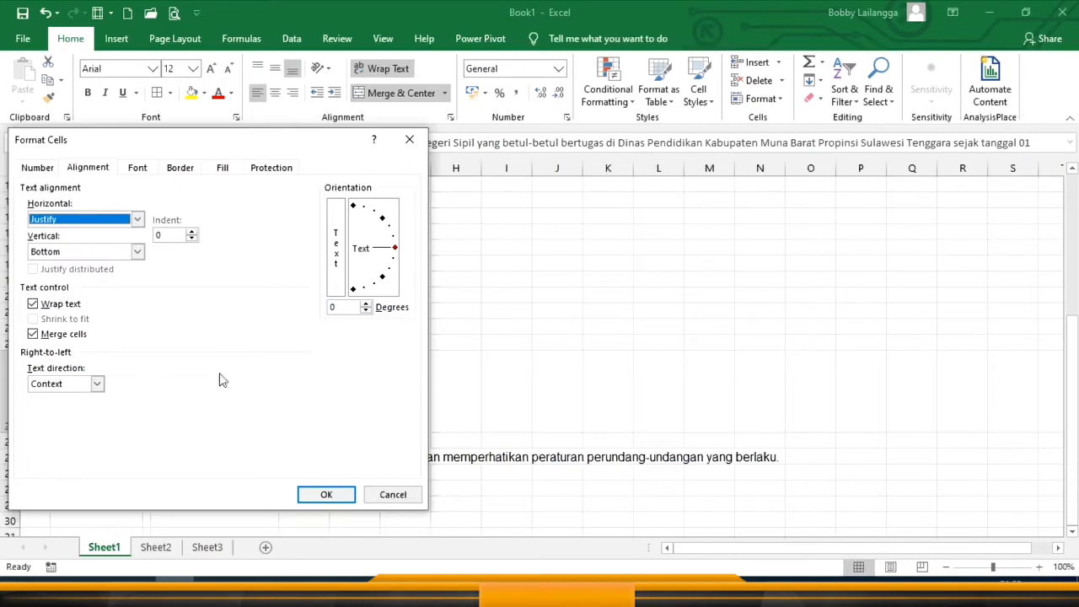
{"action": "left_click", "coordinate": [327, 497]}
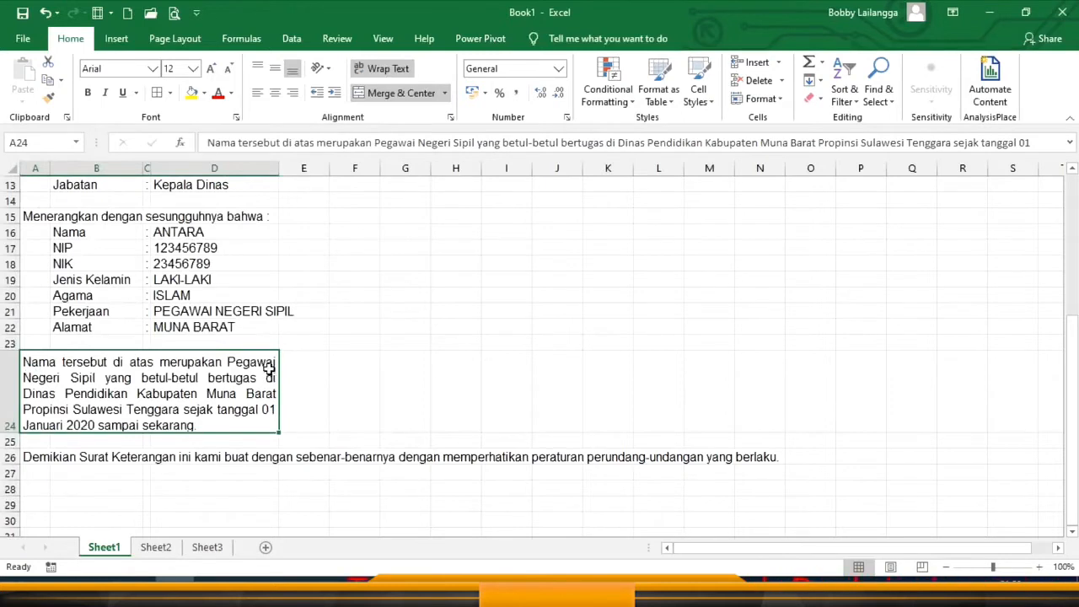
Merge and center A26:D26 and wrap the closing Demikian paragraph in it
{"action": "left_click_drag", "start_coordinate": [34, 458], "coordinate": [269, 457]}
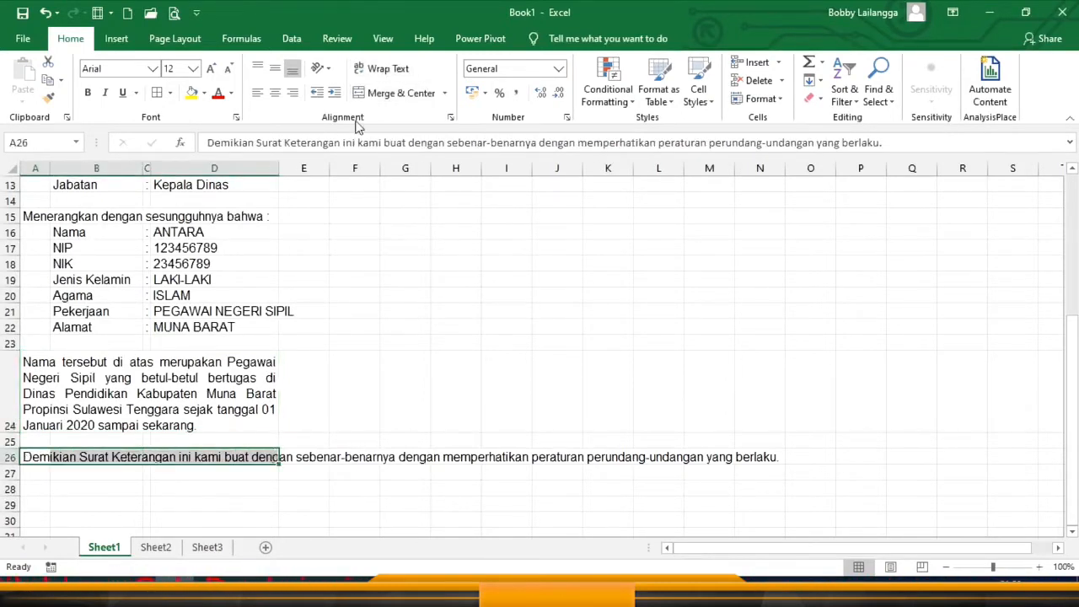
{"action": "left_click", "coordinate": [396, 92]}
{"action": "left_click", "coordinate": [381, 68]}
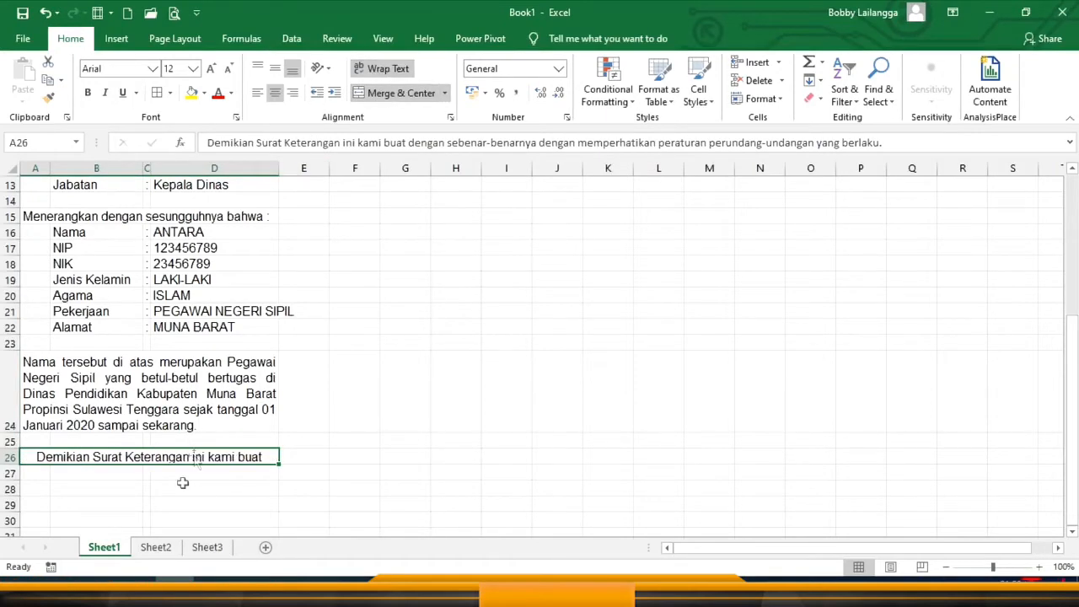
Justify the closing paragraph horizontally and increase row 26's height to fit all of its text
{"action": "right_click", "coordinate": [204, 458]}
{"action": "left_click", "coordinate": [253, 387]}
{"action": "left_click", "coordinate": [128, 278]}
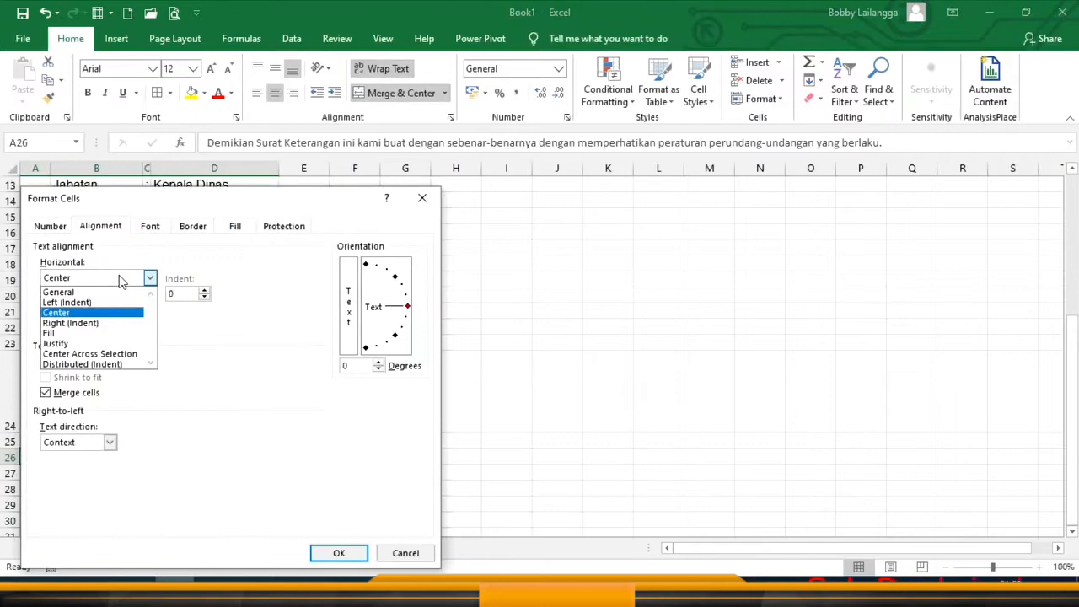
{"action": "left_click", "coordinate": [59, 340]}
{"action": "left_click", "coordinate": [339, 553]}
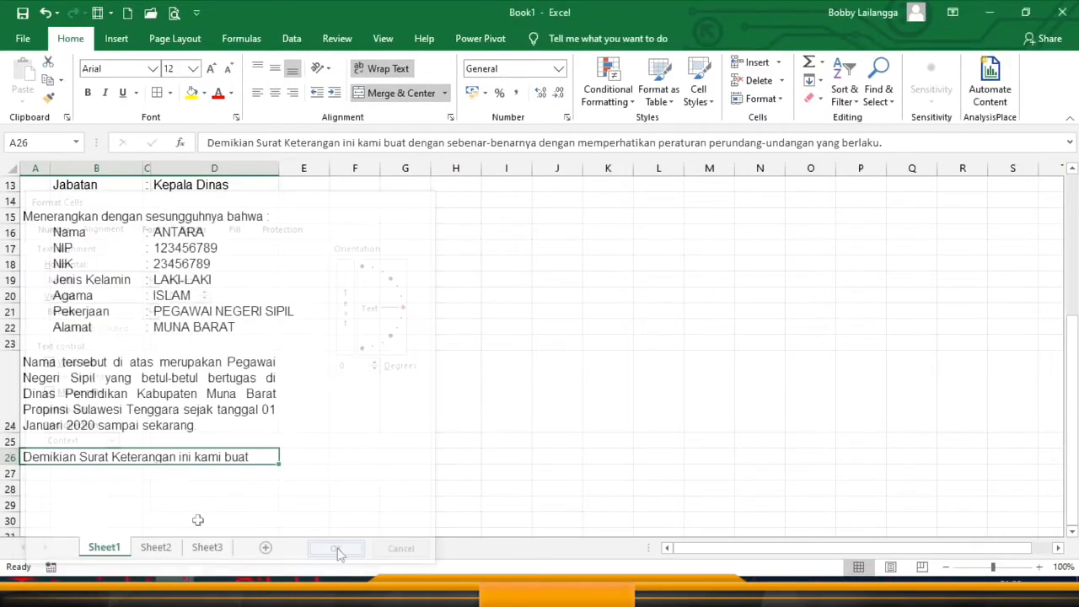
{"action": "left_click_drag", "start_coordinate": [7, 463], "coordinate": [3, 511]}
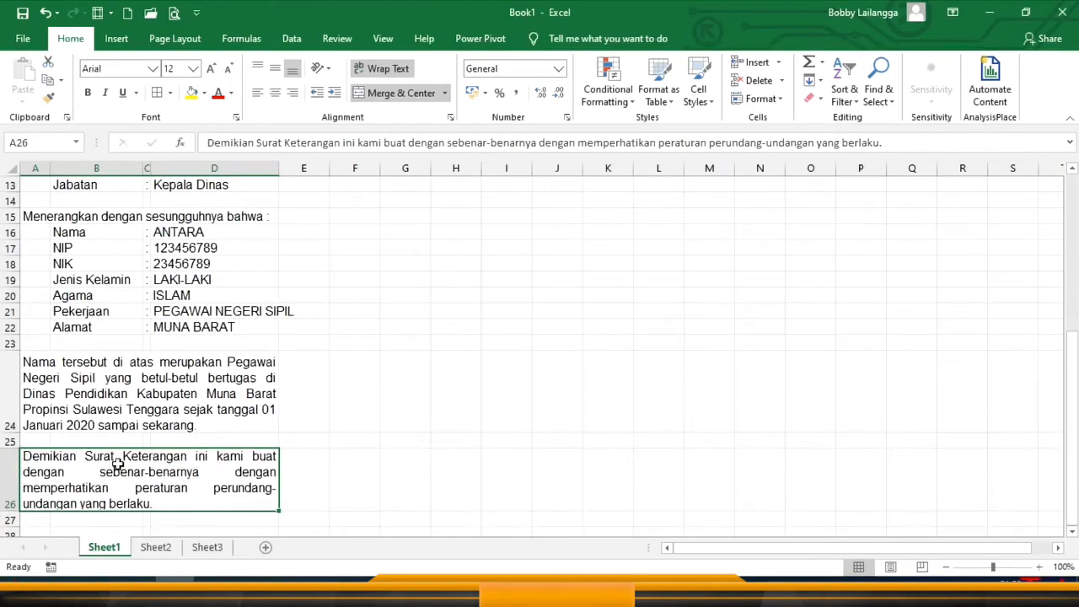
Widen column D to nearly three times its width so the letter spreads further across the sheet
{"action": "left_click", "coordinate": [271, 393]}
{"action": "left_click", "coordinate": [169, 291]}
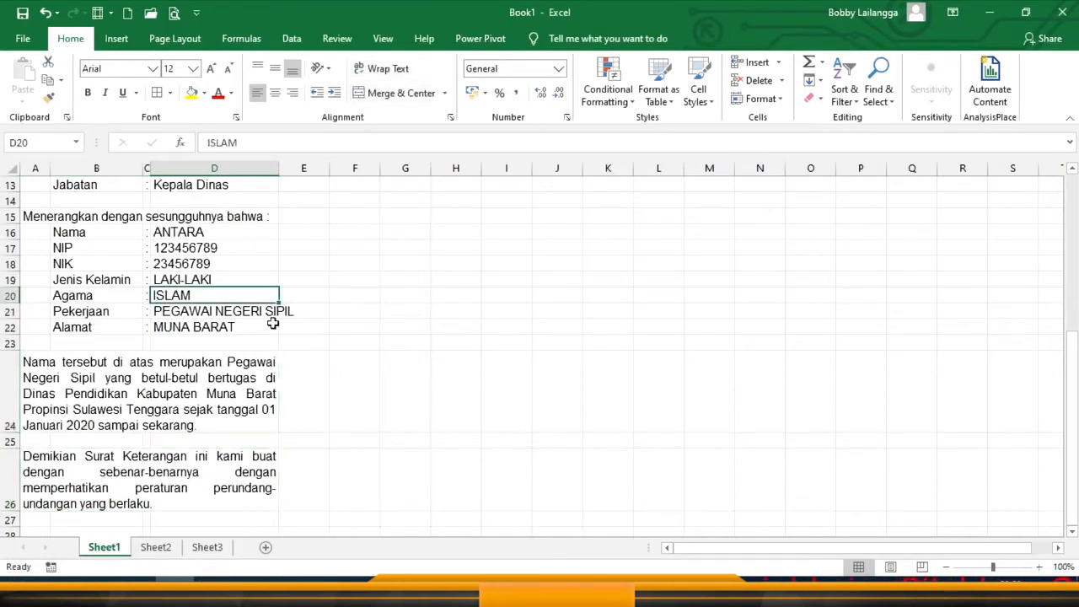
{"action": "scroll", "coordinate": [274, 323], "scroll_direction": "up", "scroll_amount": 4}
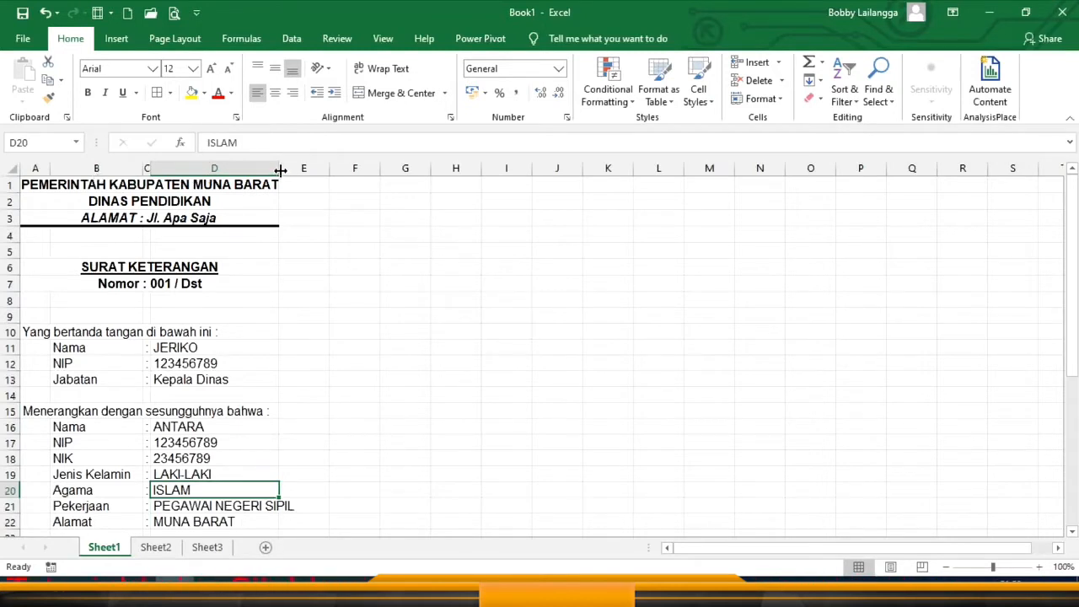
{"action": "left_click_drag", "start_coordinate": [280, 170], "coordinate": [517, 186]}
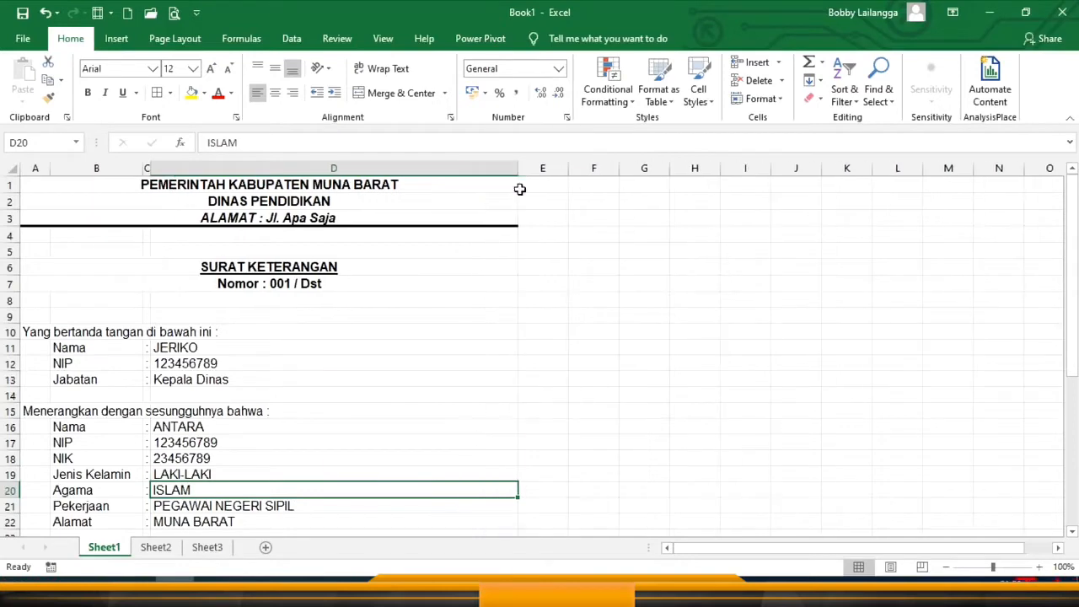
{"action": "left_click", "coordinate": [504, 282]}
{"action": "scroll", "coordinate": [503, 283], "scroll_direction": "down", "scroll_amount": 4}
{"action": "scroll", "coordinate": [503, 284], "scroll_direction": "down", "scroll_amount": 5}
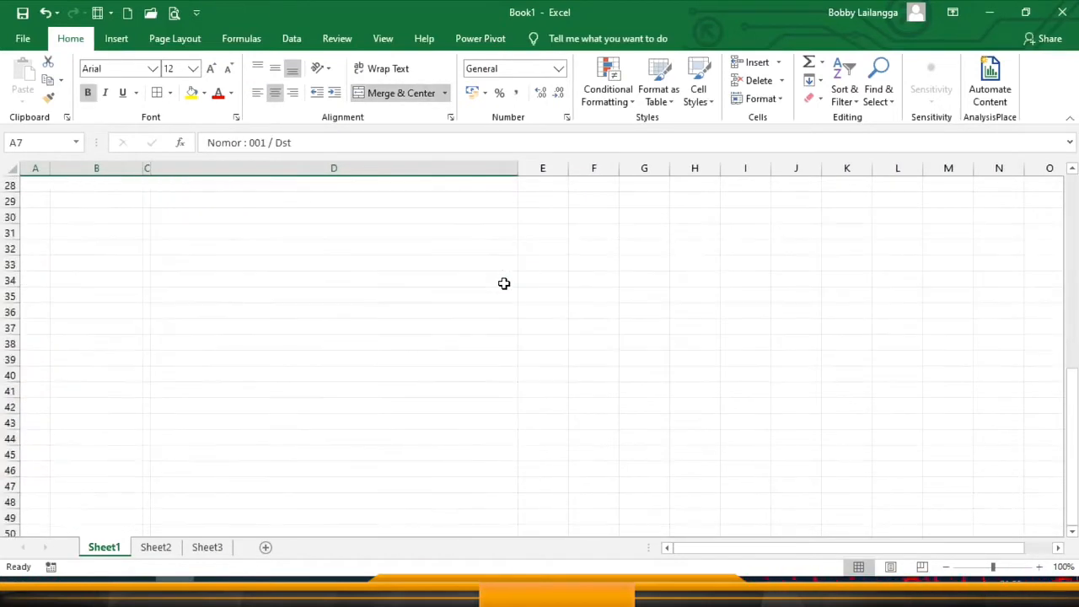
{"action": "scroll", "coordinate": [503, 283], "scroll_direction": "up", "scroll_amount": 9}
{"action": "left_click", "coordinate": [346, 378]}
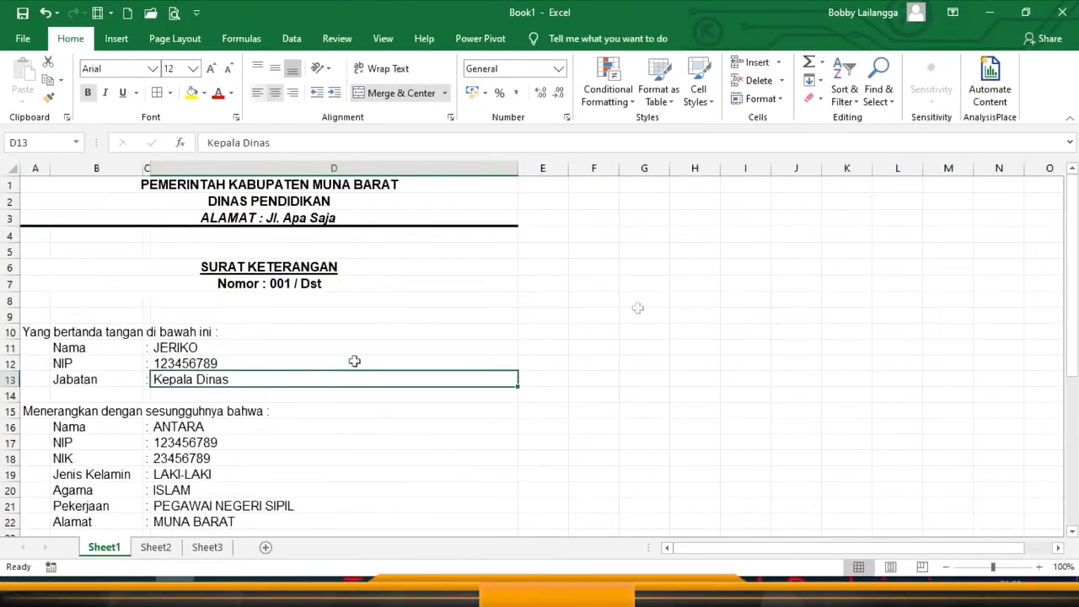
Check how the letter falls across the pages in Page Layout view, zoomed out to 55%, and return to Normal view
{"action": "left_click", "coordinate": [383, 38]}
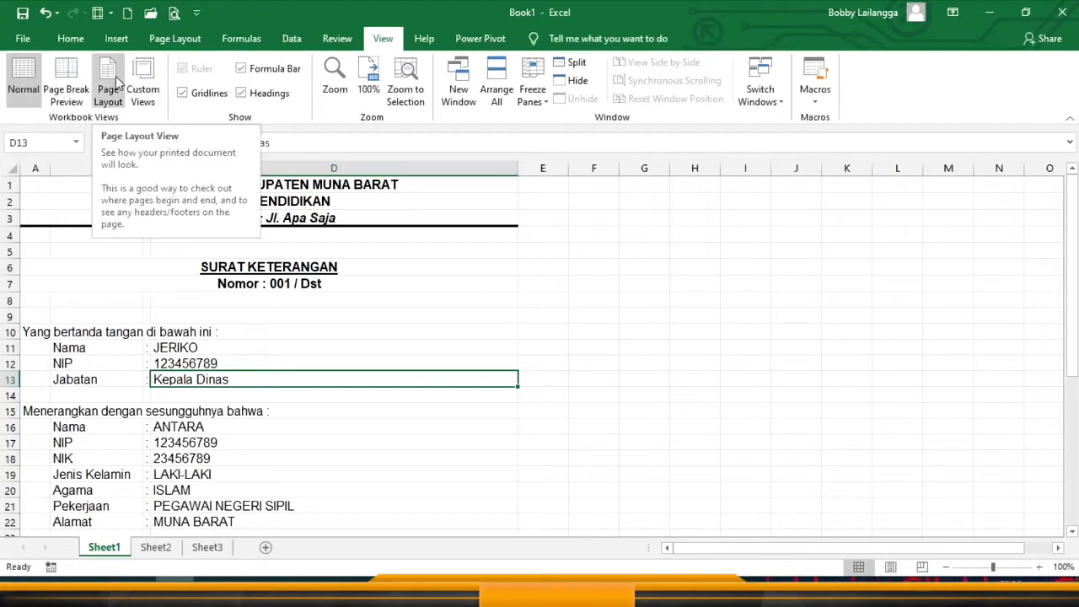
{"action": "left_click", "coordinate": [114, 84]}
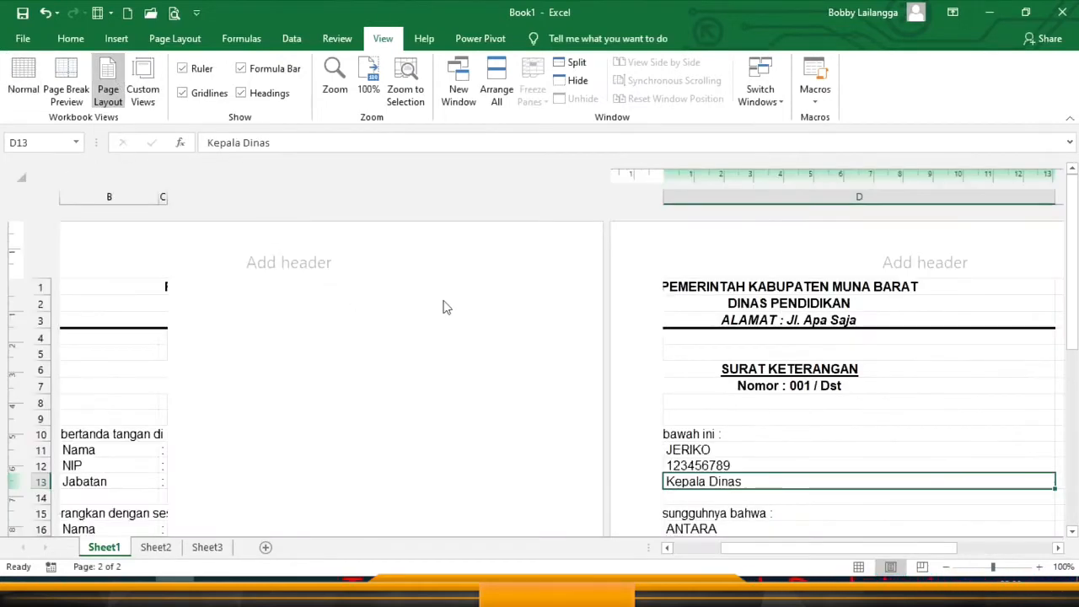
{"action": "scroll", "coordinate": [445, 306], "scroll_direction": "down", "scroll_amount": 5}
{"action": "scroll", "coordinate": [564, 318], "scroll_direction": "down", "scroll_amount": 5}
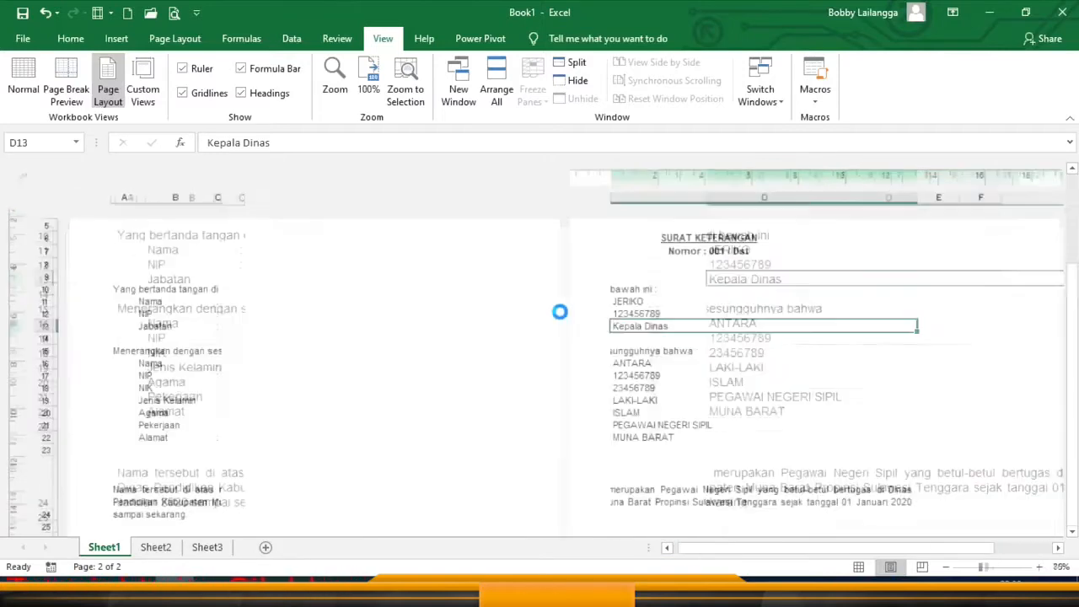
{"action": "scroll", "coordinate": [426, 306], "scroll_direction": "up", "scroll_amount": 2}
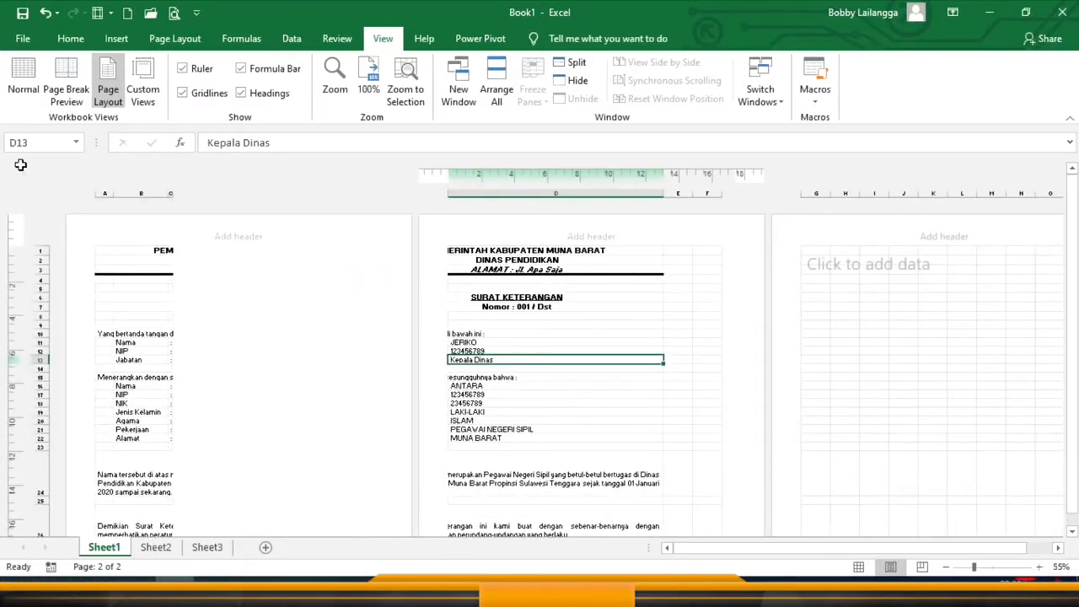
{"action": "left_click", "coordinate": [23, 72]}
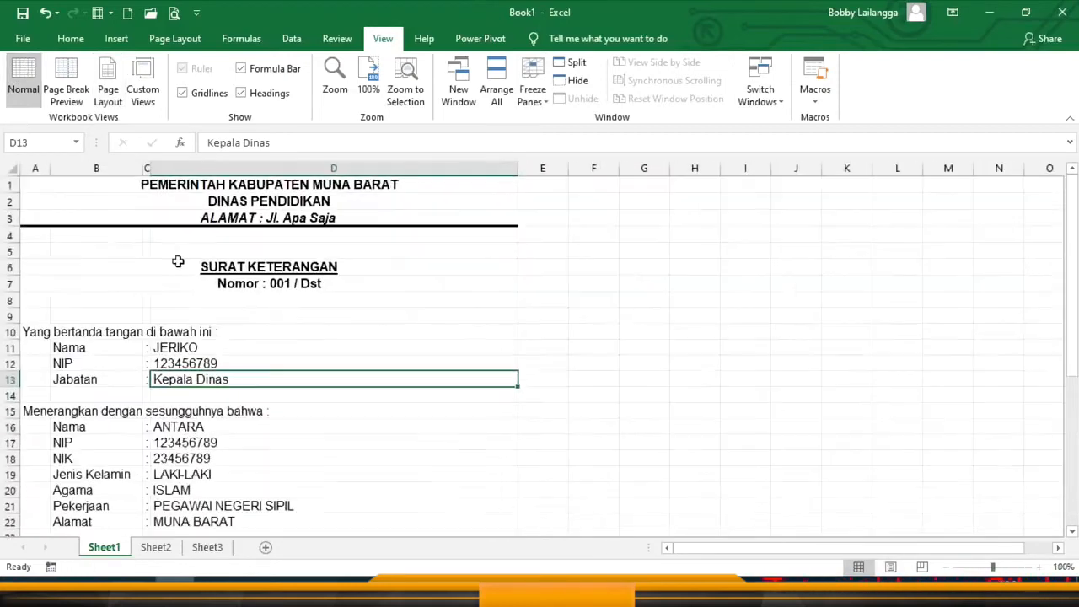
Preview the letter's printout, then narrow column D so the letter's full width fits on the first page
{"action": "left_click", "coordinate": [474, 297]}
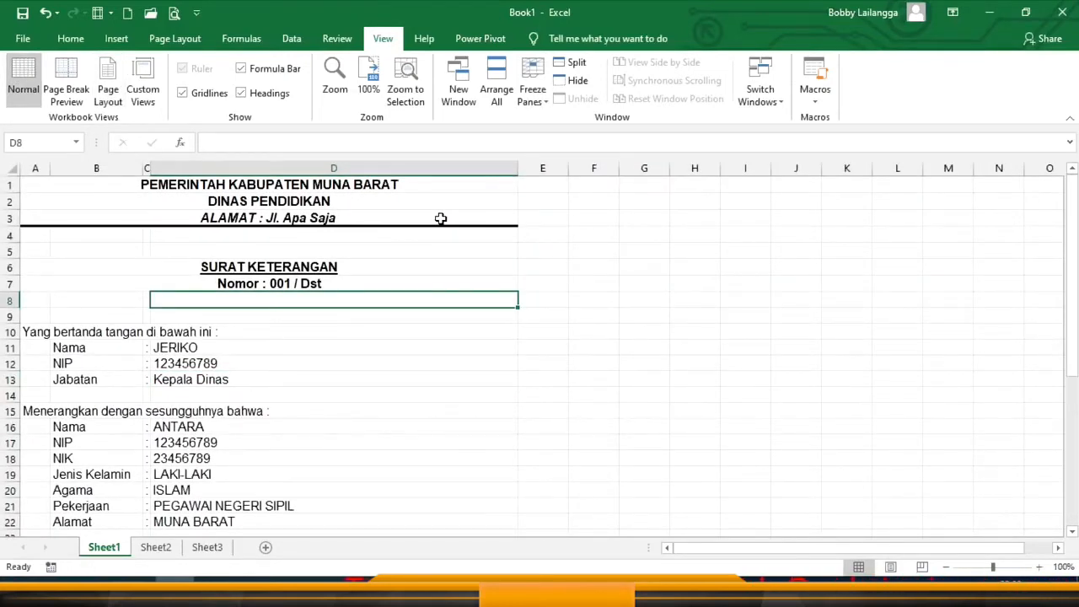
{"action": "key", "text": "ctrl+p"}
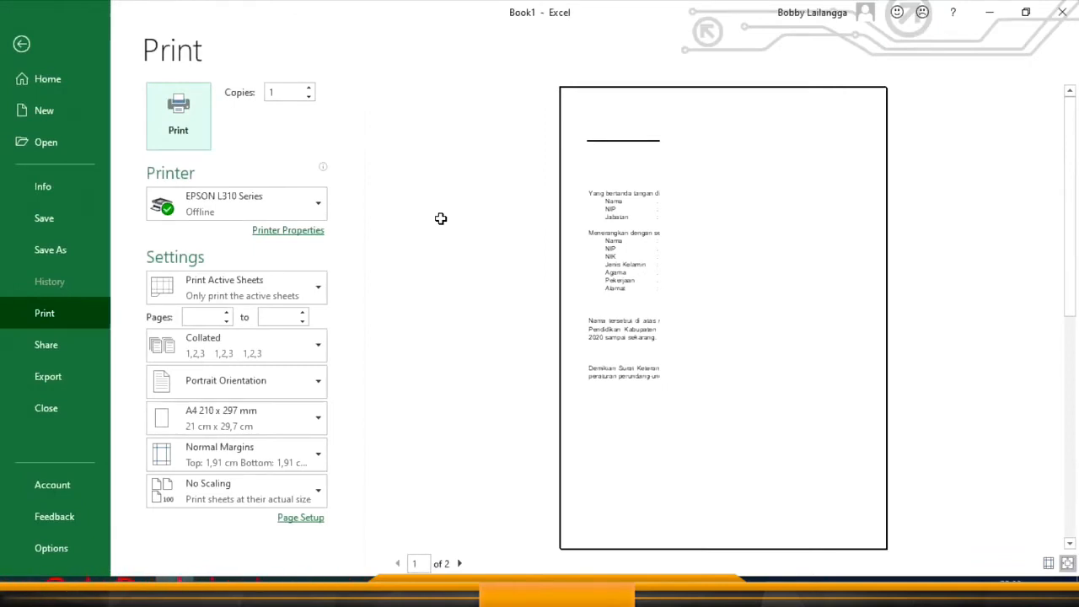
{"action": "key", "text": "Escape"}
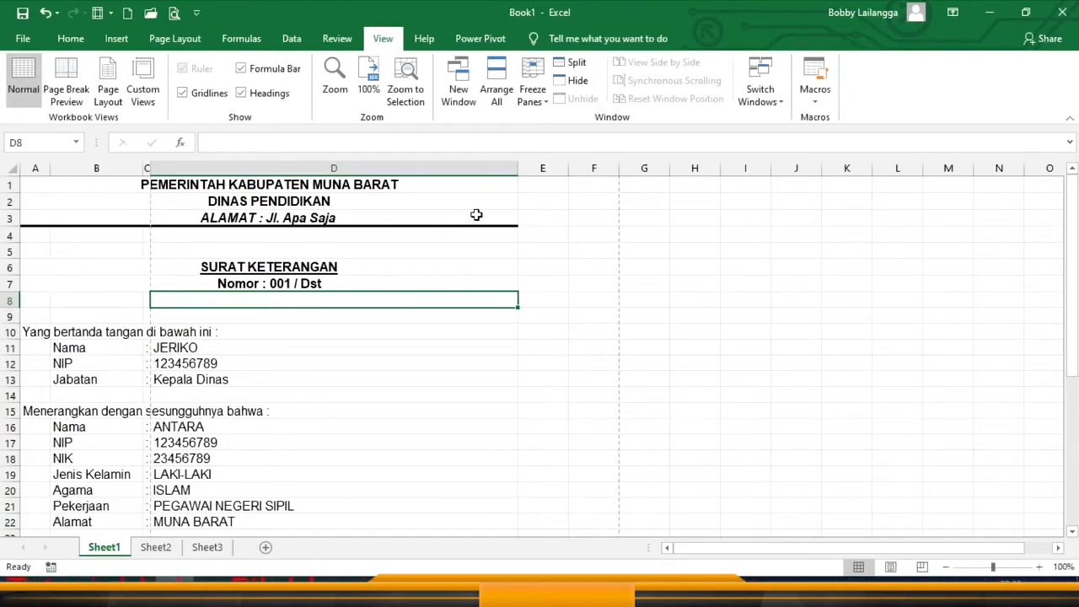
{"action": "left_click_drag", "start_coordinate": [518, 169], "coordinate": [485, 171]}
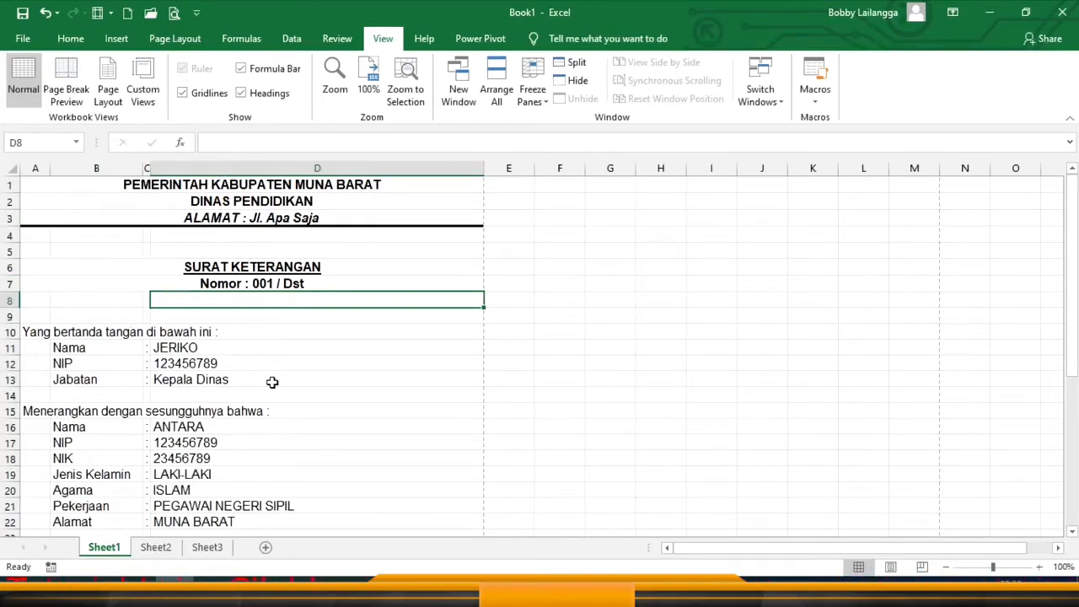
Check the letter's fit on the page in Page Layout view and return to Normal view
{"action": "left_click", "coordinate": [108, 84]}
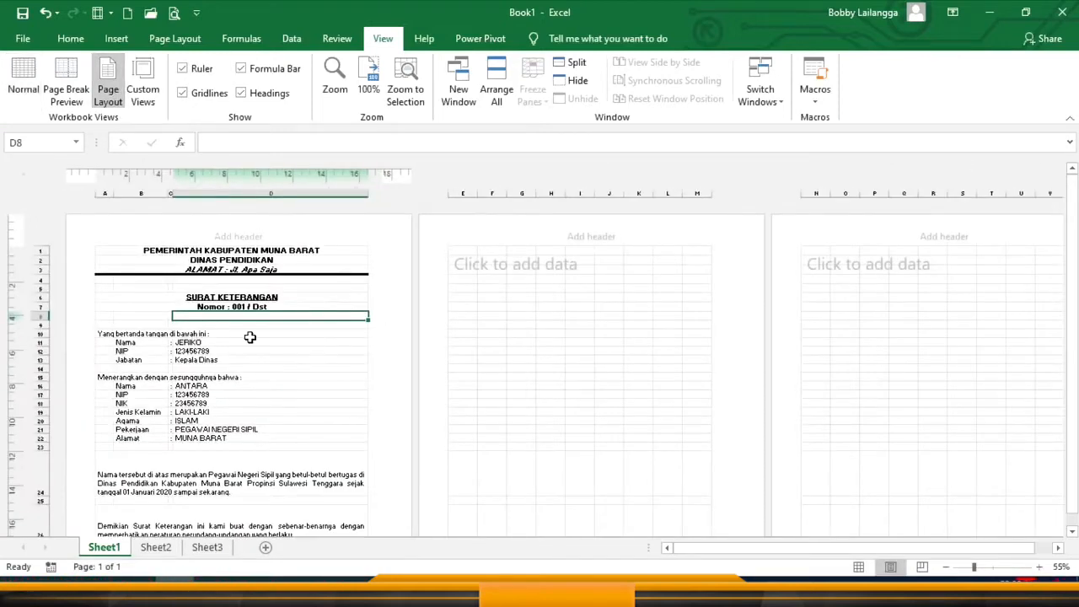
{"action": "scroll", "coordinate": [250, 338], "scroll_direction": "down", "scroll_amount": 3}
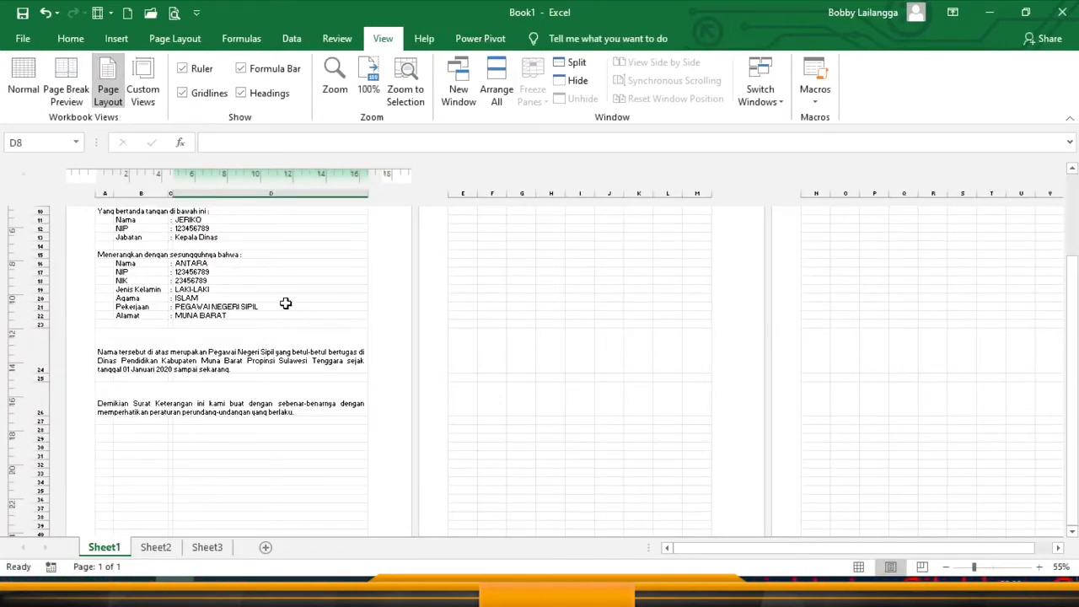
{"action": "scroll", "coordinate": [186, 272], "scroll_direction": "up", "scroll_amount": 3}
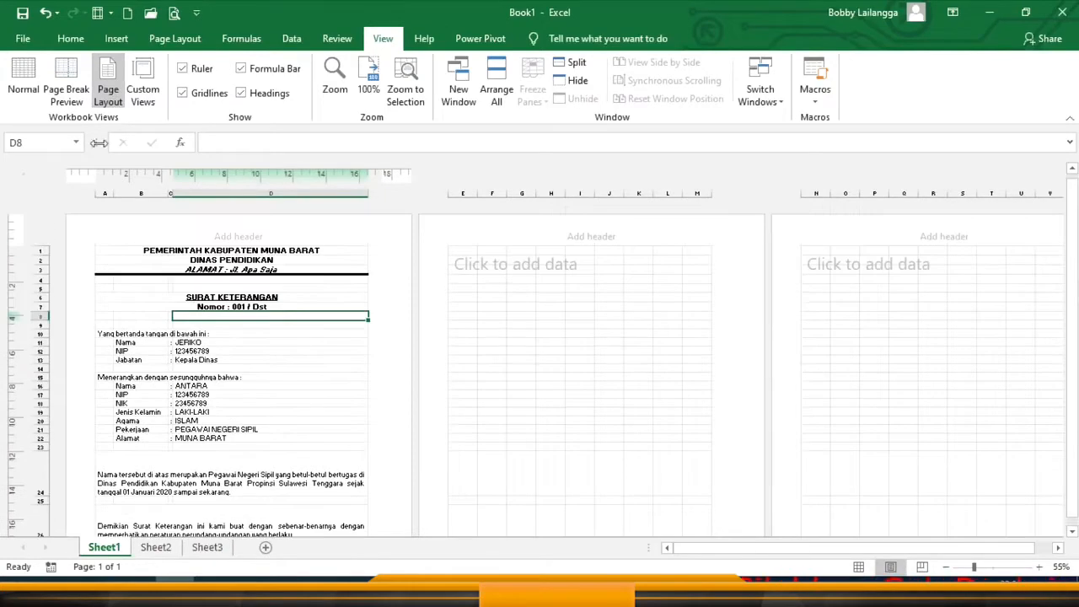
{"action": "left_click", "coordinate": [23, 82]}
Insert a new column after column D, then narrow D to about 40% and the new column E to about two thirds of their widths
{"action": "scroll", "coordinate": [457, 362], "scroll_direction": "down", "scroll_amount": 7}
{"action": "left_click", "coordinate": [456, 347]}
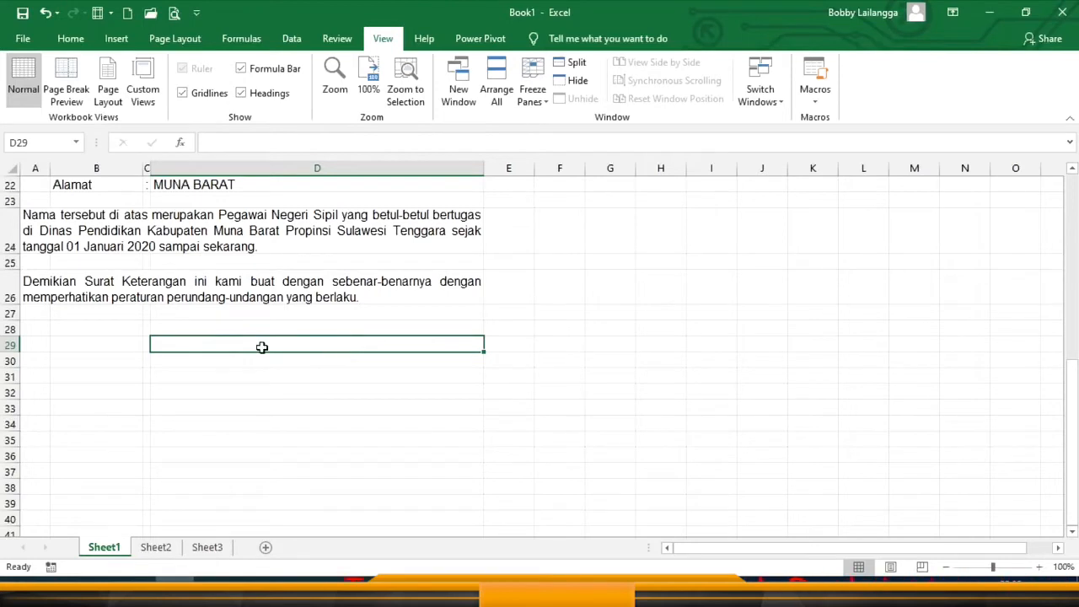
{"action": "right_click", "coordinate": [510, 168]}
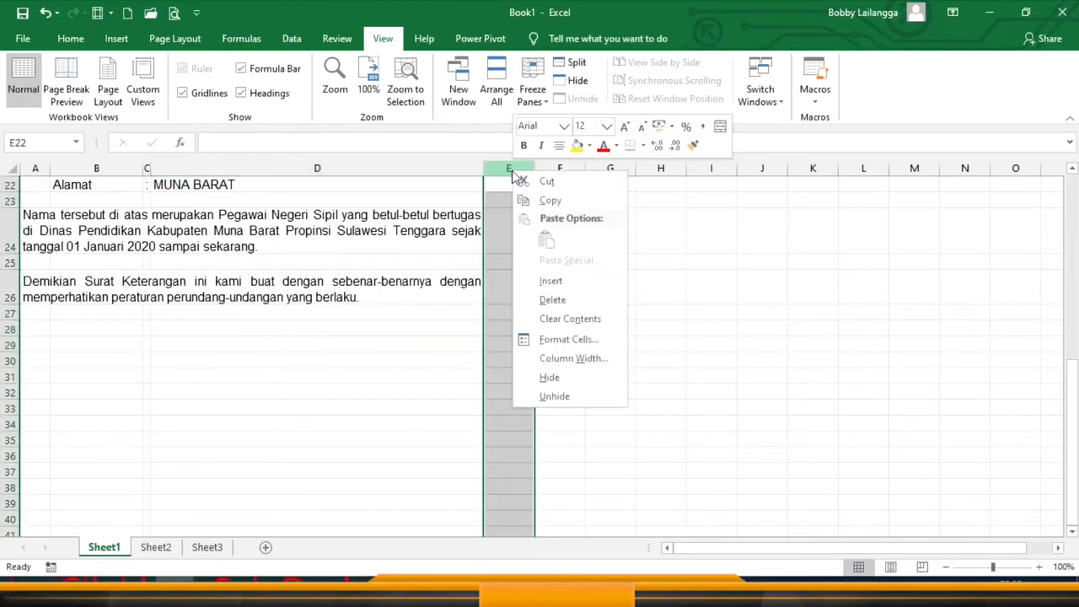
{"action": "left_click", "coordinate": [551, 281]}
{"action": "left_click_drag", "start_coordinate": [483, 169], "coordinate": [279, 192]}
{"action": "left_click_drag", "start_coordinate": [612, 169], "coordinate": [501, 202]}
{"action": "left_click", "coordinate": [479, 262]}
Merge and center each of the three letterhead lines in rows 1 to 3 across columns A to E
{"action": "scroll", "coordinate": [479, 263], "scroll_direction": "up", "scroll_amount": 7}
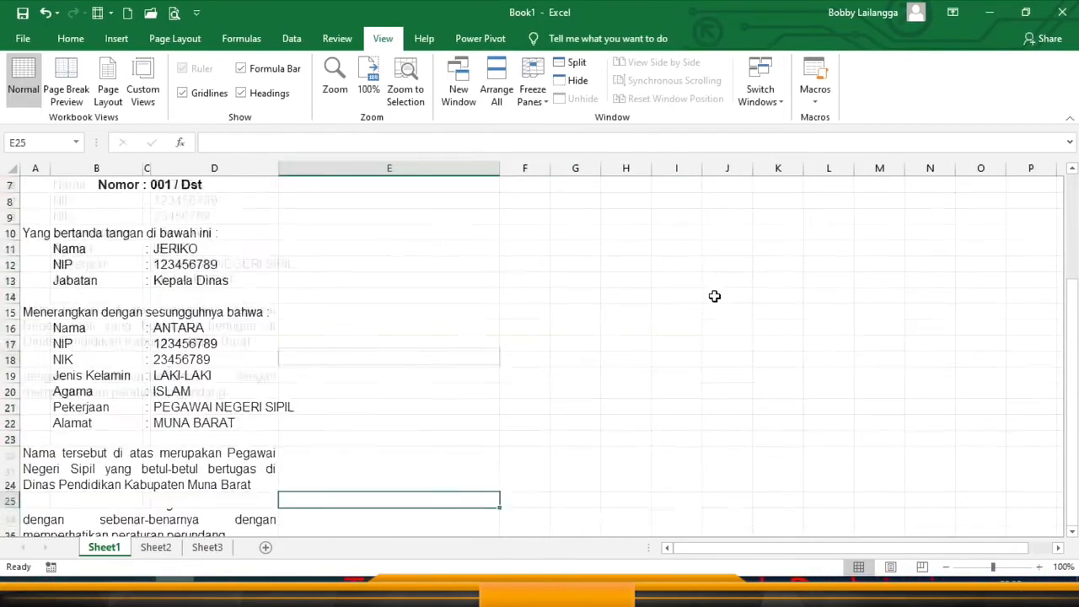
{"action": "left_click_drag", "start_coordinate": [34, 185], "coordinate": [438, 185]}
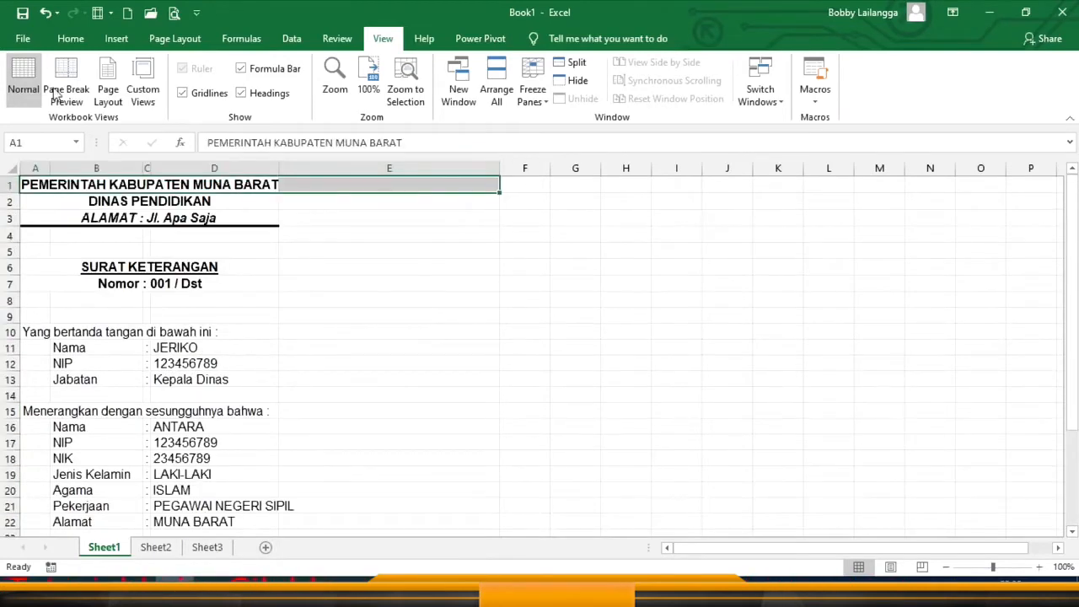
{"action": "left_click", "coordinate": [71, 39]}
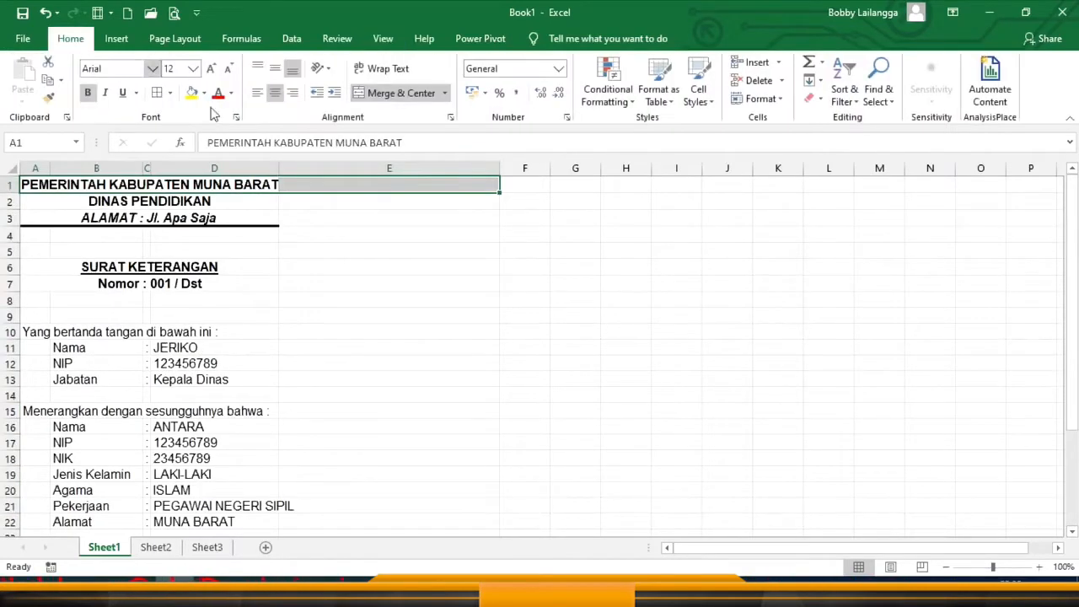
{"action": "left_click", "coordinate": [431, 95]}
{"action": "left_click", "coordinate": [296, 200]}
{"action": "left_click_drag", "start_coordinate": [296, 200], "coordinate": [34, 200]}
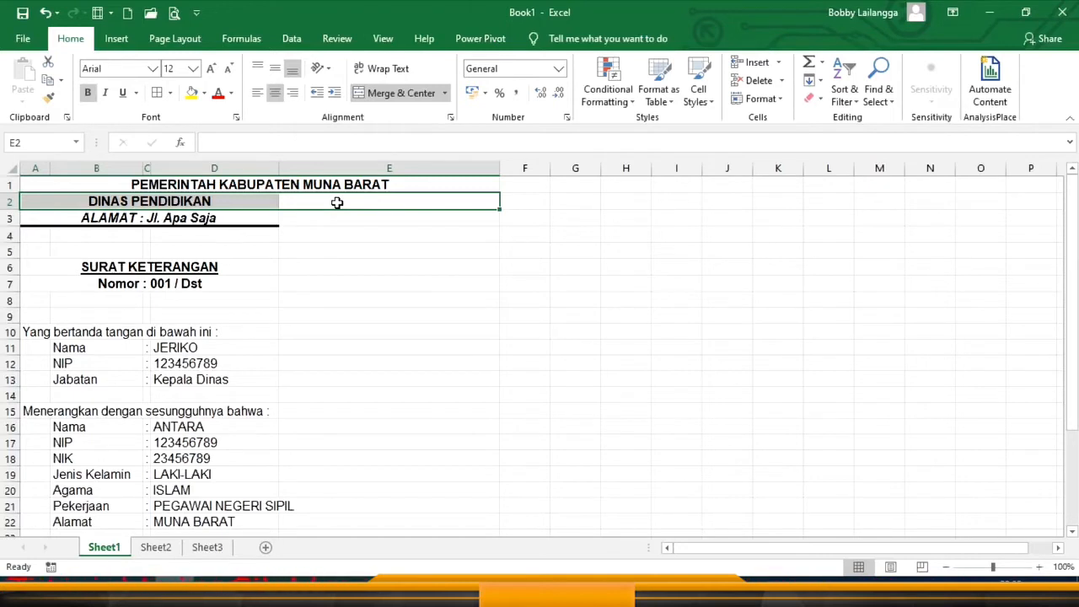
{"action": "key", "text": "F4"}
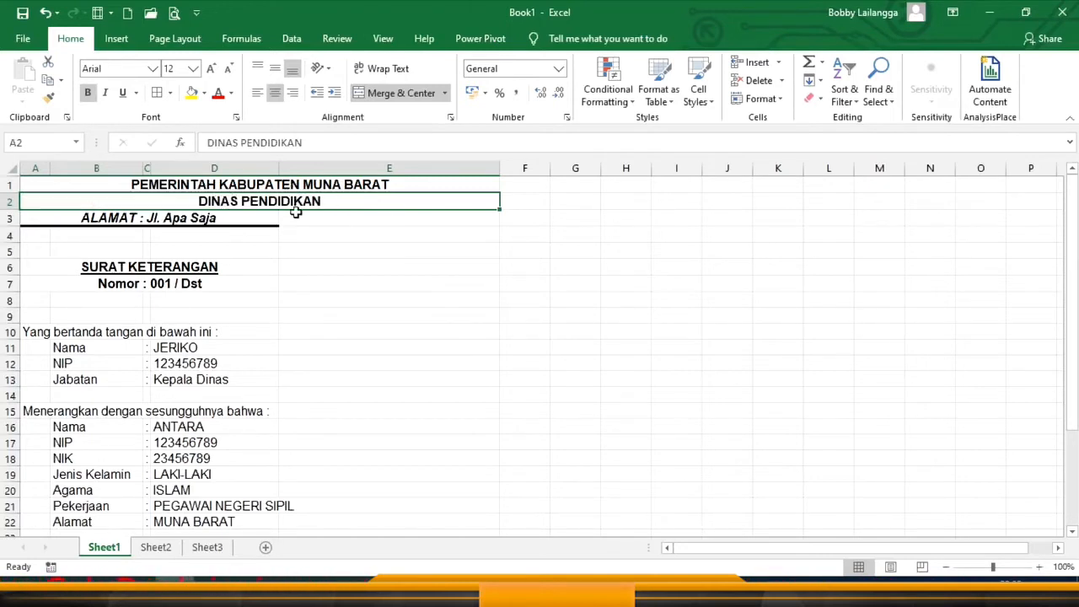
{"action": "left_click_drag", "start_coordinate": [296, 215], "coordinate": [200, 215]}
{"action": "key", "text": "F4"}
Merge and center the SURAT KETERANGAN title and the Nomor line in rows 6 and 7 across columns A to E
{"action": "left_click", "coordinate": [318, 263]}
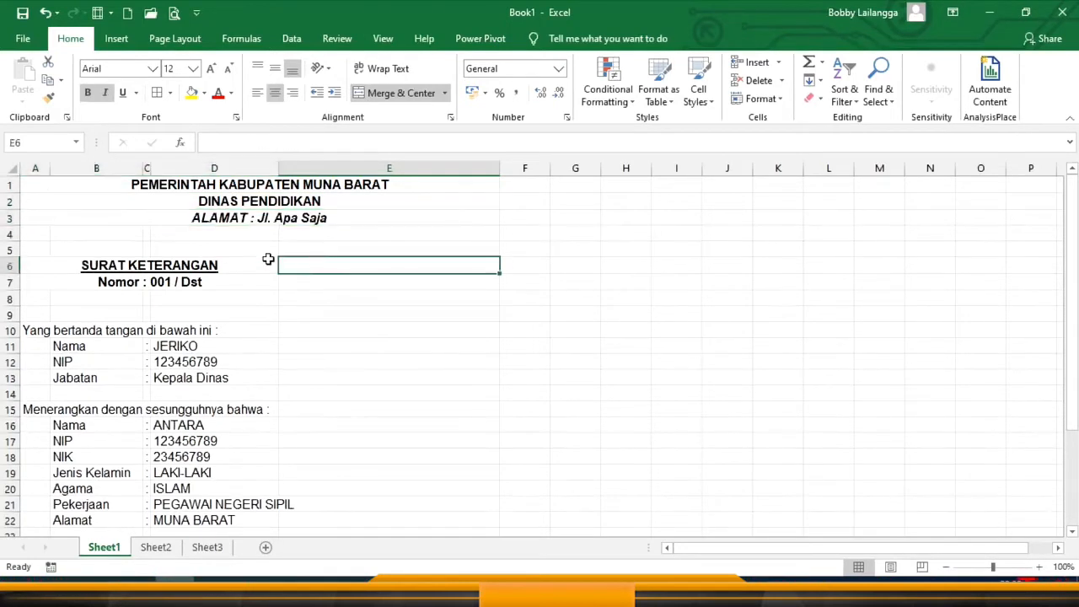
{"action": "left_click_drag", "start_coordinate": [268, 260], "coordinate": [221, 258]}
{"action": "key", "text": "F4"}
{"action": "left_click_drag", "start_coordinate": [306, 285], "coordinate": [221, 281]}
{"action": "key", "text": "F4"}
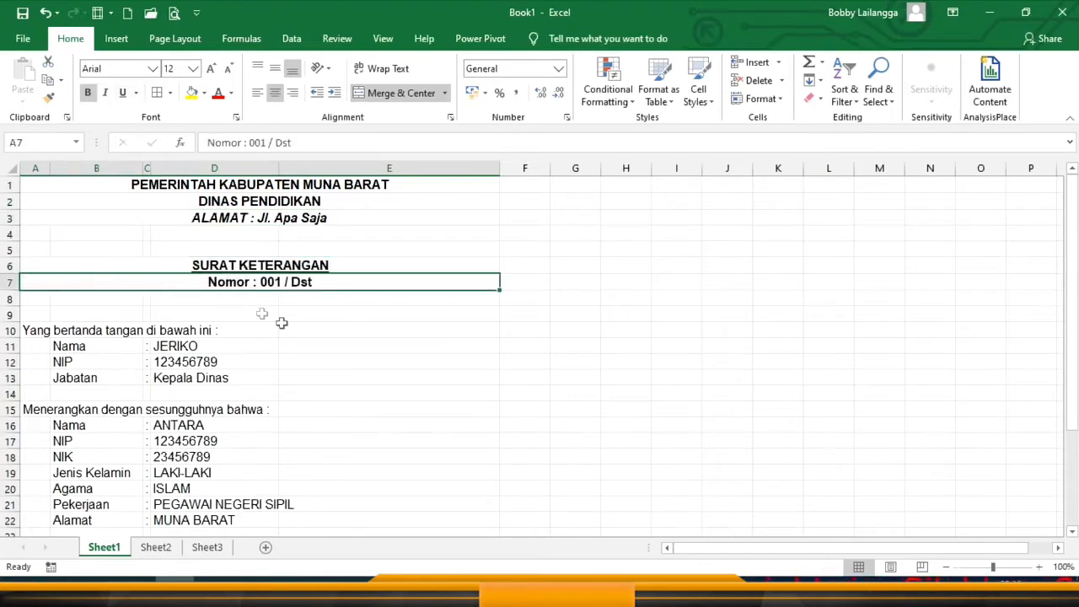
Merge the two closing paragraphs in rows 24 and 26 across columns A to E and left-align both
{"action": "scroll", "coordinate": [379, 323], "scroll_direction": "down", "scroll_amount": 1}
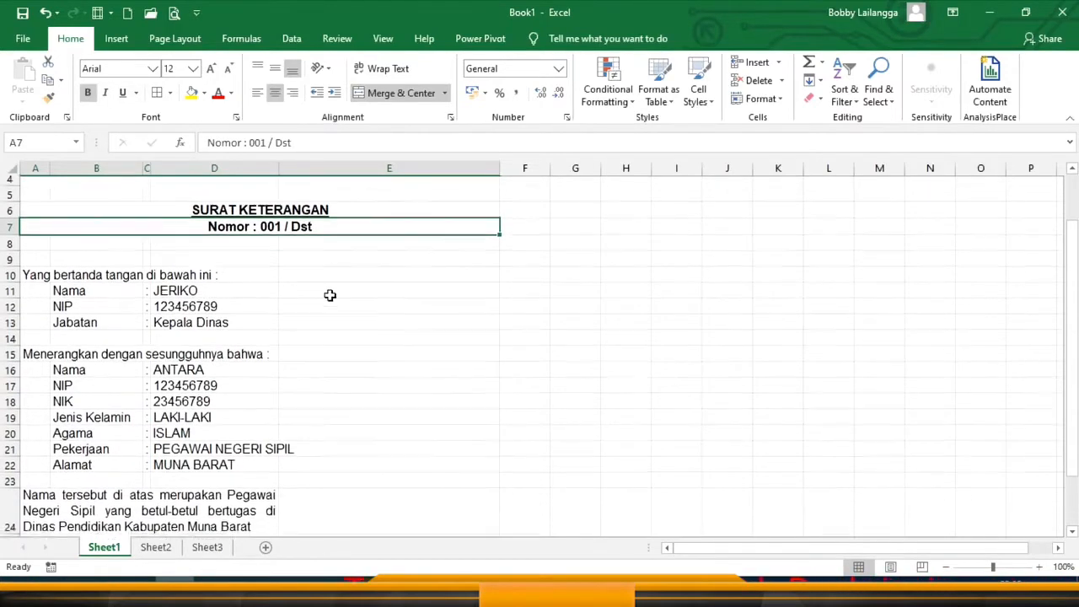
{"action": "scroll", "coordinate": [330, 295], "scroll_direction": "down", "scroll_amount": 3}
{"action": "left_click_drag", "start_coordinate": [306, 367], "coordinate": [190, 368]}
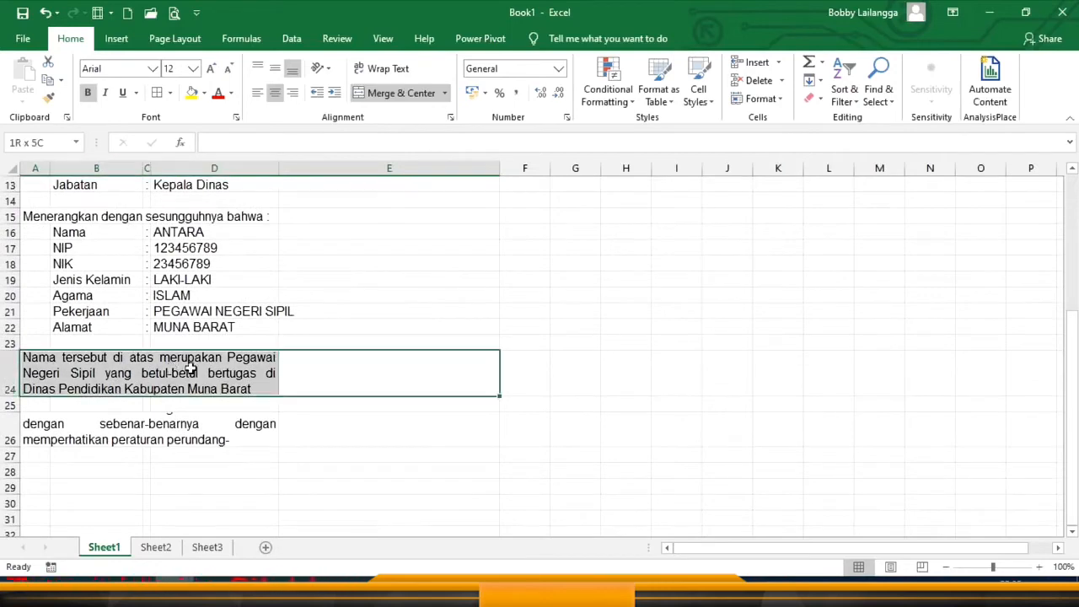
{"action": "key", "text": "F4"}
{"action": "left_click_drag", "start_coordinate": [308, 422], "coordinate": [224, 421]}
{"action": "key", "text": "F4"}
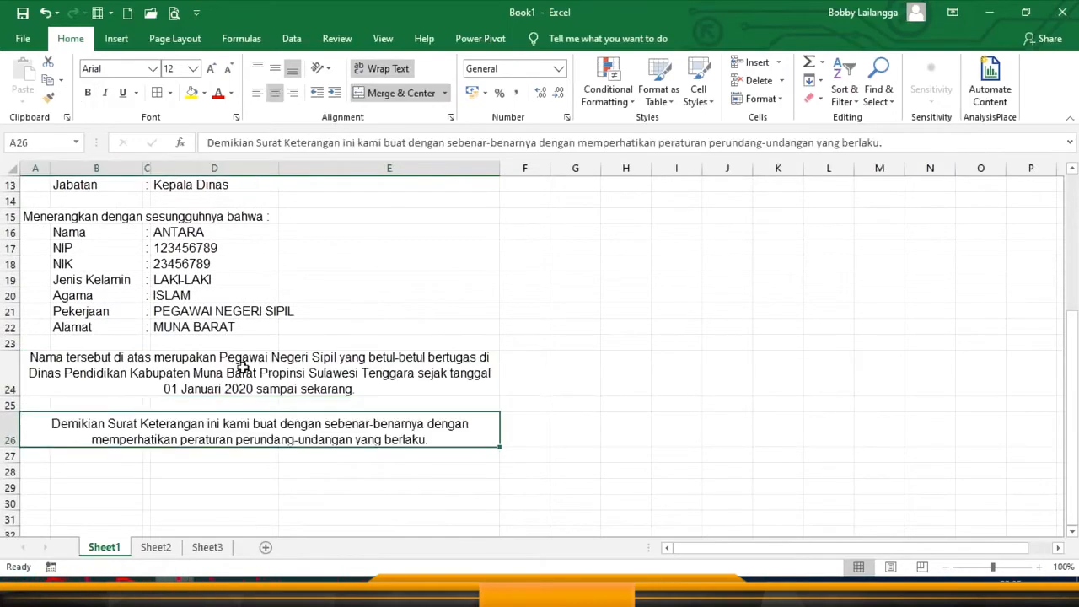
{"action": "left_click_drag", "start_coordinate": [242, 368], "coordinate": [241, 427]}
{"action": "left_click", "coordinate": [257, 92]}
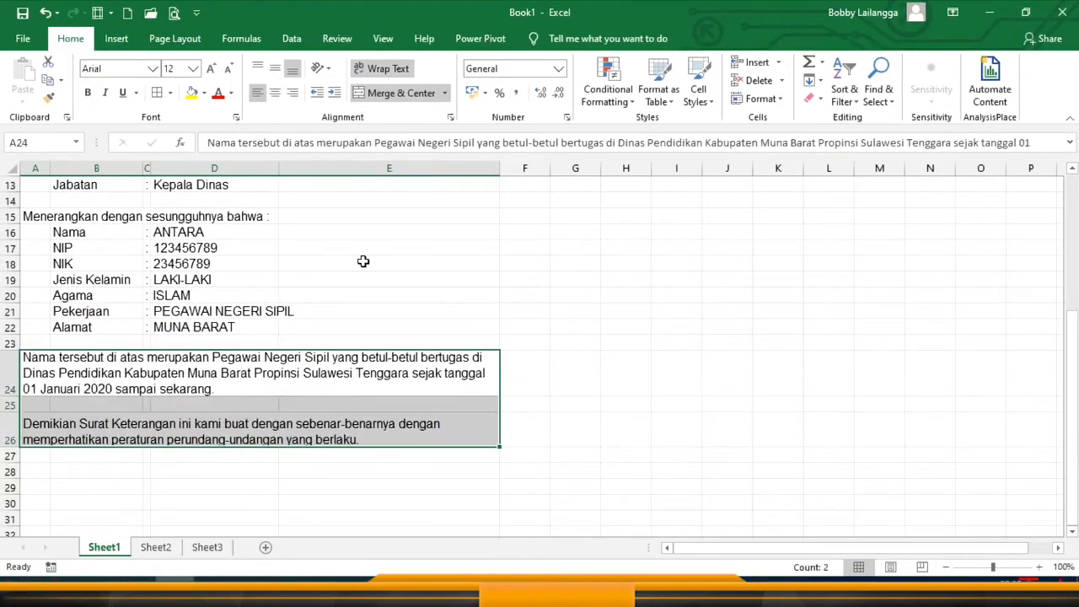
Add a bottom border under the ALAMAT line in row 3 across columns A to E
{"action": "scroll", "coordinate": [363, 262], "scroll_direction": "up", "scroll_amount": 4}
{"action": "left_click", "coordinate": [260, 219]}
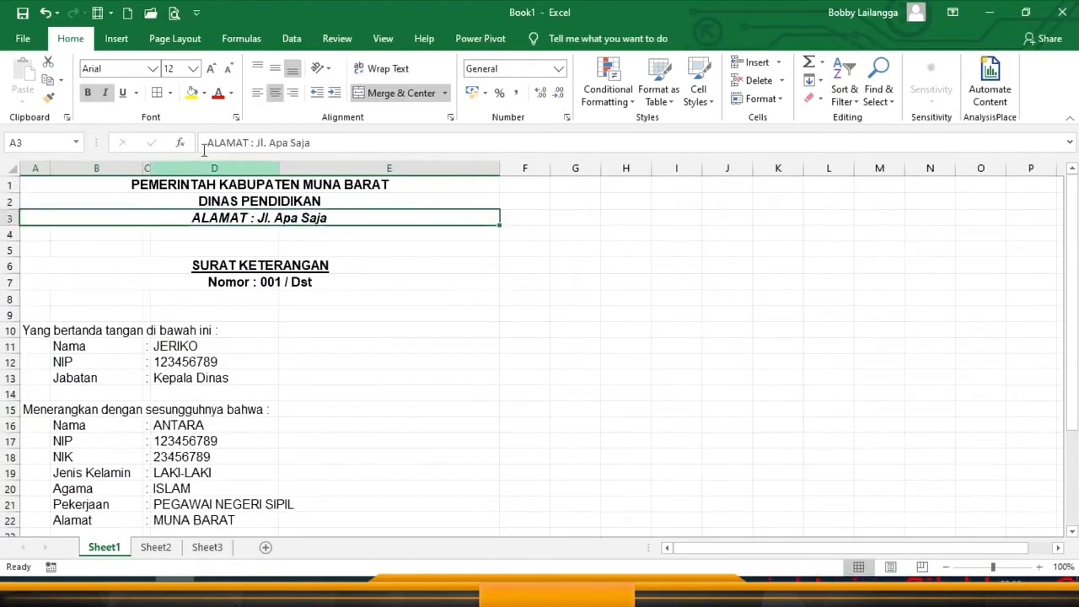
{"action": "left_click", "coordinate": [169, 93]}
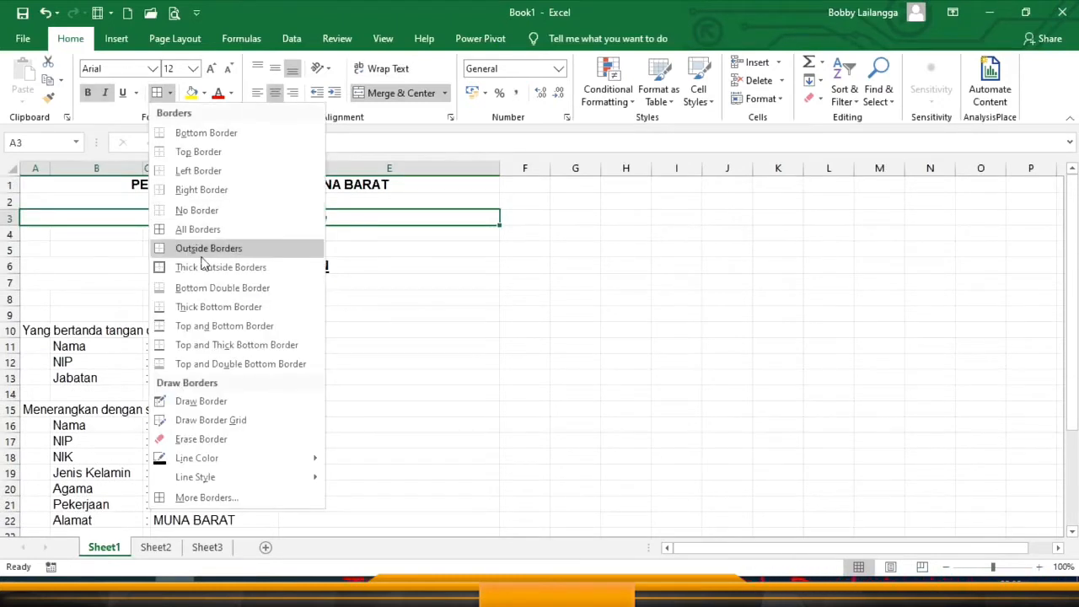
{"action": "left_click", "coordinate": [206, 133]}
{"action": "left_click", "coordinate": [310, 268]}
{"action": "left_click", "coordinate": [405, 330]}
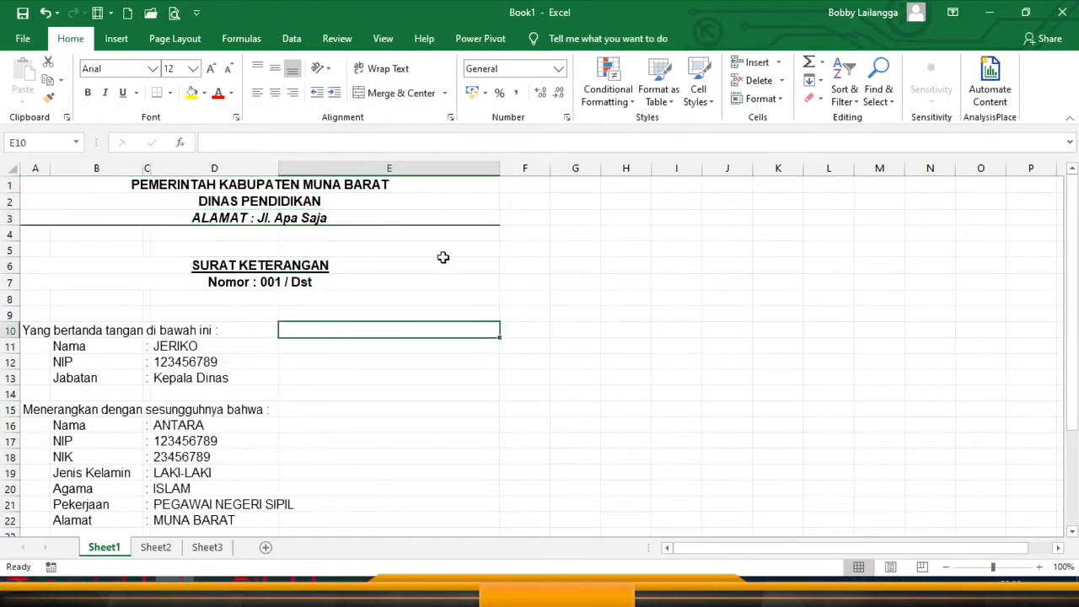
{"action": "left_click", "coordinate": [356, 216]}
Set the horizontal alignment of the two paragraphs in rows 24 and 26 to Justify
{"action": "scroll", "coordinate": [480, 308], "scroll_direction": "down", "scroll_amount": 6}
{"action": "left_click", "coordinate": [321, 396]}
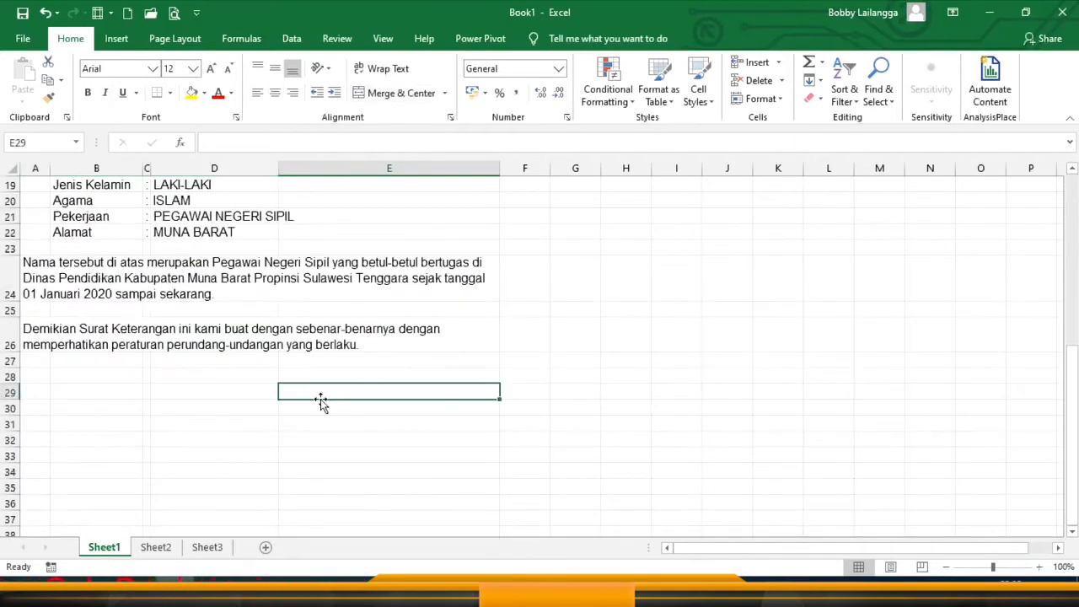
{"action": "left_click", "coordinate": [294, 411]}
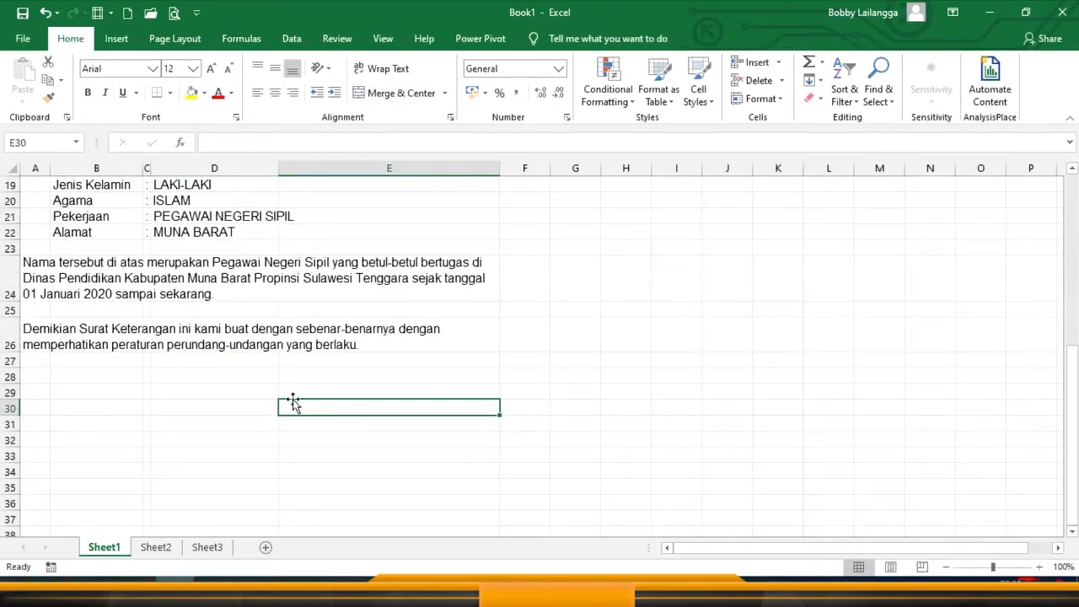
{"action": "left_click", "coordinate": [379, 284]}
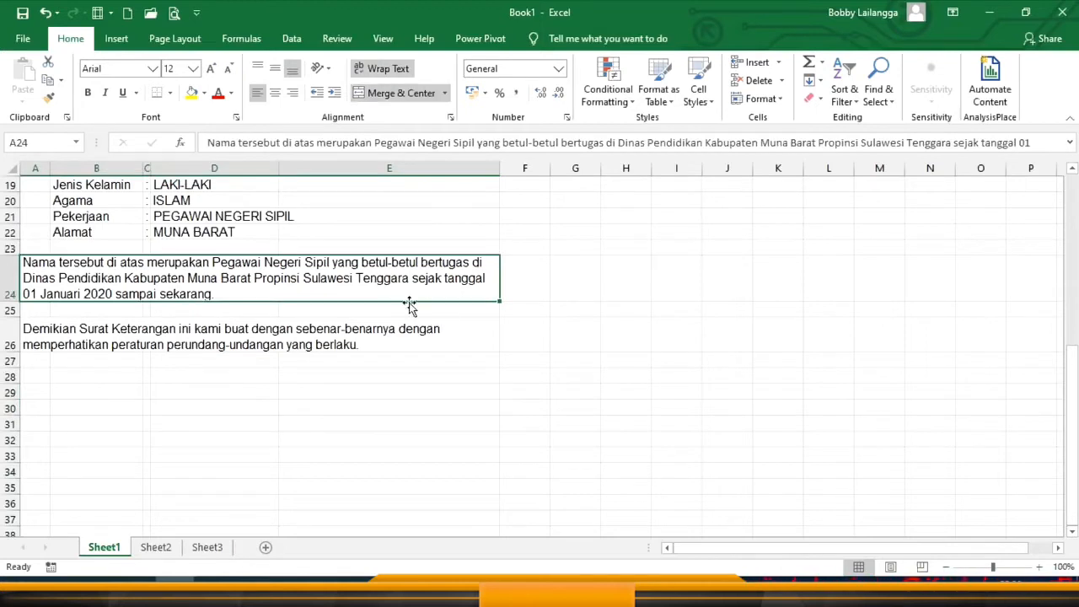
{"action": "left_click_drag", "start_coordinate": [407, 278], "coordinate": [411, 332]}
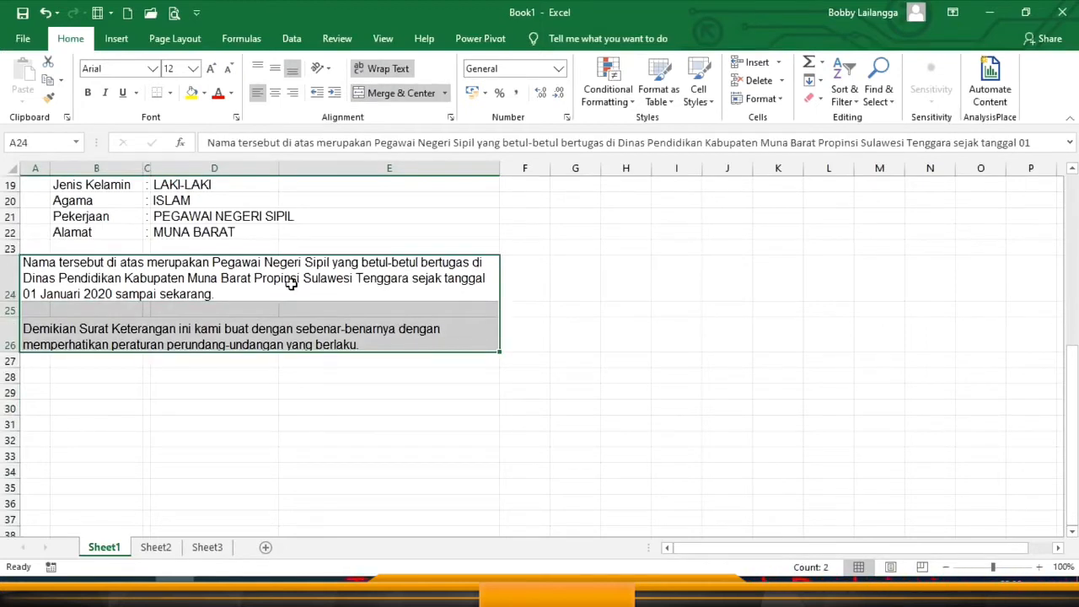
{"action": "right_click", "coordinate": [403, 280]}
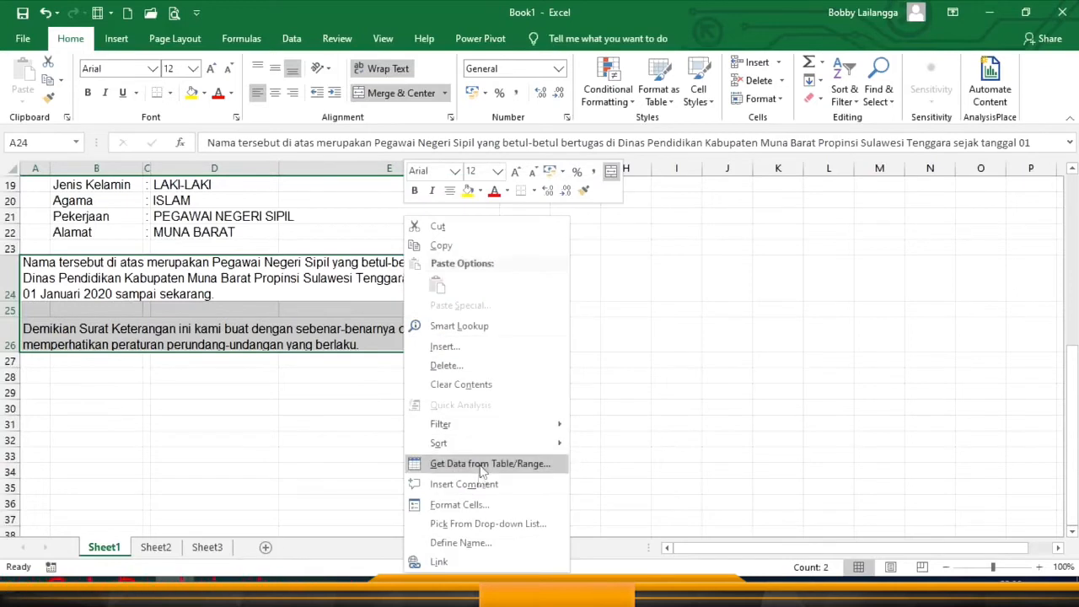
{"action": "left_click", "coordinate": [459, 504]}
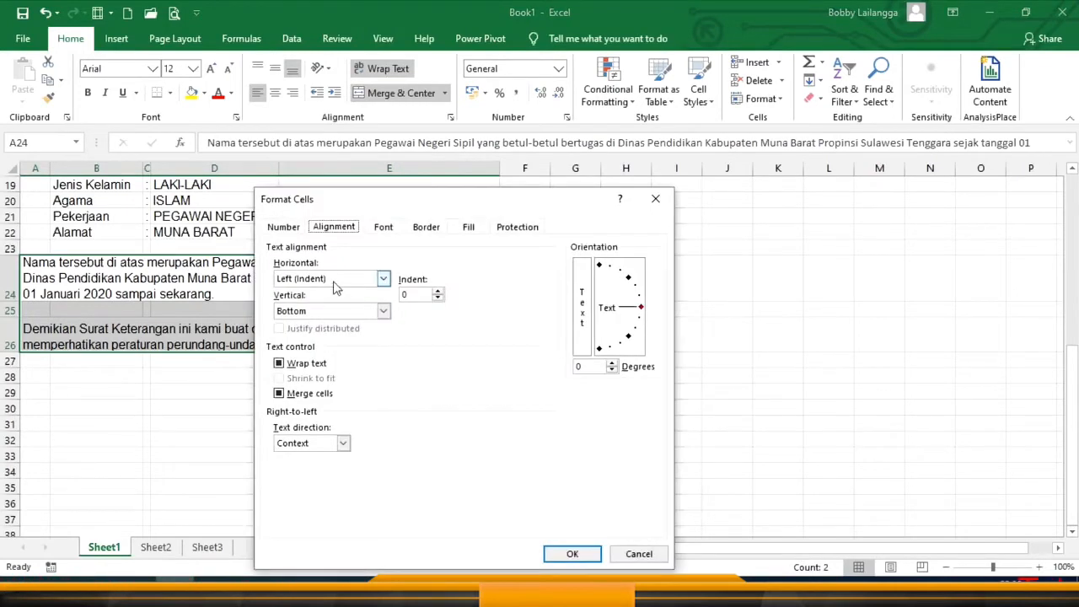
{"action": "left_click", "coordinate": [334, 287]}
{"action": "left_click", "coordinate": [311, 346]}
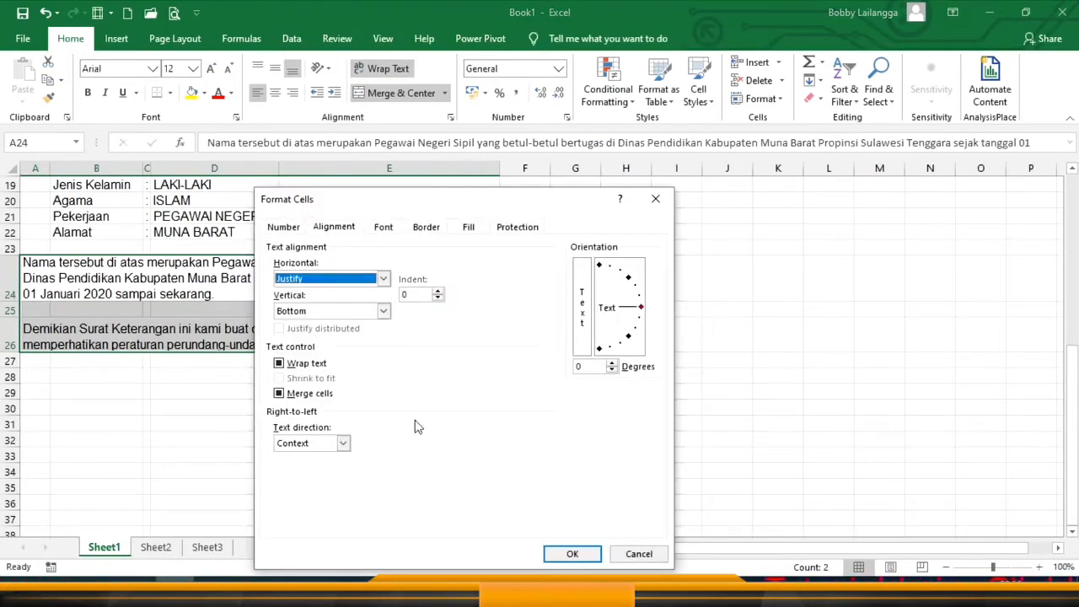
{"action": "left_click", "coordinate": [554, 555]}
{"action": "left_click", "coordinate": [427, 377]}
{"action": "left_click", "coordinate": [411, 281]}
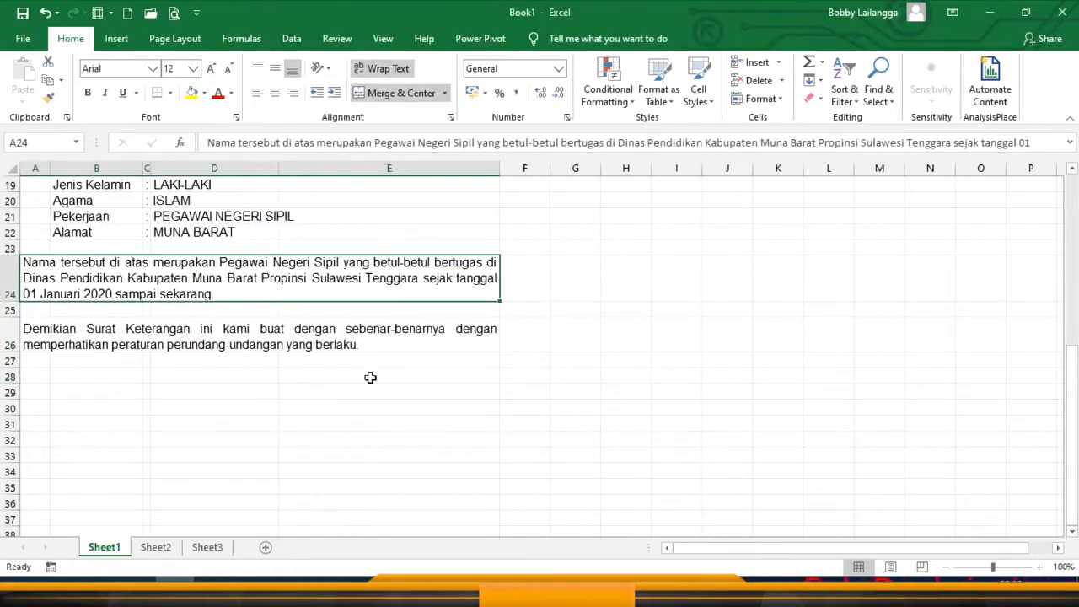
Enter the place and date line "Muna Barat, 21 Juni 2020" in E30 and move down to E32
{"action": "left_click", "coordinate": [308, 403]}
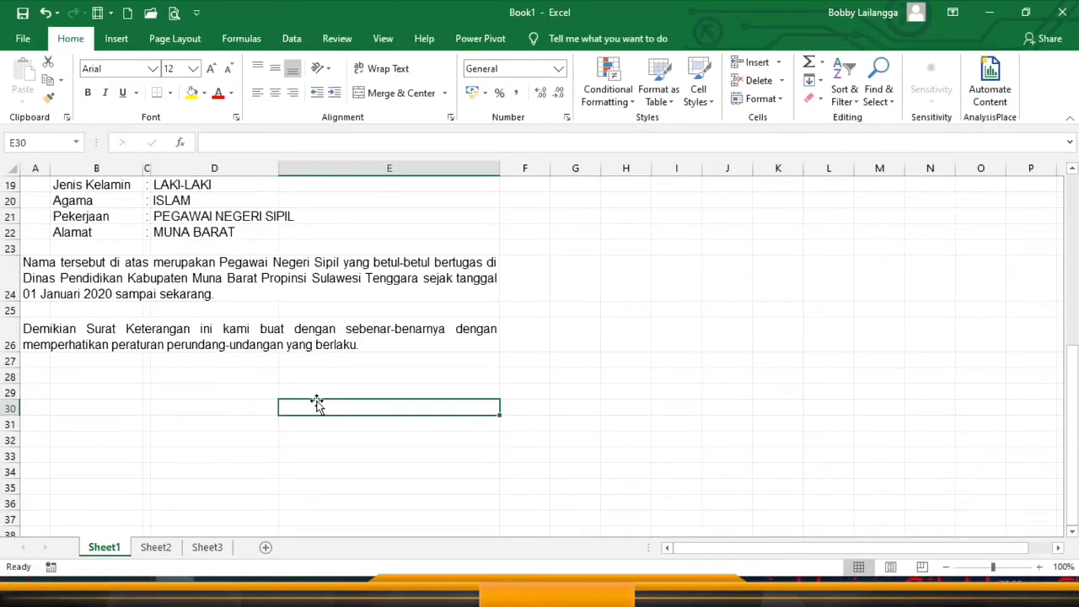
{"action": "type", "text": "Muna Barat,"}
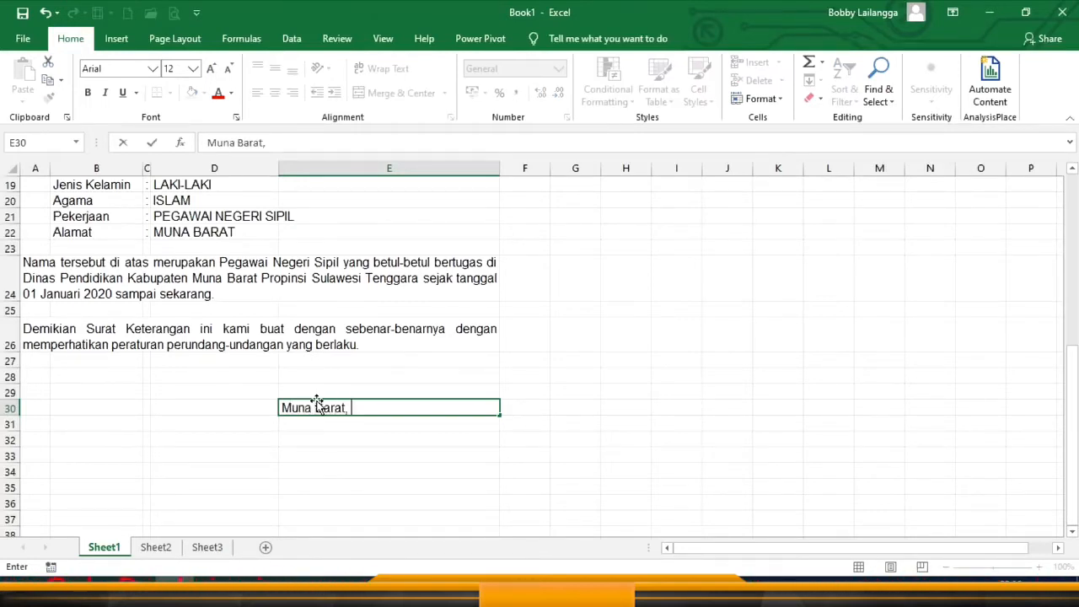
{"action": "type", "text": "21 Juni 2020"}
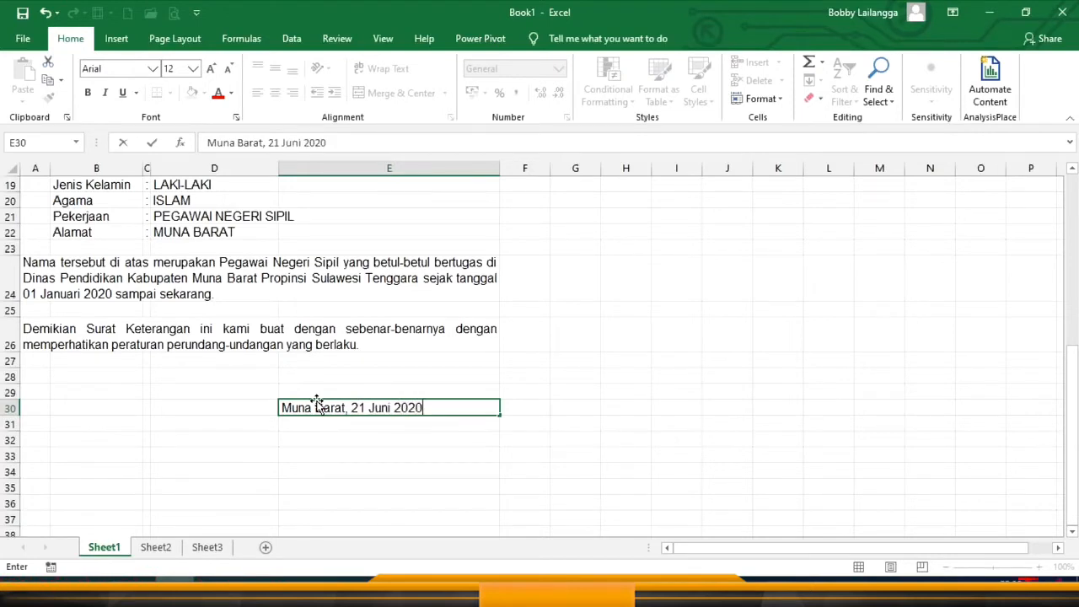
{"action": "key", "text": "Return"}
{"action": "key", "text": "Return"}
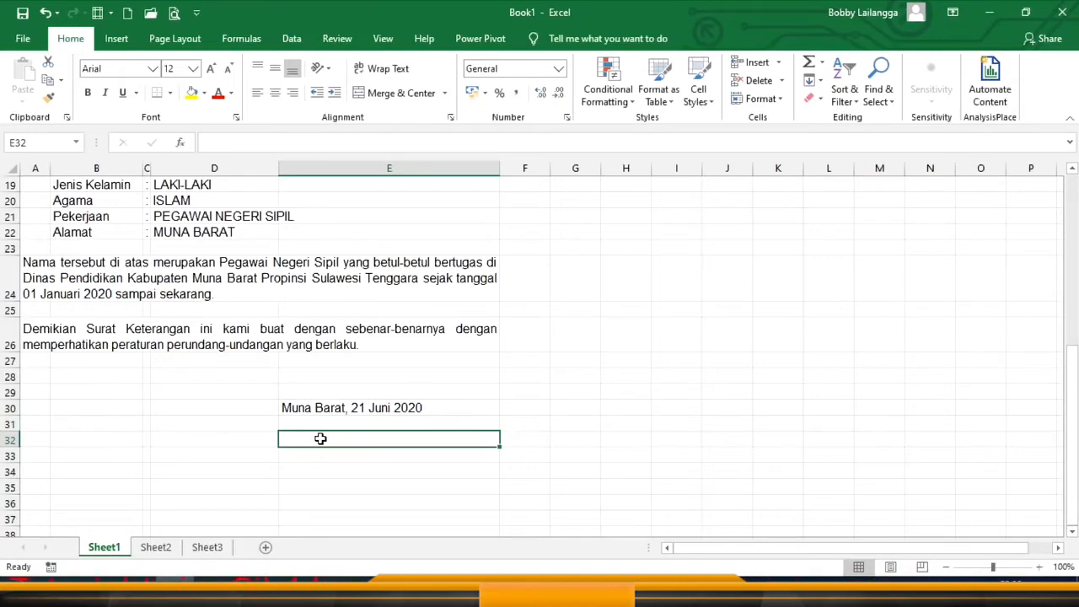
Link E32 to the signatory's position with the formula =D13
{"action": "type", "text": "="}
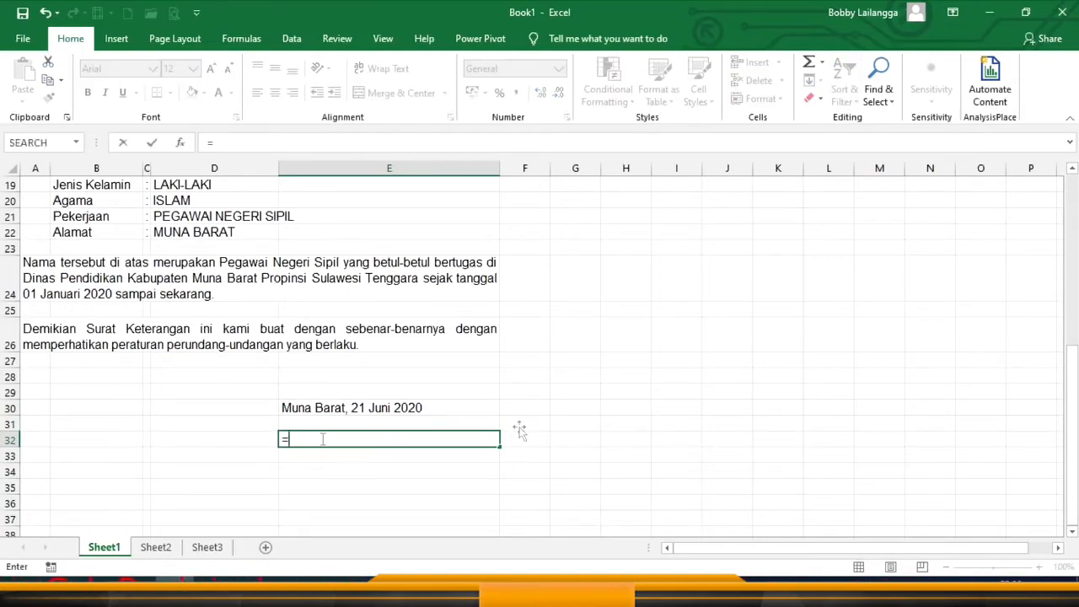
{"action": "scroll", "coordinate": [518, 429], "scroll_direction": "up", "scroll_amount": 4}
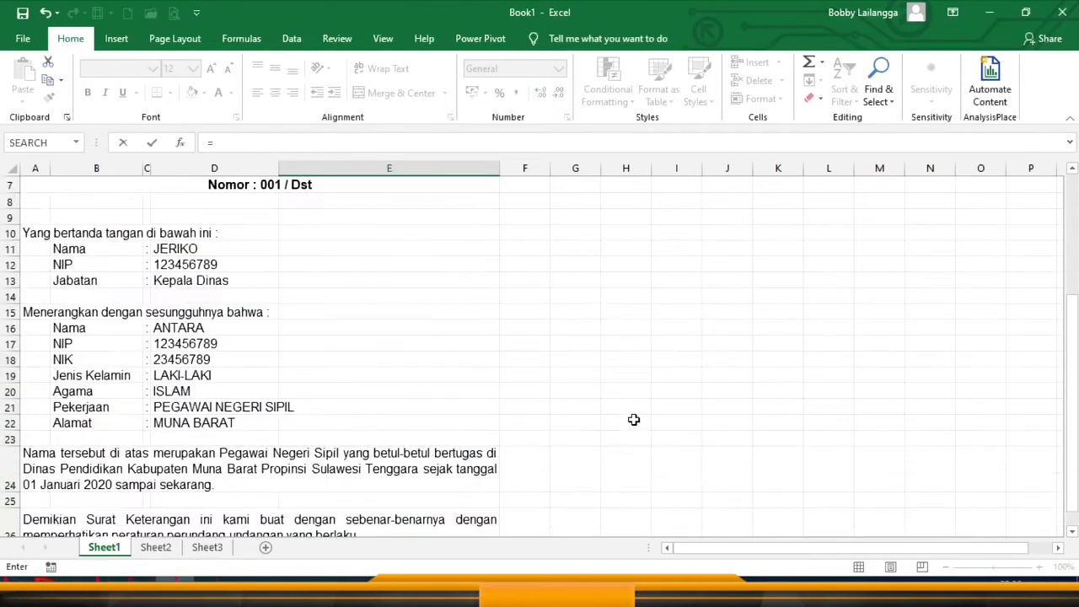
{"action": "left_click", "coordinate": [162, 281]}
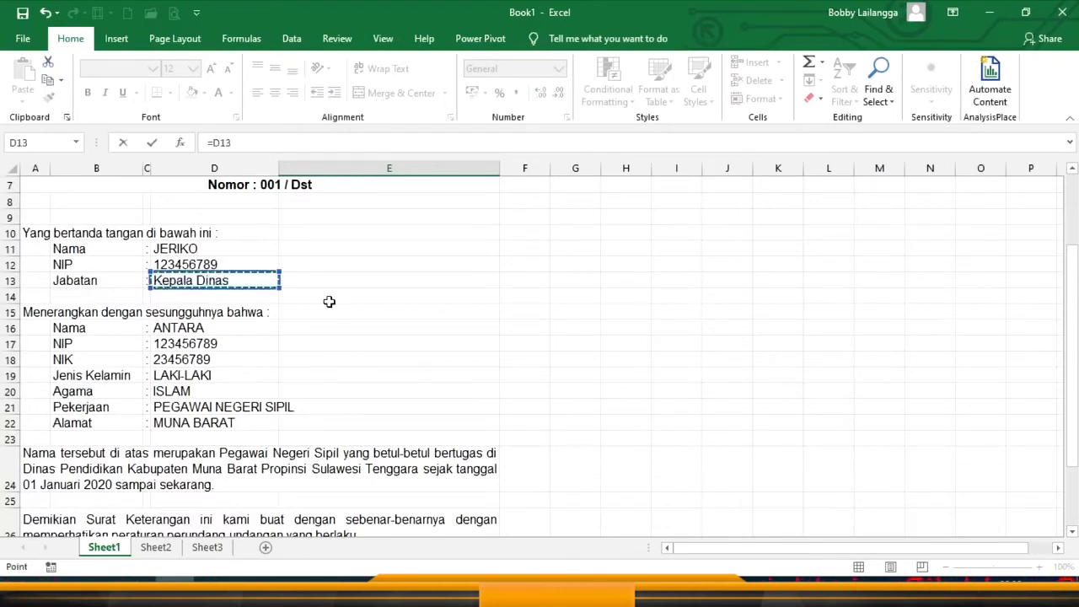
{"action": "key", "text": "Return"}
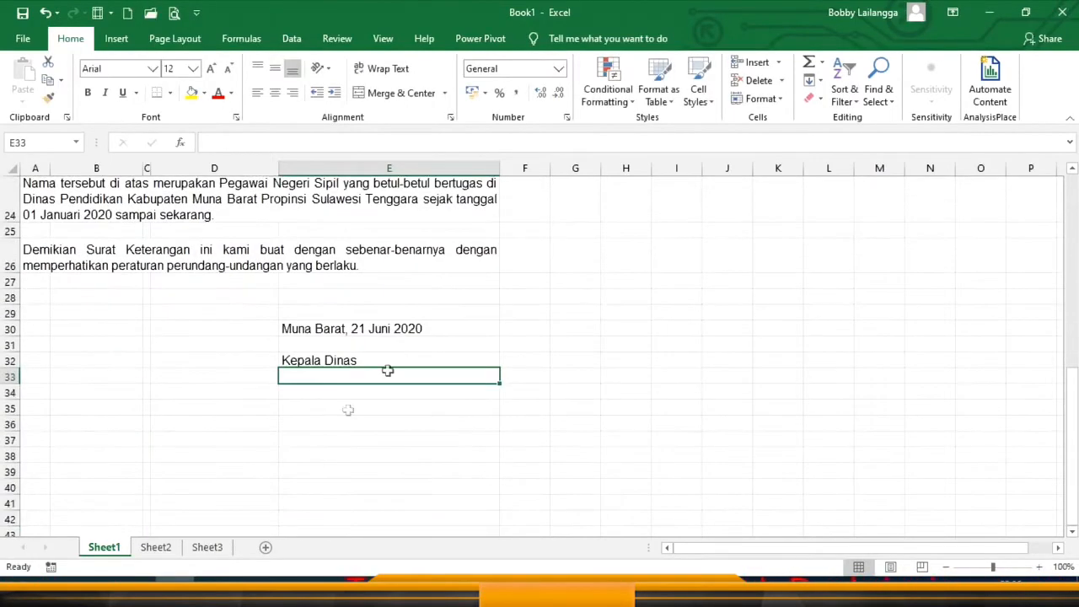
Link E37 to the signatory's name with the formula =D11, leaving blank rows for the signature
{"action": "left_click", "coordinate": [303, 440]}
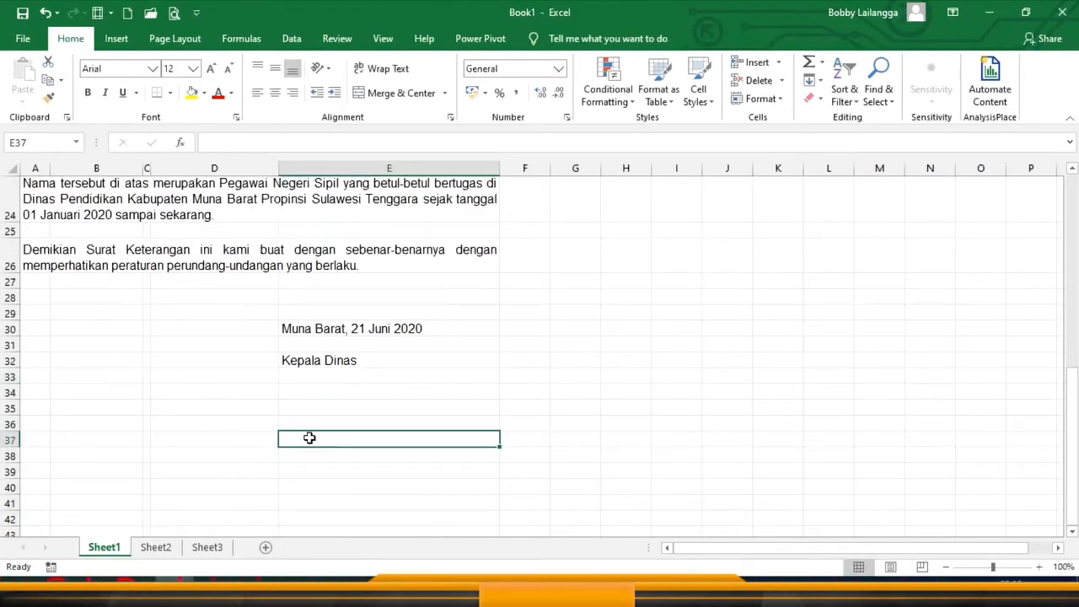
{"action": "type", "text": "="}
{"action": "scroll", "coordinate": [308, 436], "scroll_direction": "up", "scroll_amount": 5}
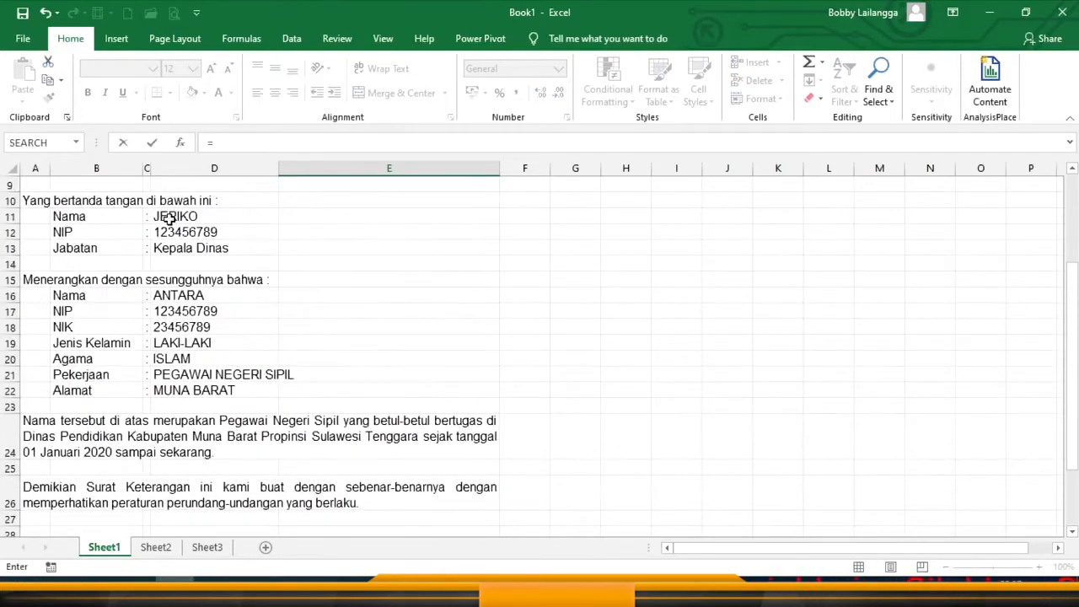
{"action": "left_click", "coordinate": [170, 217]}
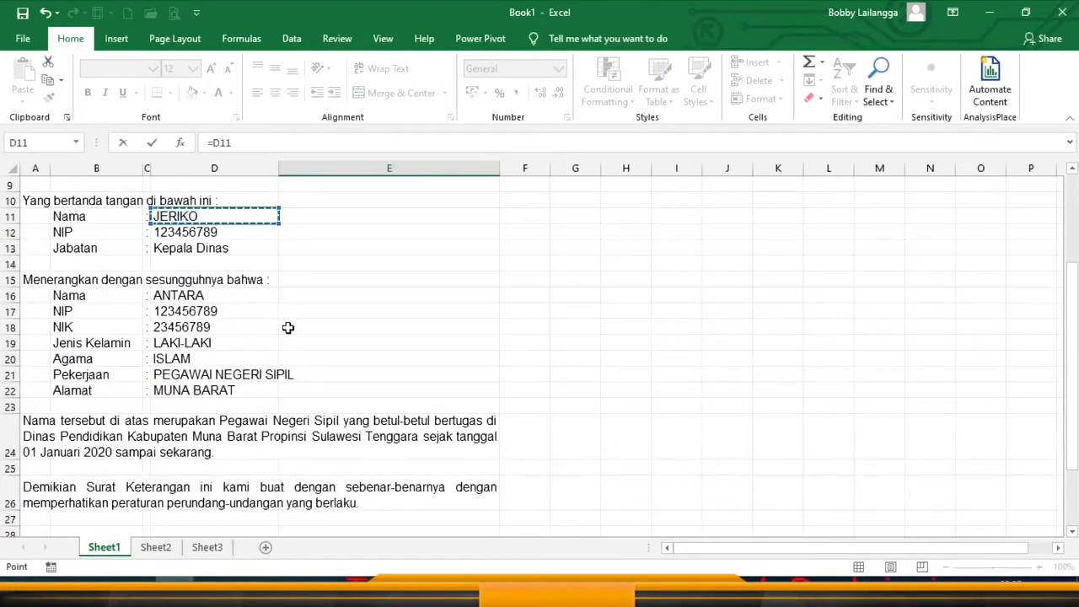
{"action": "key", "text": "Return"}
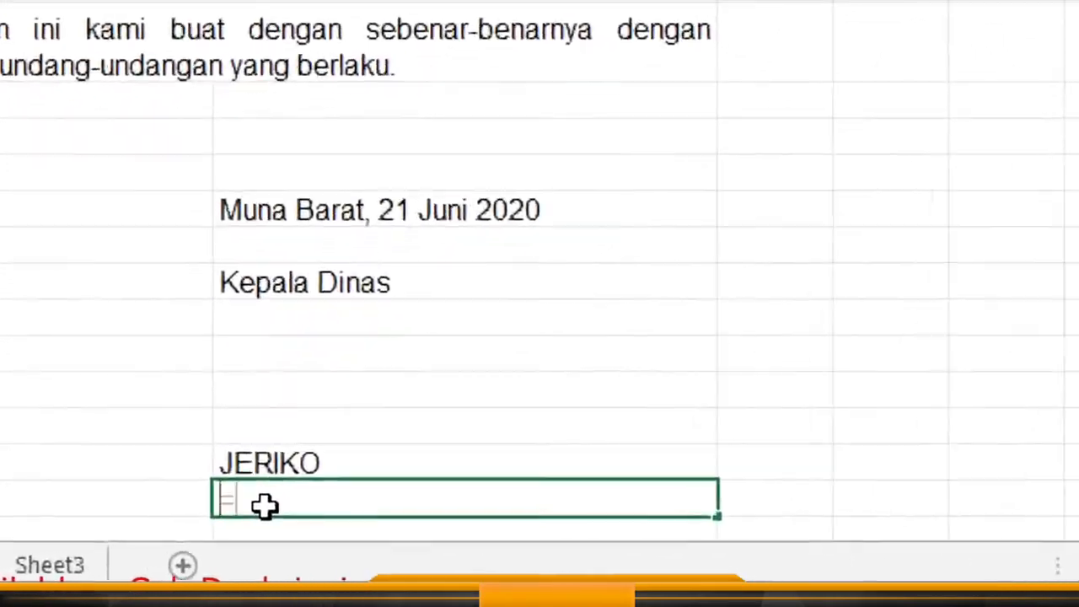
Enter the formula ="NIP. "&D12 in E38 to join the NIP label with the signatory's number
{"action": "type", "text": "\""}
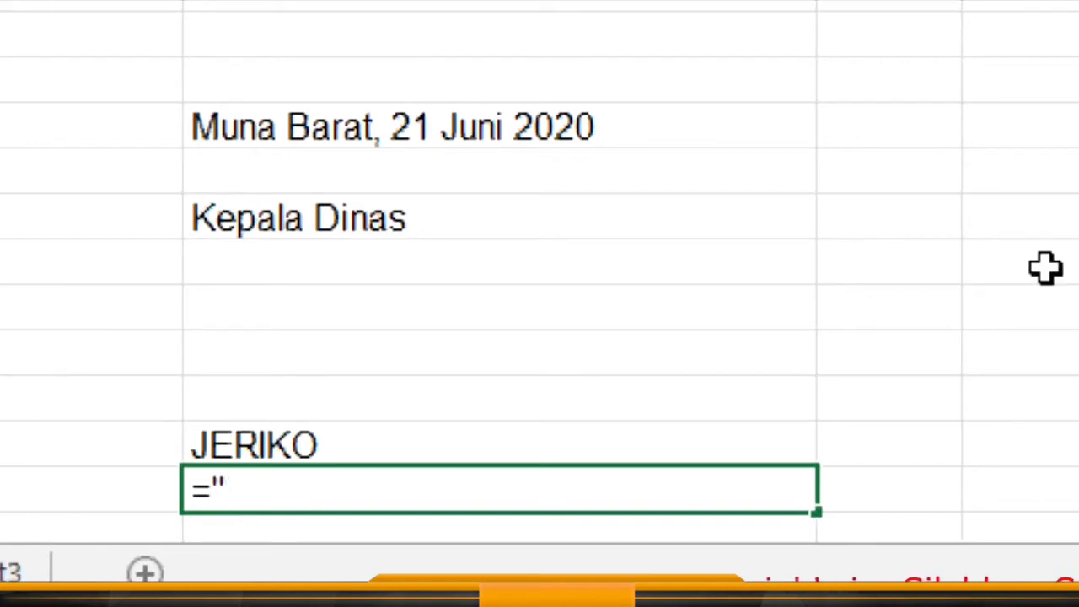
{"action": "type", "text": "NIP. "}
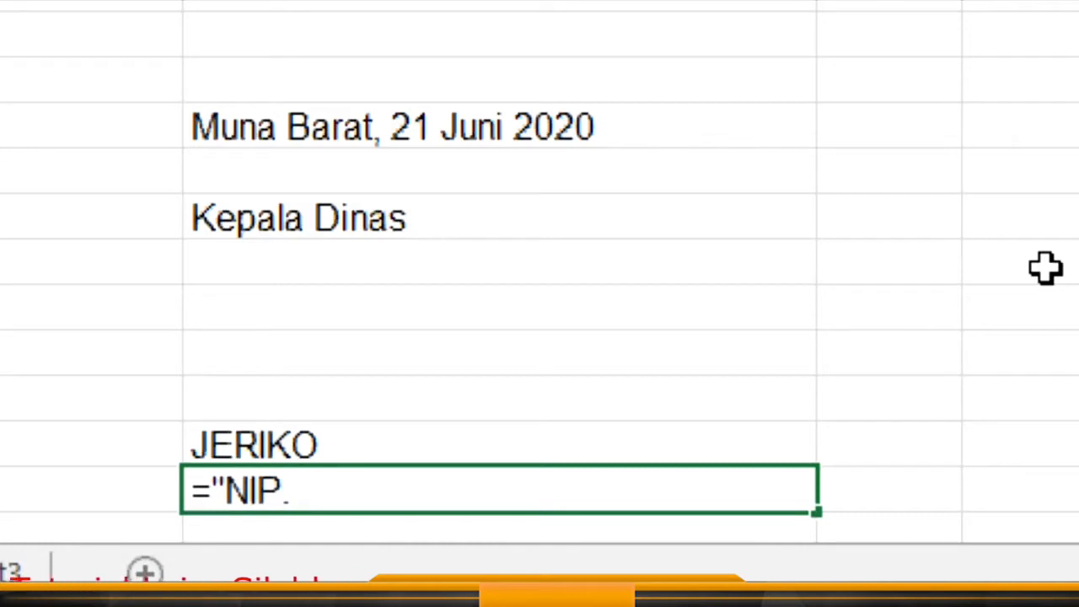
{"action": "type", "text": "\""}
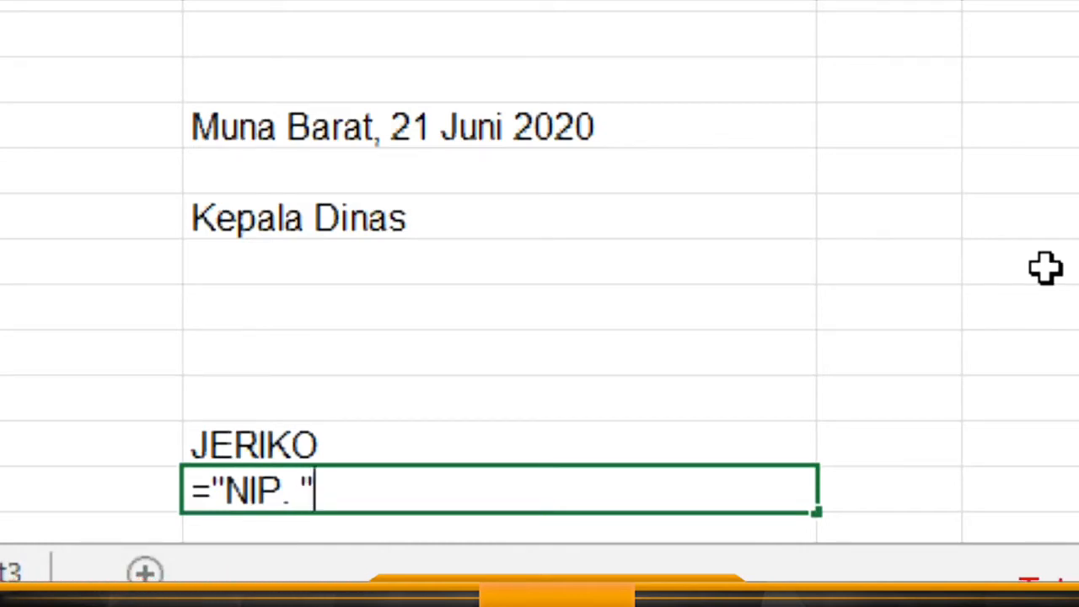
{"action": "type", "text": "&"}
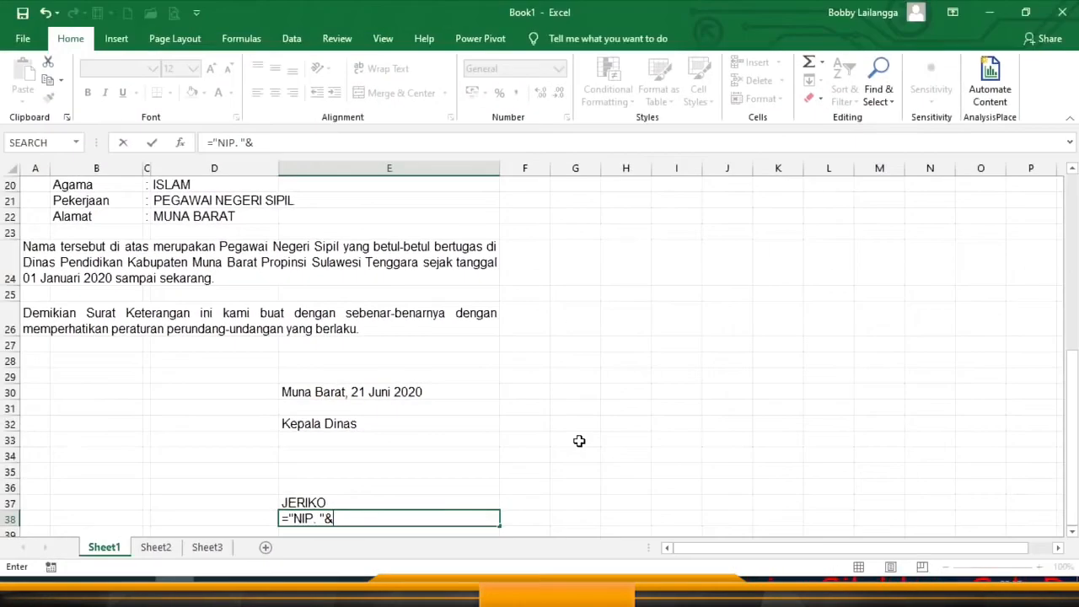
{"action": "scroll", "coordinate": [241, 301], "scroll_direction": "up", "scroll_amount": 5}
{"action": "left_click", "coordinate": [182, 298]}
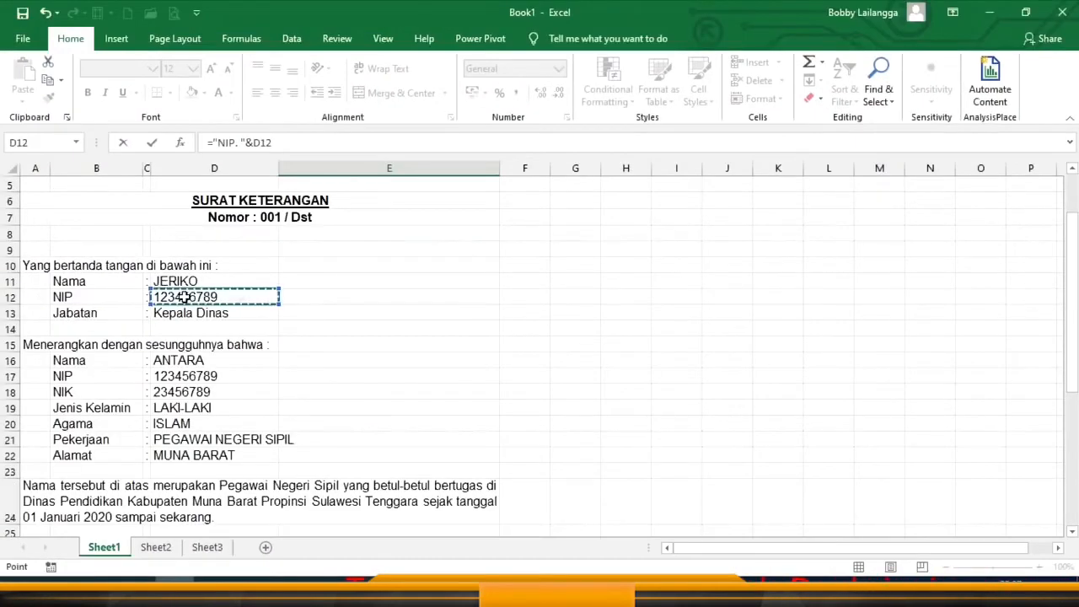
{"action": "scroll", "coordinate": [635, 330], "scroll_direction": "down", "scroll_amount": 2}
{"action": "scroll", "coordinate": [635, 330], "scroll_direction": "down", "scroll_amount": 2}
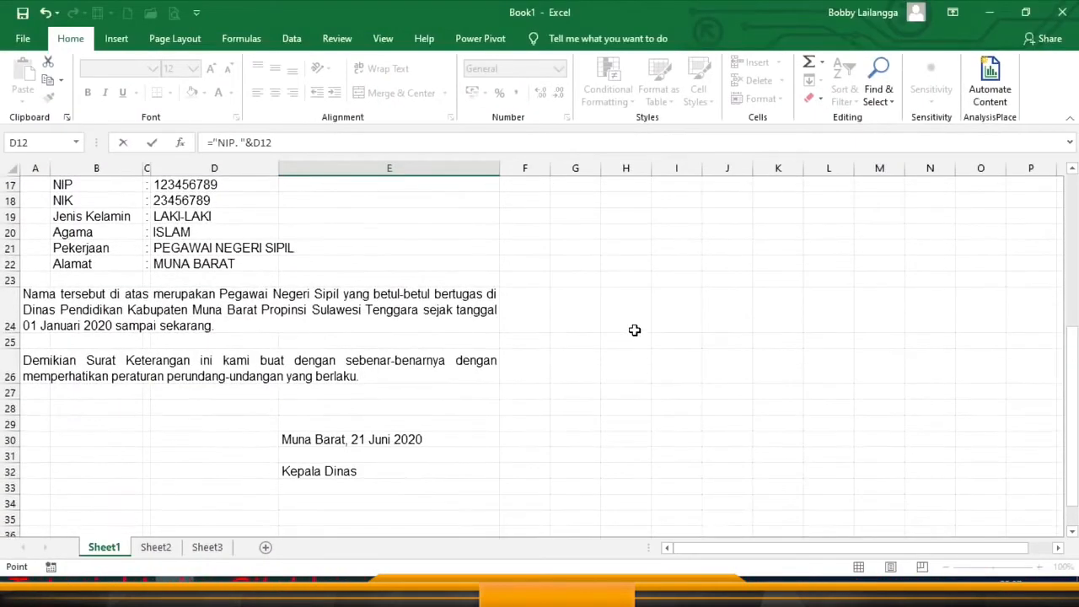
{"action": "scroll", "coordinate": [635, 330], "scroll_direction": "down", "scroll_amount": 2}
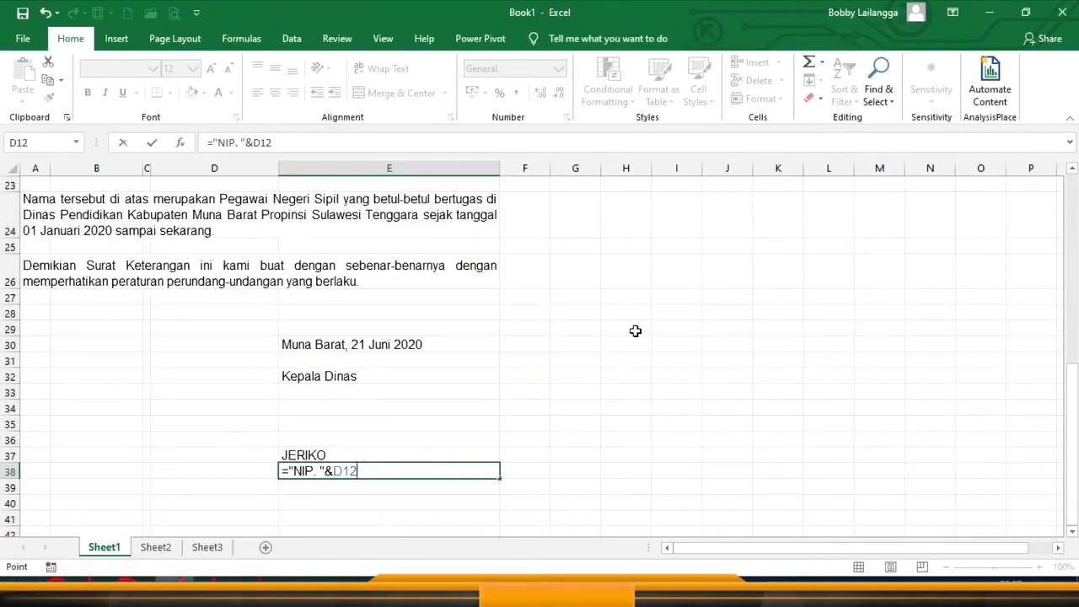
{"action": "key", "text": "Return"}
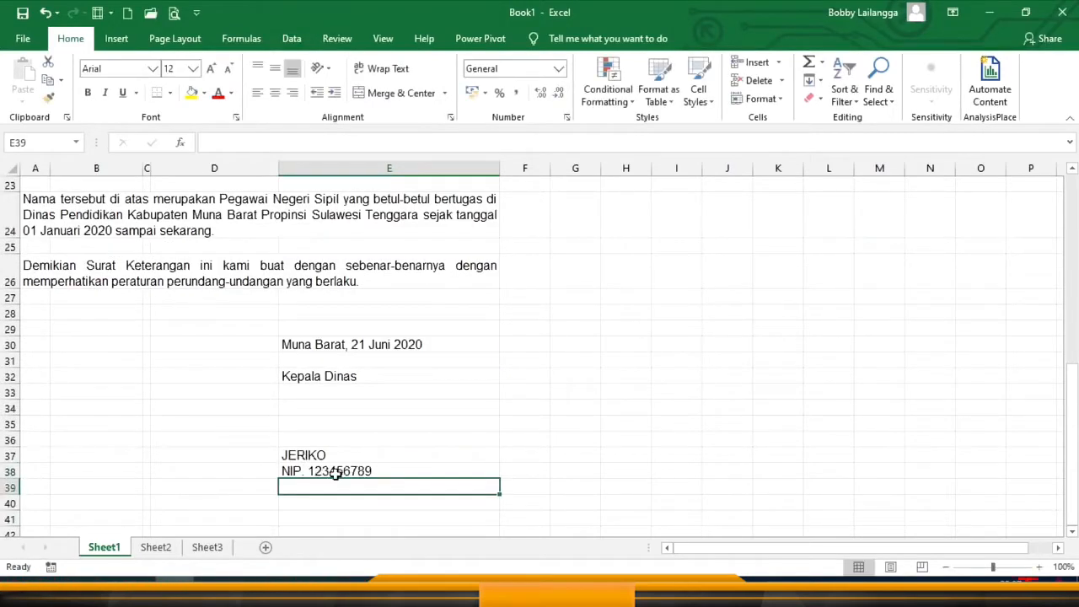
Compare the NIP formula in E38 with its source cell D12
{"action": "left_click", "coordinate": [340, 474]}
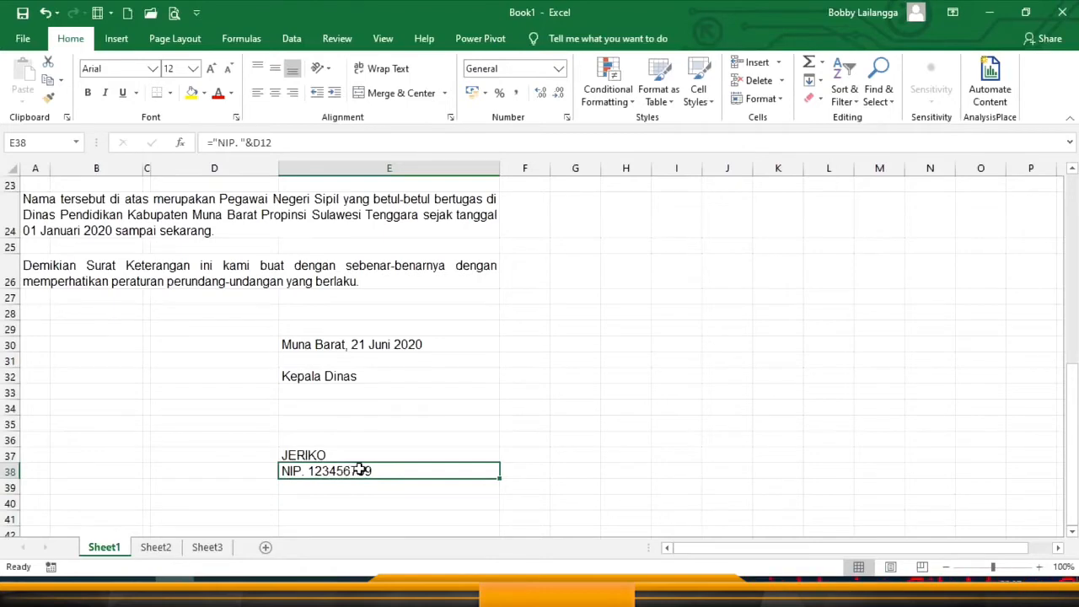
{"action": "scroll", "coordinate": [366, 379], "scroll_direction": "up", "scroll_amount": 5}
{"action": "left_click", "coordinate": [169, 247]}
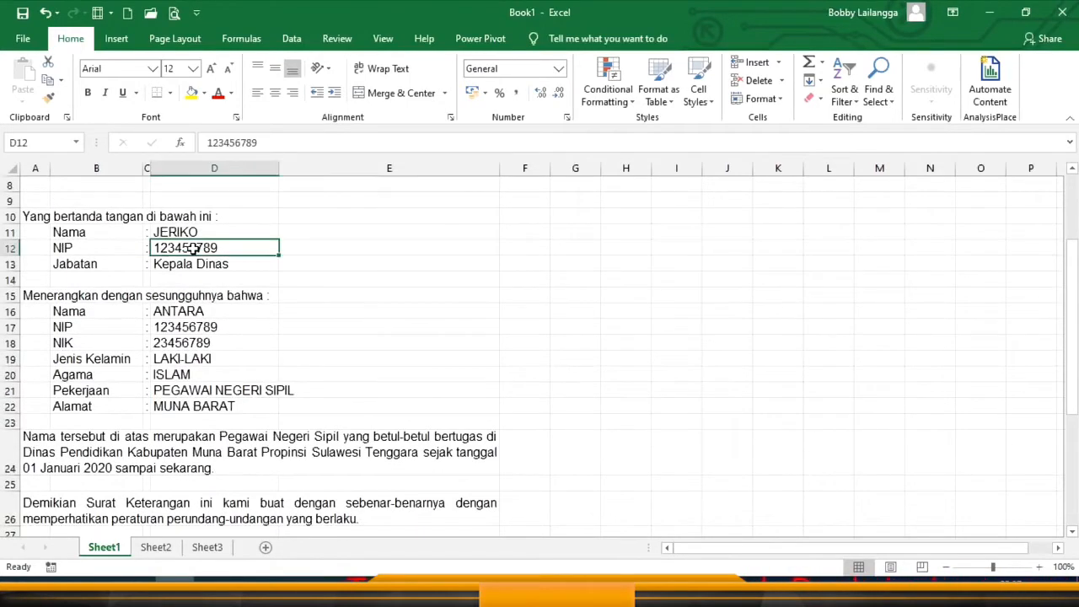
{"action": "scroll", "coordinate": [413, 343], "scroll_direction": "down", "scroll_amount": 2}
{"action": "scroll", "coordinate": [413, 346], "scroll_direction": "down", "scroll_amount": 2}
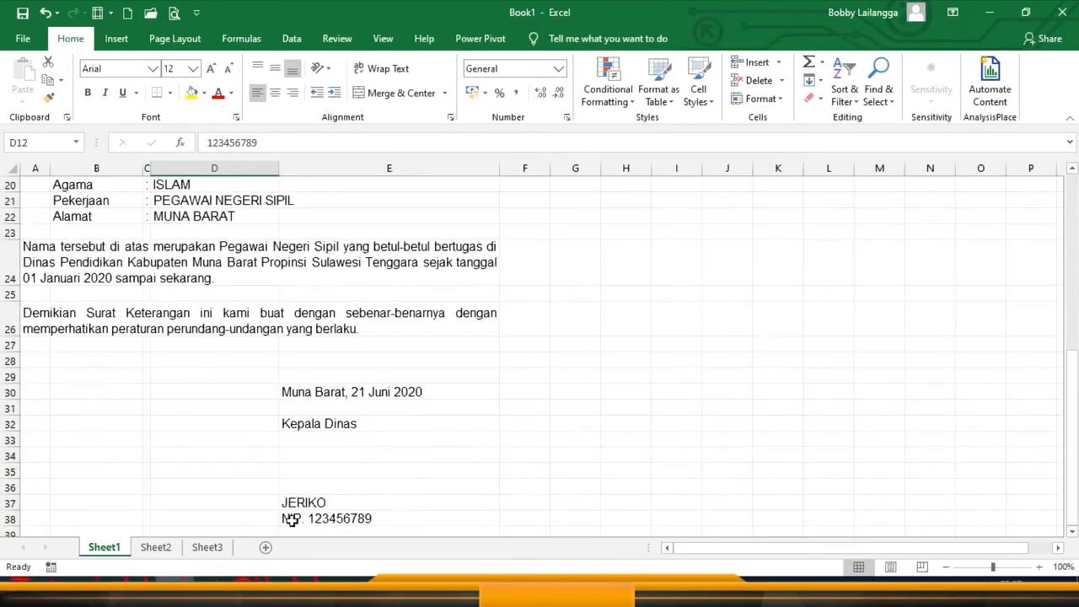
{"action": "left_click", "coordinate": [299, 519]}
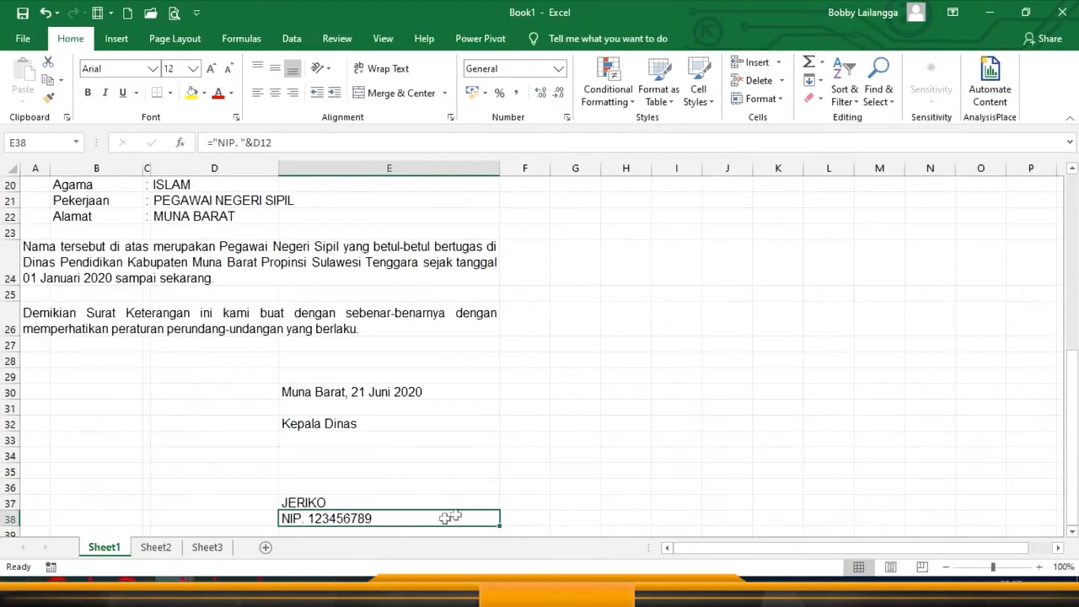
Make the signatory's name in E37 bold and underlined, and the NIP line in E38 bold
{"action": "left_click", "coordinate": [310, 504]}
{"action": "left_click", "coordinate": [90, 93]}
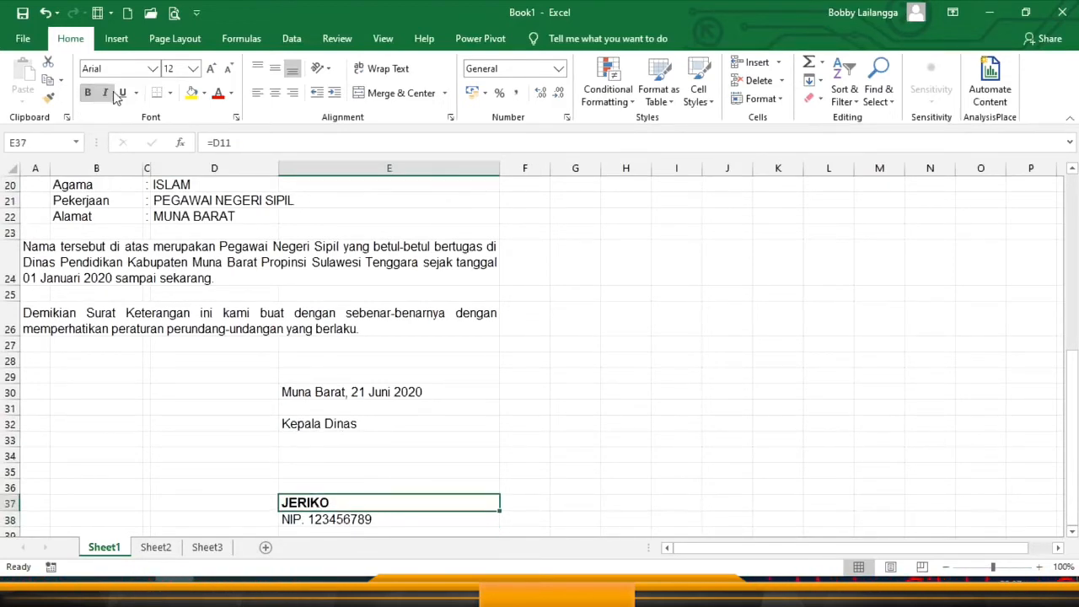
{"action": "left_click", "coordinate": [339, 519]}
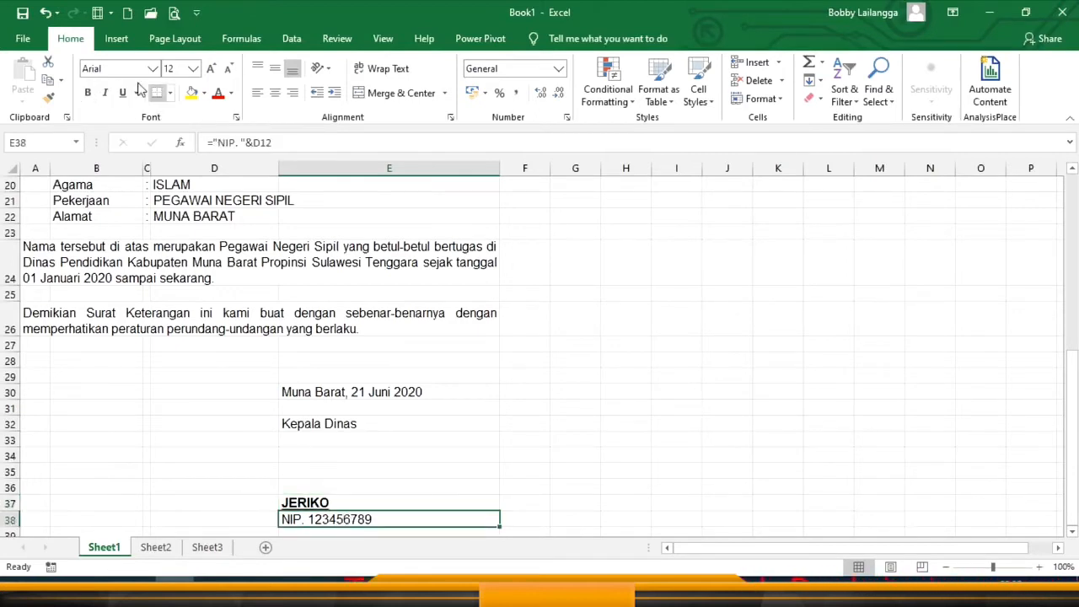
{"action": "left_click", "coordinate": [88, 93]}
{"action": "left_click", "coordinate": [384, 469]}
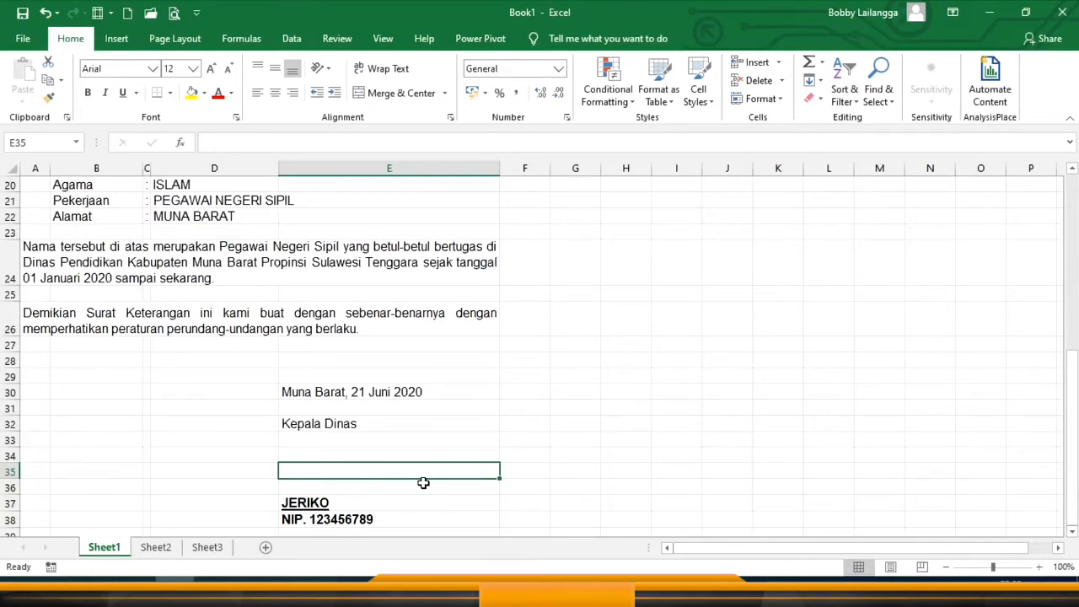
Insert the picture Lambang_Kabupaten_Muna_Barat from the D:\YT\gambar folder on this device at cell A1
{"action": "scroll", "coordinate": [423, 482], "scroll_direction": "up", "scroll_amount": 6}
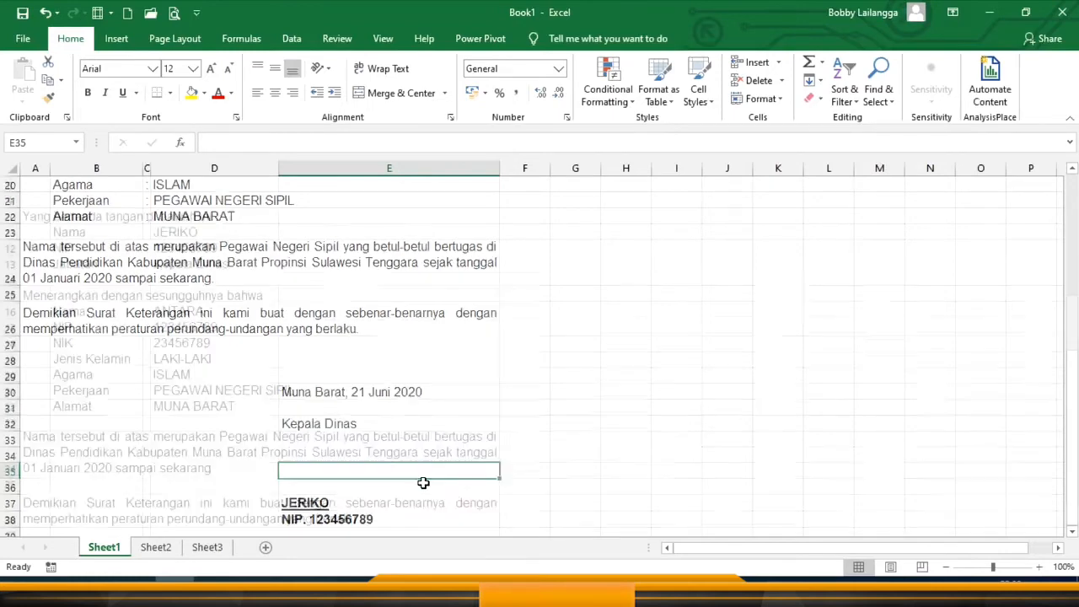
{"action": "left_click", "coordinate": [34, 182]}
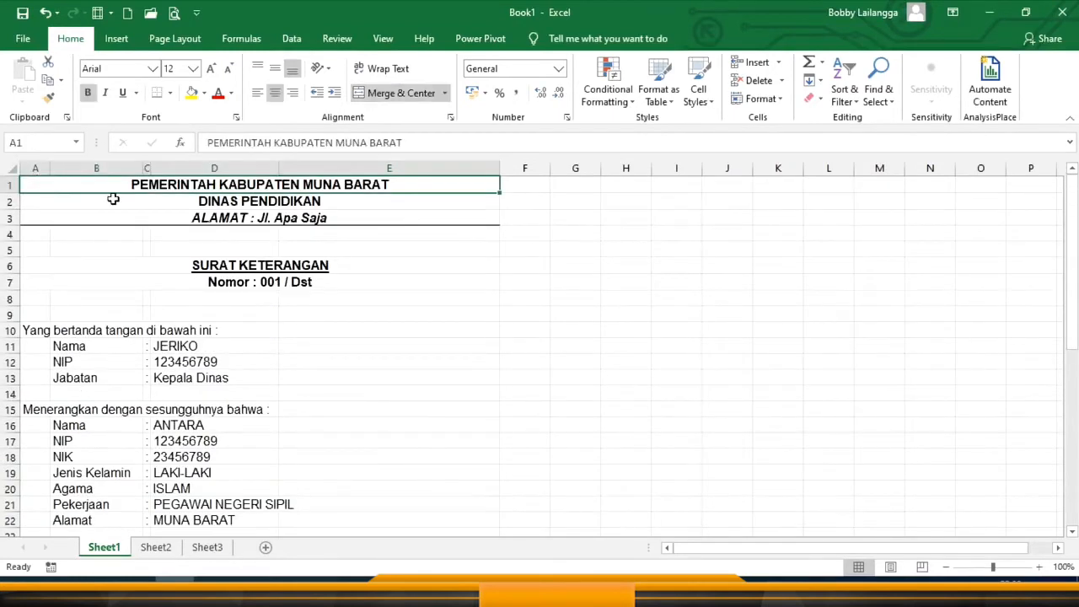
{"action": "left_click", "coordinate": [116, 43]}
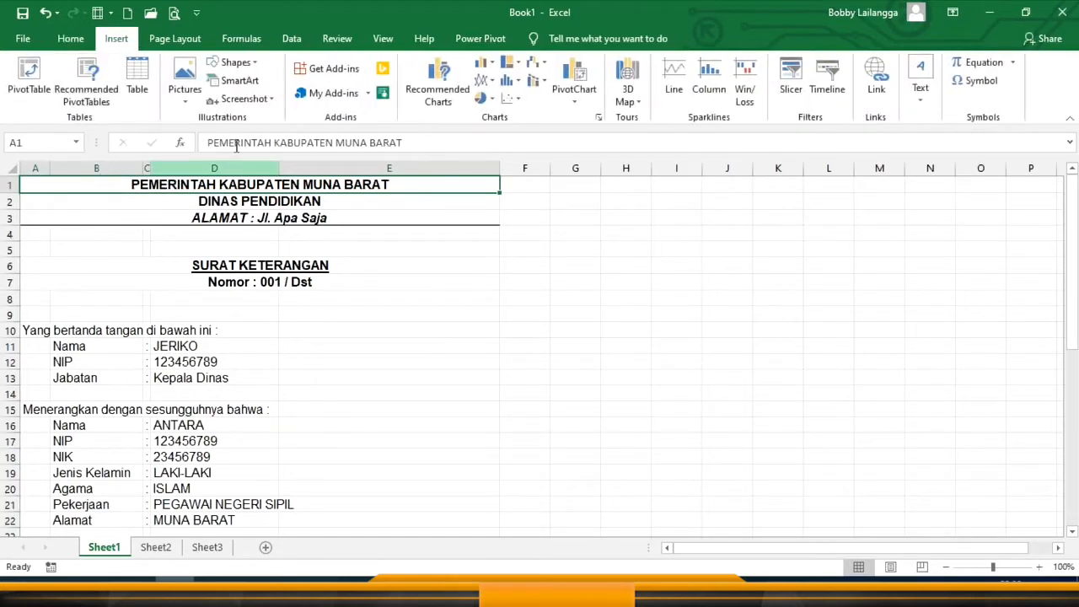
{"action": "left_click", "coordinate": [185, 85]}
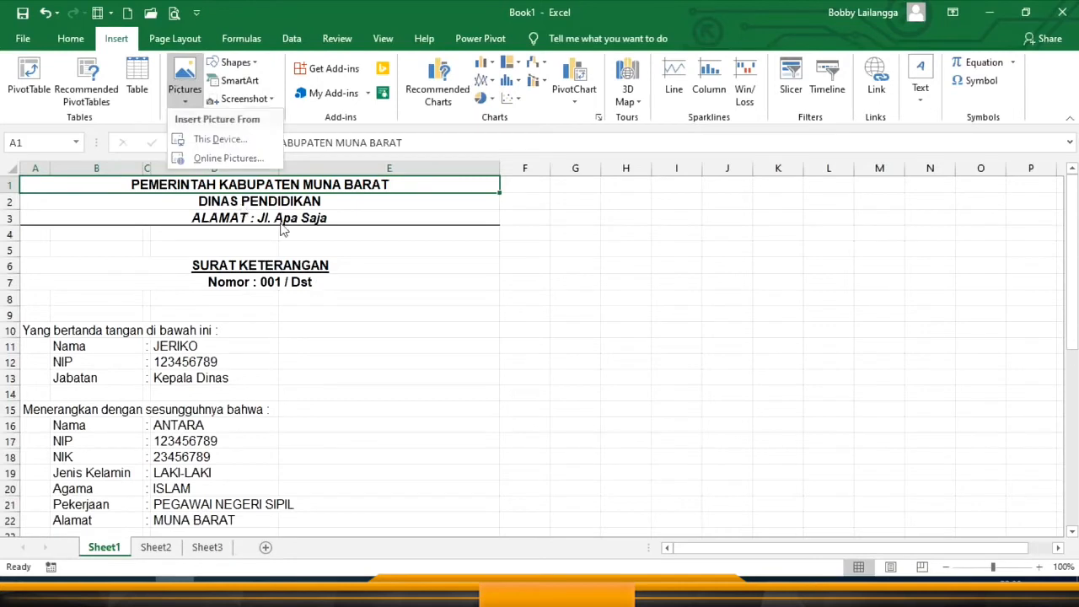
{"action": "left_click", "coordinate": [215, 142]}
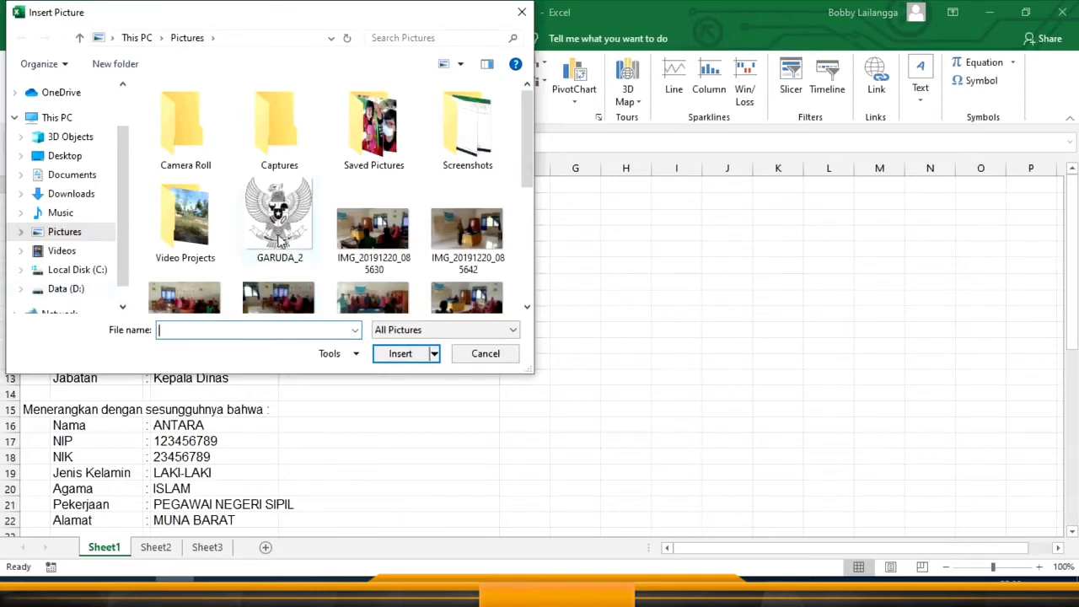
{"action": "left_click", "coordinate": [62, 290]}
{"action": "scroll", "coordinate": [358, 249], "scroll_direction": "down", "scroll_amount": 3}
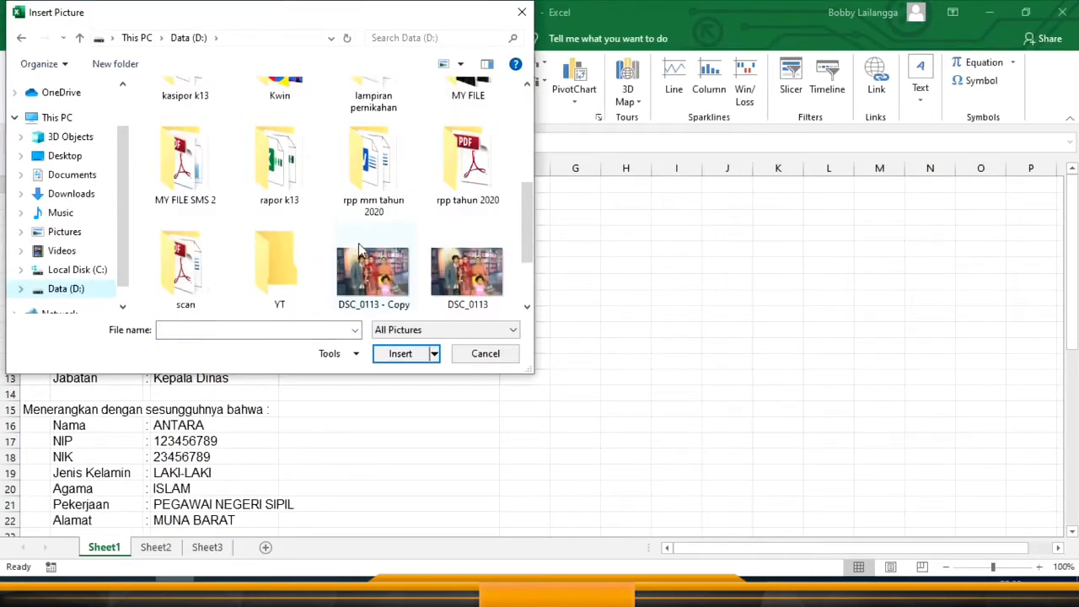
{"action": "double_click", "coordinate": [307, 253]}
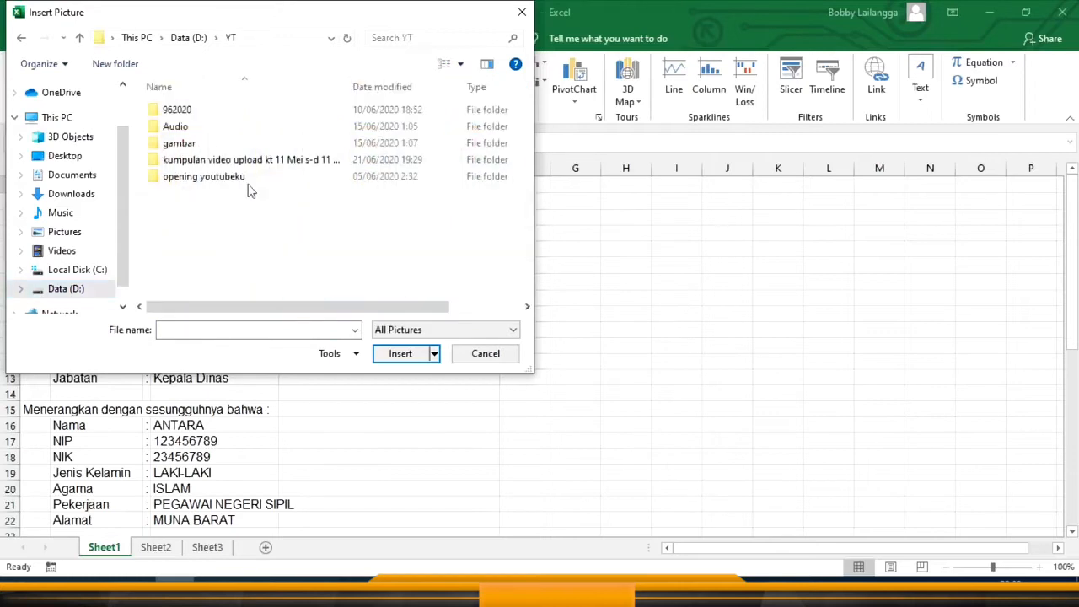
{"action": "double_click", "coordinate": [179, 142]}
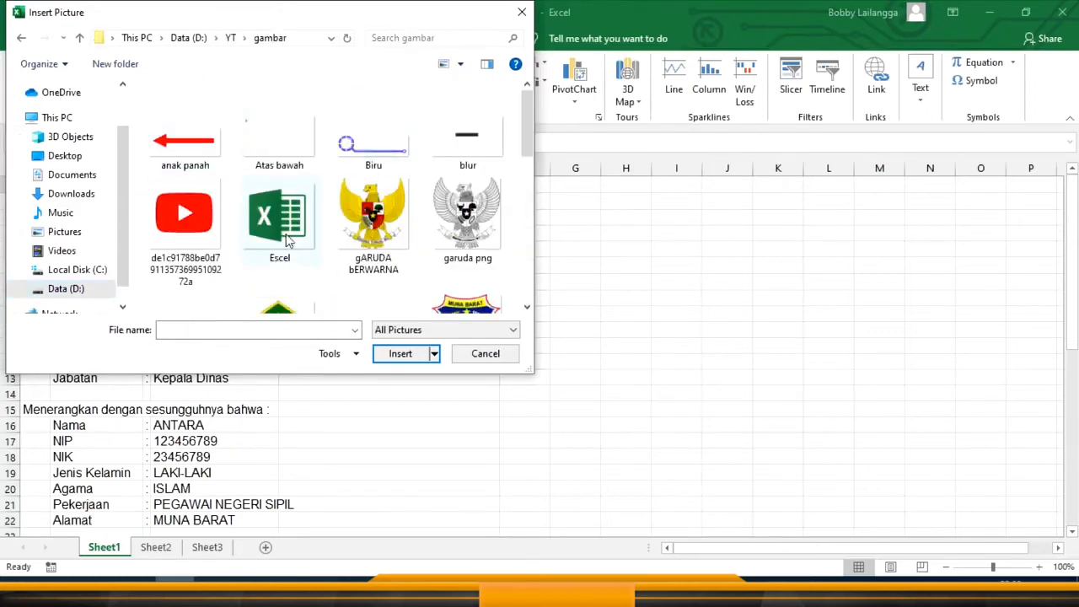
{"action": "scroll", "coordinate": [301, 239], "scroll_direction": "down", "scroll_amount": 2}
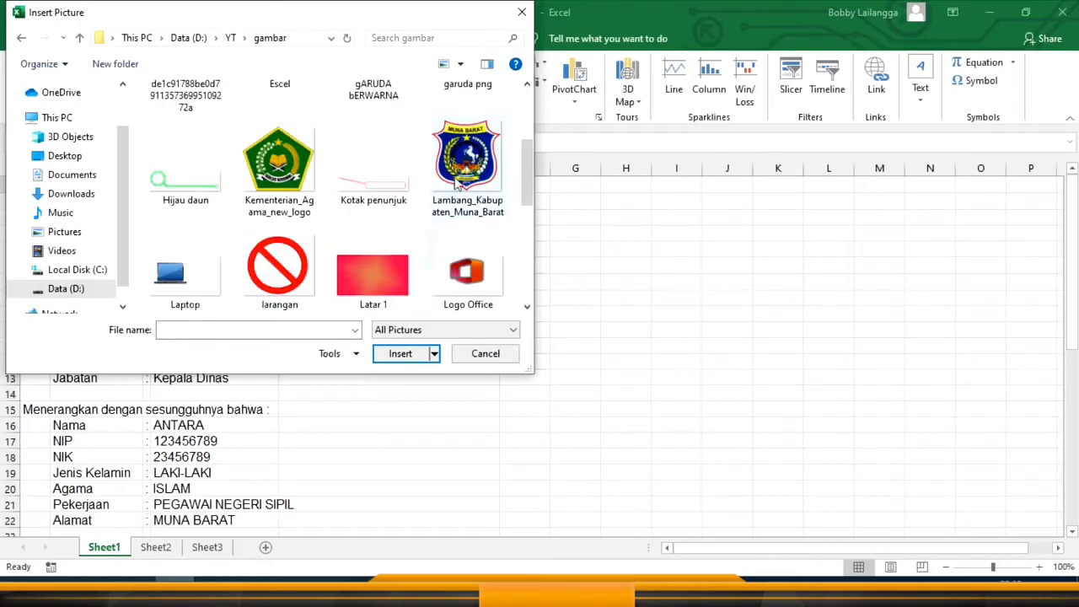
{"action": "left_click", "coordinate": [467, 164]}
{"action": "left_click", "coordinate": [418, 355]}
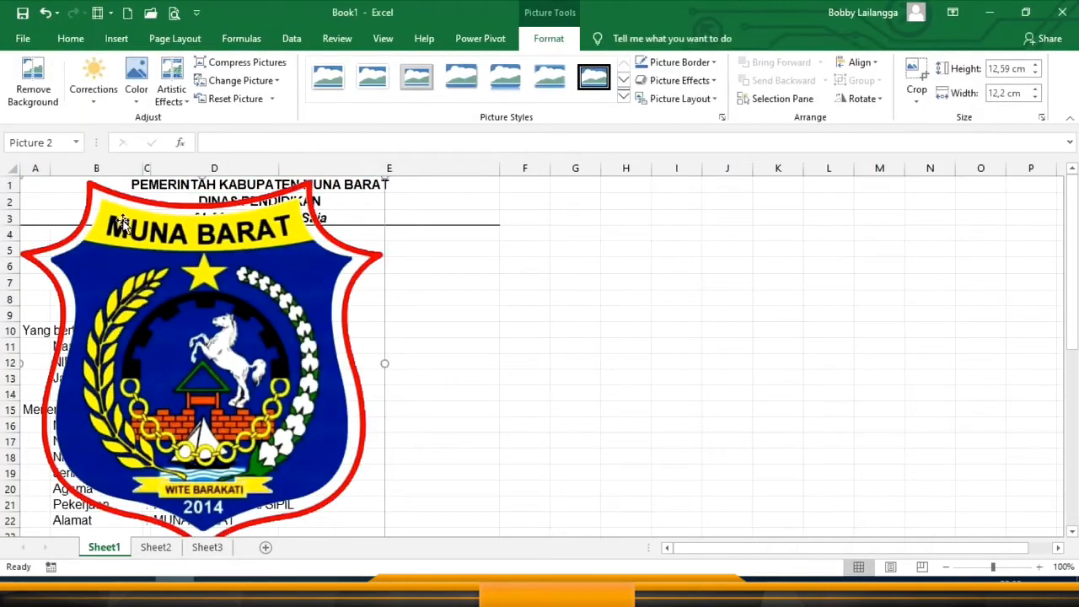
Shrink the inserted Muna Barat emblem proportionally so it fits beside the letterhead in rows 1 to 3
{"action": "scroll", "coordinate": [292, 318], "scroll_direction": "down", "scroll_amount": 2}
{"action": "left_click_drag", "start_coordinate": [386, 455], "coordinate": [158, 220]}
{"action": "scroll", "coordinate": [168, 321], "scroll_direction": "up", "scroll_amount": 2}
{"action": "left_click_drag", "start_coordinate": [158, 315], "coordinate": [67, 222]}
{"action": "left_click", "coordinate": [155, 285]}
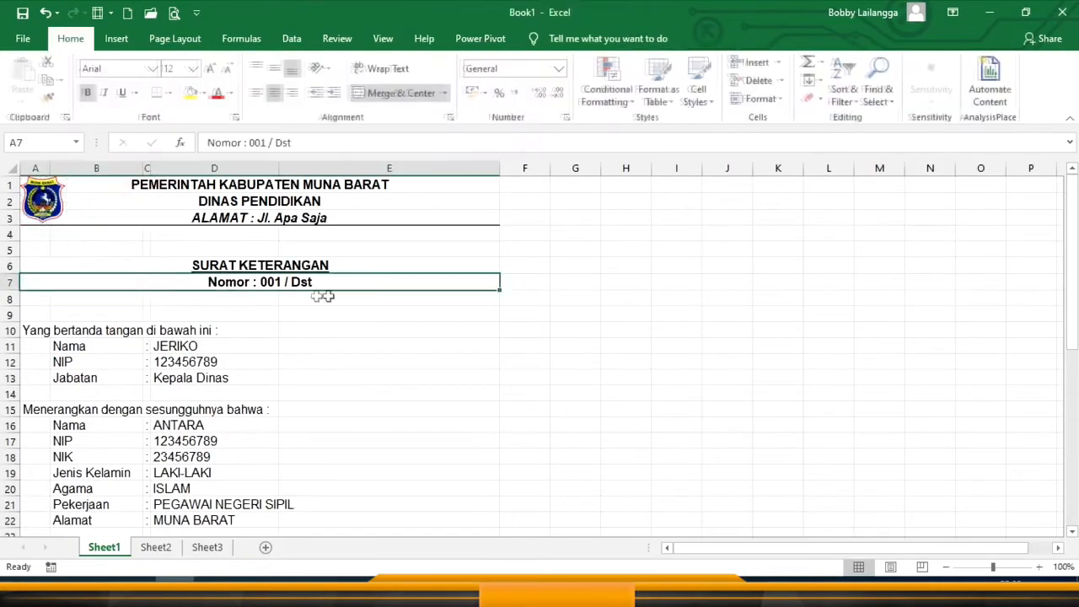
{"action": "left_click", "coordinate": [149, 200]}
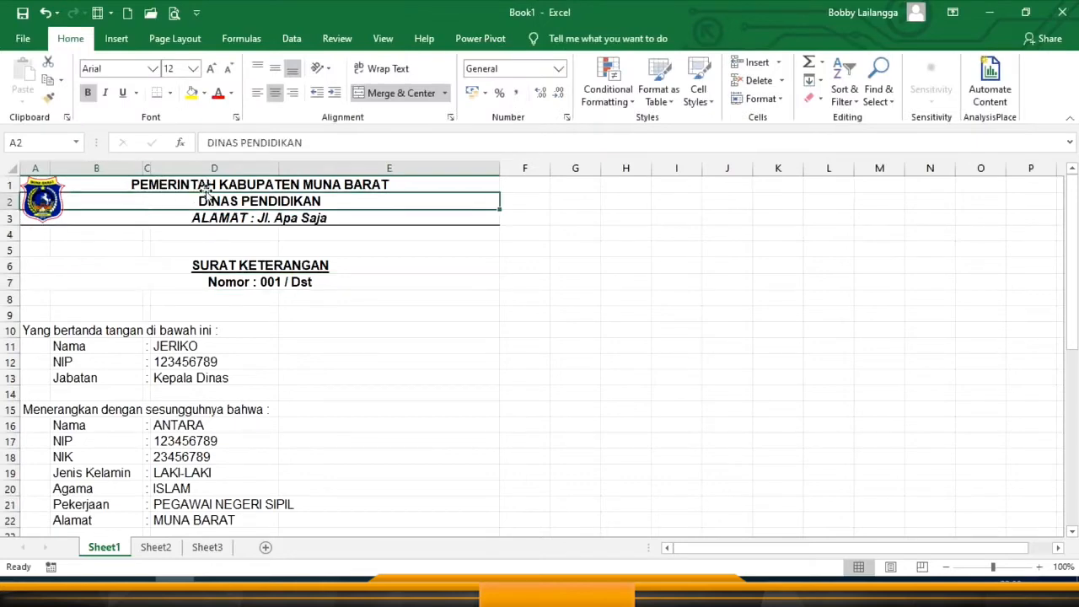
Review the finished letter down to the signature block and check its print preview
{"action": "scroll", "coordinate": [334, 290], "scroll_direction": "down", "scroll_amount": 3}
{"action": "scroll", "coordinate": [335, 290], "scroll_direction": "down", "scroll_amount": 4}
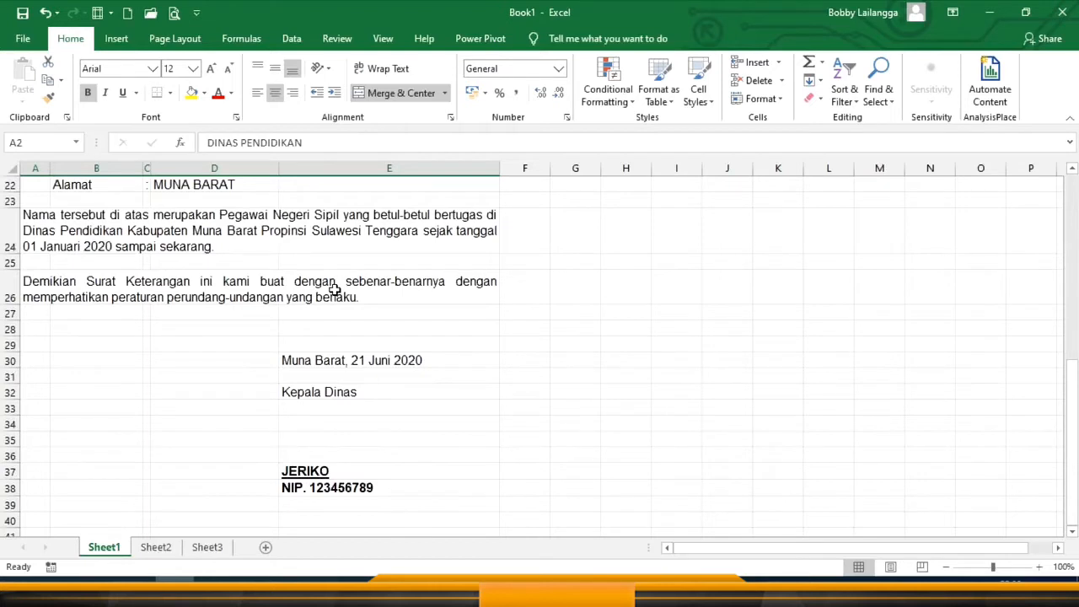
{"action": "key", "text": "ctrl+p"}
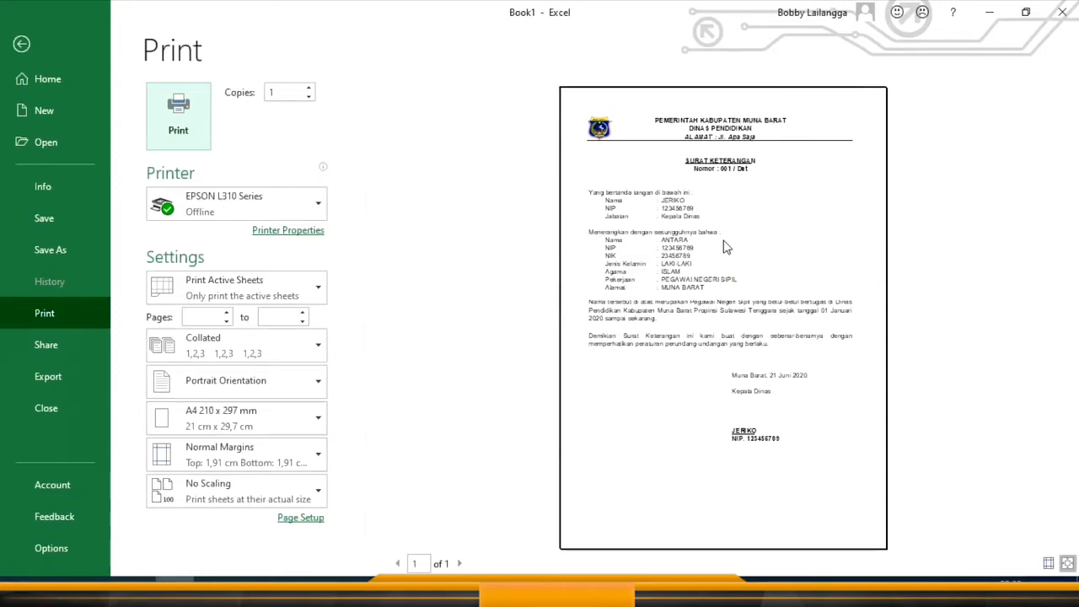
{"action": "key", "text": "Escape"}
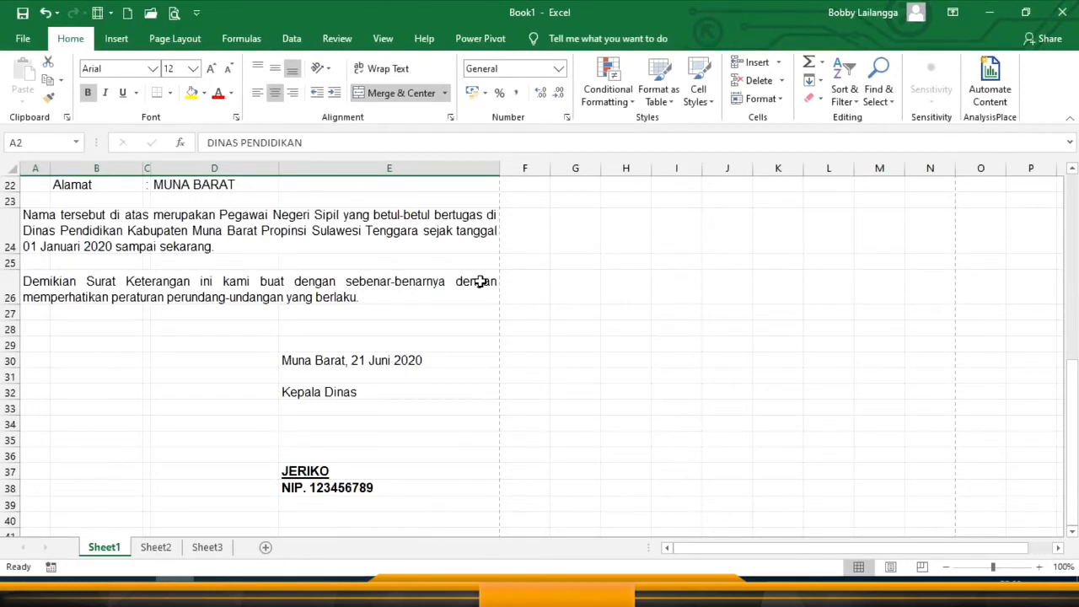
Rename the Sheet1 worksheet as Naskah Dinas
{"action": "scroll", "coordinate": [480, 282], "scroll_direction": "up", "scroll_amount": 7}
{"action": "right_click", "coordinate": [103, 550]}
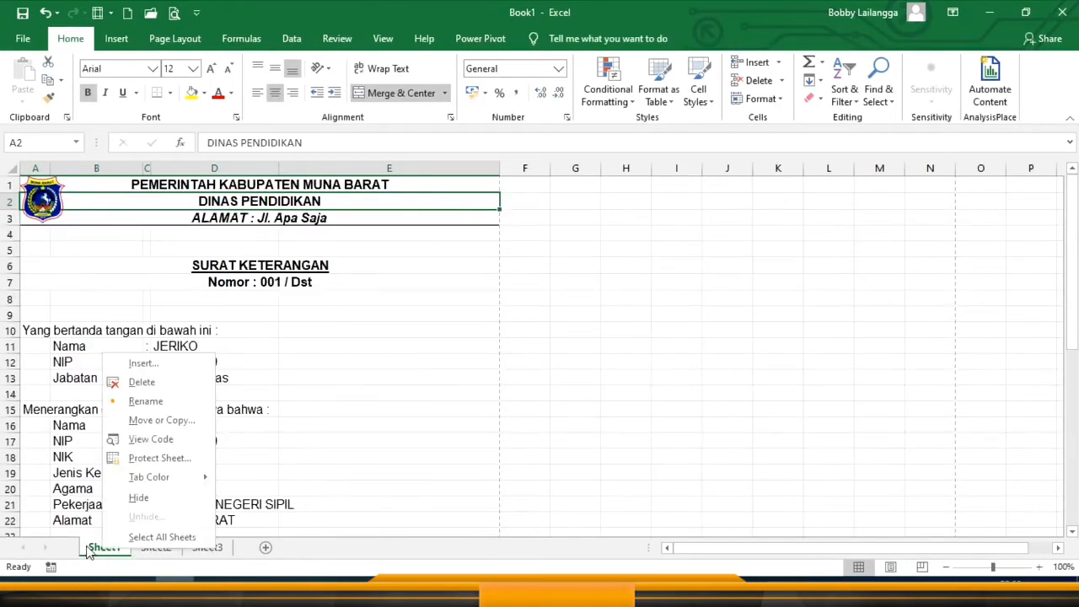
{"action": "left_click", "coordinate": [88, 548]}
{"action": "right_click", "coordinate": [99, 549]}
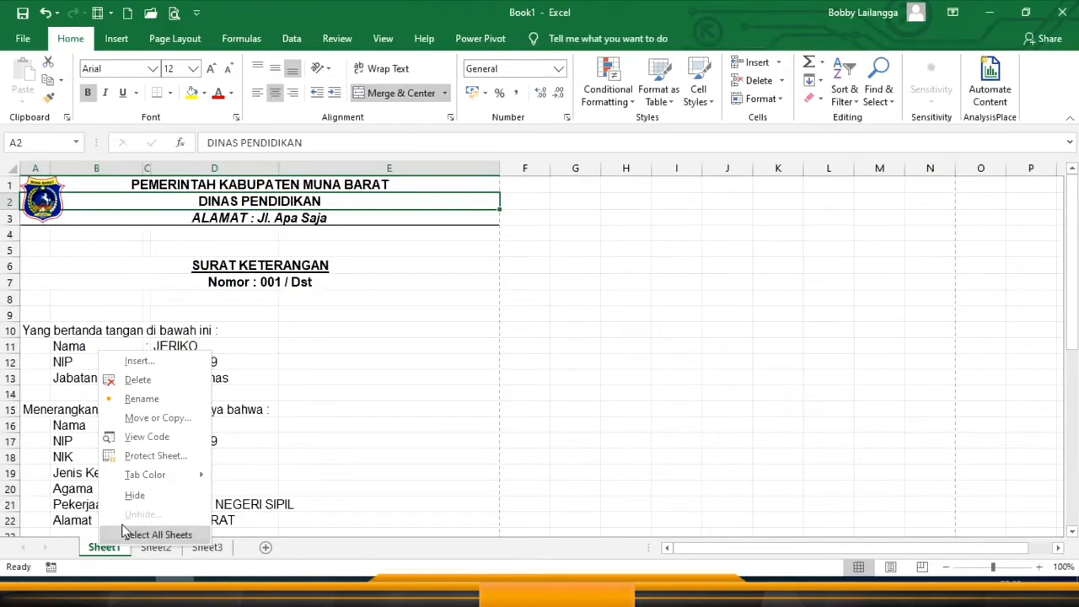
{"action": "left_click", "coordinate": [133, 403]}
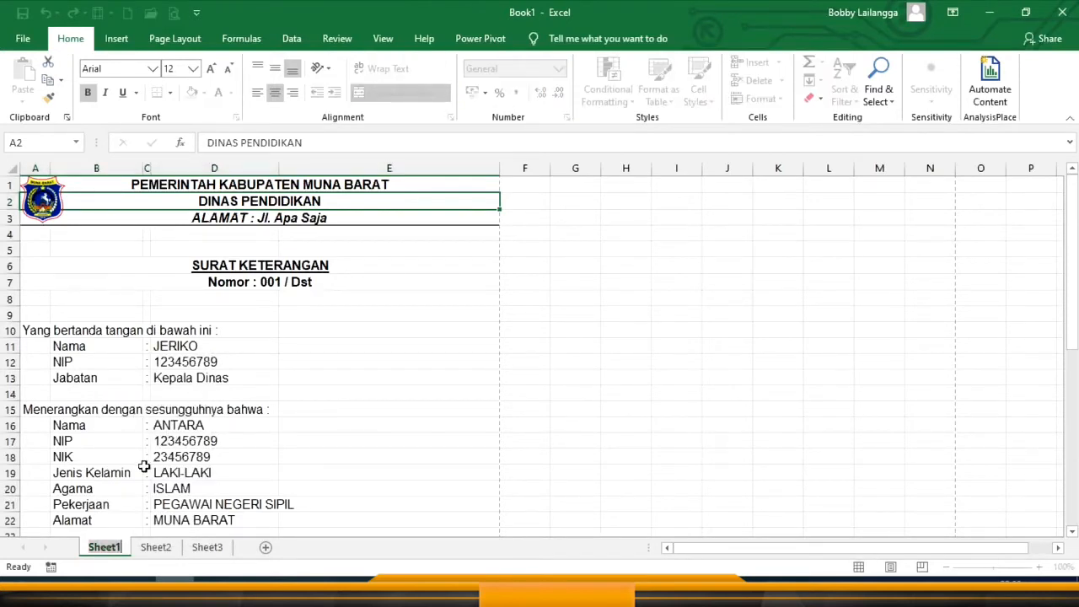
{"action": "type", "text": "Naskah Dinas"}
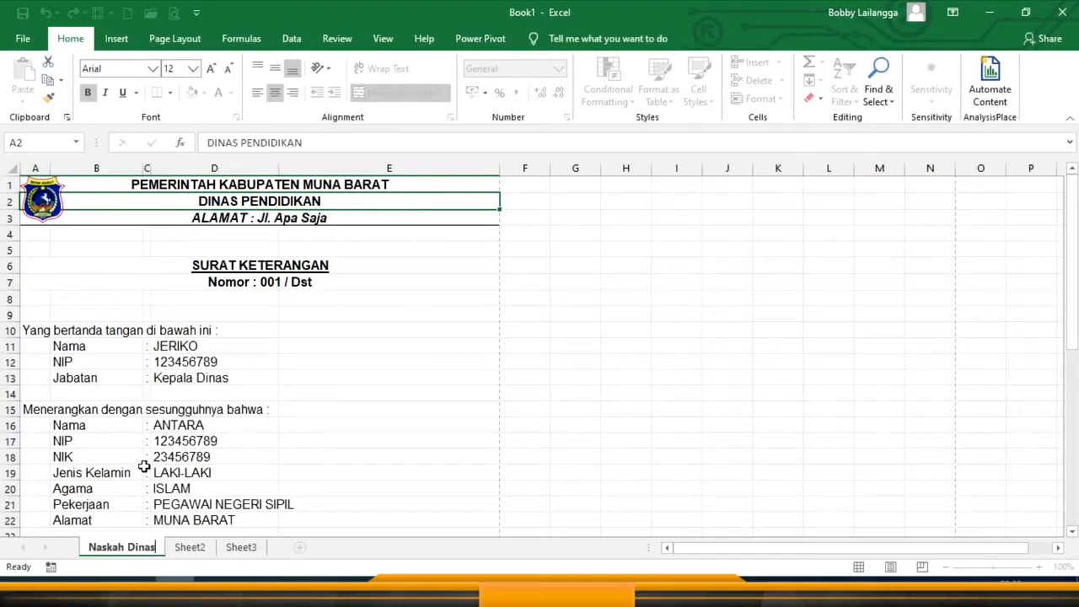
{"action": "left_click", "coordinate": [144, 469]}
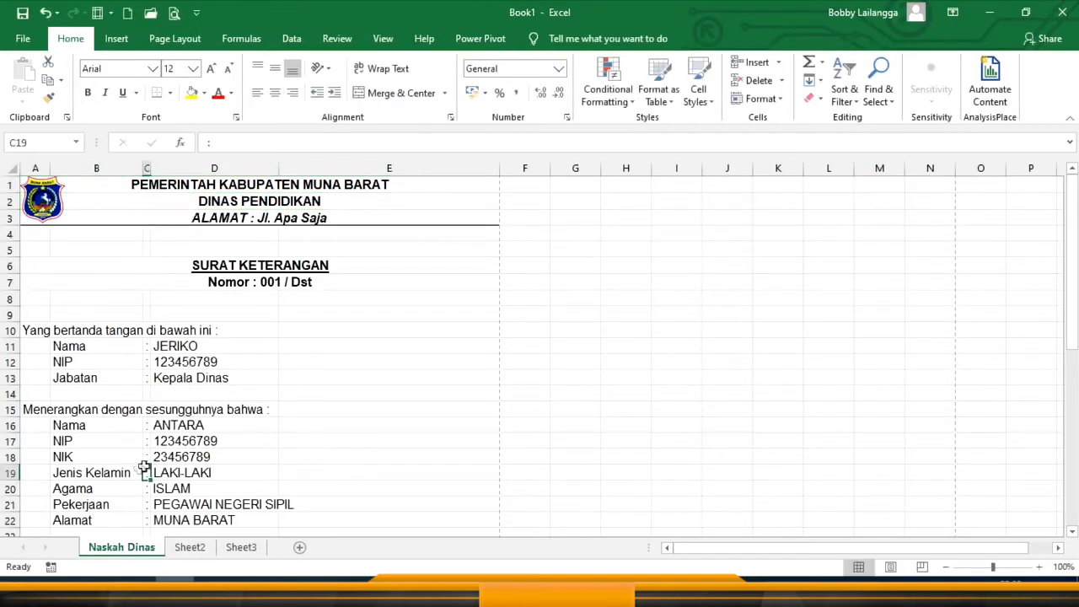
On Sheet2, enter the title DAFTAR HADIR in A1 and the subtitle Bulan Juni Tahun 2020 in A2
{"action": "left_click", "coordinate": [187, 547]}
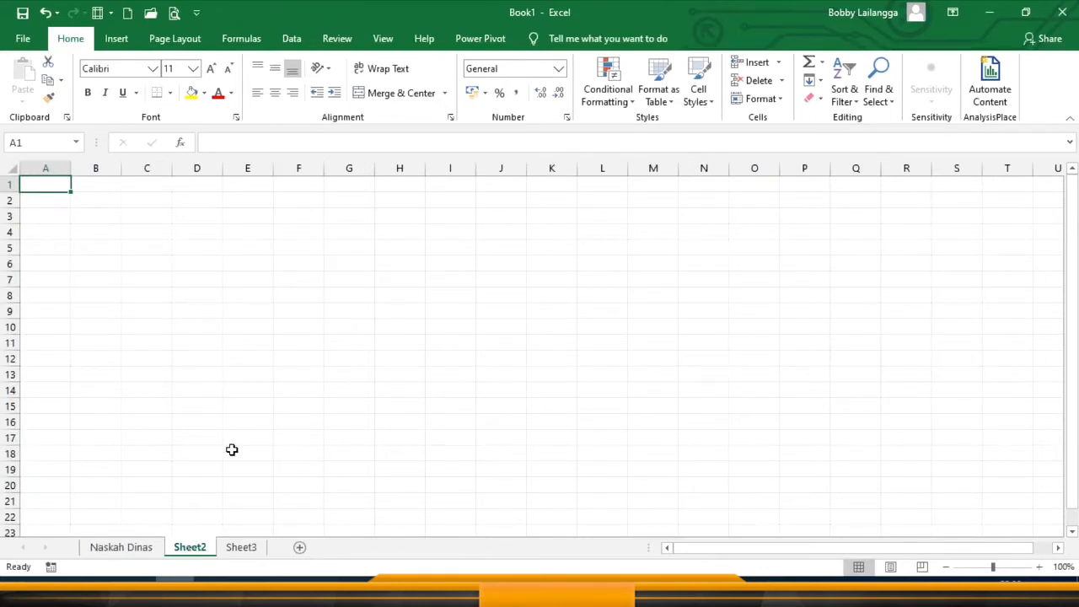
{"action": "type", "text": "DA"}
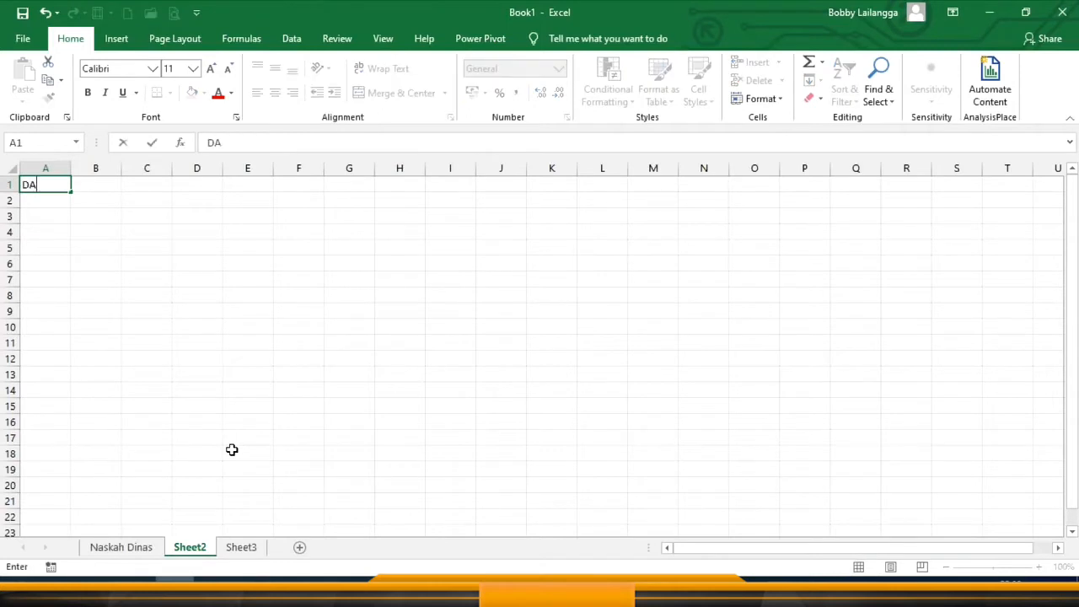
{"action": "type", "text": "FTAR HADIR"}
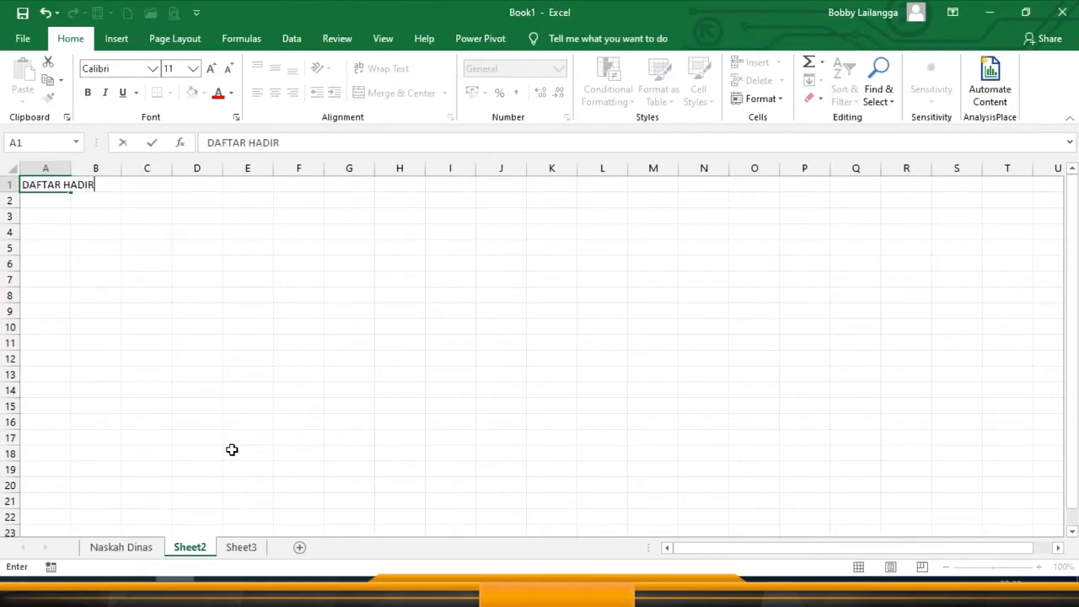
{"action": "key", "text": "Return"}
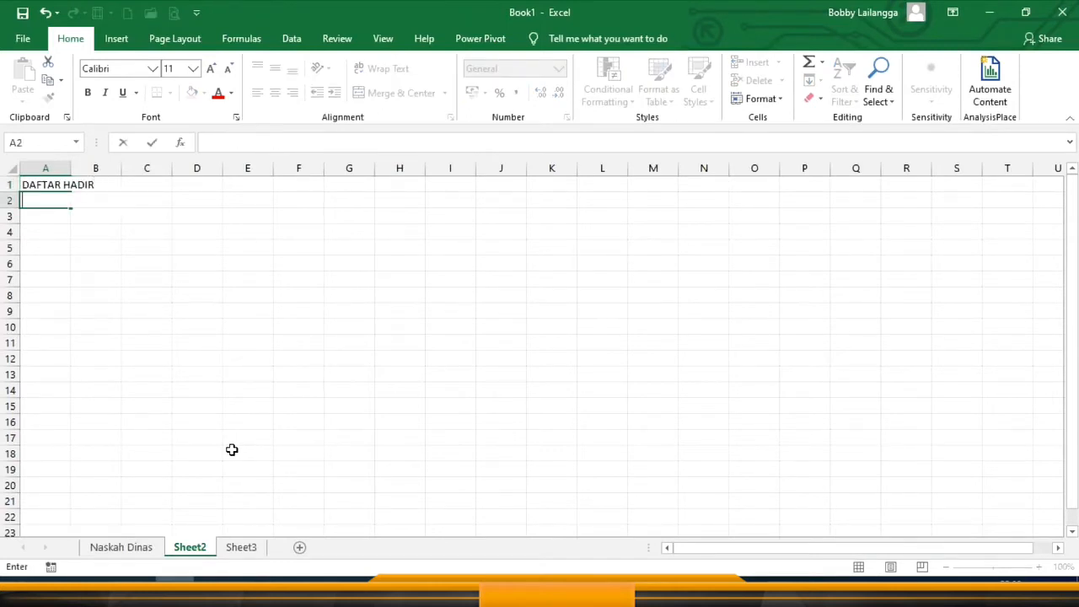
{"action": "type", "text": "Bulan Jun"}
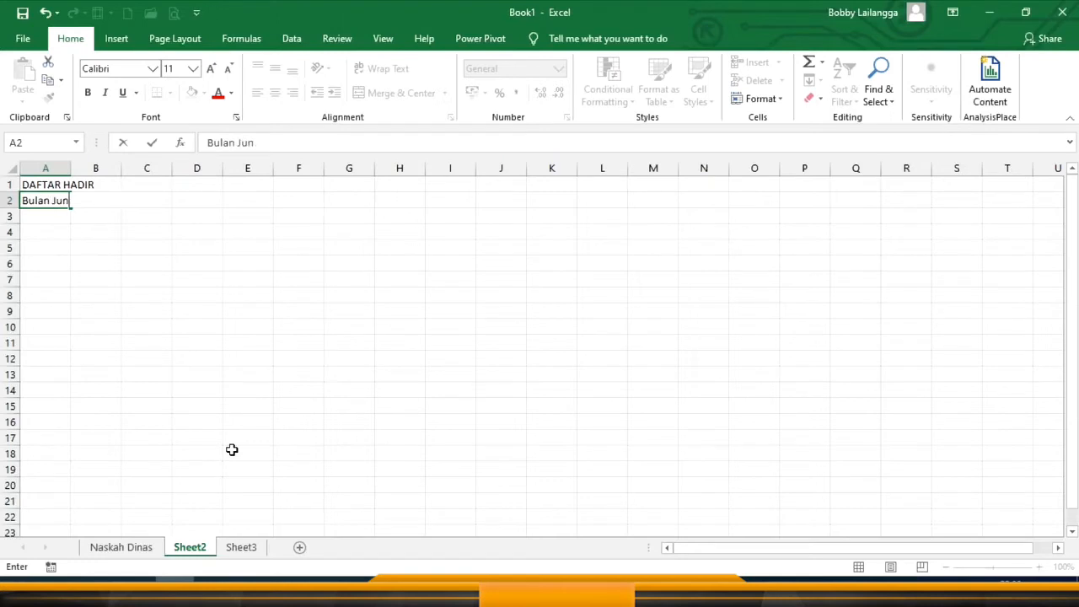
{"action": "type", "text": "i Tahun 202"}
{"action": "key", "text": "Return"}
{"action": "key", "text": "Return"}
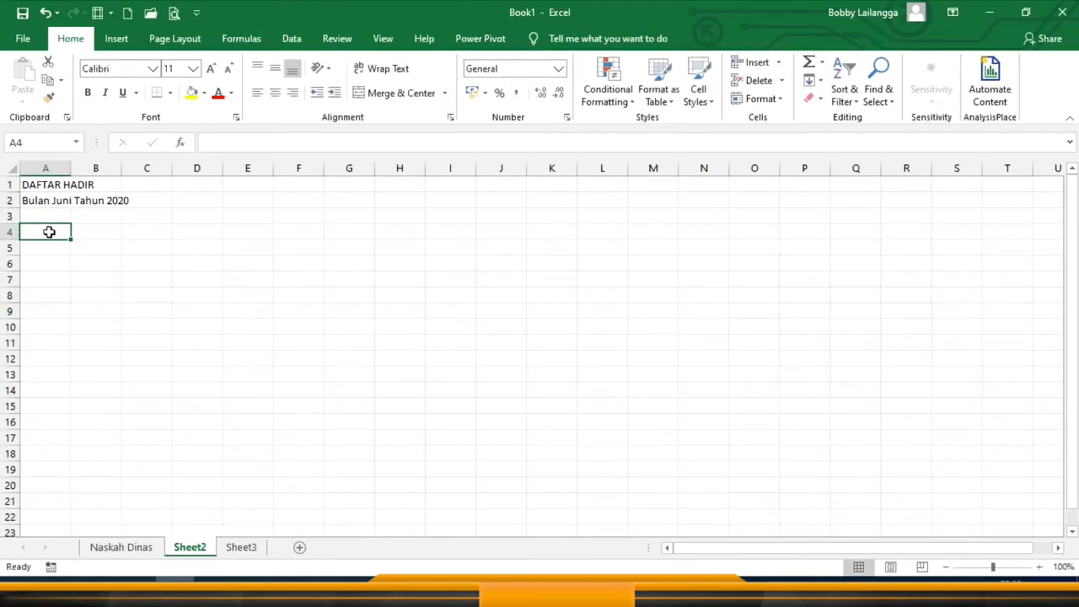
Enter the table headings NO, NAMA and TANGGAL in cells A4 to C4
{"action": "type", "text": "NO"}
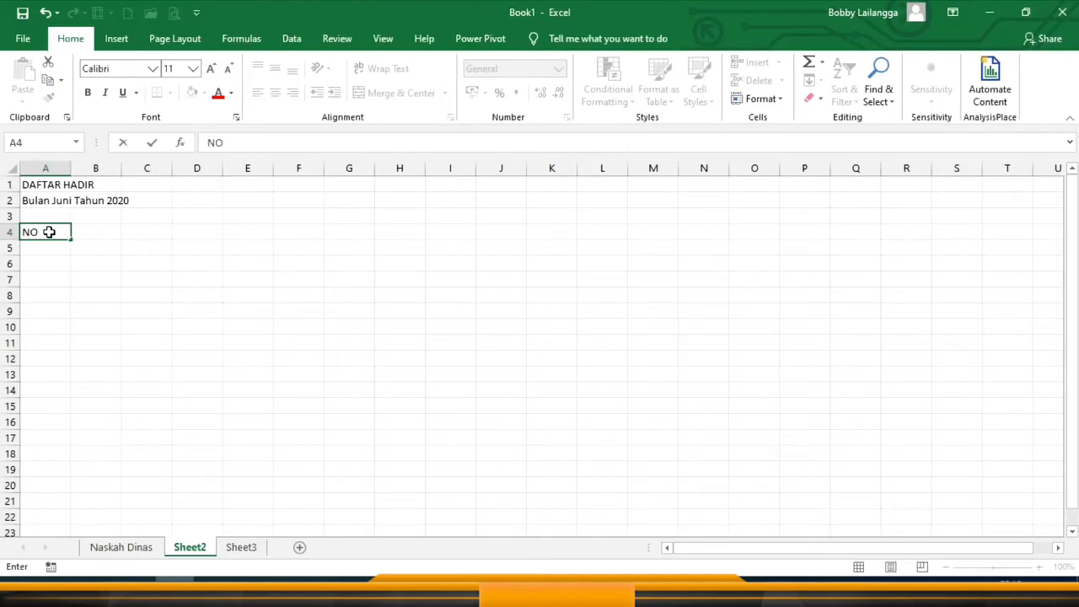
{"action": "key", "text": "Tab"}
{"action": "type", "text": "NAMA"}
{"action": "key", "text": "Tab"}
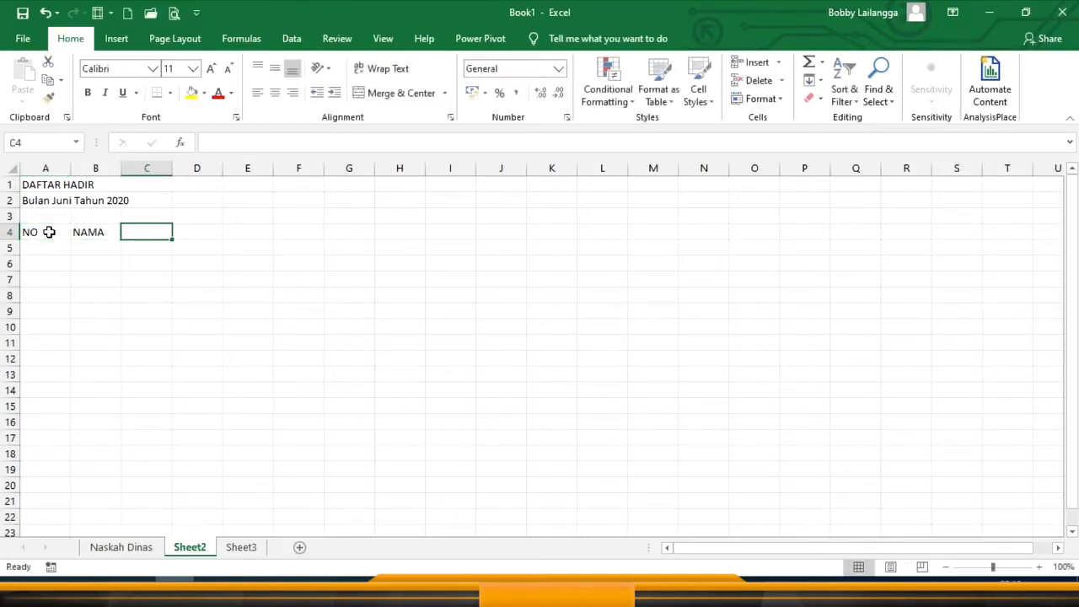
{"action": "type", "text": "TANGGAL"}
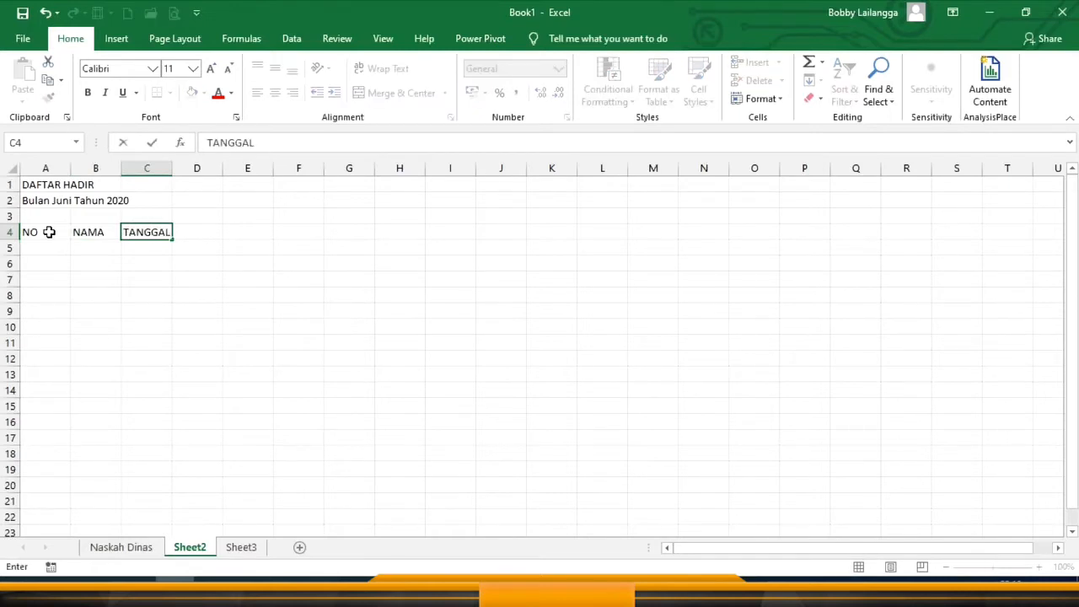
{"action": "left_click", "coordinate": [152, 235]}
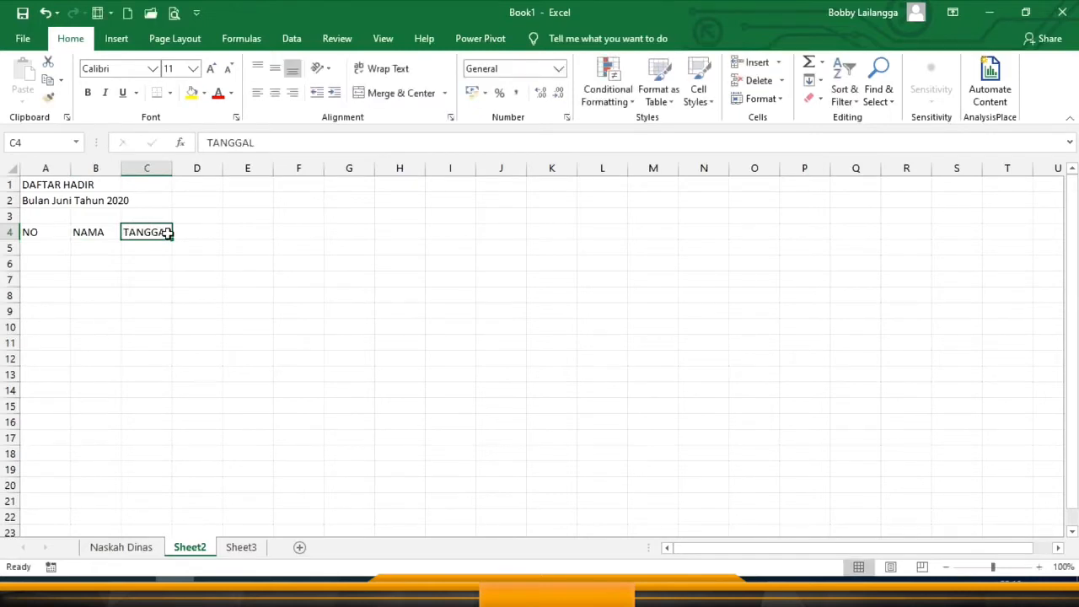
Enter 1 and 2 in C5 and D5 and fill the series across row 5 up to 31 in AG5
{"action": "left_click", "coordinate": [142, 247]}
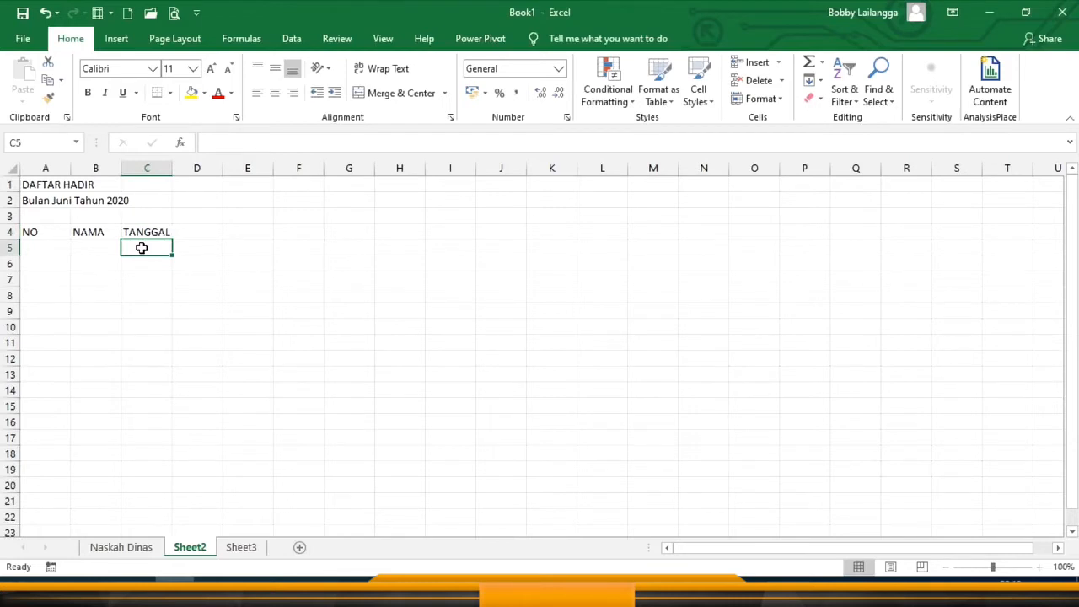
{"action": "double_click", "coordinate": [148, 247]}
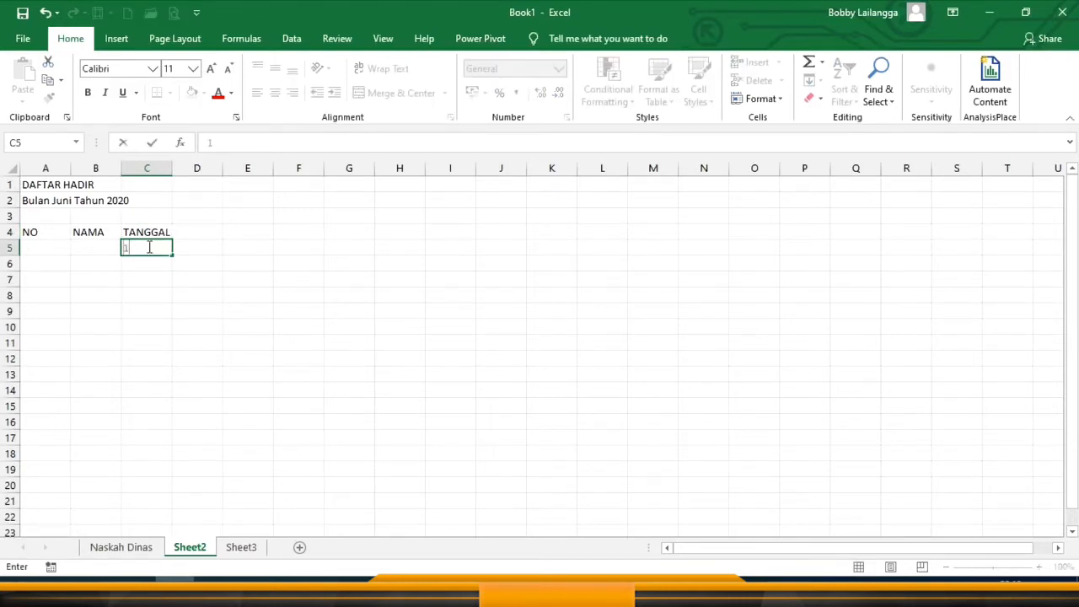
{"action": "key", "text": "Tab"}
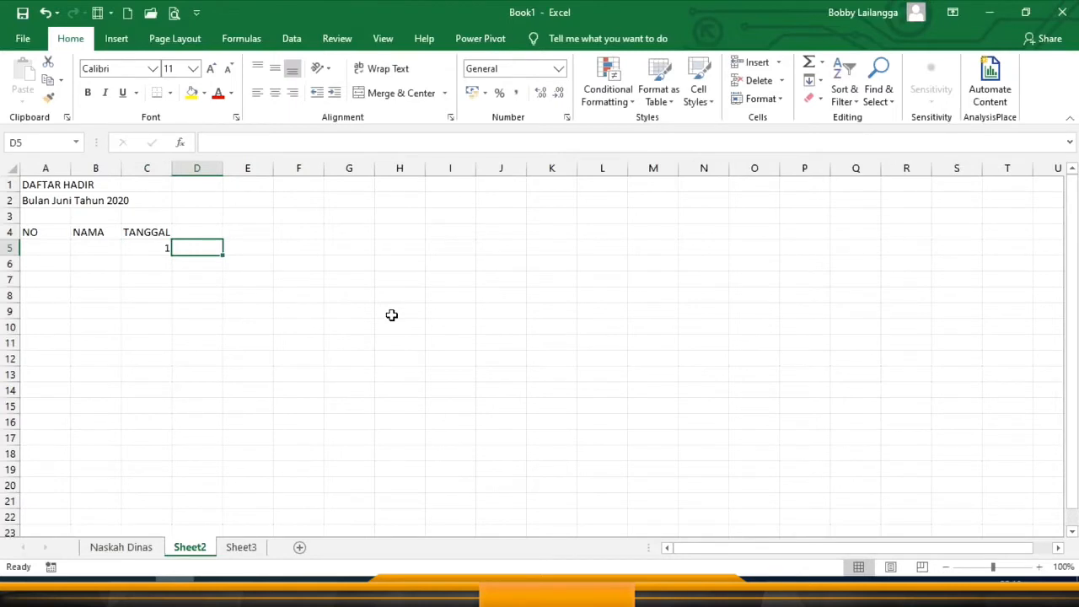
{"action": "type", "text": "2"}
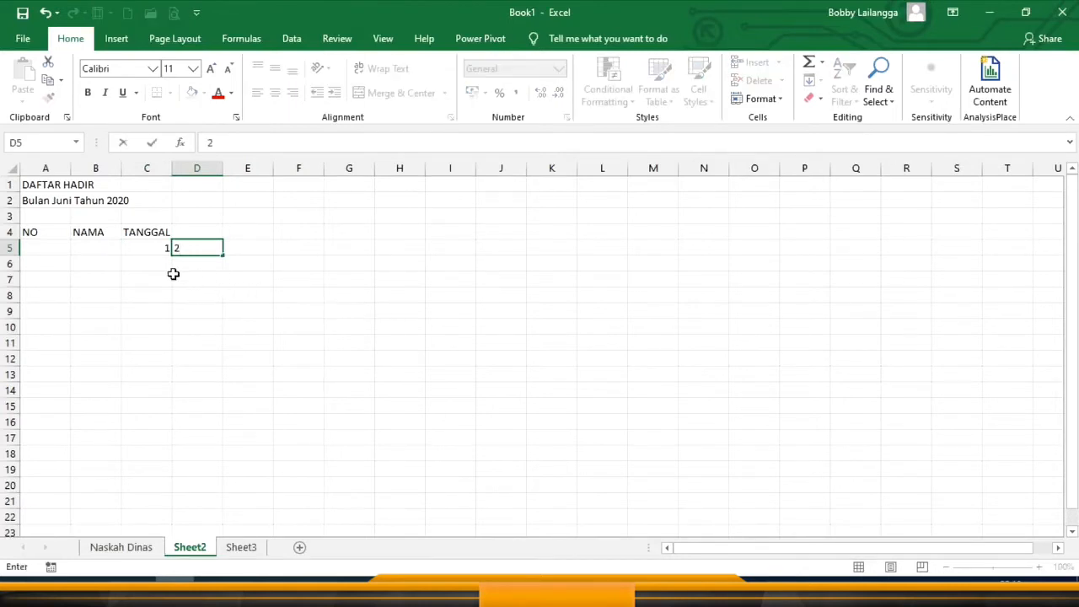
{"action": "left_click_drag", "start_coordinate": [143, 246], "coordinate": [197, 248]}
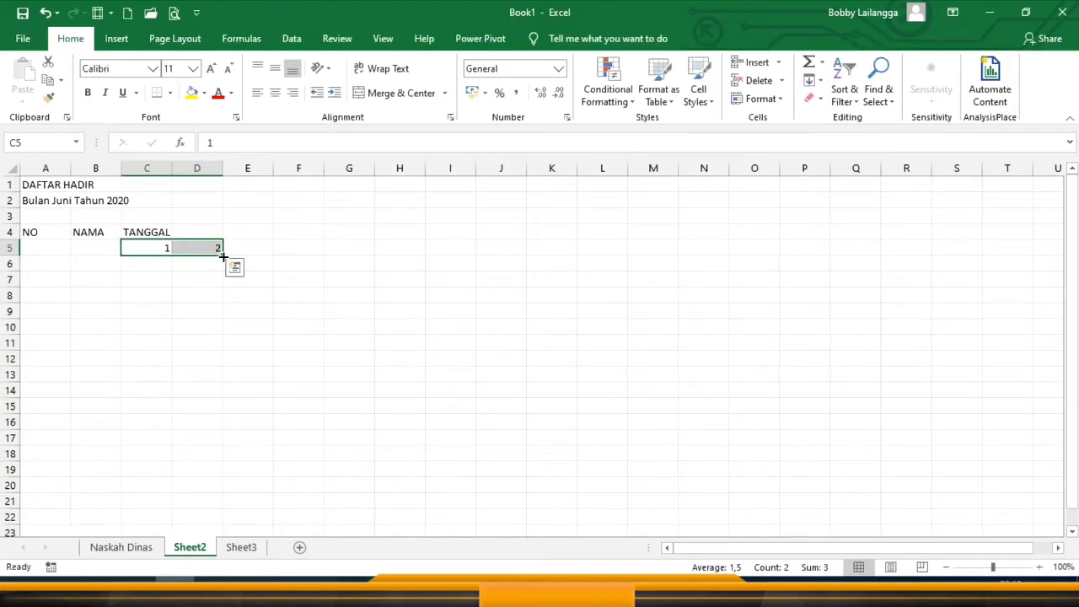
{"action": "mouse_move", "coordinate": [224, 256]}
{"action": "left_mouse_down"}
{"action": "mouse_move", "coordinate": [720, 241]}
{"action": "mouse_move", "coordinate": [1071, 246]}
{"action": "mouse_move", "coordinate": [759, 258]}
{"action": "mouse_move", "coordinate": [224, 253]}
{"action": "left_mouse_up"}
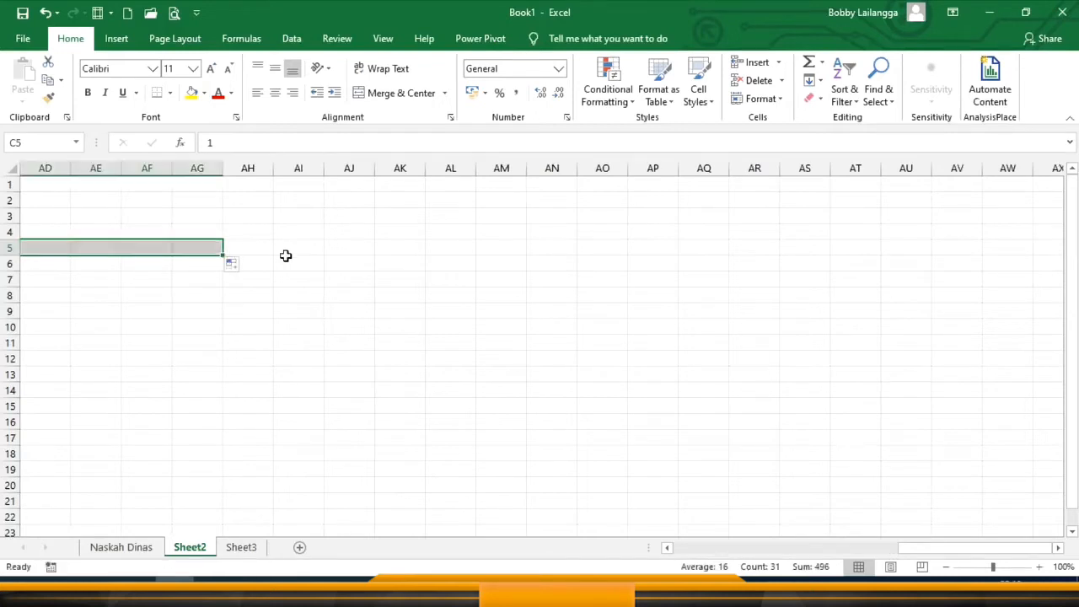
Narrow columns C to AG to one equal small width that just fits the day numbers
{"action": "left_click", "coordinate": [203, 167]}
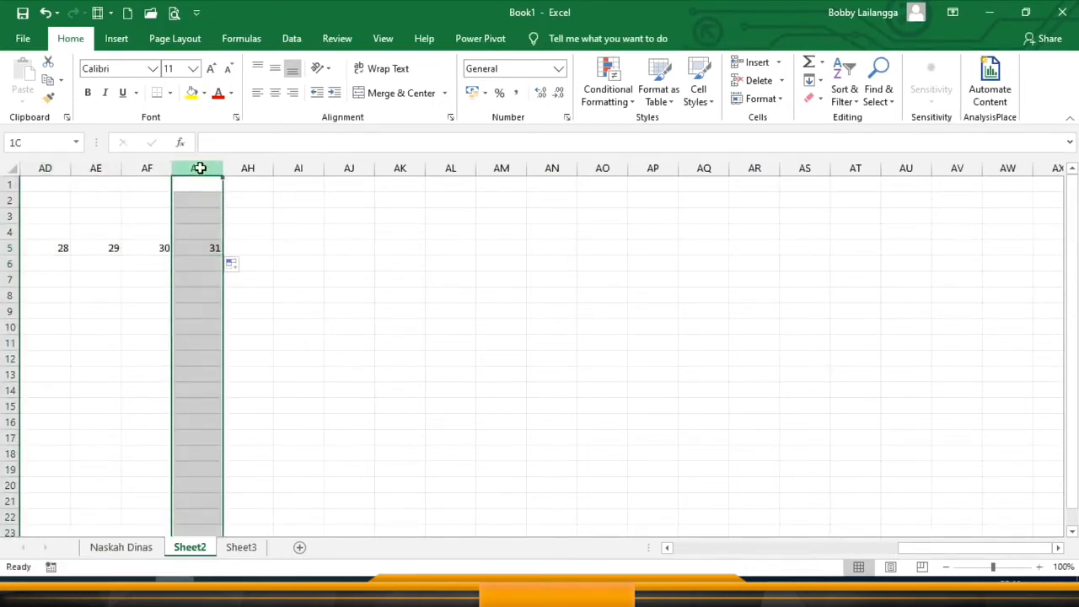
{"action": "left_click_drag", "start_coordinate": [199, 167], "coordinate": [169, 170]}
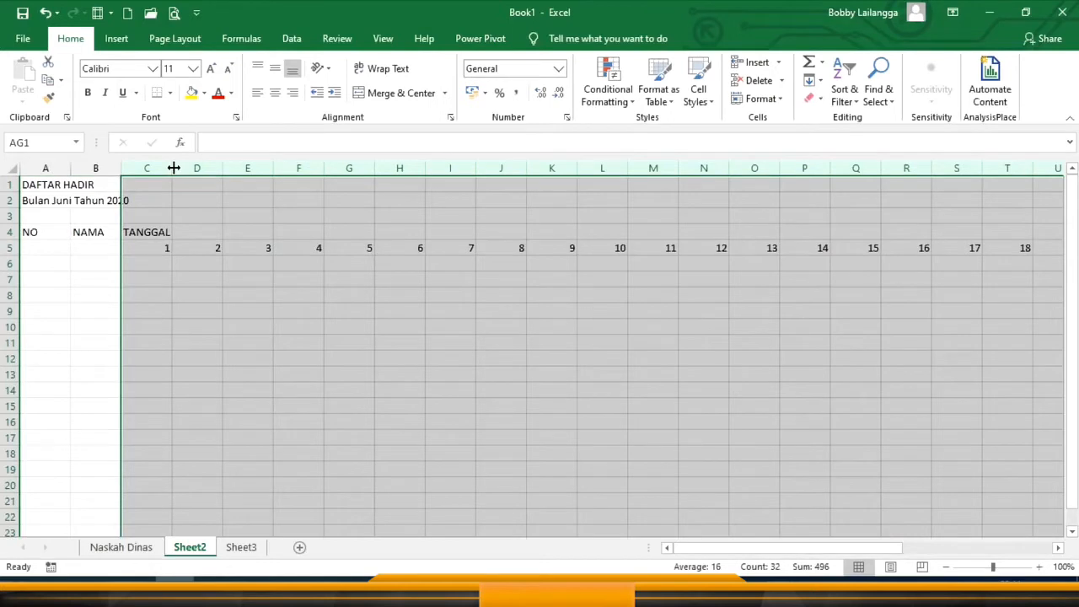
{"action": "left_click_drag", "start_coordinate": [174, 168], "coordinate": [149, 181]}
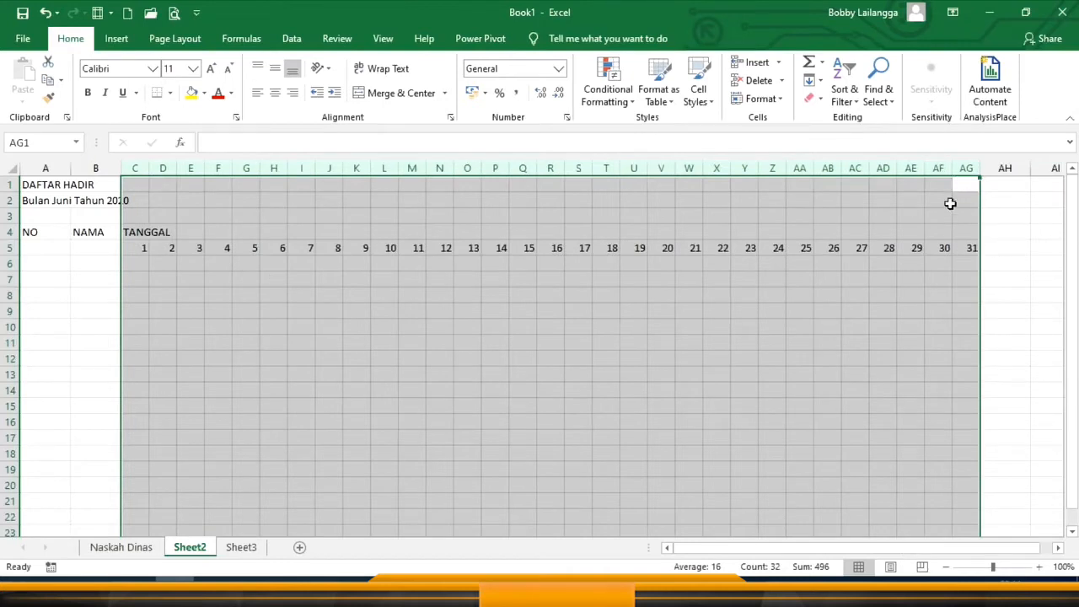
{"action": "left_click_drag", "start_coordinate": [949, 168], "coordinate": [946, 168]}
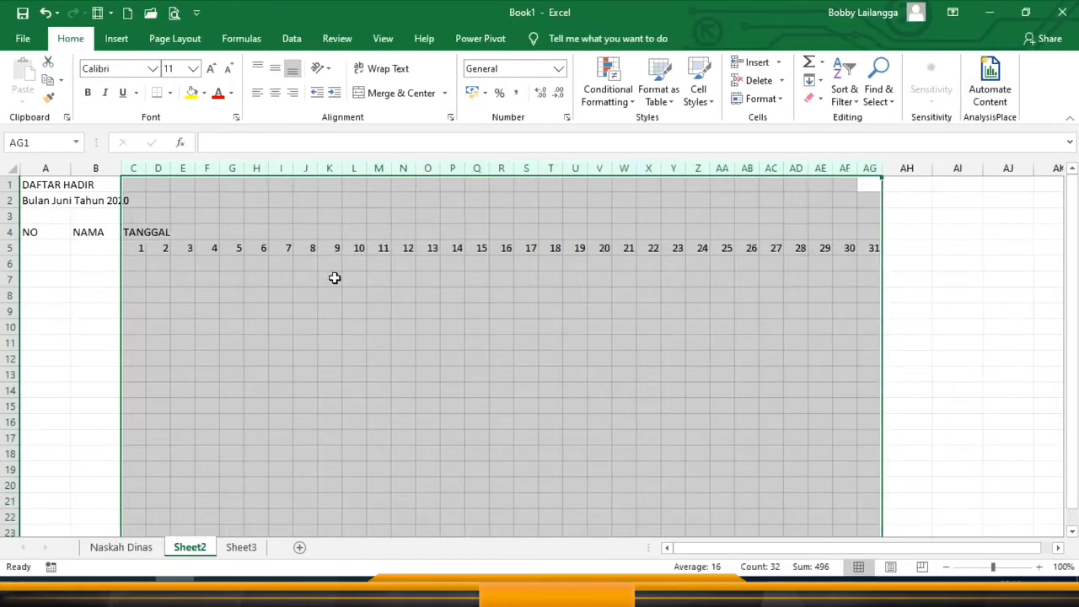
Enter the heading KET in AH4 with the subheadings ABSEN, IZIN and SAKIT in AH5 to AJ5
{"action": "left_click", "coordinate": [896, 229]}
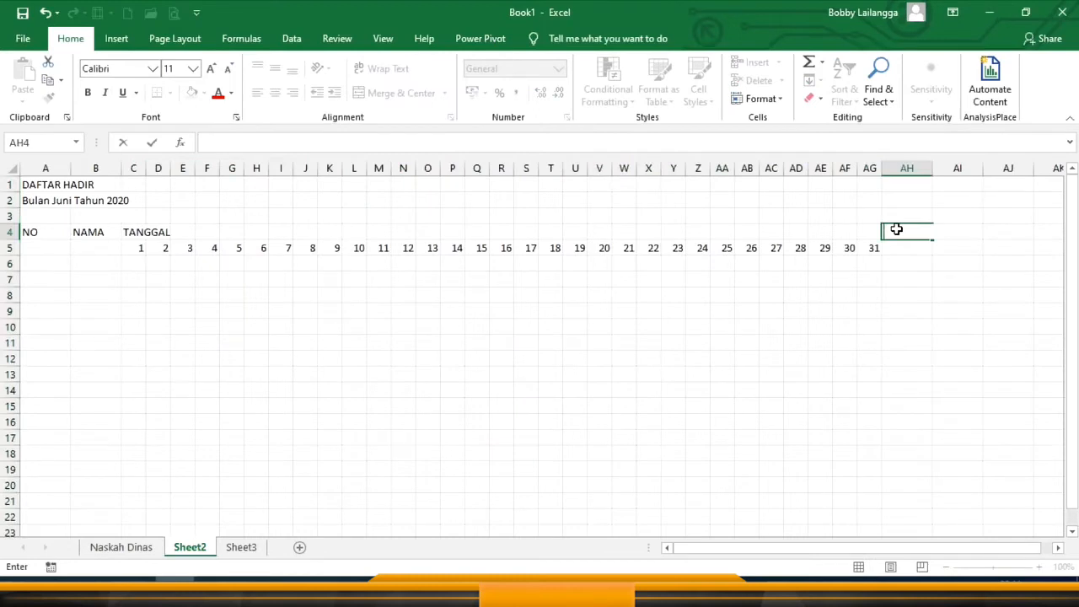
{"action": "type", "text": "KET"}
{"action": "key", "text": "Return"}
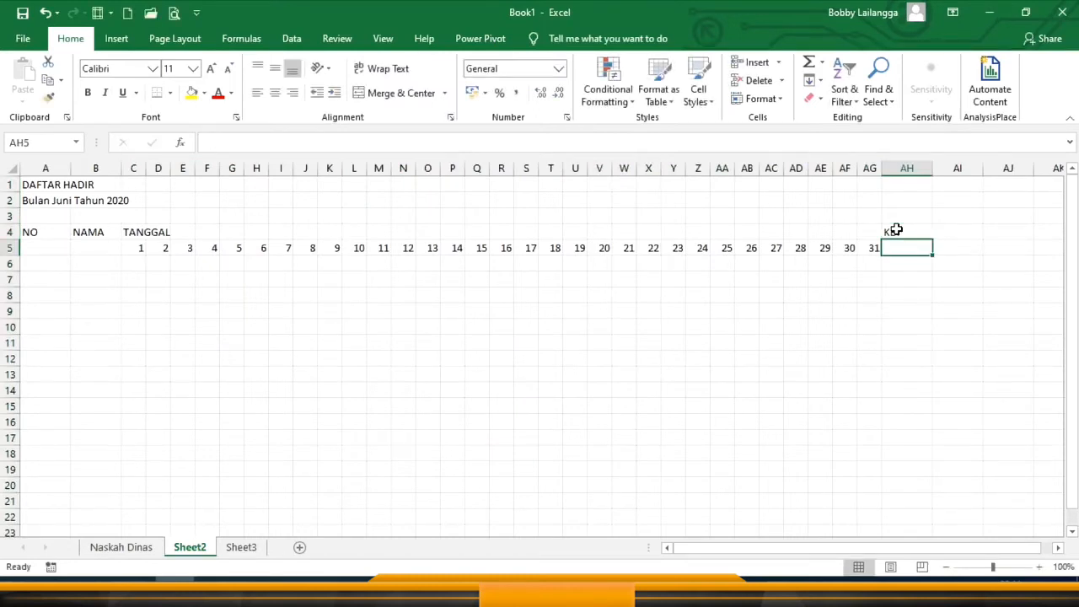
{"action": "type", "text": "ABSEN"}
{"action": "key", "text": "Tab"}
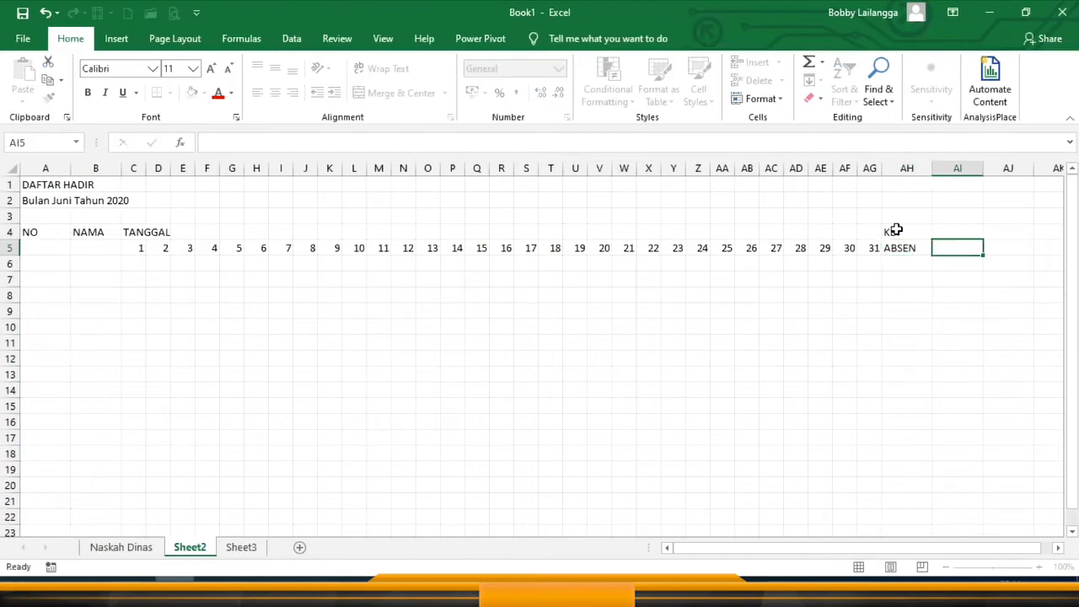
{"action": "type", "text": "IZIN"}
{"action": "key", "text": "Tab"}
{"action": "type", "text": "SAKIT"}
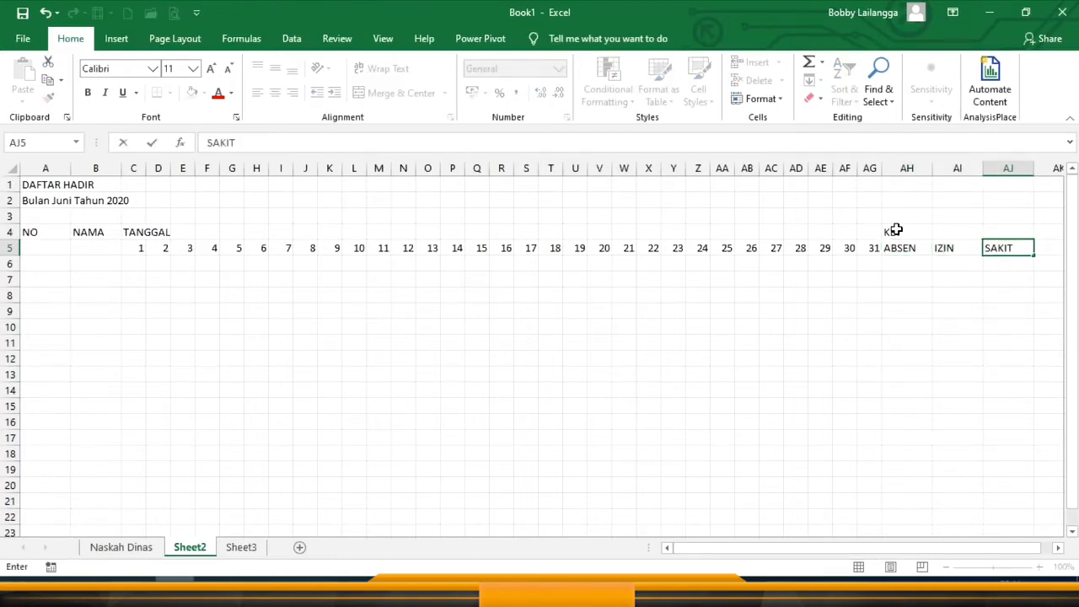
Finish the SAKIT heading, and merge and center KET across AH4:AJ4 and TANGGAL across C4:AG4
{"action": "key", "text": "Tab"}
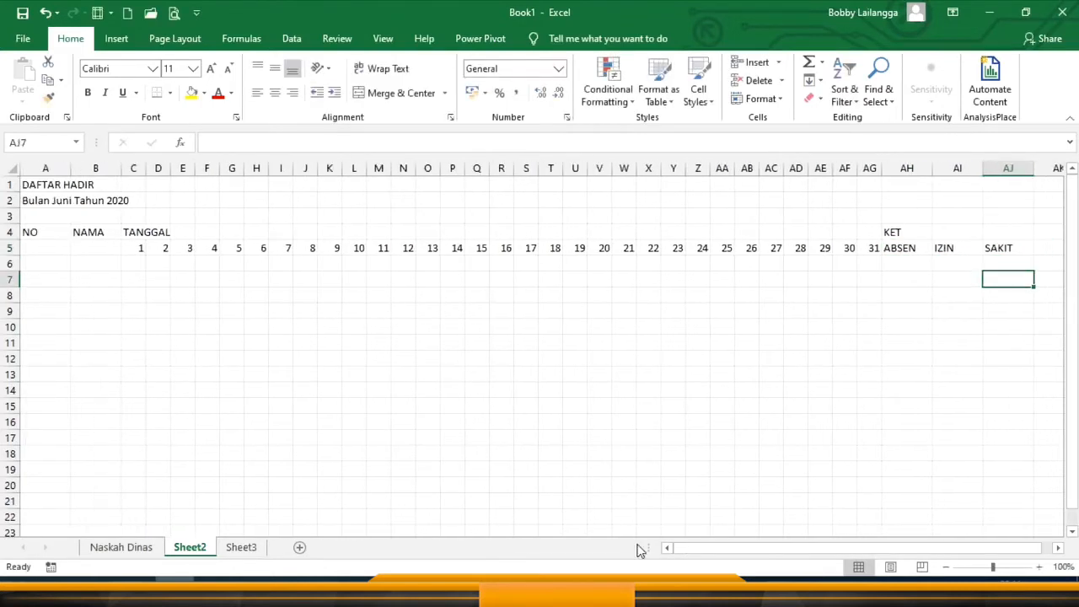
{"action": "left_click", "coordinate": [1009, 252]}
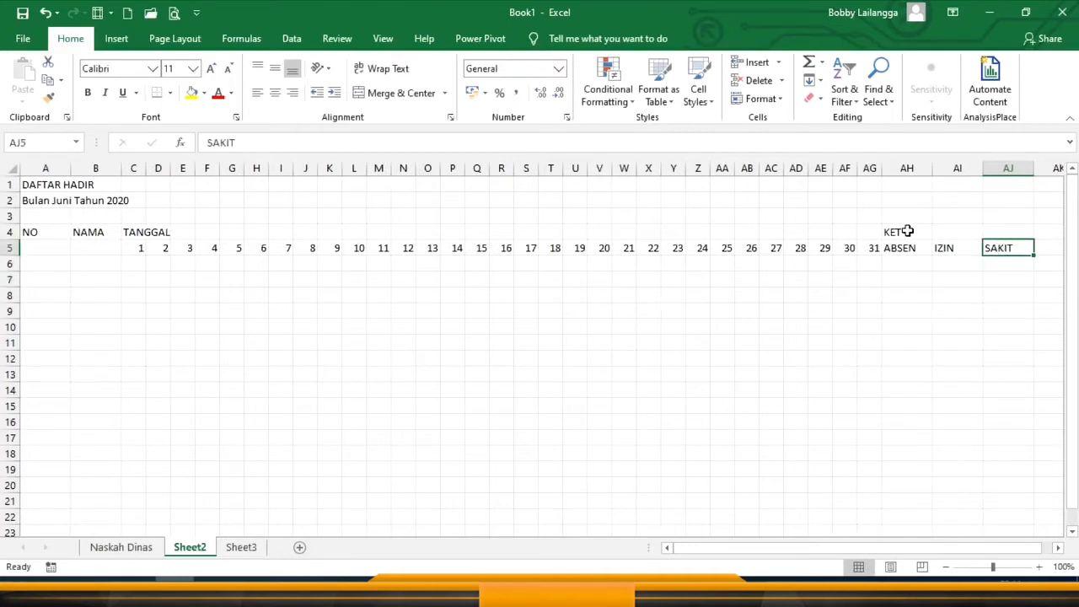
{"action": "left_click_drag", "start_coordinate": [906, 232], "coordinate": [984, 230]}
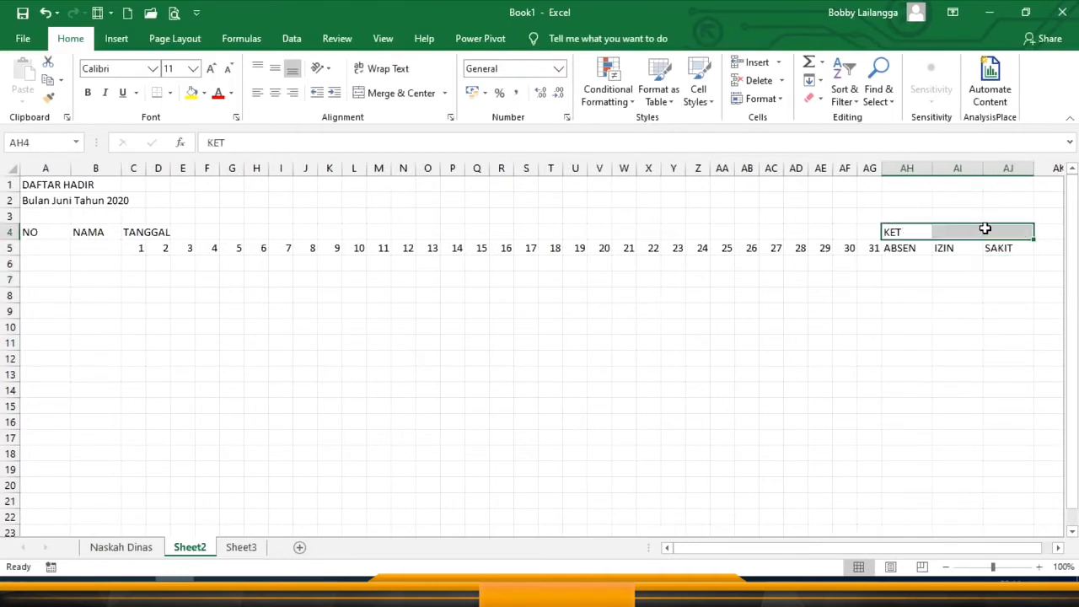
{"action": "left_click", "coordinate": [411, 88]}
{"action": "left_click_drag", "start_coordinate": [873, 233], "coordinate": [130, 232]}
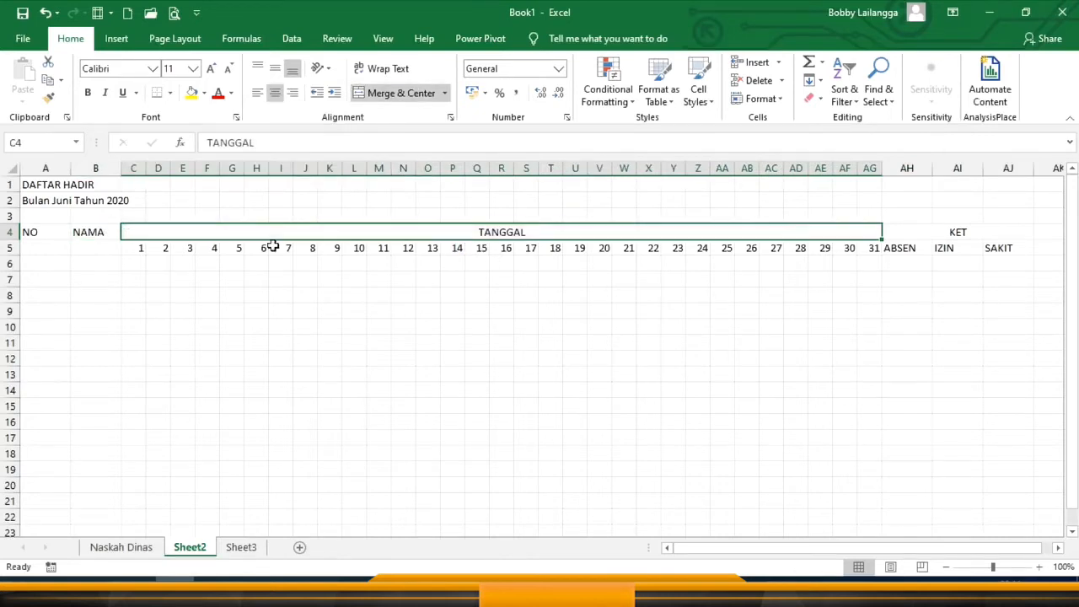
Merge and center the NAMA heading over B4:B5 and the NO heading over A4:A5
{"action": "left_click_drag", "start_coordinate": [80, 230], "coordinate": [37, 244]}
{"action": "key", "text": "F4"}
{"action": "key", "text": "F4"}
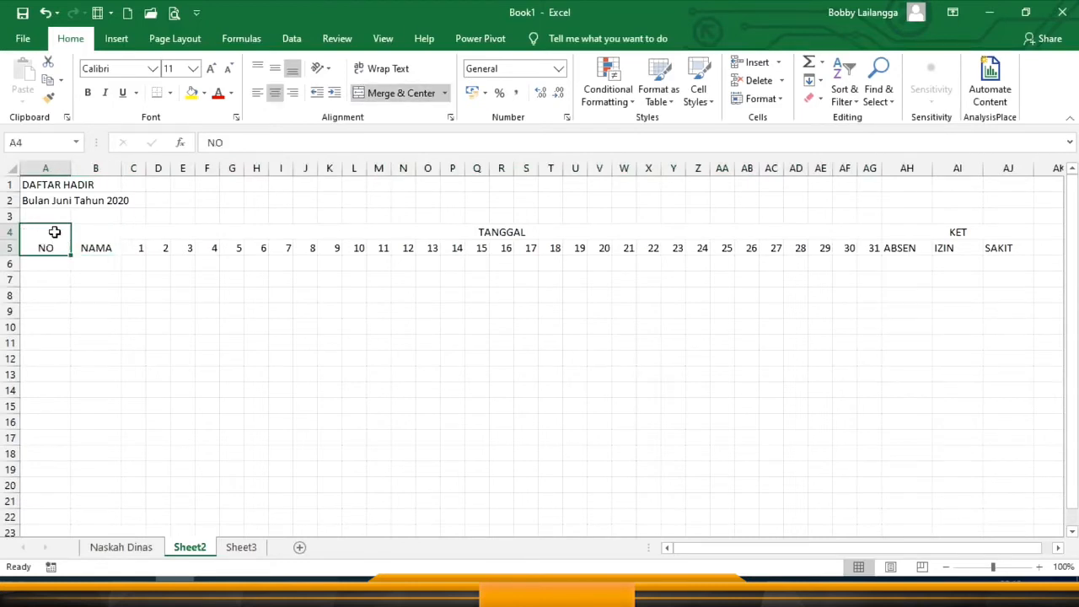
Narrow column A to fit the NO heading and widen column B for the names
{"action": "left_click_drag", "start_coordinate": [71, 169], "coordinate": [145, 177]}
{"action": "left_click", "coordinate": [110, 296]}
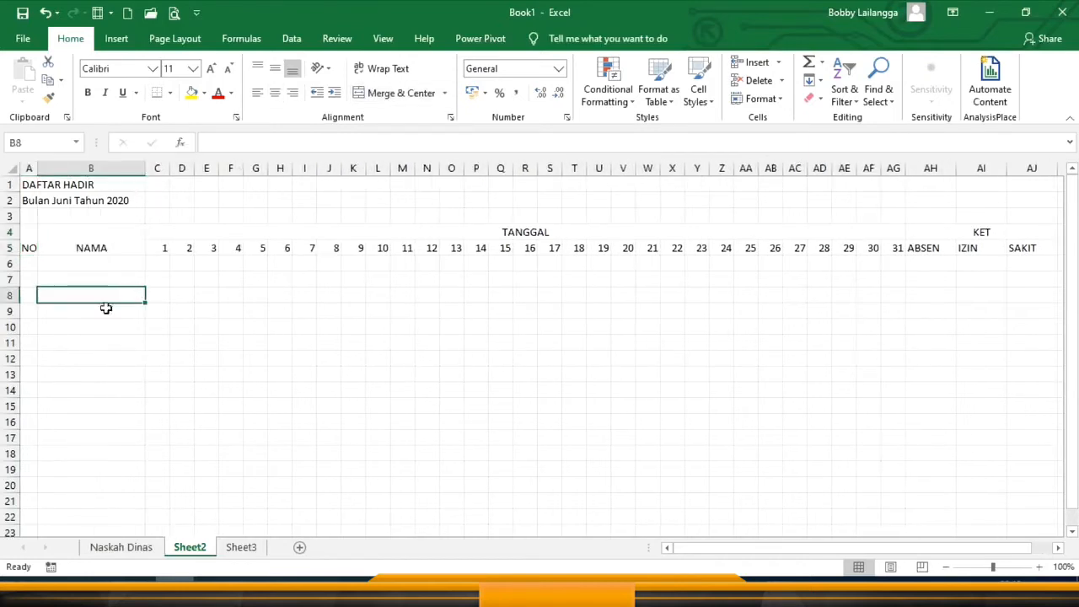
{"action": "left_click", "coordinate": [30, 241]}
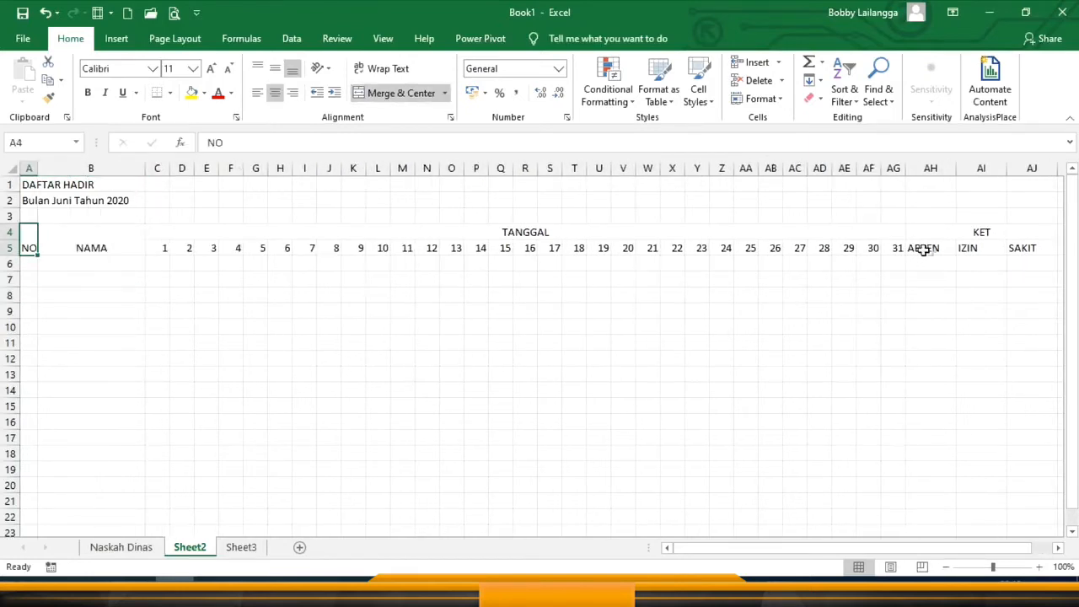
Auto-fit the widths of the ABSEN, IZIN and SAKIT columns to their headings
{"action": "left_click_drag", "start_coordinate": [947, 166], "coordinate": [1028, 166]}
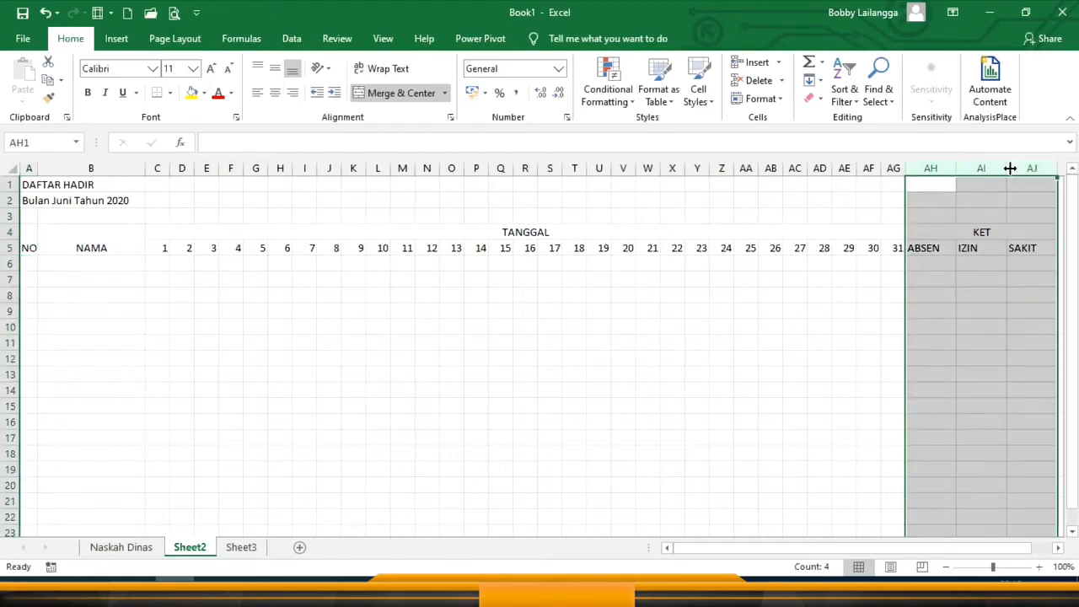
{"action": "double_click", "coordinate": [1008, 168]}
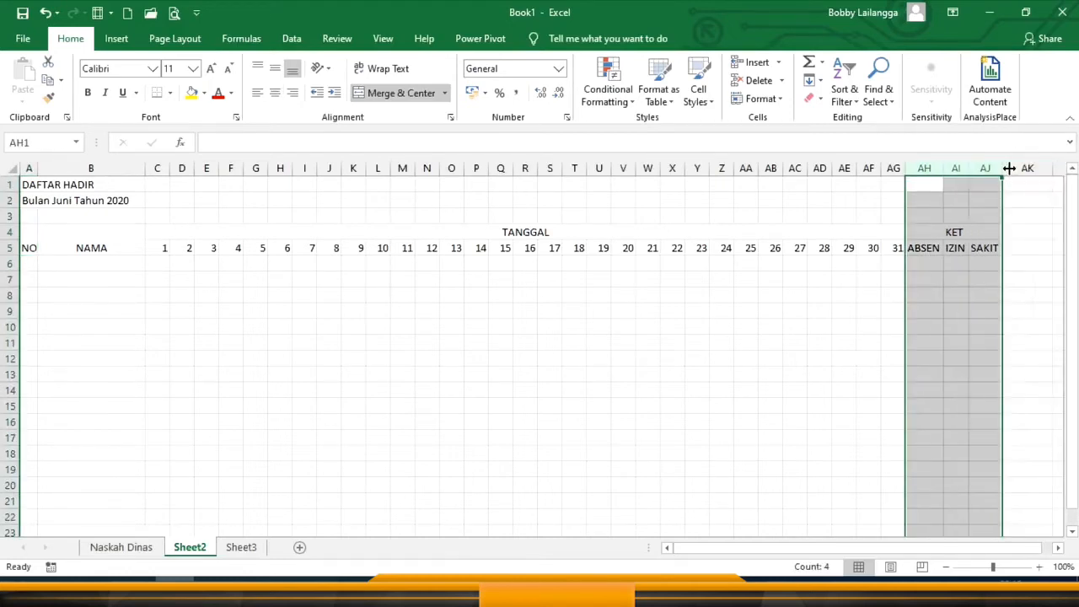
{"action": "left_click", "coordinate": [931, 248]}
{"action": "left_click", "coordinate": [955, 247]}
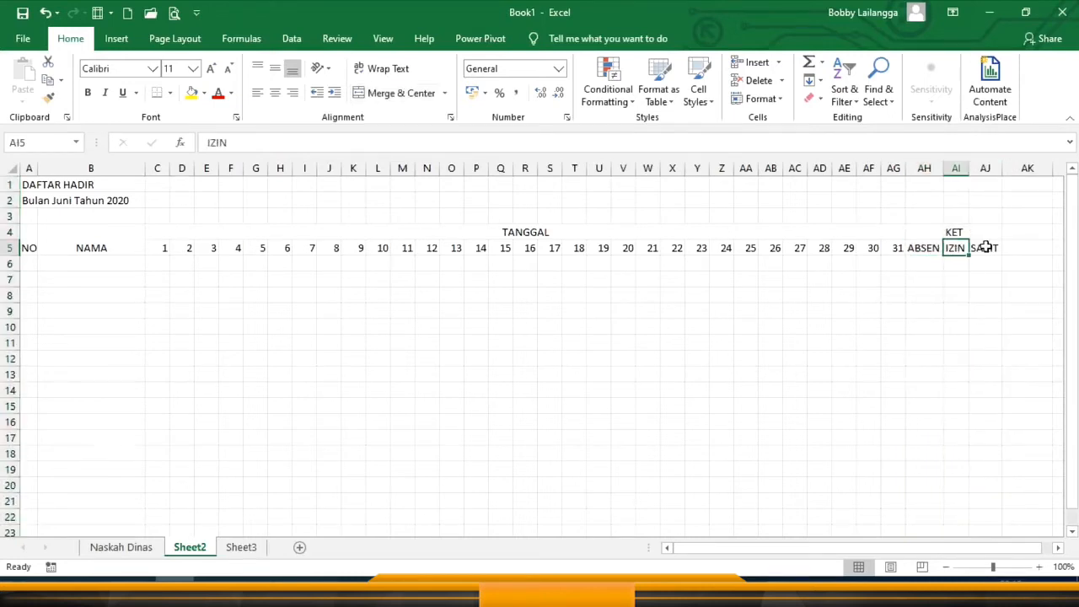
{"action": "left_click", "coordinate": [986, 247]}
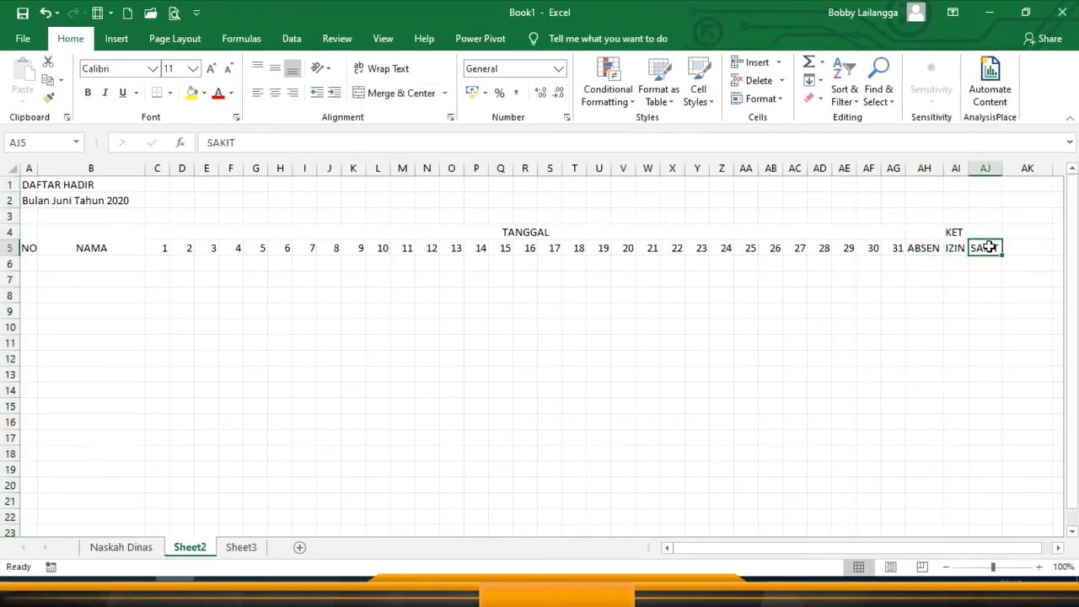
Enter 1 and 2 under NO in A6:A7 and fill the number series down to 6 in A11
{"action": "left_click", "coordinate": [31, 264]}
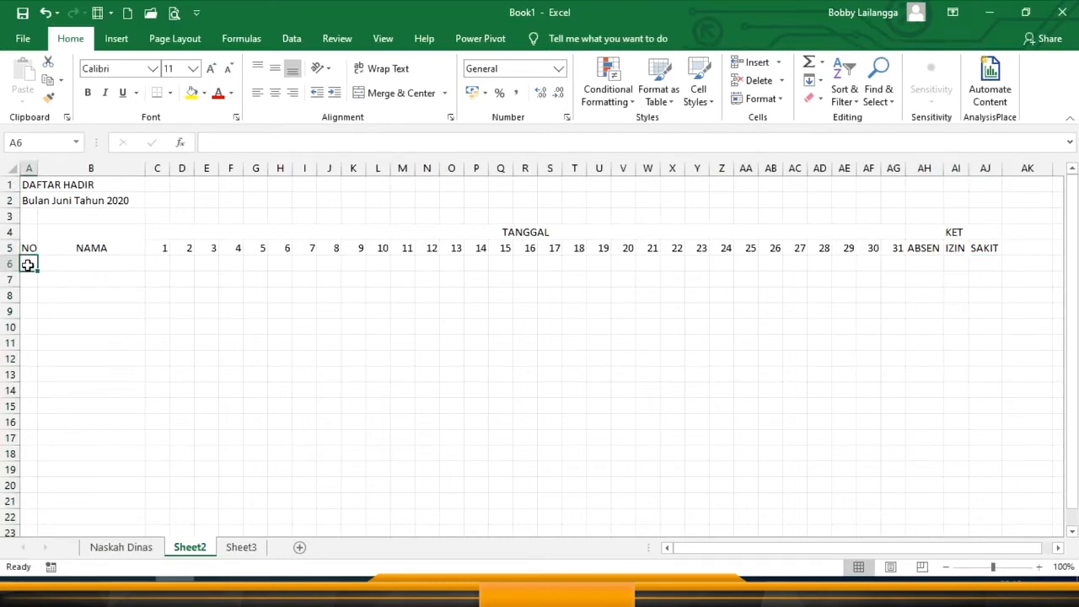
{"action": "type", "text": "1"}
{"action": "key", "text": "Return"}
{"action": "type", "text": "2"}
{"action": "left_click", "coordinate": [31, 277]}
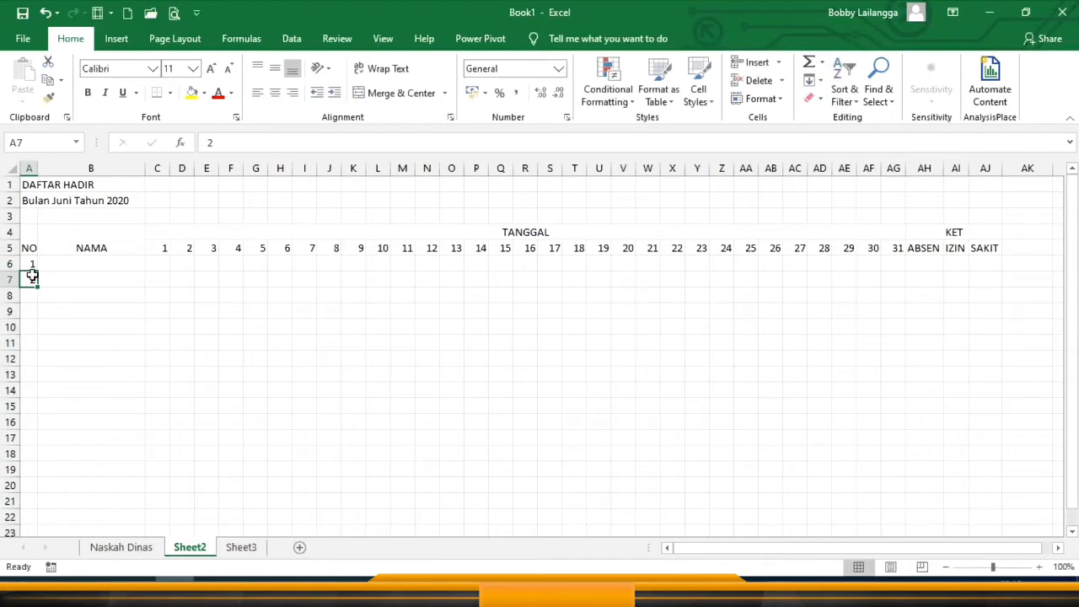
{"action": "left_click", "coordinate": [31, 262]}
{"action": "left_click_drag", "start_coordinate": [31, 263], "coordinate": [31, 278]}
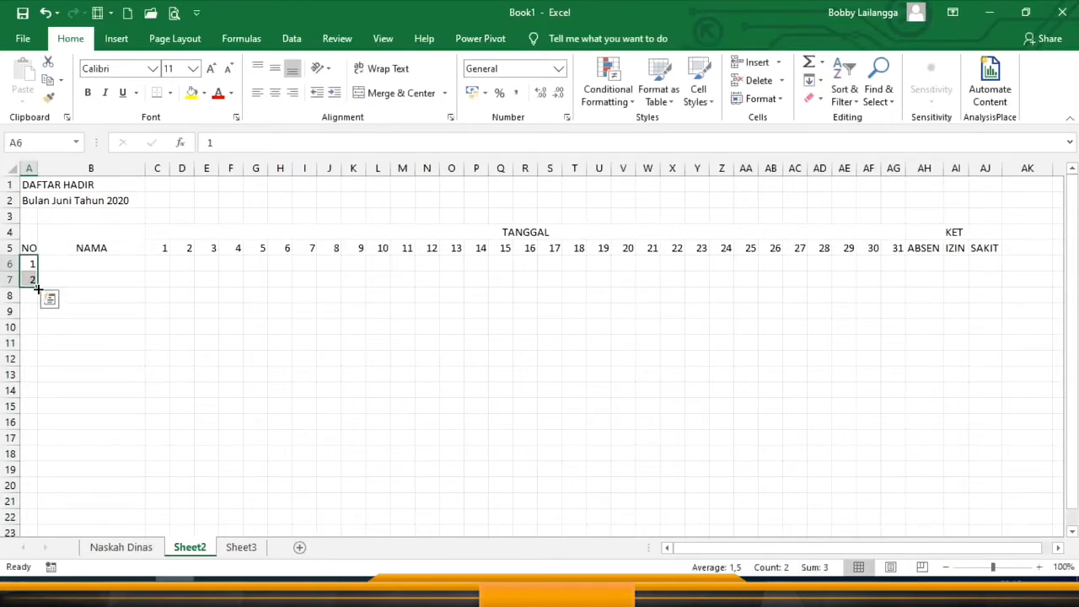
{"action": "left_click_drag", "start_coordinate": [38, 289], "coordinate": [33, 346]}
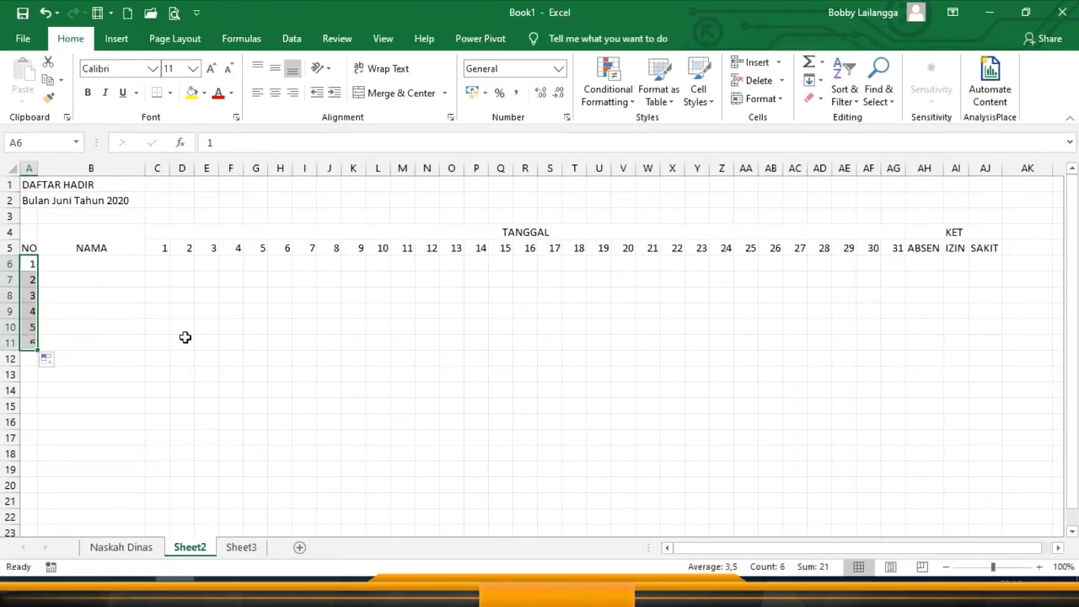
{"action": "left_click", "coordinate": [30, 266]}
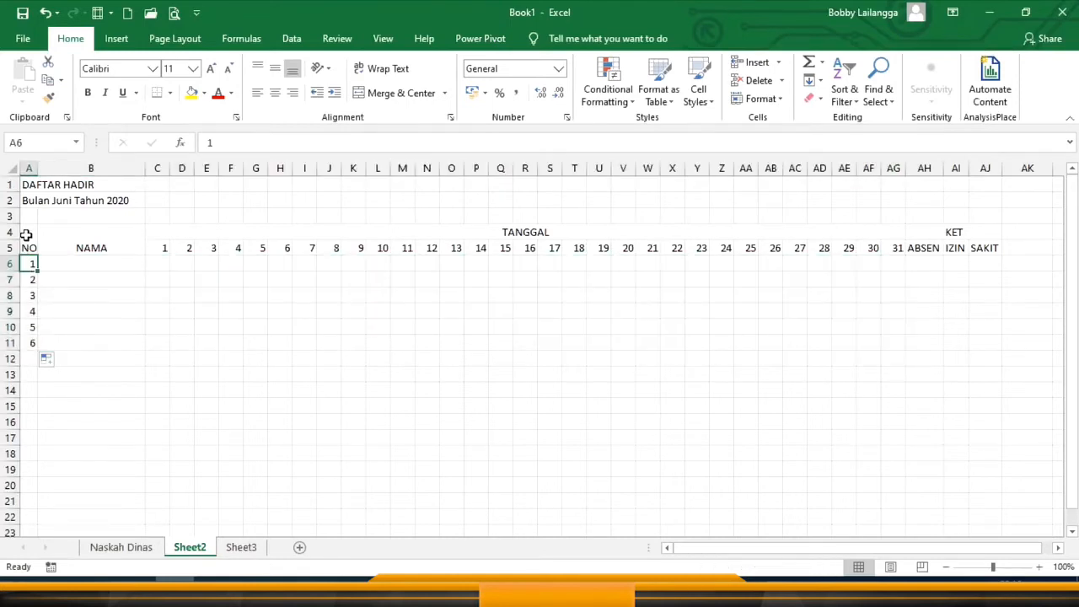
Center the contents of the whole table A4:AJ11 both vertically and horizontally
{"action": "left_click_drag", "start_coordinate": [27, 233], "coordinate": [975, 344]}
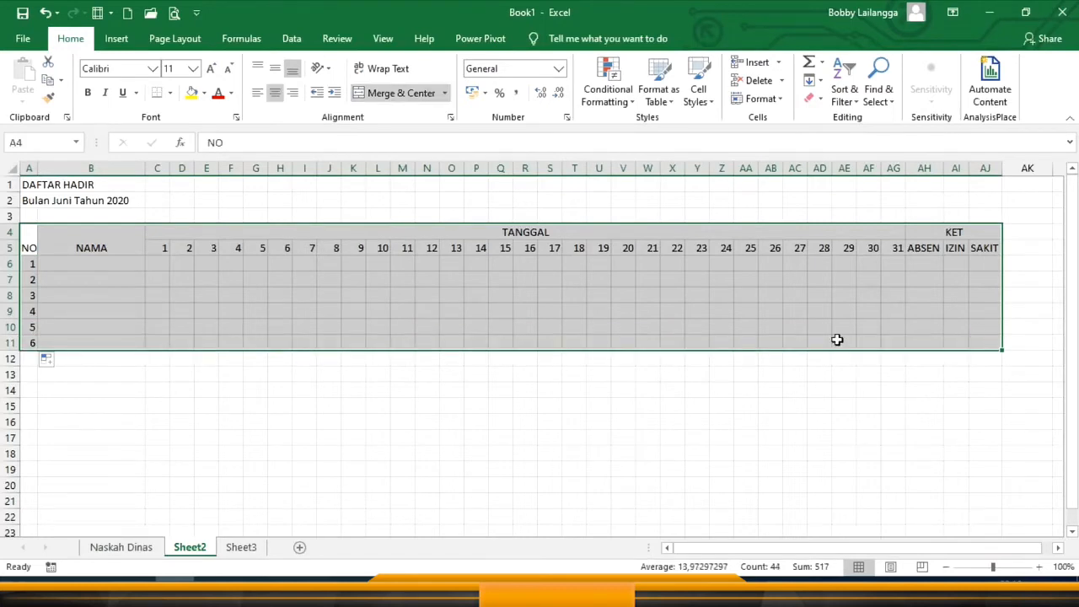
{"action": "left_click", "coordinate": [274, 71]}
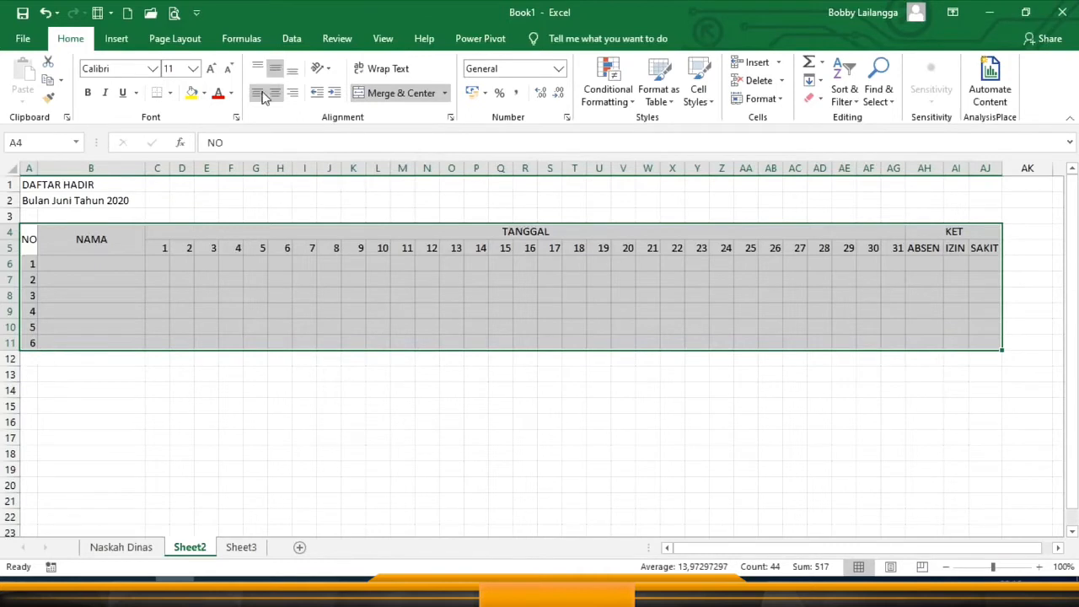
{"action": "left_click", "coordinate": [257, 92]}
{"action": "left_click", "coordinate": [275, 93]}
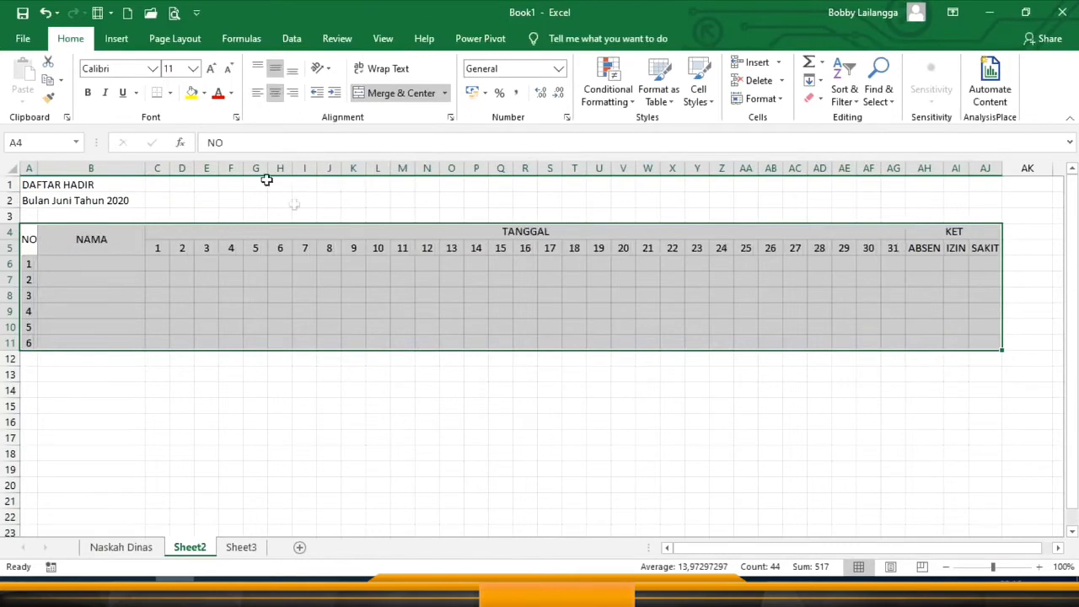
Make the header rows A4:AJ5 bold and left-align the empty name cells B6:B11
{"action": "left_click_drag", "start_coordinate": [28, 239], "coordinate": [971, 253]}
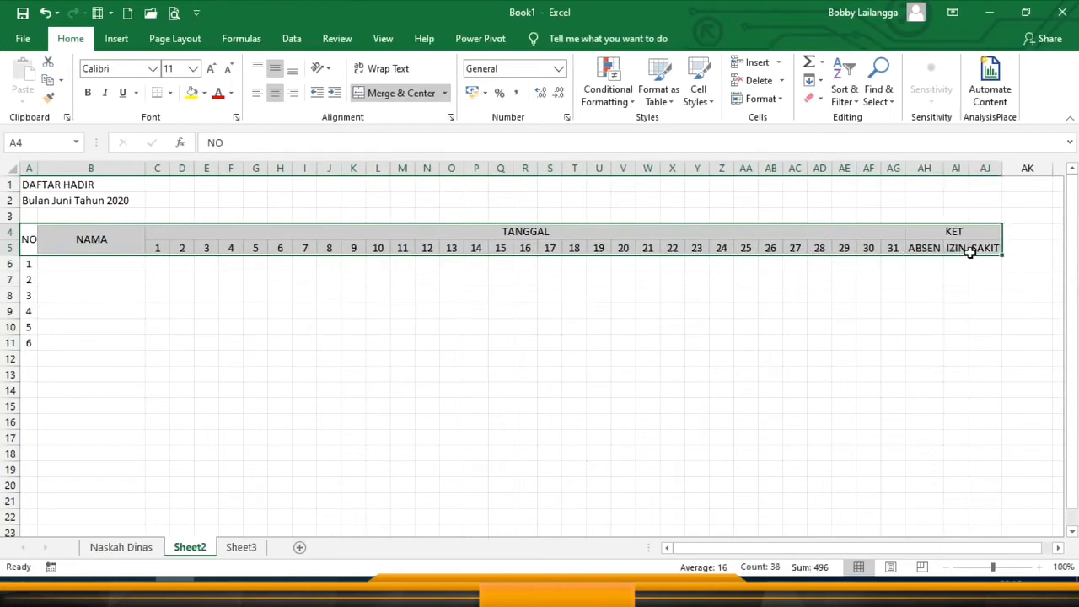
{"action": "left_click", "coordinate": [87, 93]}
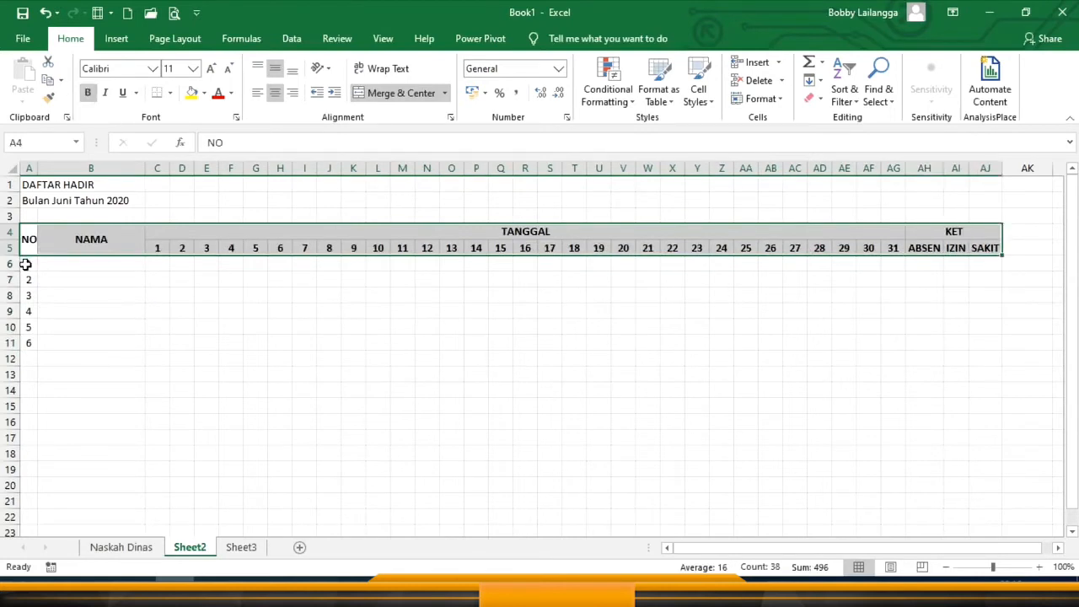
{"action": "left_click_drag", "start_coordinate": [50, 264], "coordinate": [70, 340]}
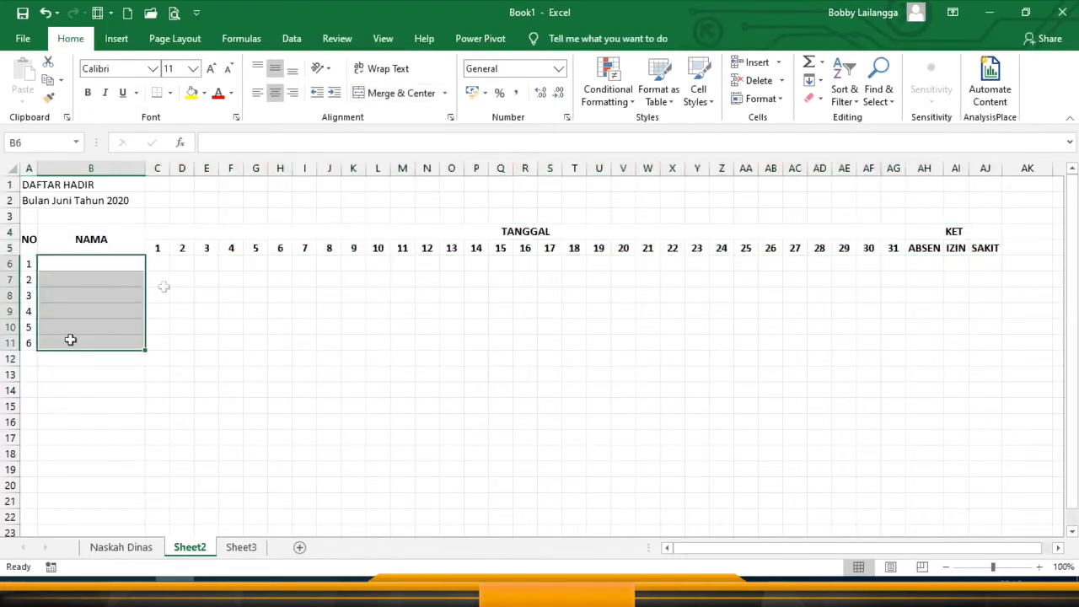
{"action": "left_click", "coordinate": [263, 94]}
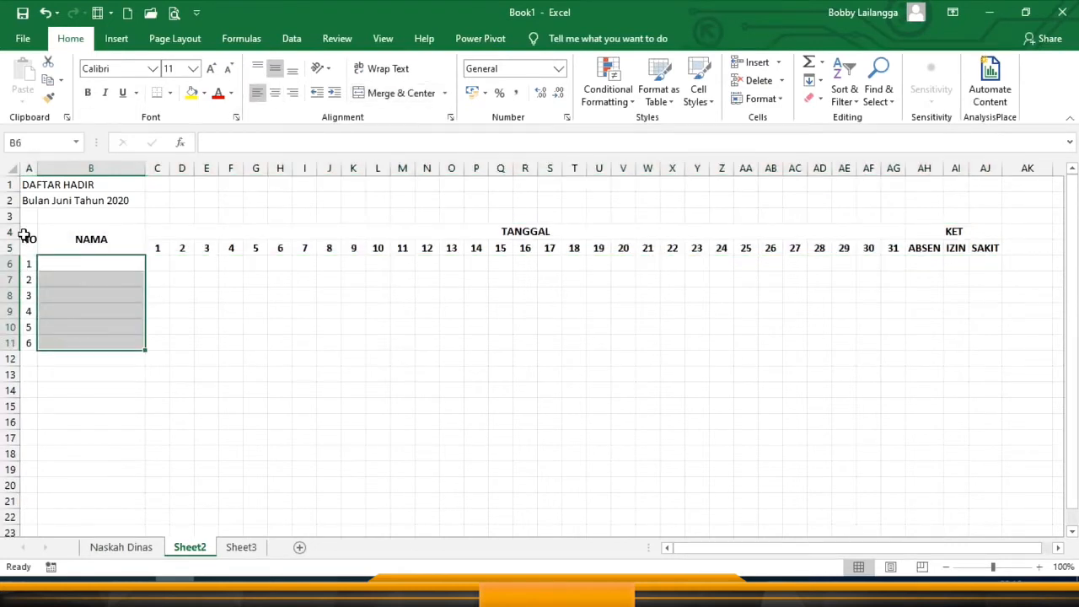
Apply All Borders to the whole attendance table A4:AJ11
{"action": "left_click_drag", "start_coordinate": [24, 236], "coordinate": [992, 345]}
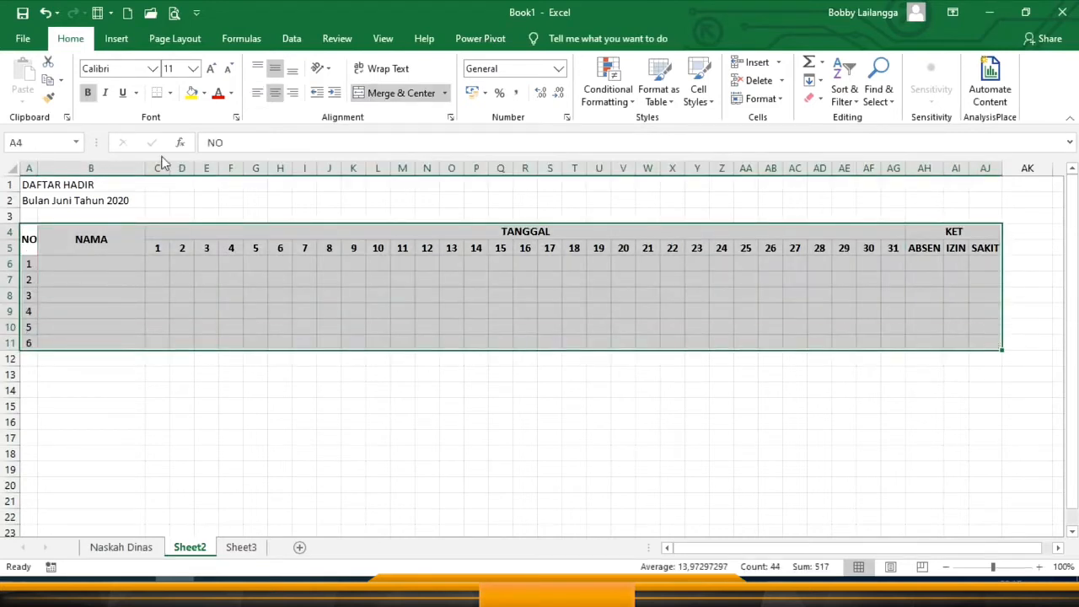
{"action": "left_click", "coordinate": [171, 93]}
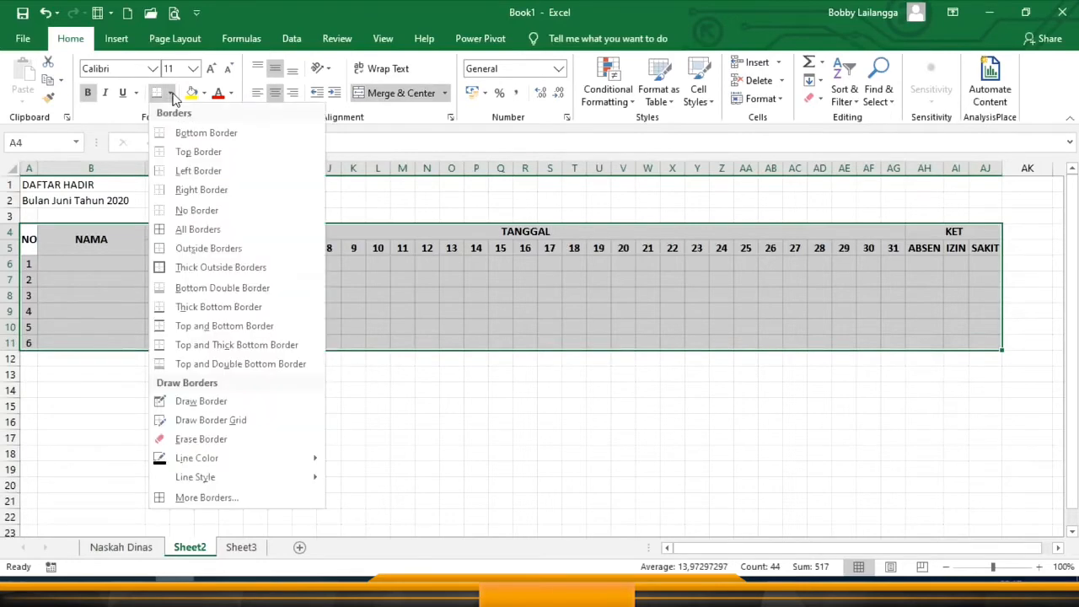
{"action": "left_click", "coordinate": [217, 238]}
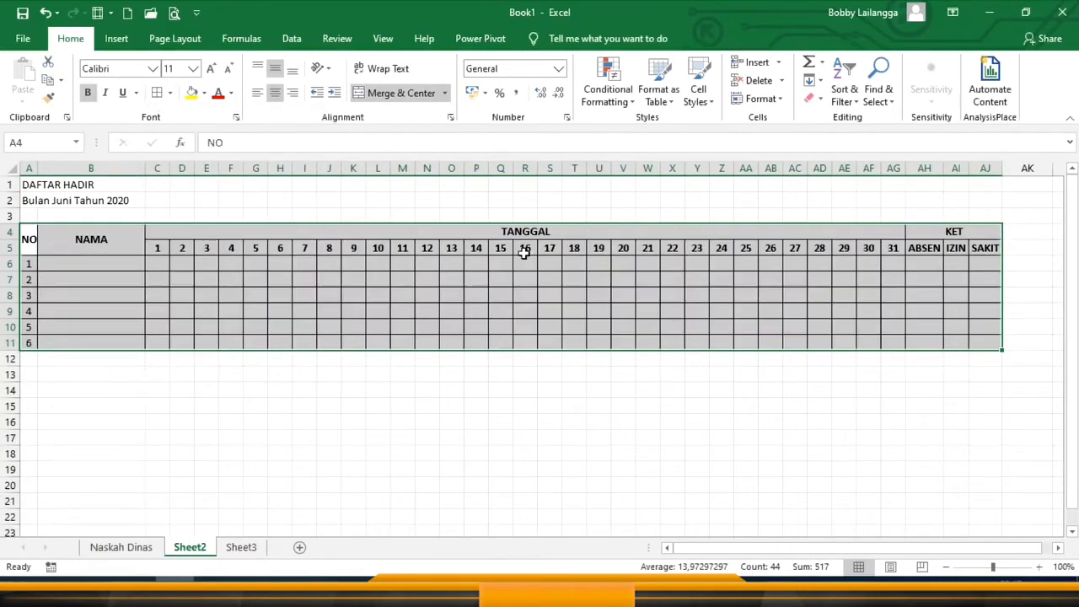
{"action": "left_click", "coordinate": [476, 262]}
{"action": "left_click", "coordinate": [27, 244]}
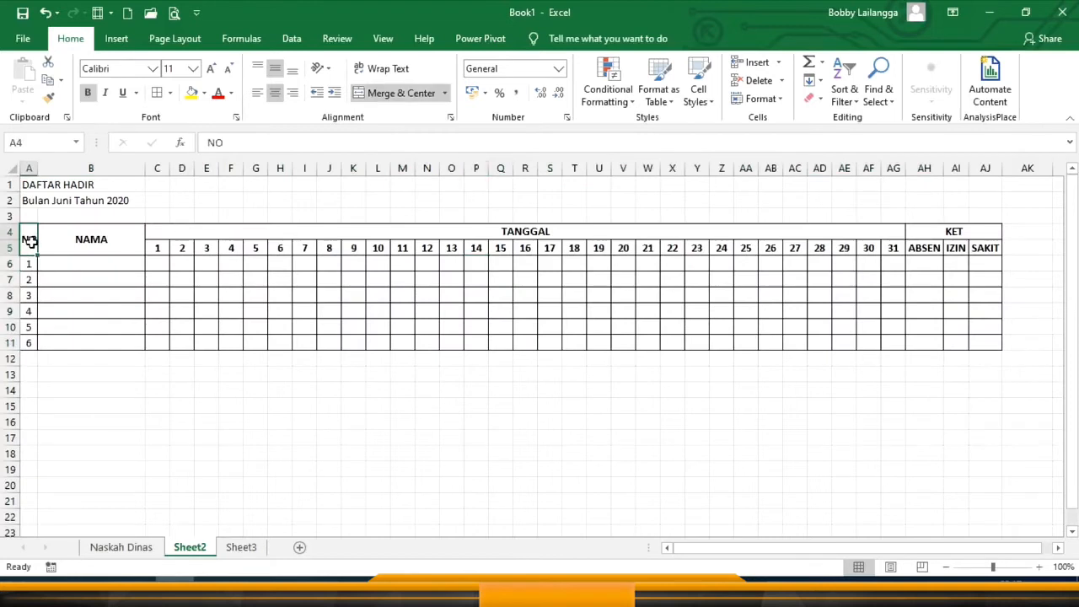
{"action": "left_click", "coordinate": [99, 240]}
{"action": "left_click", "coordinate": [557, 230]}
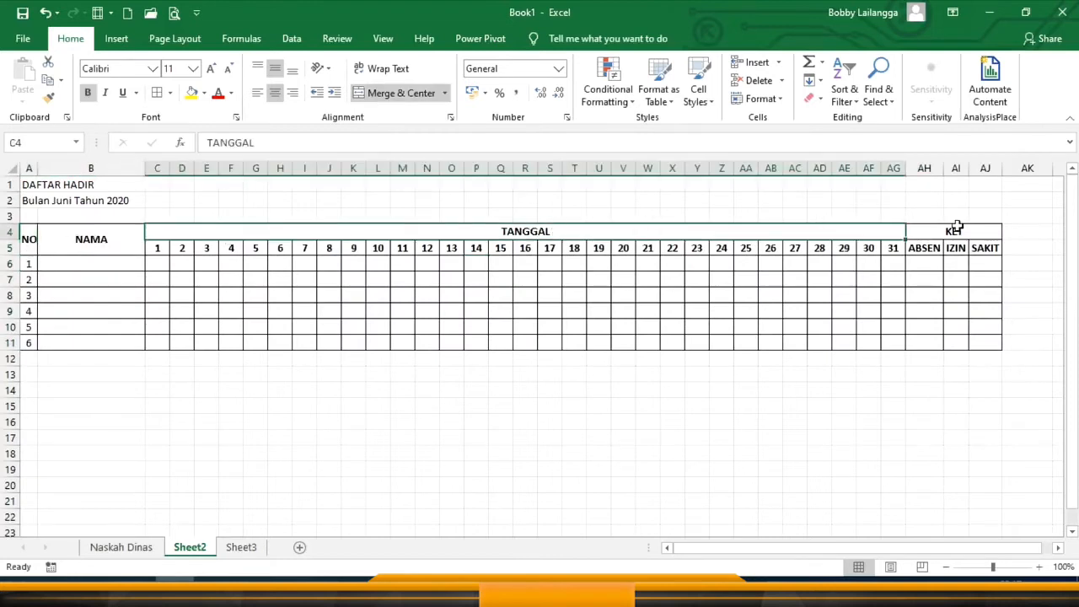
{"action": "left_click", "coordinate": [956, 229]}
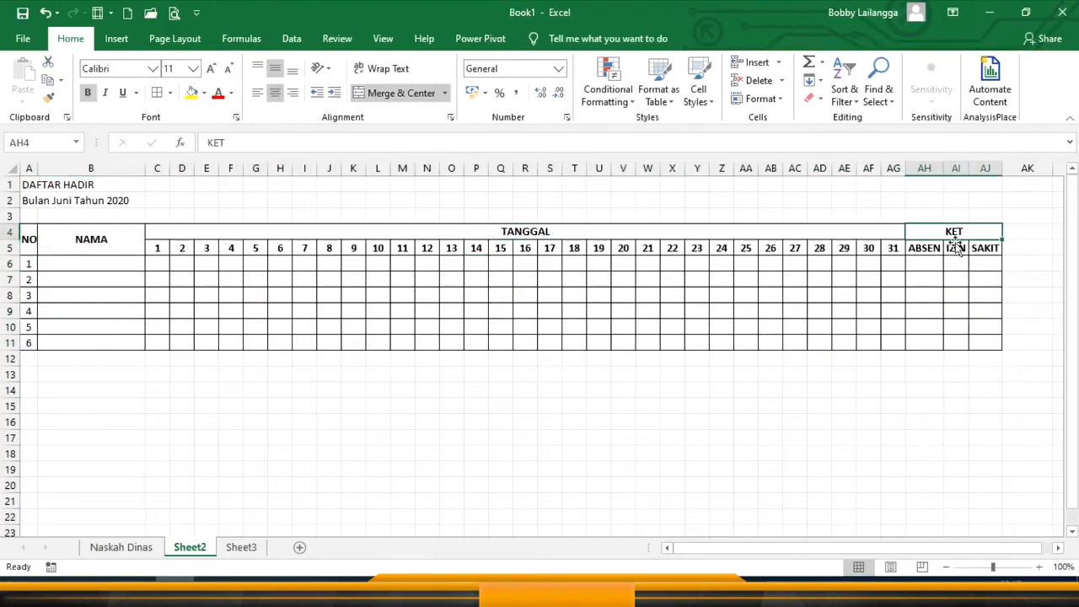
Fill the merged NO, NAMA, TANGGAL and KET header cells with a light blue theme color
{"action": "left_click", "coordinate": [29, 239]}
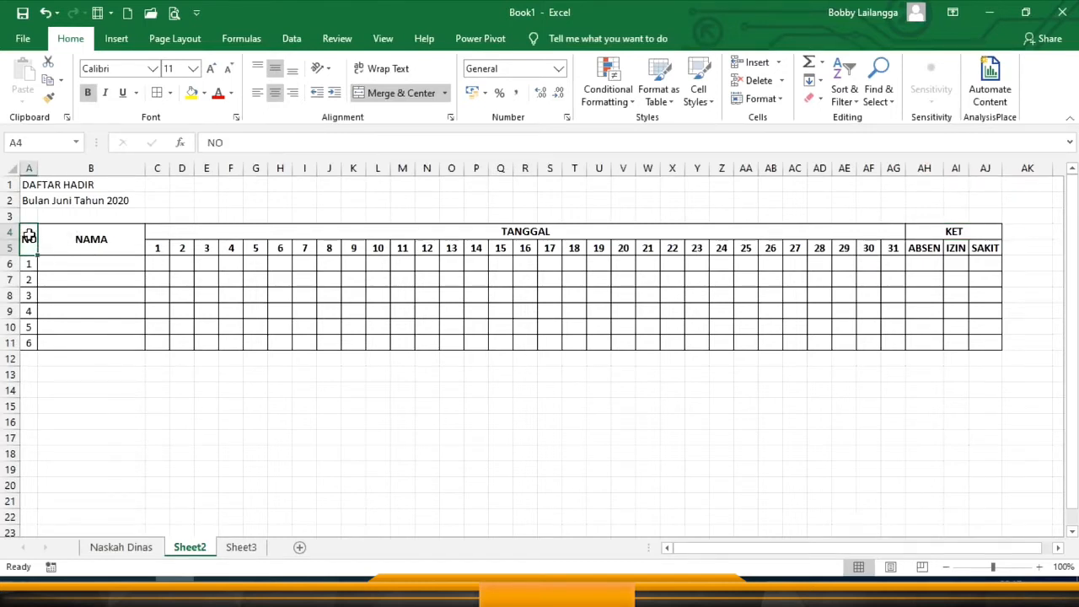
{"action": "left_click", "coordinate": [91, 236], "text": "ctrl"}
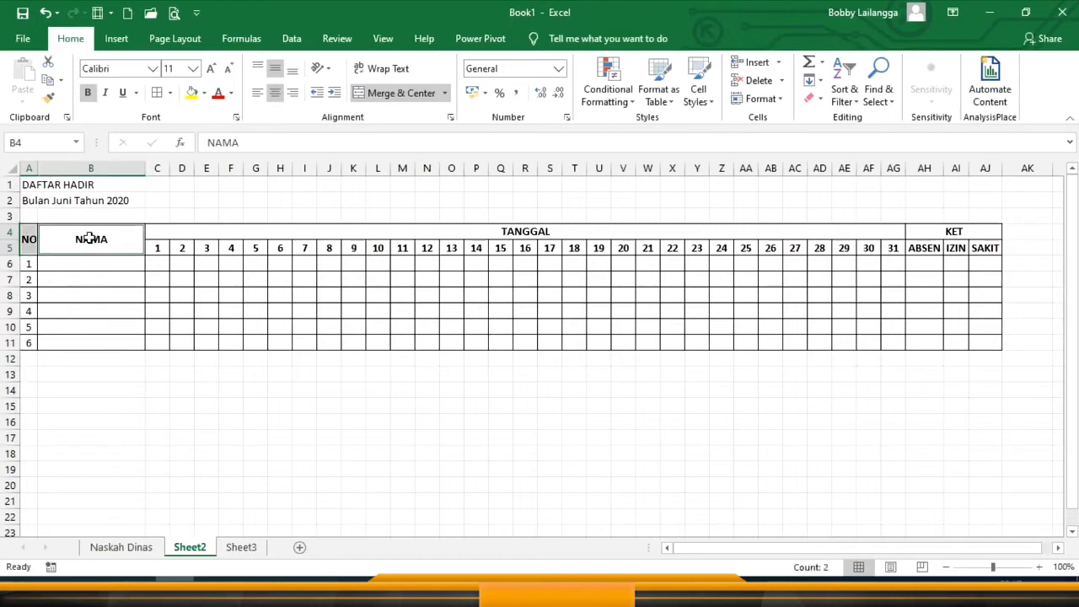
{"action": "left_click", "coordinate": [333, 230], "text": "ctrl"}
{"action": "left_click", "coordinate": [966, 236], "text": "ctrl"}
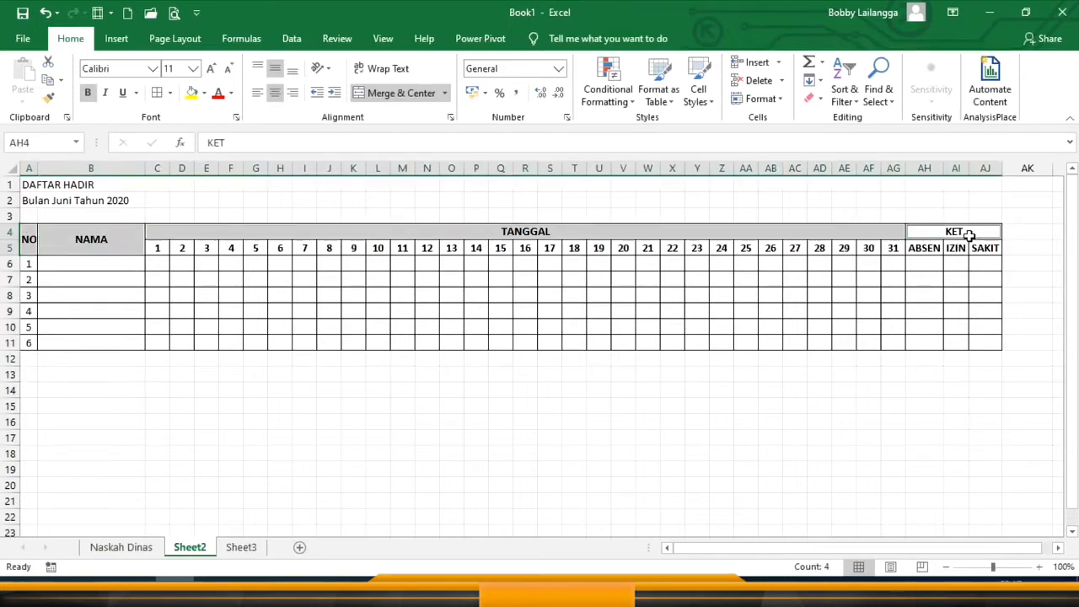
{"action": "left_click", "coordinate": [204, 93]}
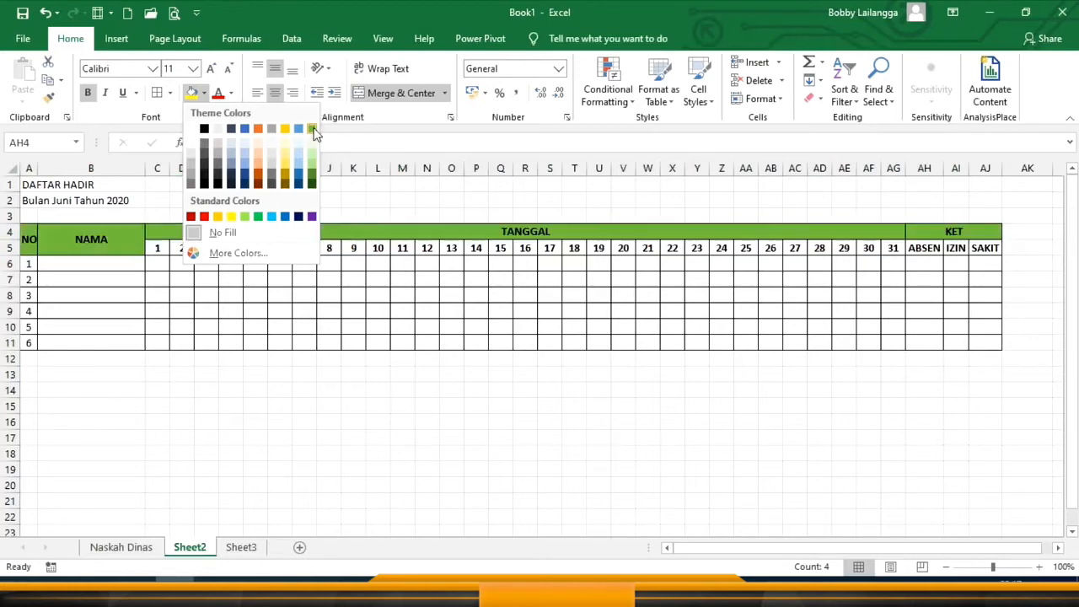
{"action": "left_click", "coordinate": [242, 161]}
Fill the date number cells 1 to 31 (C5:AG5) with the standard light green color
{"action": "left_click_drag", "start_coordinate": [153, 248], "coordinate": [886, 242]}
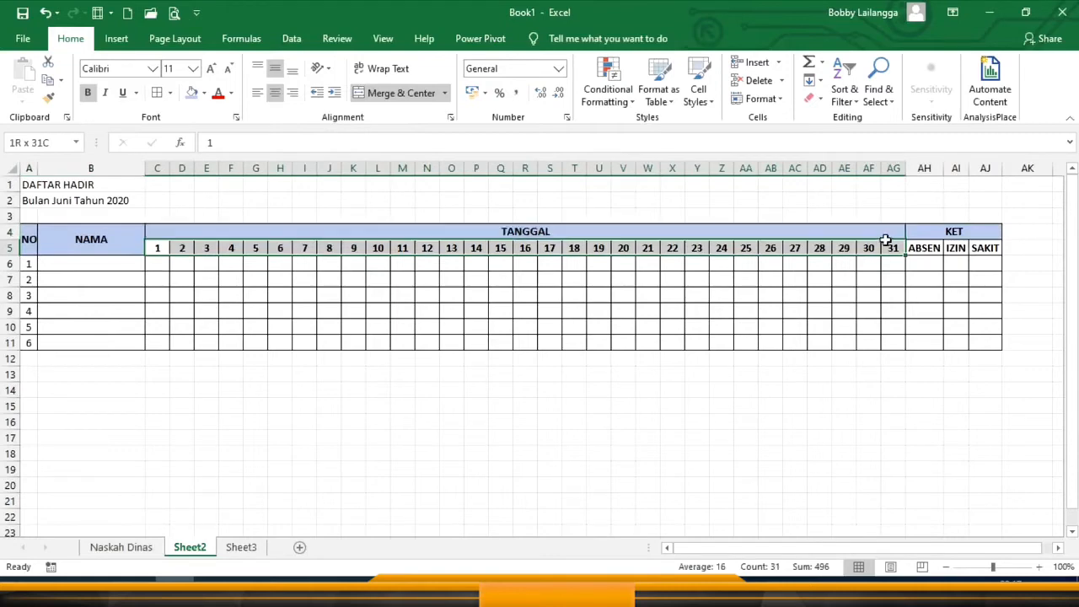
{"action": "left_click", "coordinate": [207, 94]}
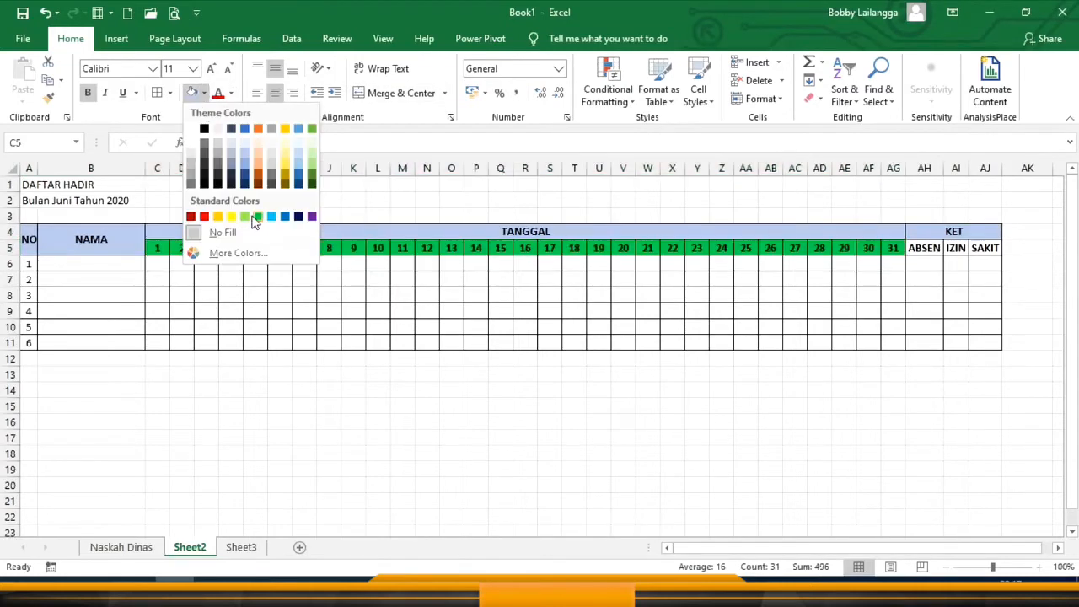
{"action": "left_click", "coordinate": [244, 216]}
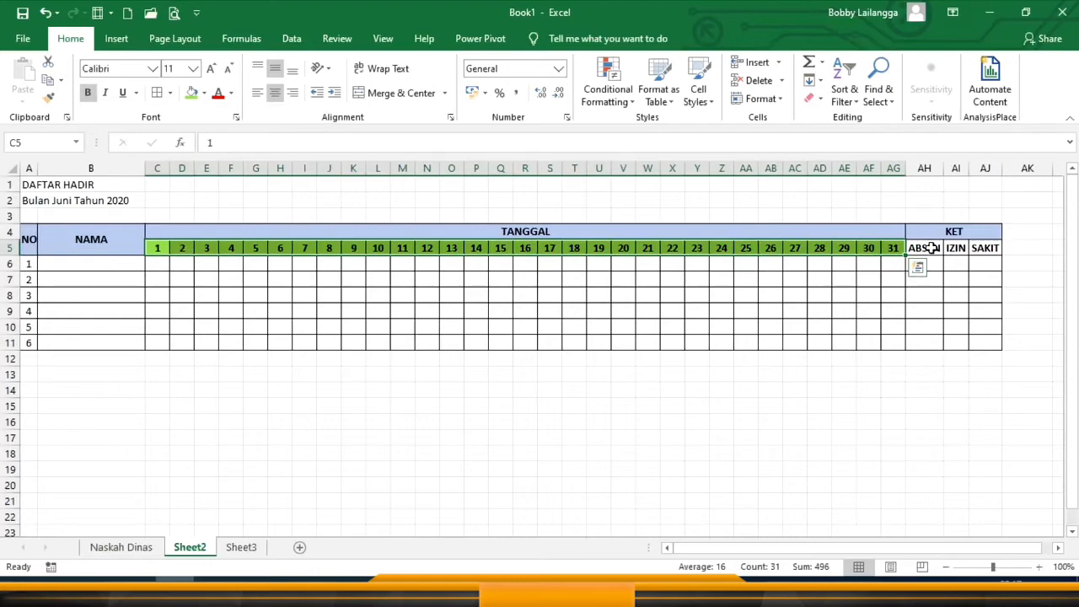
Fill the ABSEN, IZIN and SAKIT header cells (AH5:AJ5) with a light gold theme color
{"action": "left_click_drag", "start_coordinate": [931, 248], "coordinate": [986, 248]}
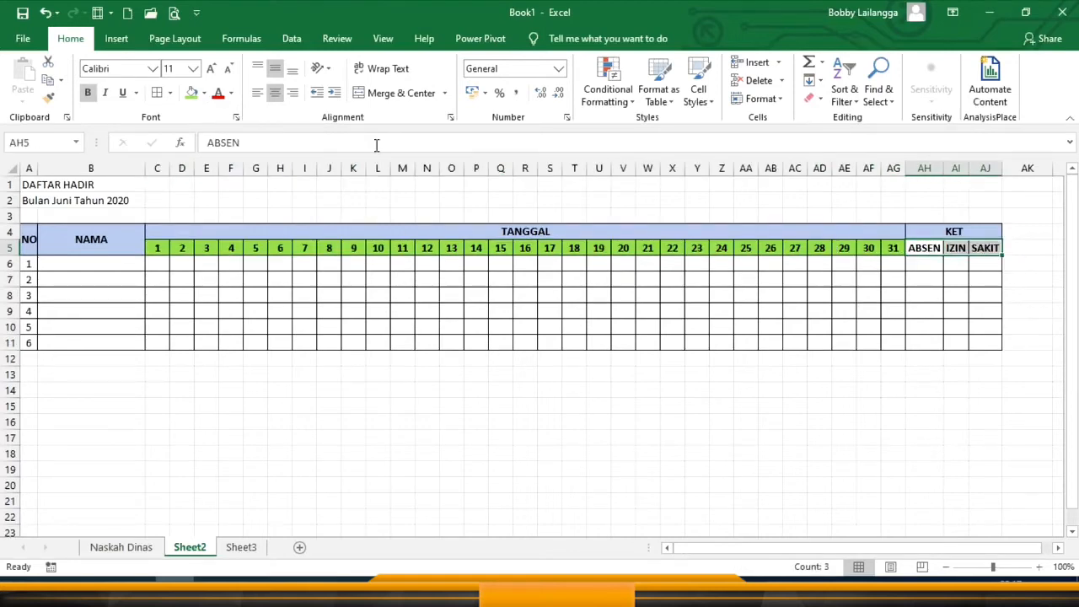
{"action": "left_click", "coordinate": [205, 93]}
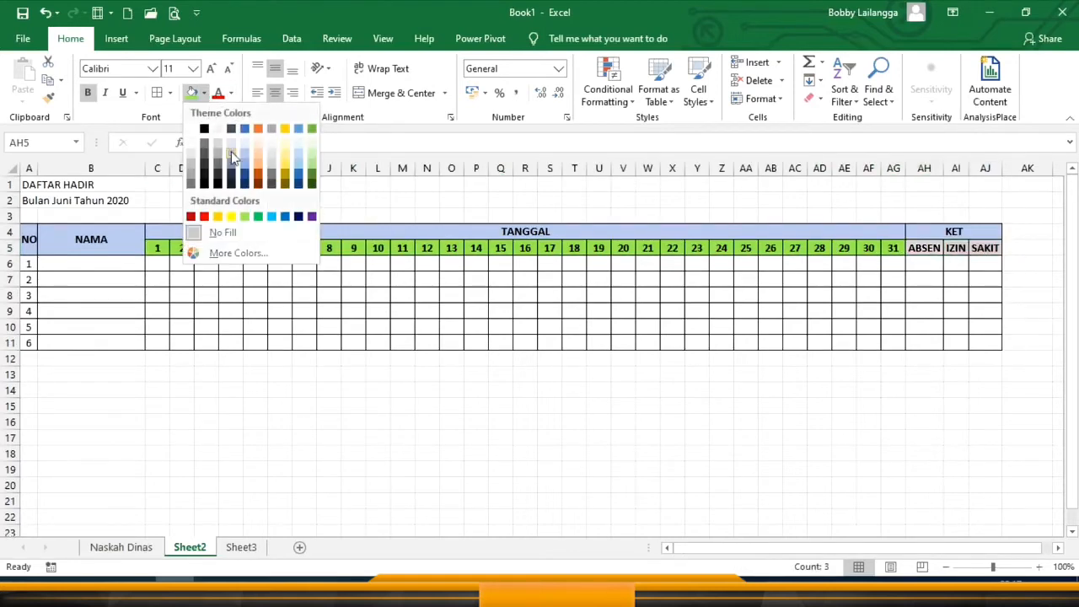
{"action": "left_click", "coordinate": [281, 158]}
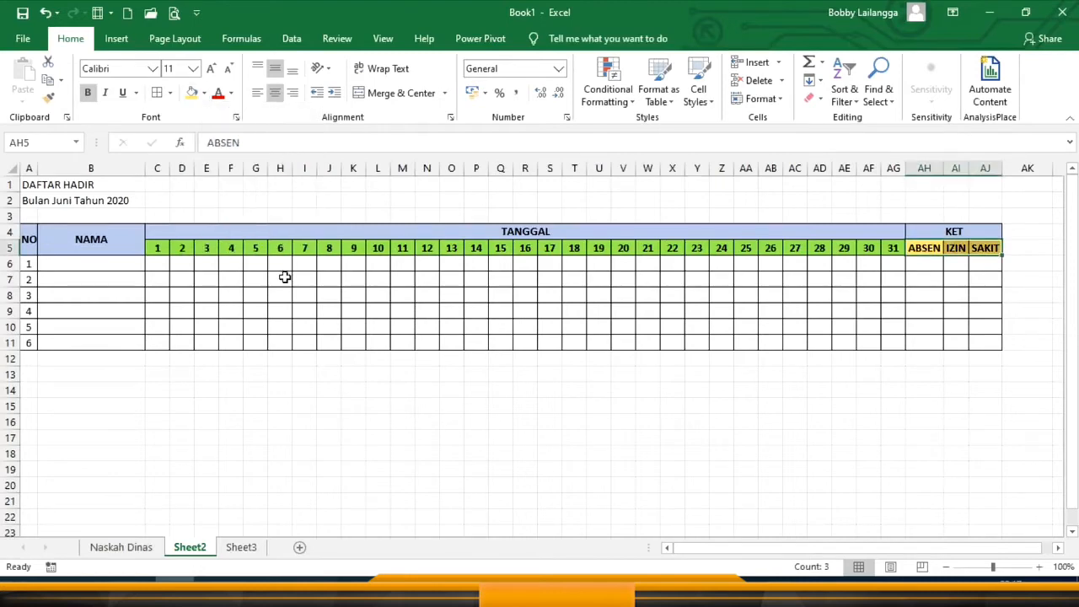
Enter the first three attendees' names in uppercase in the NAMA cells B6 to B8
{"action": "left_click", "coordinate": [82, 266]}
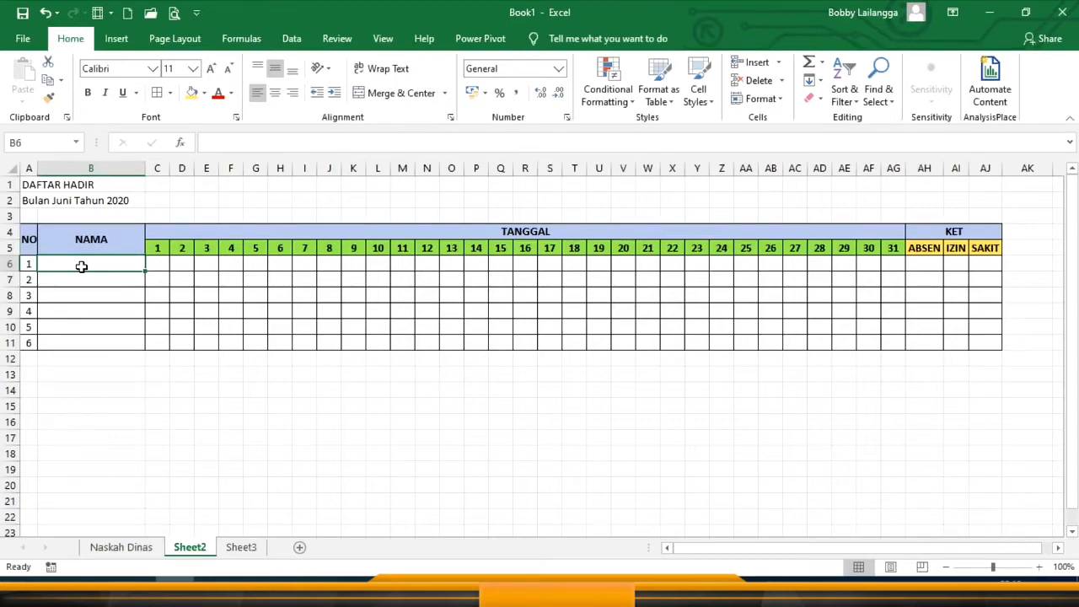
{"action": "type", "text": "JERIKO"}
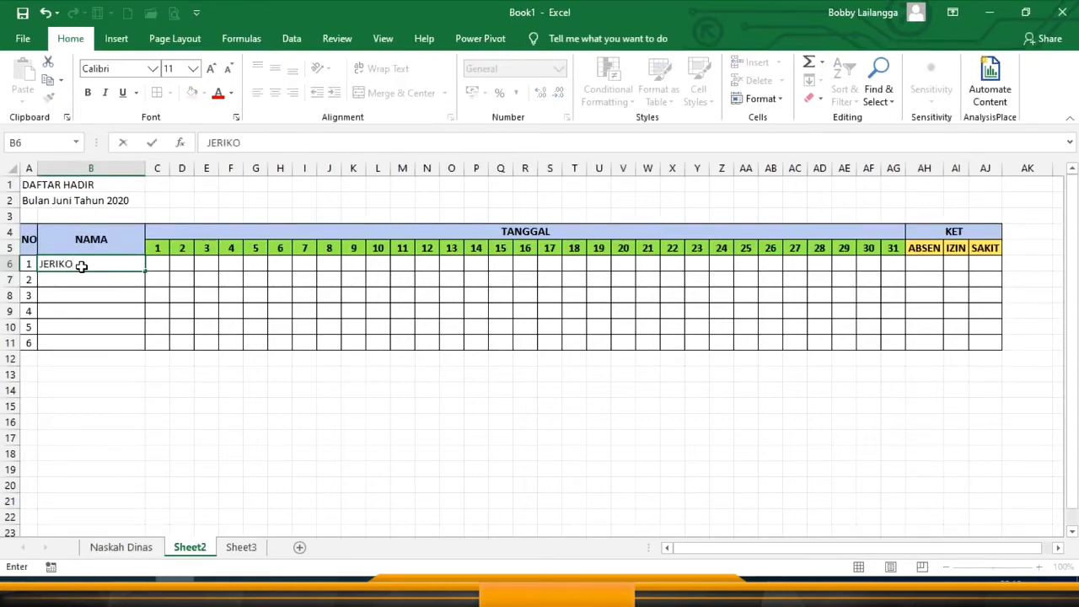
{"action": "key", "text": "Return"}
{"action": "key", "text": "Up"}
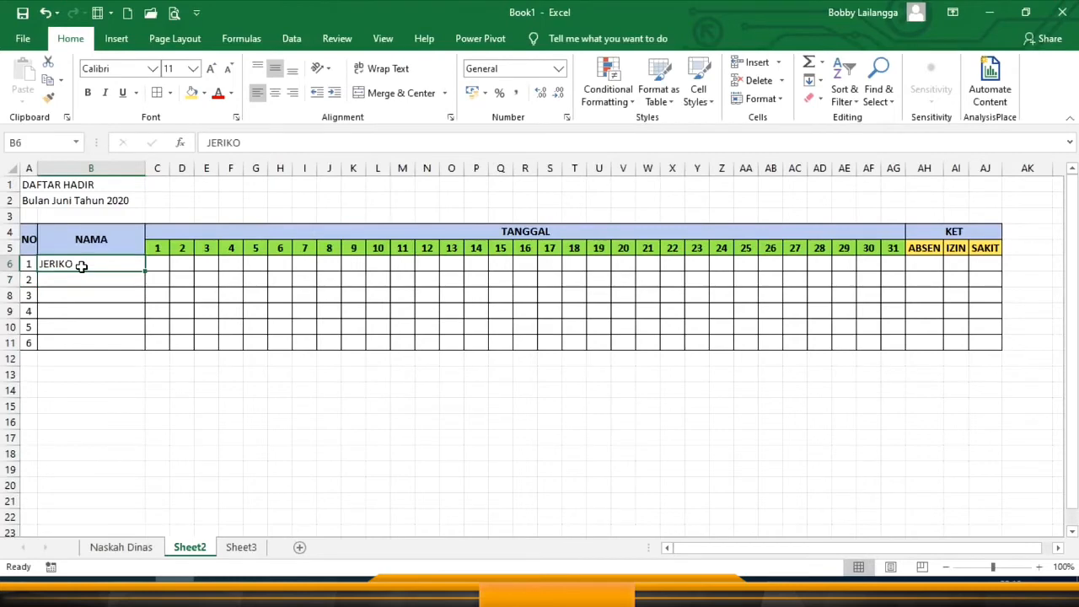
{"action": "key", "text": "Down"}
{"action": "type", "text": "ARDIN"}
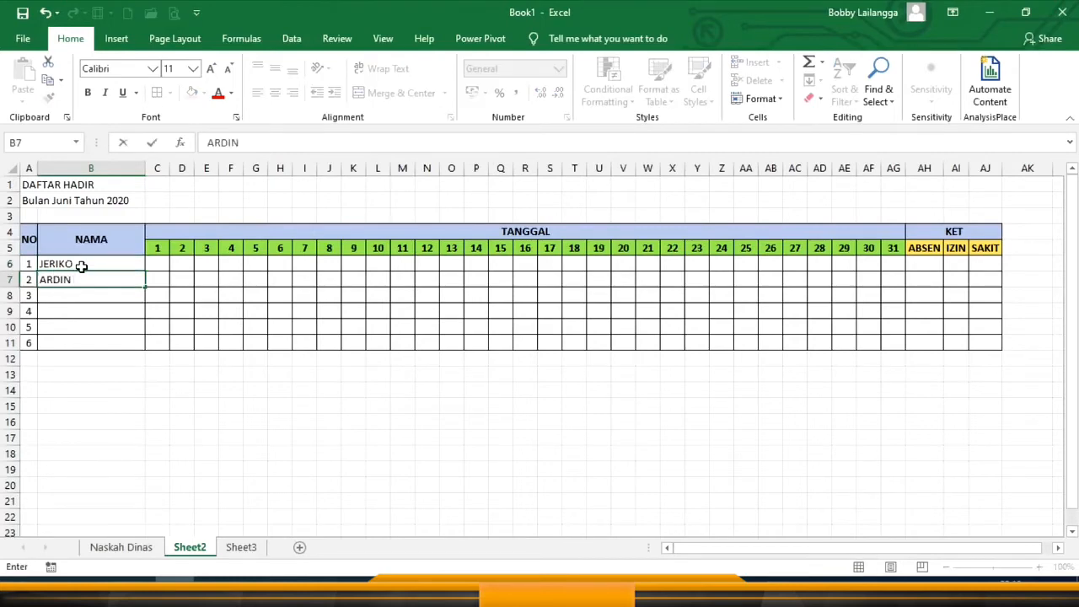
{"action": "key", "text": "Return"}
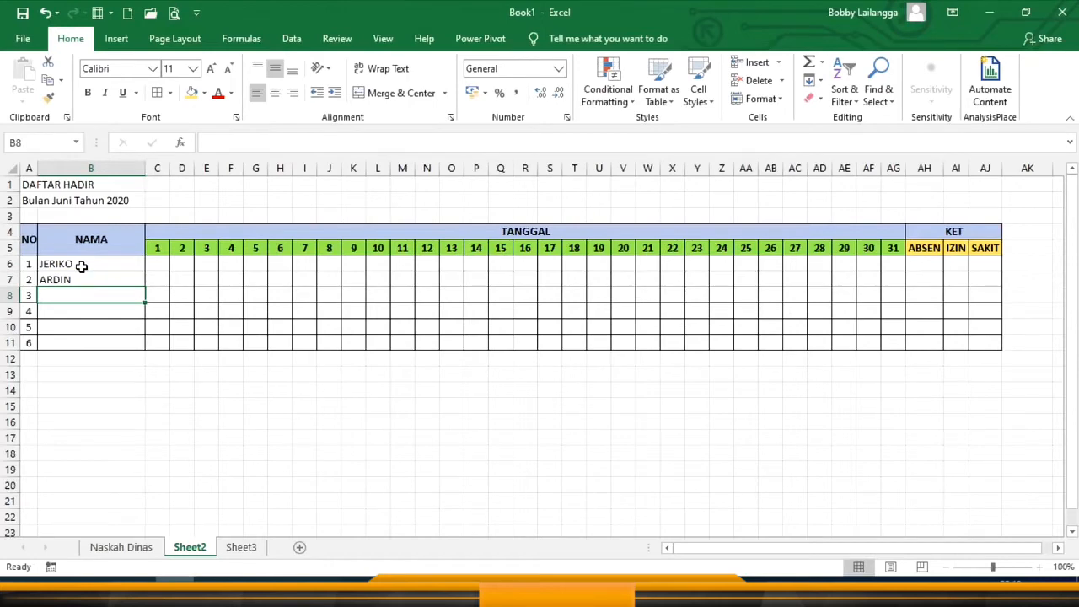
{"action": "type", "text": "ARIF"}
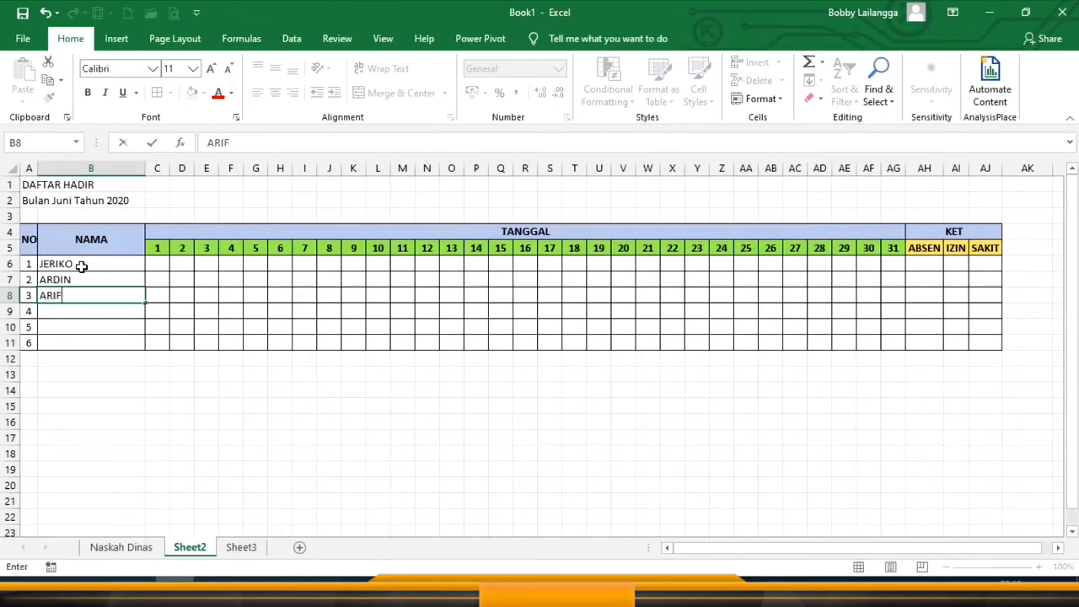
{"action": "key", "text": "Return"}
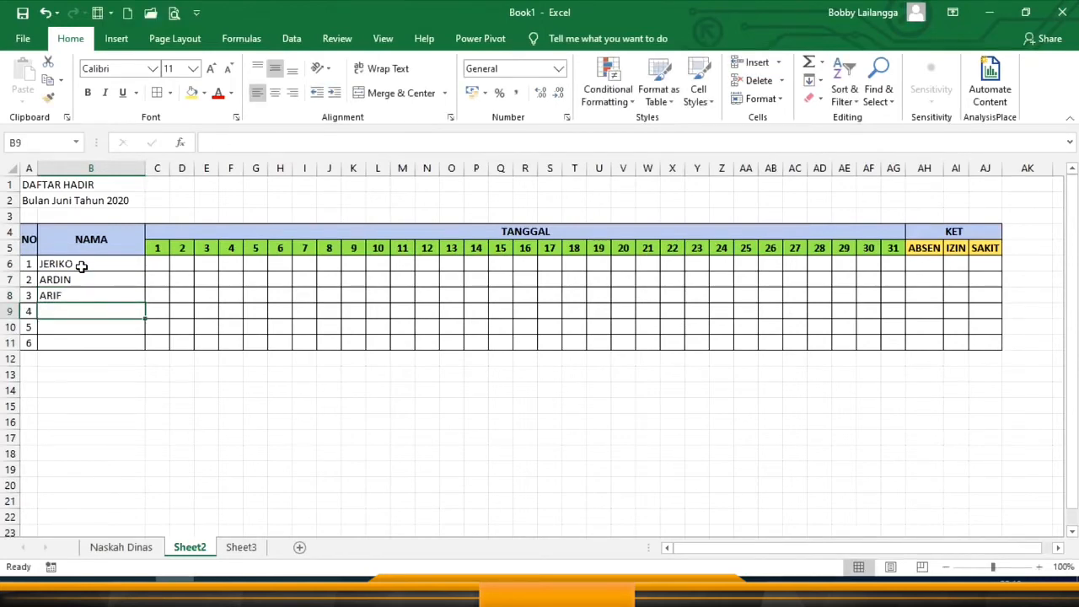
Move the name in B8 to B7, replacing the existing entry, and re-enter the replaced name in B8
{"action": "left_click", "coordinate": [67, 295]}
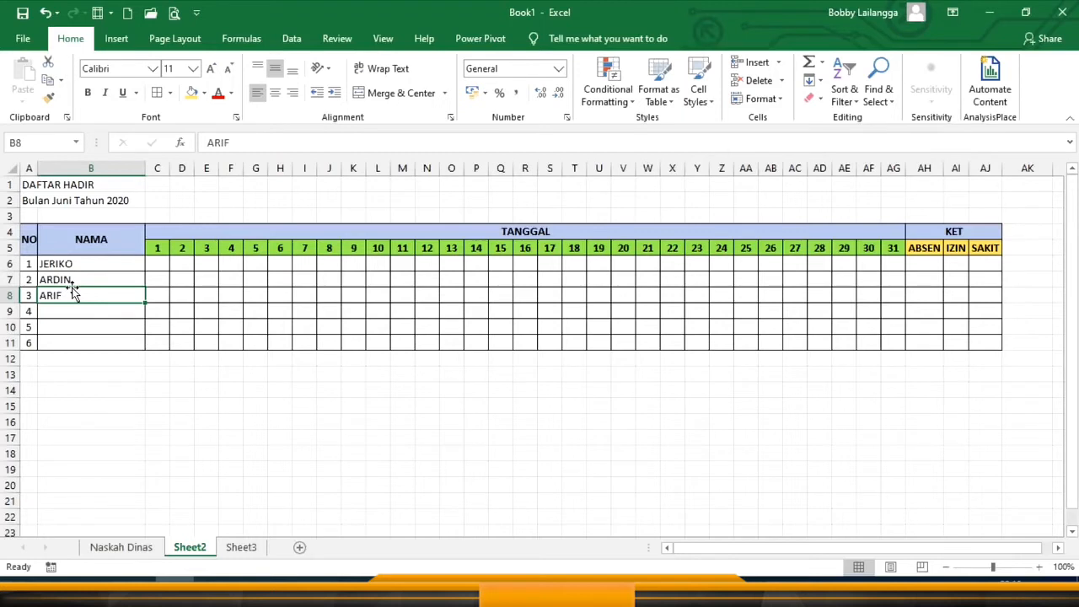
{"action": "left_click_drag", "start_coordinate": [73, 287], "coordinate": [72, 283]}
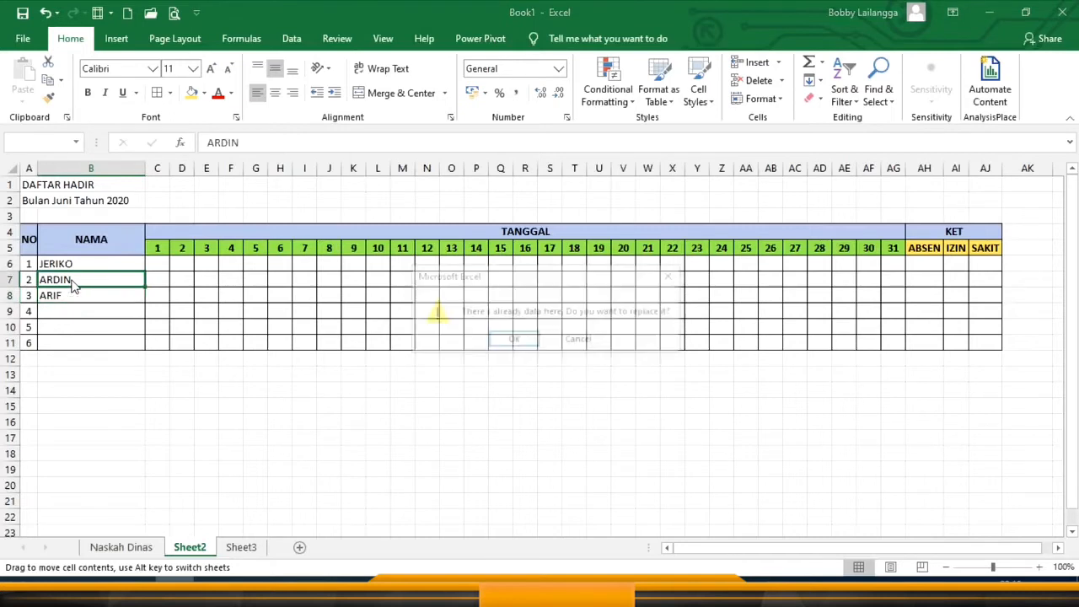
{"action": "left_click", "coordinate": [518, 342]}
{"action": "left_click", "coordinate": [97, 295]}
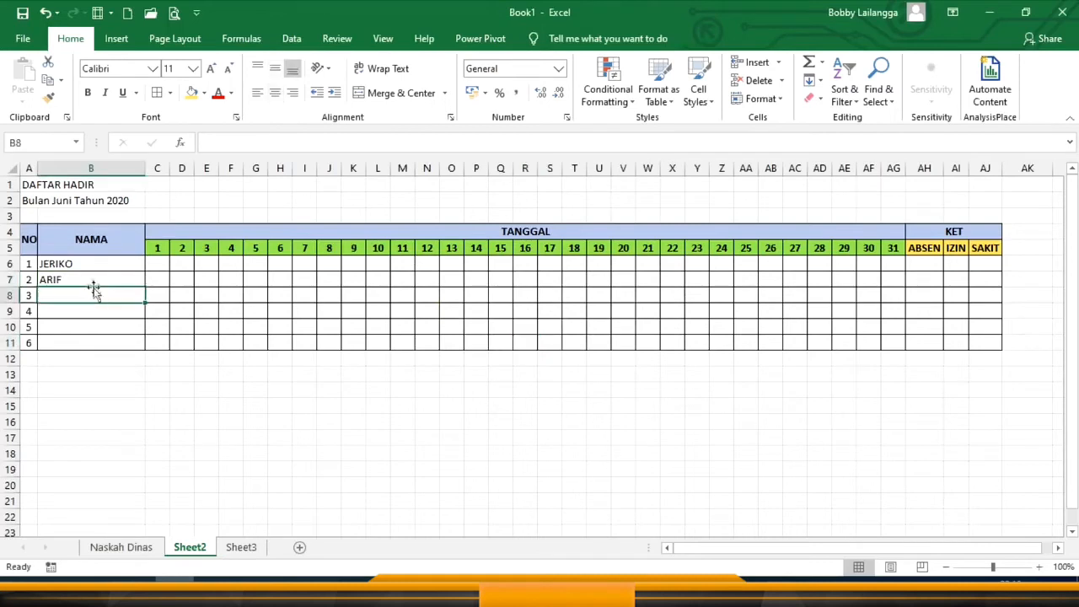
{"action": "left_click", "coordinate": [93, 282]}
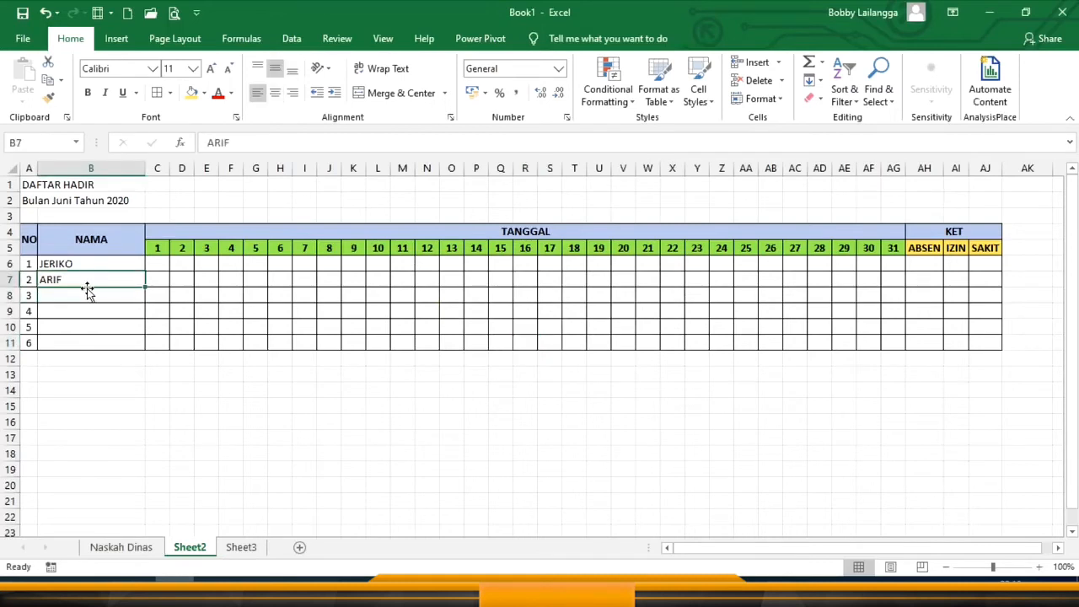
{"action": "left_click", "coordinate": [82, 294]}
{"action": "type", "text": "ARDIN"}
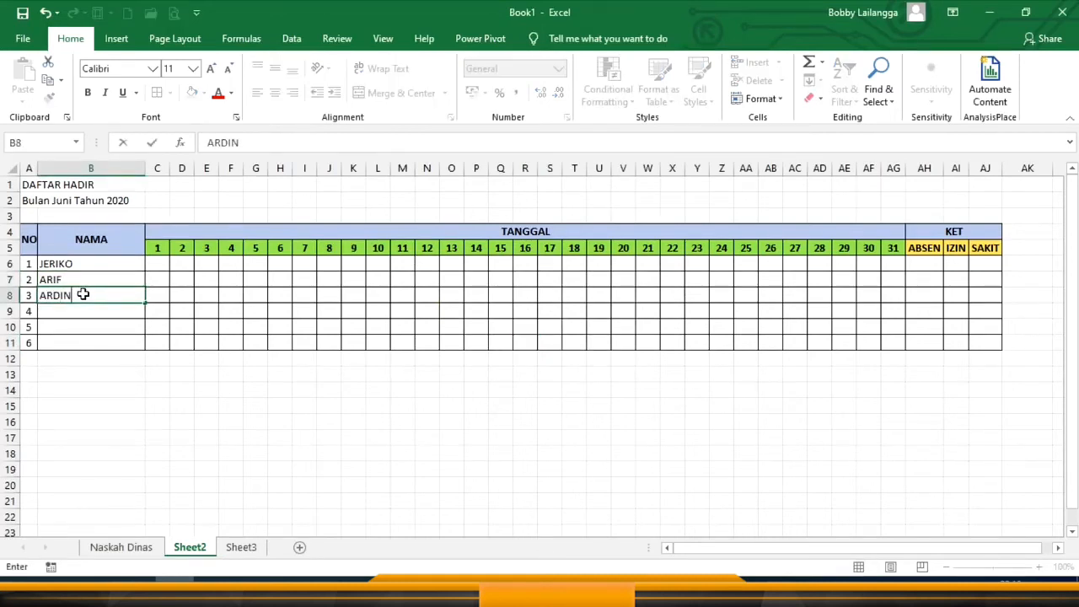
{"action": "key", "text": "Return"}
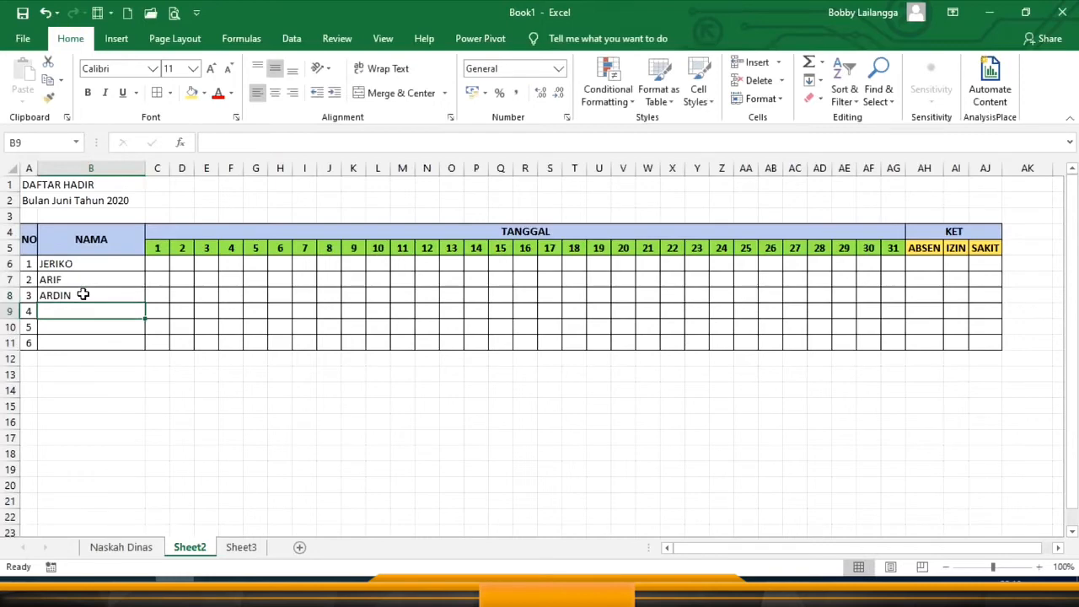
Enter the remaining three attendees' names in uppercase in the NAMA cells B9 to B11
{"action": "type", "text": "RIFKI"}
{"action": "key", "text": "Return"}
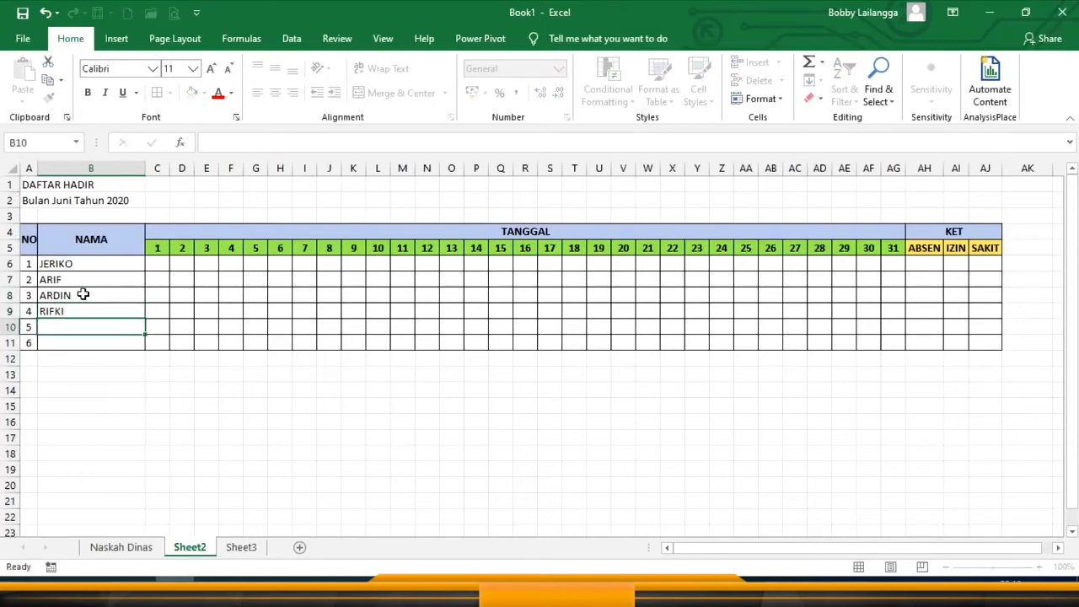
{"action": "type", "text": "REZA"}
{"action": "key", "text": "Return"}
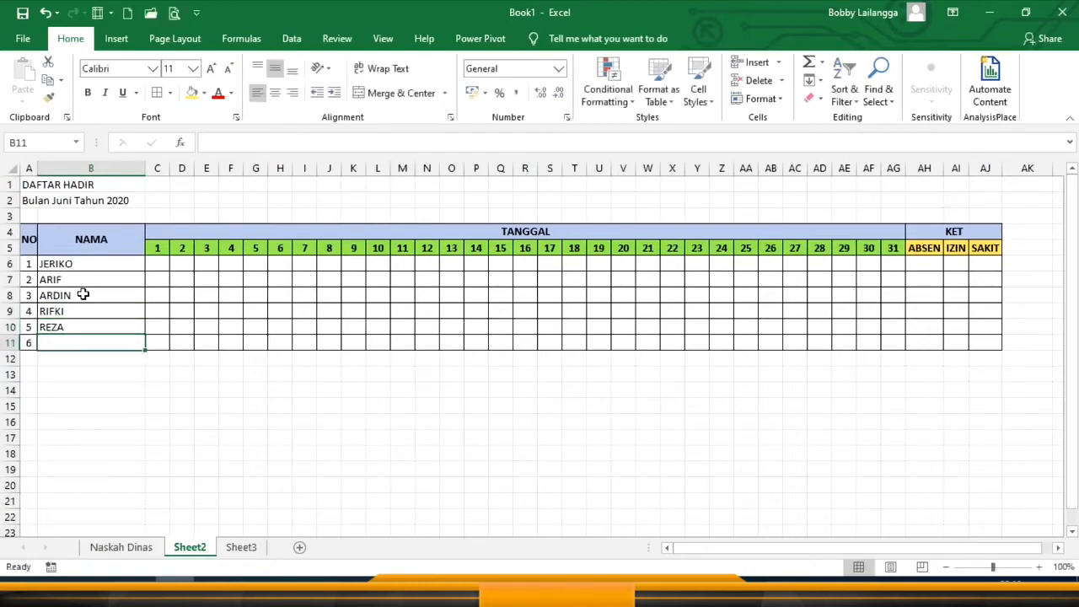
{"action": "type", "text": "RANDI"}
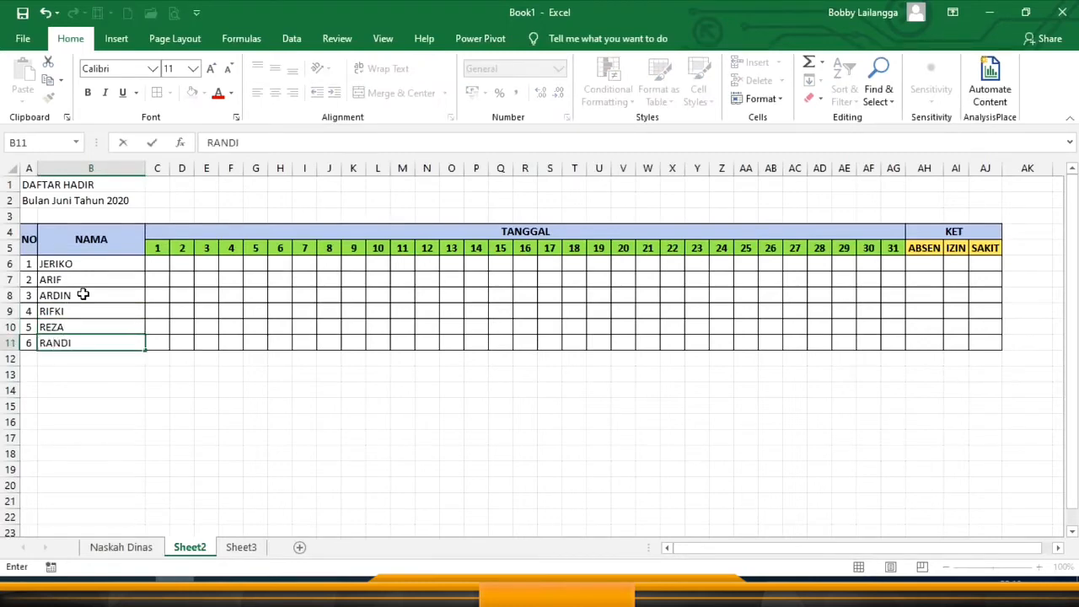
{"action": "left_click", "coordinate": [82, 294]}
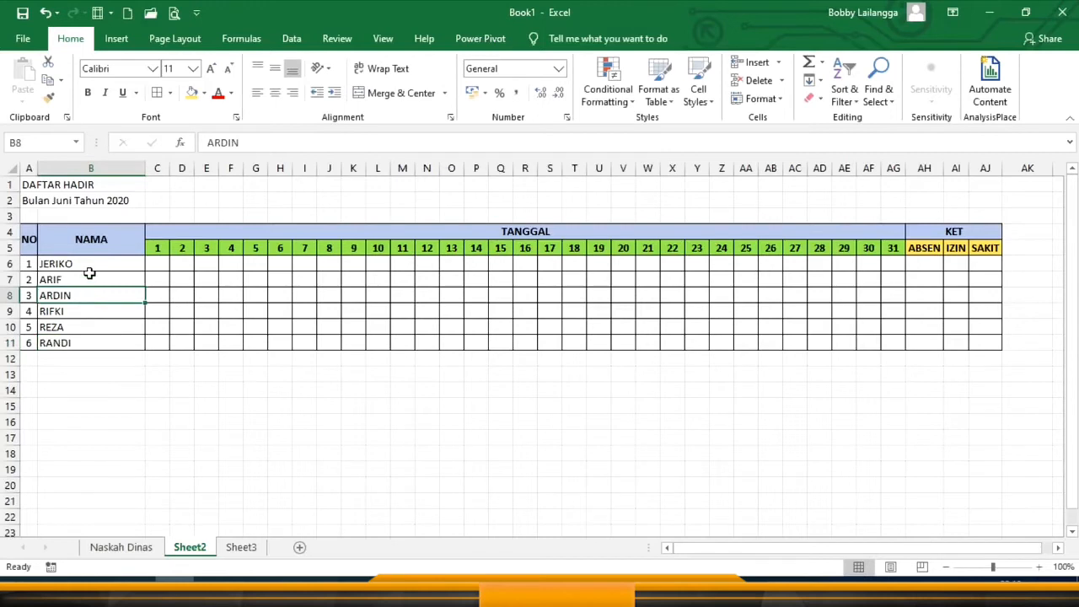
{"action": "left_click_drag", "start_coordinate": [87, 265], "coordinate": [103, 339]}
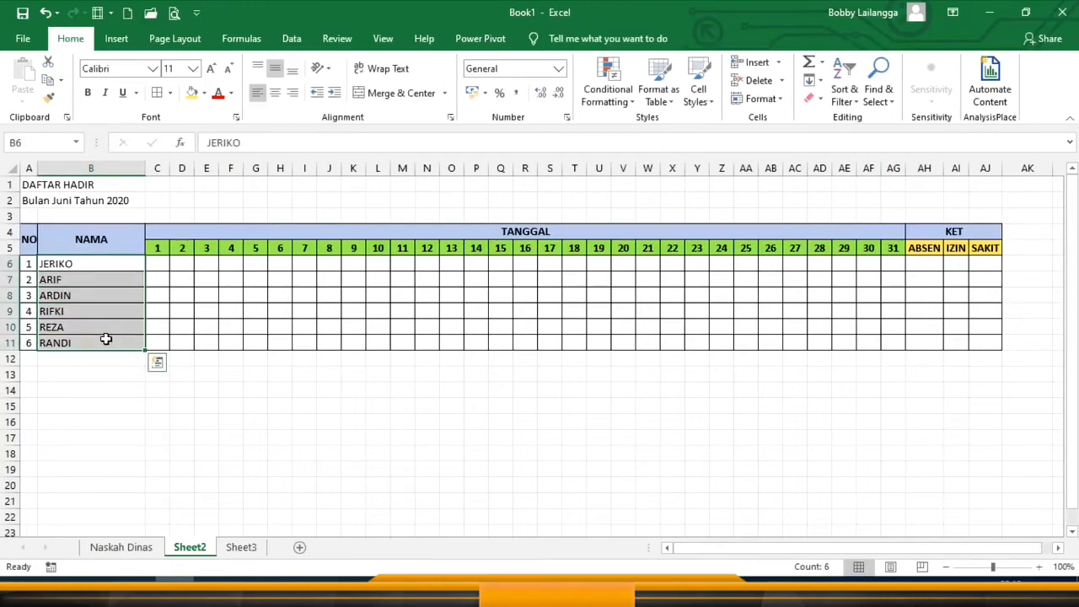
{"action": "left_click", "coordinate": [78, 289]}
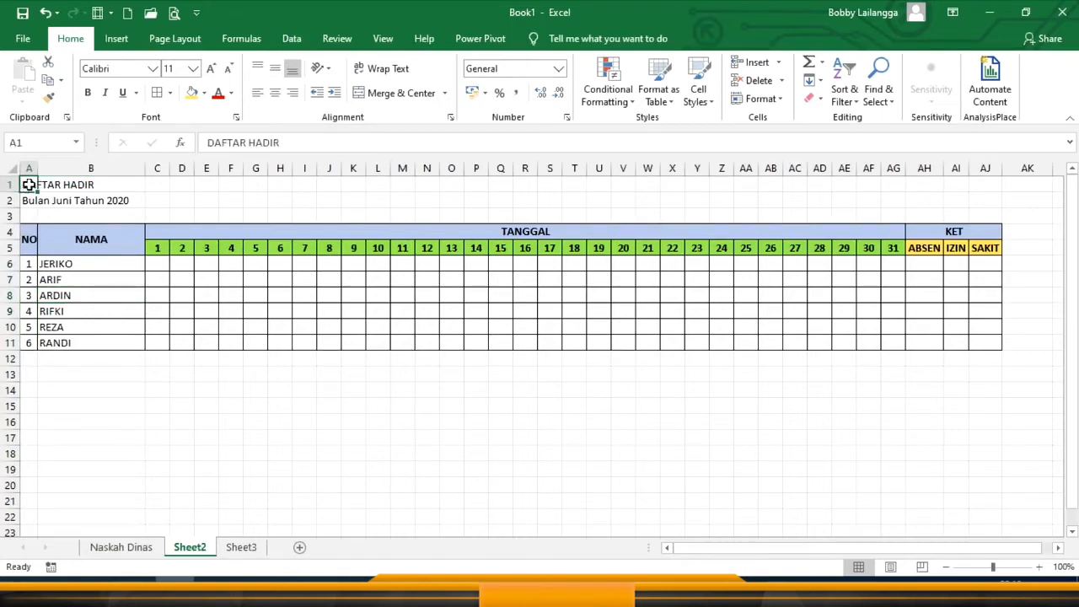
Merge and center the DAFTAR HADIR title across A1:AJ1 and the Bulan Juni Tahun 2020 subtitle across A2:AJ2
{"action": "left_click_drag", "start_coordinate": [28, 184], "coordinate": [984, 185]}
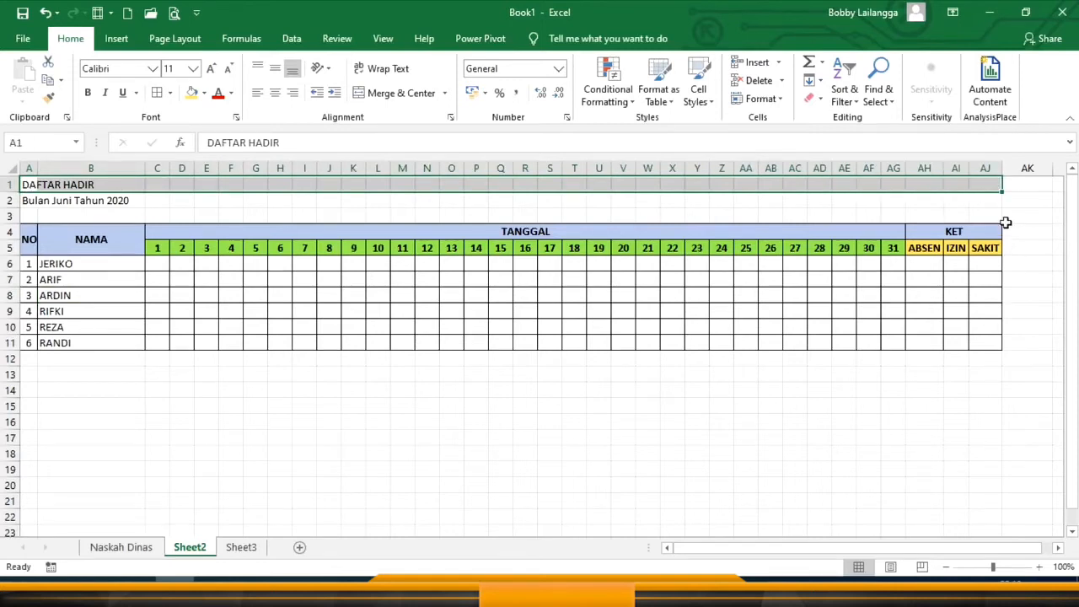
{"action": "left_click", "coordinate": [392, 95]}
{"action": "left_click", "coordinate": [25, 200]}
{"action": "left_click_drag", "start_coordinate": [26, 201], "coordinate": [982, 203]}
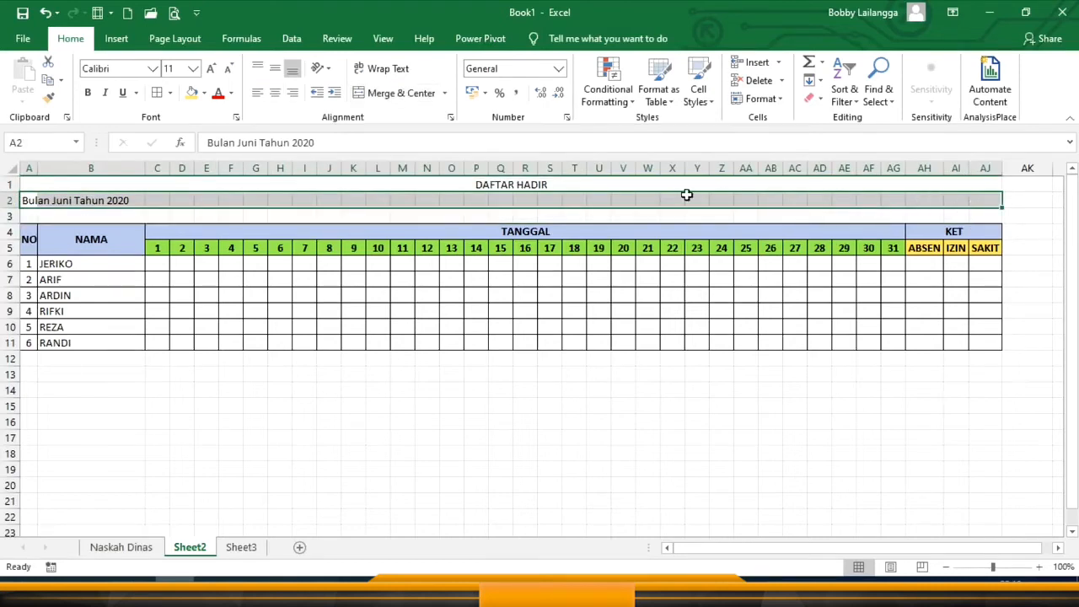
{"action": "key", "text": "F4"}
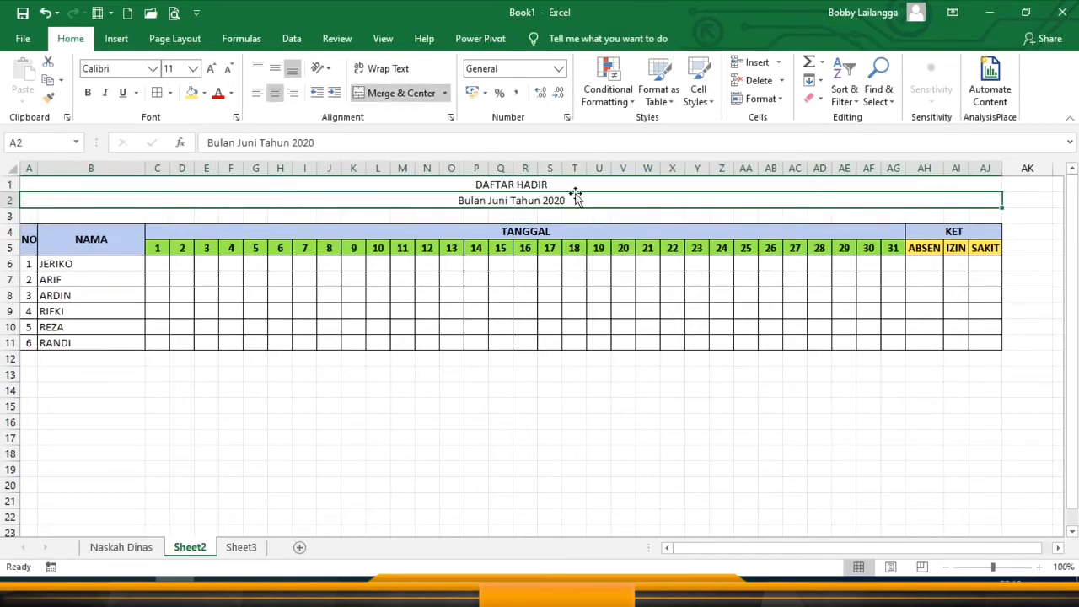
Make both title rows, DAFTAR HADIR and Bulan Juni Tahun 2020, bold
{"action": "left_click_drag", "start_coordinate": [566, 182], "coordinate": [567, 198]}
{"action": "left_click", "coordinate": [88, 96]}
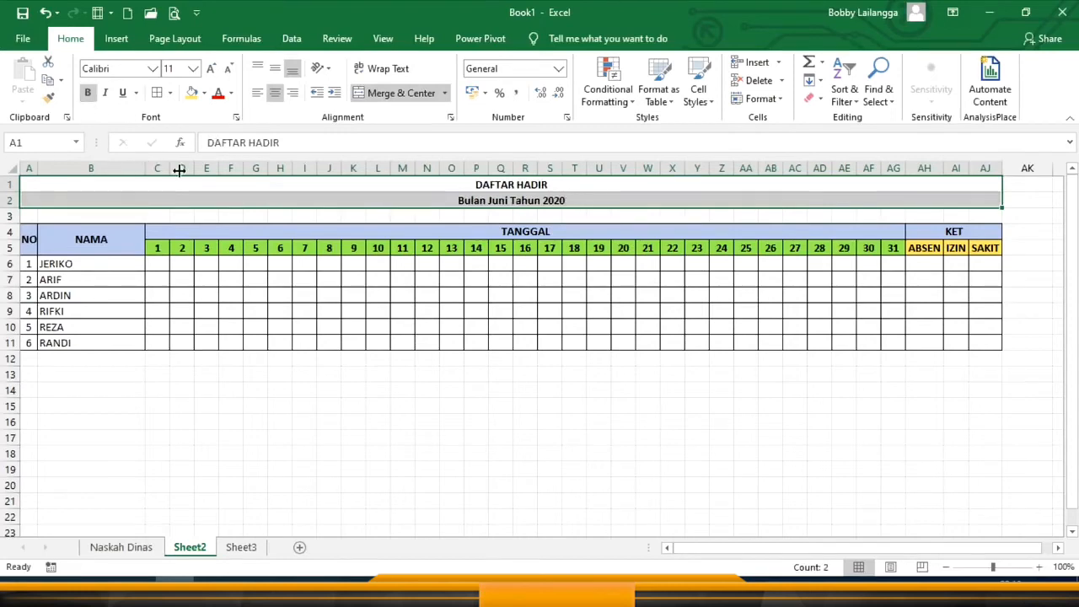
{"action": "left_click", "coordinate": [431, 194]}
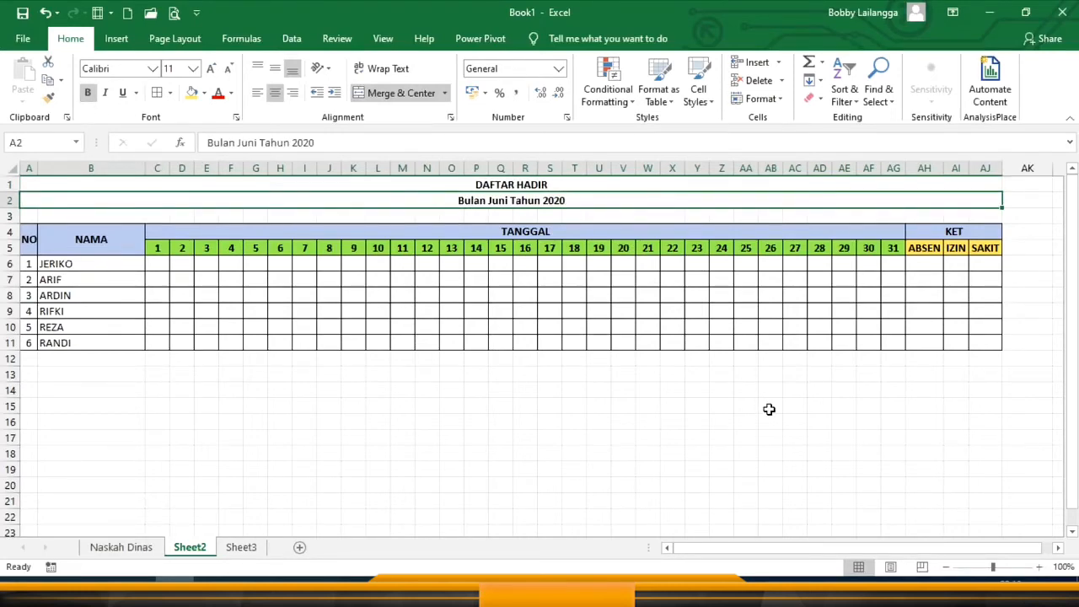
Enter the signature place line "Muna Barat," in cell AA14 below the table
{"action": "left_click", "coordinate": [751, 389]}
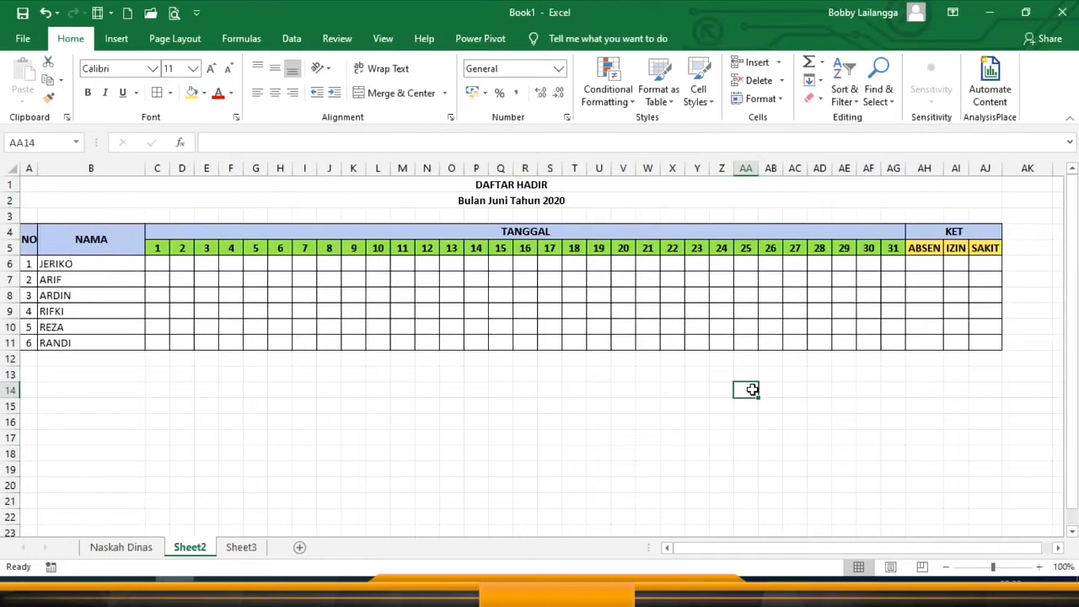
{"action": "type", "text": "Mu"}
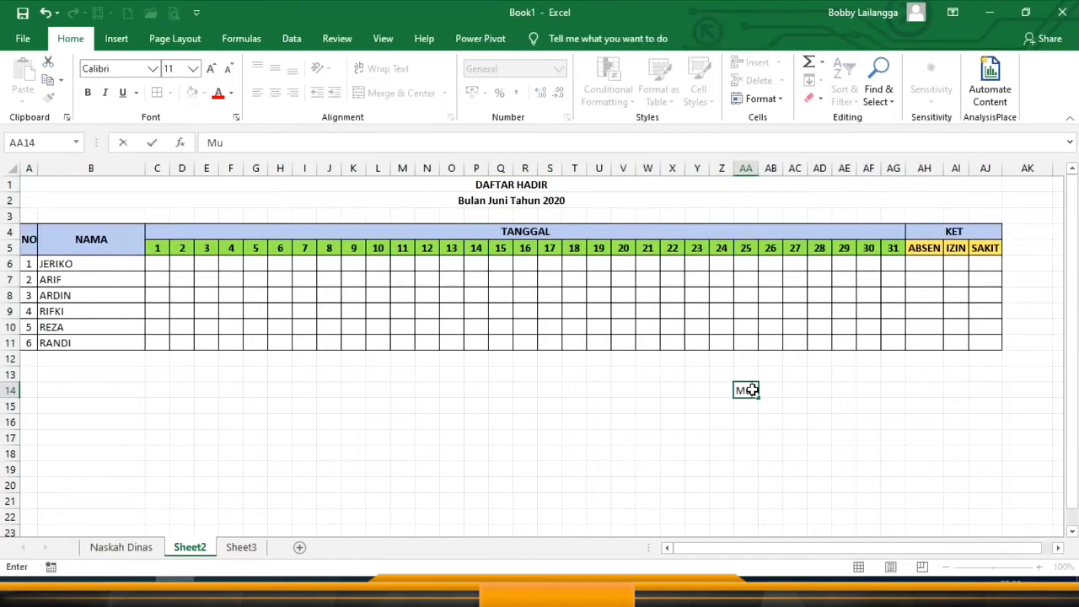
{"action": "type", "text": "na Barat,"}
{"action": "key", "text": "Return"}
Complete the "Muna Barat," place line in AA14 and go to cell AA18 for the signatory's name
{"action": "key", "text": "Return"}
{"action": "key", "text": "Return"}
{"action": "key", "text": "Return"}
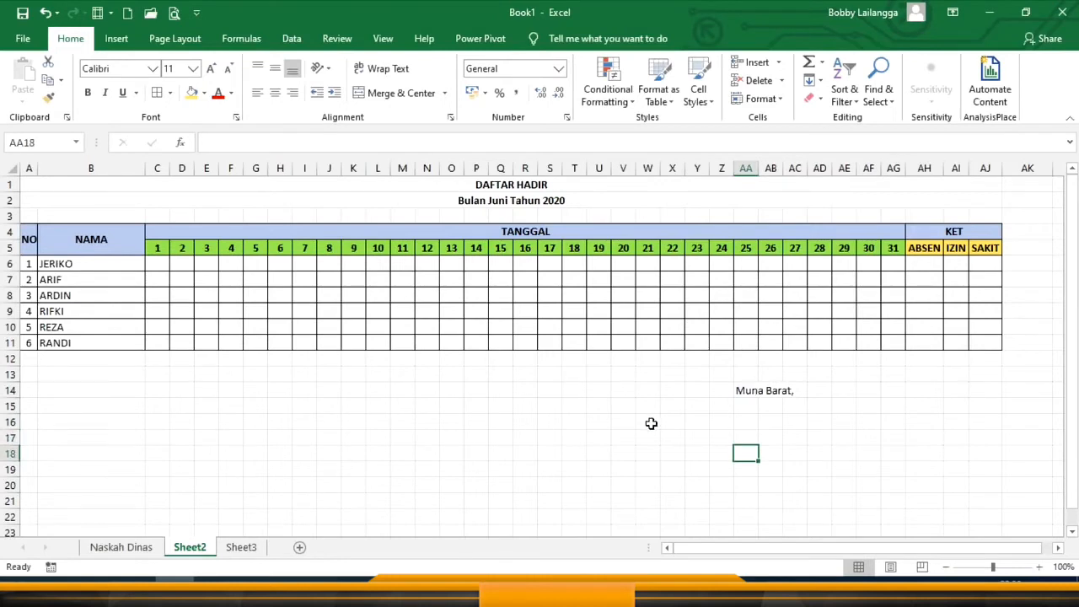
Link cell AA18 to the official's name in cell D11 of the Naskah Dinas sheet
{"action": "type", "text": "="}
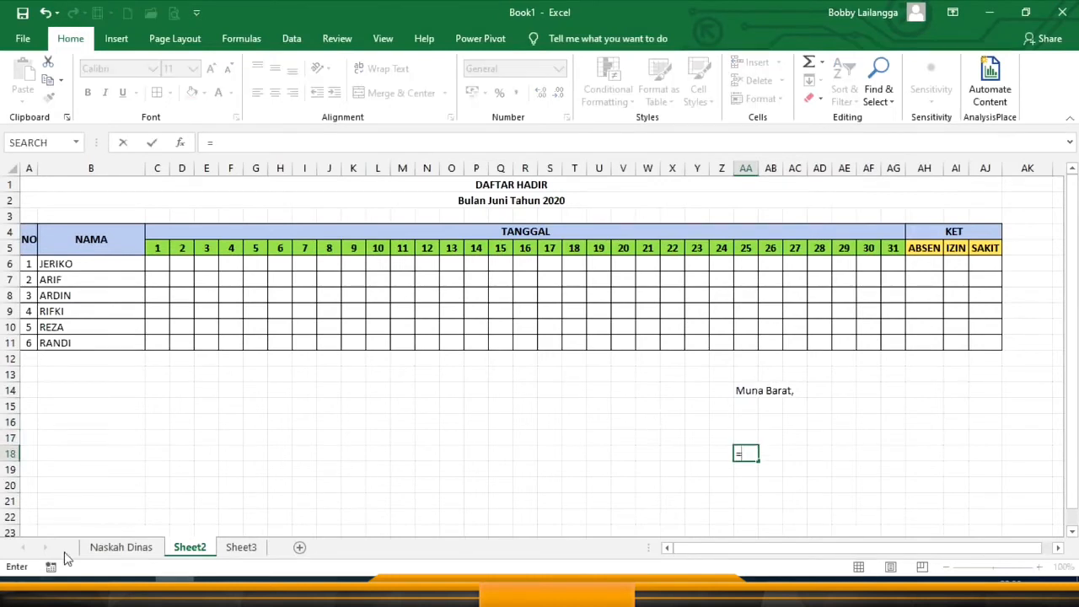
{"action": "left_click", "coordinate": [120, 547]}
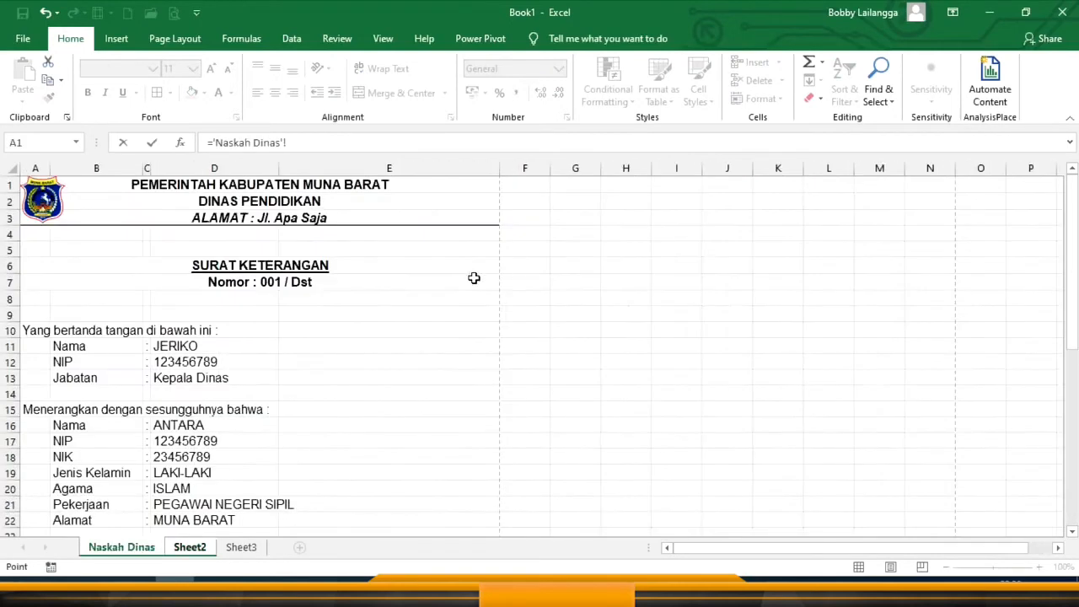
{"action": "left_click", "coordinate": [180, 349]}
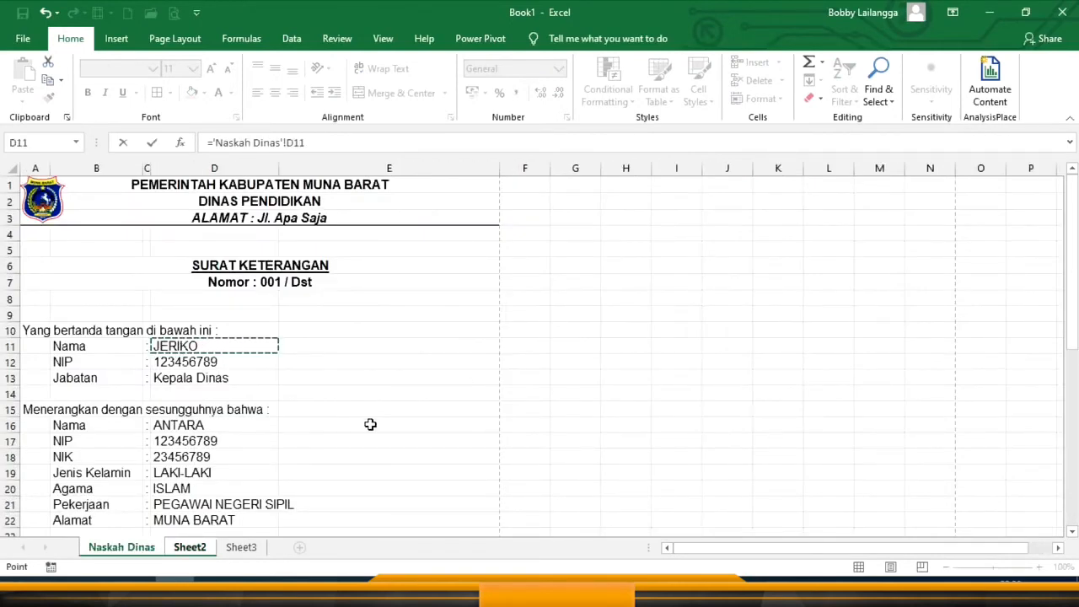
{"action": "key", "text": "Return"}
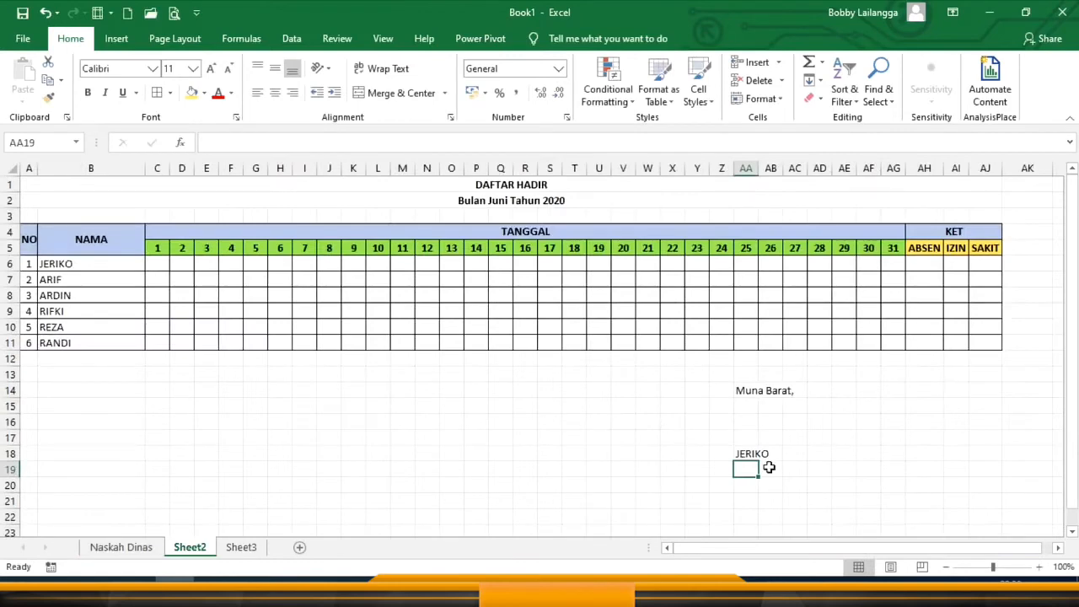
Set the signatory cell AA18 to a formula referencing the attendee name in B10
{"action": "left_click", "coordinate": [739, 453]}
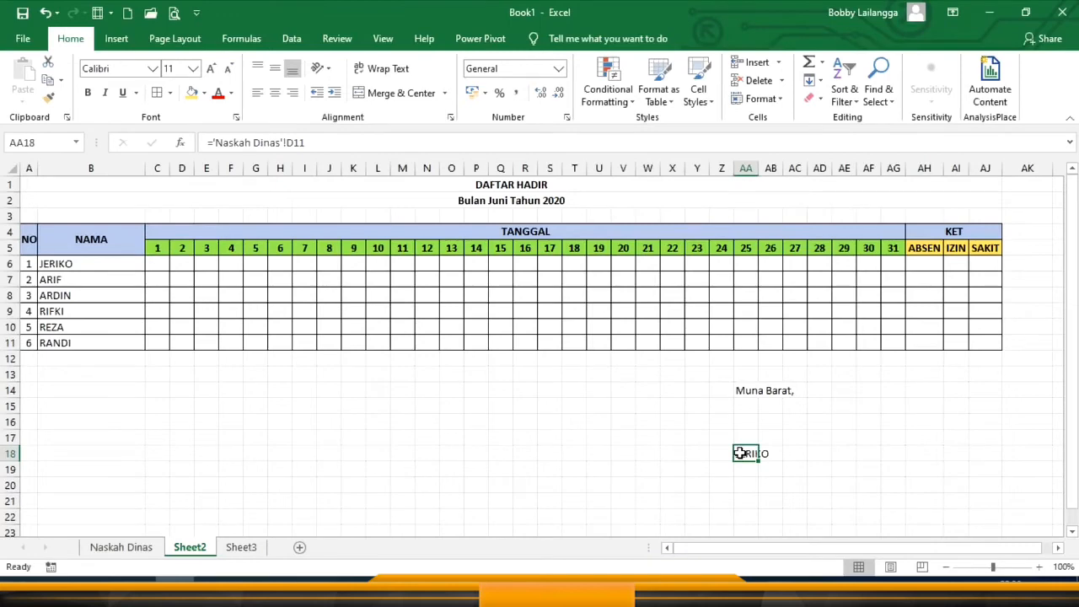
{"action": "type", "text": "="}
{"action": "left_click", "coordinate": [91, 327]}
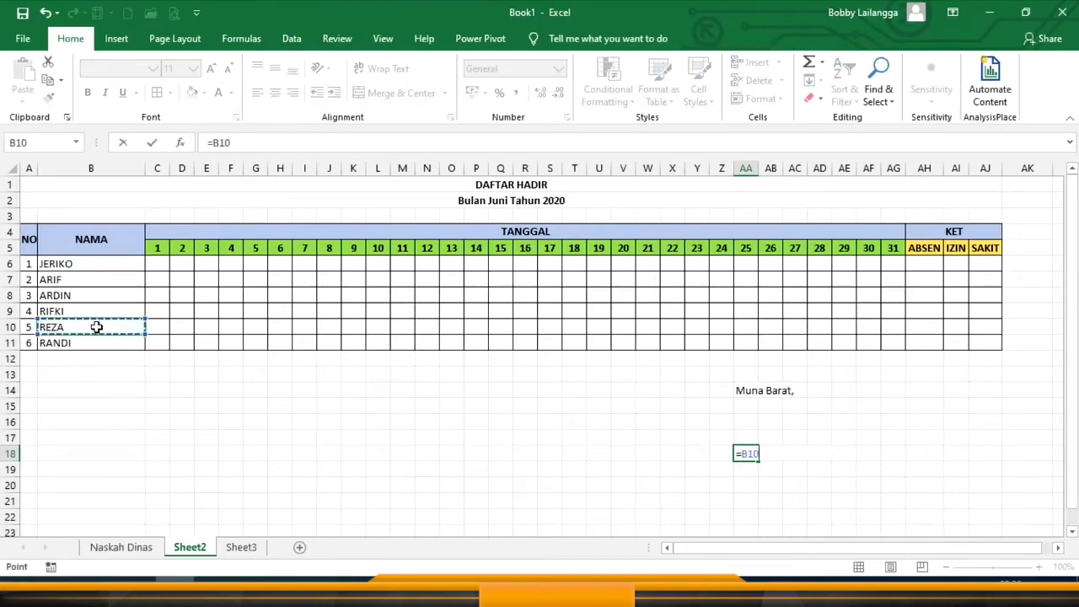
{"action": "key", "text": "Return"}
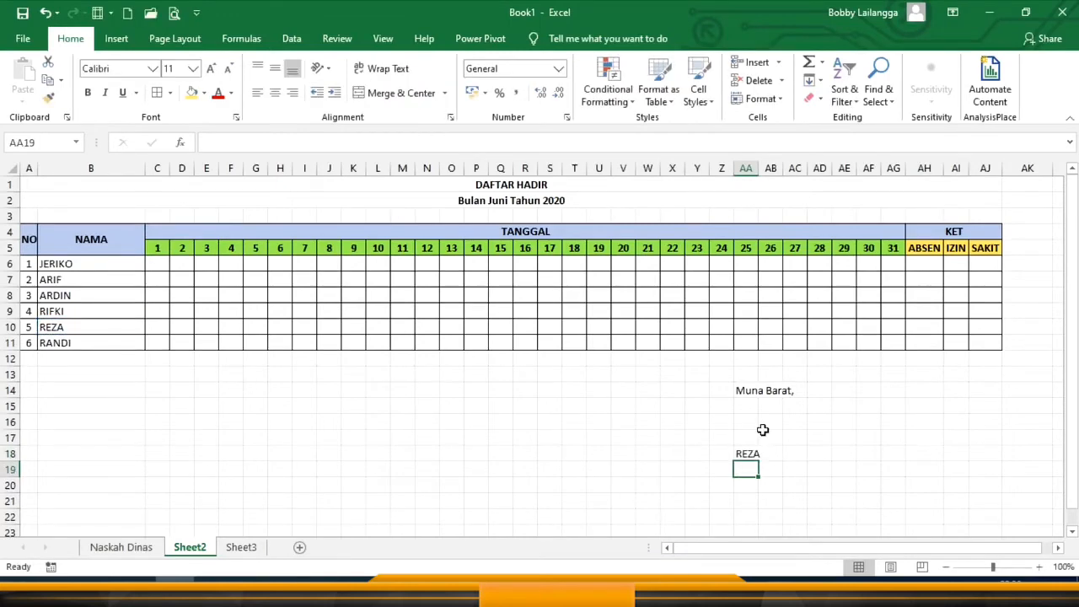
Make the signatory's name in AA18 bold and underlined
{"action": "left_click", "coordinate": [746, 453]}
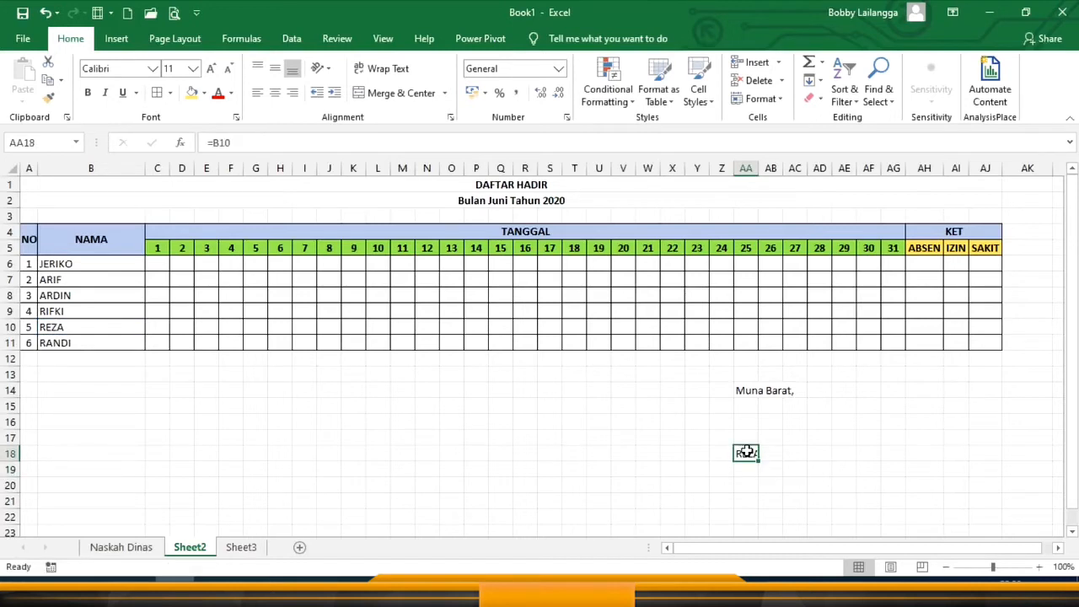
{"action": "left_click", "coordinate": [88, 93]}
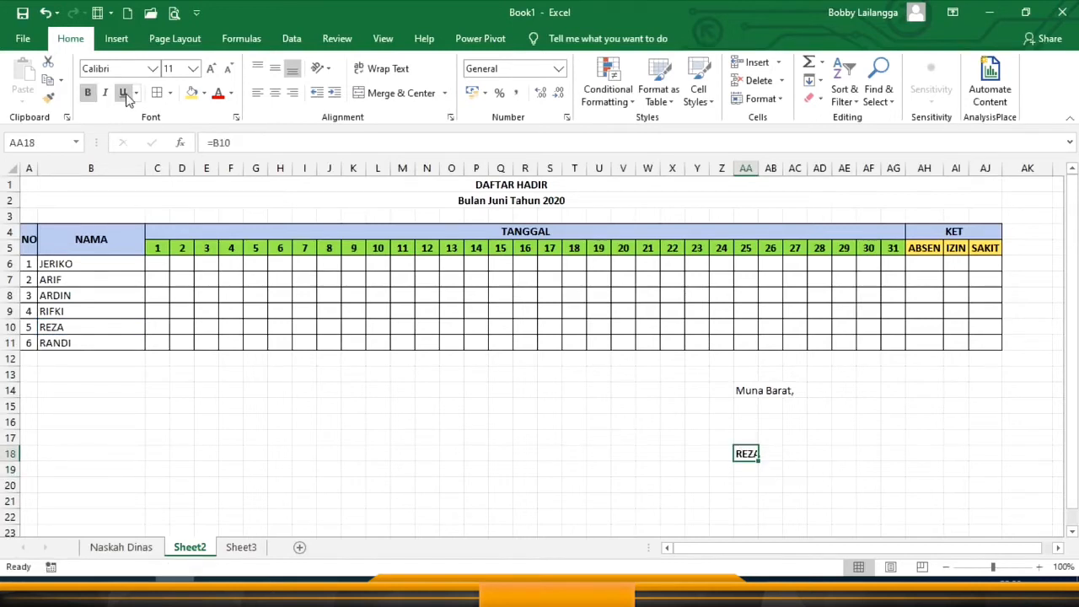
{"action": "left_click", "coordinate": [122, 93]}
{"action": "left_click", "coordinate": [814, 440]}
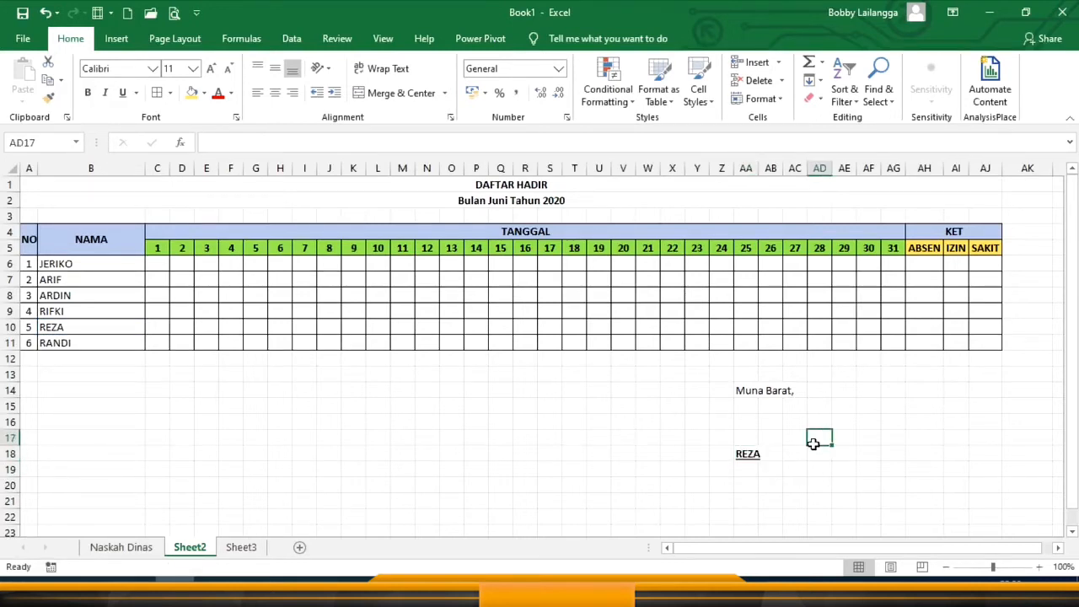
{"action": "left_click", "coordinate": [747, 454]}
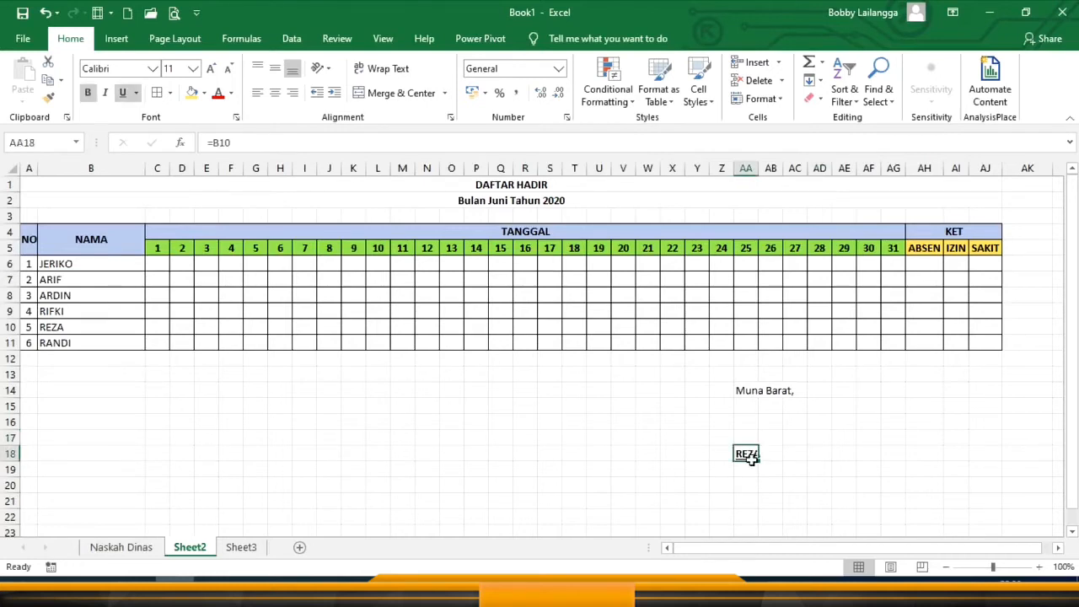
Add a second line inside cell B6, below the first attendee's name, with "NIP." and the employee number
{"action": "left_click", "coordinate": [95, 265]}
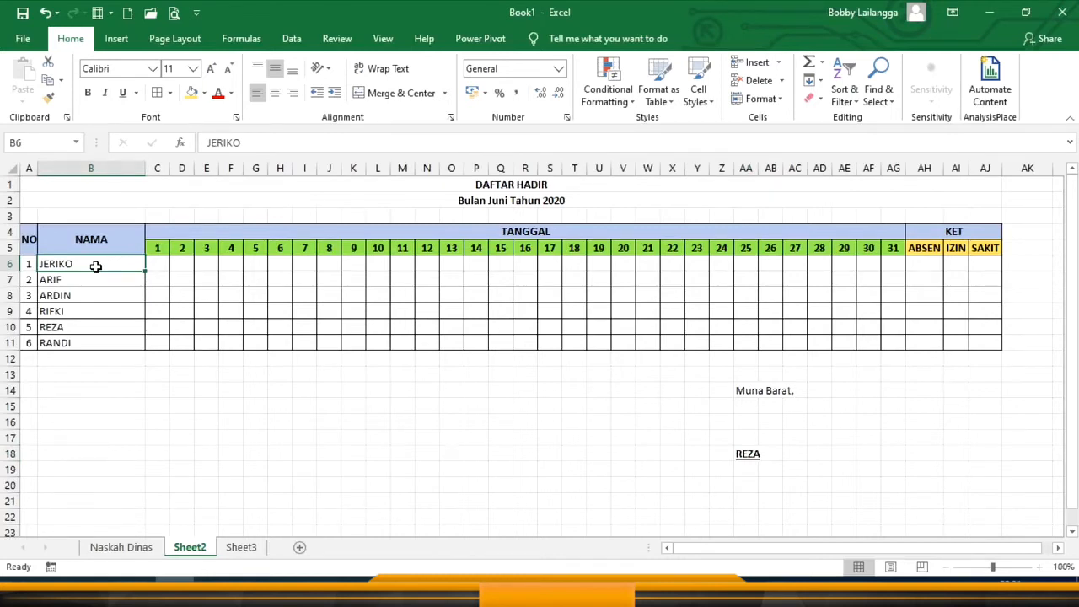
{"action": "double_click", "coordinate": [96, 267]}
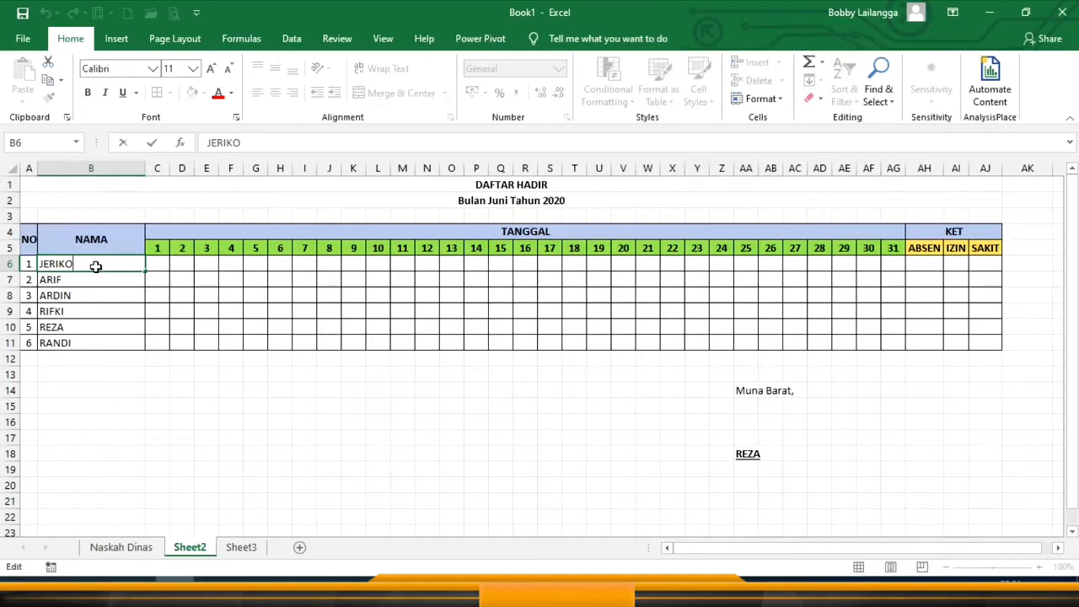
{"action": "key", "text": "alt+Return"}
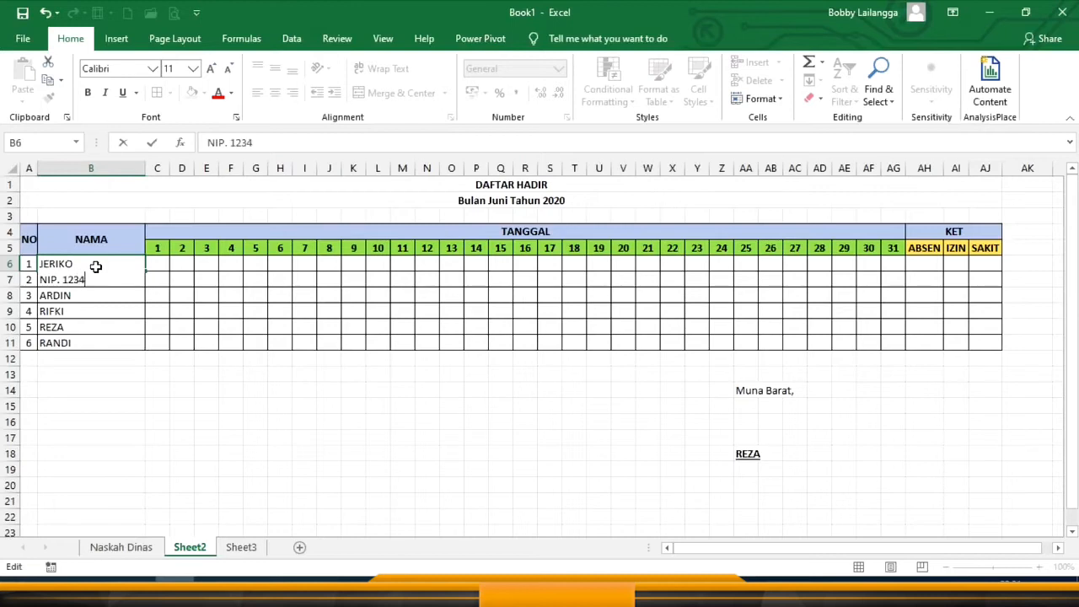
{"action": "key", "text": "Return"}
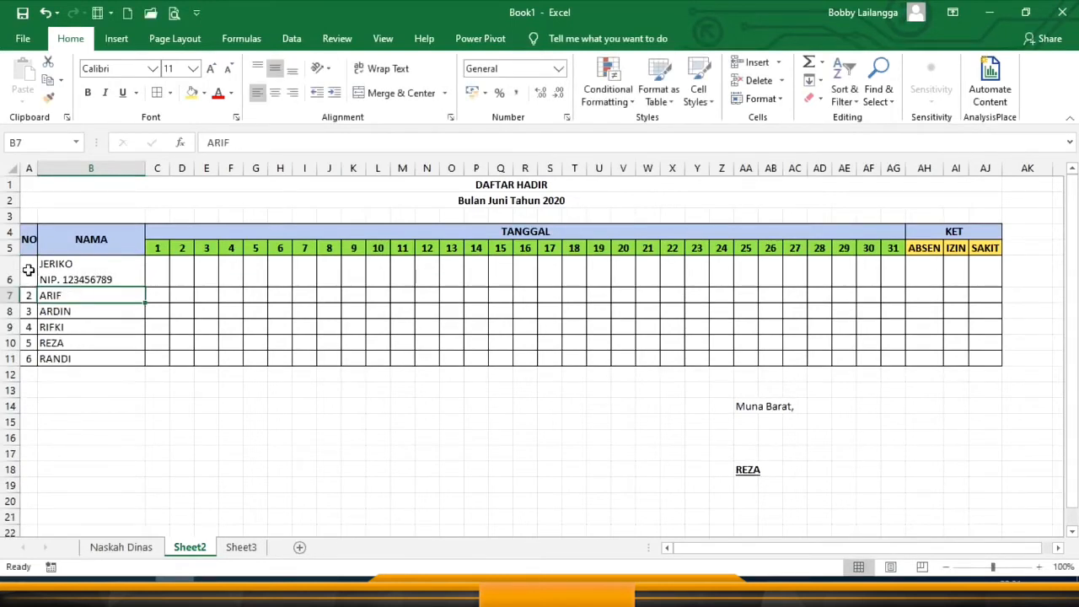
{"action": "left_click", "coordinate": [72, 276]}
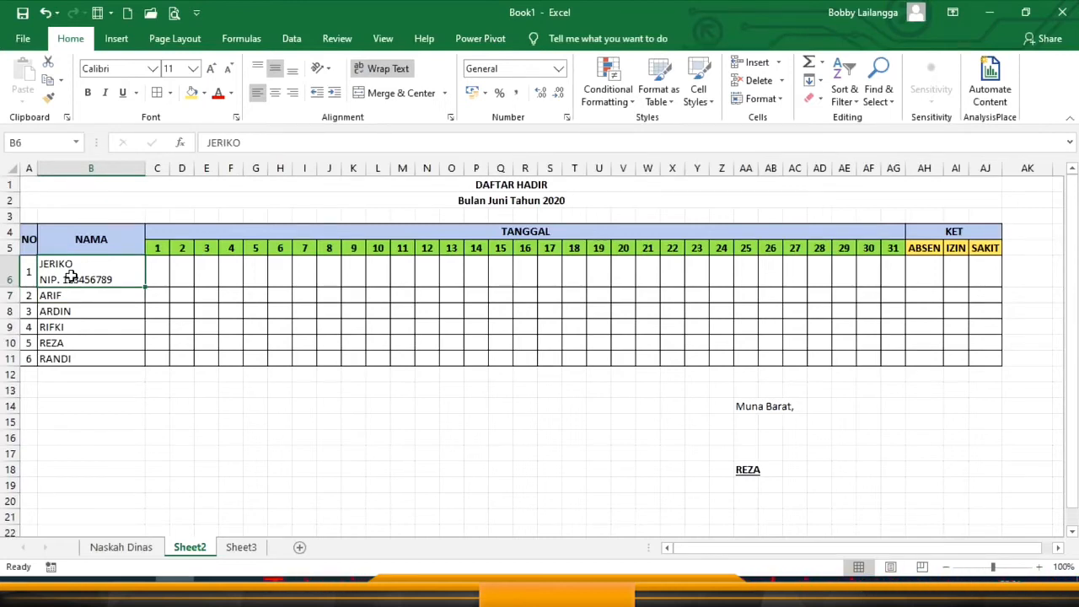
Rename Sheet2 as DAFTAR HADIR
{"action": "right_click", "coordinate": [177, 550]}
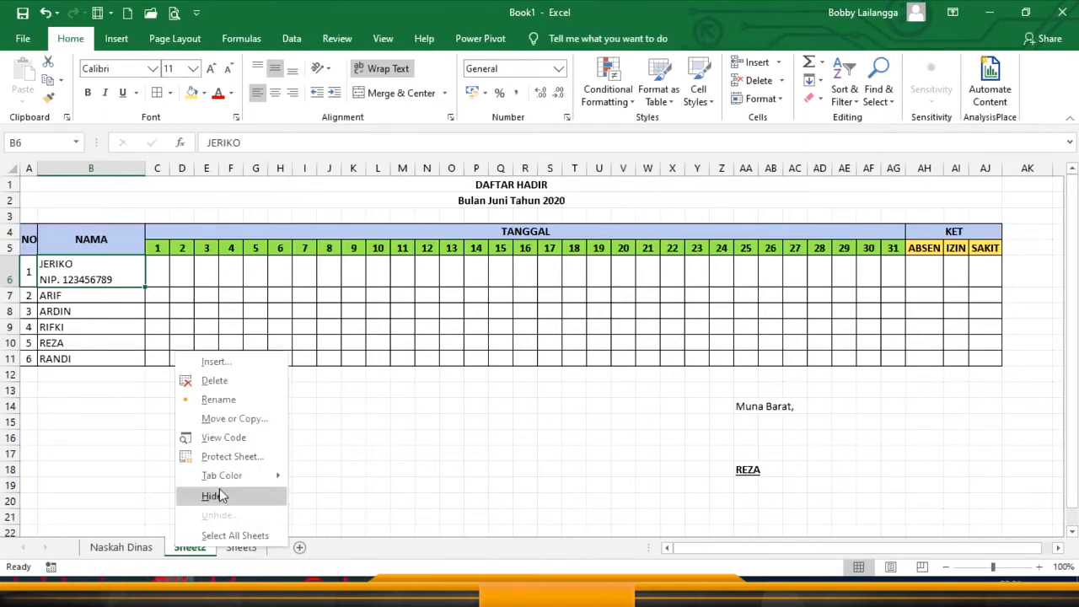
{"action": "left_click", "coordinate": [259, 401]}
{"action": "type", "text": "DAFAT"}
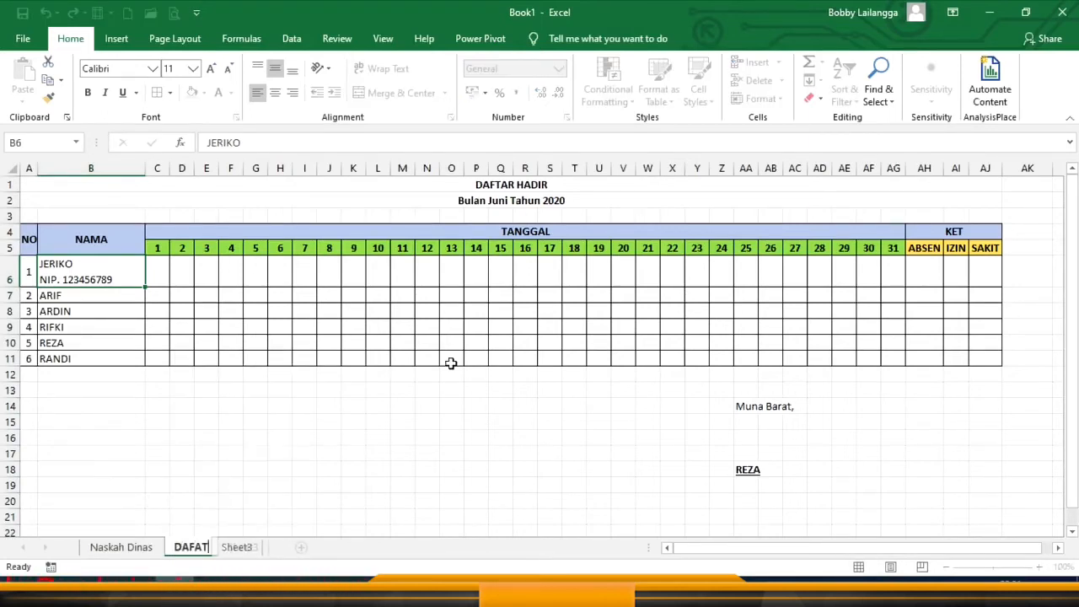
{"action": "key", "text": "BackSpace"}
{"action": "key", "text": "BackSpace"}
{"action": "key", "text": "BackSpace"}
{"action": "key", "text": "BackSpace"}
{"action": "key", "text": "BackSpace"}
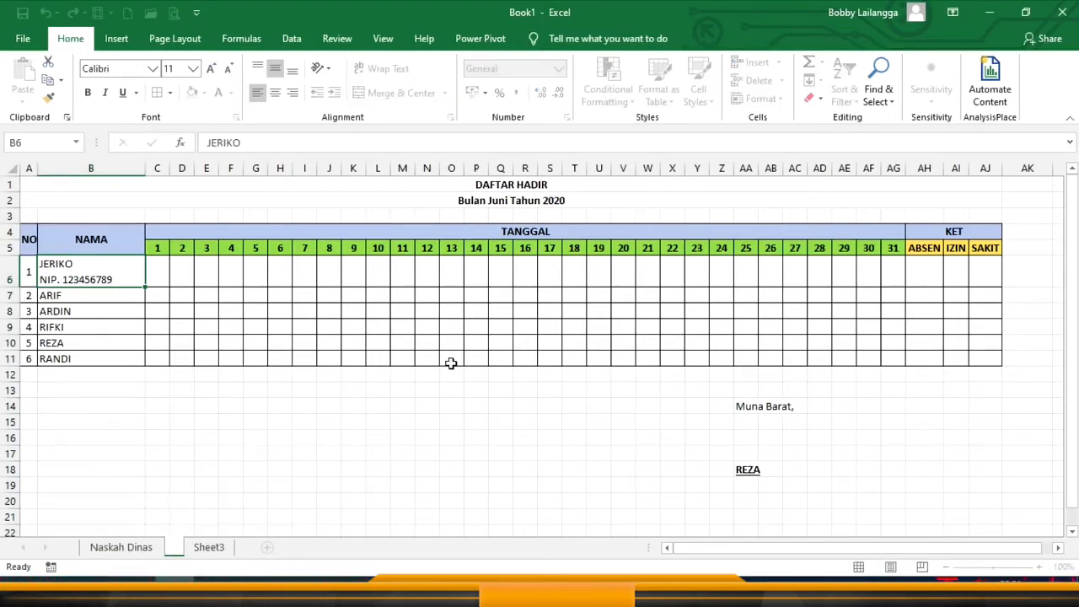
{"action": "type", "text": "DAFTAR HADIR"}
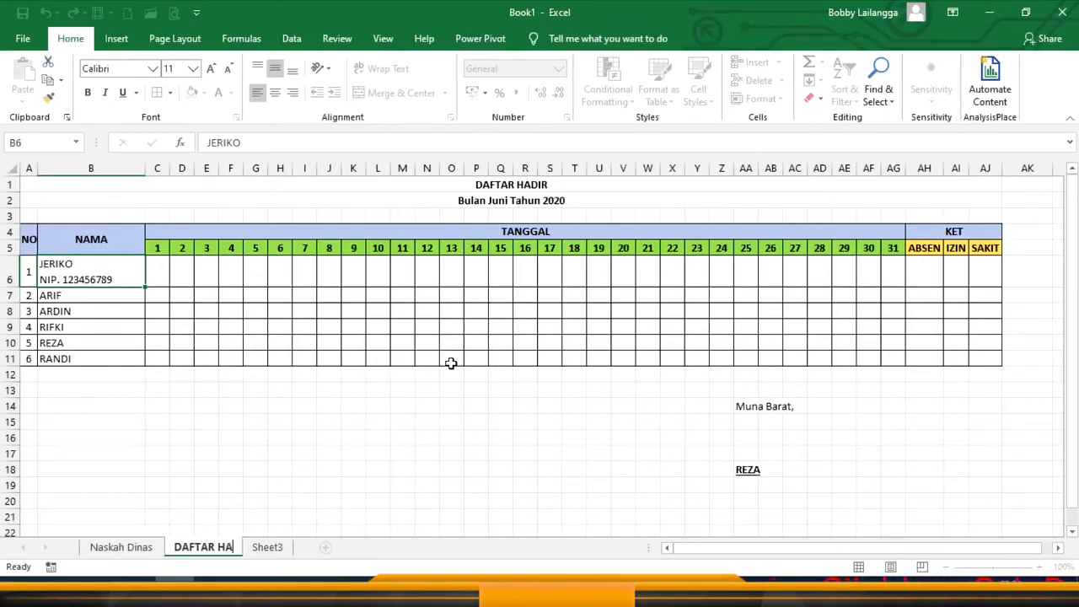
{"action": "key", "text": "BackSpace"}
{"action": "key", "text": "BackSpace"}
{"action": "key", "text": "BackSpace"}
{"action": "key", "text": "BackSpace"}
{"action": "key", "text": "BackSpace"}
{"action": "key", "text": "BackSpace"}
{"action": "key", "text": "BackSpace"}
{"action": "key", "text": "BackSpace"}
{"action": "key", "text": "BackSpace"}
{"action": "key", "text": "BackSpace"}
{"action": "key", "text": "BackSpace"}
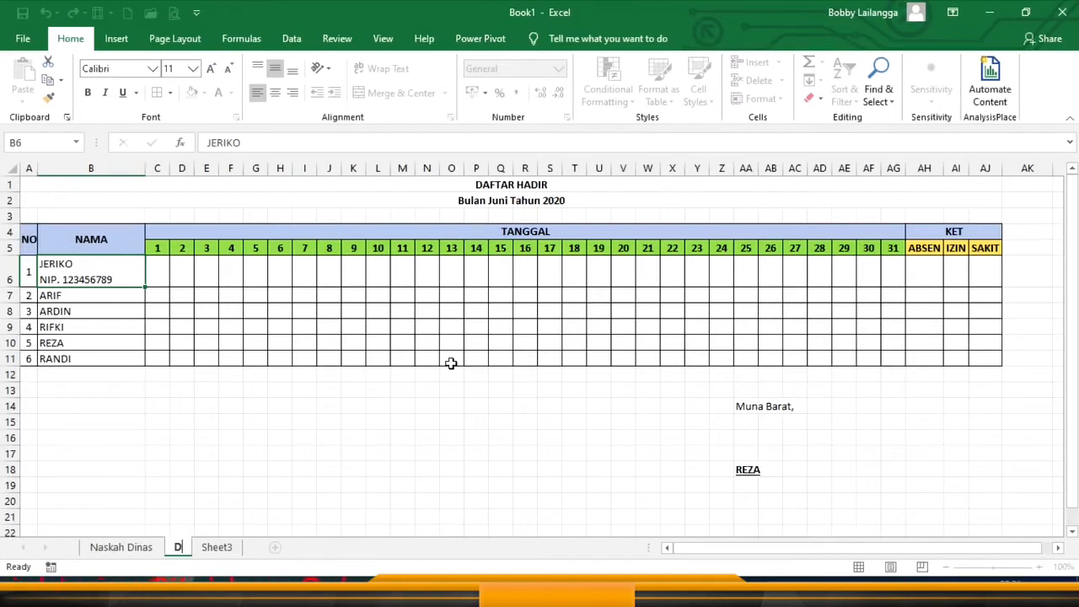
{"action": "key", "text": "Return"}
{"action": "key", "text": "BackSpace"}
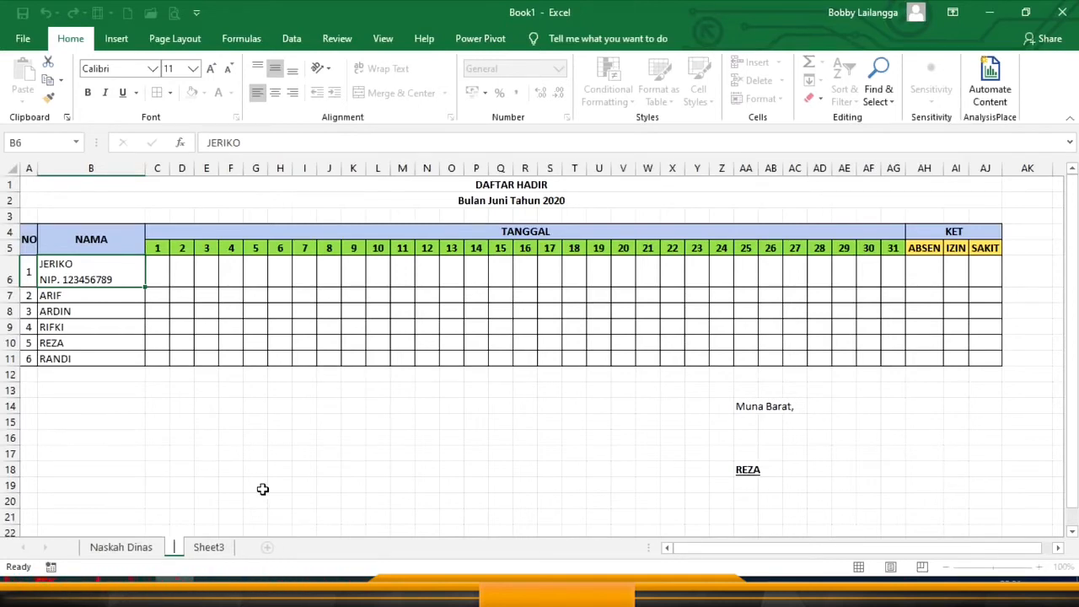
{"action": "type", "text": "DAFTAR HADIR"}
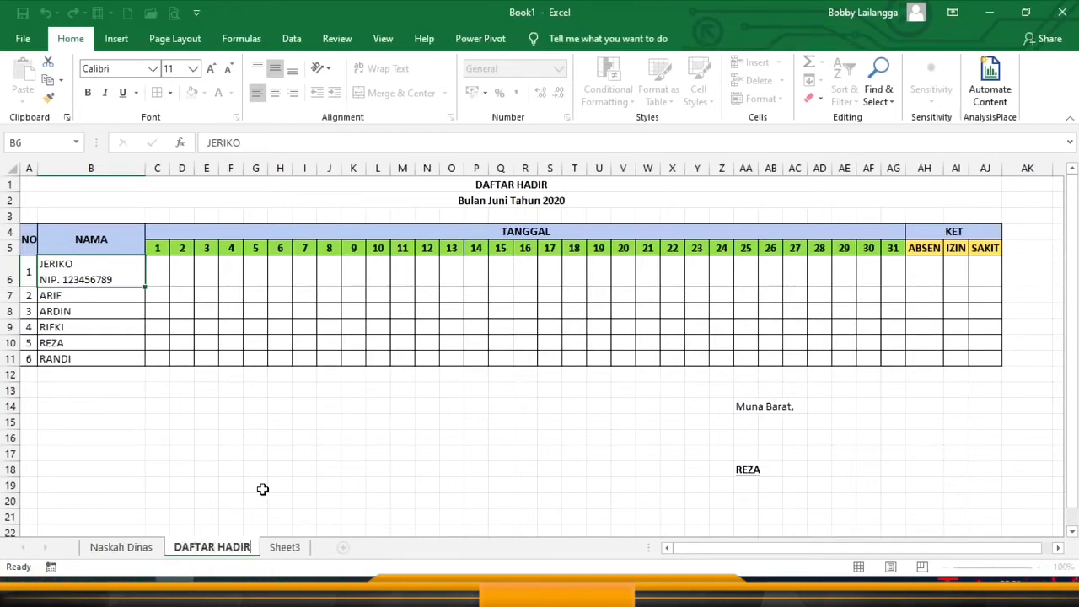
{"action": "left_click", "coordinate": [260, 488]}
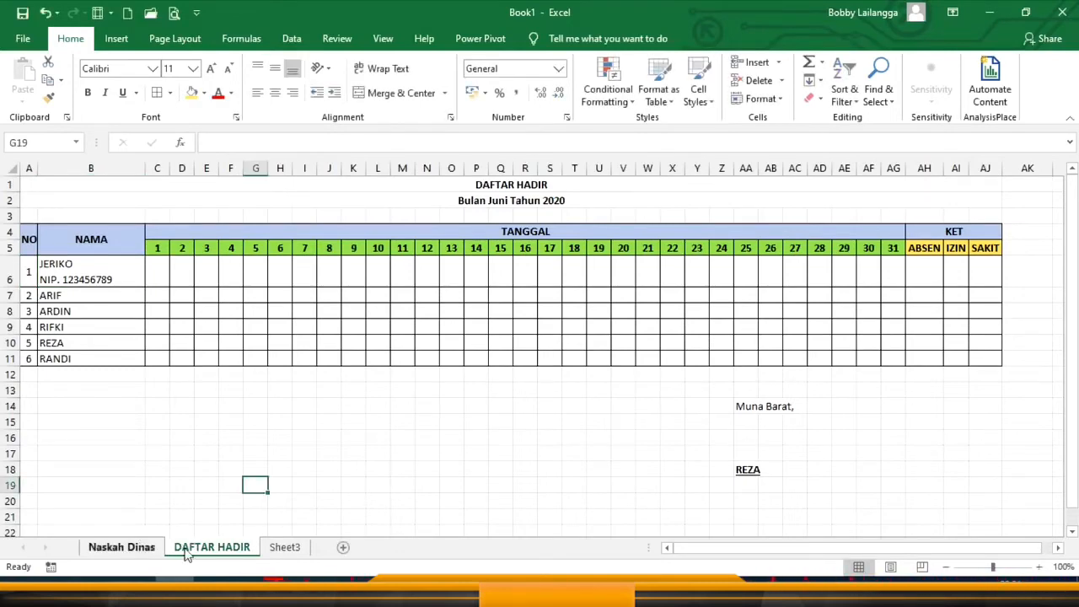
Color the Naskah Dinas sheet tab standard yellow
{"action": "right_click", "coordinate": [123, 549]}
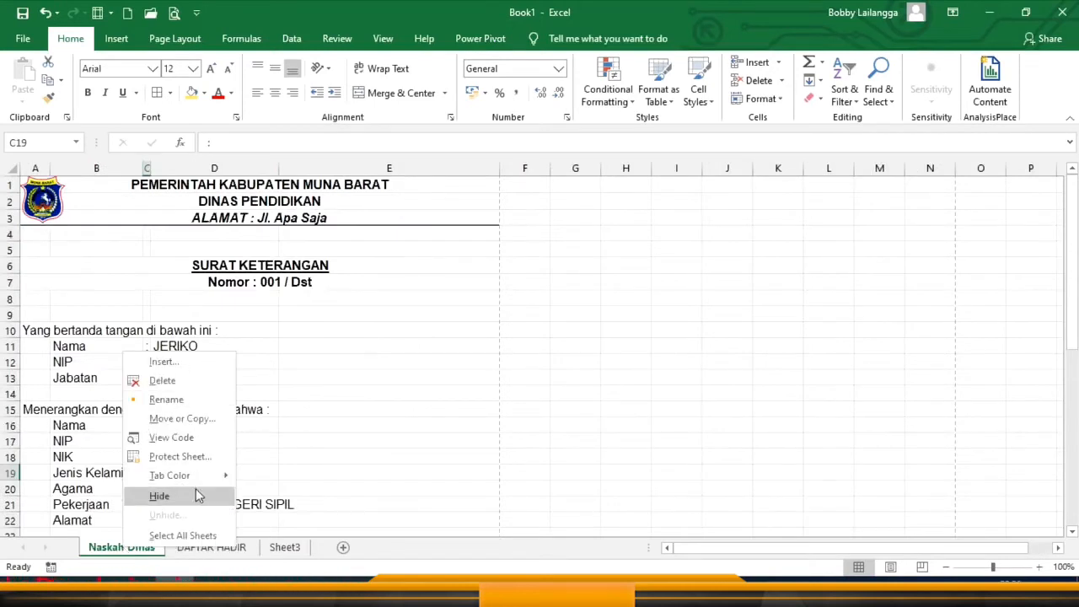
{"action": "mouse_move", "coordinate": [236, 478]}
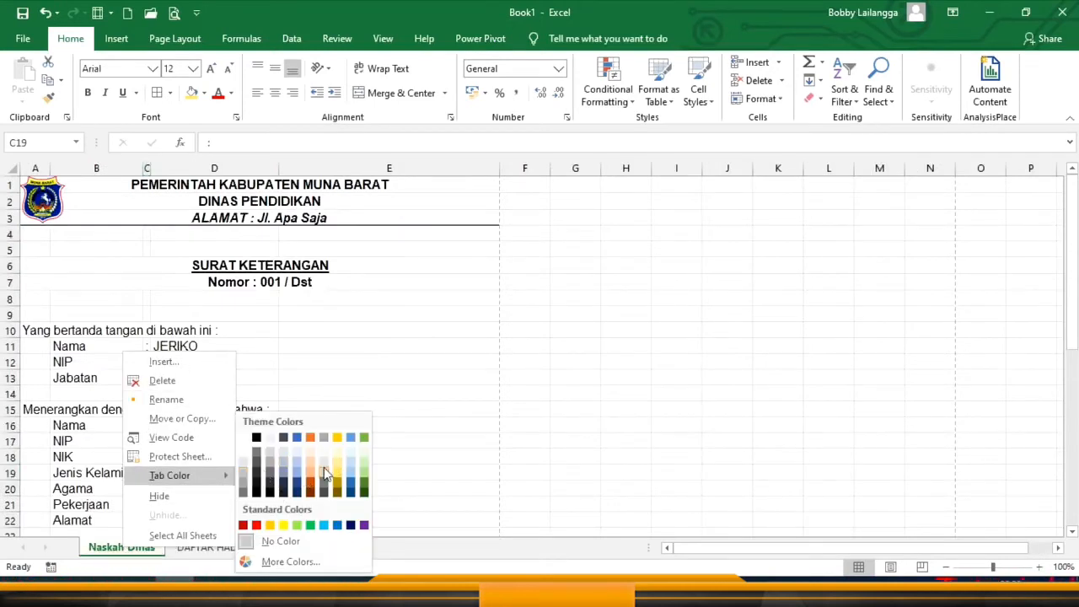
{"action": "left_click", "coordinate": [283, 524]}
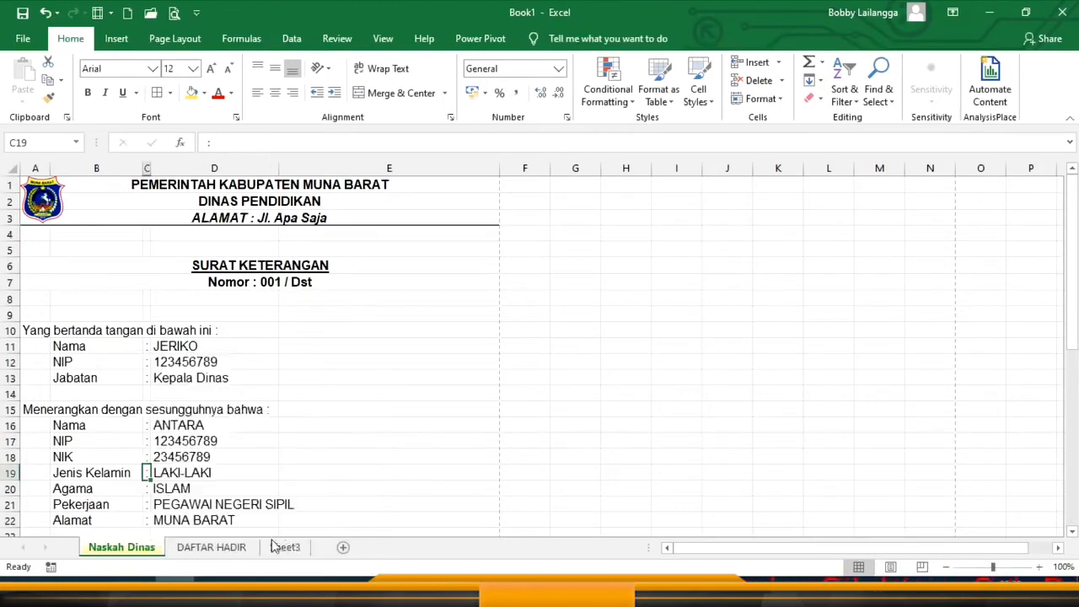
Color the DAFTAR HADIR sheet tab standard blue
{"action": "right_click", "coordinate": [229, 555]}
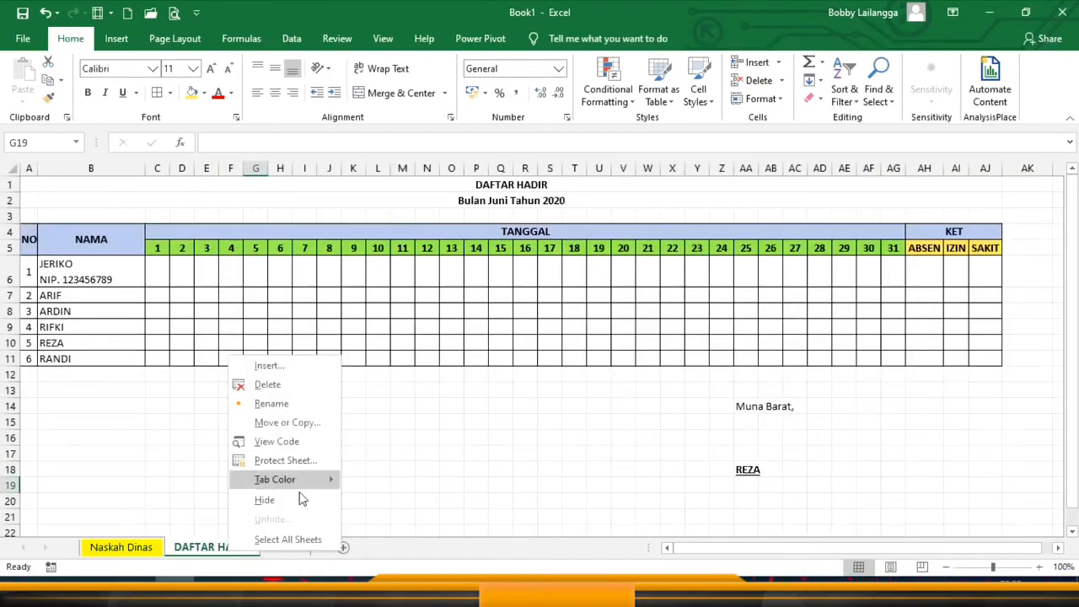
{"action": "mouse_move", "coordinate": [328, 485]}
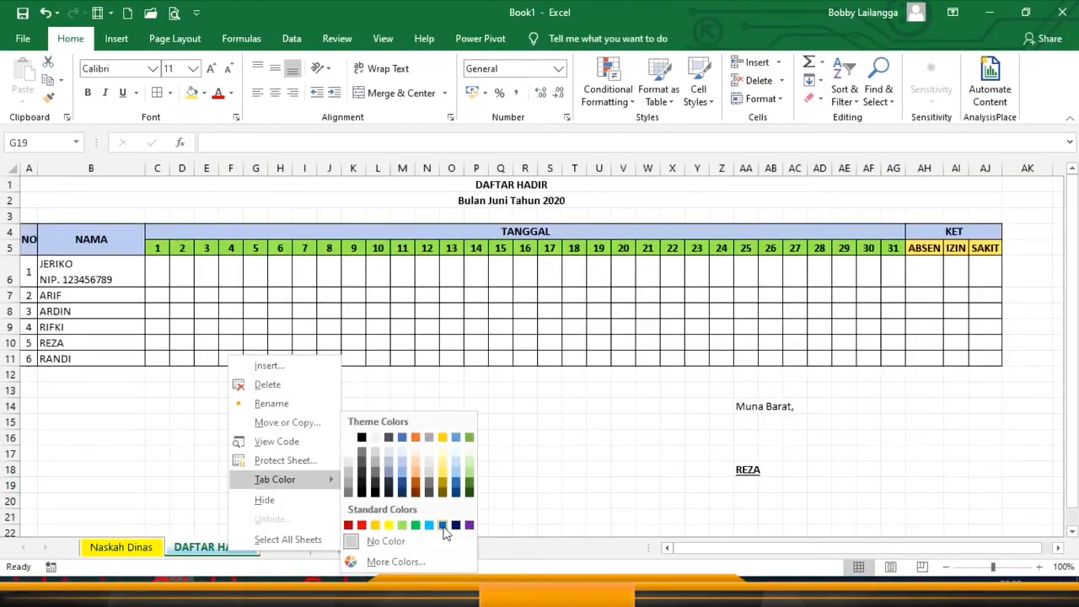
{"action": "left_click", "coordinate": [439, 524]}
{"action": "left_click", "coordinate": [280, 453]}
{"action": "left_click", "coordinate": [121, 547]}
{"action": "left_click", "coordinate": [212, 547]}
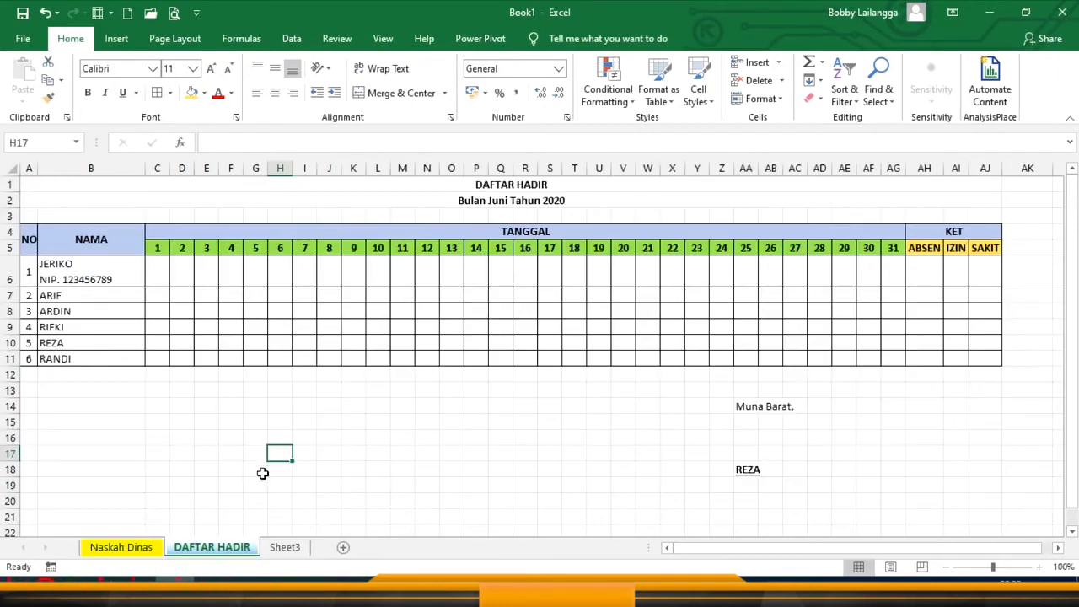
{"action": "left_click", "coordinate": [257, 469]}
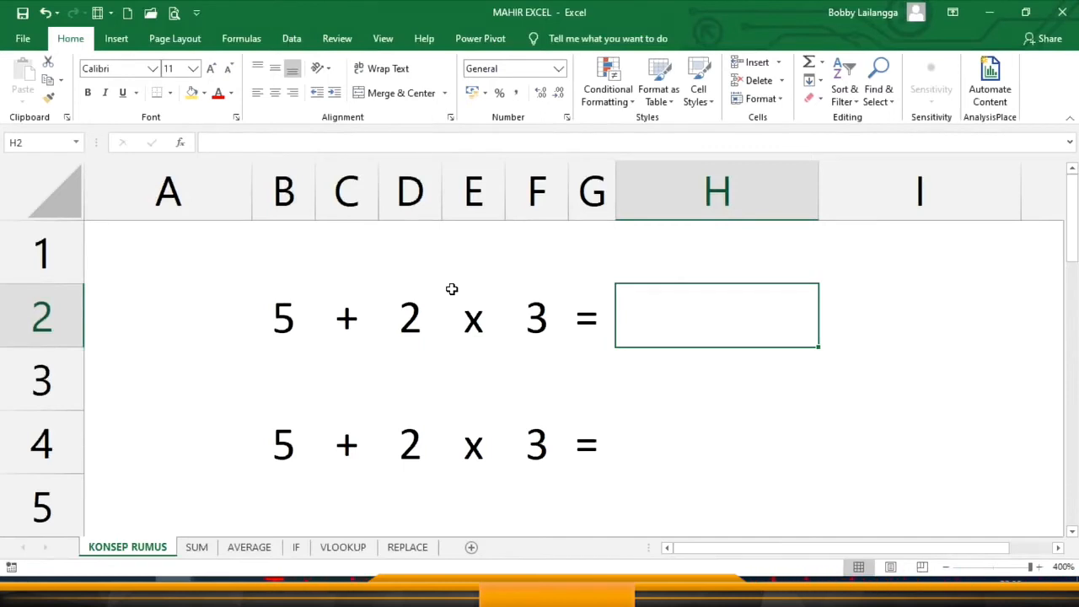
Enter the formula =5+2*3 in cell H2 to calculate the first expression
{"action": "left_click", "coordinate": [288, 318]}
{"action": "left_click", "coordinate": [415, 317]}
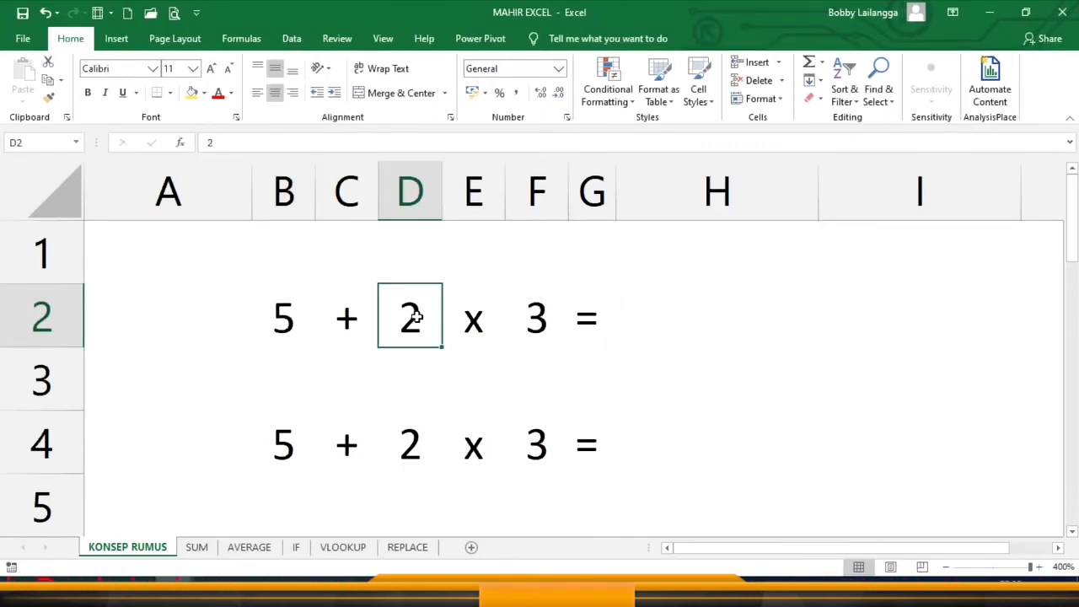
{"action": "left_click", "coordinate": [547, 320]}
{"action": "left_click", "coordinate": [648, 326]}
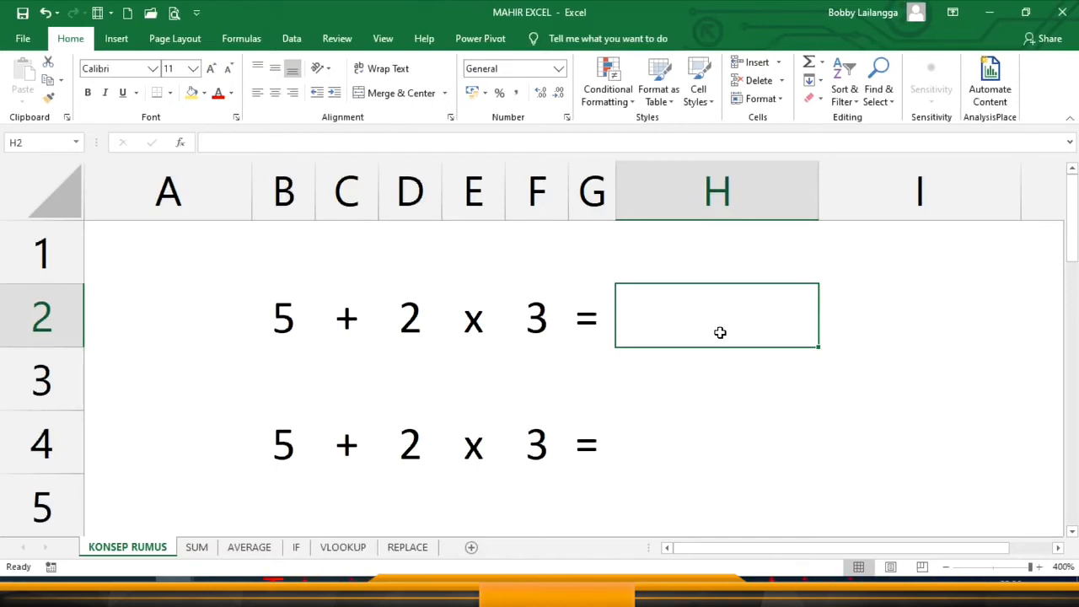
{"action": "type", "text": "=5"}
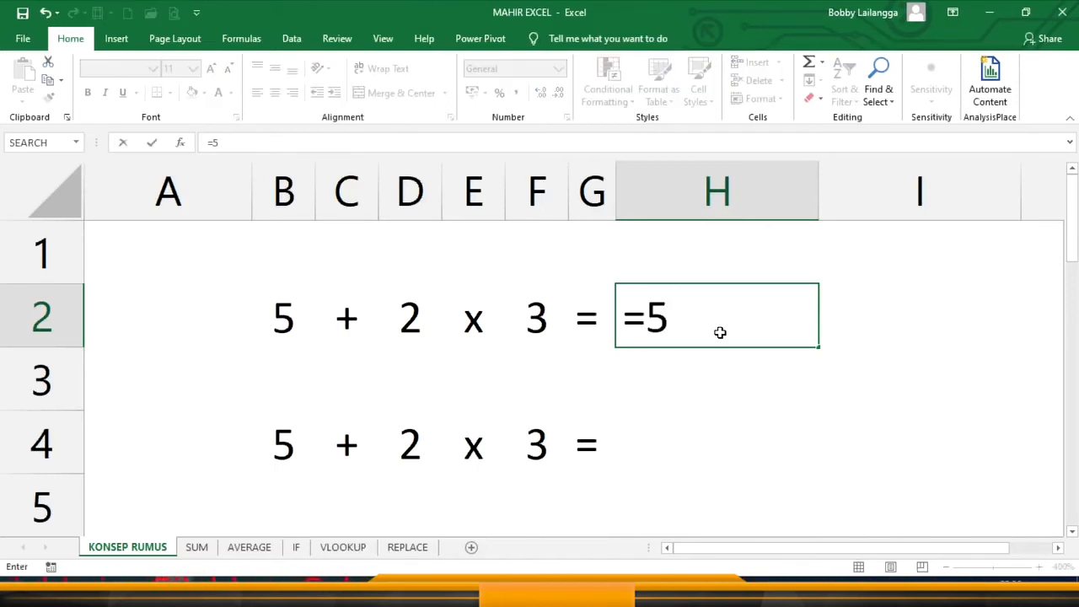
{"action": "type", "text": "+2"}
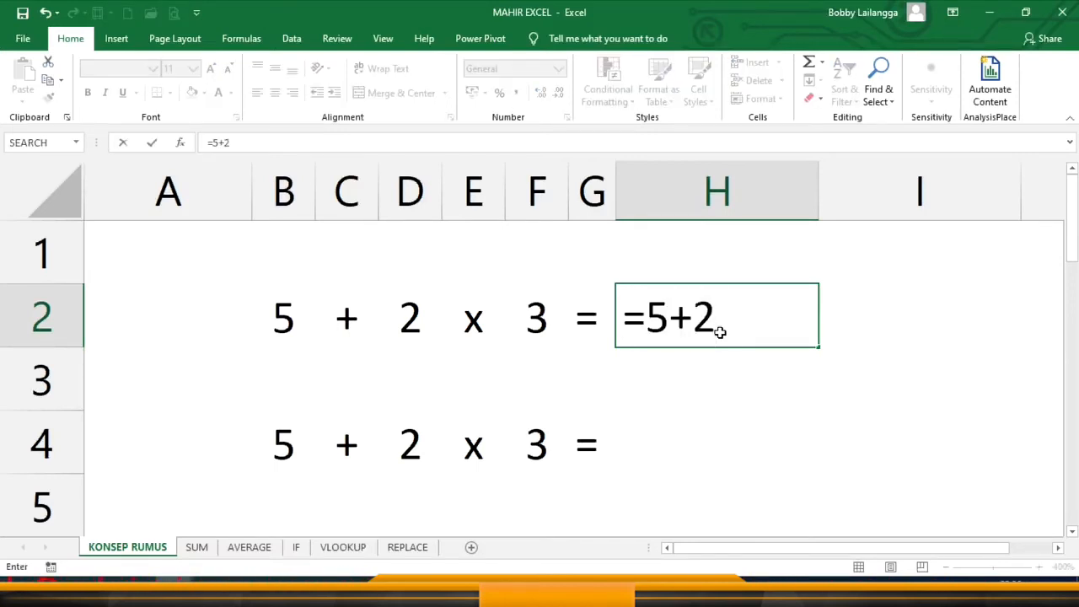
{"action": "type", "text": "*3"}
{"action": "key", "text": "Return"}
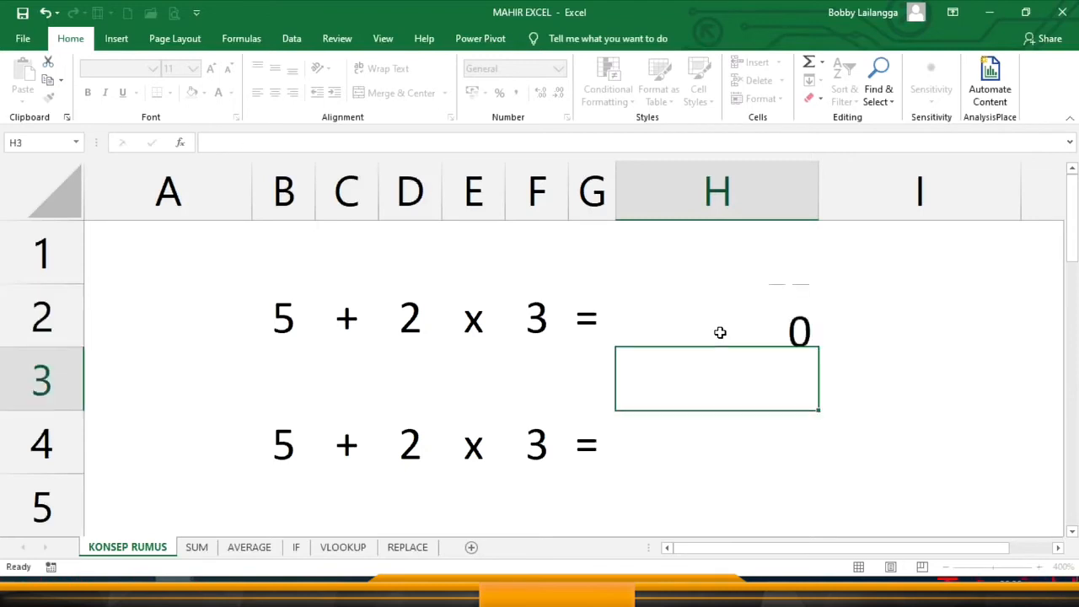
{"action": "left_click", "coordinate": [741, 322]}
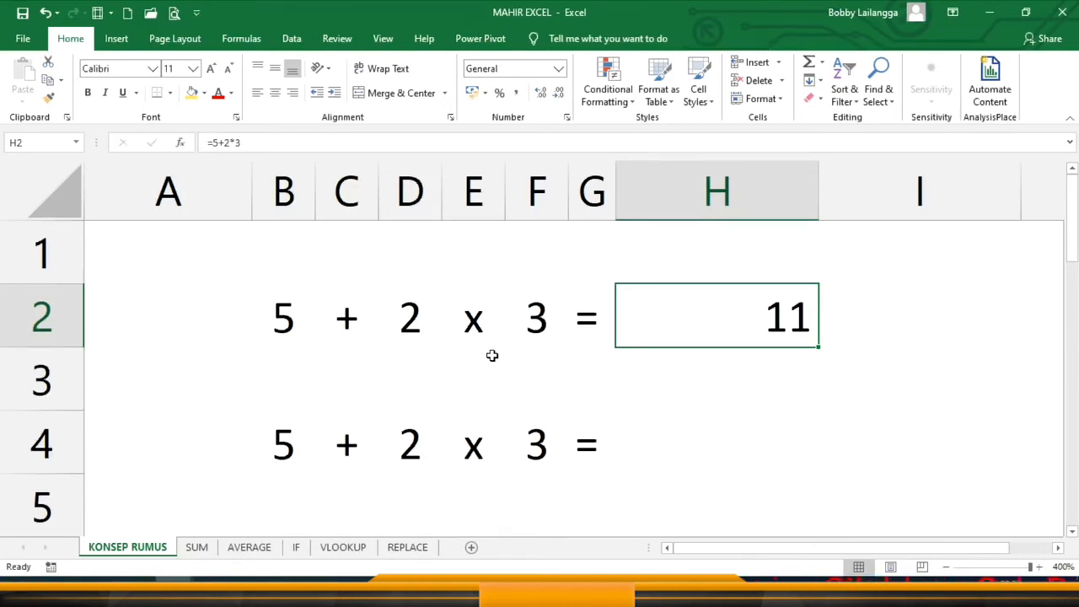
Enter the formula =(5+2)*3 in cell H4, using parentheses so the addition is calculated first
{"action": "left_click", "coordinate": [682, 447]}
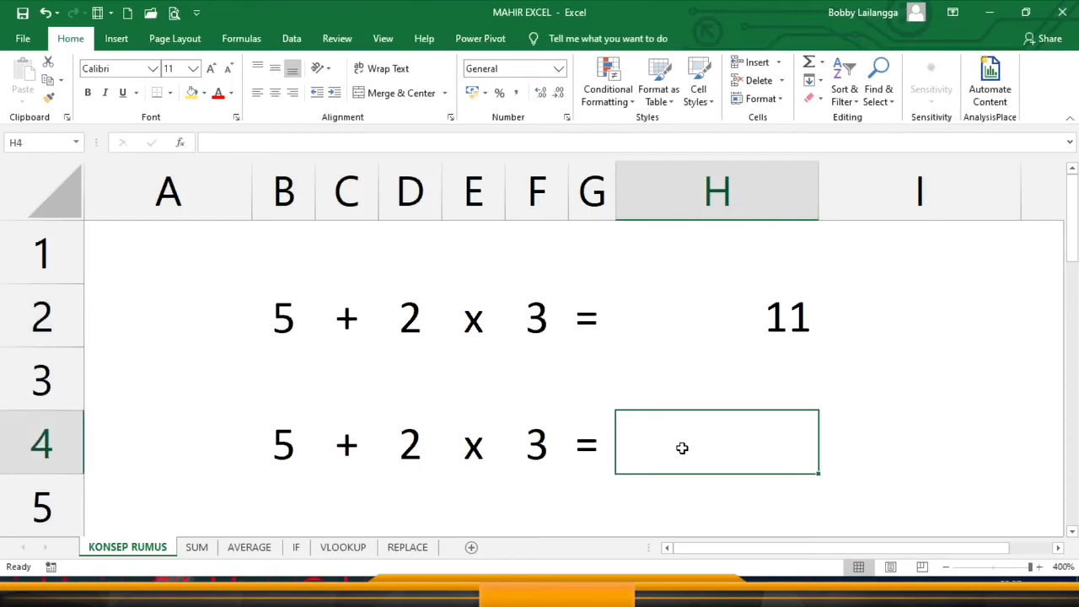
{"action": "type", "text": "=("}
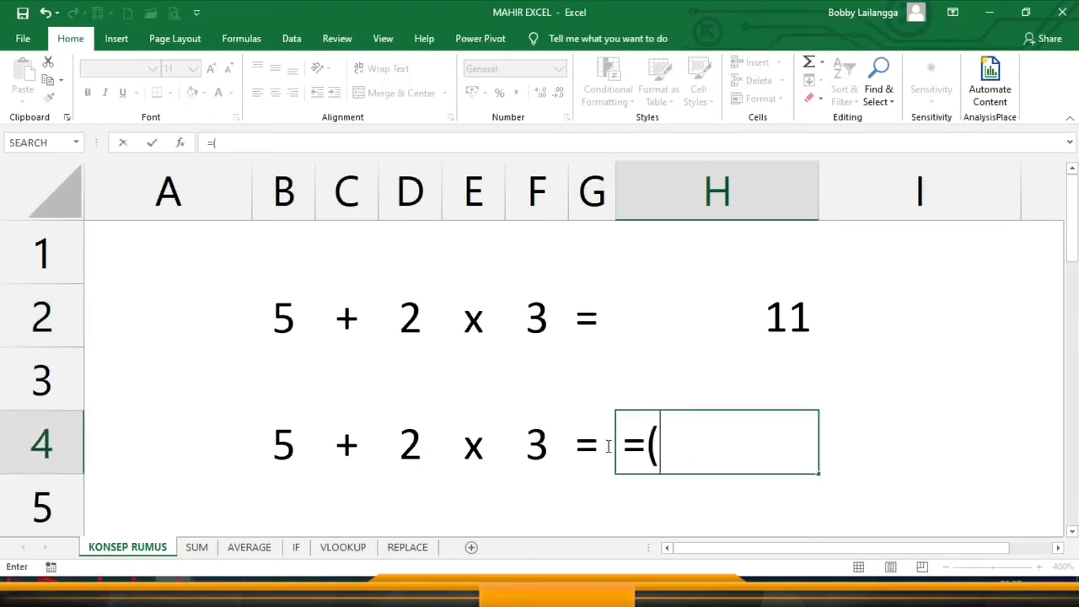
{"action": "left_click", "coordinate": [288, 438]}
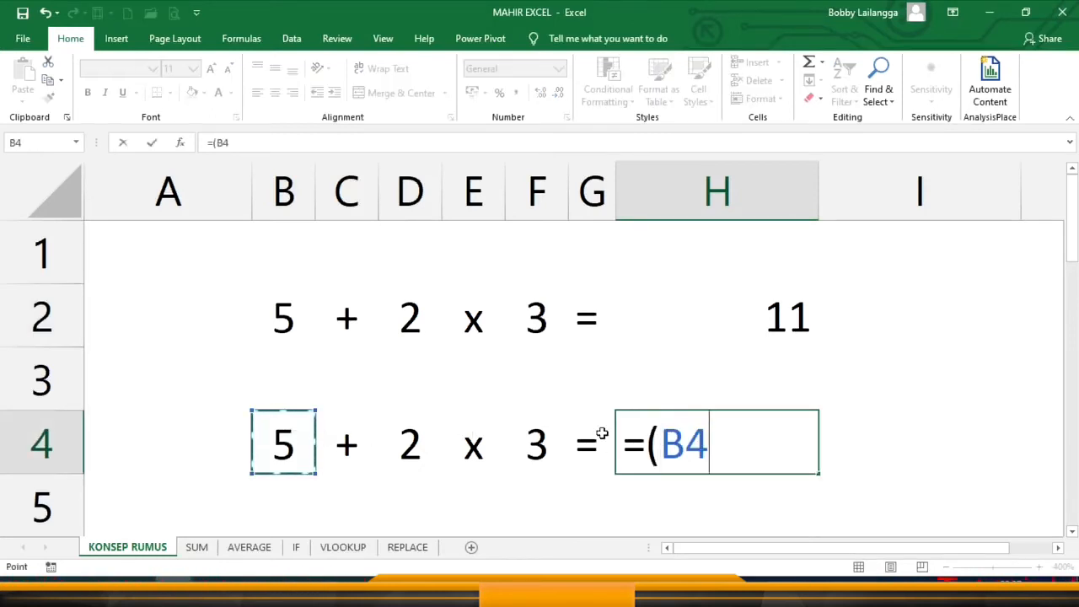
{"action": "key", "text": "BackSpace"}
{"action": "key", "text": "BackSpace"}
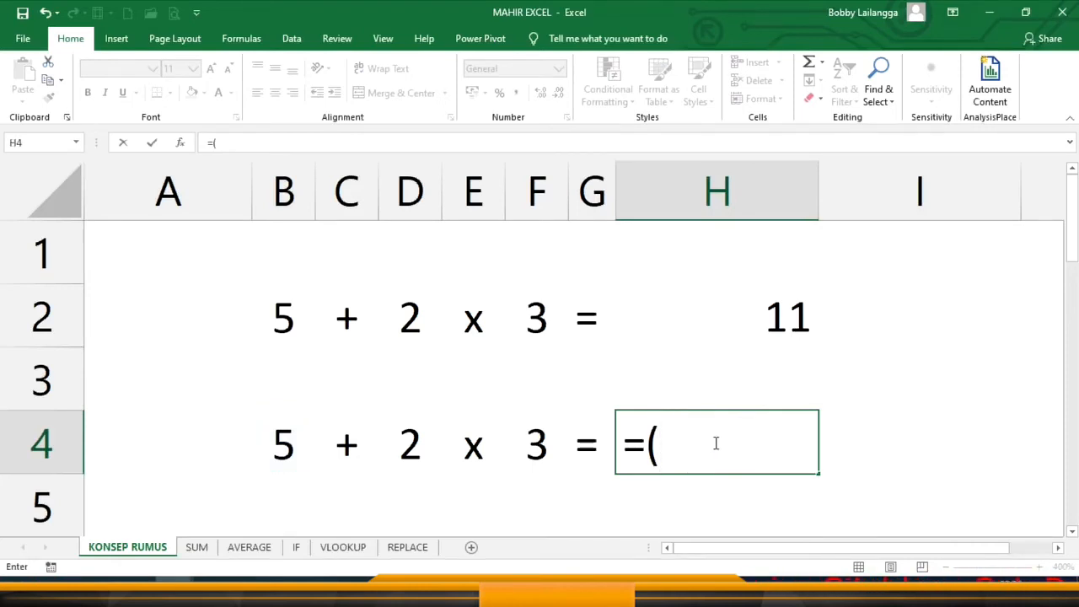
{"action": "type", "text": "5+"}
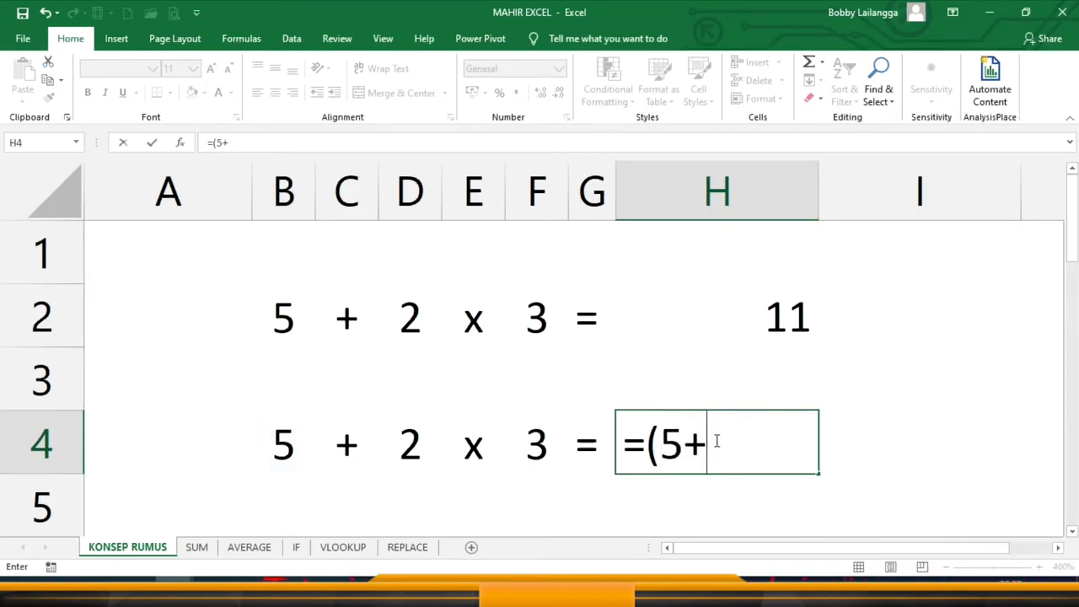
{"action": "type", "text": "2)*"}
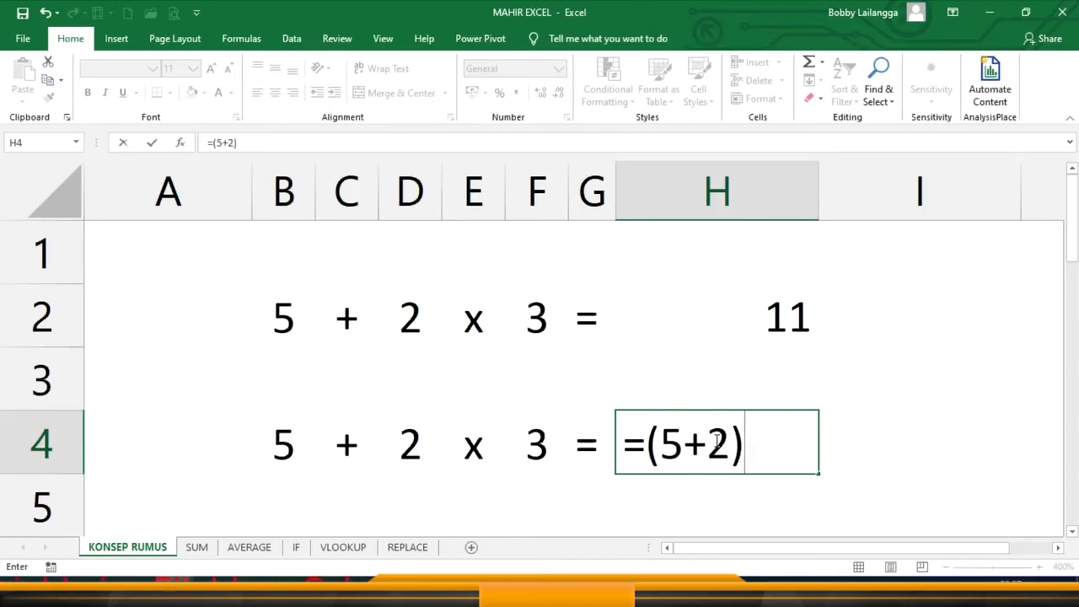
{"action": "type", "text": "3"}
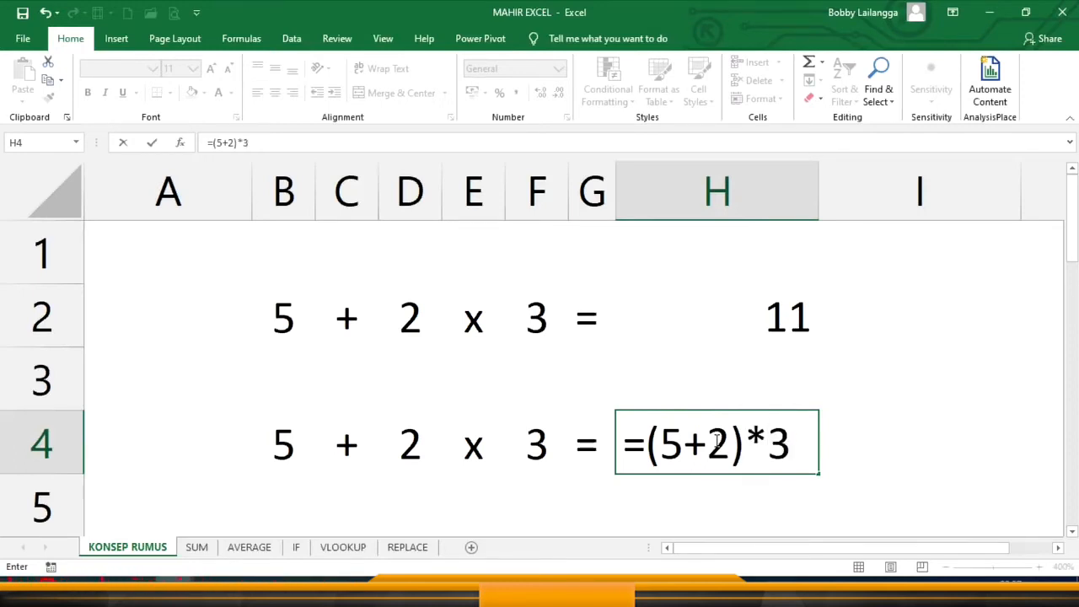
{"action": "key", "text": "Return"}
{"action": "left_click", "coordinate": [716, 441]}
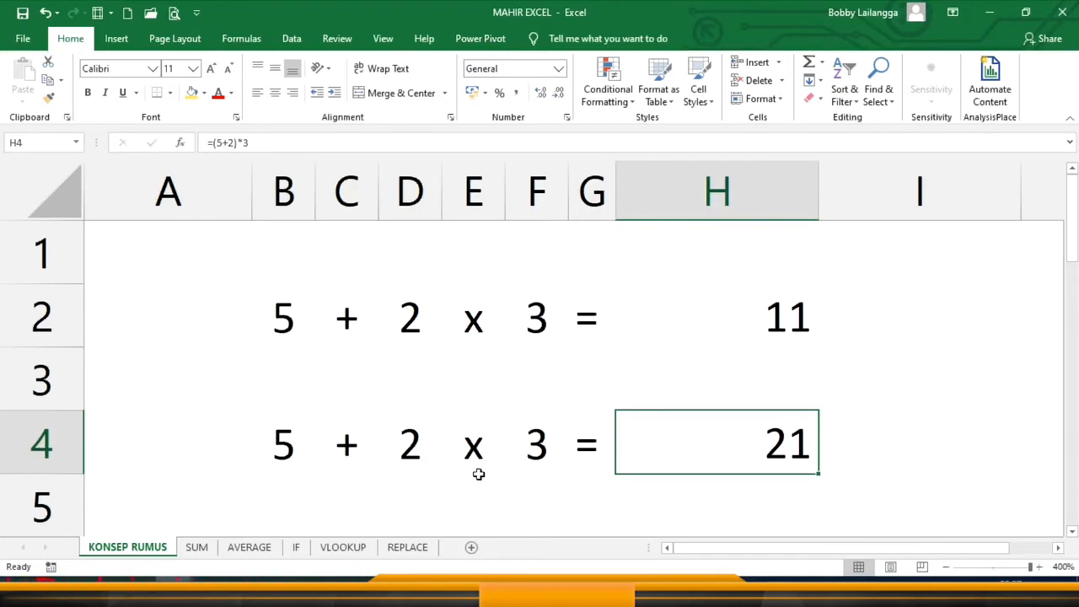
{"action": "left_click", "coordinate": [686, 342]}
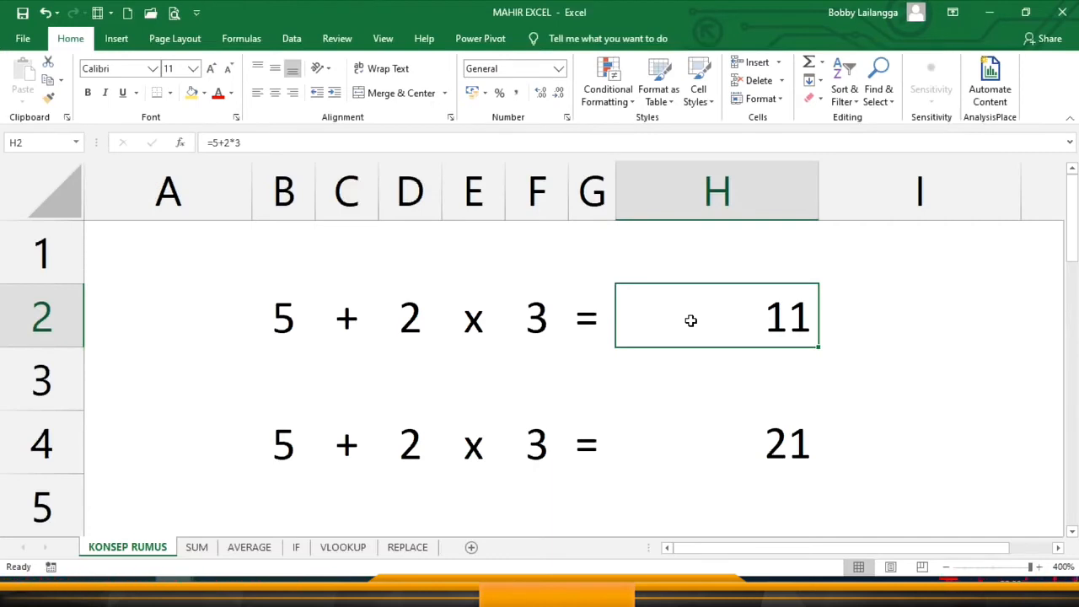
On the SUM sheet, total the first student's general knowledge scores in K5 with =SUM(C5:J5)
{"action": "left_click", "coordinate": [202, 548]}
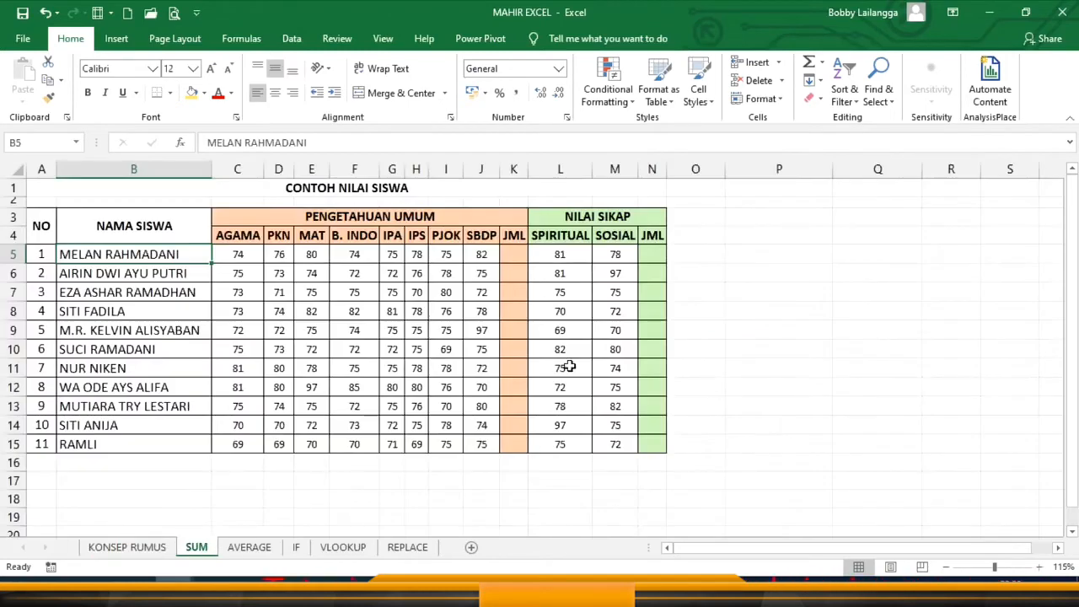
{"action": "left_click", "coordinate": [511, 254]}
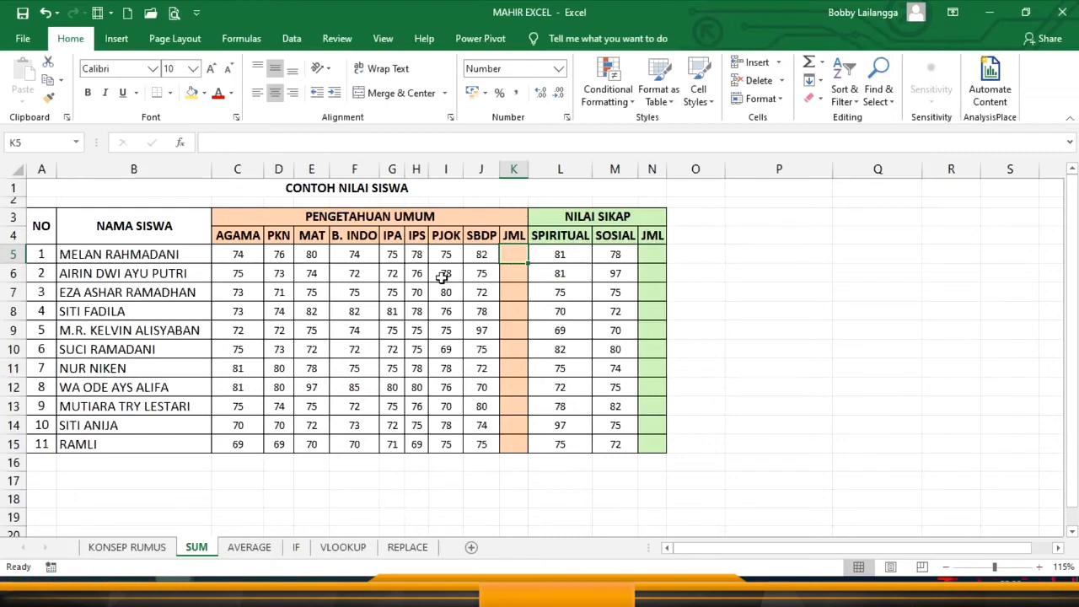
{"action": "type", "text": "=SUM("}
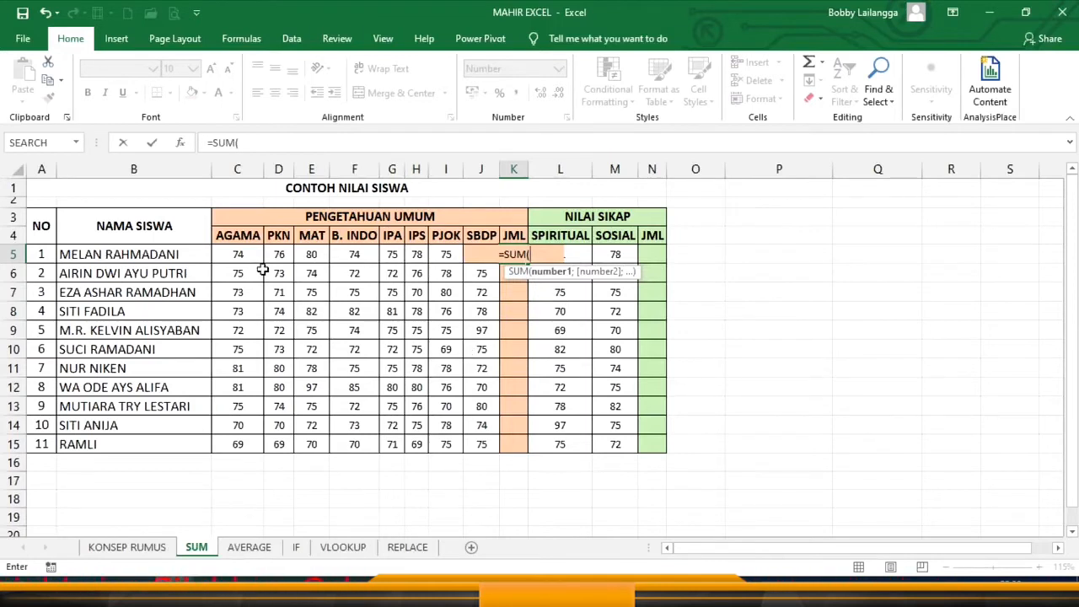
{"action": "left_click_drag", "start_coordinate": [236, 253], "coordinate": [473, 257]}
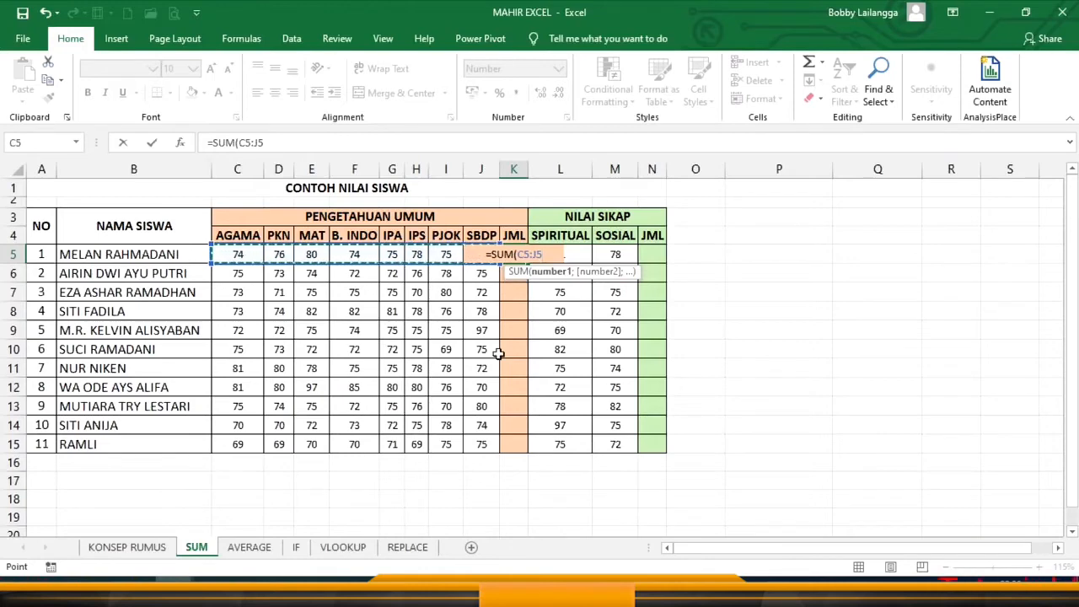
{"action": "type", "text": ")"}
{"action": "key", "text": "Return"}
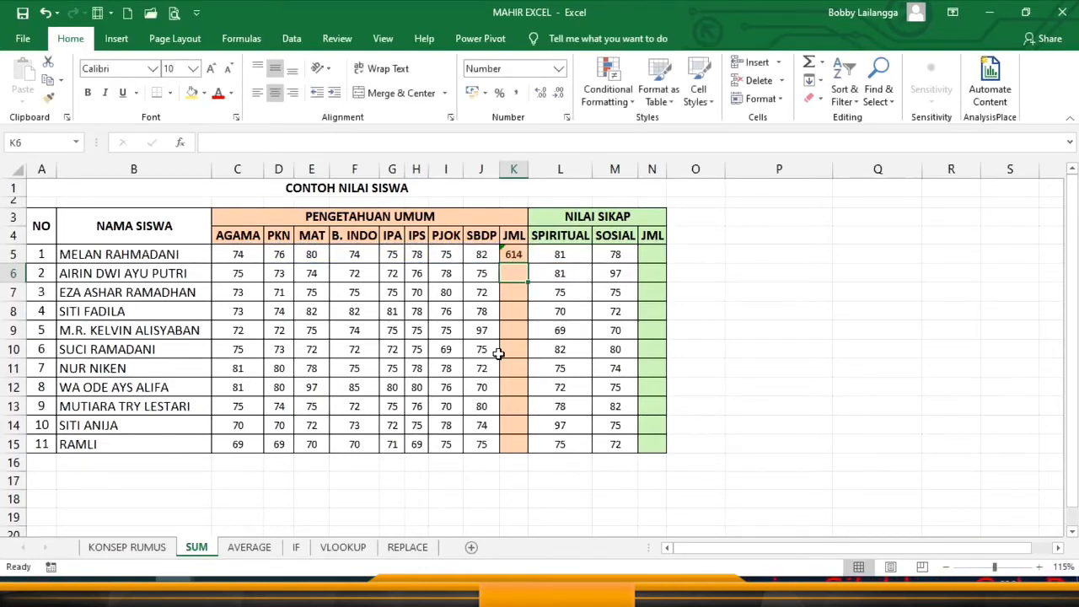
{"action": "left_click", "coordinate": [512, 253]}
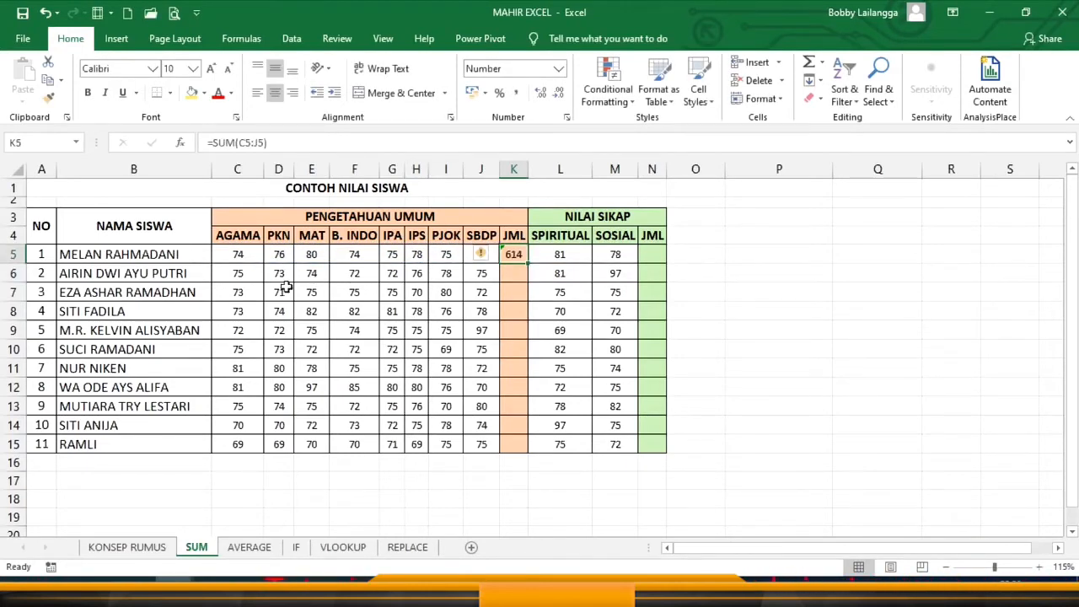
Total the second student's scores in C6:J6 into K6 using AutoSum
{"action": "left_click", "coordinate": [231, 275]}
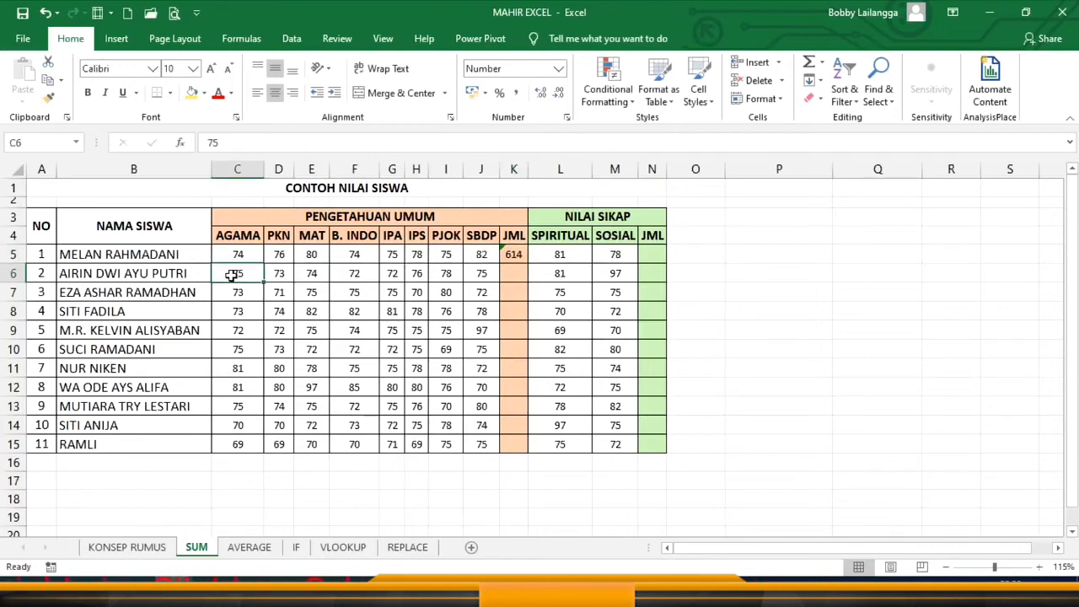
{"action": "left_click_drag", "start_coordinate": [231, 275], "coordinate": [509, 268]}
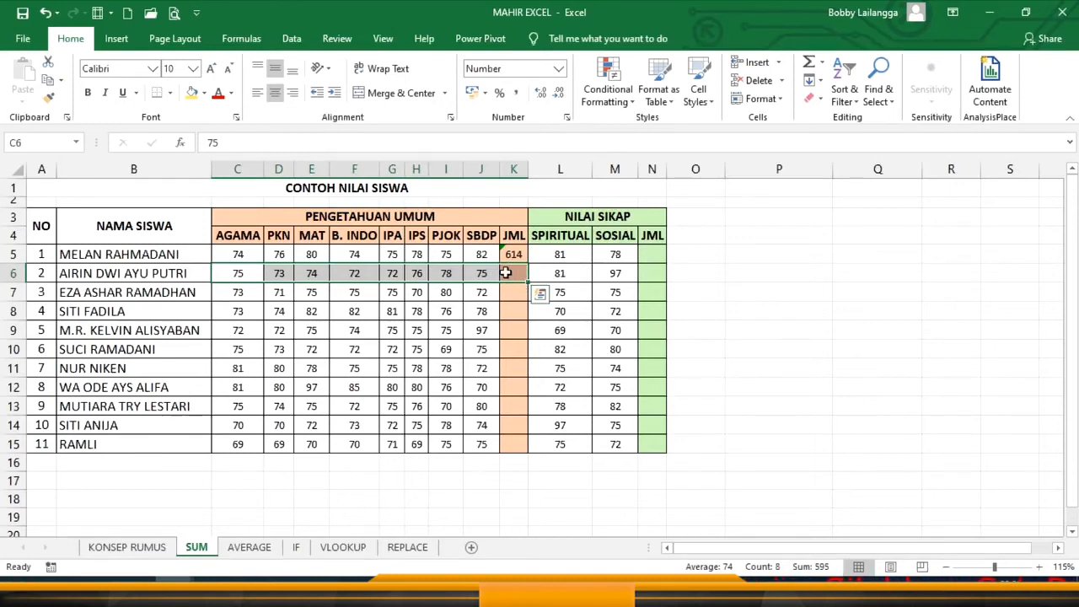
{"action": "left_click", "coordinate": [810, 65]}
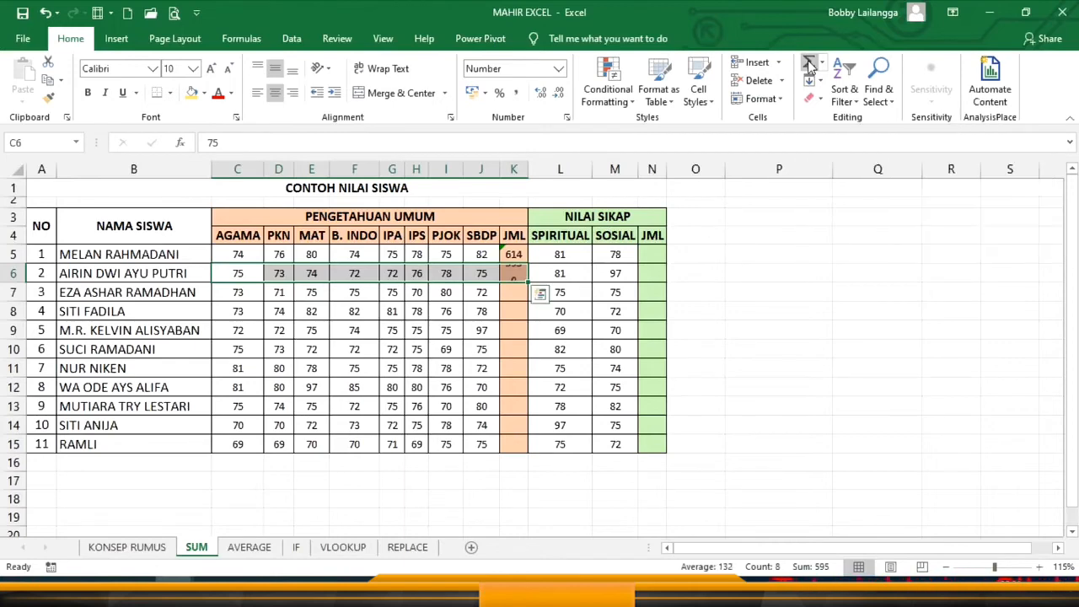
{"action": "left_click", "coordinate": [510, 292]}
{"action": "left_click", "coordinate": [515, 273]}
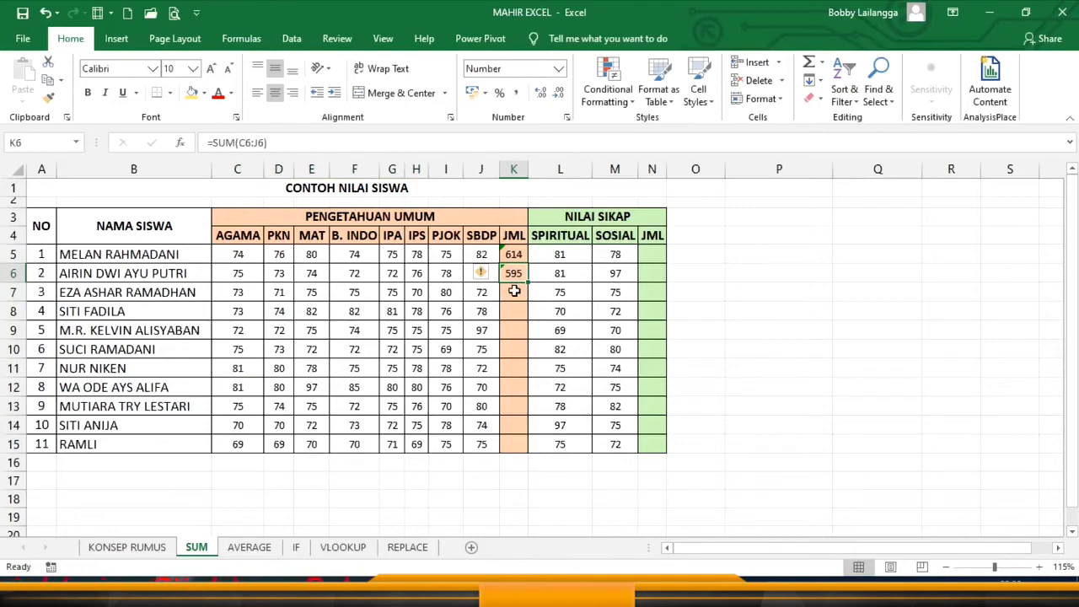
Try summing only the third student's AGAMA, MAT, IPA and PJOK scores in K7 with =SUM(C7;E7;G7;I7), and clear the cell
{"action": "left_click", "coordinate": [514, 290]}
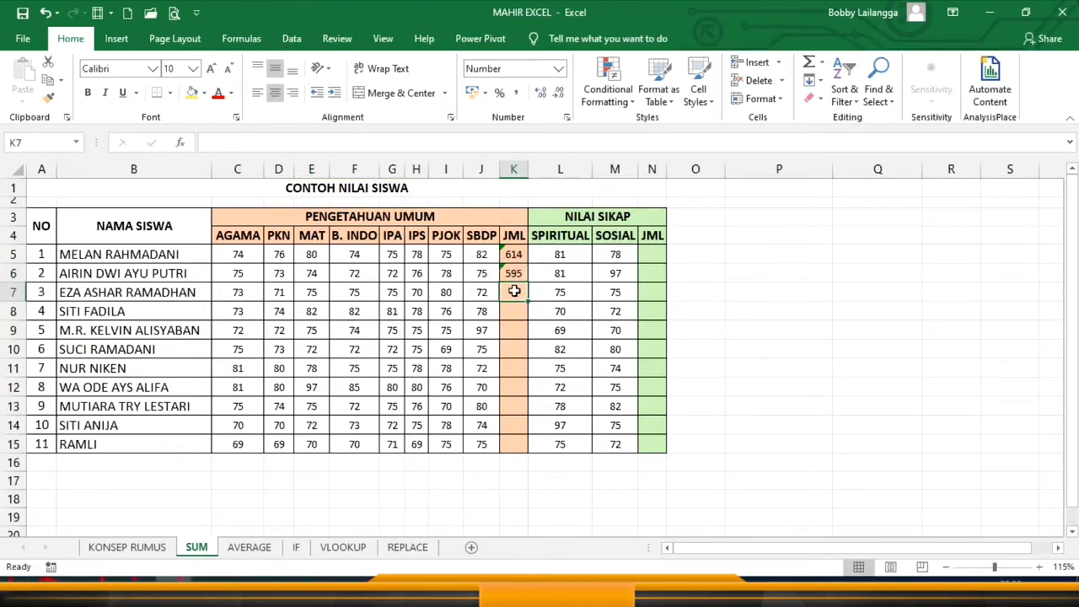
{"action": "left_click", "coordinate": [238, 291]}
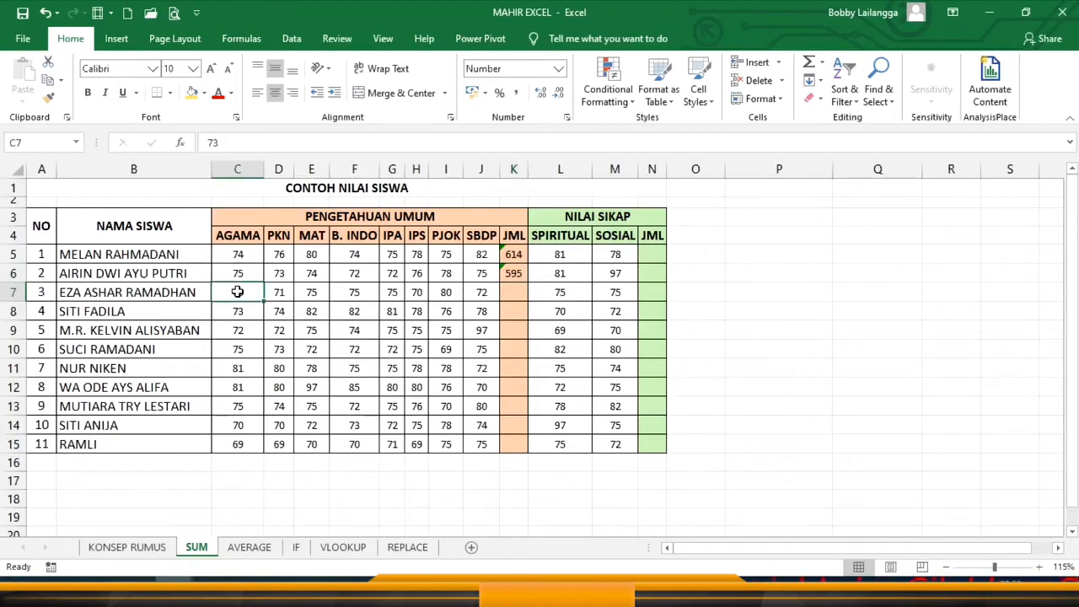
{"action": "left_click", "coordinate": [315, 295]}
{"action": "left_click", "coordinate": [394, 293]}
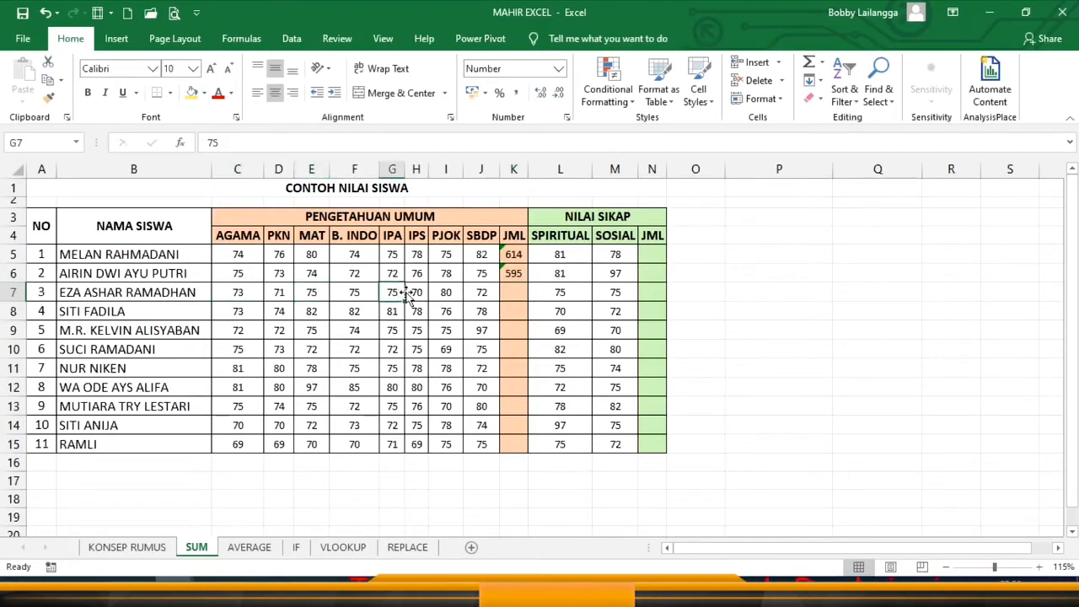
{"action": "left_click", "coordinate": [518, 290]}
{"action": "type", "text": "=SUM("}
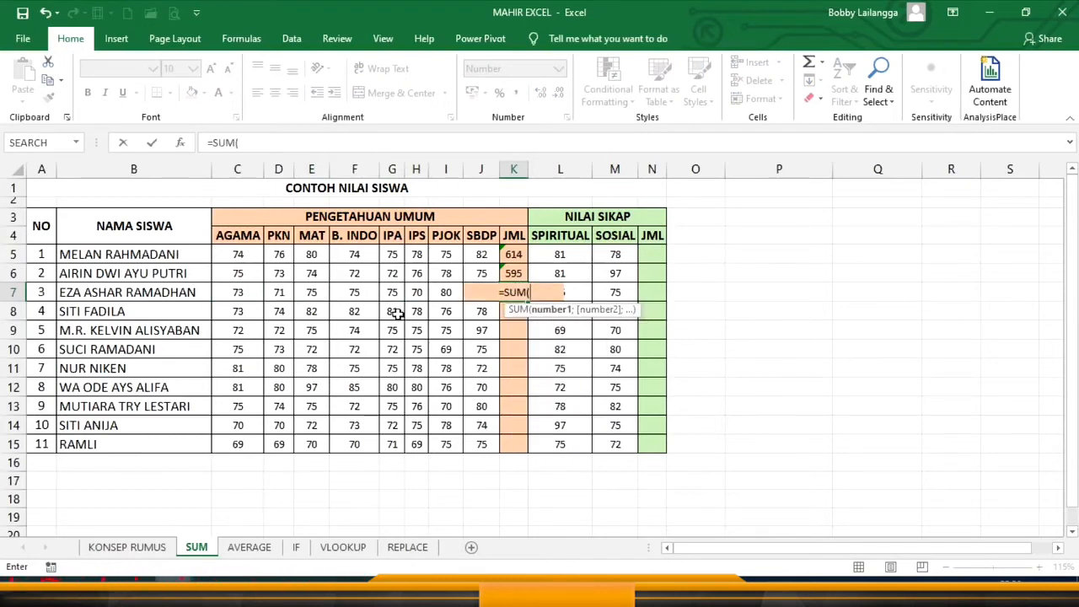
{"action": "left_click", "coordinate": [236, 292]}
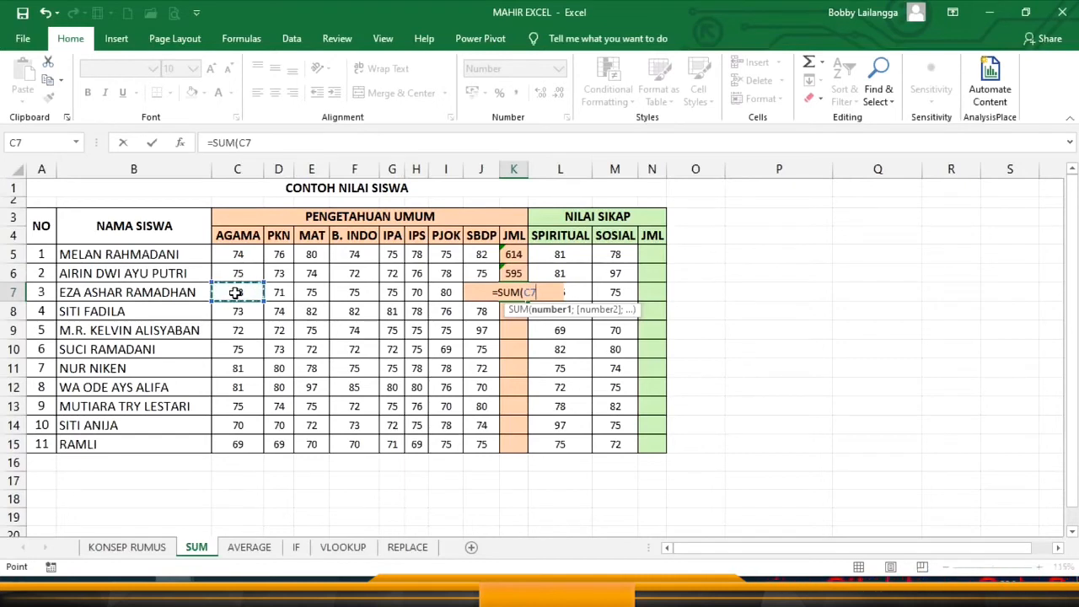
{"action": "type", "text": ";"}
{"action": "left_click", "coordinate": [313, 293]}
{"action": "type", "text": ";"}
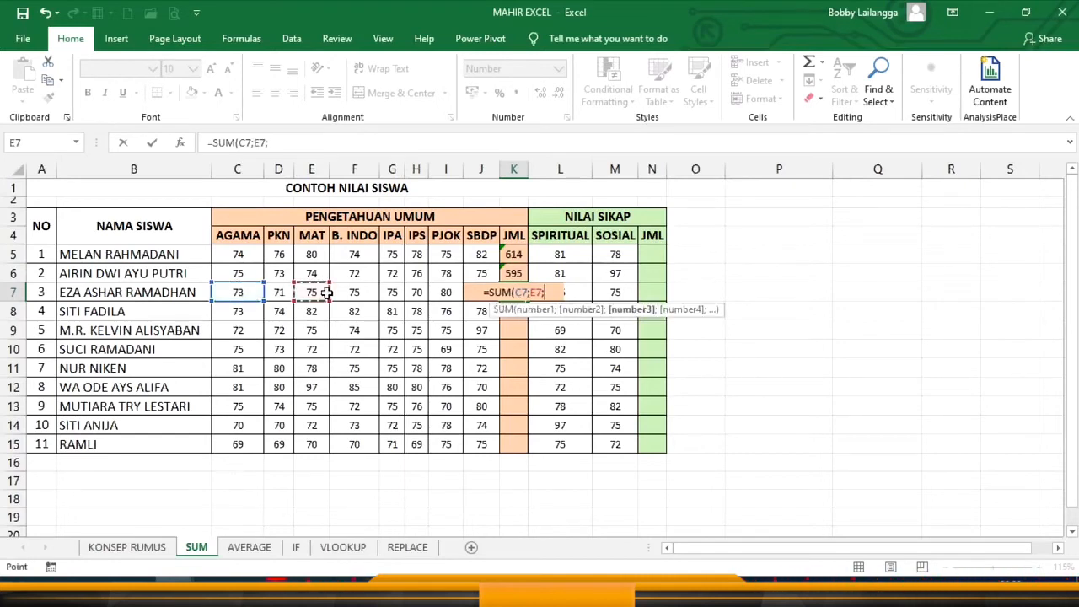
{"action": "left_click", "coordinate": [392, 293]}
{"action": "type", "text": ";"}
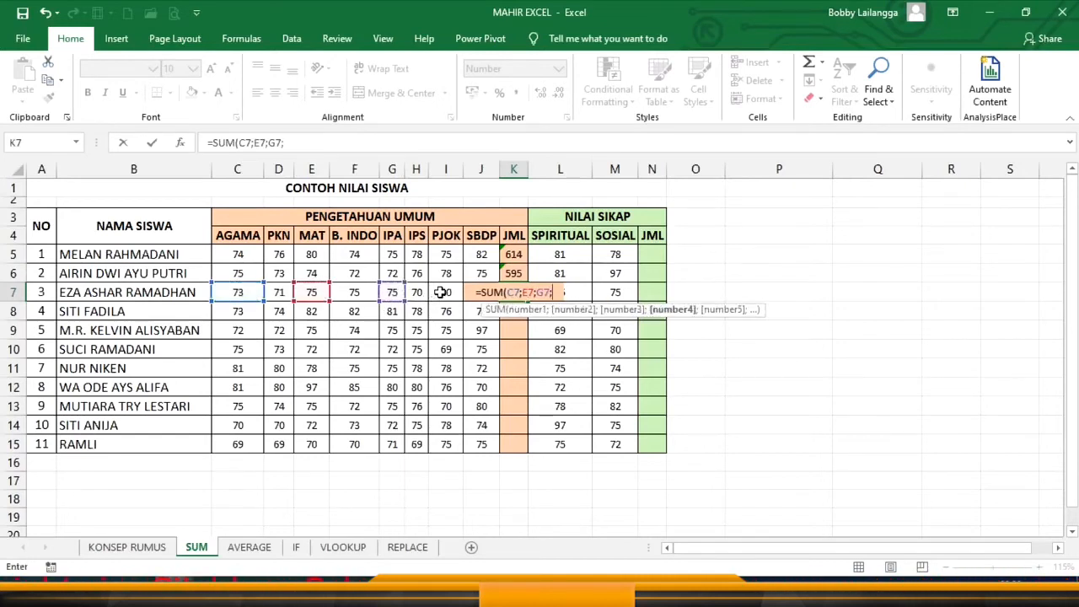
{"action": "left_click", "coordinate": [441, 293]}
{"action": "key", "text": "Return"}
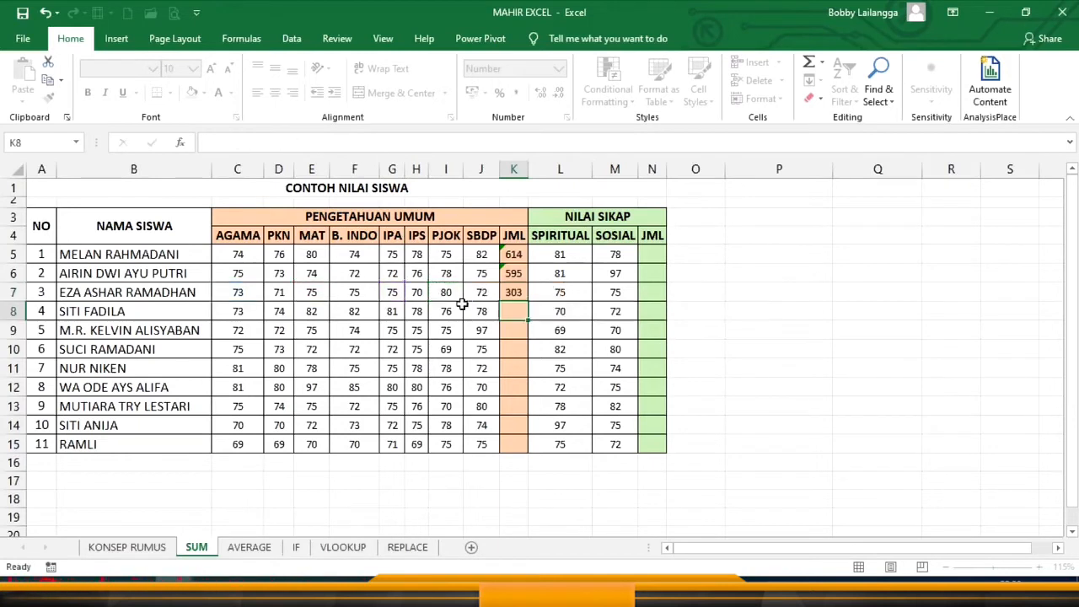
{"action": "left_click", "coordinate": [523, 292]}
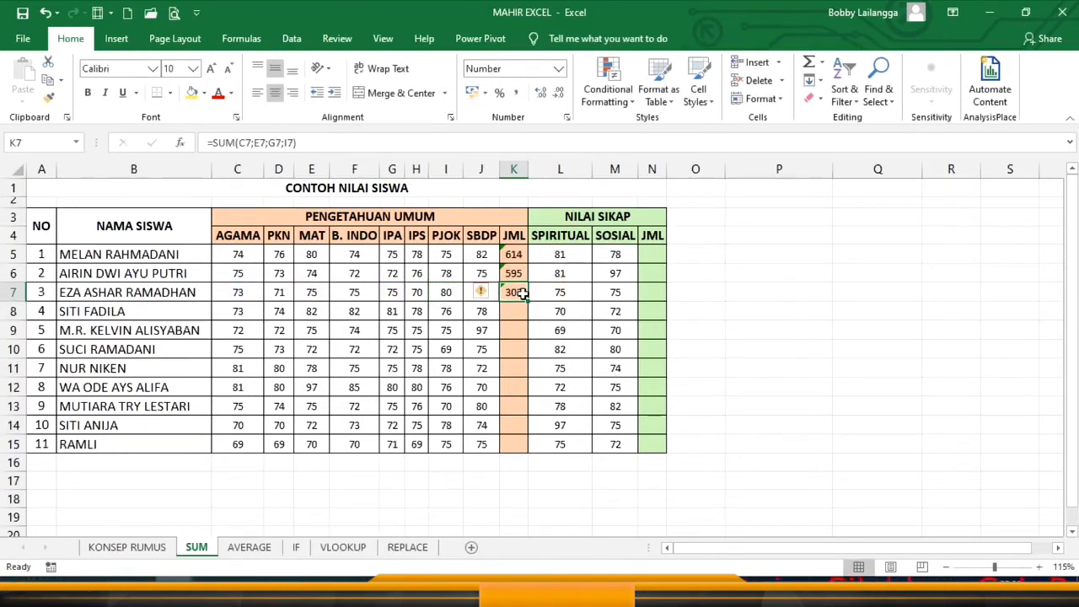
{"action": "key", "text": "Delete"}
Clear the first two students' general knowledge totals in K5:K6
{"action": "left_click", "coordinate": [514, 254]}
{"action": "left_click_drag", "start_coordinate": [514, 255], "coordinate": [513, 272]}
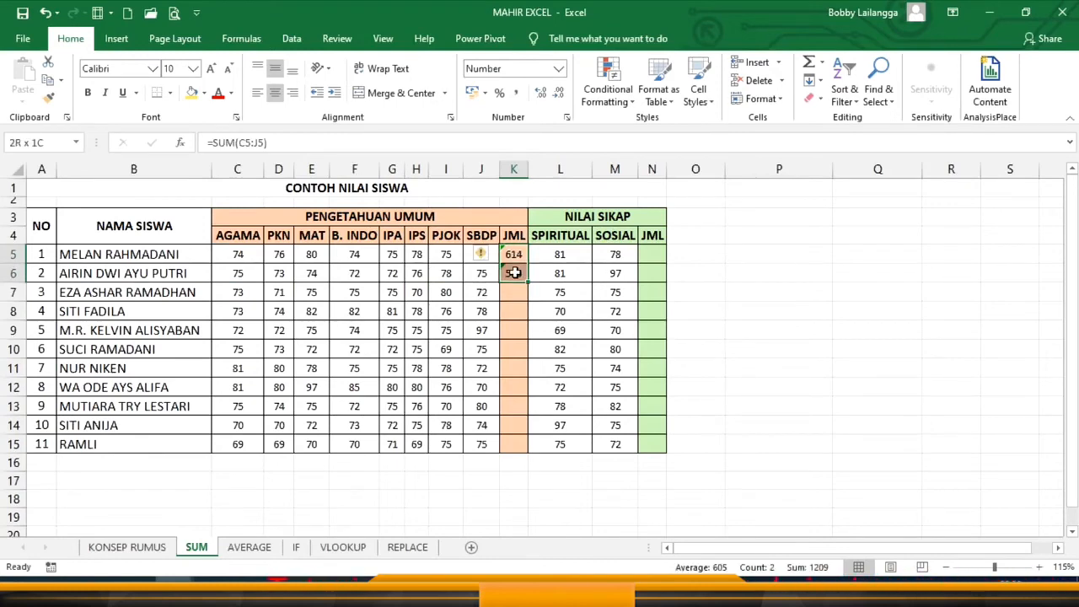
{"action": "key", "text": "Delete"}
Total C5:J5 into K5 with AutoSum and fill the formula down to K15 for all students
{"action": "left_click", "coordinate": [512, 256]}
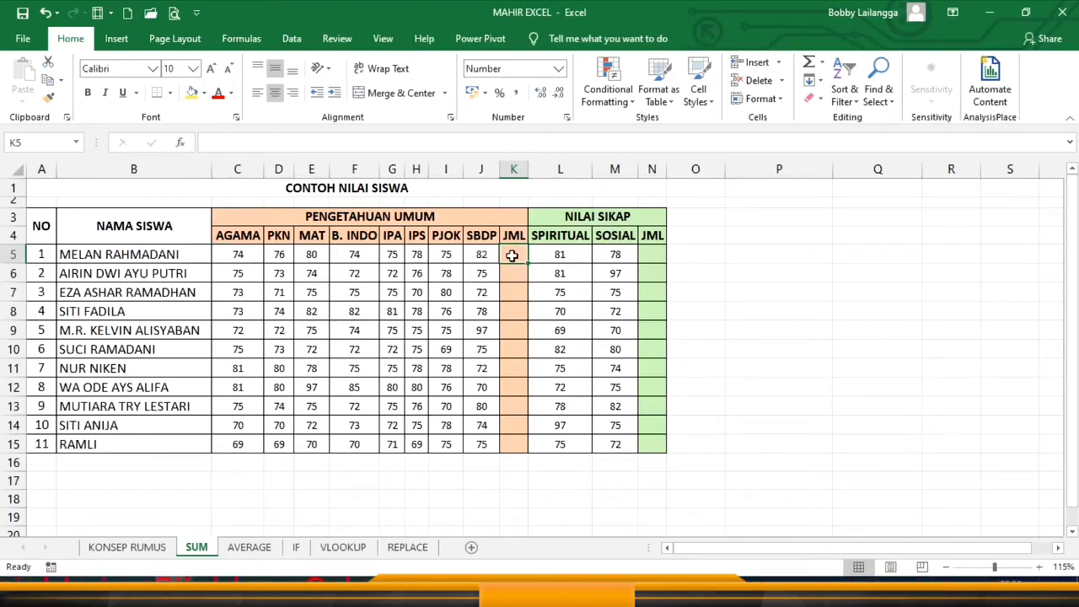
{"action": "left_click_drag", "start_coordinate": [239, 255], "coordinate": [513, 255]}
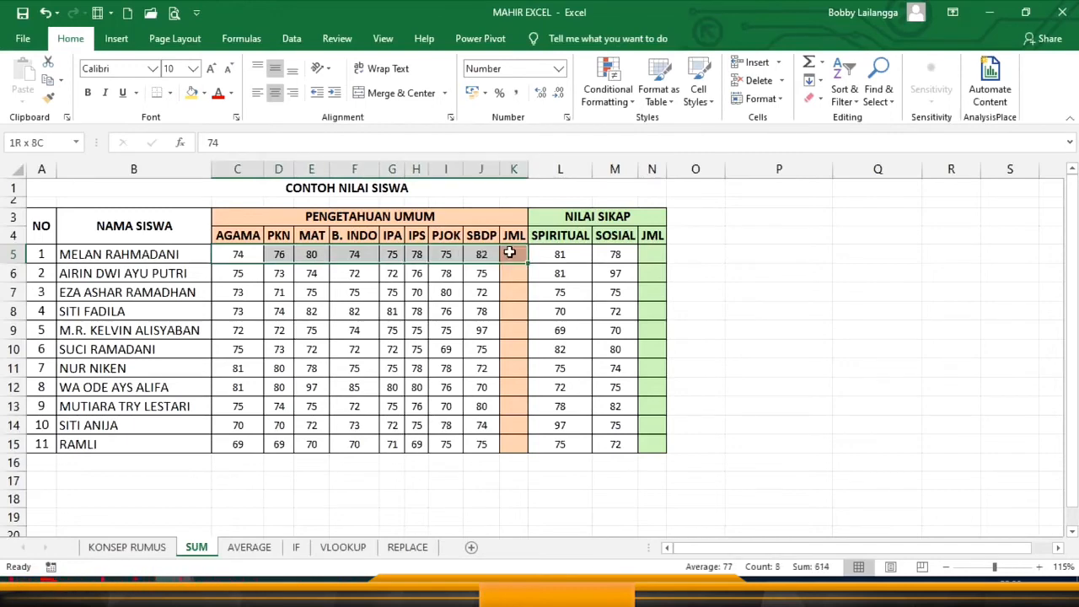
{"action": "left_click", "coordinate": [808, 62]}
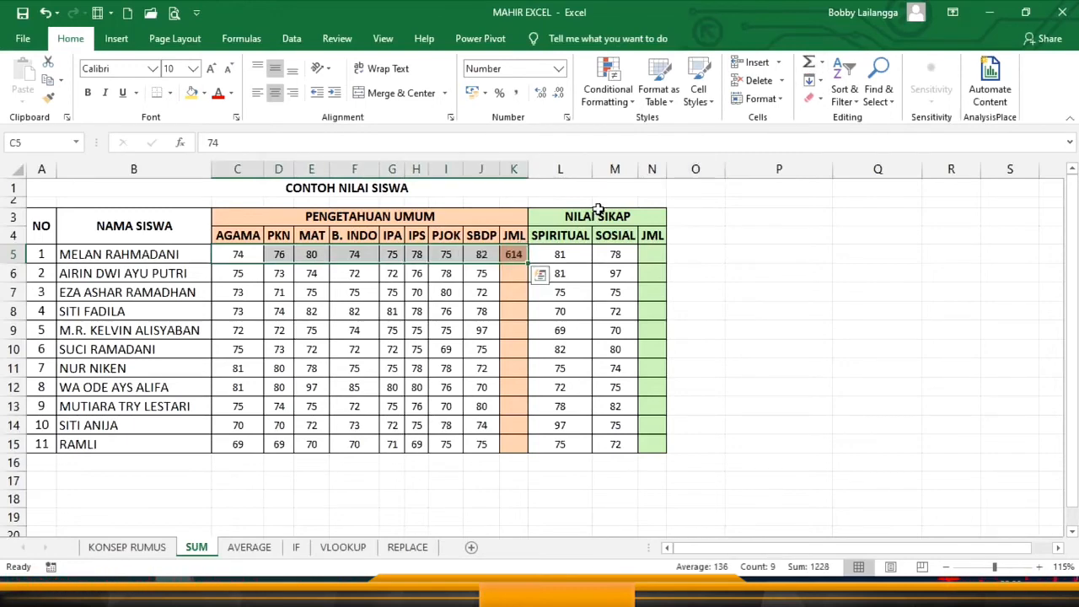
{"action": "left_click", "coordinate": [509, 253]}
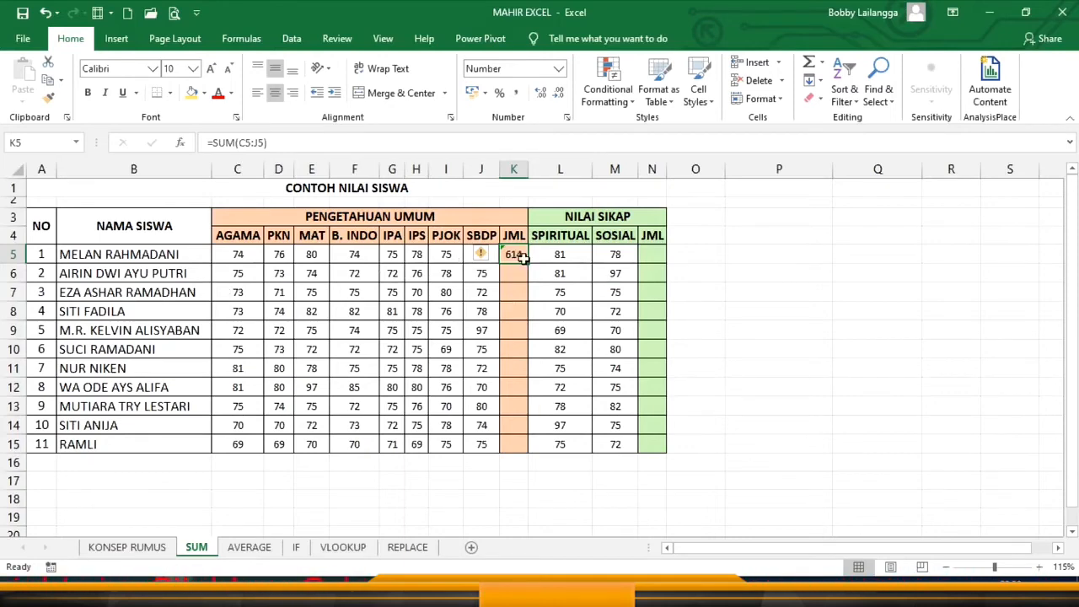
{"action": "left_click_drag", "start_coordinate": [529, 266], "coordinate": [541, 451]}
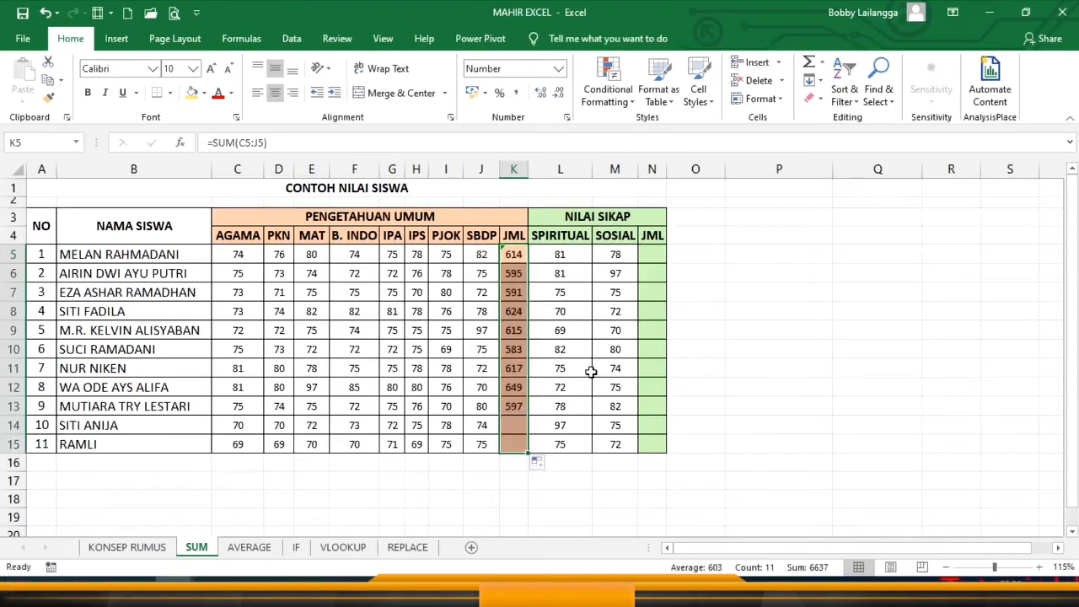
Total the SPIRITUAL and SOSIAL scores in L5:M5 into N5 with AutoSum and fill the formula down to N15
{"action": "left_click", "coordinate": [649, 255]}
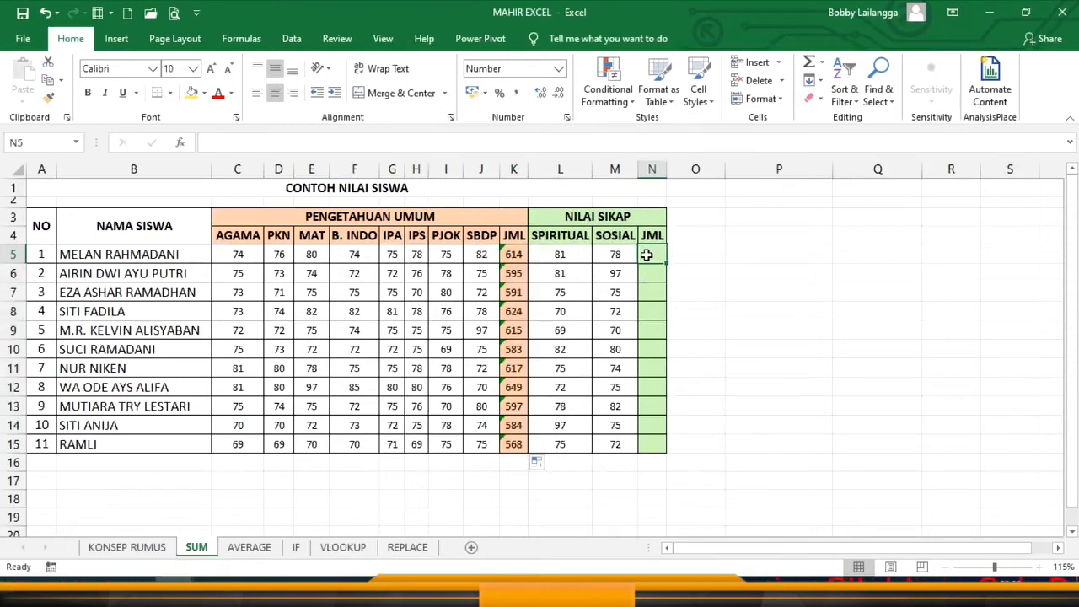
{"action": "left_click_drag", "start_coordinate": [554, 254], "coordinate": [658, 249]}
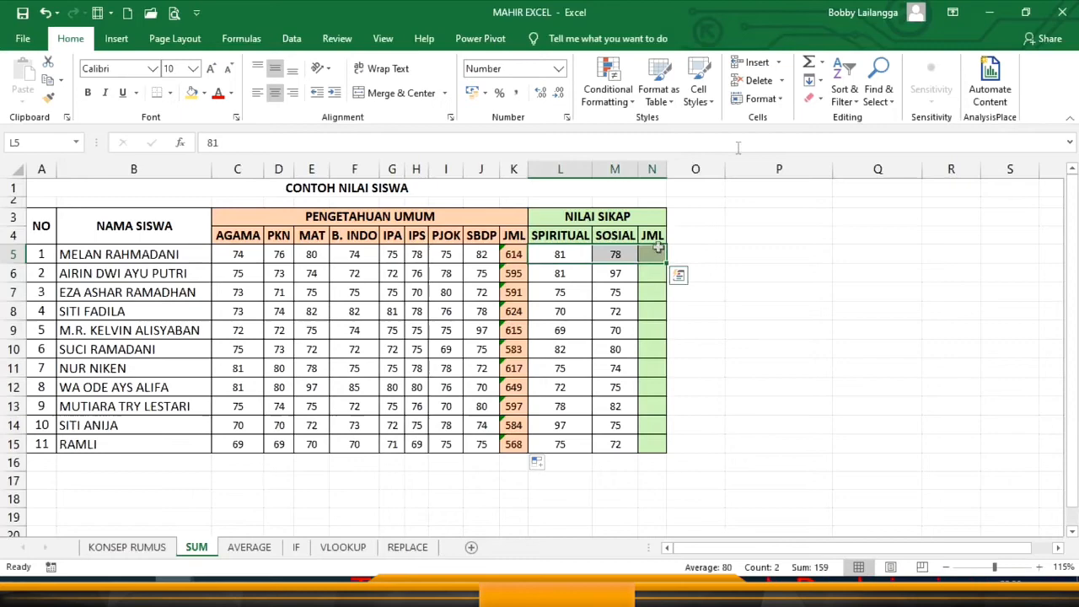
{"action": "left_click", "coordinate": [808, 62]}
{"action": "left_click", "coordinate": [653, 253]}
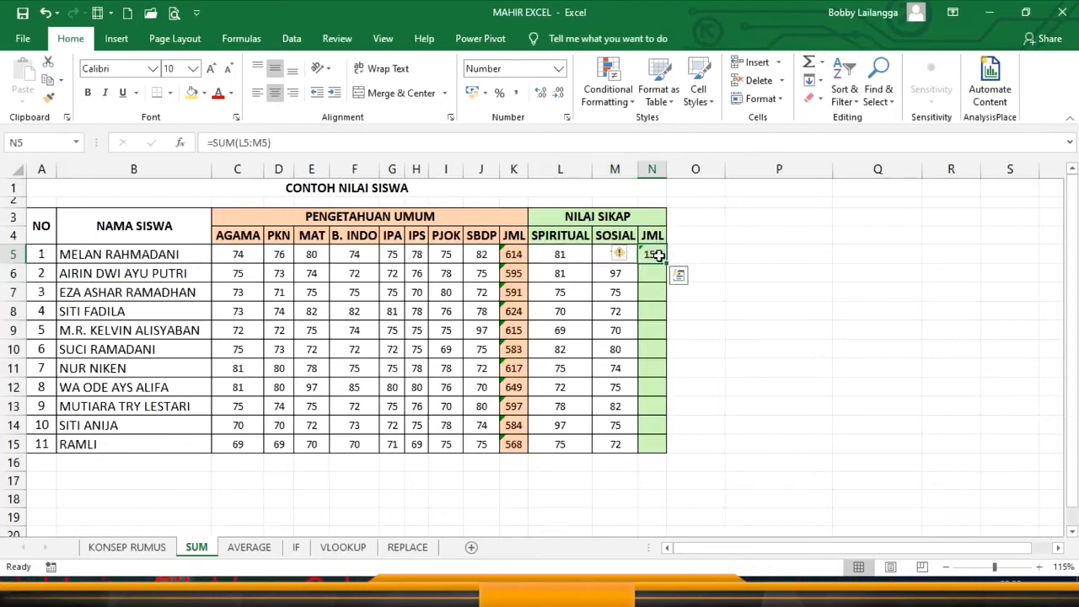
{"action": "left_click_drag", "start_coordinate": [666, 263], "coordinate": [666, 444]}
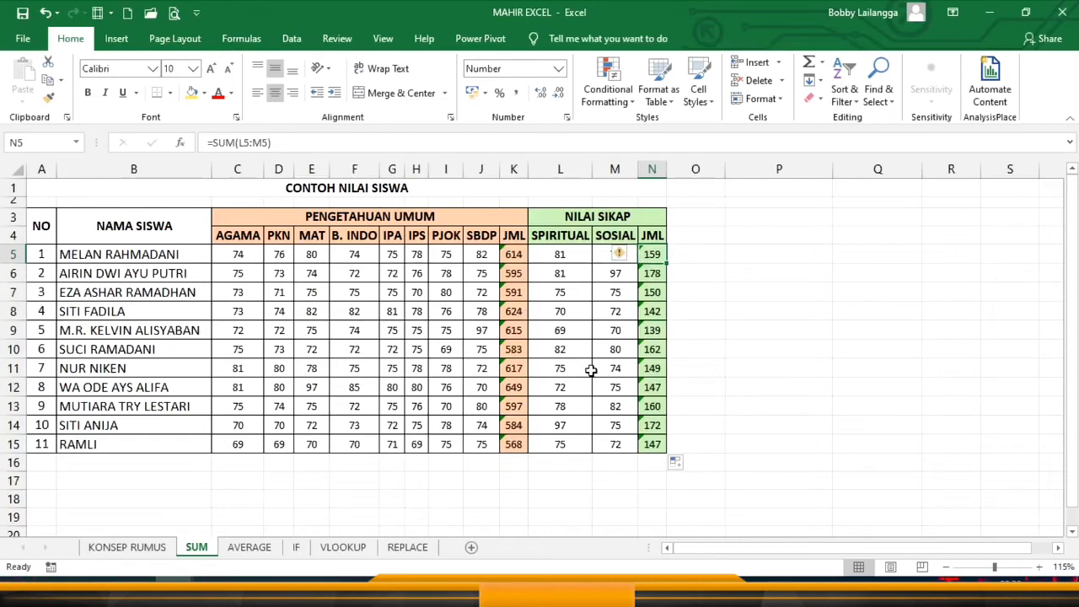
On the AVERAGE sheet, clear the existing formulas from both JML columns, K5:K15 and N5:N15
{"action": "left_click", "coordinate": [266, 548]}
{"action": "left_click", "coordinate": [913, 282]}
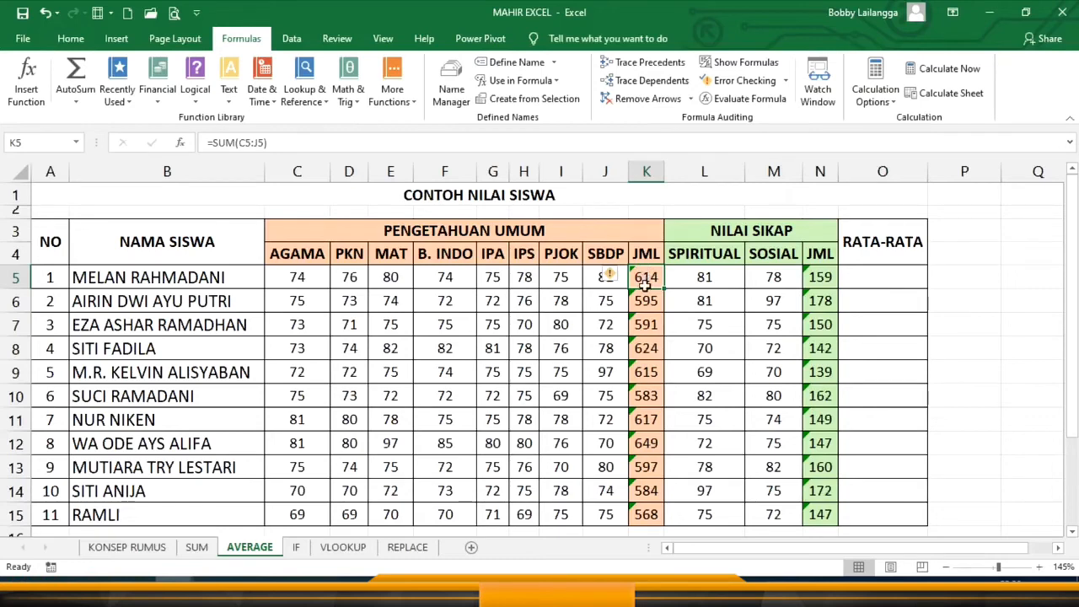
{"action": "left_click_drag", "start_coordinate": [644, 277], "coordinate": [647, 515]}
{"action": "key", "text": "Delete"}
{"action": "left_click_drag", "start_coordinate": [819, 277], "coordinate": [819, 515]}
{"action": "key", "text": "Delete"}
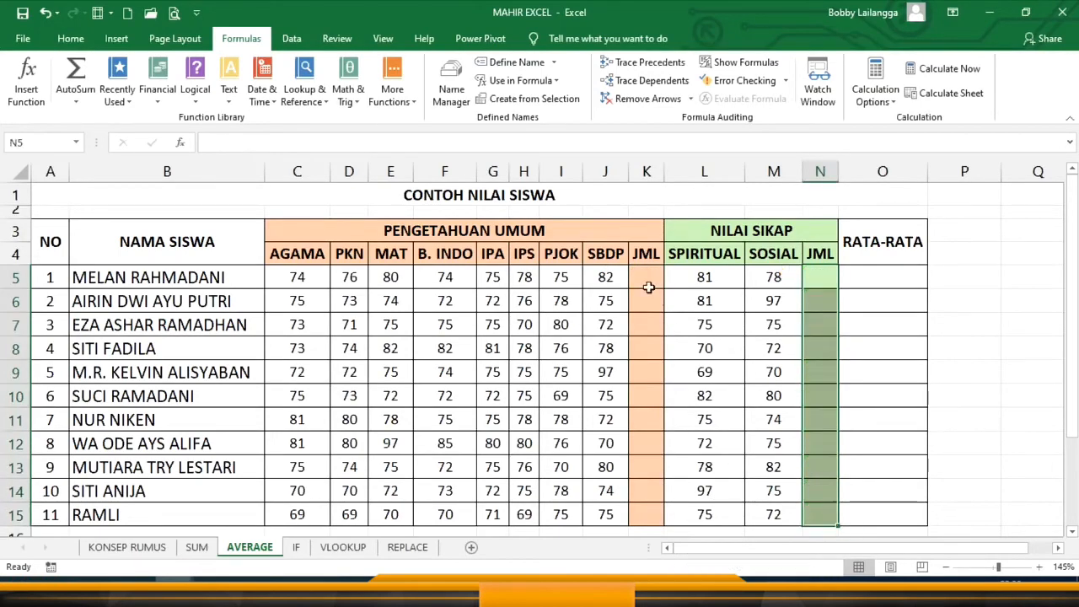
Average the first student's general knowledge scores in K5 with =AVERAGE(C5:J5)
{"action": "left_click", "coordinate": [644, 281]}
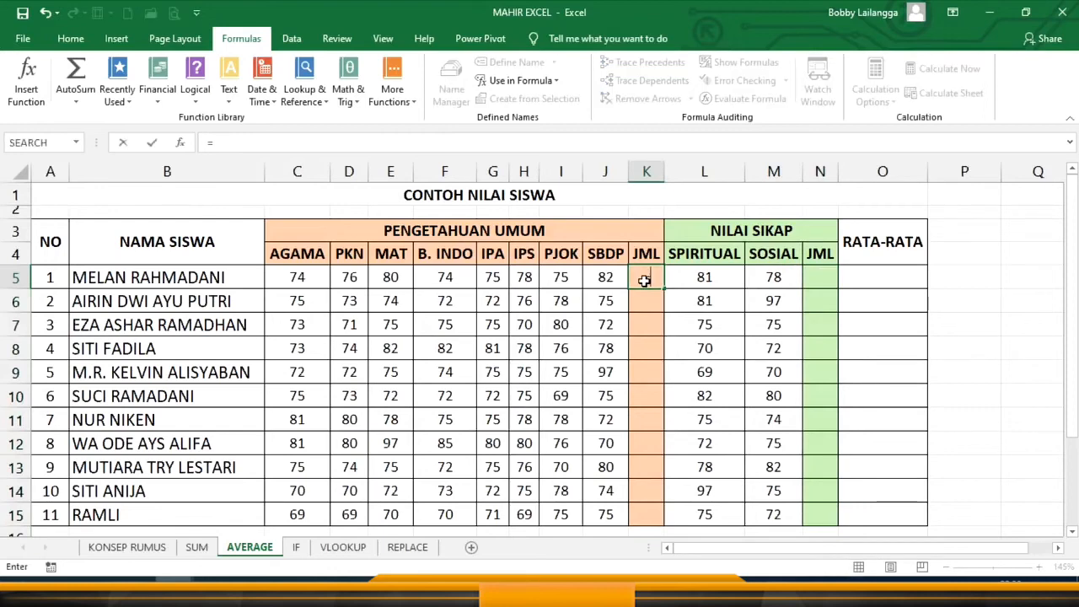
{"action": "type", "text": "=AVERAGE"}
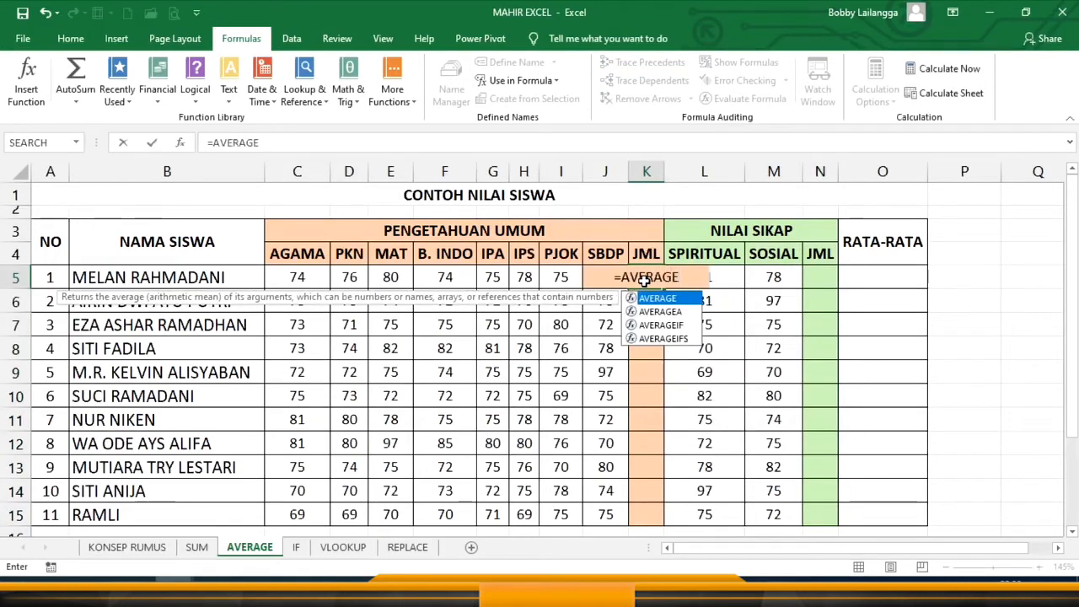
{"action": "type", "text": "("}
{"action": "left_click_drag", "start_coordinate": [294, 277], "coordinate": [561, 277]}
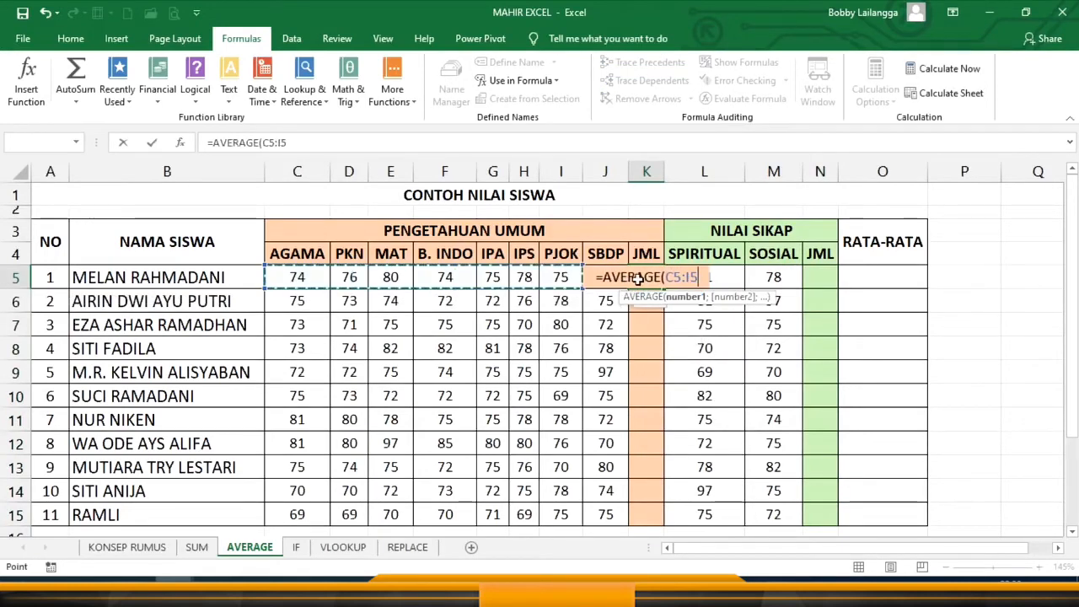
{"action": "left_click_drag", "start_coordinate": [638, 279], "coordinate": [619, 278]}
{"action": "type", "text": ")"}
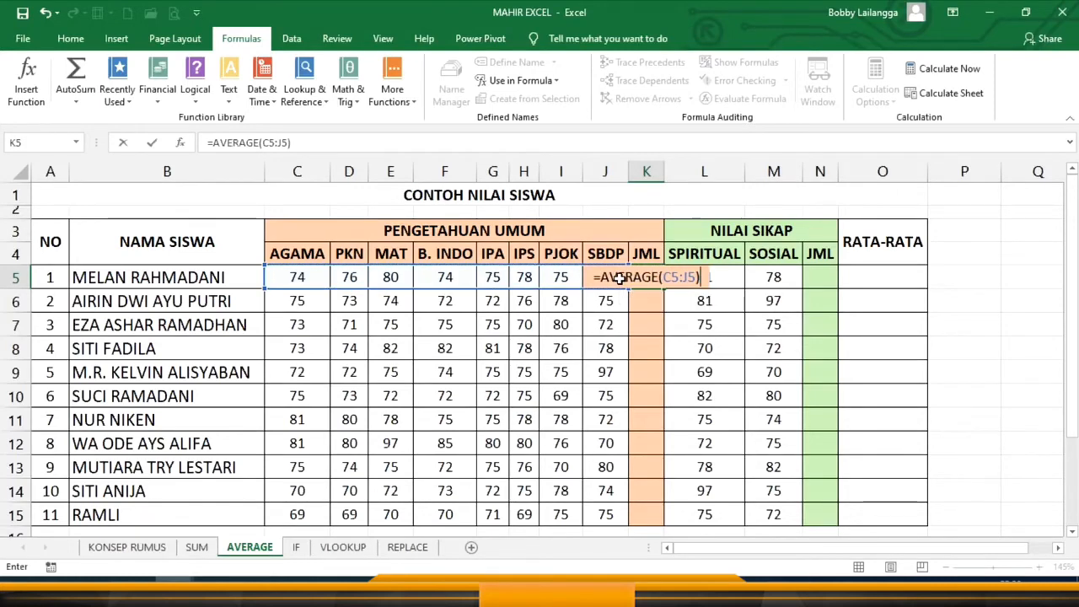
{"action": "key", "text": "Return"}
Copy the K5 average formula to N5 and change its range so it reads =AVERAGE(L5:M5)
{"action": "left_click", "coordinate": [647, 276]}
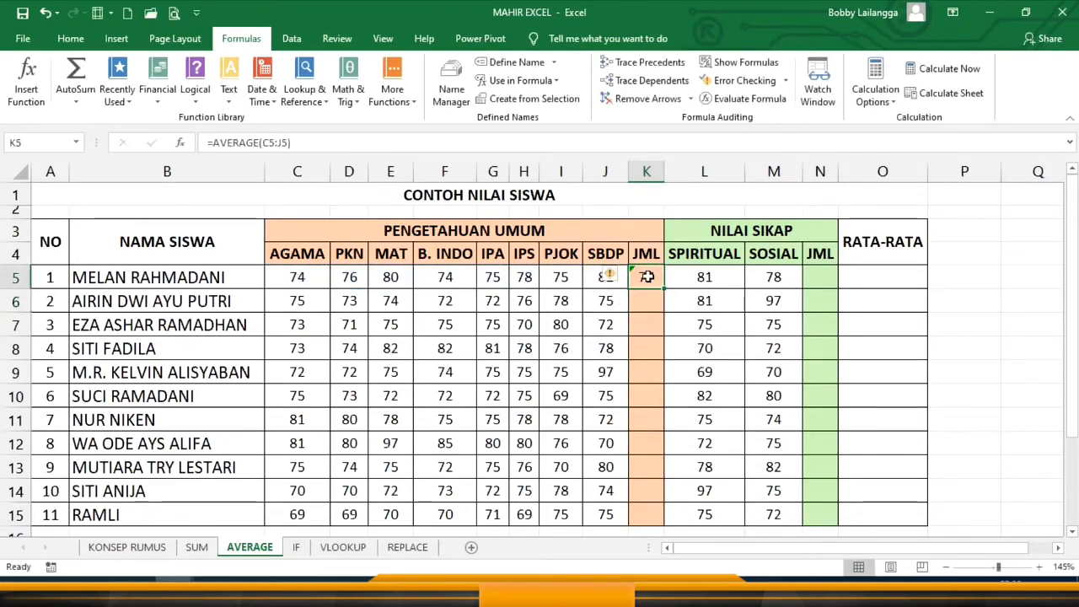
{"action": "key", "text": "ctrl+c"}
{"action": "left_click", "coordinate": [819, 281]}
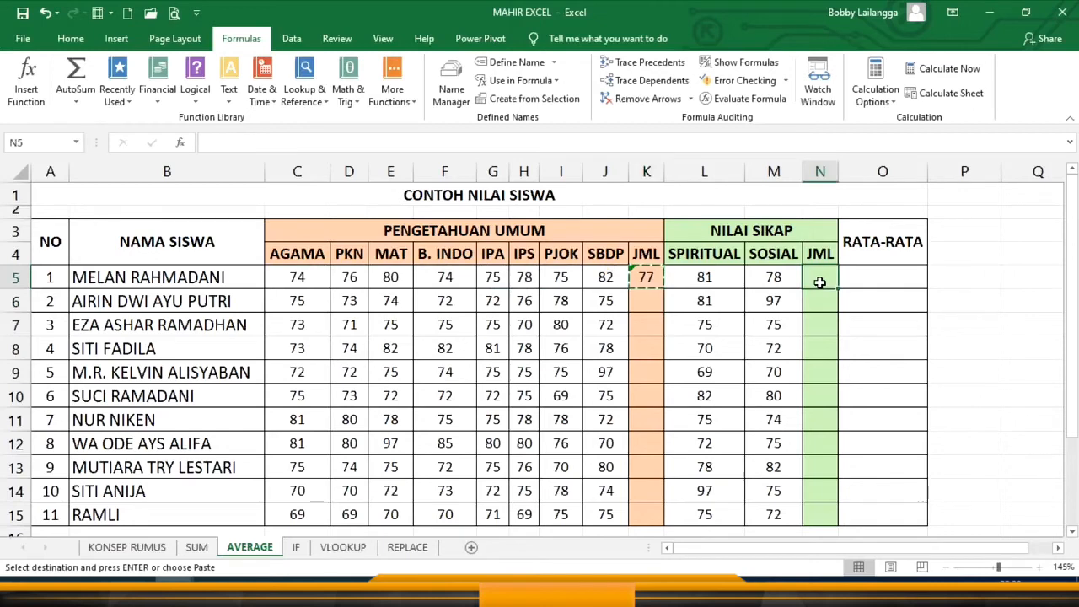
{"action": "key", "text": "ctrl+v"}
{"action": "double_click", "coordinate": [819, 281]}
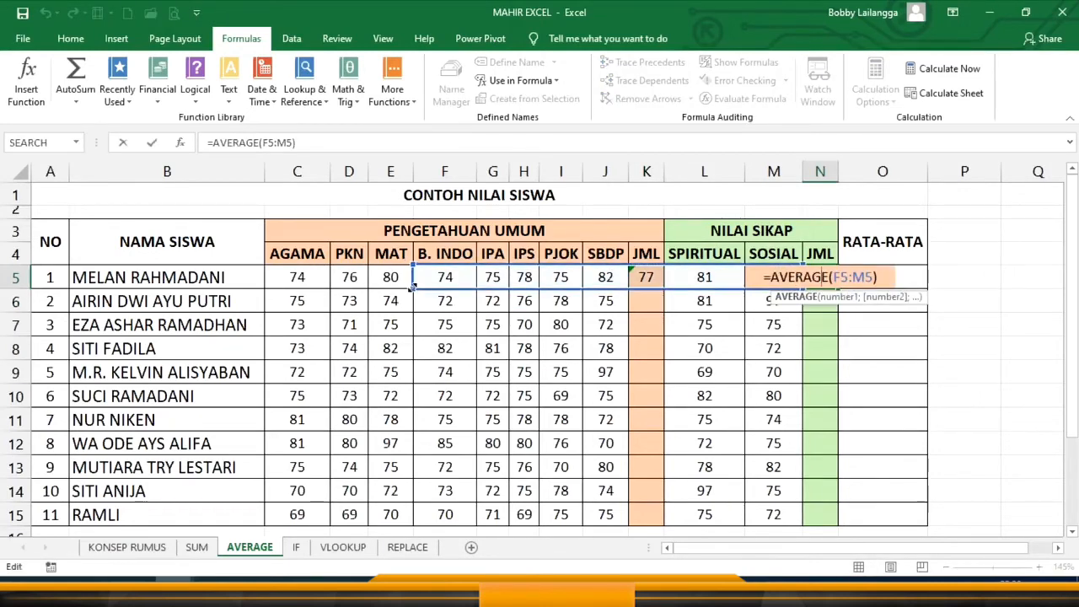
{"action": "left_click_drag", "start_coordinate": [411, 287], "coordinate": [698, 287]}
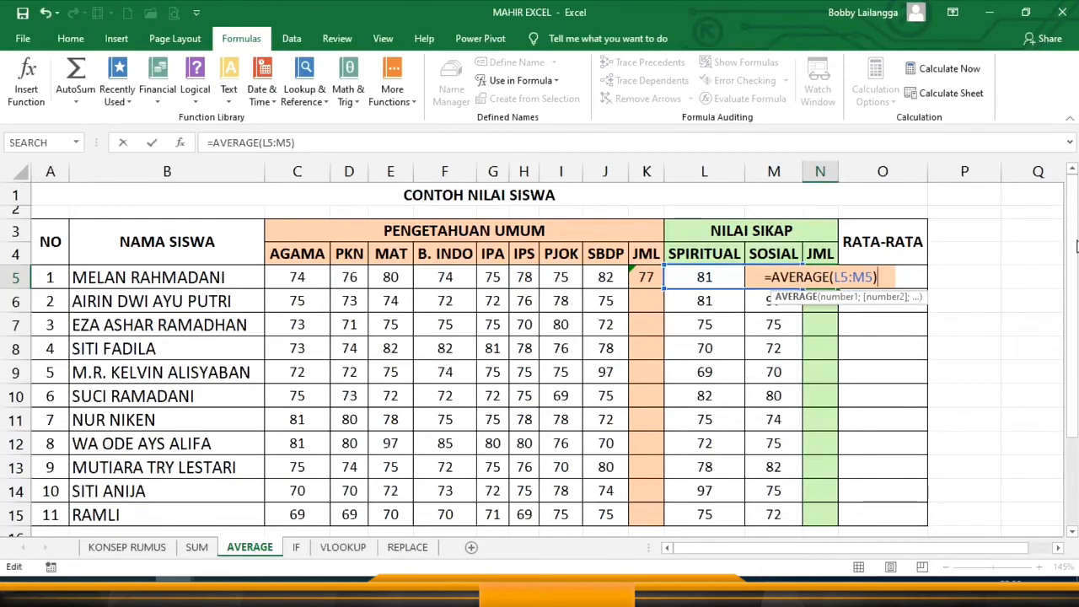
{"action": "key", "text": "Return"}
Fill the average formulas in N5 and K5 down both JML columns to row 15
{"action": "left_click", "coordinate": [822, 280]}
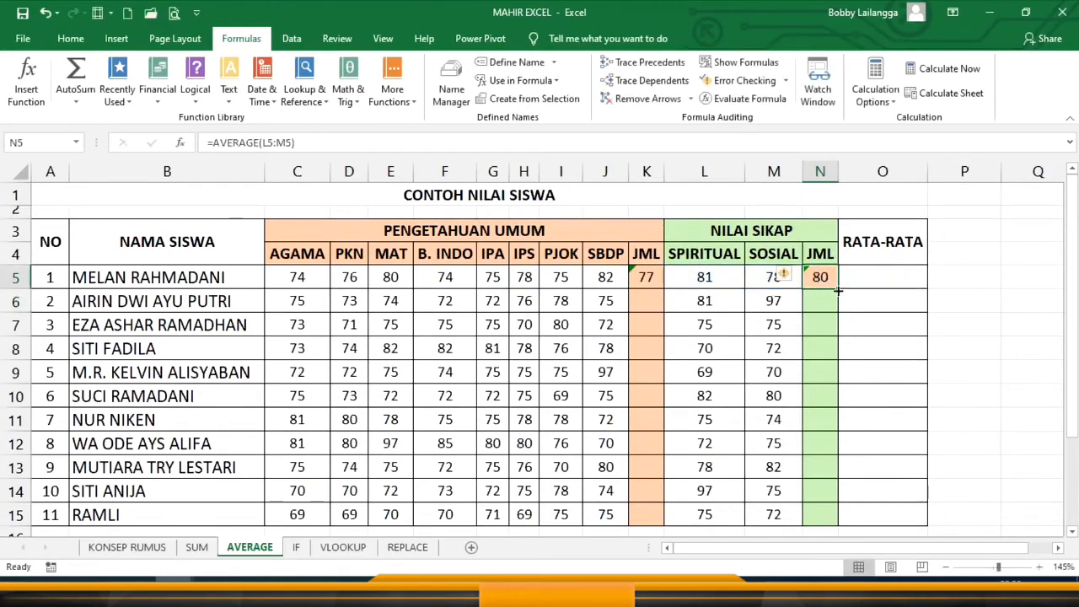
{"action": "left_click_drag", "start_coordinate": [838, 291], "coordinate": [822, 485]}
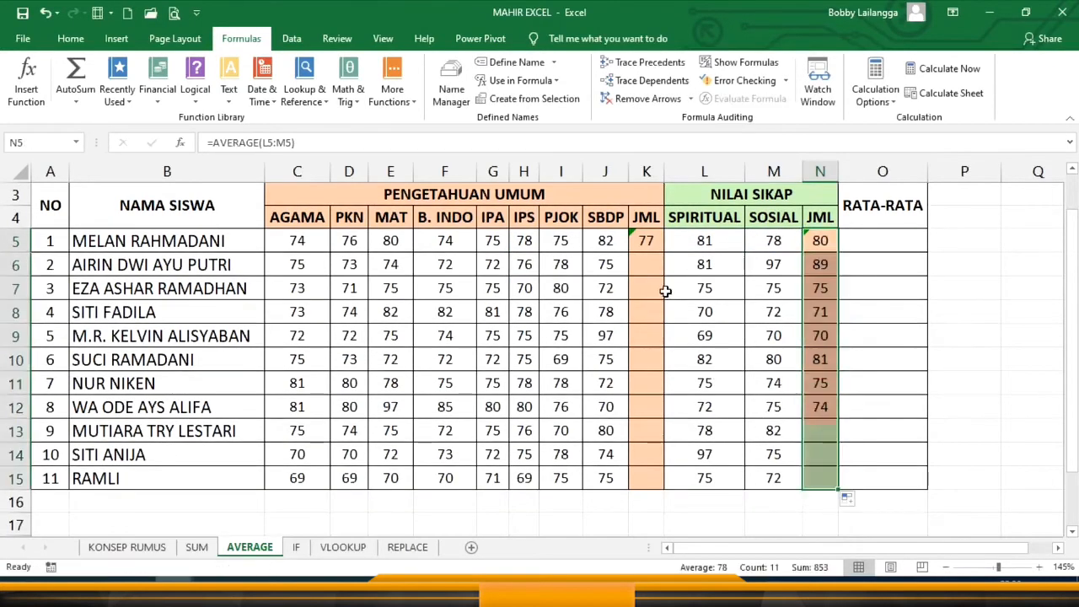
{"action": "left_click", "coordinate": [646, 241]}
{"action": "left_click_drag", "start_coordinate": [663, 252], "coordinate": [665, 478]}
Average the first student's two JML values in the RATA-RATA cell O5 with =AVERAGE(K5;N5)
{"action": "left_click", "coordinate": [902, 245]}
{"action": "scroll", "coordinate": [914, 287], "scroll_direction": "up", "scroll_amount": 1}
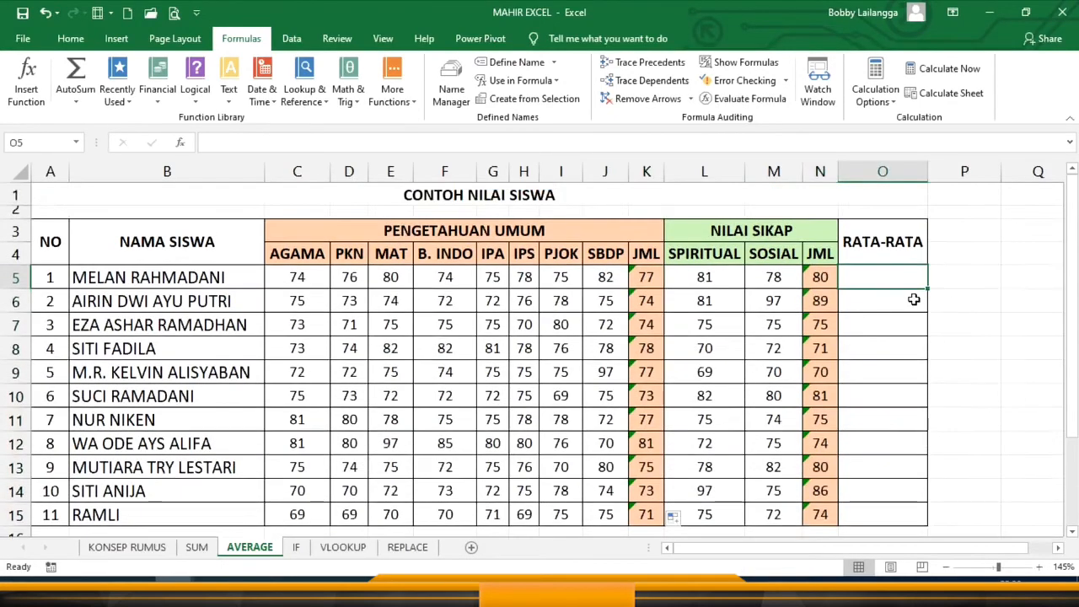
{"action": "type", "text": "="}
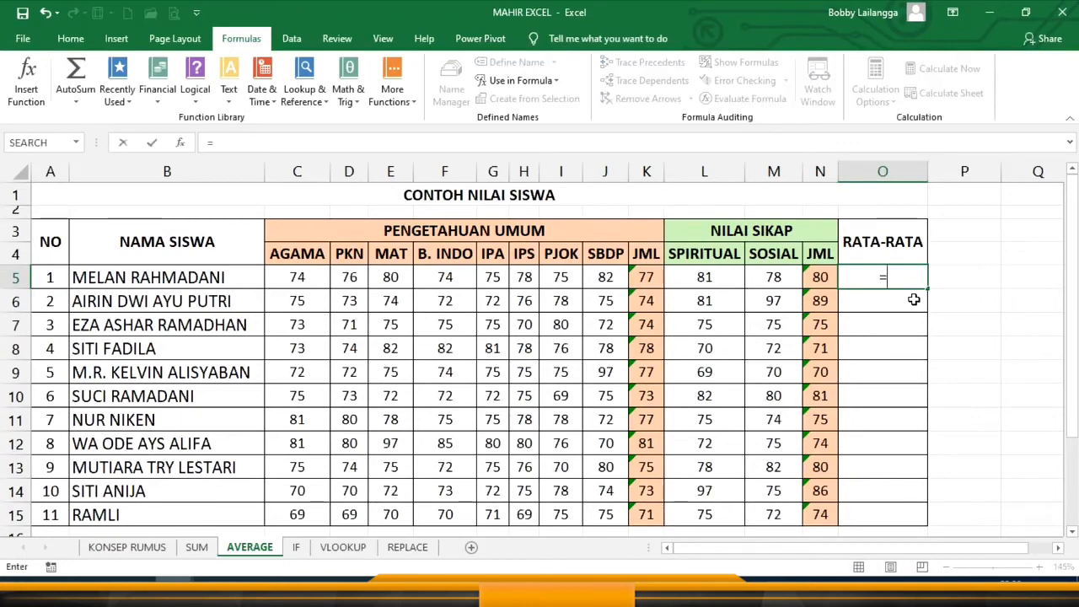
{"action": "type", "text": "AVERI"}
{"action": "key", "text": "BackSpace"}
{"action": "key", "text": "BackSpace"}
{"action": "key", "text": "BackSpace"}
{"action": "key", "text": "BackSpace"}
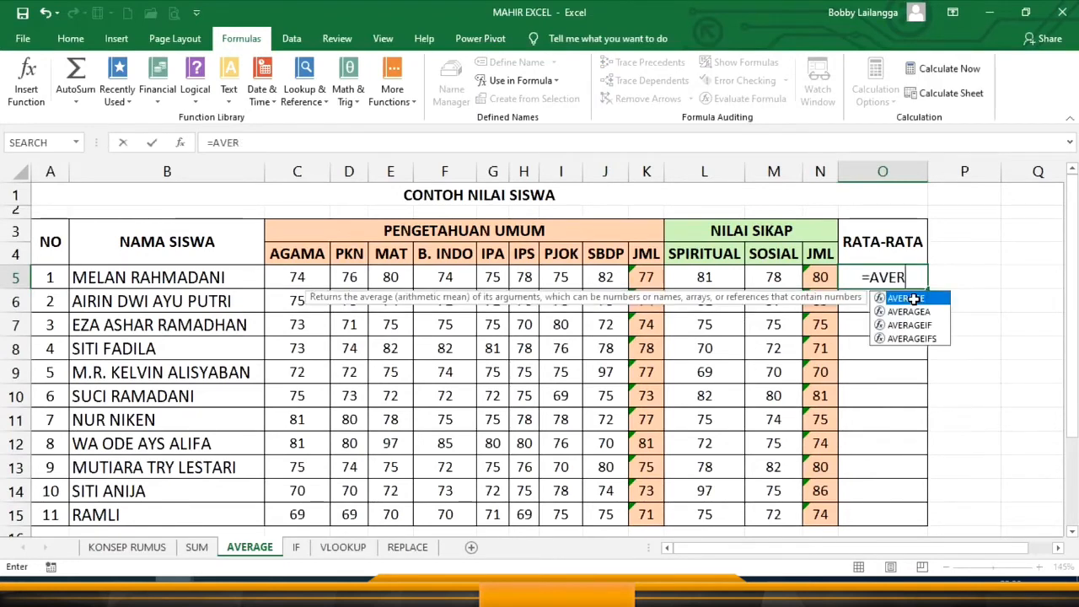
{"action": "type", "text": "ERAGE("}
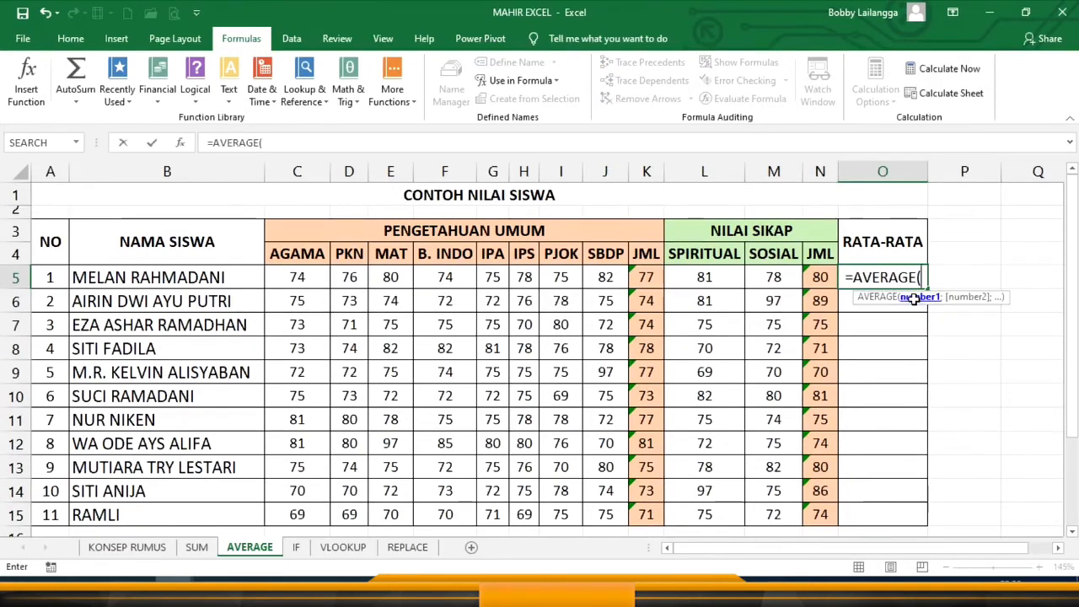
{"action": "left_click", "coordinate": [657, 276]}
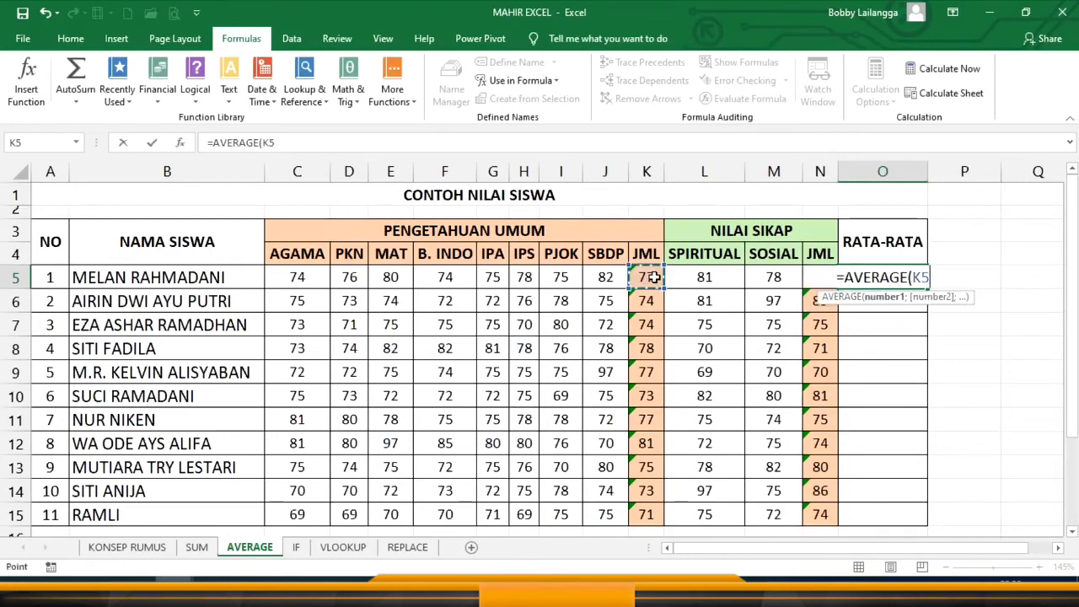
{"action": "type", "text": ";"}
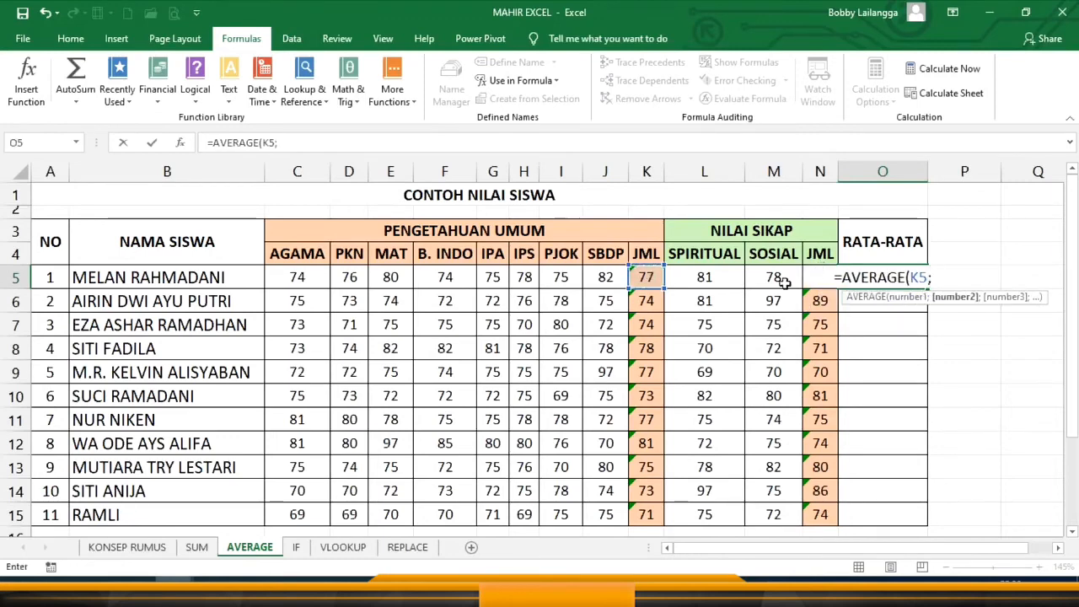
{"action": "left_click", "coordinate": [781, 281]}
{"action": "left_click", "coordinate": [811, 279]}
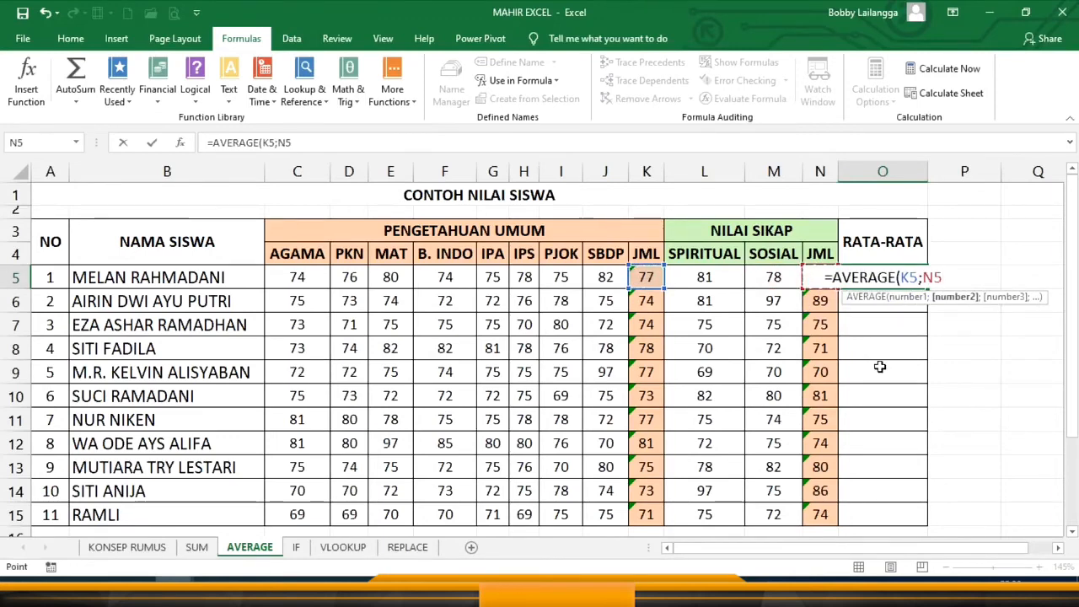
{"action": "type", "text": ")"}
{"action": "key", "text": "ctrl+Return"}
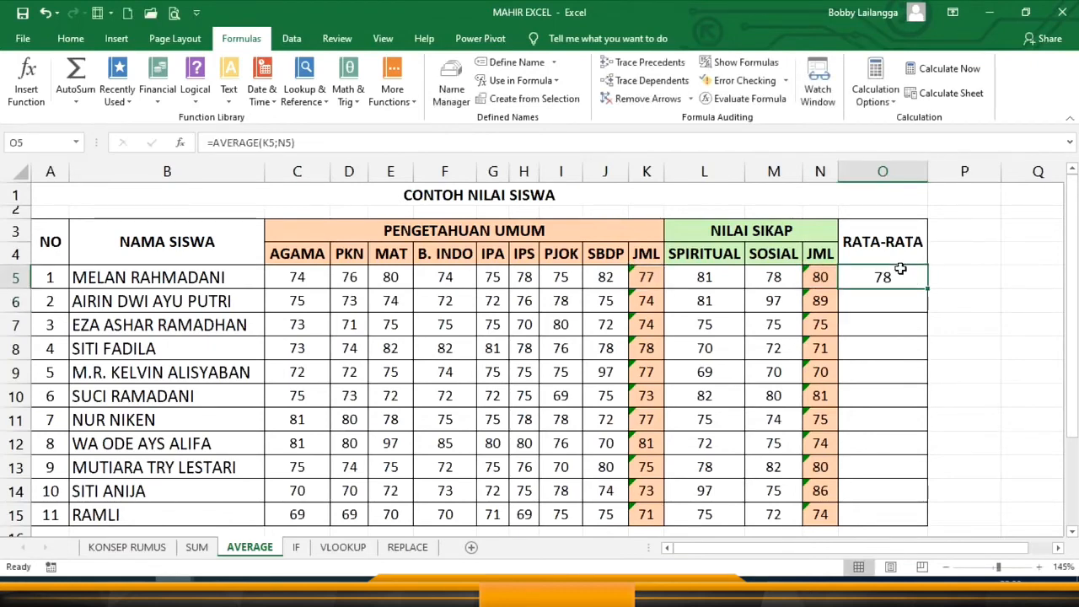
Fill the RATA-RATA formula from O5 down to O15 for the remaining students
{"action": "left_click_drag", "start_coordinate": [931, 288], "coordinate": [931, 517]}
{"action": "left_click", "coordinate": [906, 326]}
{"action": "left_click", "coordinate": [900, 280]}
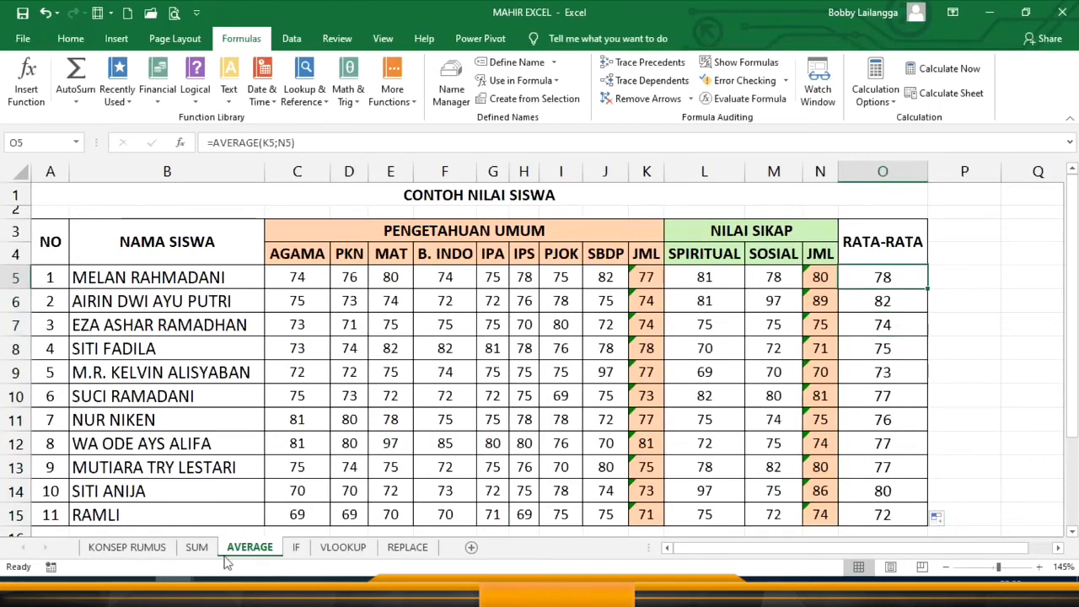
Open the IF sheet and select the first student's general knowledge JML cell, K5
{"action": "left_click", "coordinate": [300, 547]}
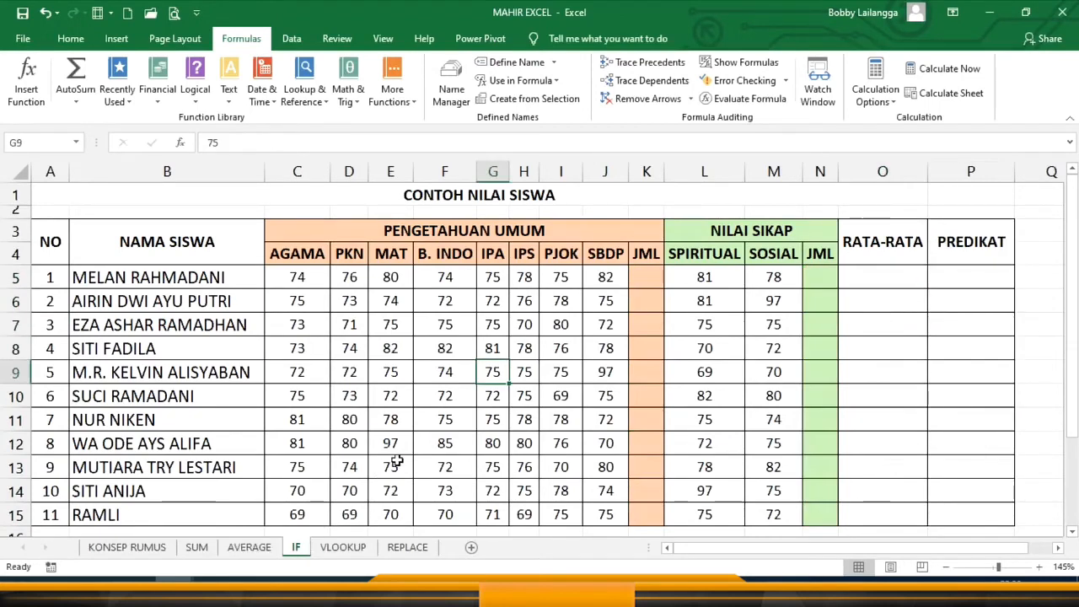
{"action": "left_click", "coordinate": [932, 274]}
{"action": "left_click", "coordinate": [880, 276]}
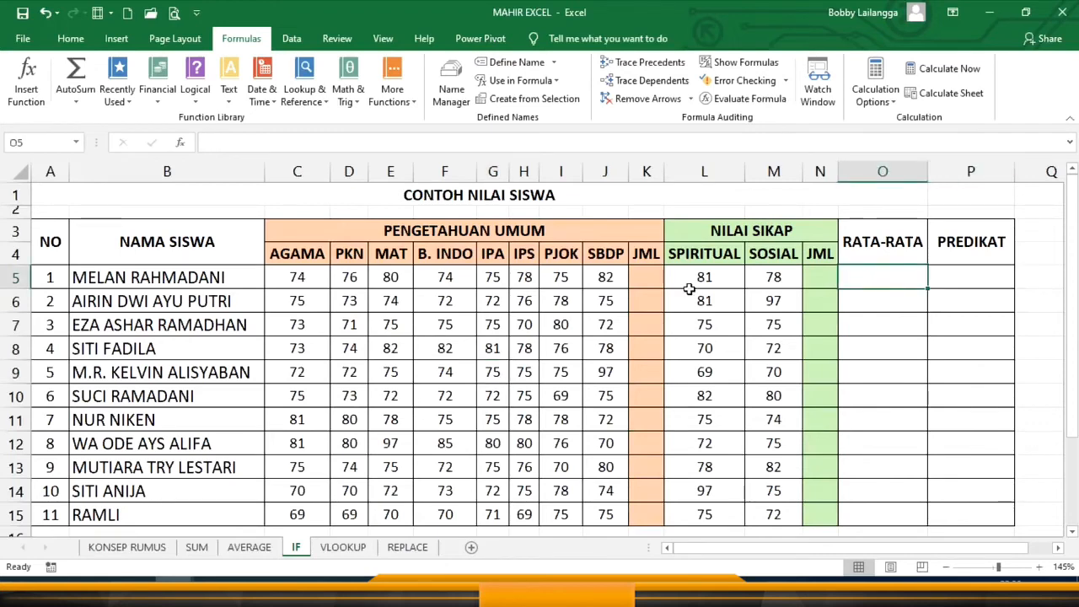
{"action": "left_click", "coordinate": [650, 274]}
{"action": "left_click", "coordinate": [914, 278]}
{"action": "left_click", "coordinate": [987, 279]}
{"action": "left_click", "coordinate": [875, 276]}
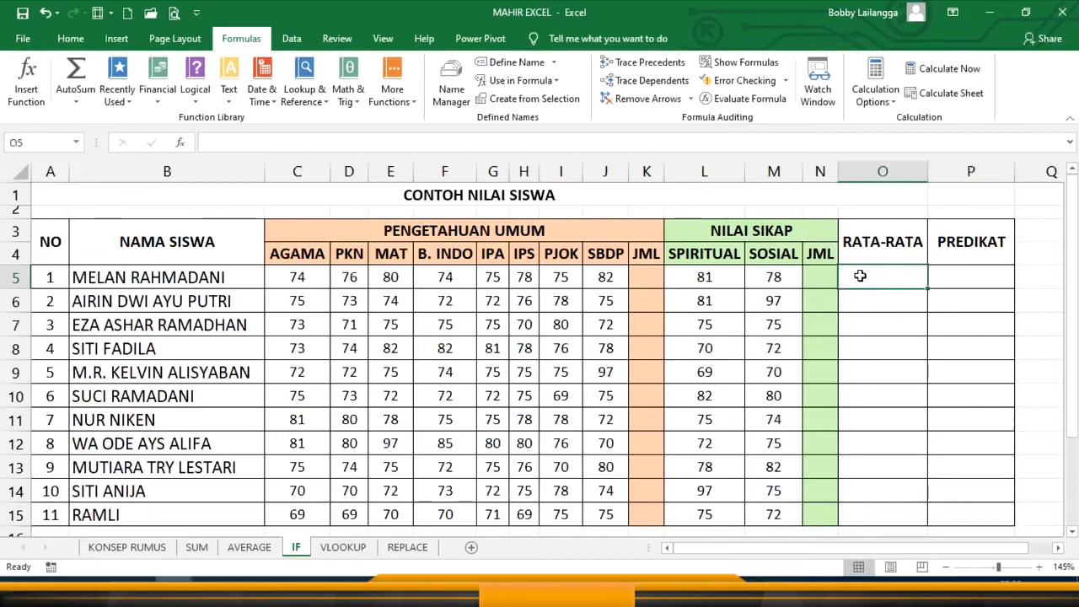
{"action": "left_click", "coordinate": [645, 277]}
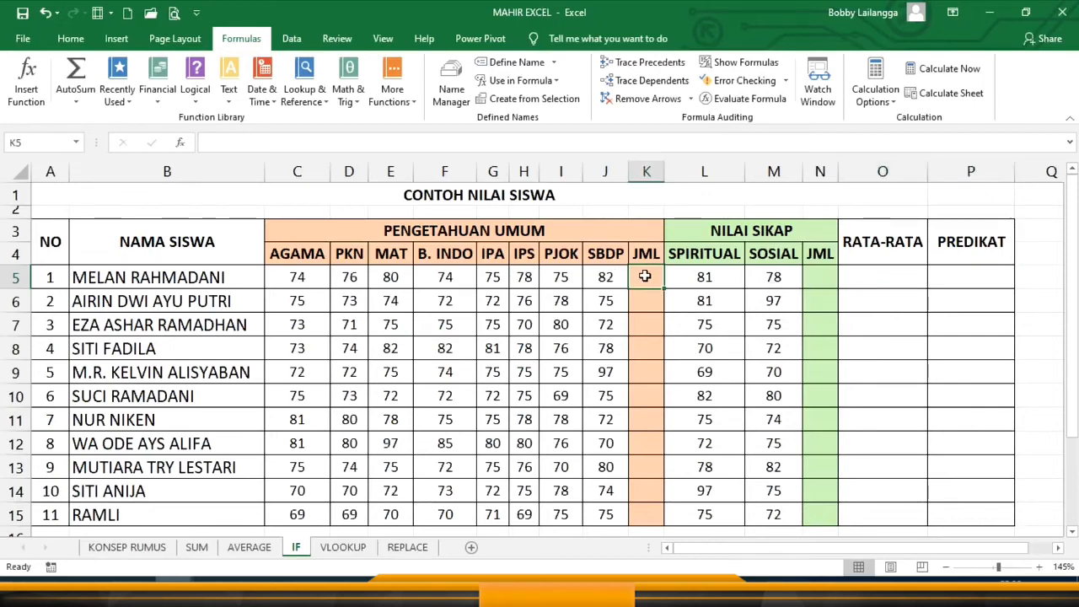
Average the first student's general knowledge scores in JML cell K5 with =AVERAGE(C5:J5)
{"action": "type", "text": "=AVERAGE"}
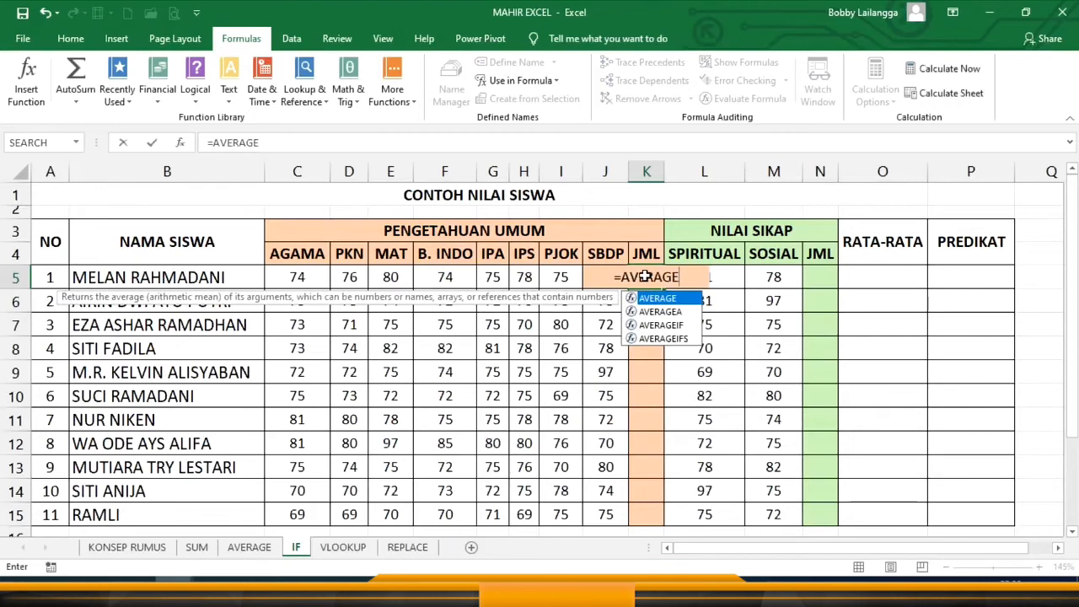
{"action": "type", "text": "("}
{"action": "left_click_drag", "start_coordinate": [297, 280], "coordinate": [598, 276]}
{"action": "type", "text": ")"}
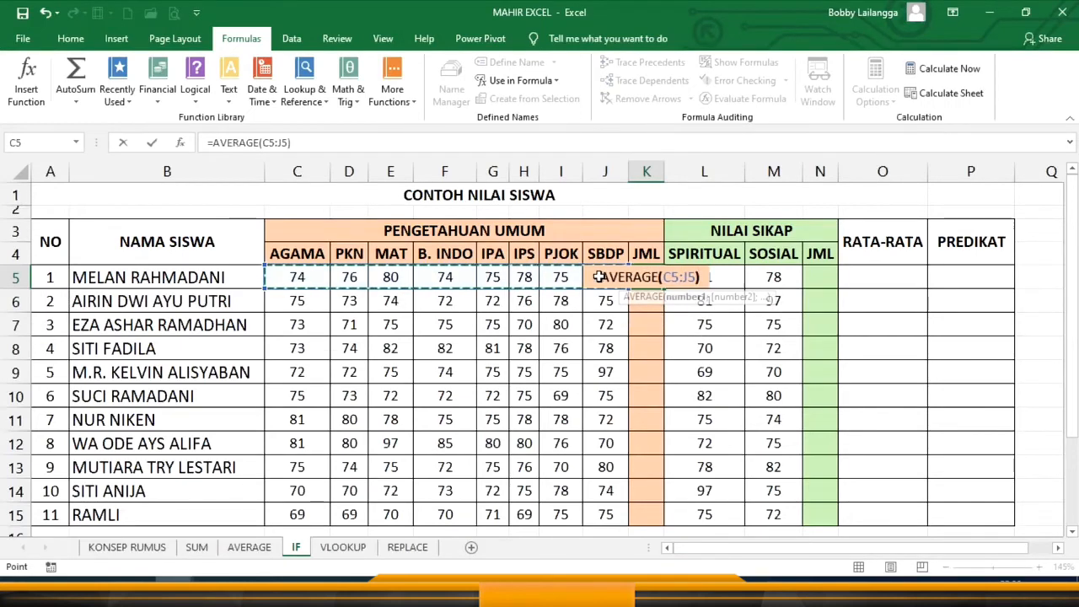
{"action": "key", "text": "Return"}
Average the first student's attitude scores in JML cell N5 with =AVERAGE(L5:M5)
{"action": "left_click", "coordinate": [819, 281]}
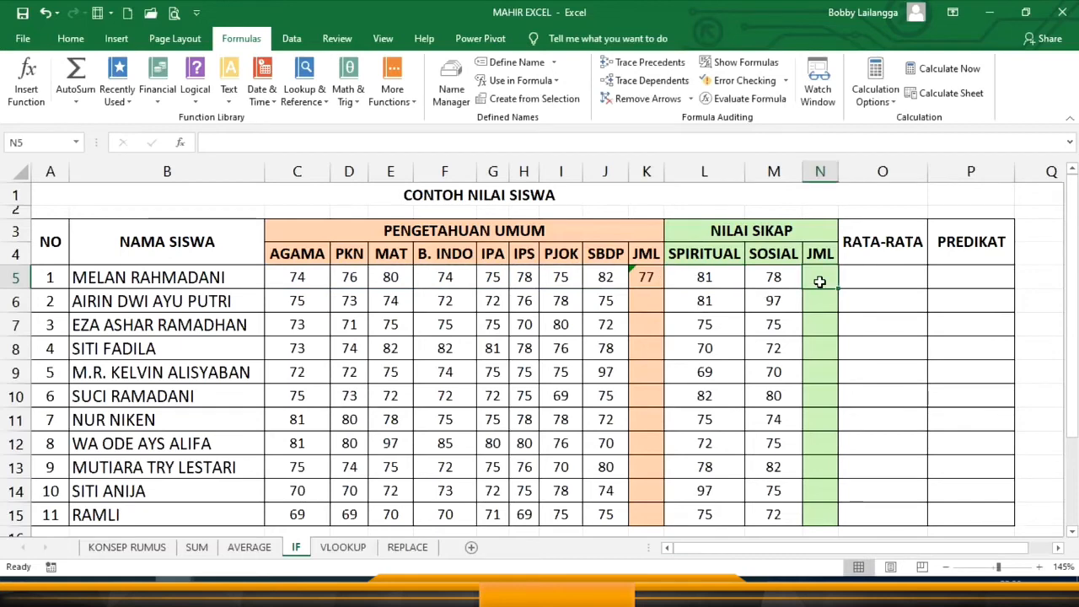
{"action": "type", "text": "=a"}
{"action": "type", "text": "RAGE"}
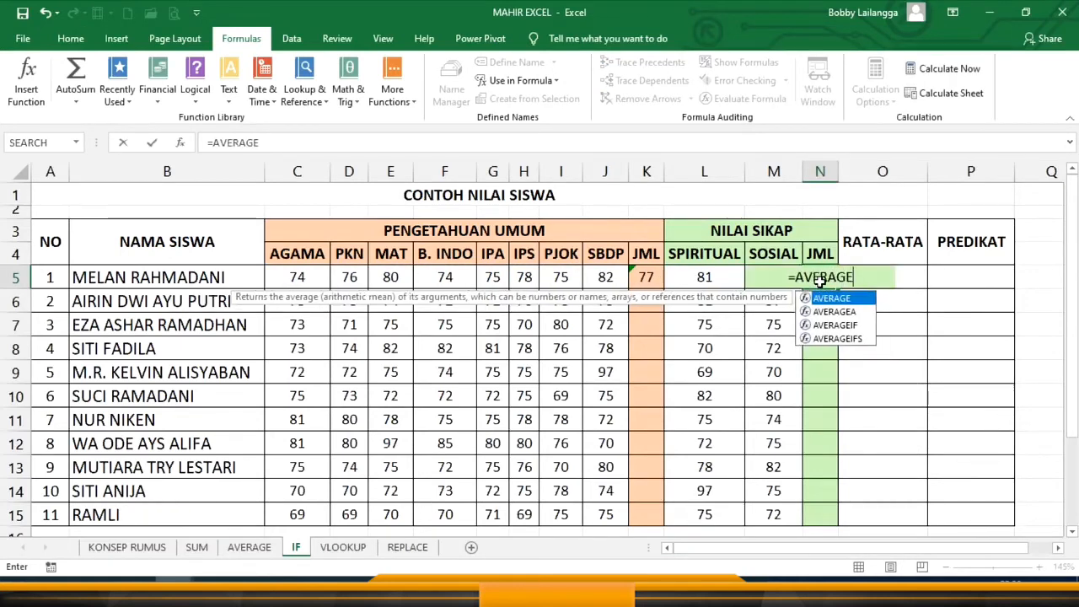
{"action": "type", "text": "("}
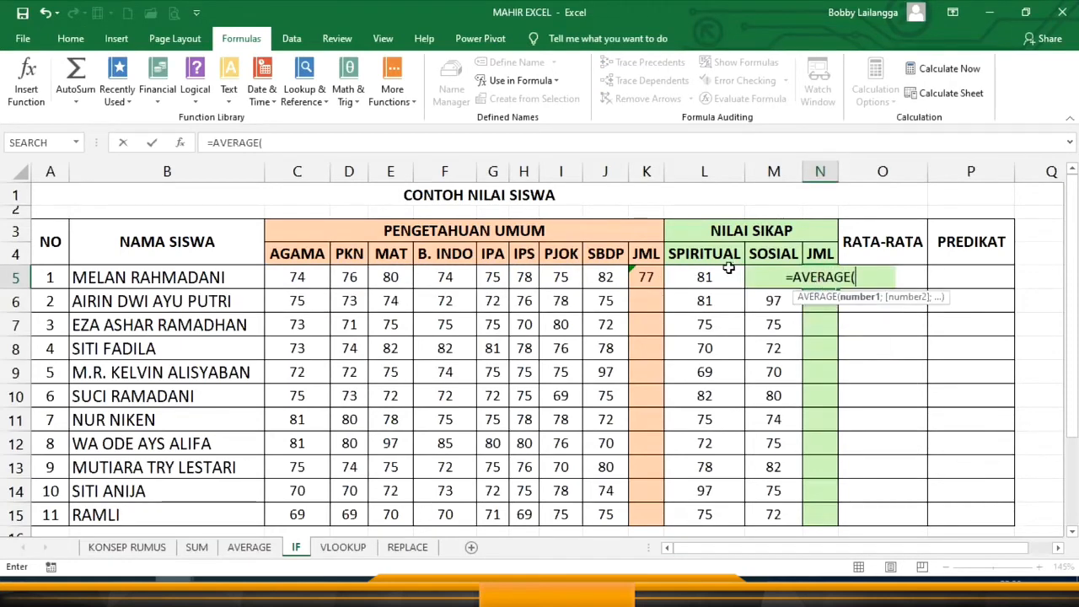
{"action": "left_click", "coordinate": [705, 278]}
{"action": "left_click_drag", "start_coordinate": [747, 278], "coordinate": [753, 278]}
{"action": "type", "text": ")"}
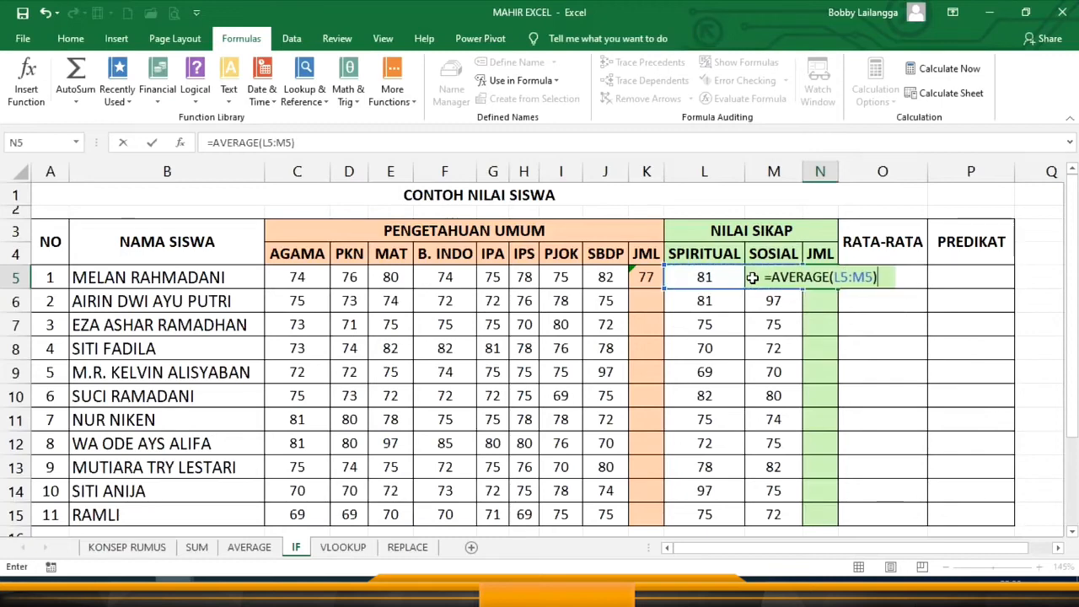
{"action": "key", "text": "Return"}
Fill the average formulas in K5 and N5 down both JML columns to row 15
{"action": "left_click", "coordinate": [646, 279]}
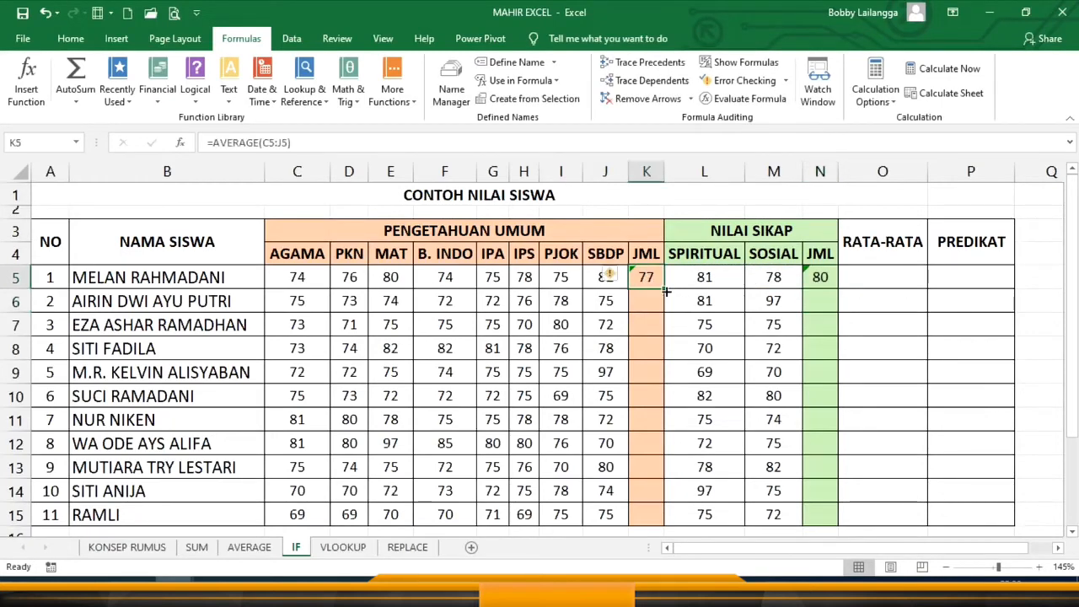
{"action": "left_click_drag", "start_coordinate": [664, 288], "coordinate": [667, 524]}
{"action": "left_click", "coordinate": [820, 277]}
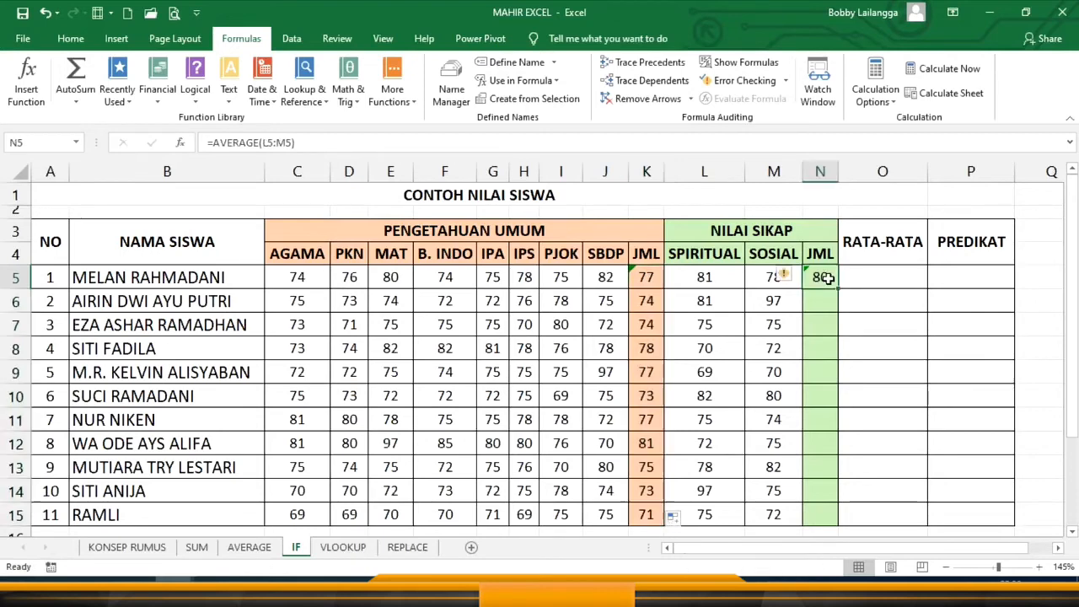
{"action": "left_click_drag", "start_coordinate": [840, 287], "coordinate": [834, 523]}
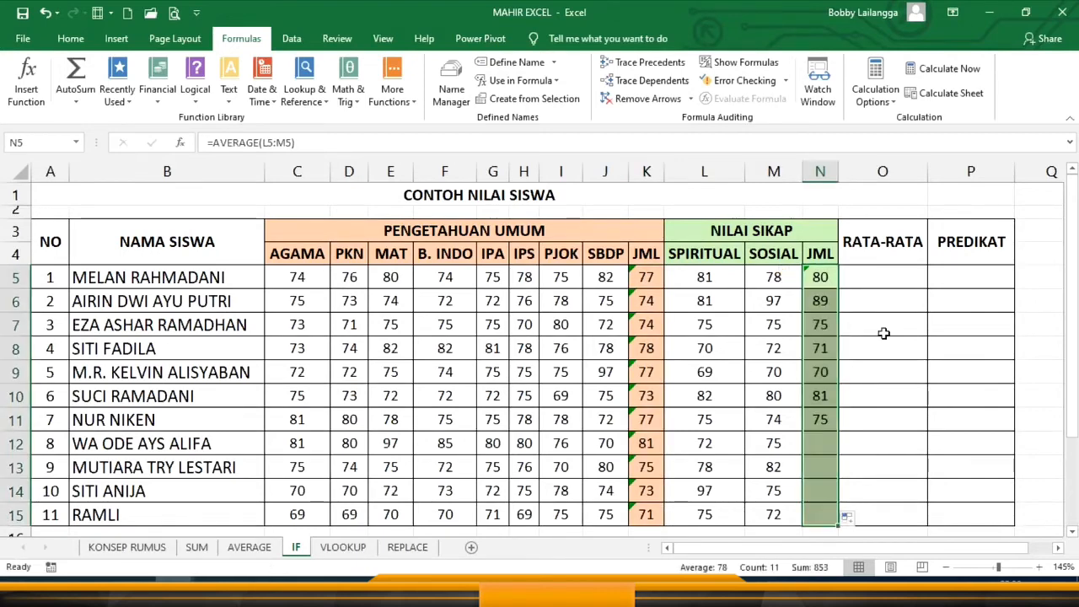
Average the two JML values in RATA-RATA cell O5 with =AVERAGE(K5;N5) and fill the formula down to O15
{"action": "left_click", "coordinate": [900, 279]}
{"action": "type", "text": "=A"}
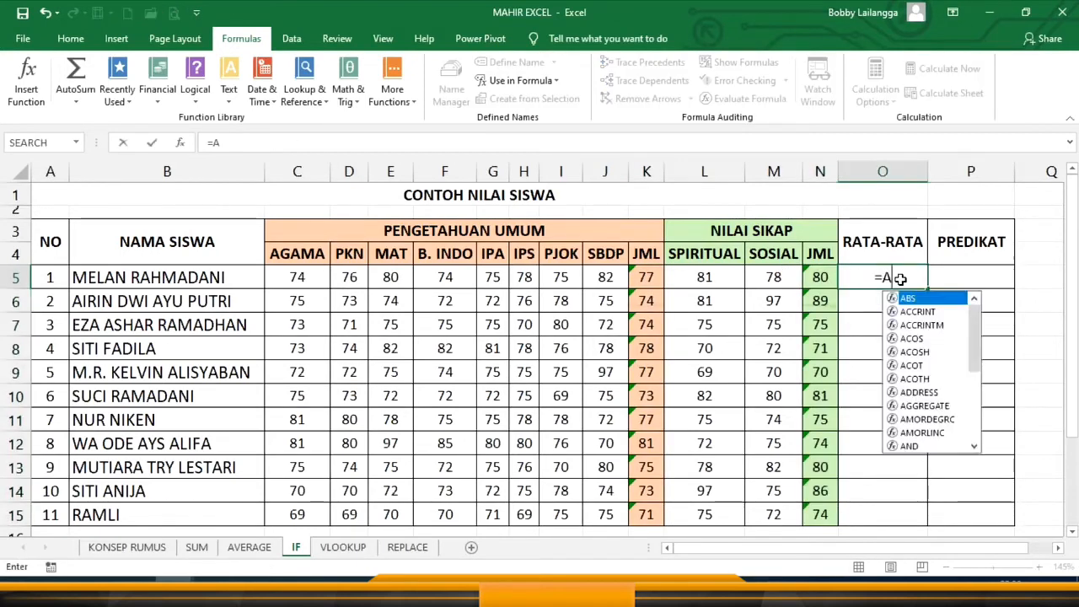
{"action": "type", "text": "VERAGE("}
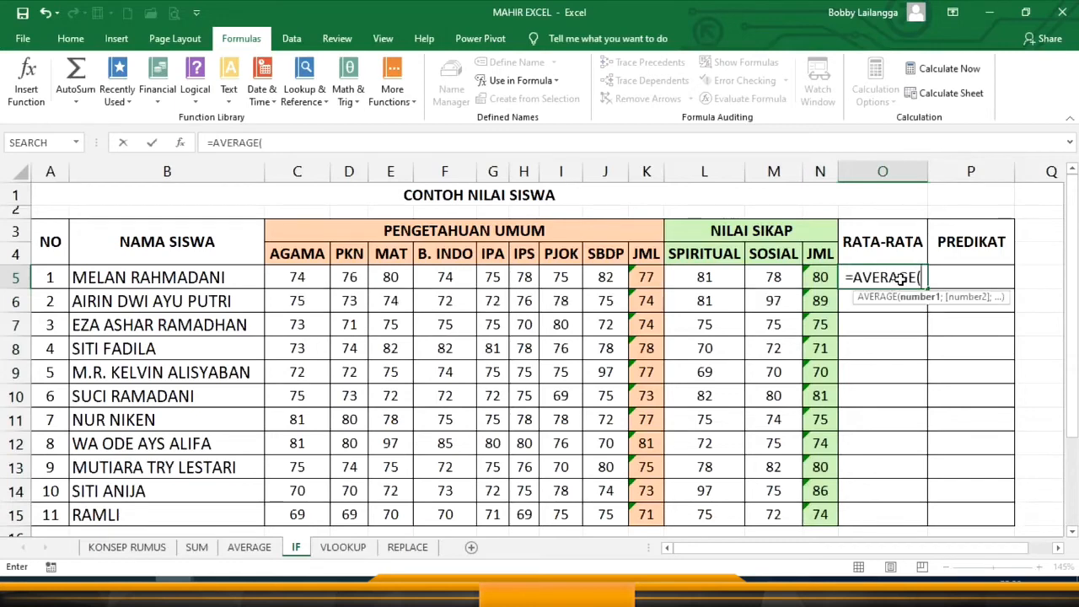
{"action": "left_click", "coordinate": [649, 277]}
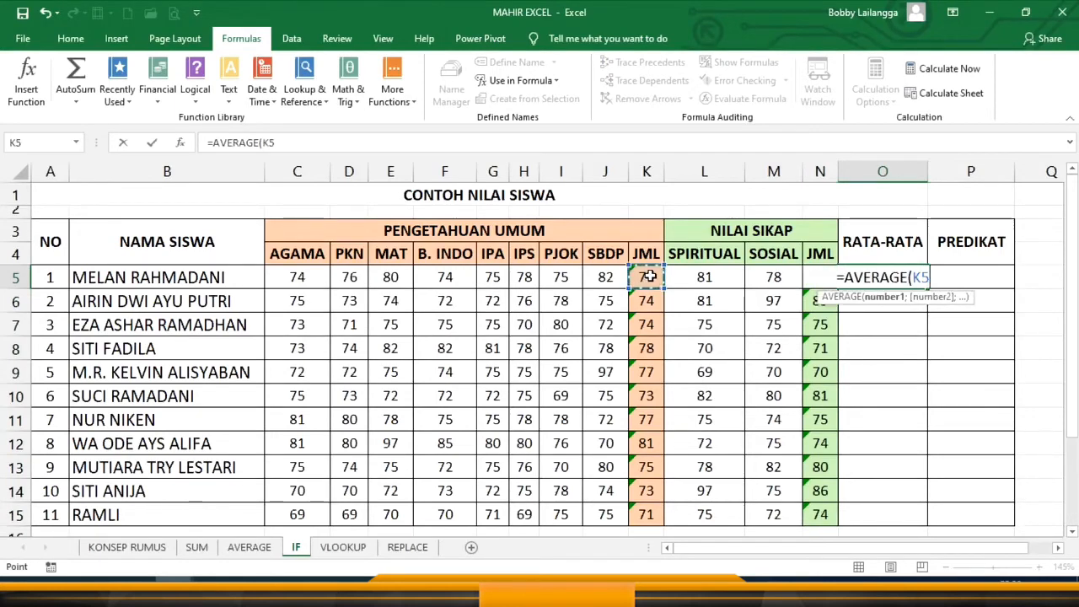
{"action": "type", "text": ";"}
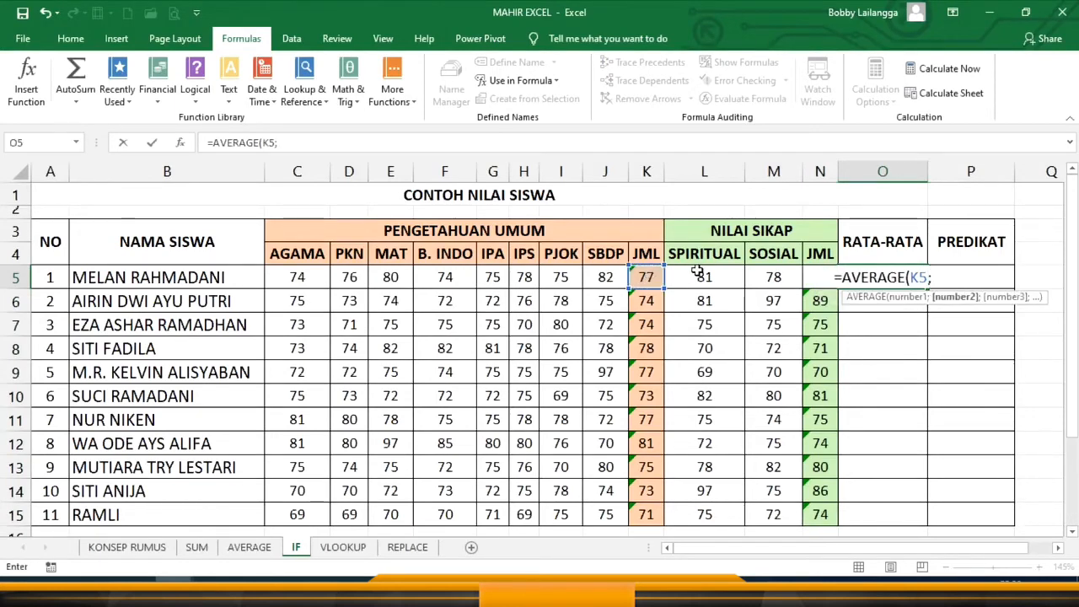
{"action": "key", "text": "Left"}
{"action": "type", "text": ")"}
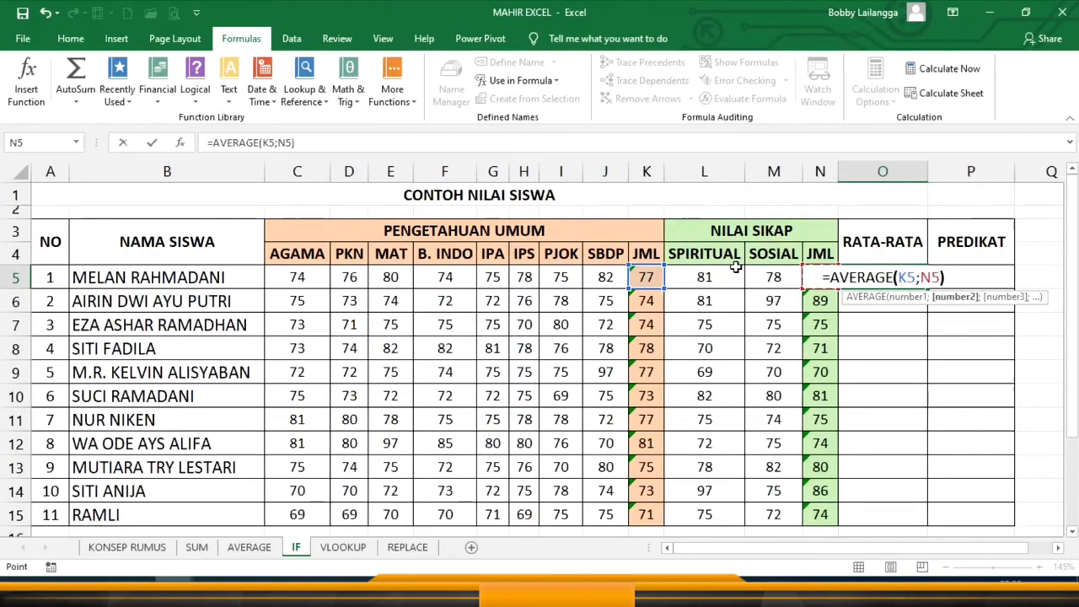
{"action": "key", "text": "Return"}
{"action": "left_click", "coordinate": [897, 274]}
{"action": "left_click_drag", "start_coordinate": [926, 289], "coordinate": [930, 516]}
Begin an IF formula in the first student's PREDIKAT cell P5 that tests whether the average is below 80 (O5<80)
{"action": "left_click", "coordinate": [977, 278]}
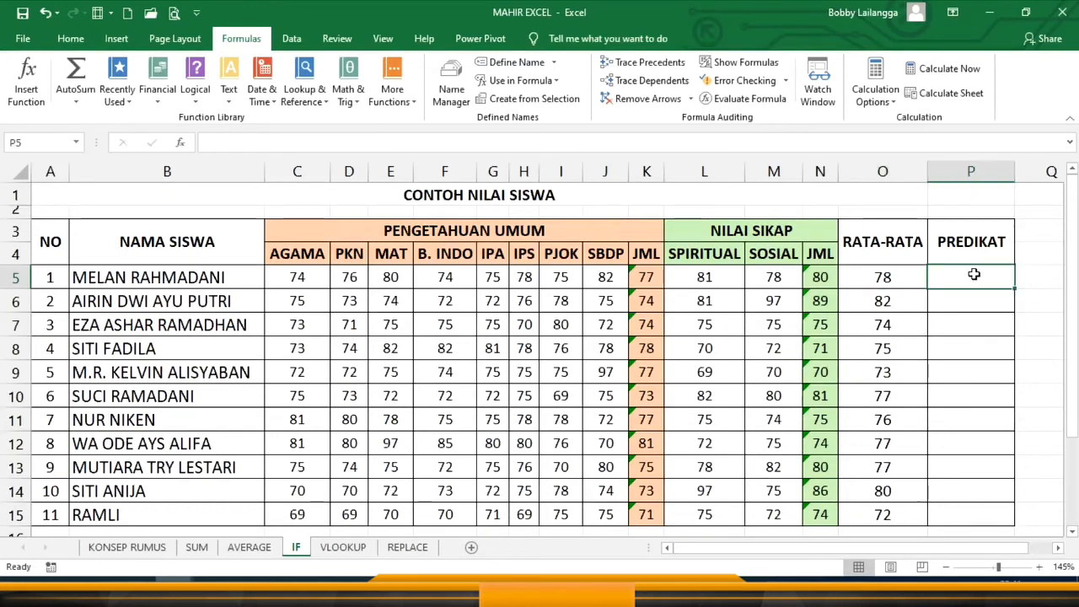
{"action": "left_click", "coordinate": [900, 273]}
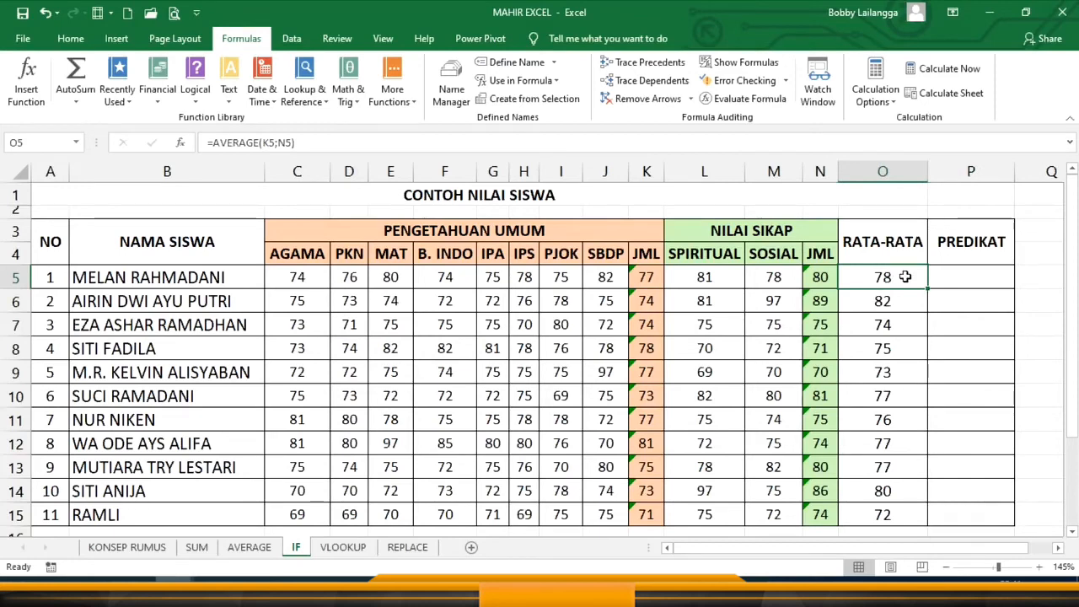
{"action": "left_click", "coordinate": [952, 278]}
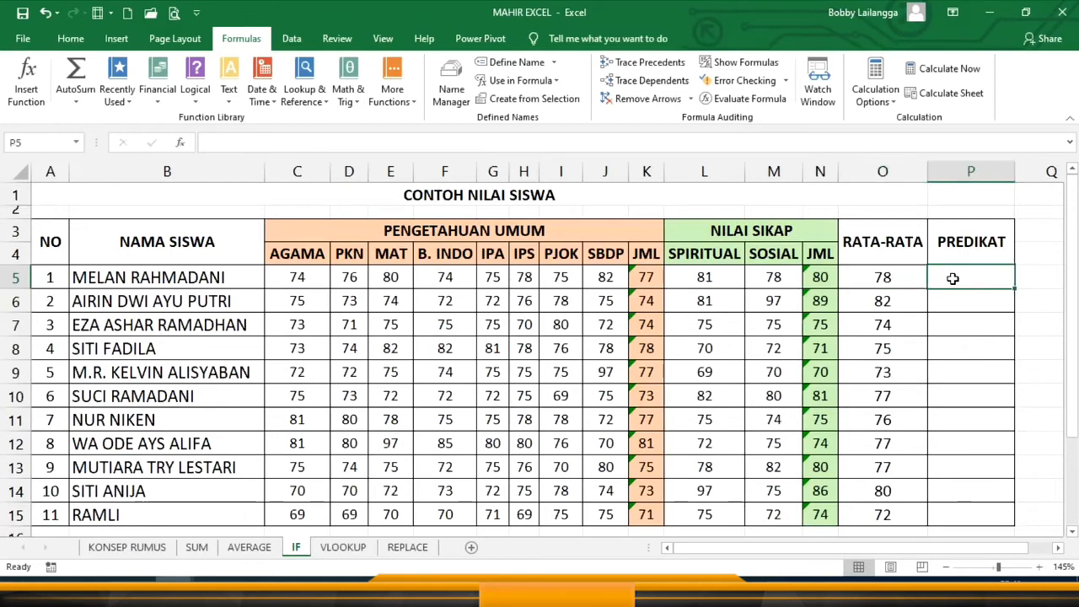
{"action": "type", "text": "=IF"}
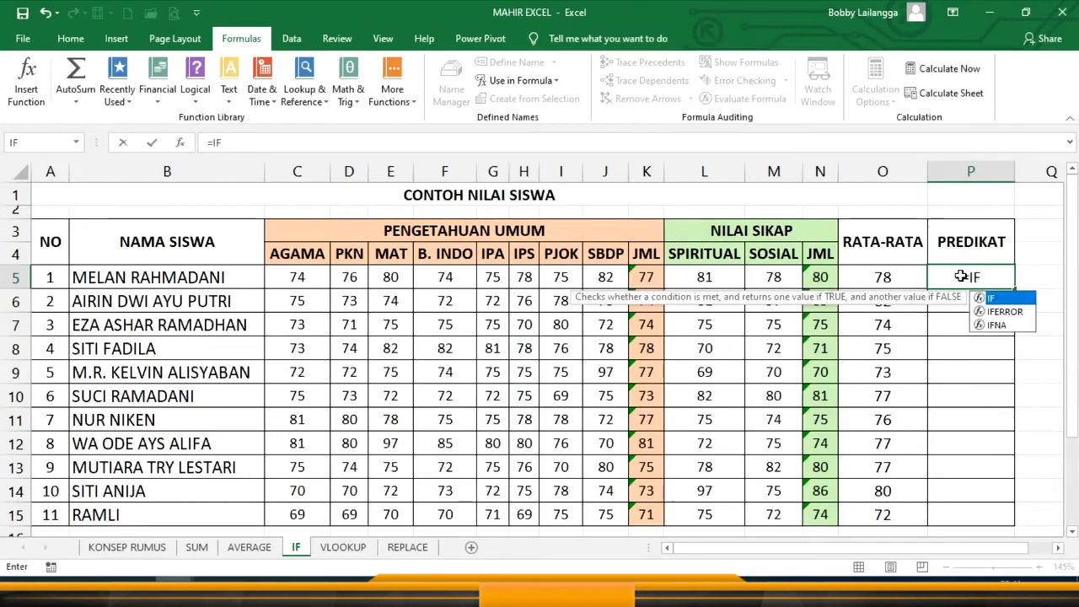
{"action": "type", "text": "("}
{"action": "left_click", "coordinate": [884, 276]}
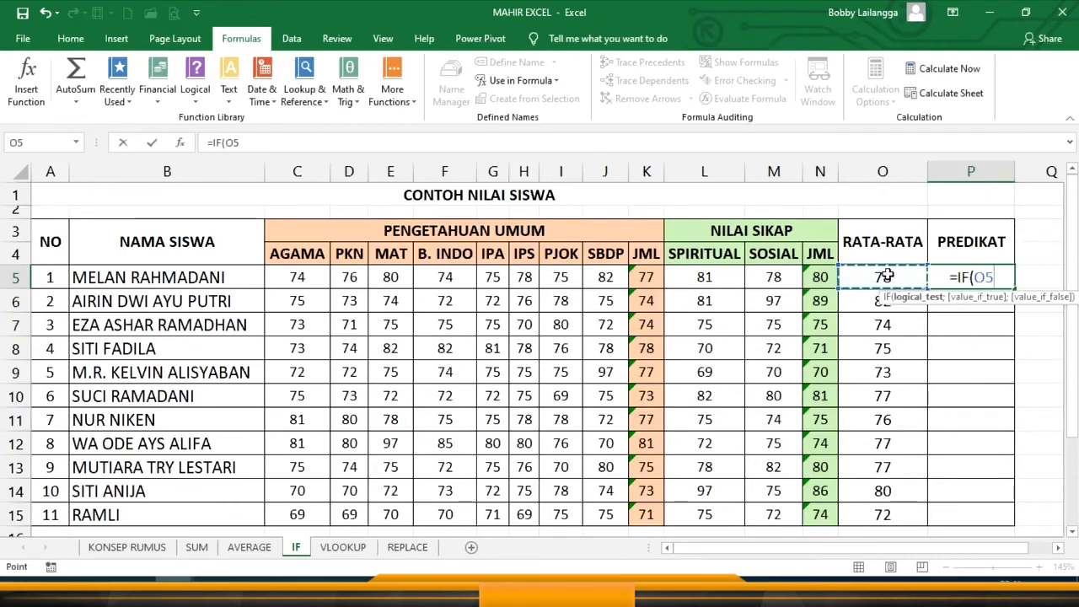
{"action": "type", "text": "<80"}
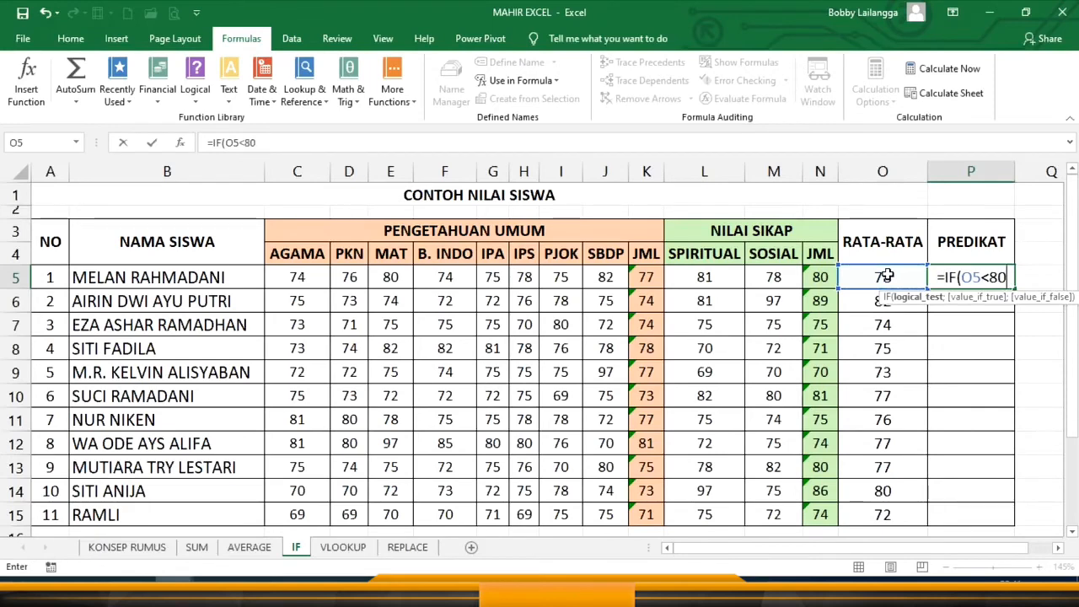
{"action": "type", "text": ";"}
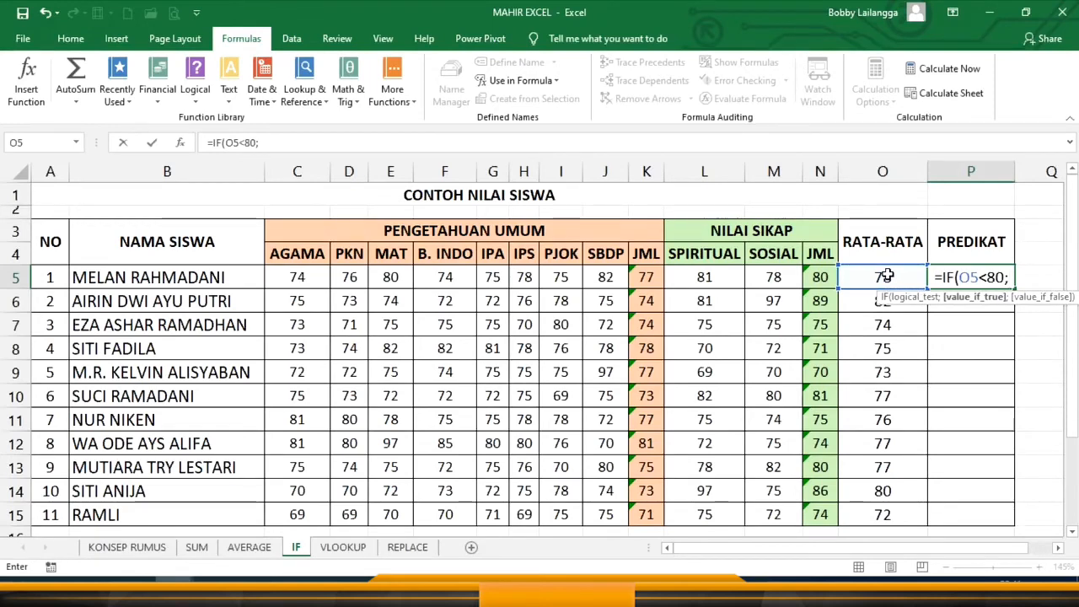
Complete the IF formula in P5 with "TIDAK LULUS" as the true value and "LULUS" as the false value
{"action": "type", "text": "\""}
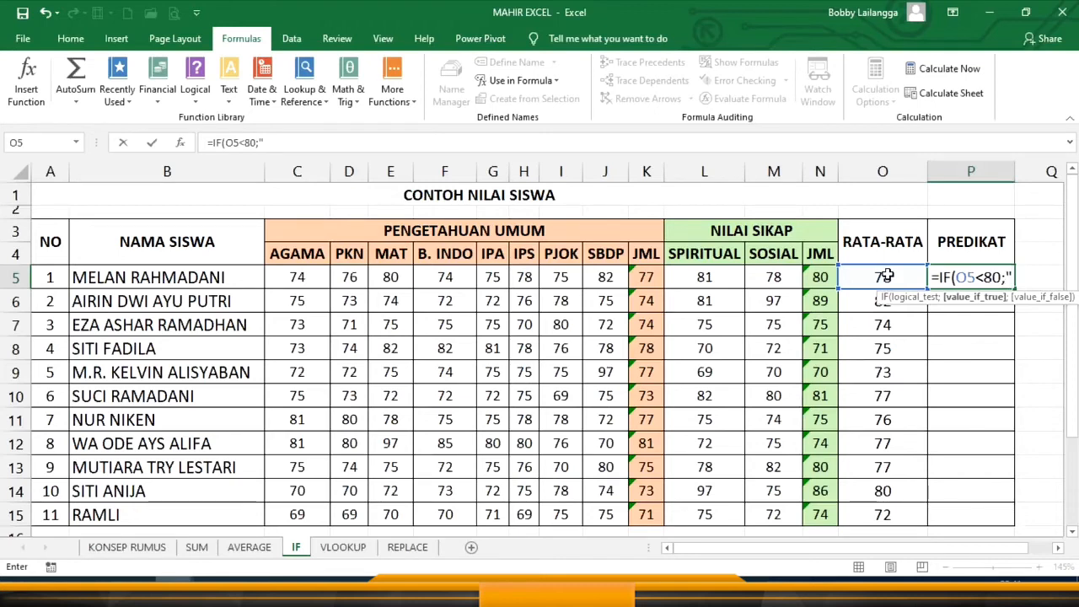
{"action": "type", "text": "TIDAK LU"}
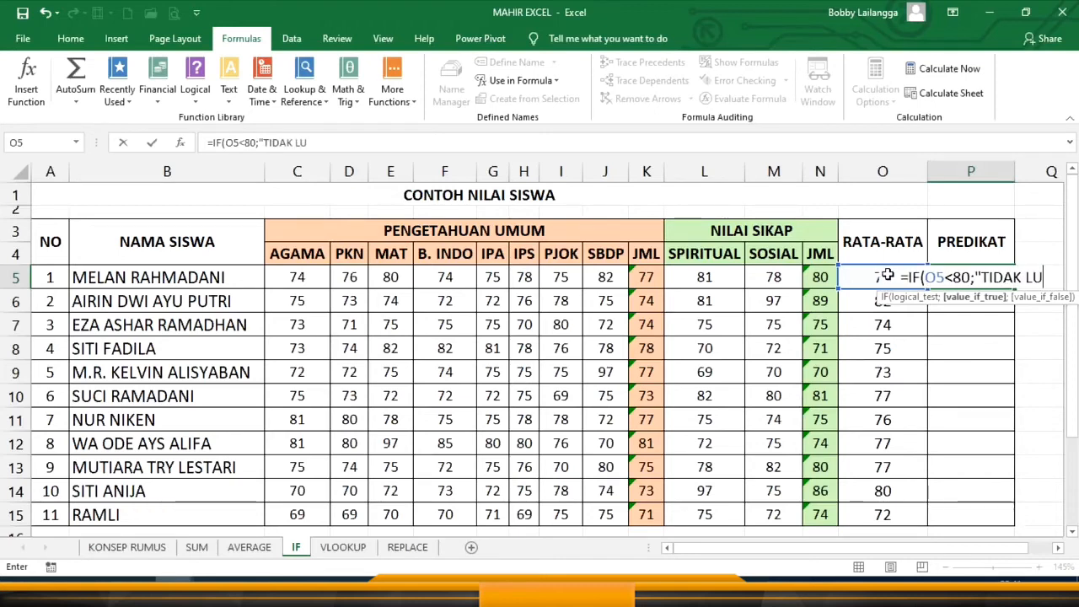
{"action": "type", "text": "LUS"}
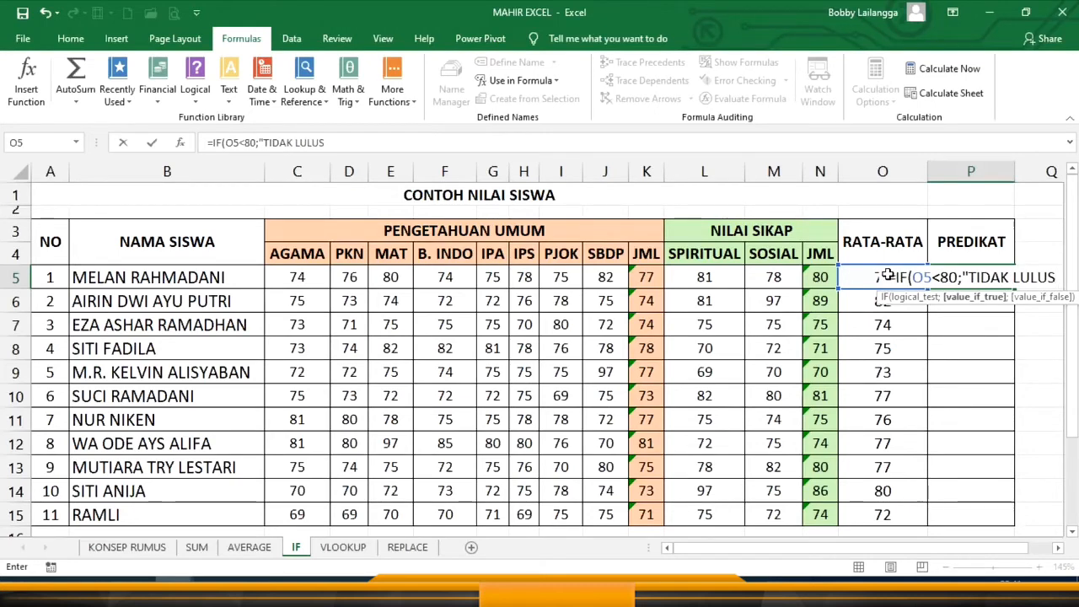
{"action": "type", "text": "\""}
{"action": "type", "text": ";\"LULUS"}
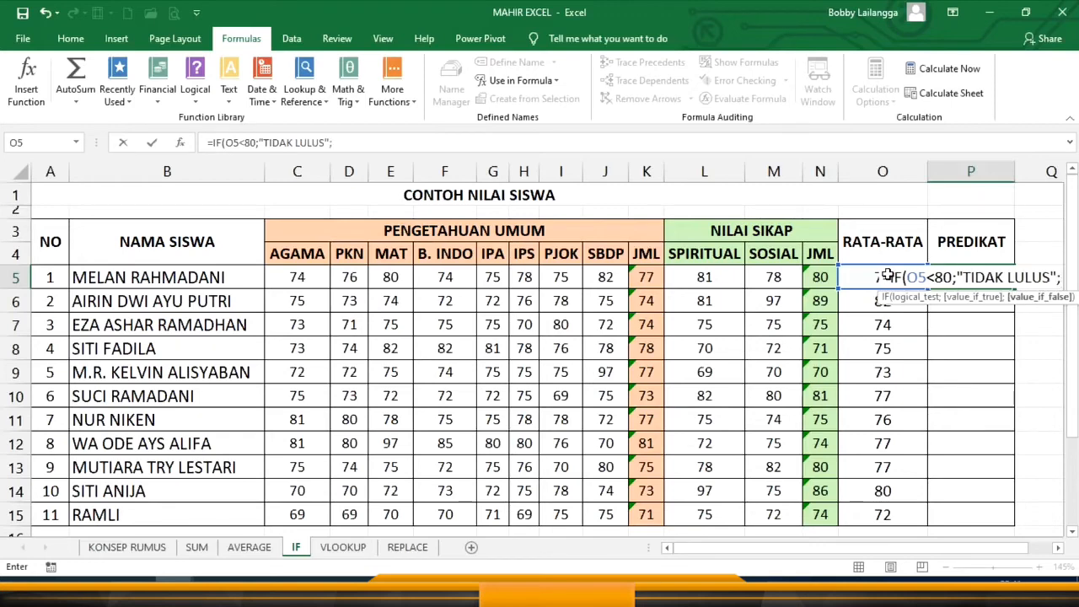
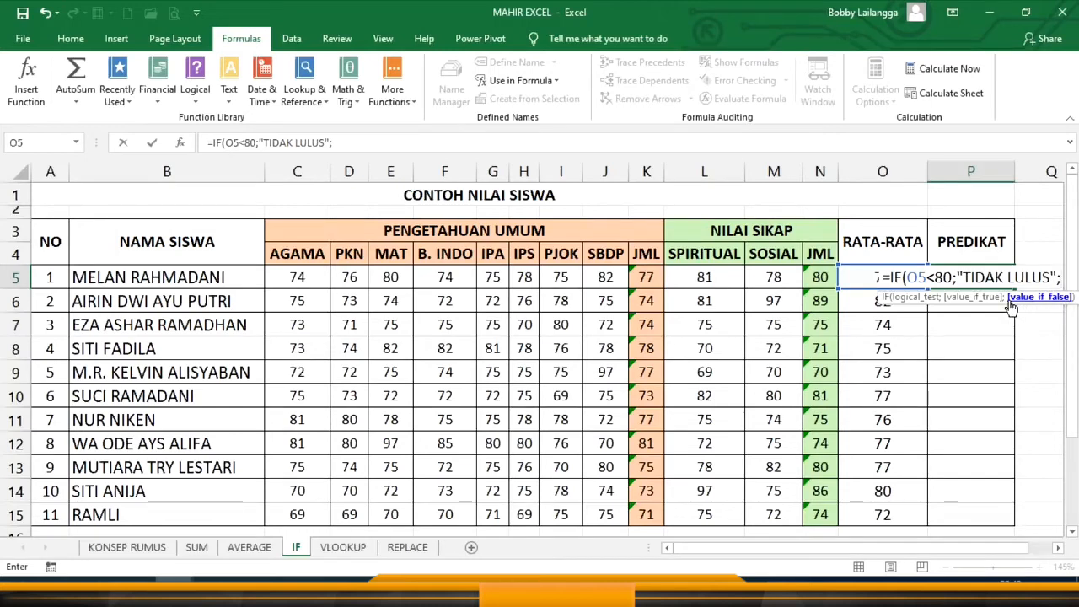
{"action": "type", "text": "\""}
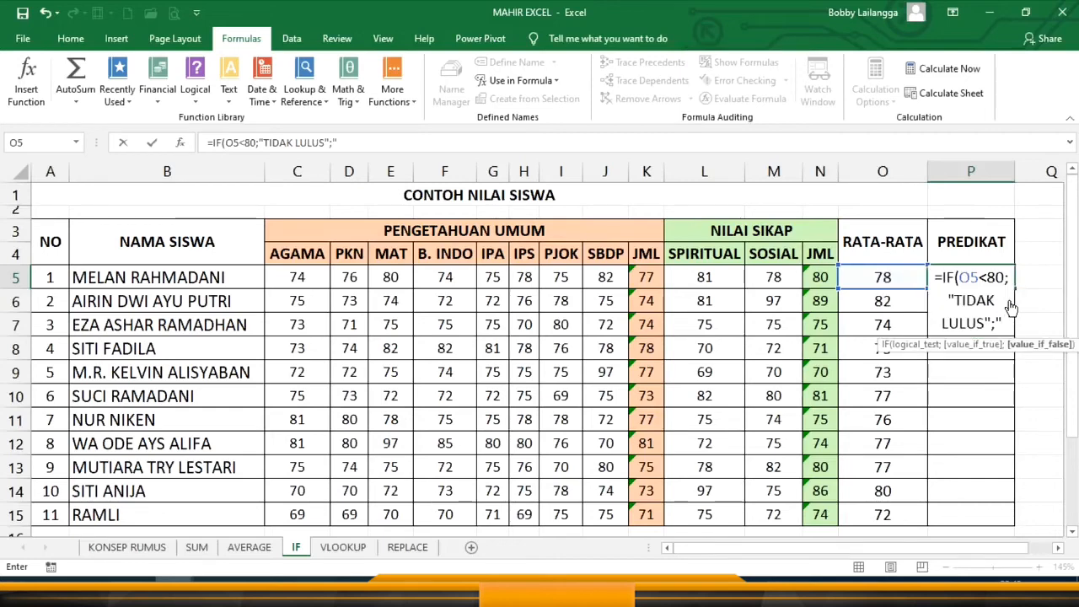
{"action": "type", "text": "LULUS"}
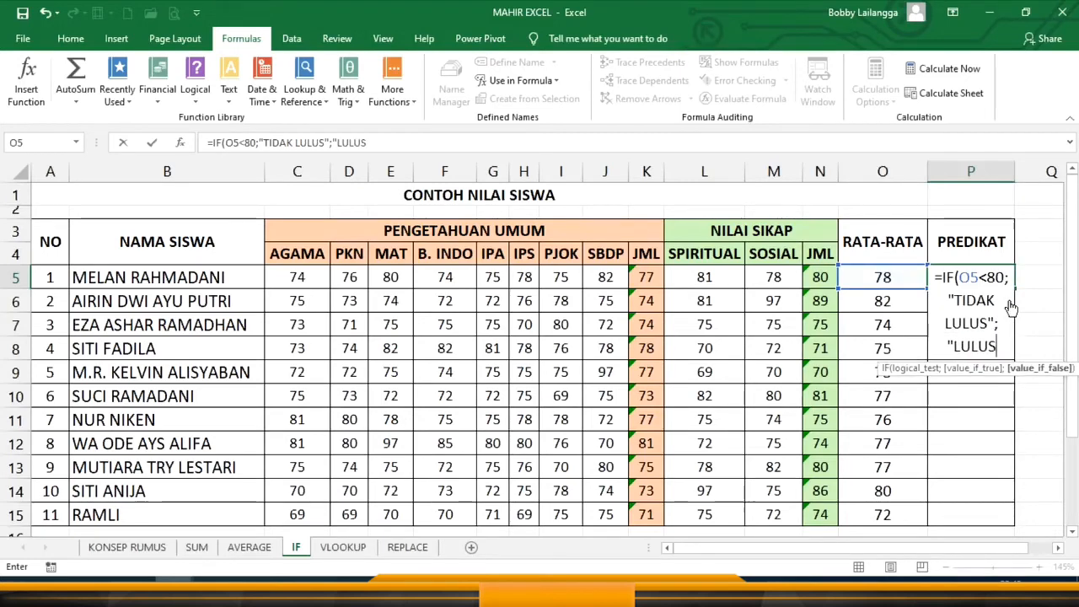
{"action": "type", "text": "\""}
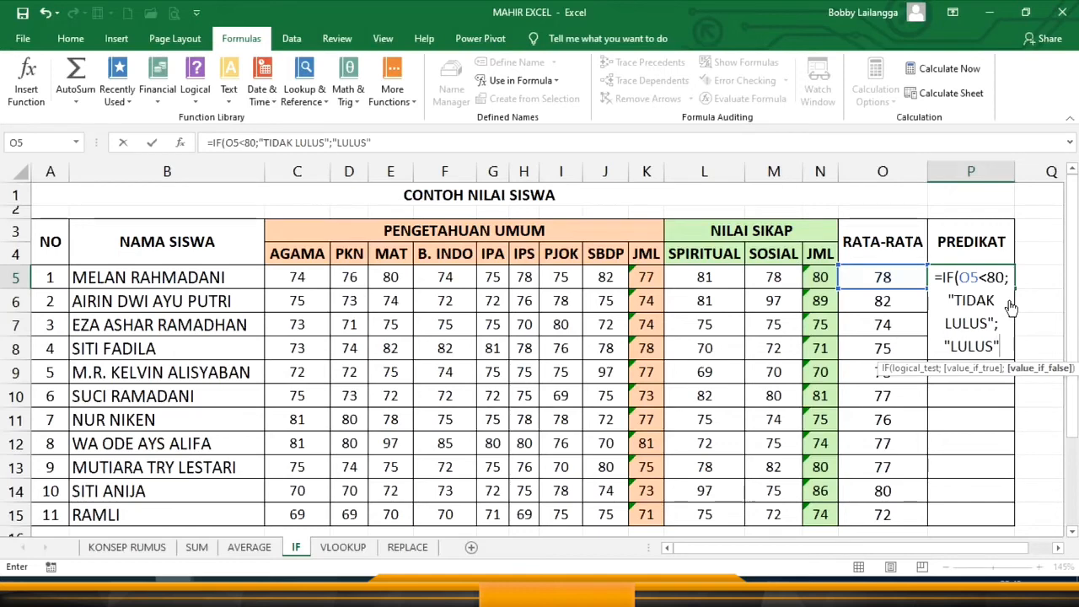
{"action": "type", "text": ")"}
{"action": "key", "text": "Return"}
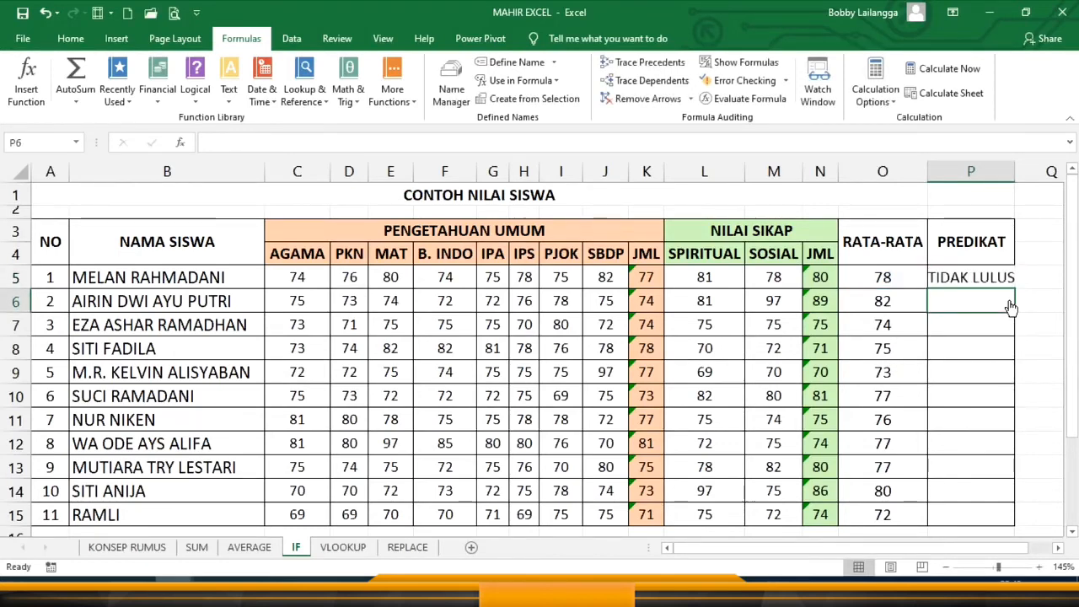
Fill the PREDIKAT formula from P5 down to P15 and compare P6 with its average in O6
{"action": "left_click", "coordinate": [980, 277]}
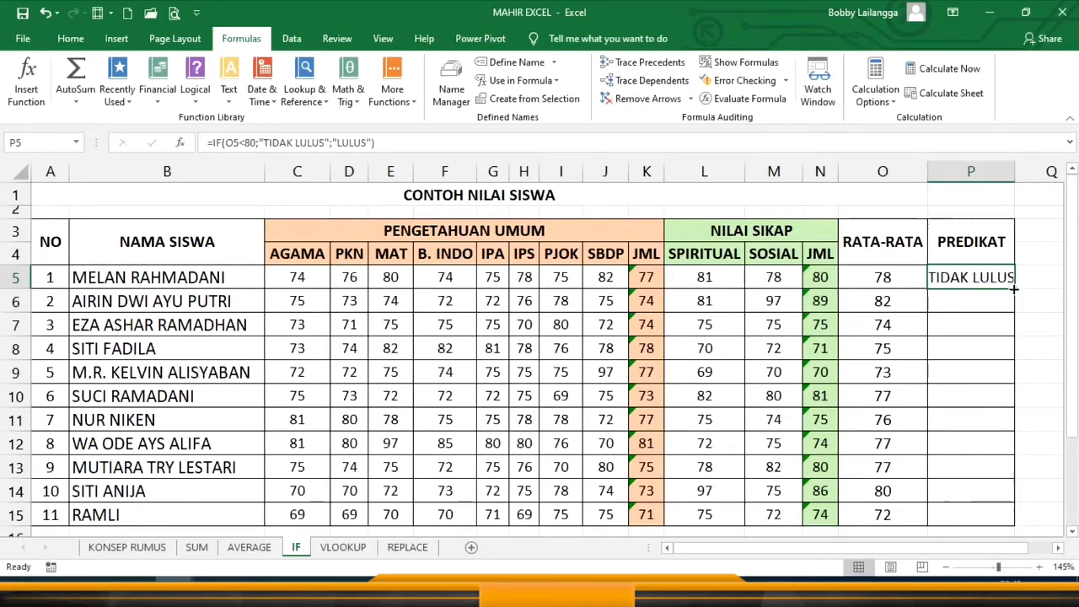
{"action": "left_click_drag", "start_coordinate": [1014, 289], "coordinate": [1025, 519]}
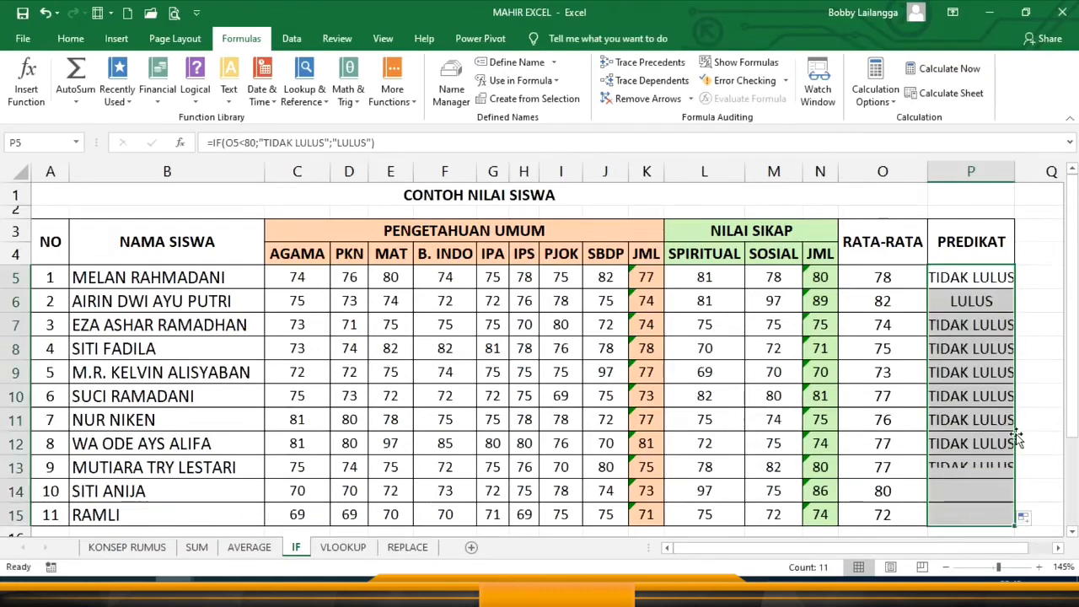
{"action": "left_click", "coordinate": [983, 297]}
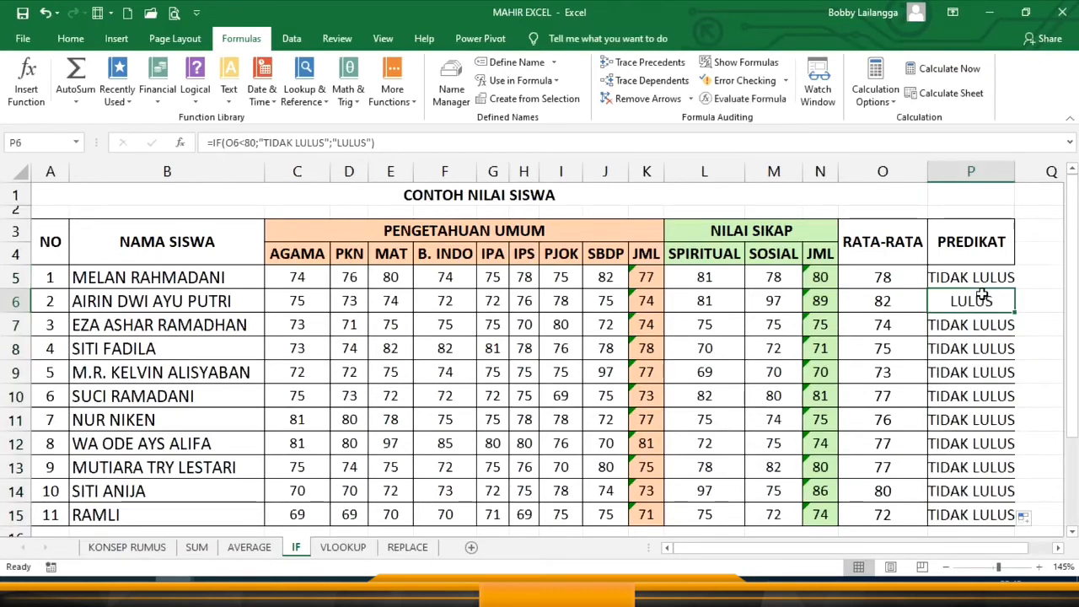
{"action": "left_click", "coordinate": [853, 302]}
{"action": "left_click", "coordinate": [939, 310]}
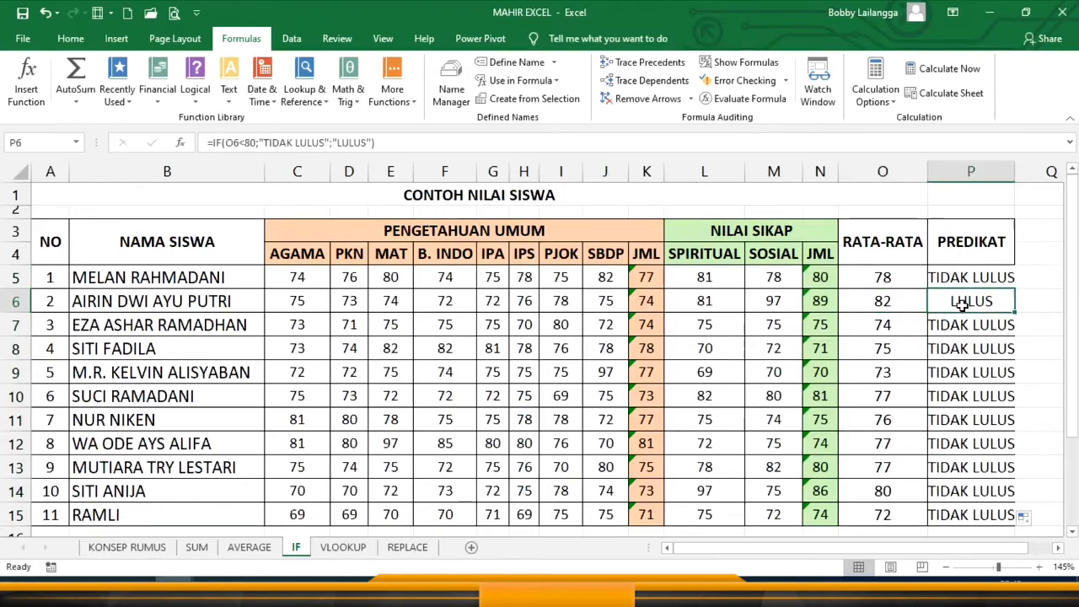
{"action": "left_click", "coordinate": [873, 298]}
{"action": "left_click", "coordinate": [949, 303]}
Open the VLOOKUP sheet and select the empty cell G18 below the student table
{"action": "left_click", "coordinate": [343, 547]}
{"action": "left_click", "coordinate": [512, 444]}
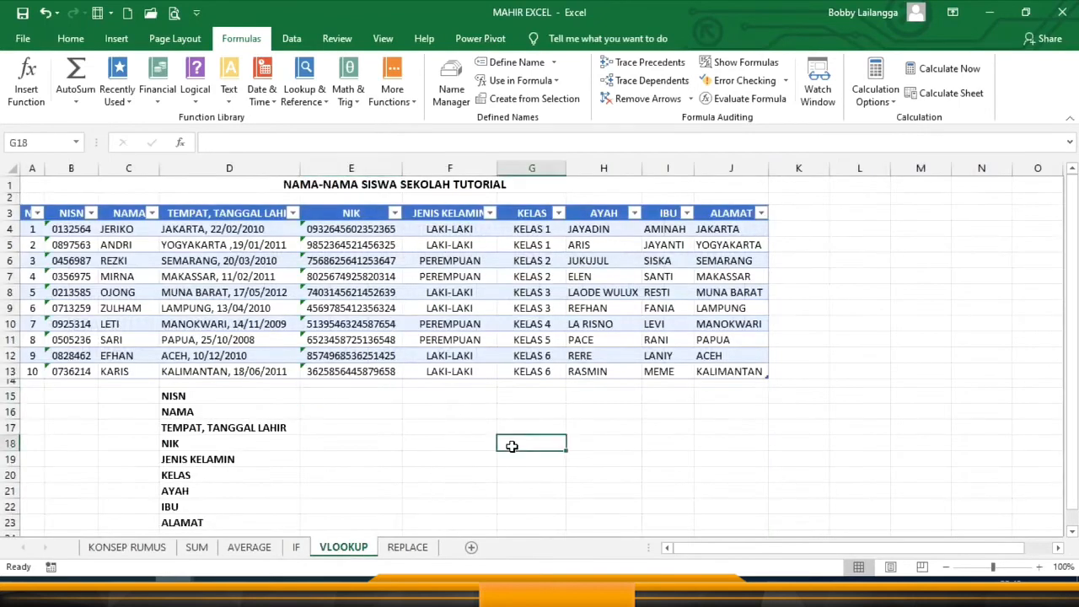
Begin a VLOOKUP formula in the NAMA cell E16 with the NISN cell E15 as the lookup value
{"action": "left_click", "coordinate": [335, 396]}
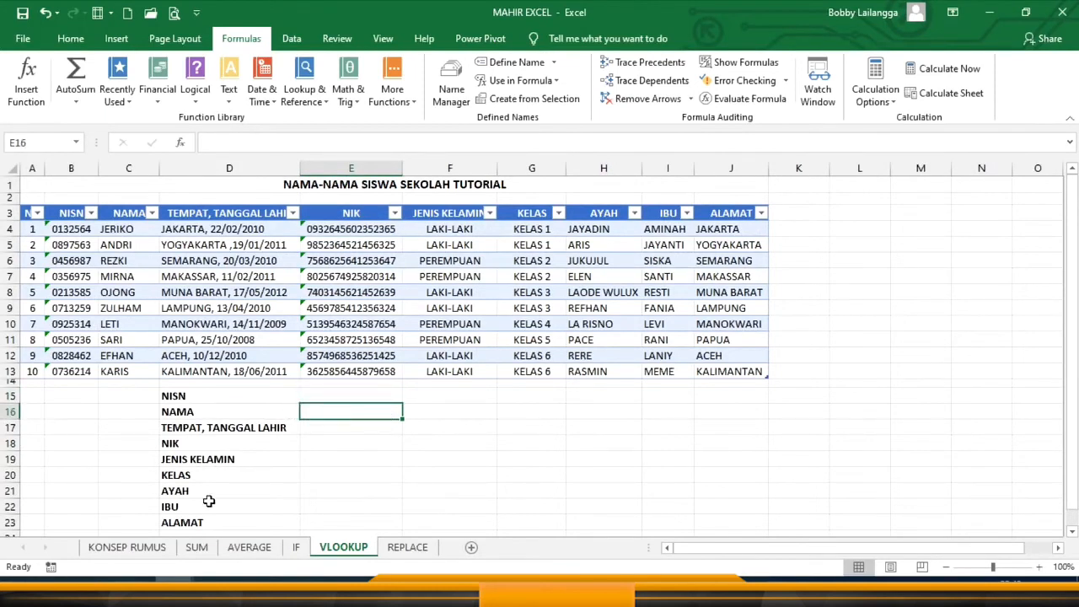
{"action": "left_click", "coordinate": [337, 525]}
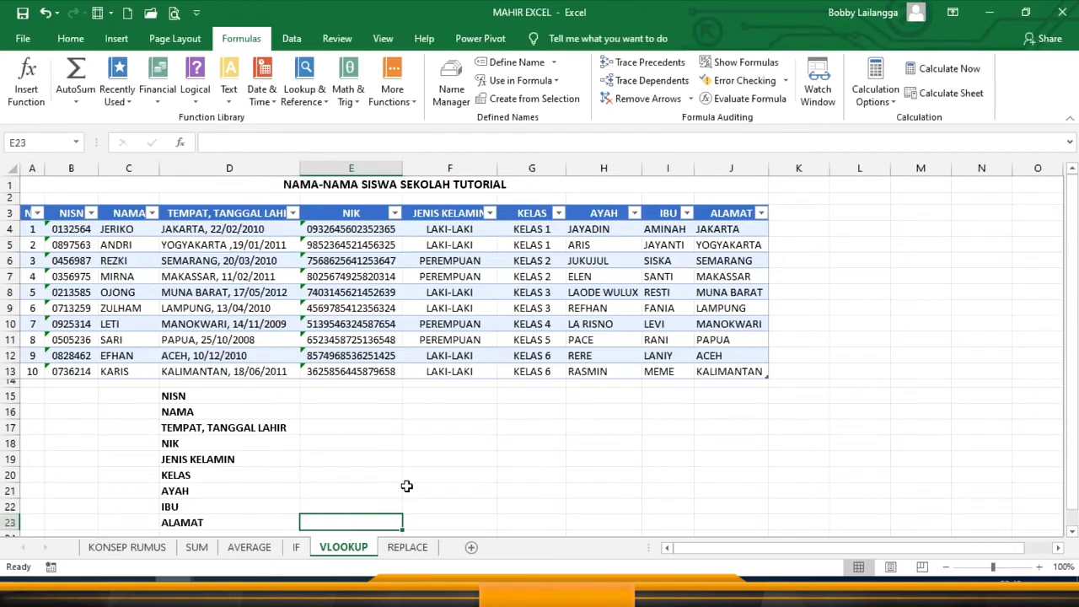
{"action": "left_click", "coordinate": [345, 411]}
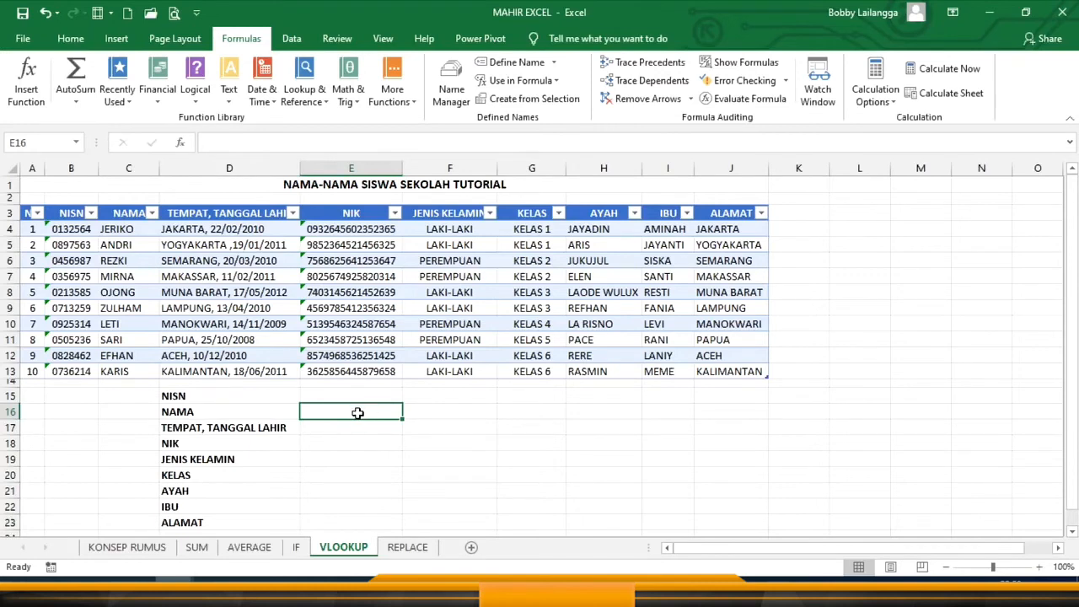
{"action": "type", "text": "=VL"}
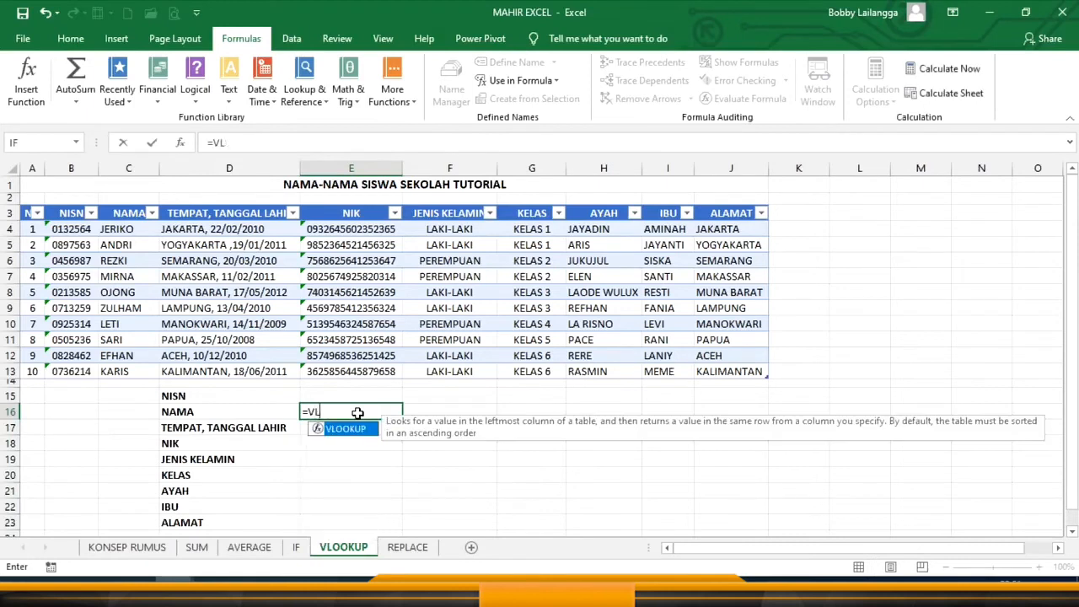
{"action": "type", "text": "OOKUP("}
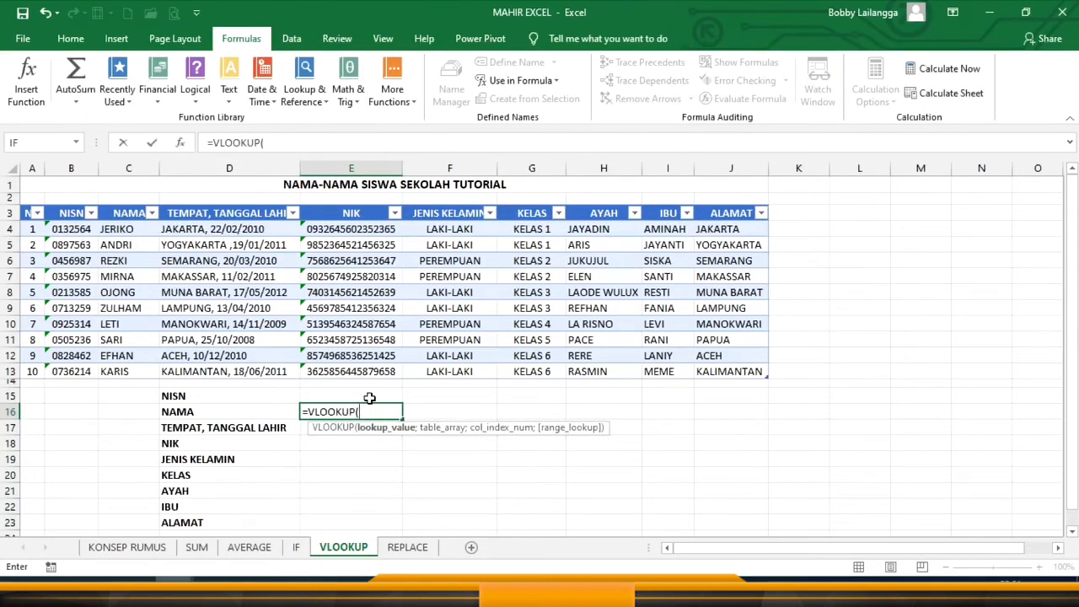
{"action": "left_click", "coordinate": [354, 395]}
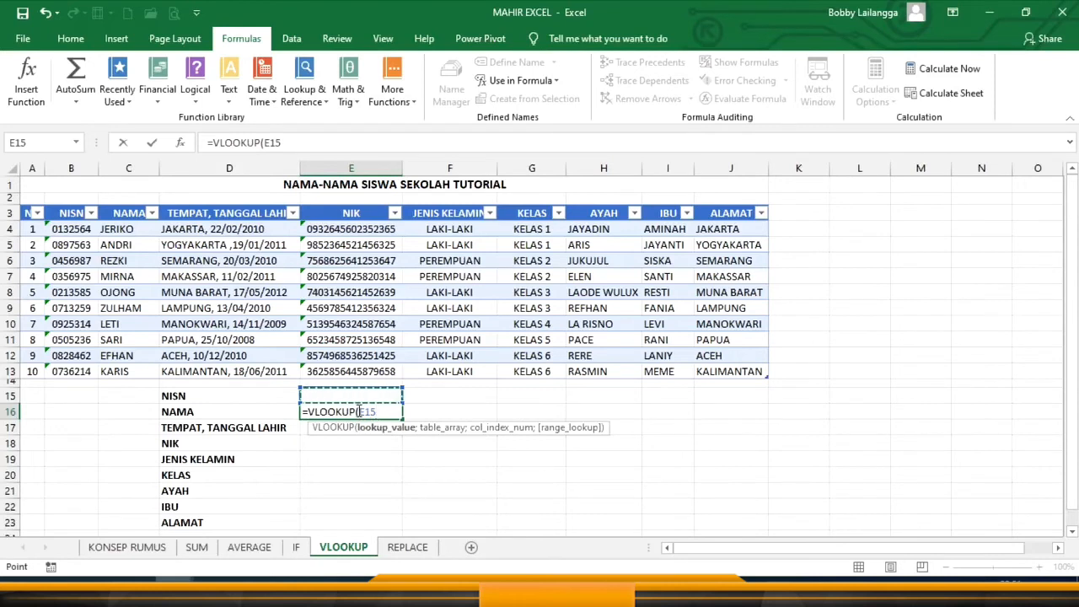
Make the lookup value in the E16 formula absolute as $E$15 and continue to the table array argument
{"action": "left_click", "coordinate": [389, 412]}
{"action": "key", "text": "Left"}
{"action": "key", "text": "Left"}
{"action": "key", "text": "Left"}
{"action": "type", "text": "$"}
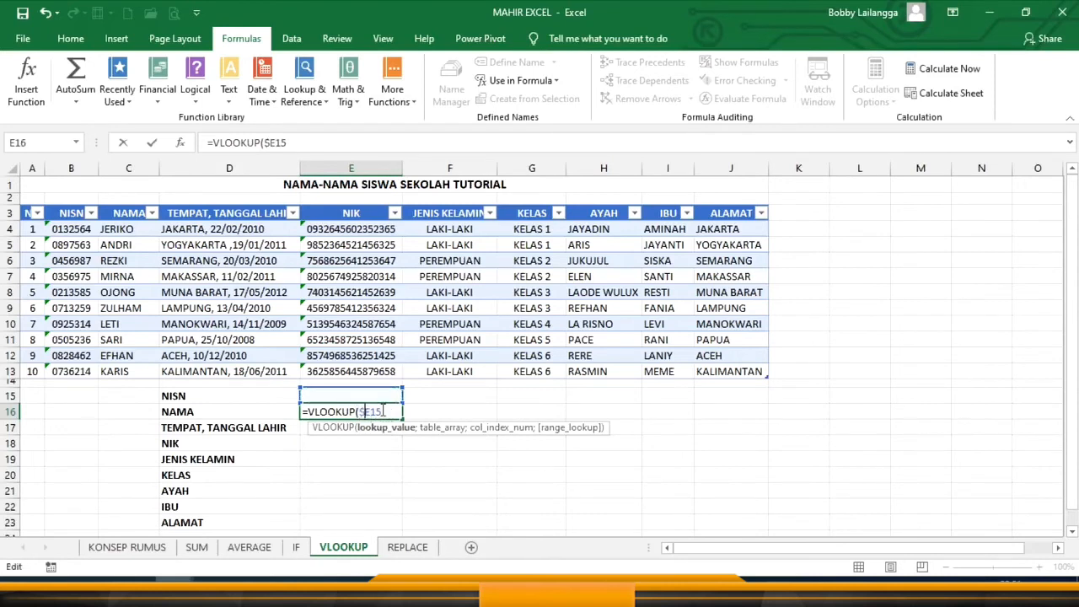
{"action": "key", "text": "Right"}
{"action": "type", "text": "$"}
{"action": "type", "text": ";"}
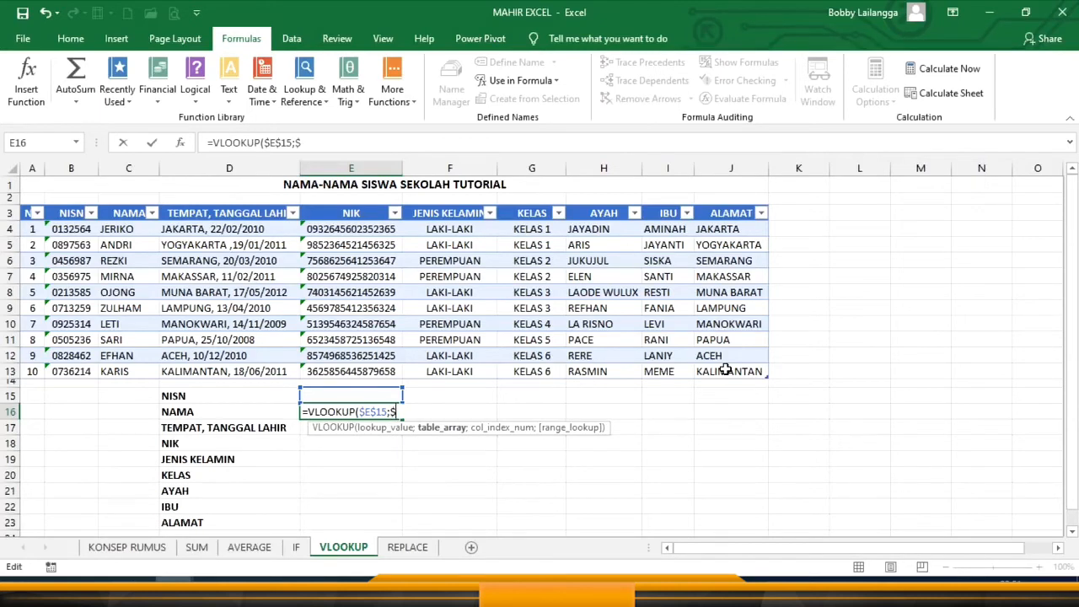
Complete the VLOOKUP in E16 with table array $B$4:$J$13, column index 2 and an empty range lookup argument
{"action": "type", "text": "B$4"}
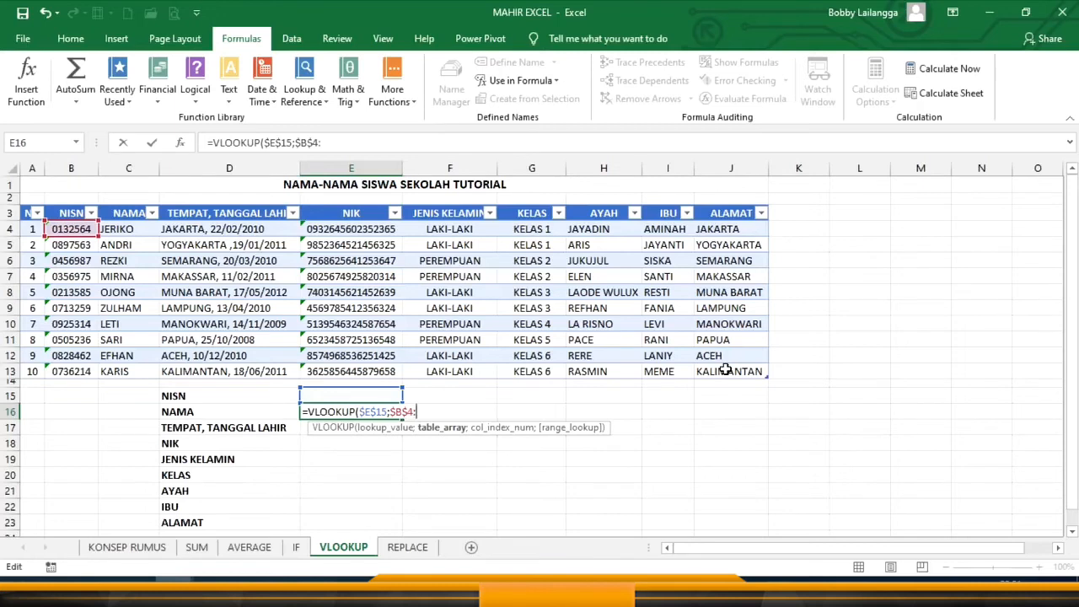
{"action": "type", "text": ":$"}
{"action": "type", "text": "J$13"}
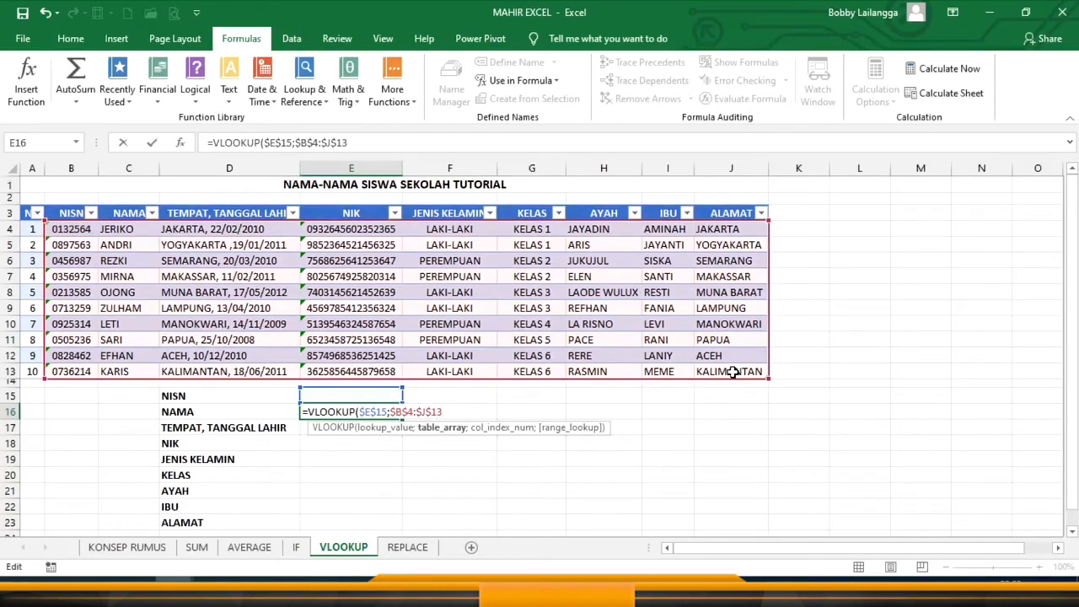
{"action": "type", "text": ";"}
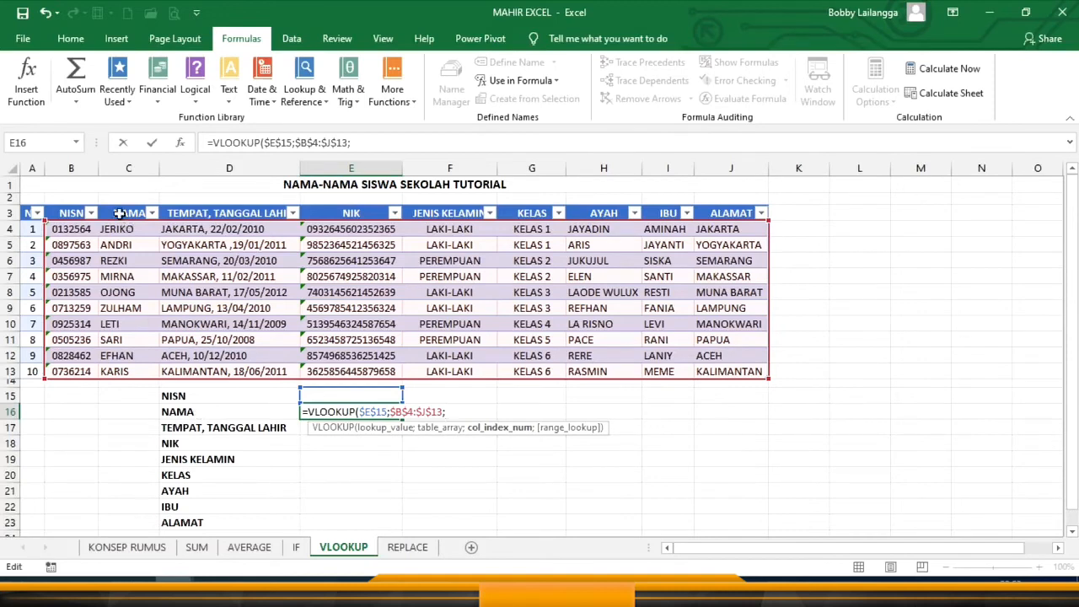
{"action": "type", "text": ";"}
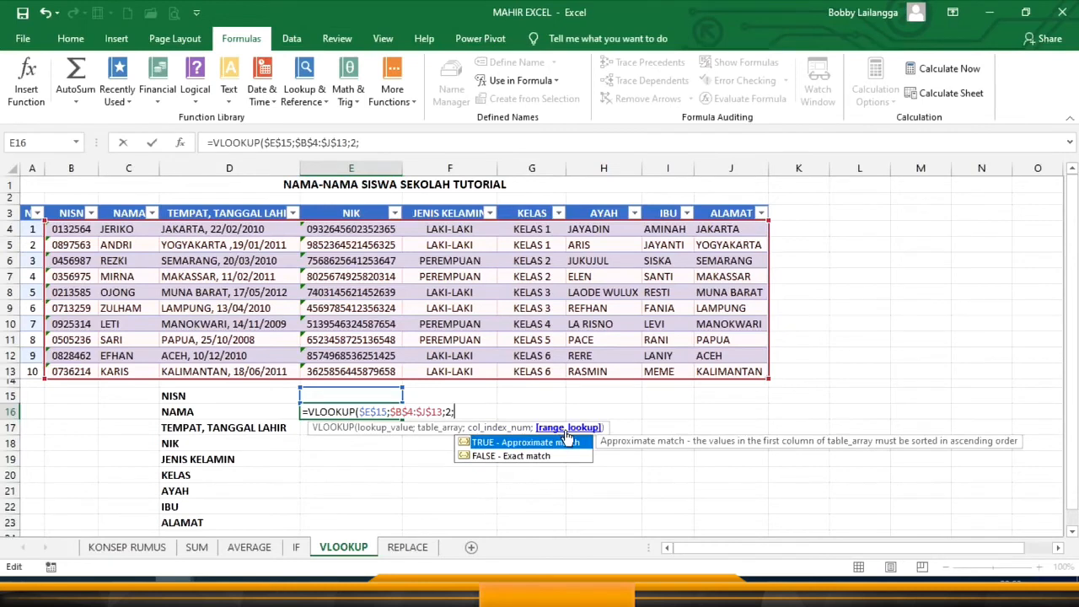
{"action": "left_click", "coordinate": [494, 459]}
{"action": "key", "text": "Return"}
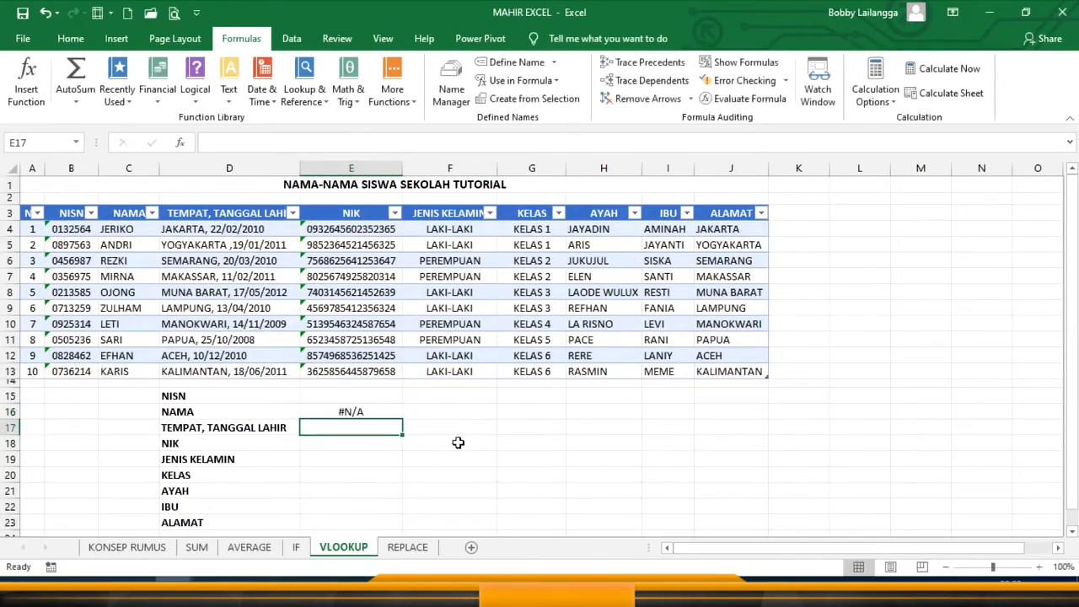
Fill the VLOOKUP formula from E16 down to E23 and set the column index in the TEMPAT, TANGGAL LAHIR cell E17 to 3
{"action": "left_click", "coordinate": [391, 413]}
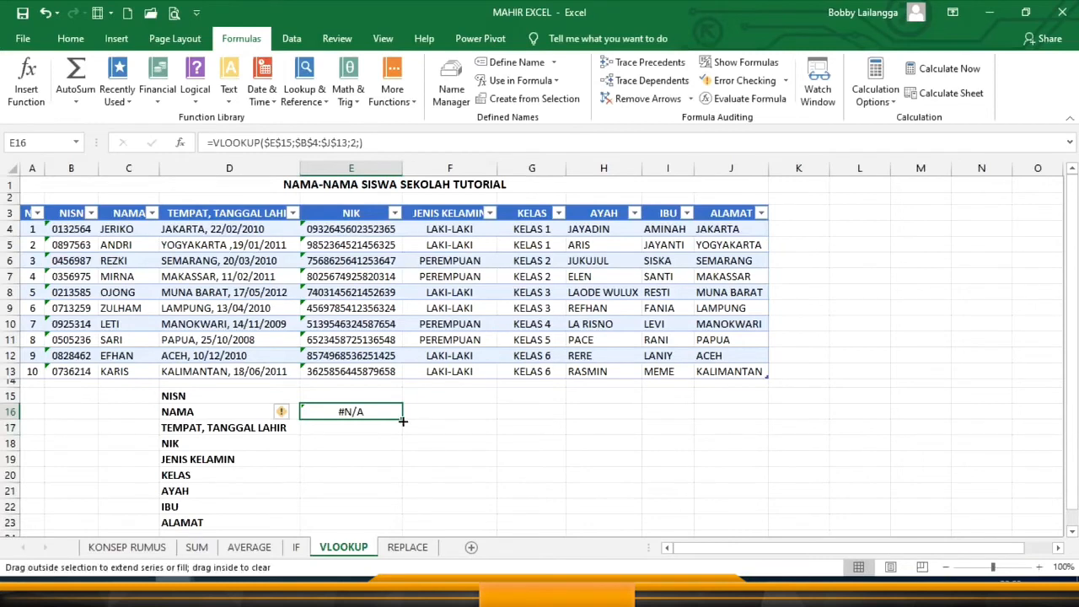
{"action": "left_click_drag", "start_coordinate": [403, 421], "coordinate": [404, 527]}
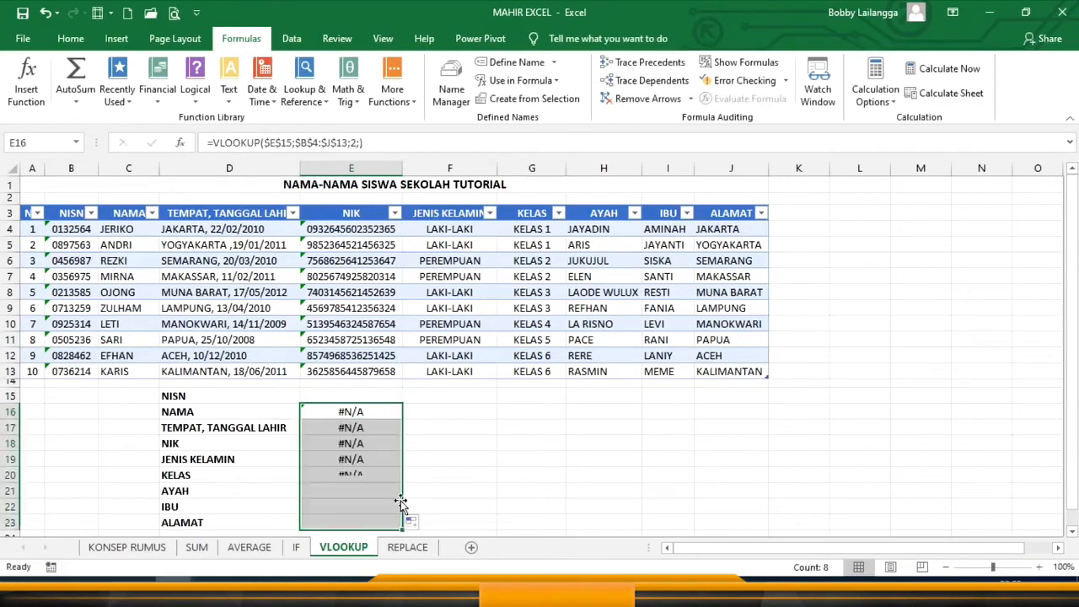
{"action": "left_click", "coordinate": [372, 428]}
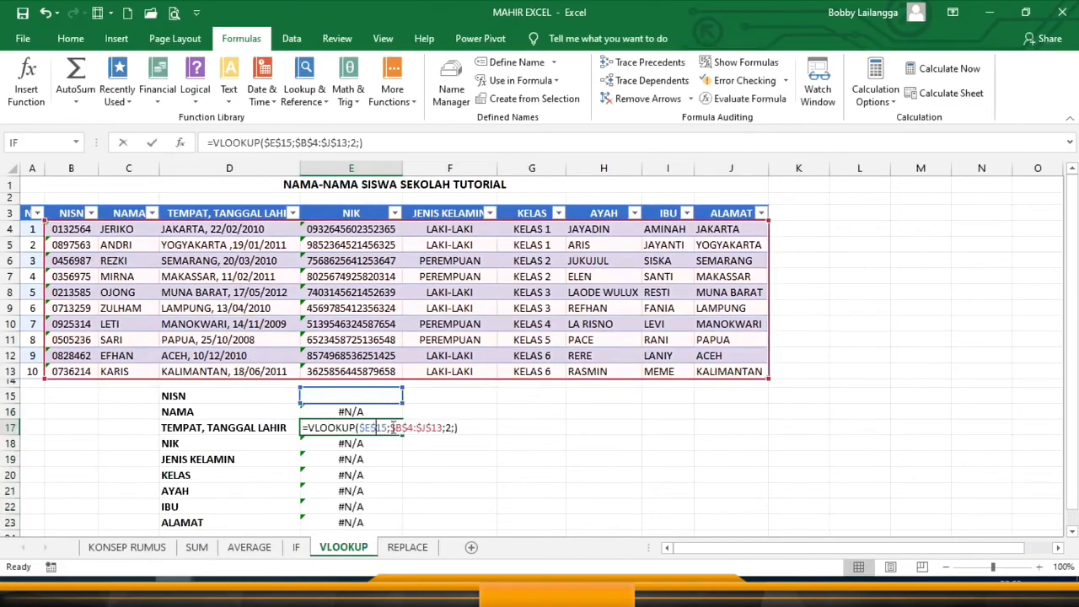
{"action": "double_click", "coordinate": [373, 428]}
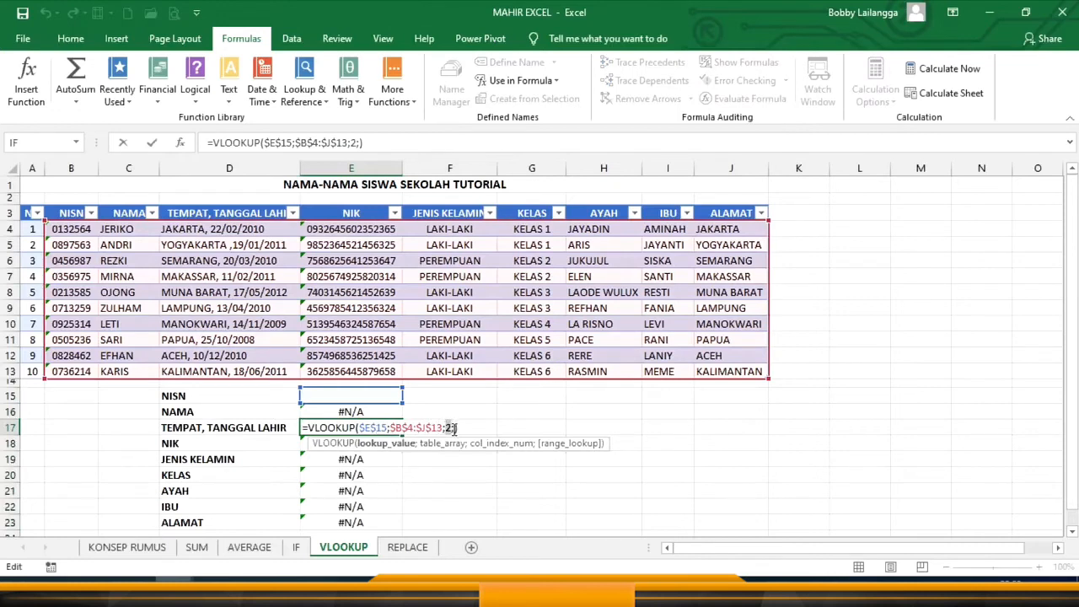
{"action": "type", "text": "3"}
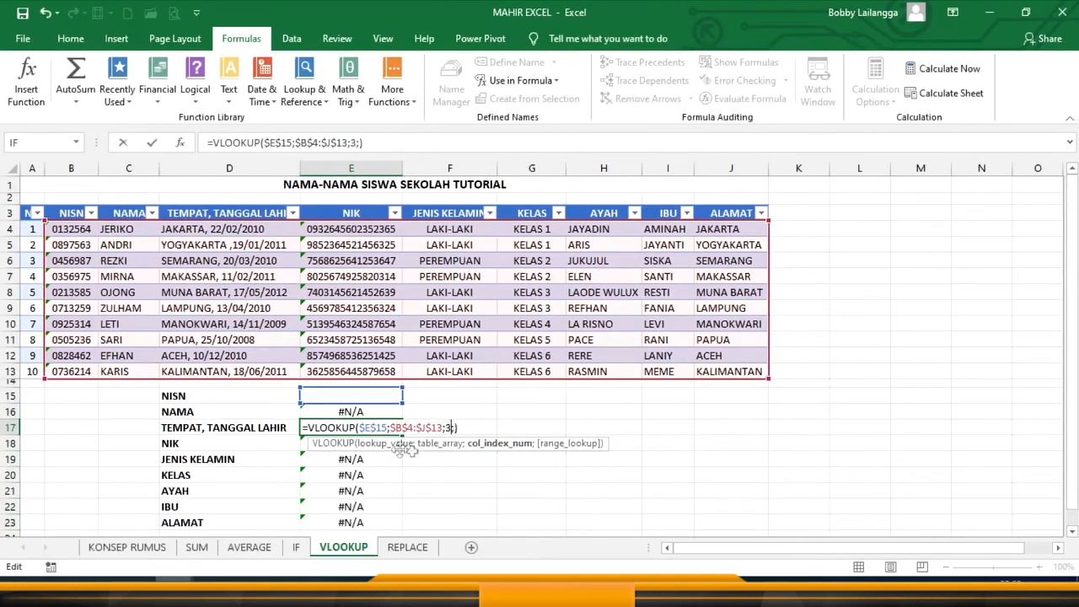
{"action": "key", "text": "Return"}
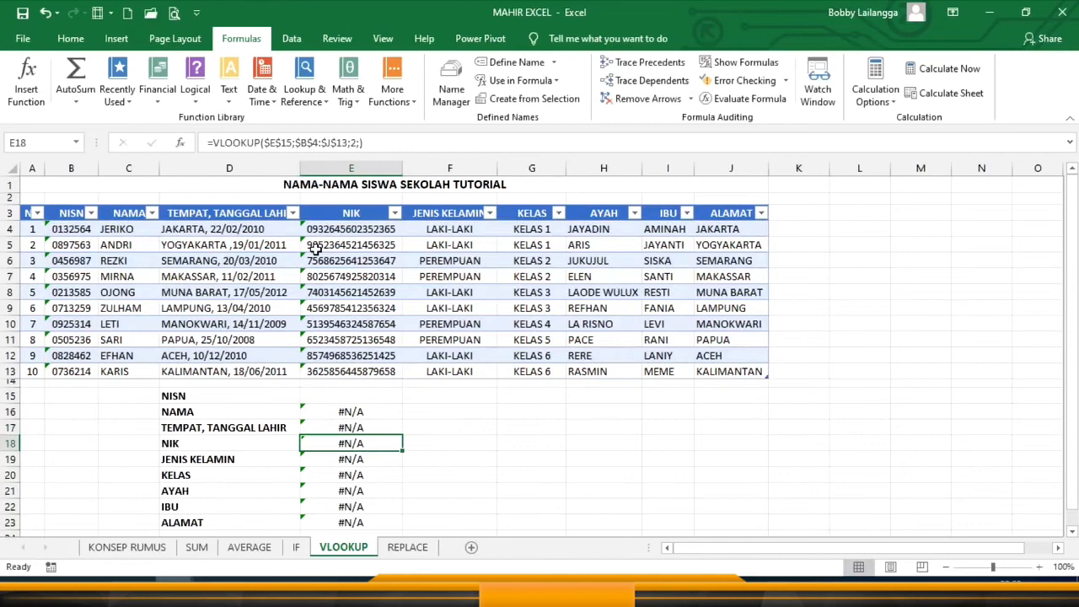
Set the VLOOKUP column index to 4 in the NIK cell E18 and to 5 in the JENIS KELAMIN cell E19
{"action": "left_click", "coordinate": [356, 142]}
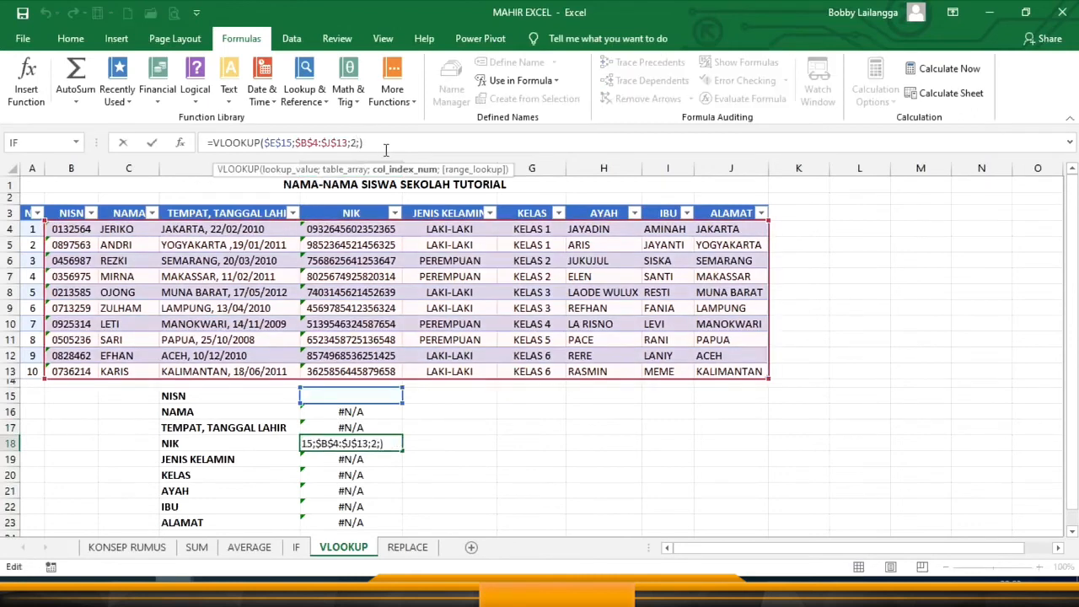
{"action": "key", "text": "BackSpace"}
{"action": "type", "text": "4"}
{"action": "key", "text": "Return"}
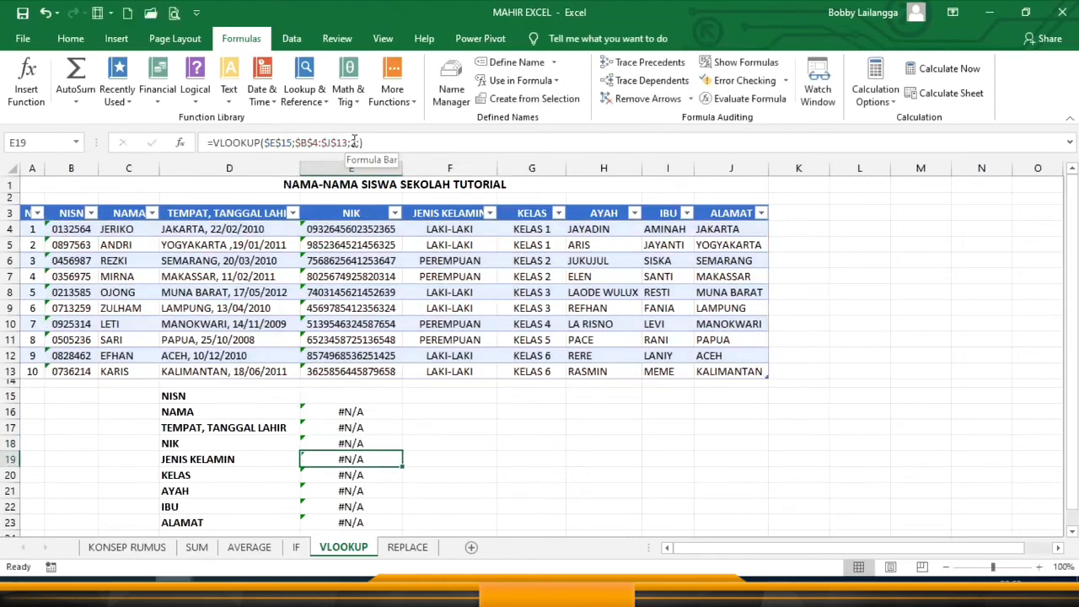
{"action": "left_click", "coordinate": [357, 142]}
{"action": "key", "text": "BackSpace"}
{"action": "type", "text": "5"}
{"action": "key", "text": "Return"}
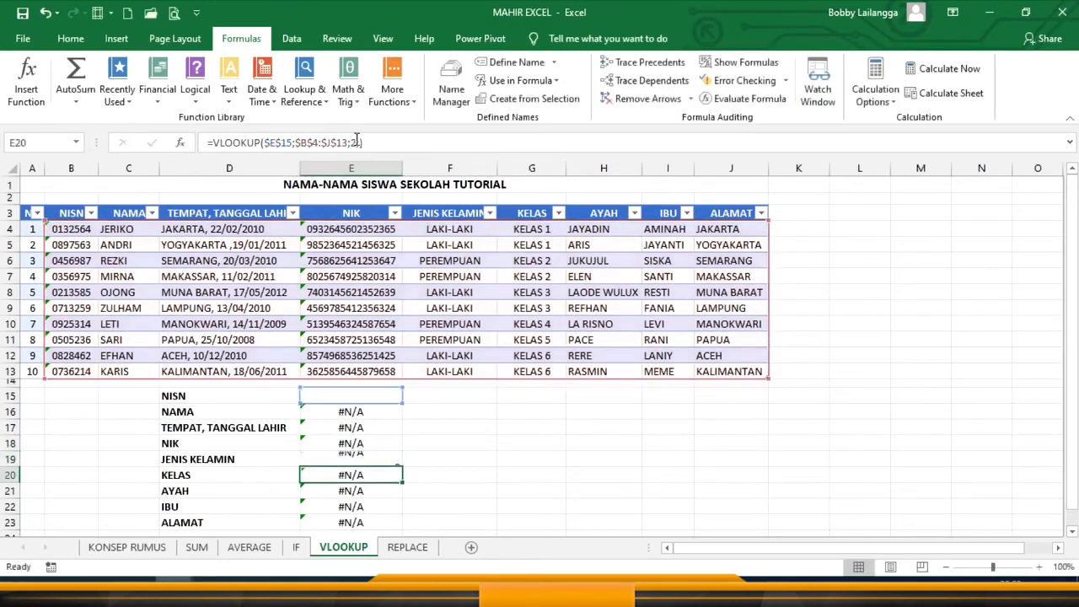
Set the VLOOKUP column index to 6 in the KELAS cell E20 and to 7 in the AYAH cell E21
{"action": "left_click", "coordinate": [356, 143]}
{"action": "key", "text": "BackSpace"}
{"action": "type", "text": "6"}
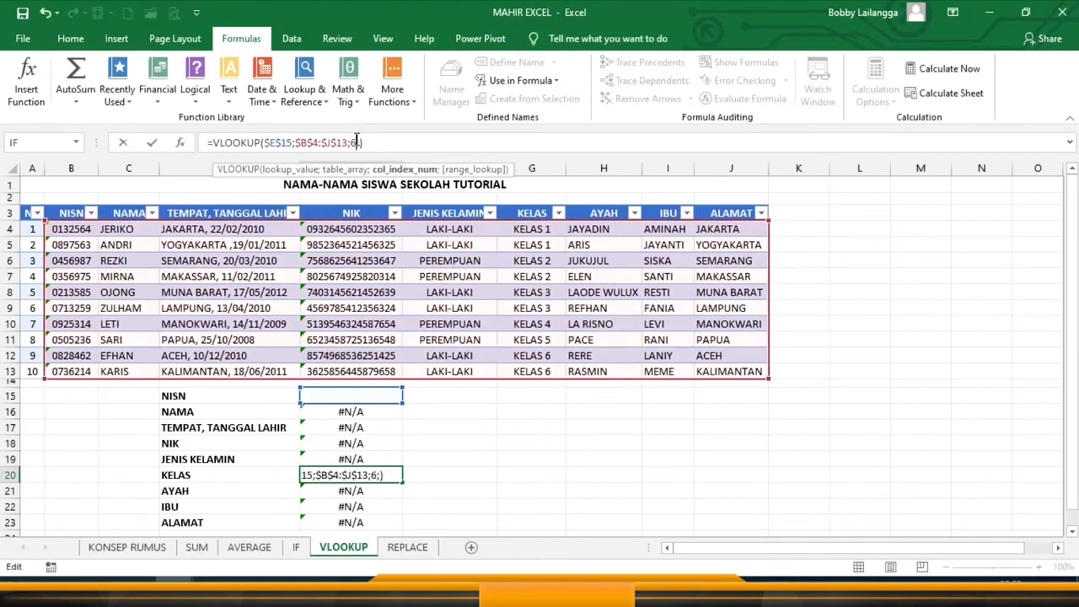
{"action": "key", "text": "Return"}
{"action": "left_click", "coordinate": [357, 143]}
{"action": "key", "text": "BackSpace"}
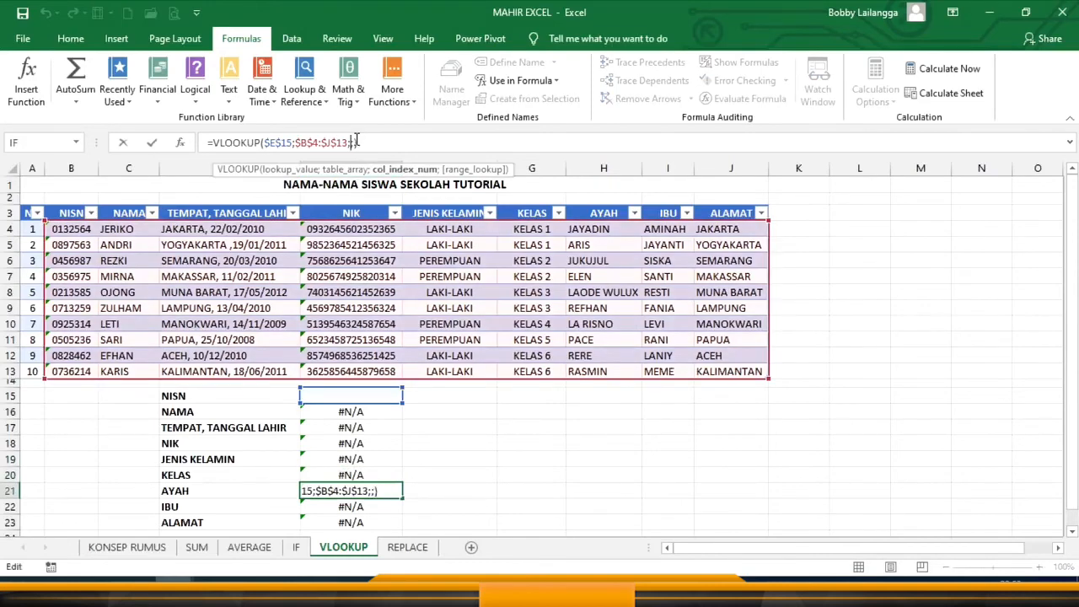
{"action": "type", "text": "7"}
{"action": "key", "text": "Return"}
Set the VLOOKUP column index to 8 in the IBU cell E22 and to 9 in the ALAMAT cell E23
{"action": "left_click", "coordinate": [356, 143]}
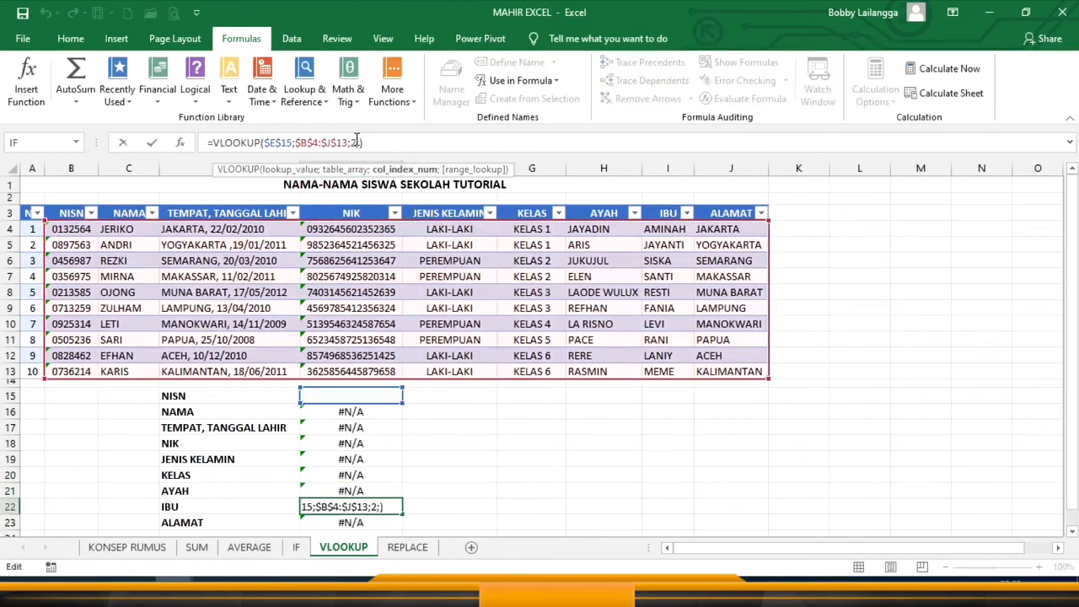
{"action": "key", "text": "BackSpace"}
{"action": "type", "text": "8"}
{"action": "key", "text": "Return"}
{"action": "left_click", "coordinate": [356, 142]}
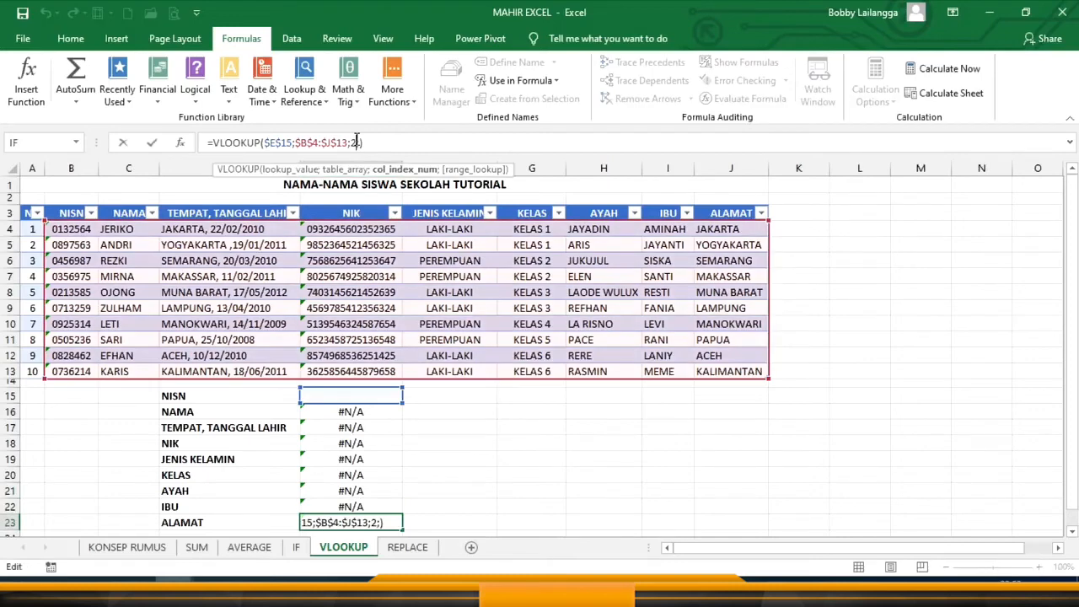
{"action": "key", "text": "BackSpace"}
{"action": "type", "text": "9"}
{"action": "key", "text": "Return"}
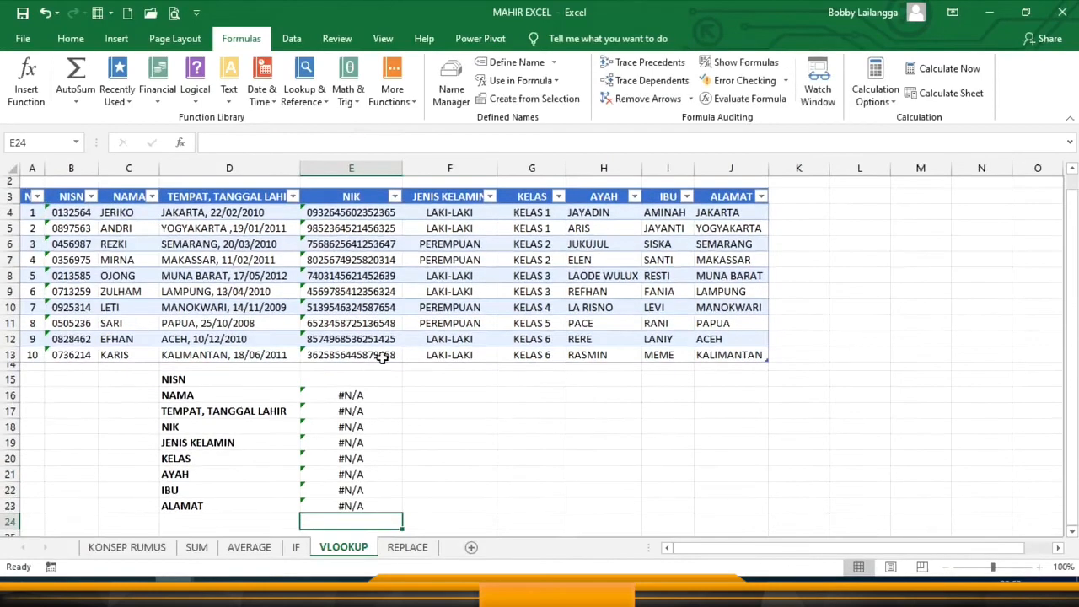
Enter the NISN of the student in table row 11 (number 8) into the lookup cell E15
{"action": "left_click", "coordinate": [361, 372]}
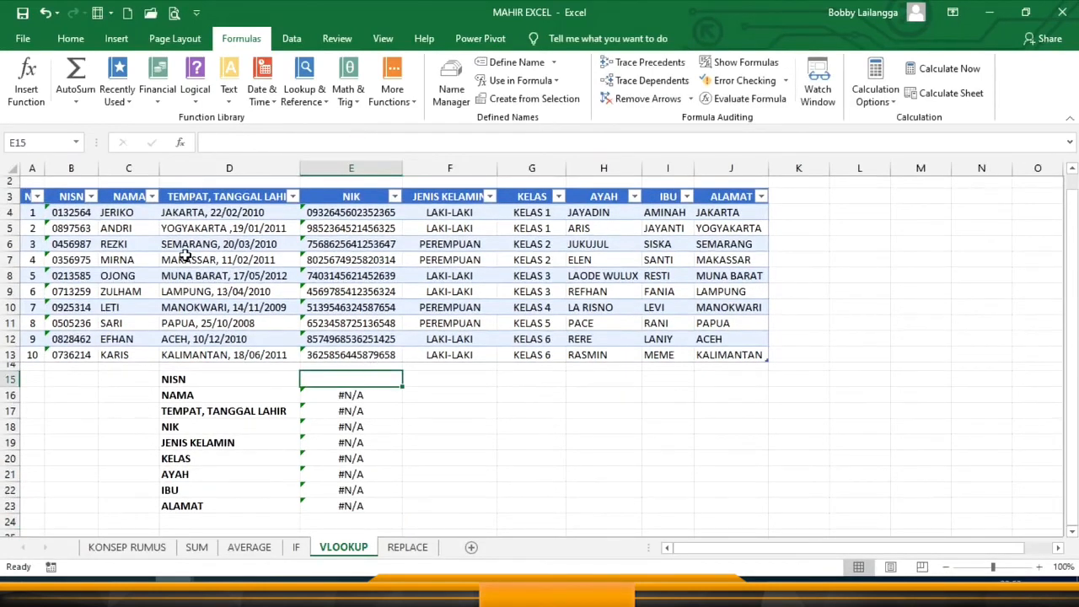
{"action": "key", "text": "Return"}
{"action": "left_click", "coordinate": [56, 323]}
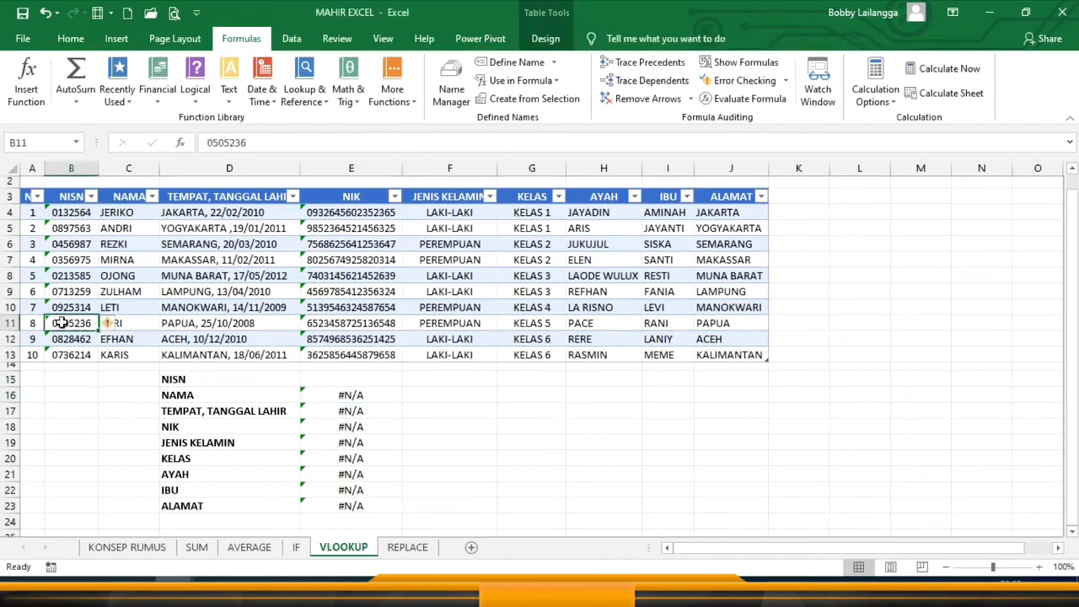
{"action": "left_click", "coordinate": [373, 383]}
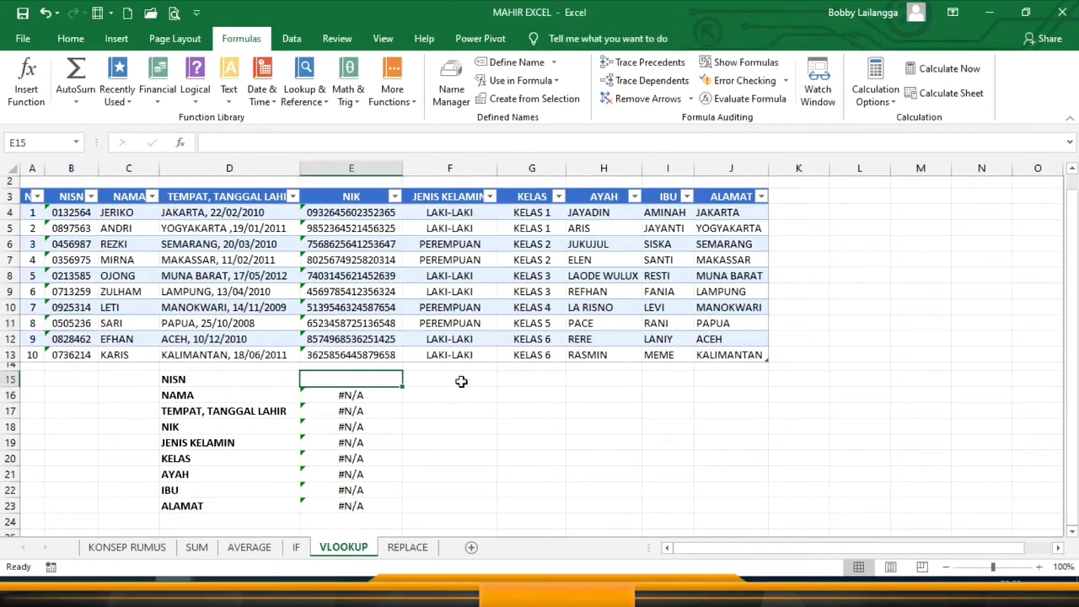
{"action": "type", "text": "0505"}
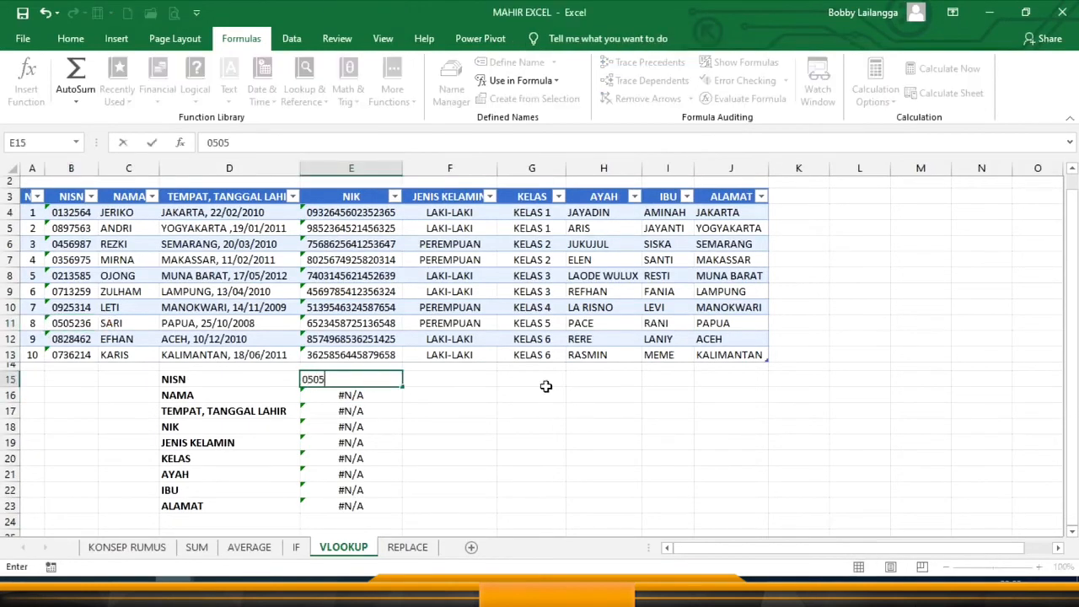
{"action": "type", "text": "236"}
{"action": "key", "text": "Return"}
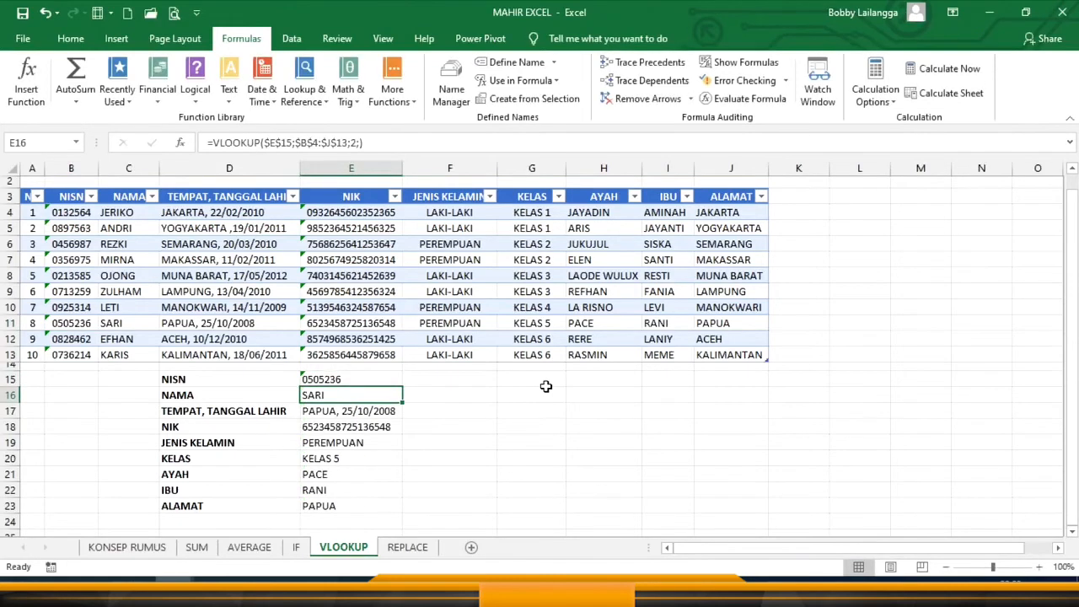
Compare the looked-up details in E15:E23 with the student's record in row 11 of the table
{"action": "left_click", "coordinate": [351, 474]}
{"action": "left_click", "coordinate": [321, 381]}
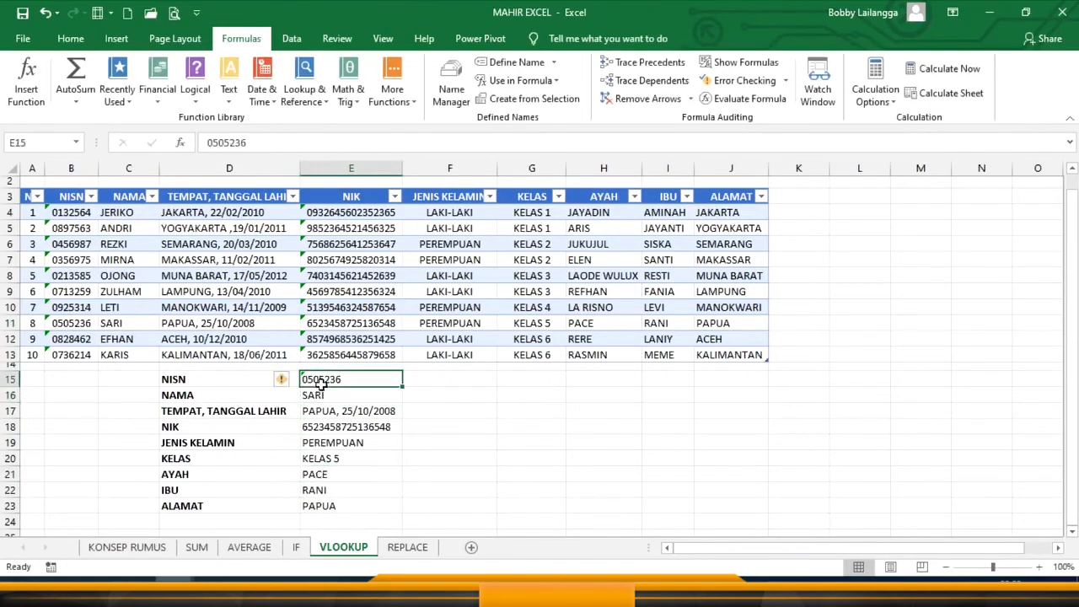
{"action": "left_click", "coordinate": [328, 477]}
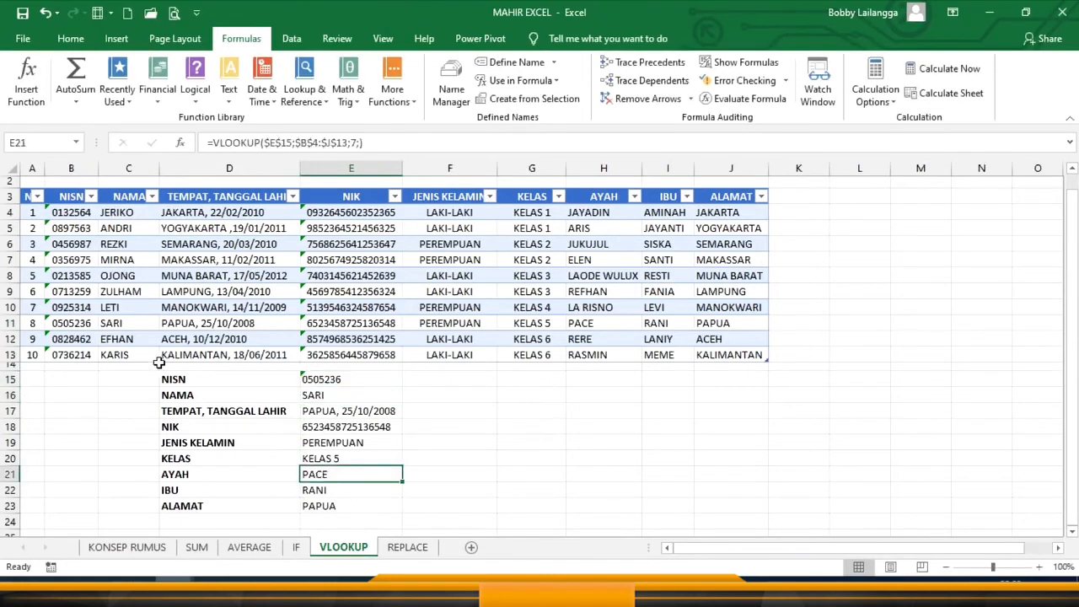
{"action": "left_click", "coordinate": [112, 324]}
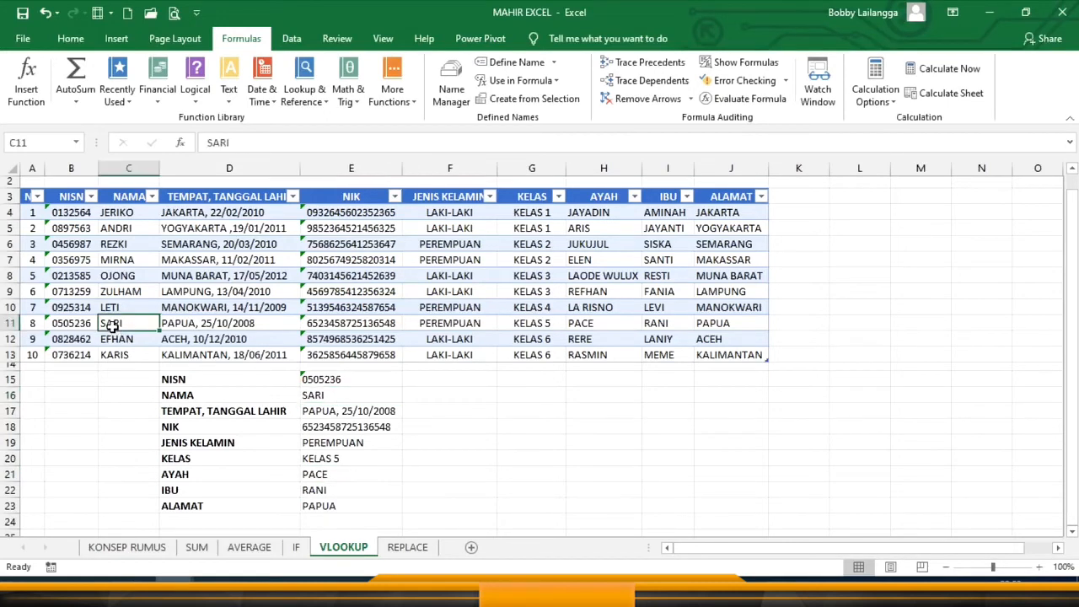
Check the birth details, NIK, gender, class, parents and address cells of row 11 against the lookup form
{"action": "left_click", "coordinate": [213, 325]}
{"action": "left_click", "coordinate": [352, 324]}
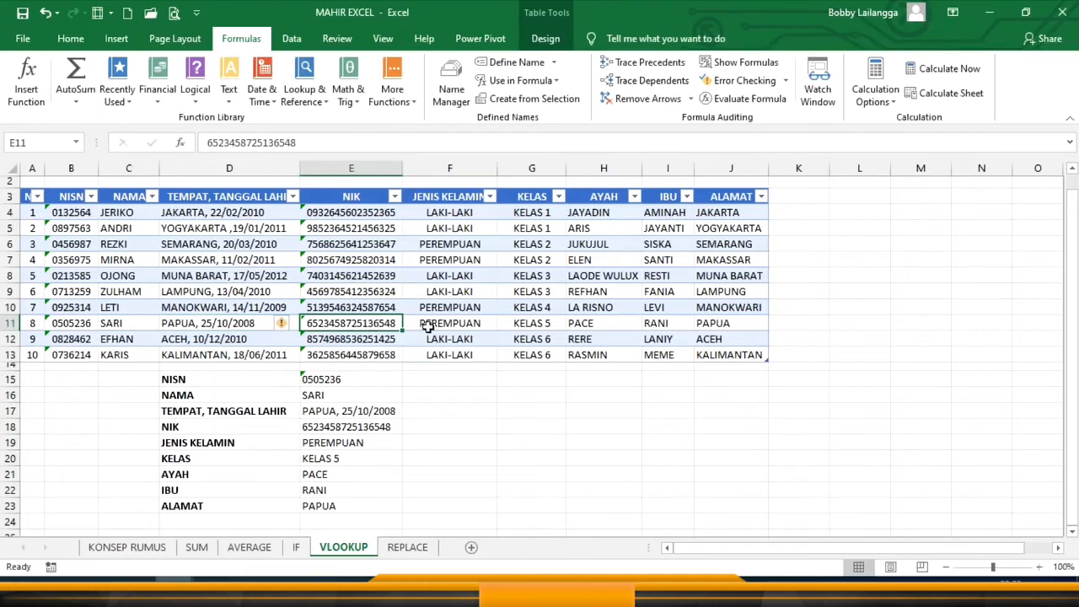
{"action": "left_click", "coordinate": [430, 326]}
{"action": "left_click", "coordinate": [532, 327]}
{"action": "left_click", "coordinate": [588, 322]}
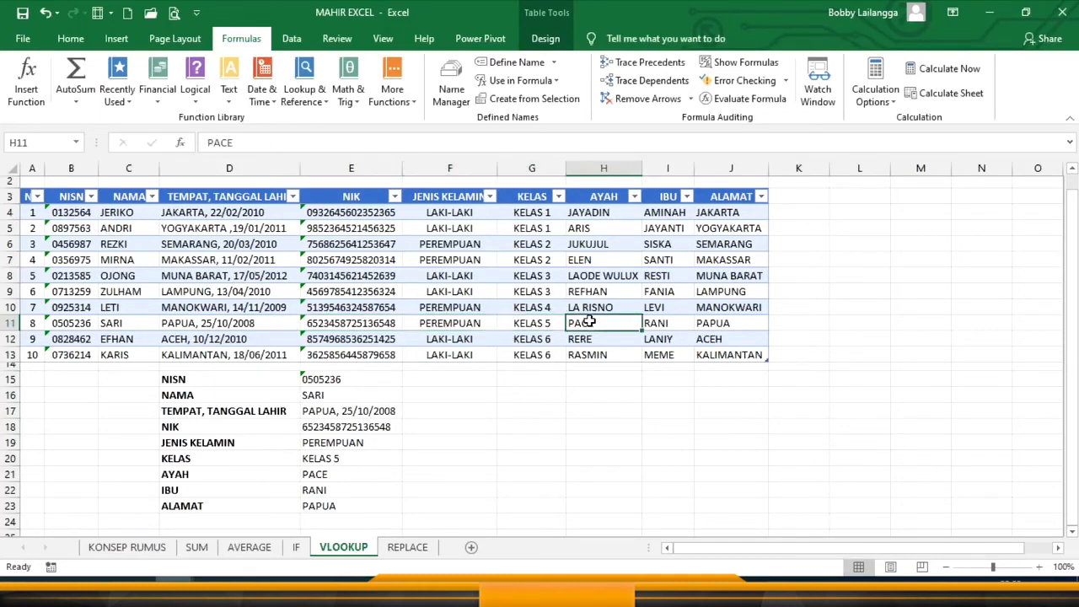
{"action": "left_click", "coordinate": [658, 326]}
{"action": "left_click", "coordinate": [730, 323]}
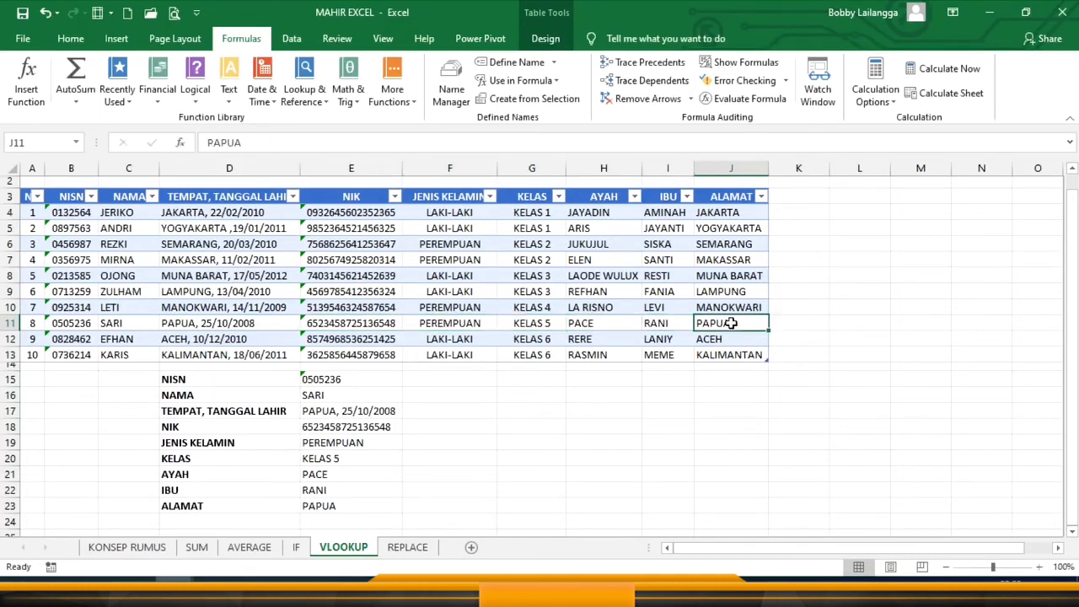
Enter the NISN of the student in table row 7 (number 4) into the lookup cell E15
{"action": "left_click", "coordinate": [338, 382]}
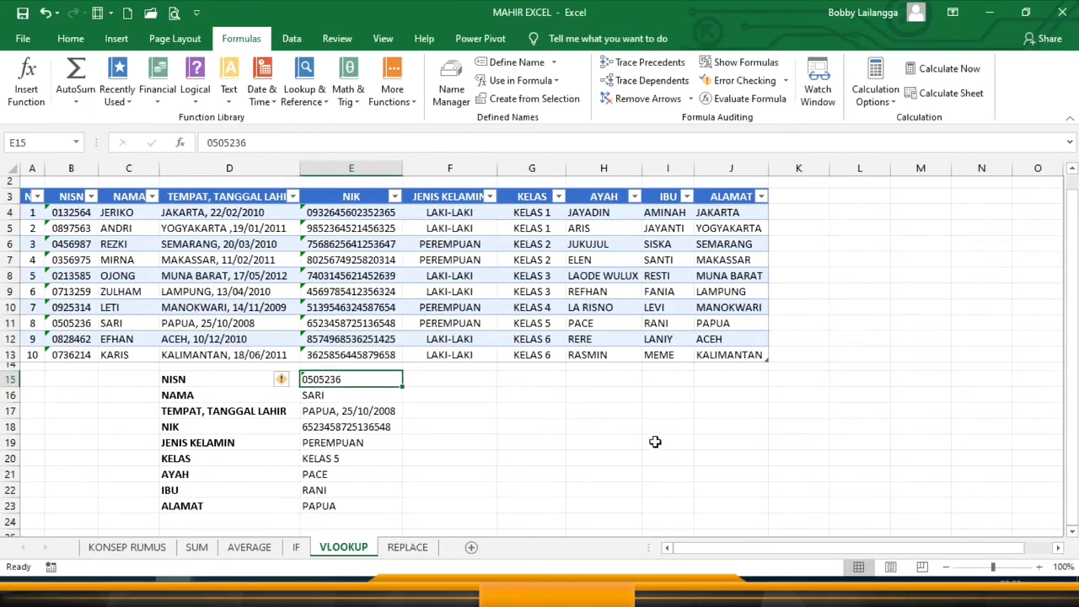
{"action": "type", "text": "035697"}
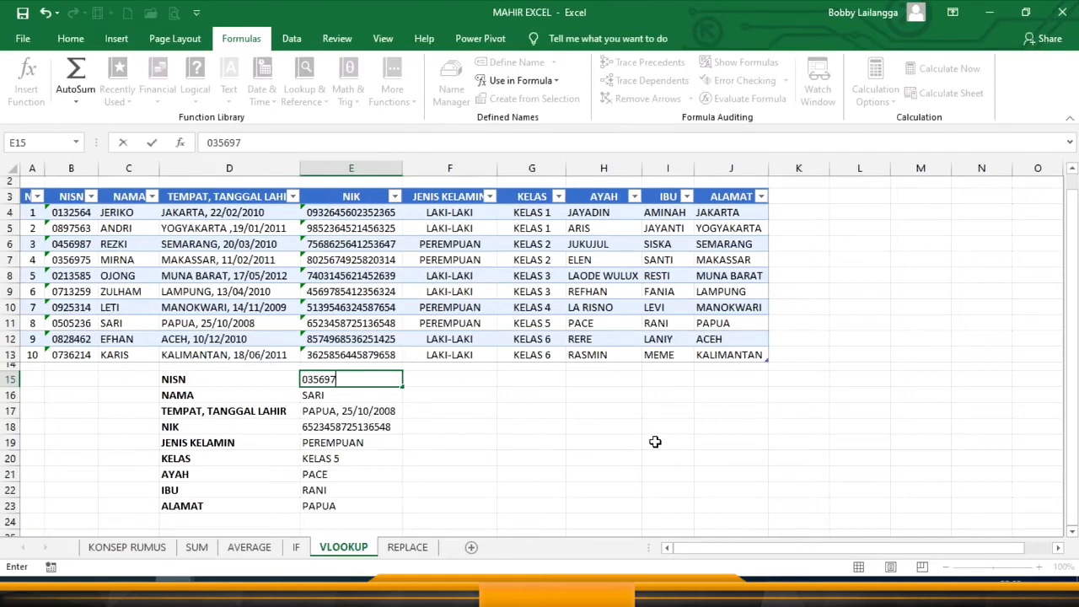
{"action": "type", "text": "5"}
{"action": "key", "text": "Return"}
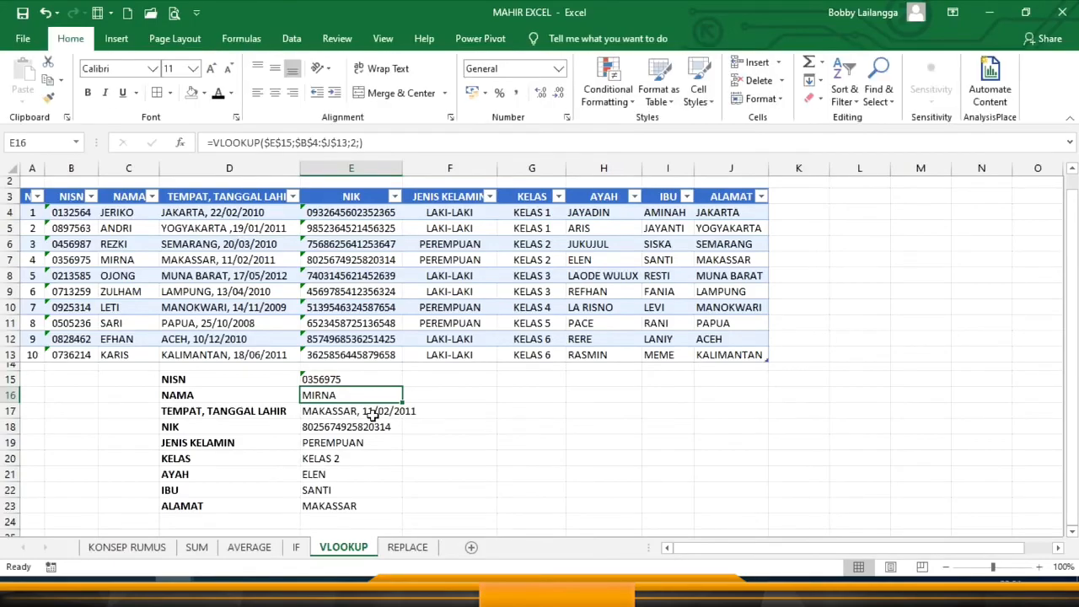
On the REPLACE sheet, insert a REPLACE function in F2 with E2 as the old text
{"action": "left_click", "coordinate": [417, 549]}
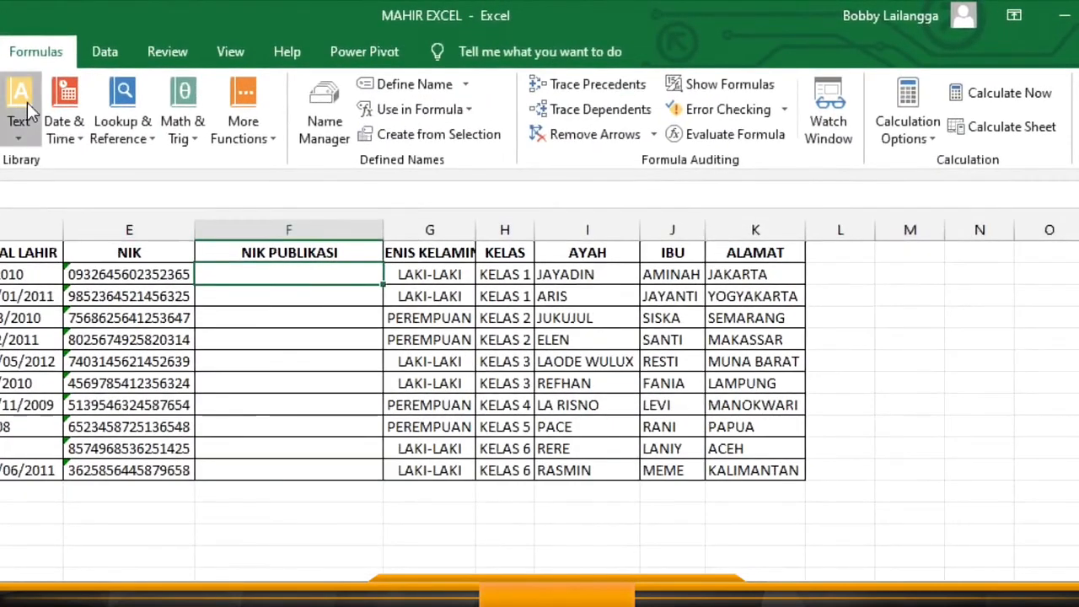
{"action": "left_click", "coordinate": [29, 109]}
{"action": "left_click", "coordinate": [84, 554]}
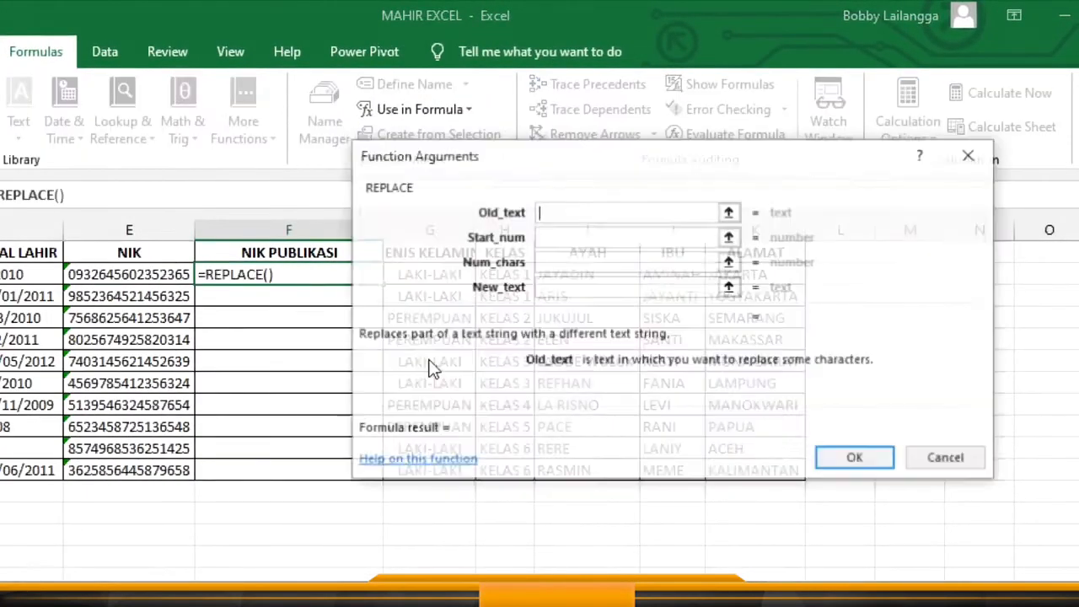
{"action": "left_click", "coordinate": [105, 277]}
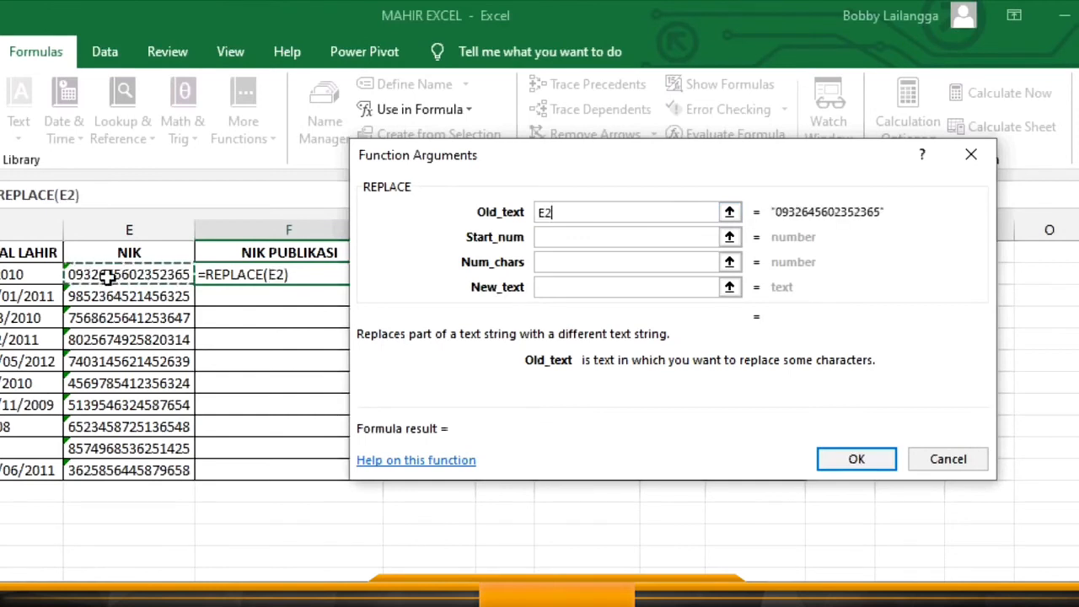
Complete the REPLACE function with start number 8, 9 characters and new text "*****"
{"action": "left_click", "coordinate": [610, 240]}
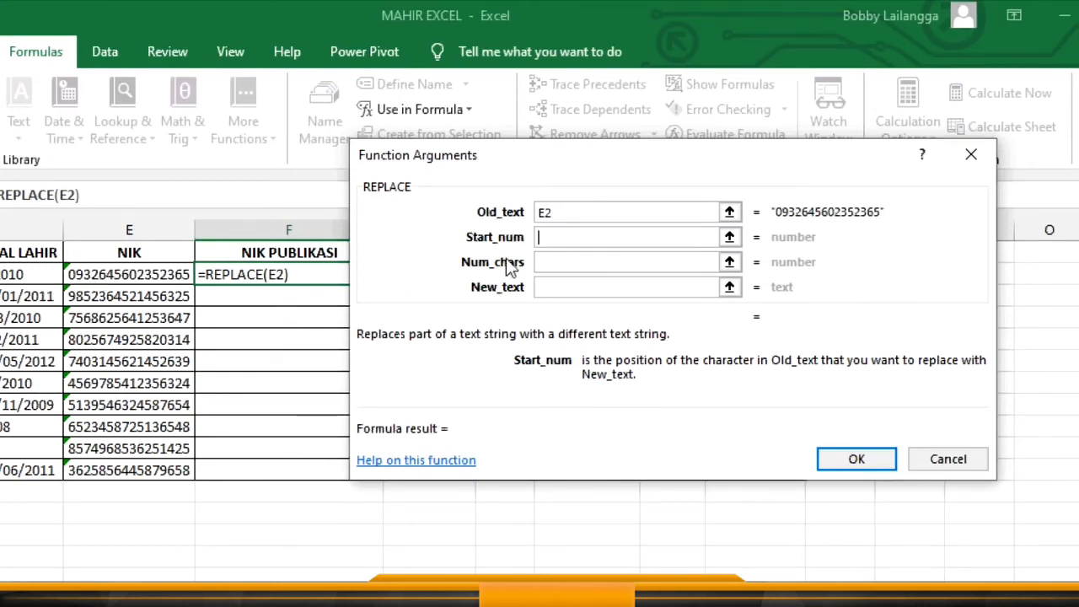
{"action": "type", "text": "8"}
{"action": "left_click", "coordinate": [542, 261]}
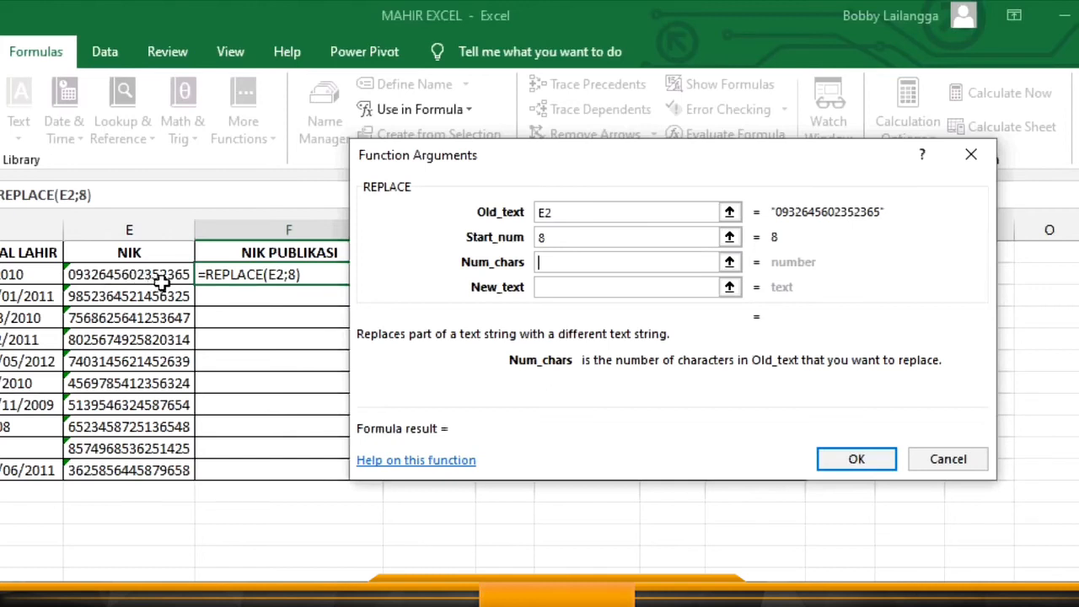
{"action": "type", "text": "9"}
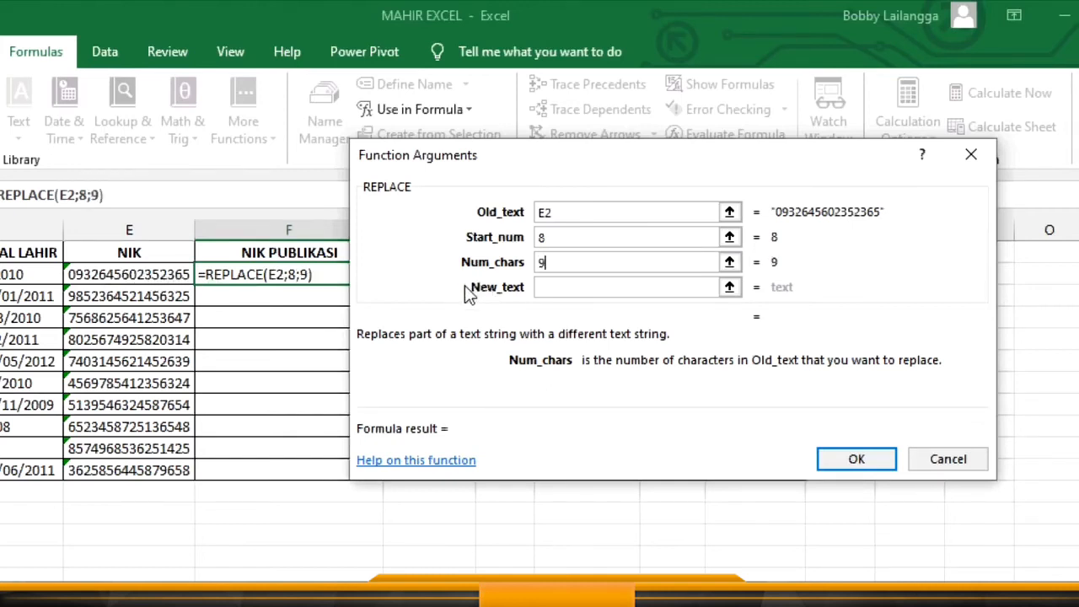
{"action": "left_click", "coordinate": [572, 287]}
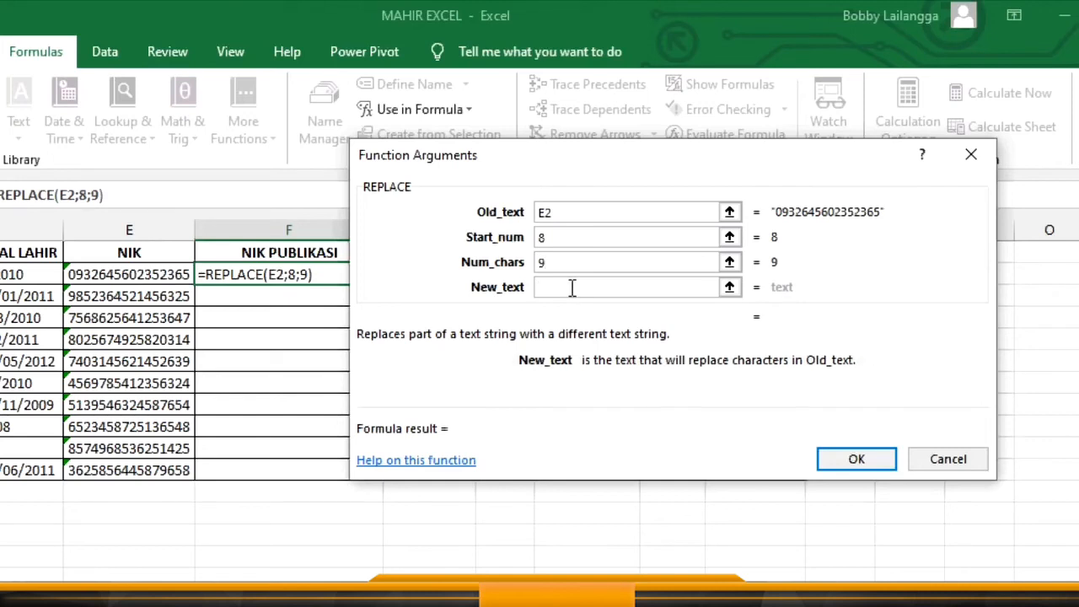
{"action": "type", "text": "\"*****"}
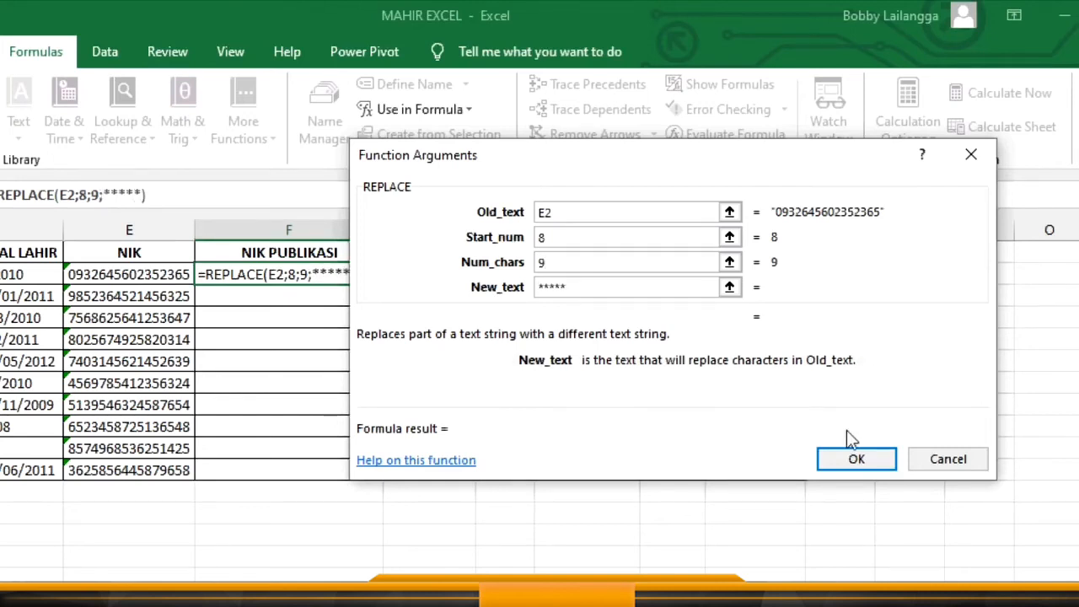
{"action": "left_click", "coordinate": [855, 459]}
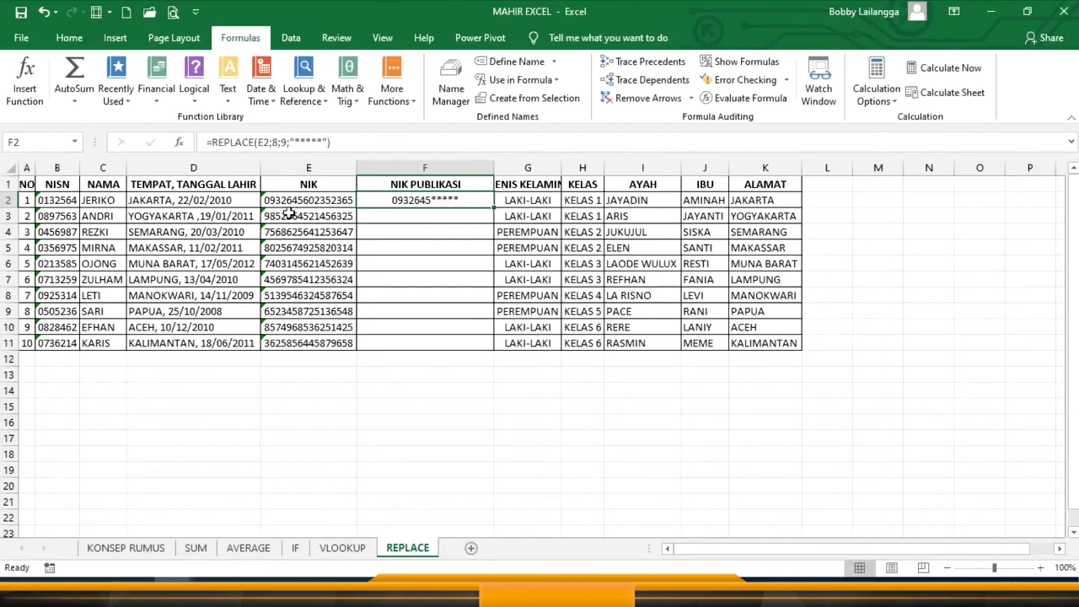
Copy the REPLACE formula from F2 down to F11 and hide the original NIK column E
{"action": "left_click_drag", "start_coordinate": [494, 208], "coordinate": [498, 347]}
{"action": "left_click", "coordinate": [440, 393]}
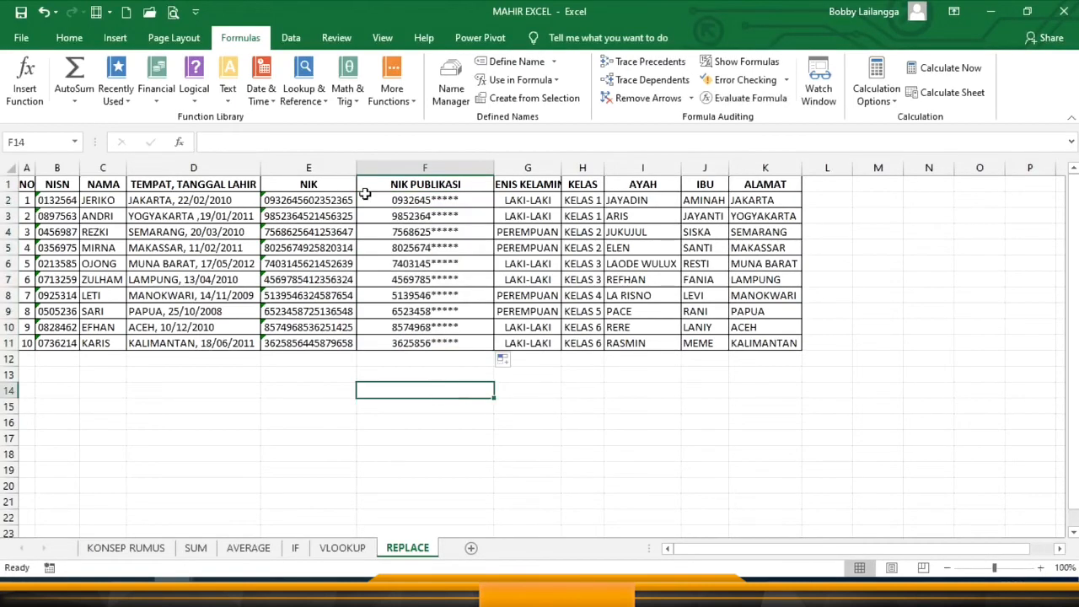
{"action": "left_click_drag", "start_coordinate": [354, 168], "coordinate": [258, 207]}
{"action": "left_click", "coordinate": [420, 387]}
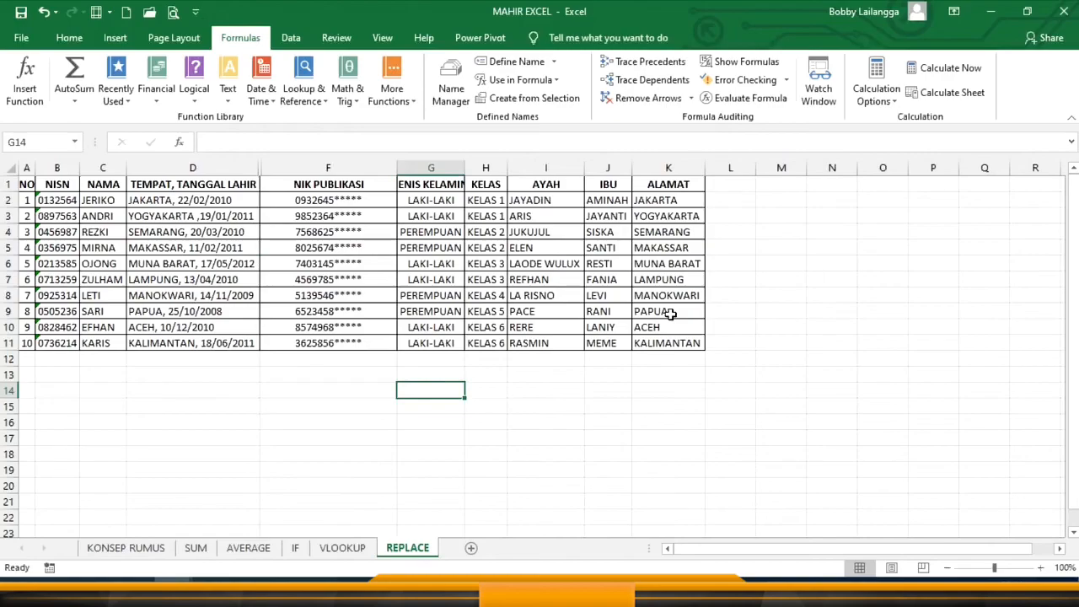
{"action": "left_click_drag", "start_coordinate": [323, 187], "coordinate": [340, 325]}
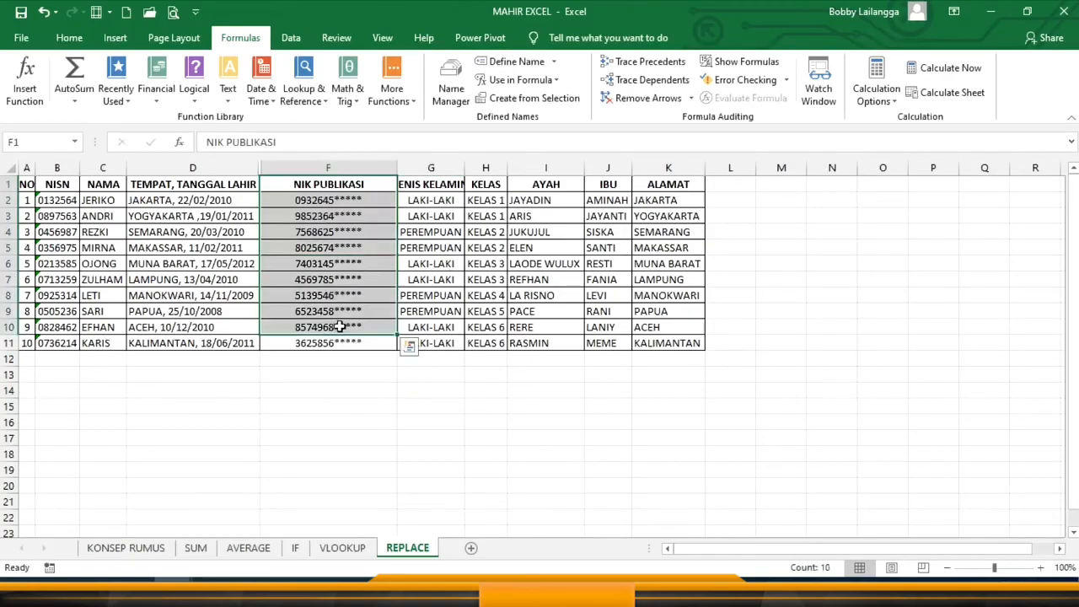
{"action": "left_click", "coordinate": [354, 316]}
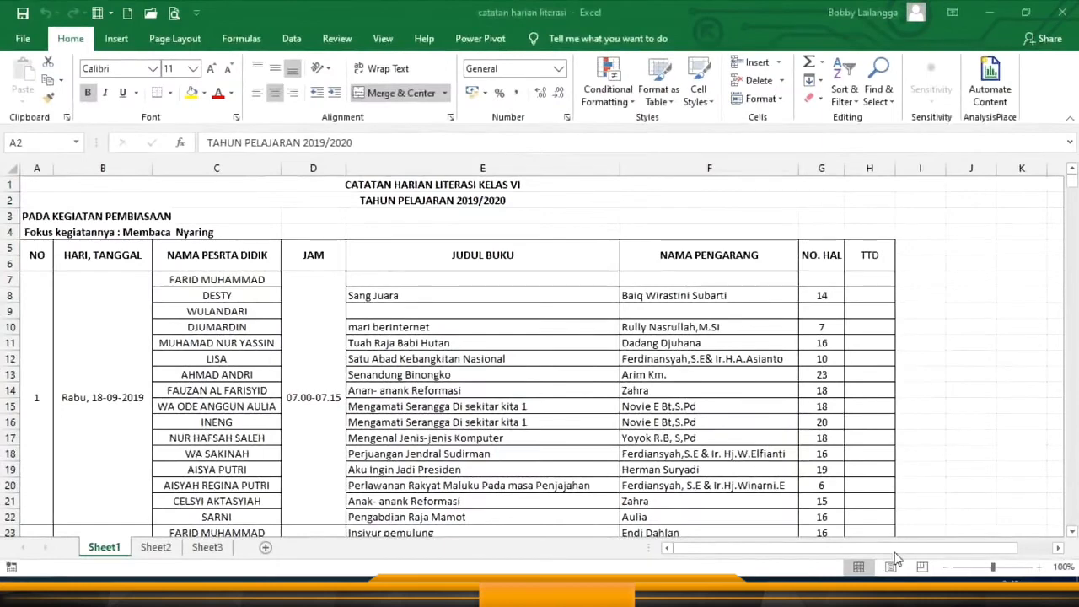
Set the paper size of Sheet1 in the catatan harian literasi workbook to A4
{"action": "left_click", "coordinate": [510, 263]}
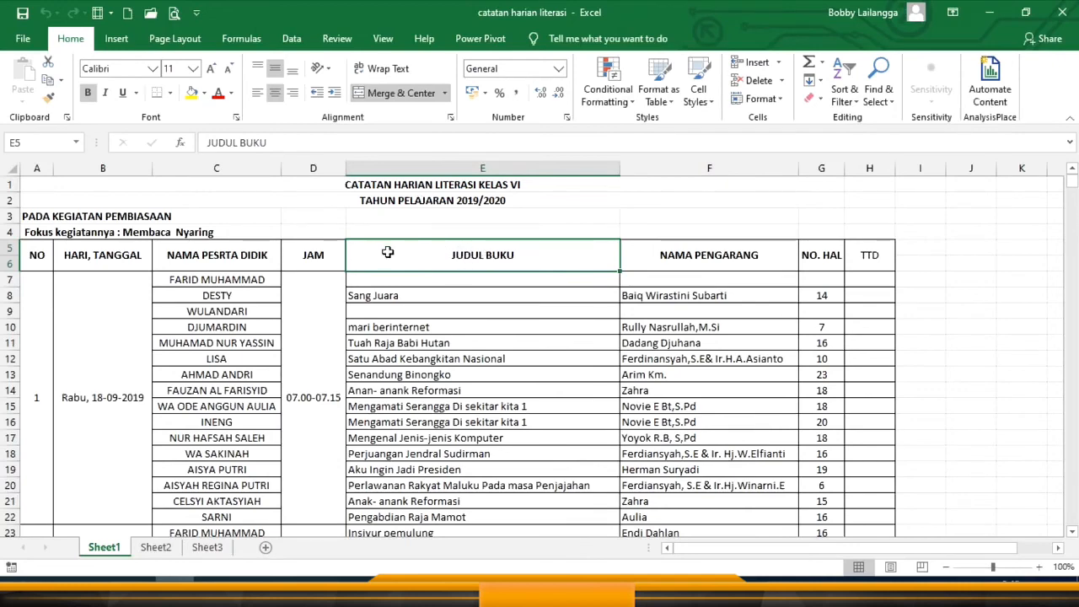
{"action": "left_click", "coordinate": [174, 39]}
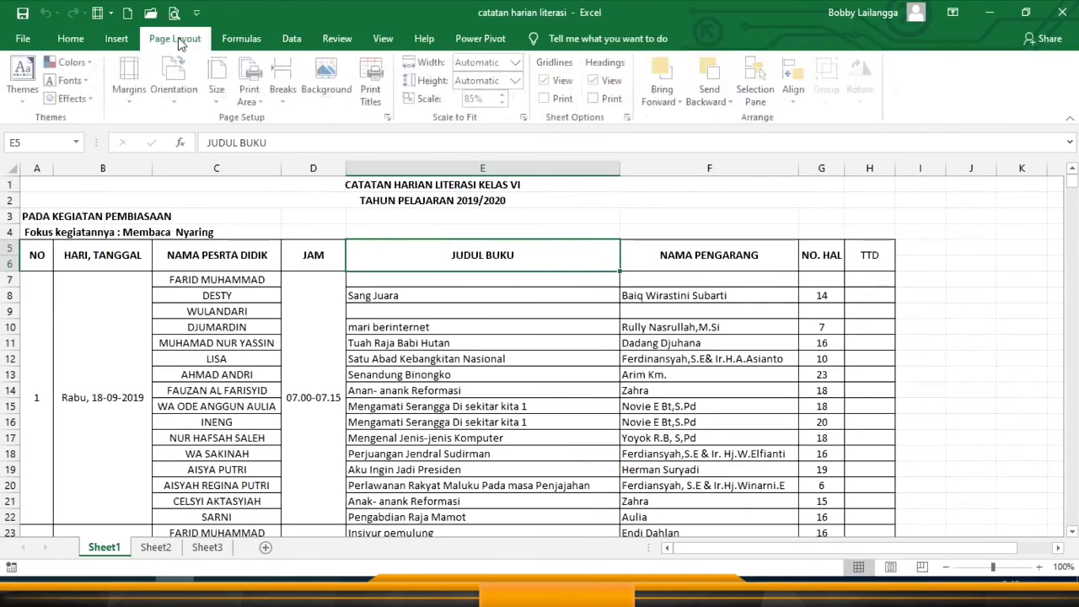
{"action": "left_click", "coordinate": [218, 88]}
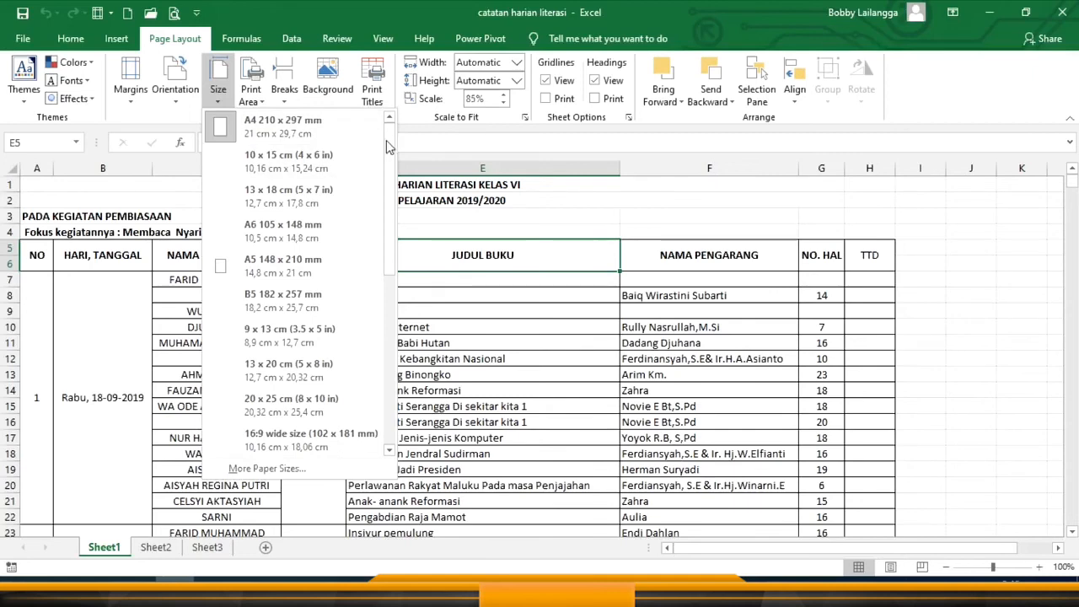
{"action": "left_click_drag", "start_coordinate": [390, 147], "coordinate": [336, 128]}
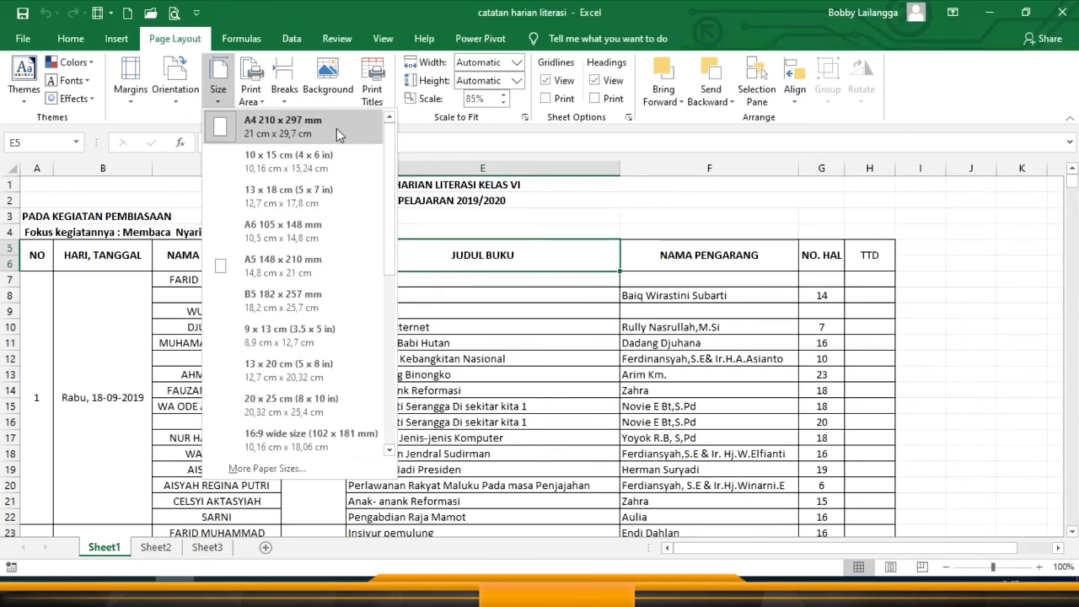
{"action": "left_click", "coordinate": [288, 132]}
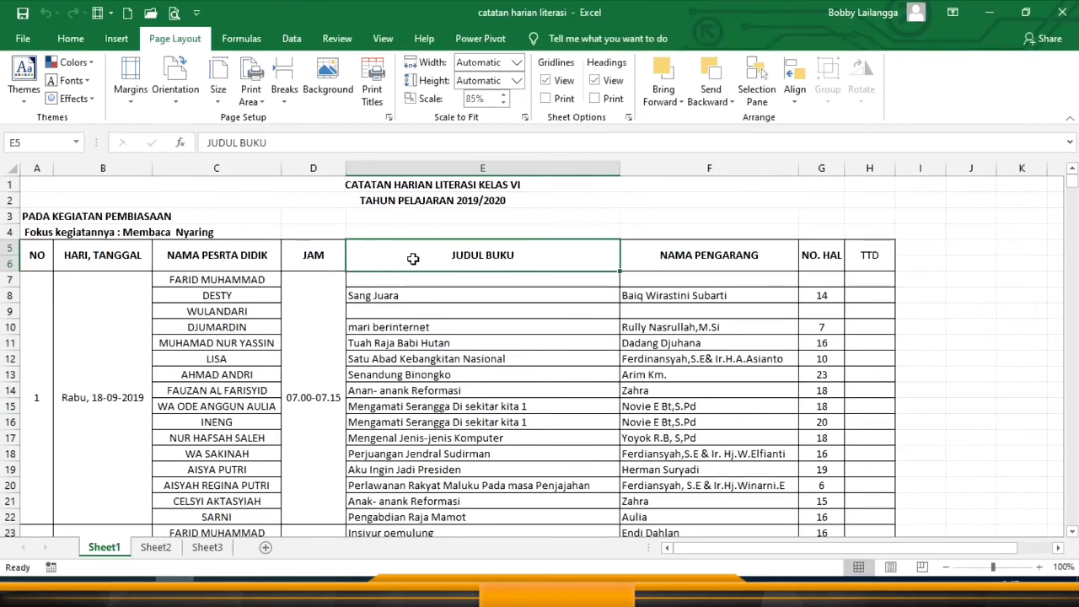
Save a user-defined printer paper size named f4, 215 mm wide and 330 mm high
{"action": "left_click", "coordinate": [218, 78]}
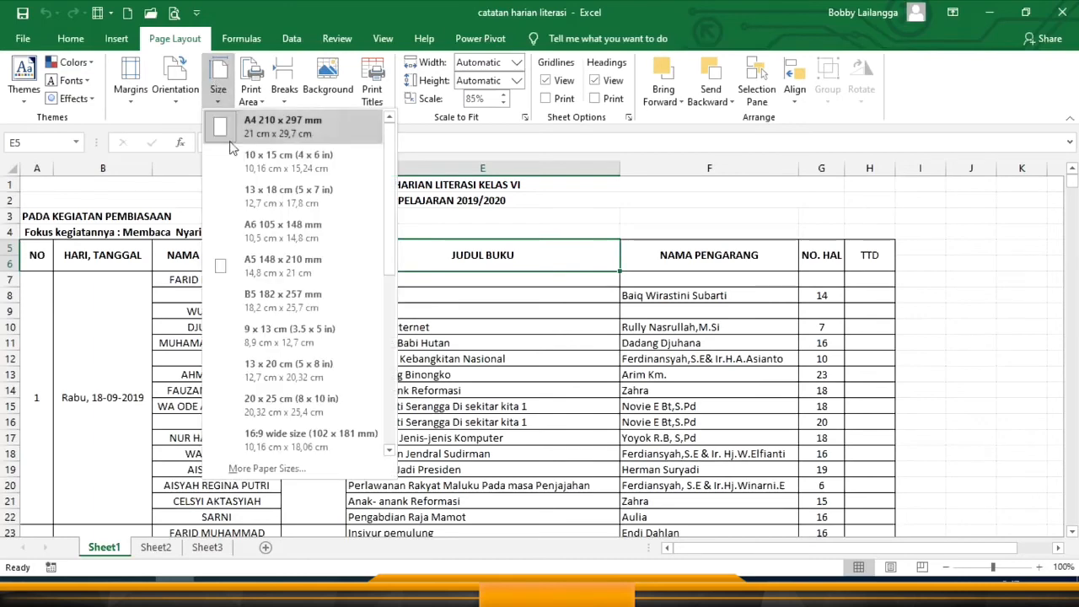
{"action": "left_click", "coordinate": [268, 469]}
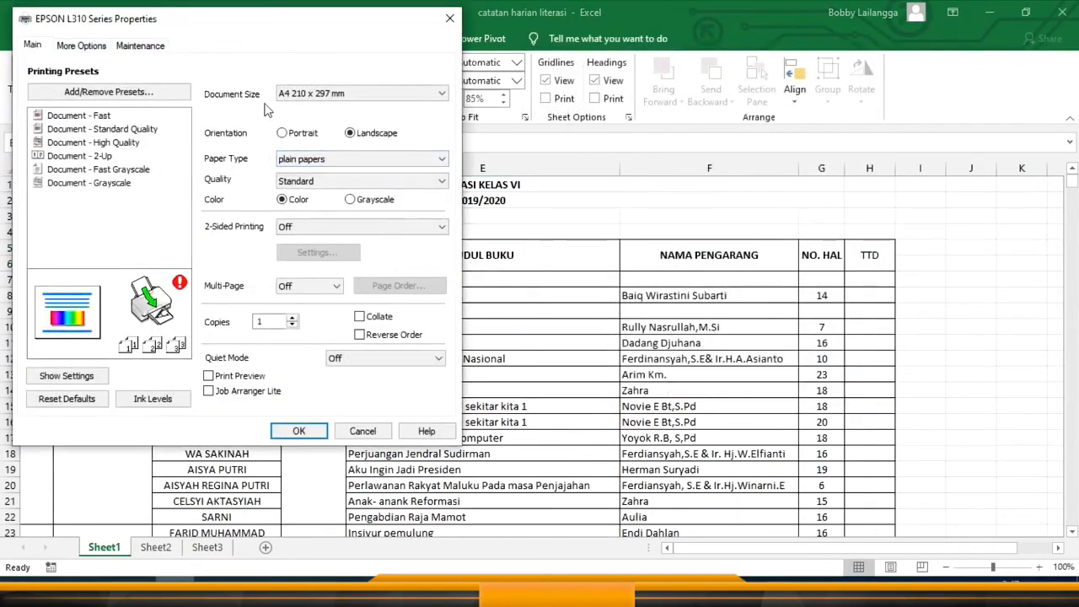
{"action": "left_click", "coordinate": [323, 95]}
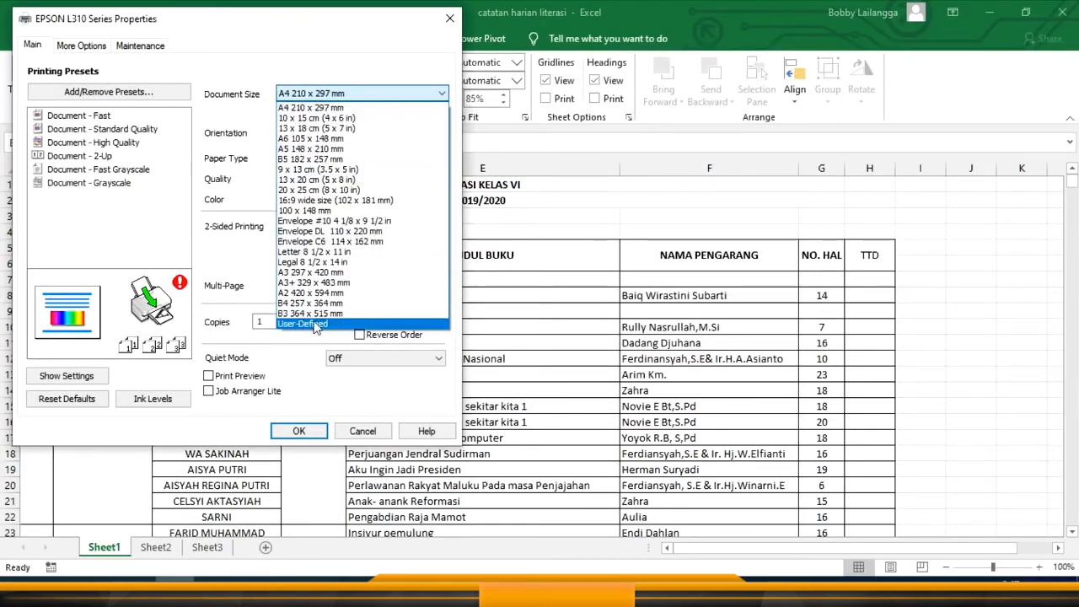
{"action": "left_click", "coordinate": [329, 327]}
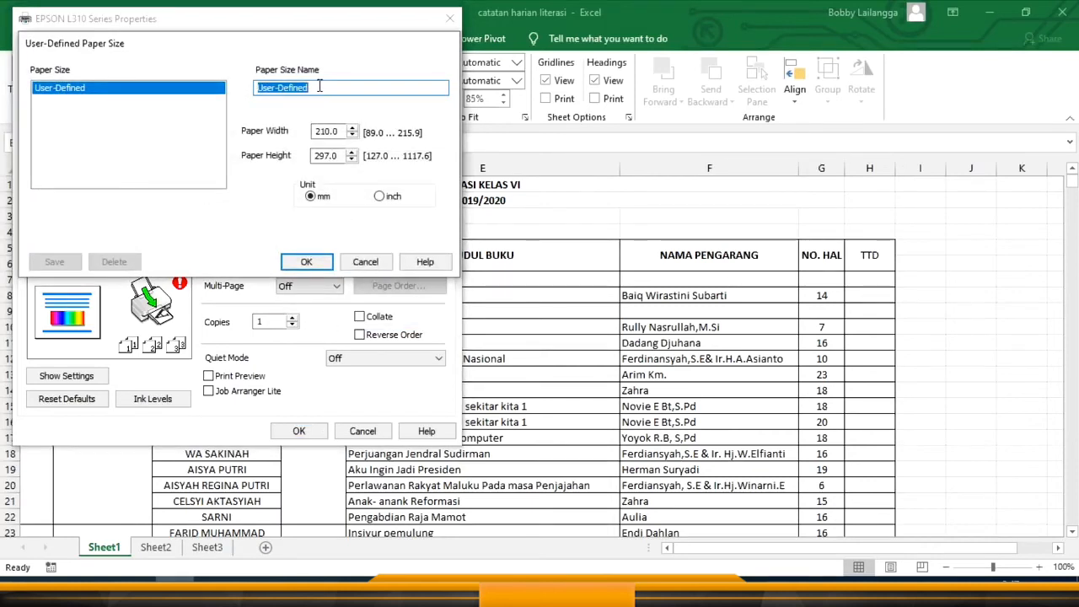
{"action": "type", "text": "f4"}
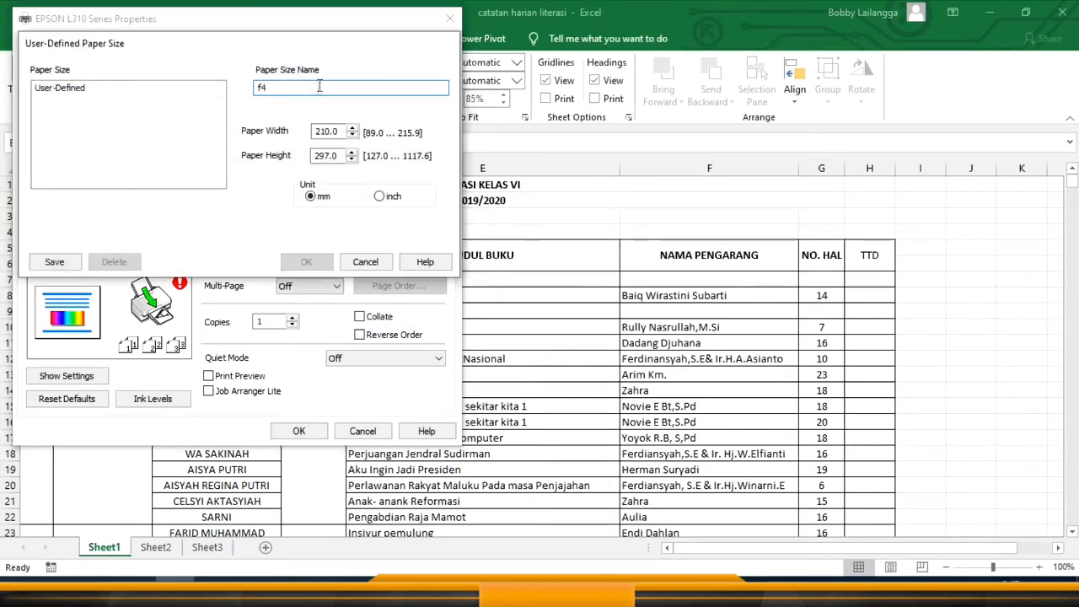
{"action": "left_click", "coordinate": [327, 132]}
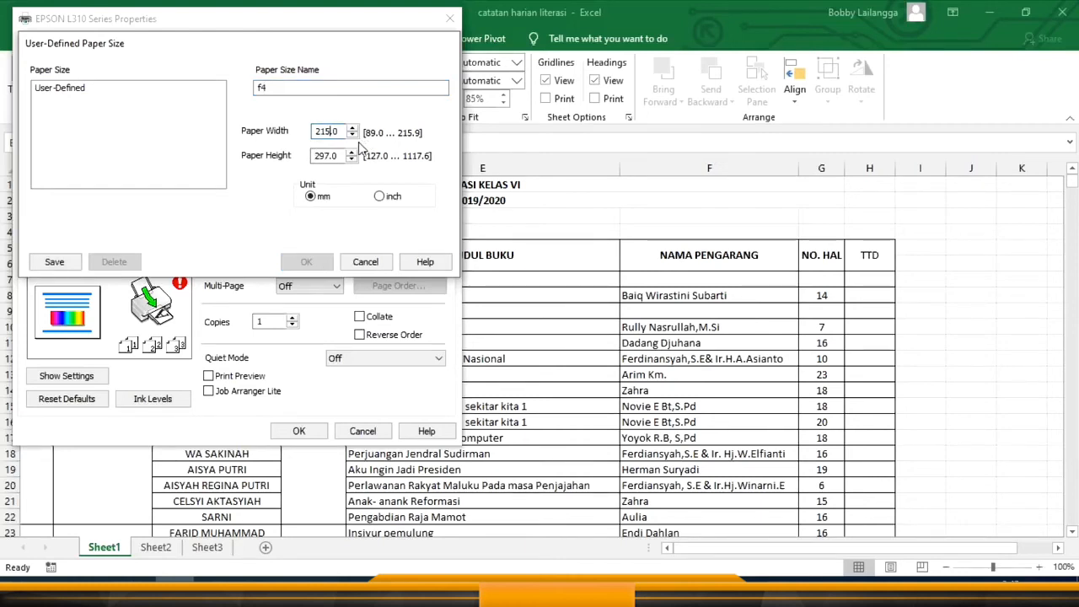
{"action": "left_click_drag", "start_coordinate": [336, 155], "coordinate": [316, 155]}
{"action": "left_click", "coordinate": [54, 261]}
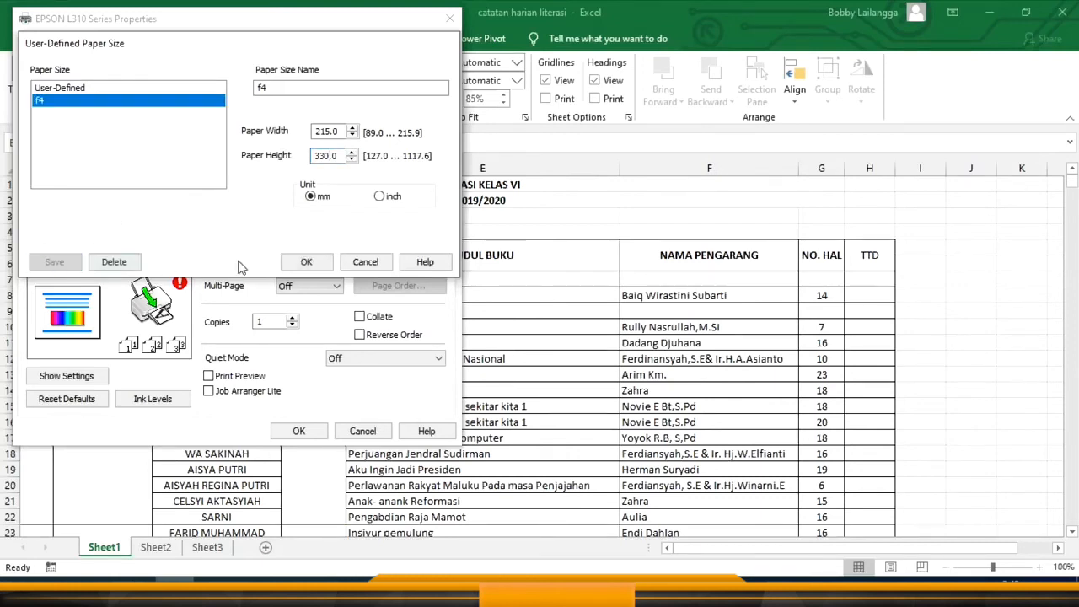
Apply the custom f4 paper size to the sheet's page setup
{"action": "left_click", "coordinate": [303, 263]}
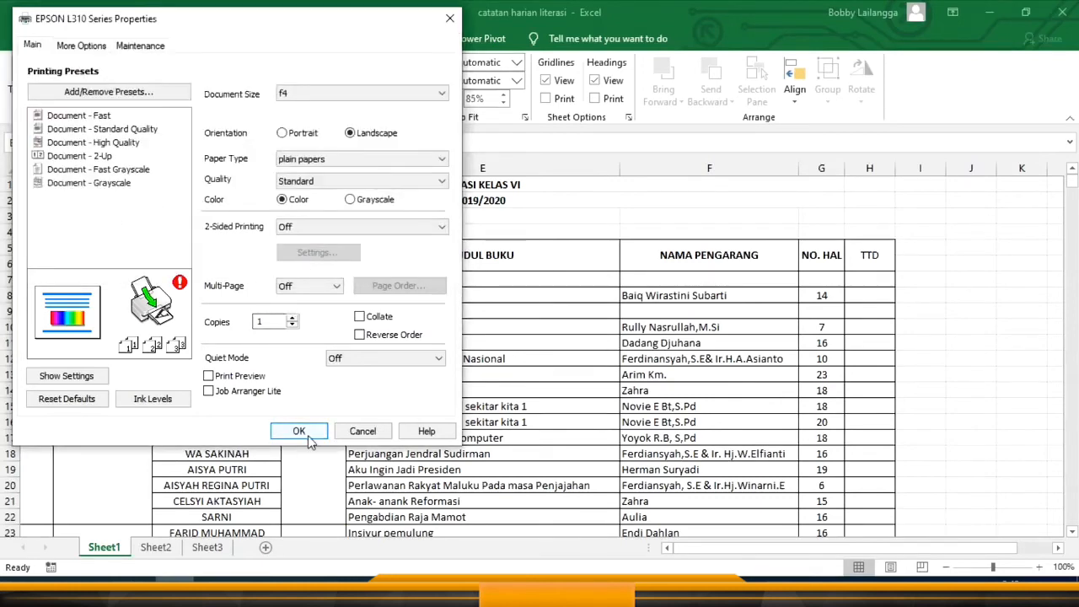
{"action": "left_click", "coordinate": [300, 432]}
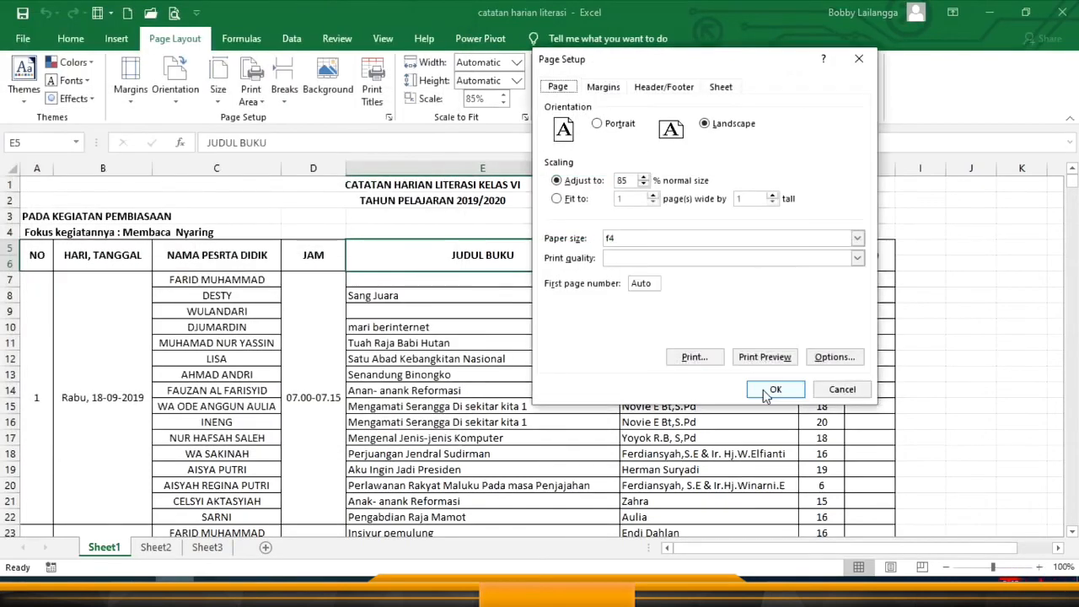
{"action": "left_click", "coordinate": [774, 391]}
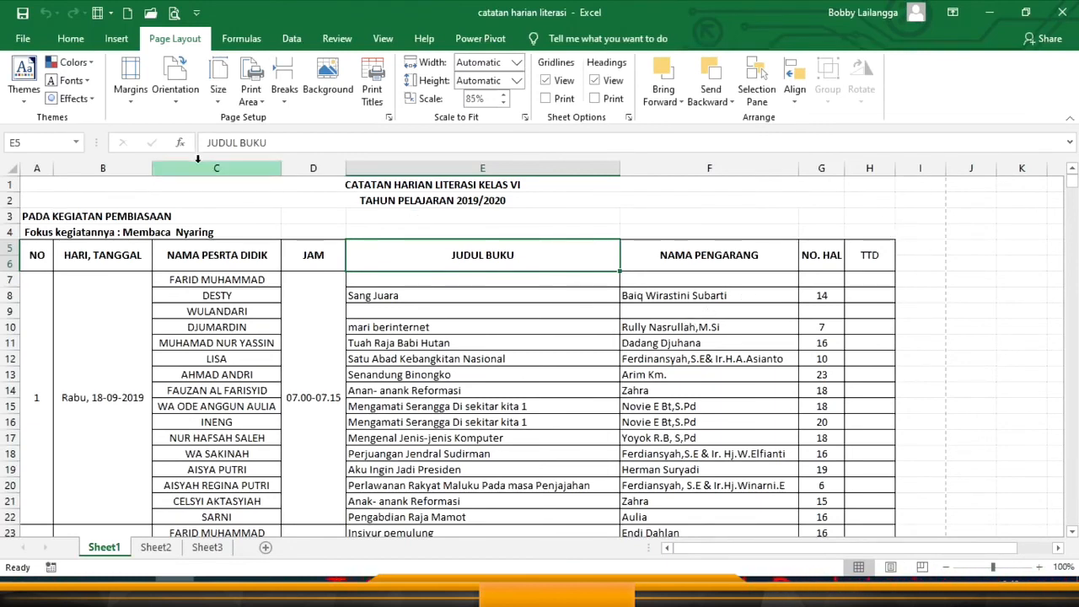
Check the sheet's page division in Page Layout view and return it to Normal view
{"action": "left_click", "coordinate": [381, 39]}
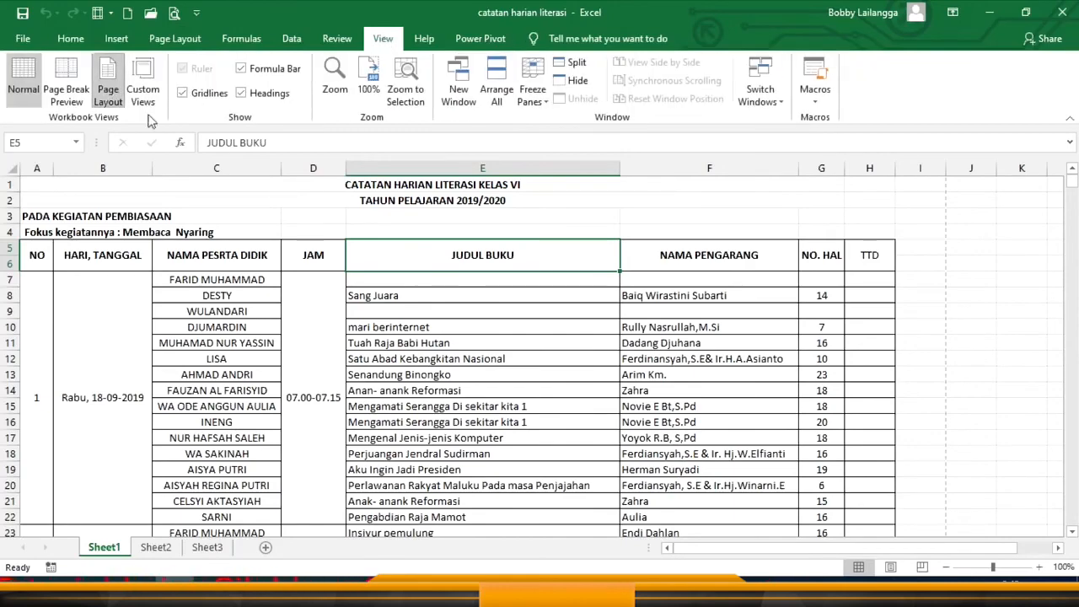
{"action": "left_click", "coordinate": [108, 85]}
{"action": "scroll", "coordinate": [576, 302], "scroll_direction": "down", "scroll_amount": 5}
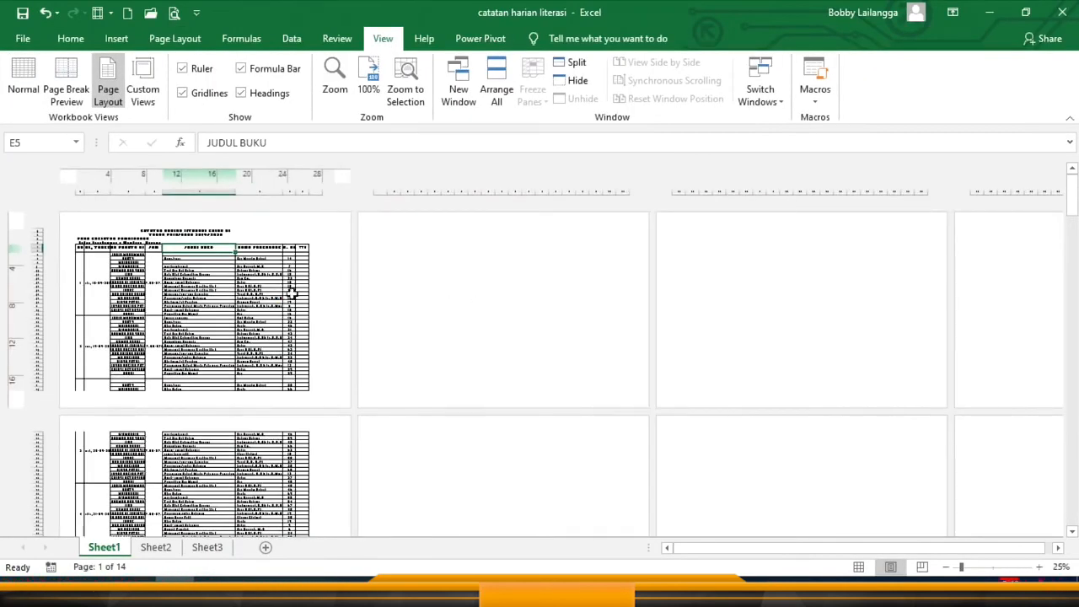
{"action": "scroll", "coordinate": [288, 291], "scroll_direction": "up", "scroll_amount": 2}
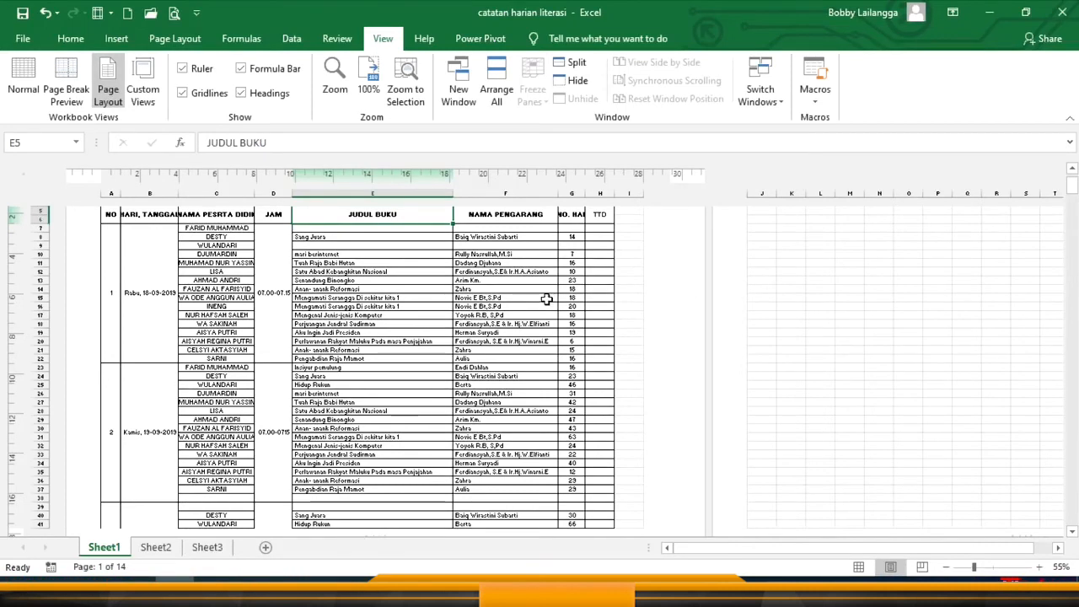
{"action": "left_click", "coordinate": [24, 89]}
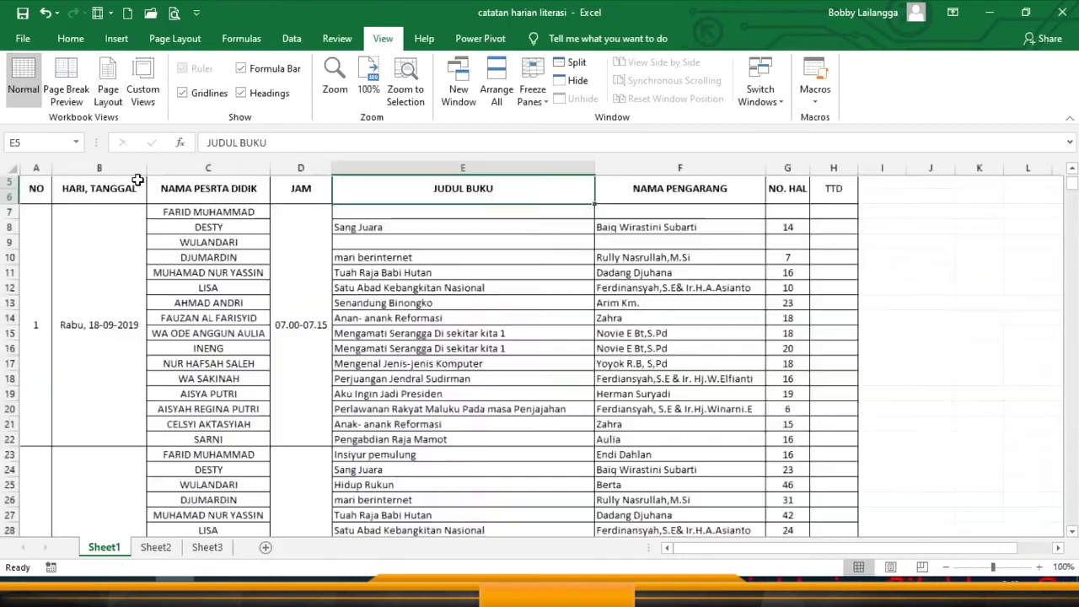
Widen the JAM column D and the TTD column H of the literacy table
{"action": "left_click", "coordinate": [710, 219]}
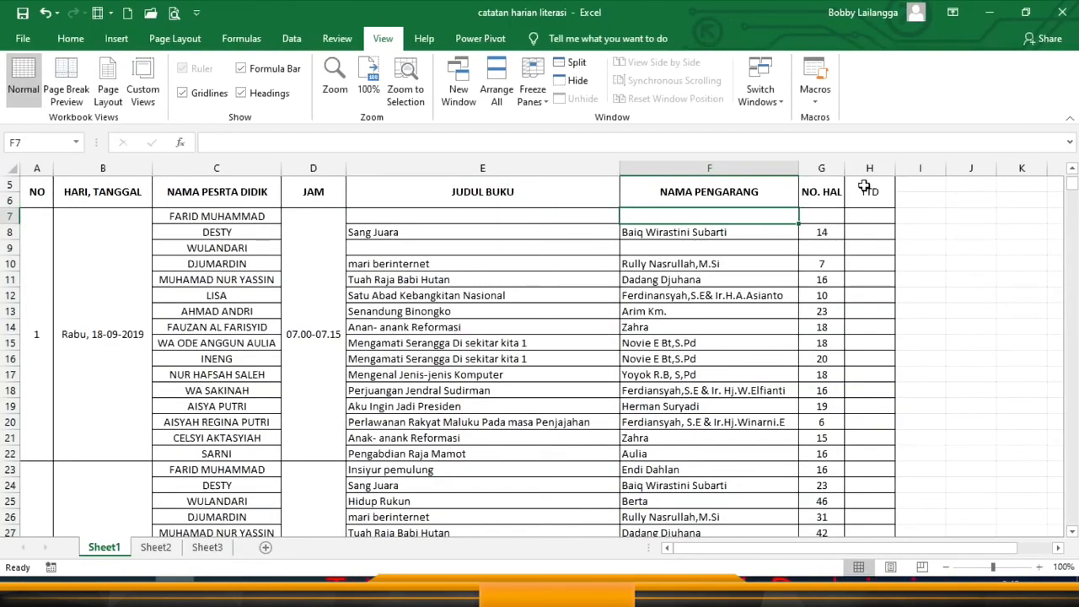
{"action": "left_click", "coordinate": [887, 162]}
{"action": "left_click_drag", "start_coordinate": [886, 162], "coordinate": [928, 167]}
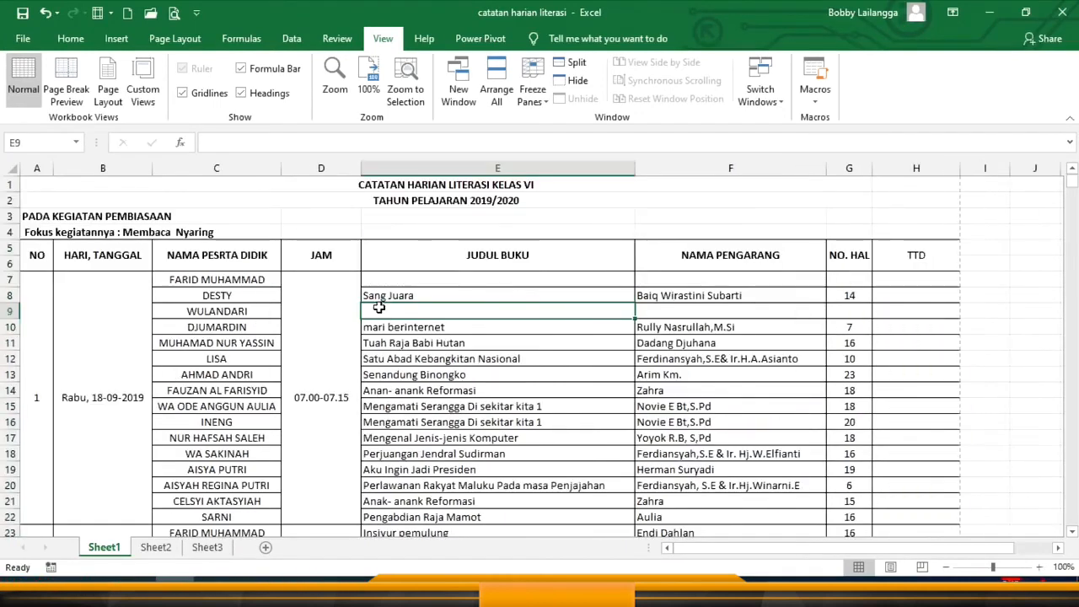
Bring up the print preview of the sheet and choose the EPSON L310 Series printer
{"action": "left_click", "coordinate": [26, 39]}
{"action": "left_click", "coordinate": [25, 311]}
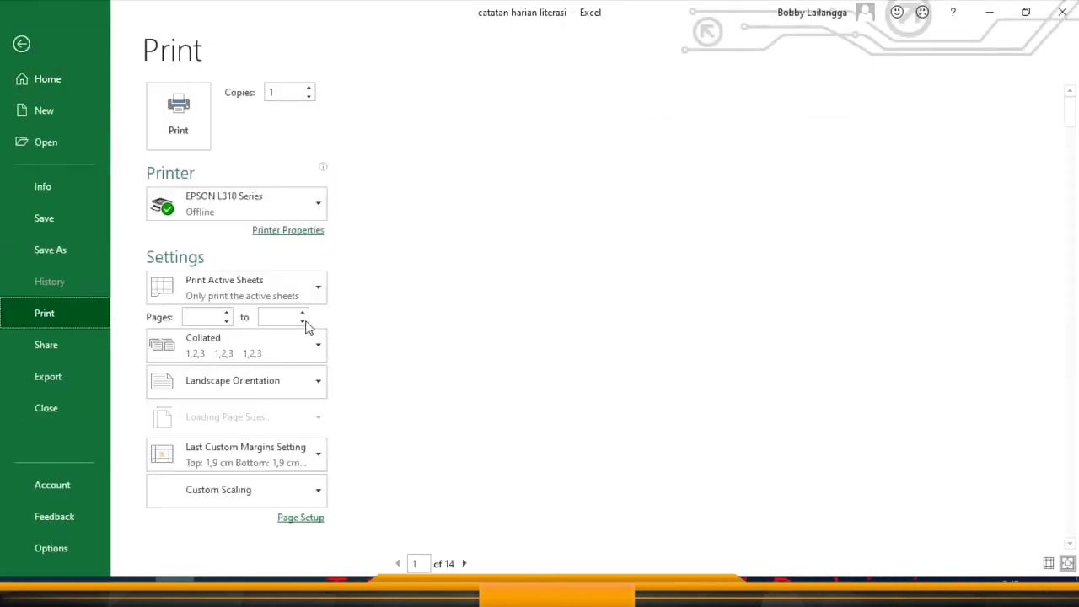
{"action": "left_click", "coordinate": [238, 209]}
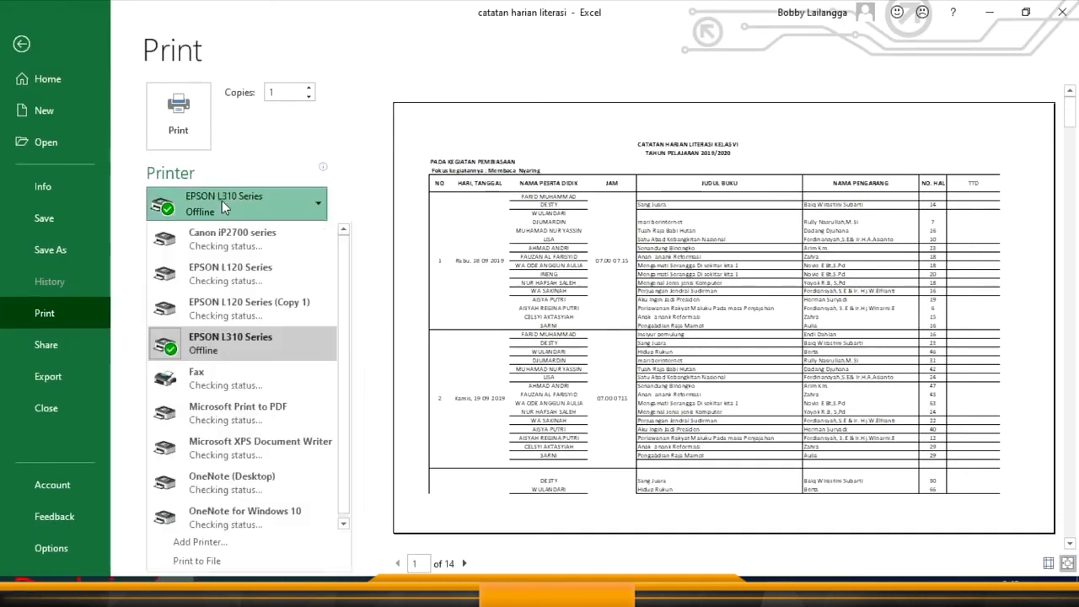
{"action": "left_click", "coordinate": [230, 348]}
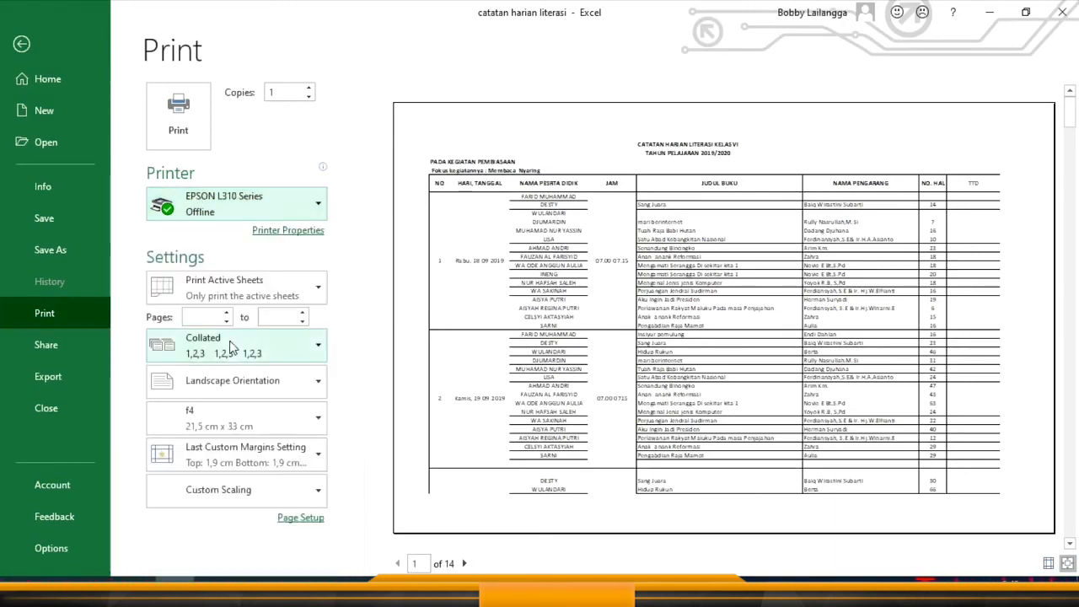
Turn on Reverse Order in the EPSON L310 Series printer properties and return to the sheet
{"action": "left_click", "coordinate": [293, 235]}
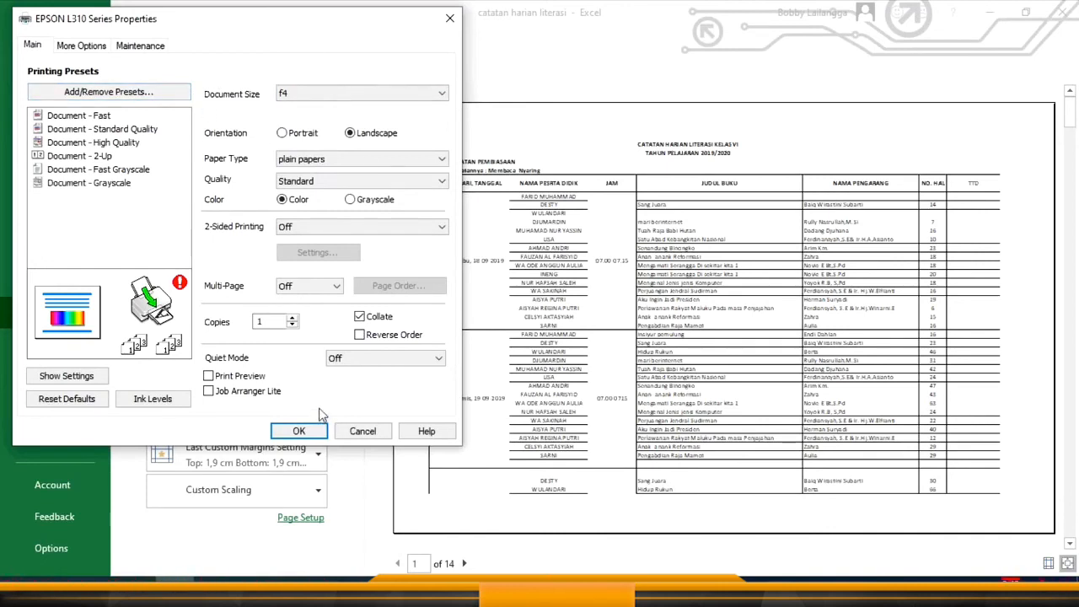
{"action": "left_click", "coordinate": [360, 335]}
{"action": "left_click", "coordinate": [294, 430]}
{"action": "key", "text": "Escape"}
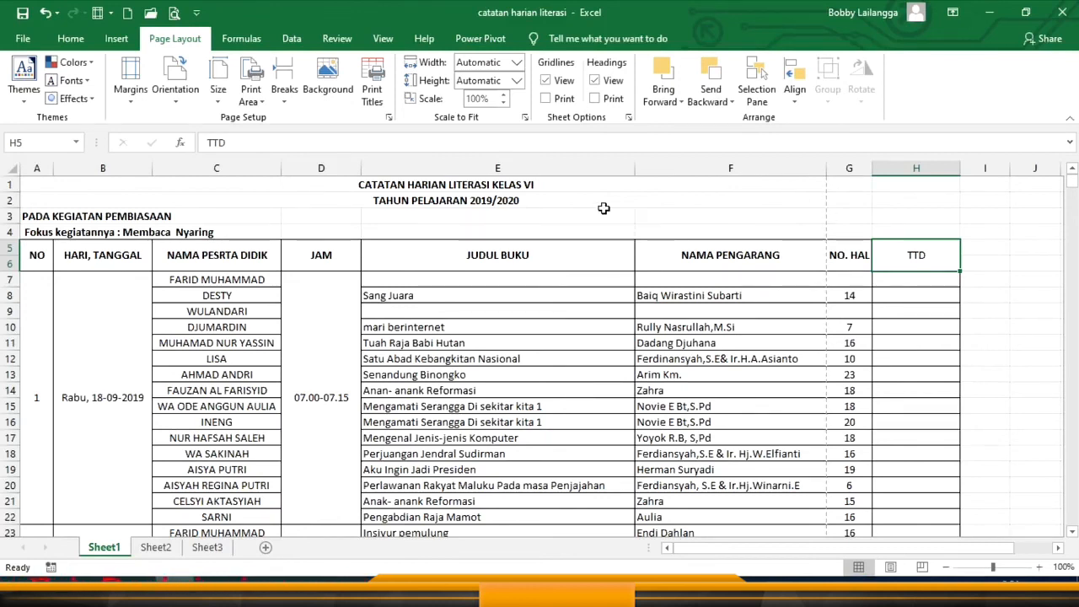
Reduce the sheet's print scale to 85% so the TTD column fits within the page width
{"action": "left_click", "coordinate": [503, 104]}
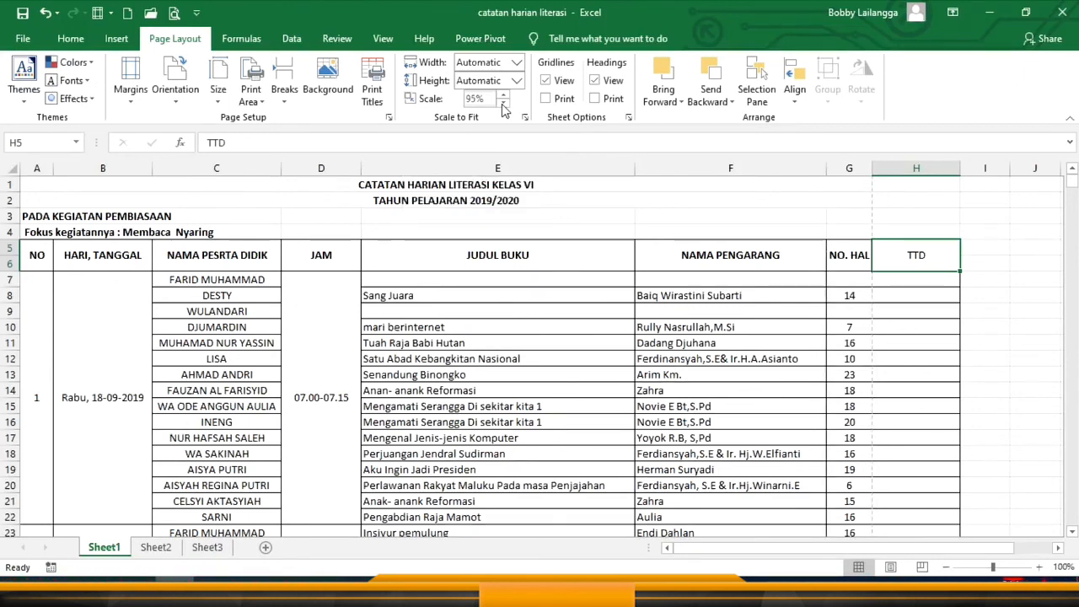
{"action": "left_click", "coordinate": [503, 104]}
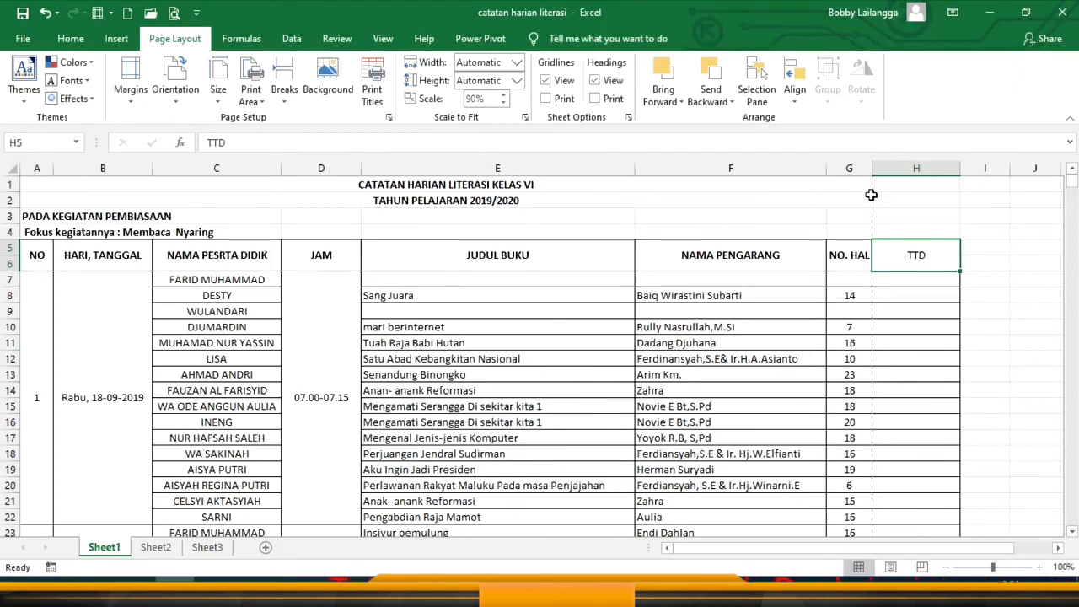
{"action": "left_click", "coordinate": [503, 103]}
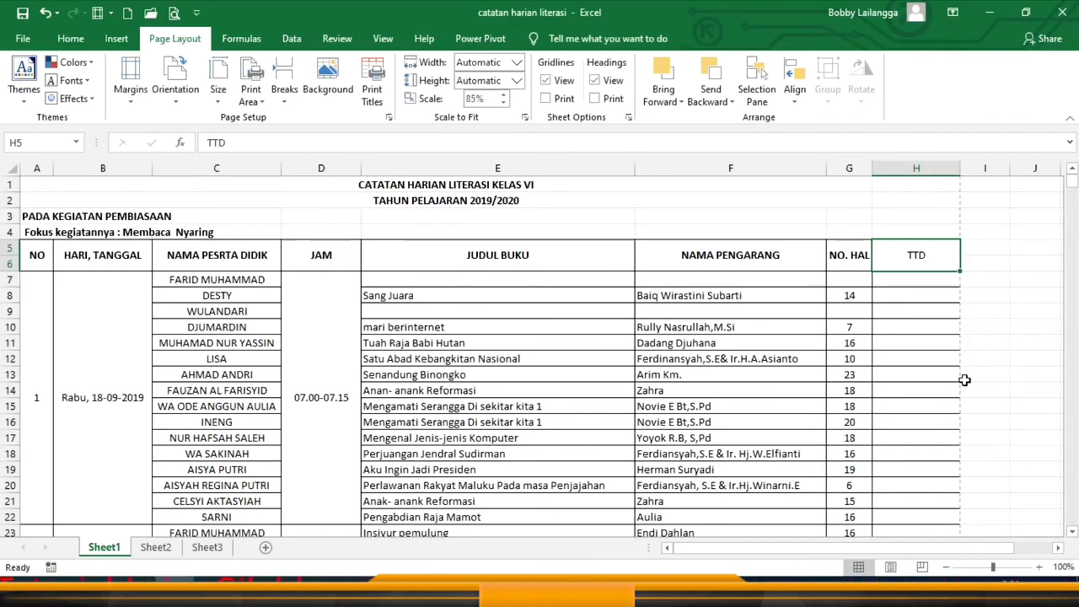
{"action": "left_click_drag", "start_coordinate": [337, 193], "coordinate": [372, 390]}
{"action": "left_click_drag", "start_coordinate": [843, 374], "coordinate": [886, 394]}
{"action": "left_click", "coordinate": [889, 263]}
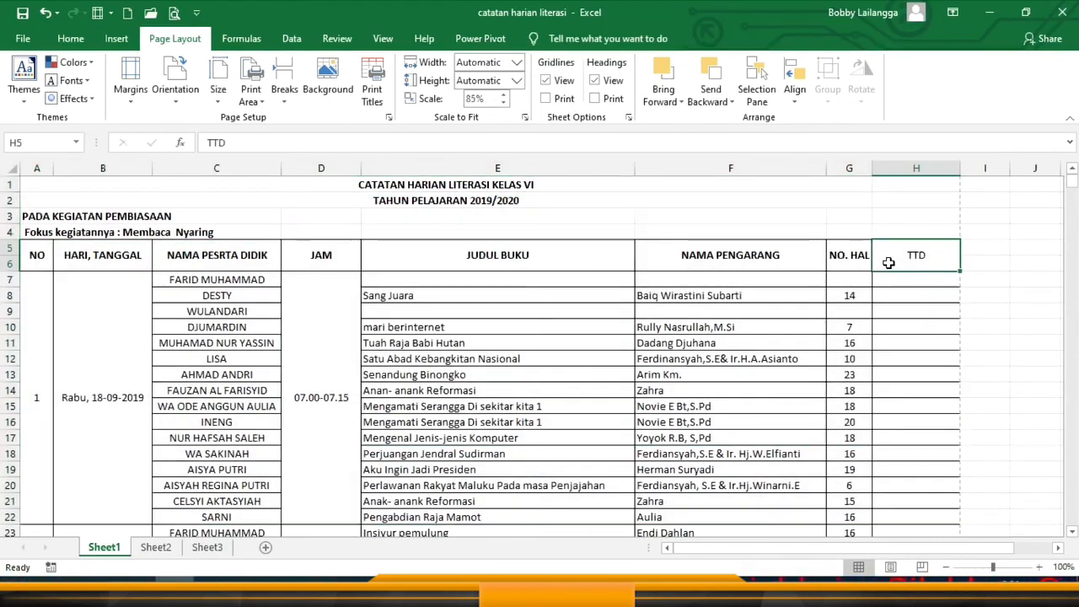
Set the range A1:H38, from the title through the second day's entries, as the print area
{"action": "key", "text": "ctrl+Home"}
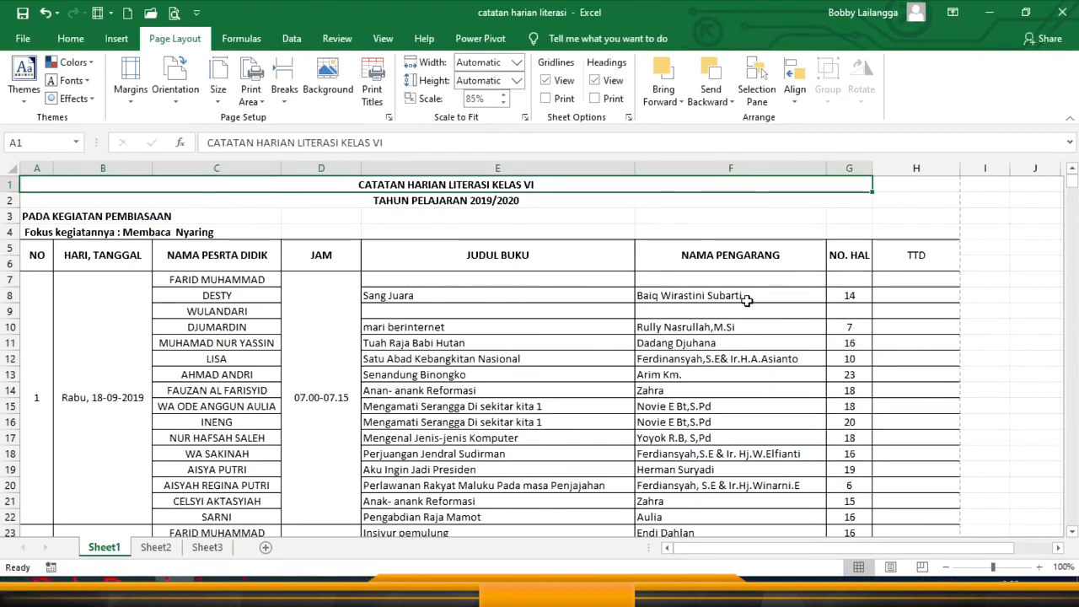
{"action": "left_click_drag", "start_coordinate": [551, 182], "coordinate": [914, 392]}
{"action": "scroll", "coordinate": [813, 378], "scroll_direction": "down", "scroll_amount": 3}
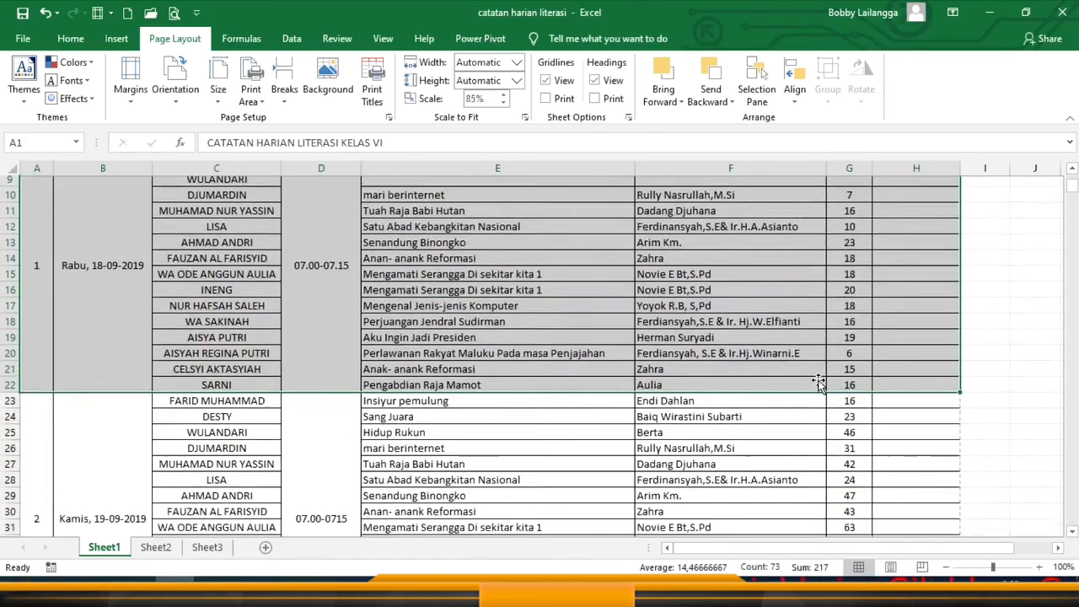
{"action": "scroll", "coordinate": [282, 421], "scroll_direction": "down", "scroll_amount": 3}
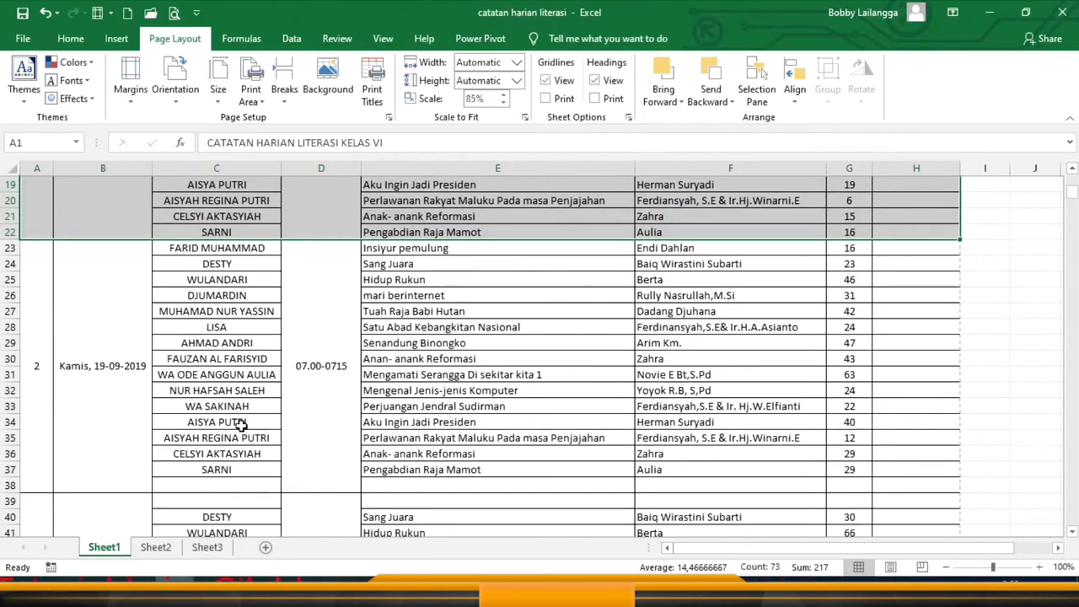
{"action": "left_click", "coordinate": [240, 426], "text": "shift"}
{"action": "scroll", "coordinate": [544, 359], "scroll_direction": "up", "scroll_amount": 6}
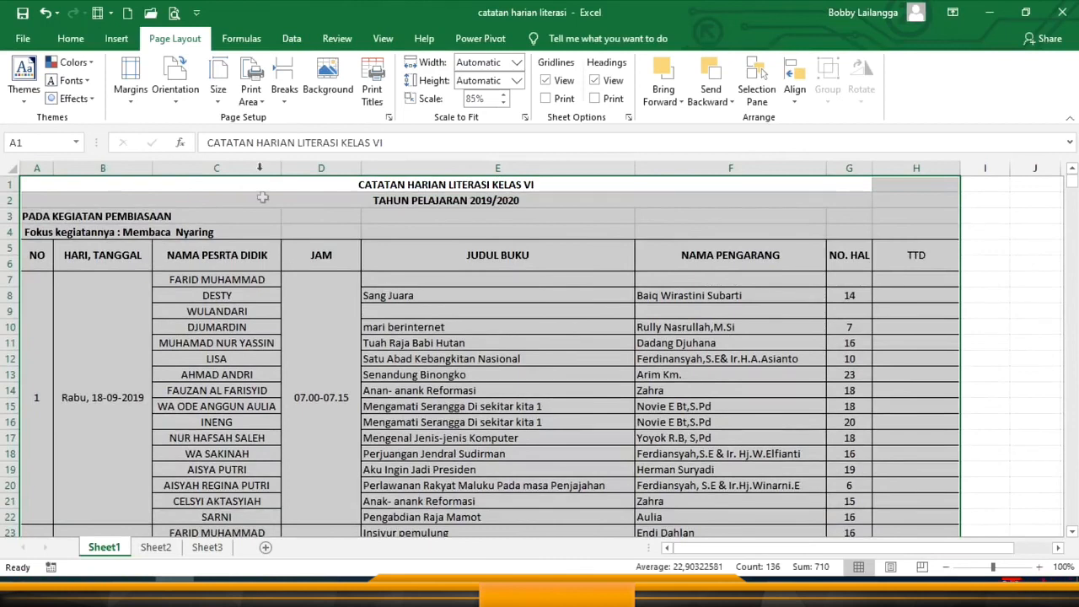
{"action": "left_click", "coordinate": [250, 94]}
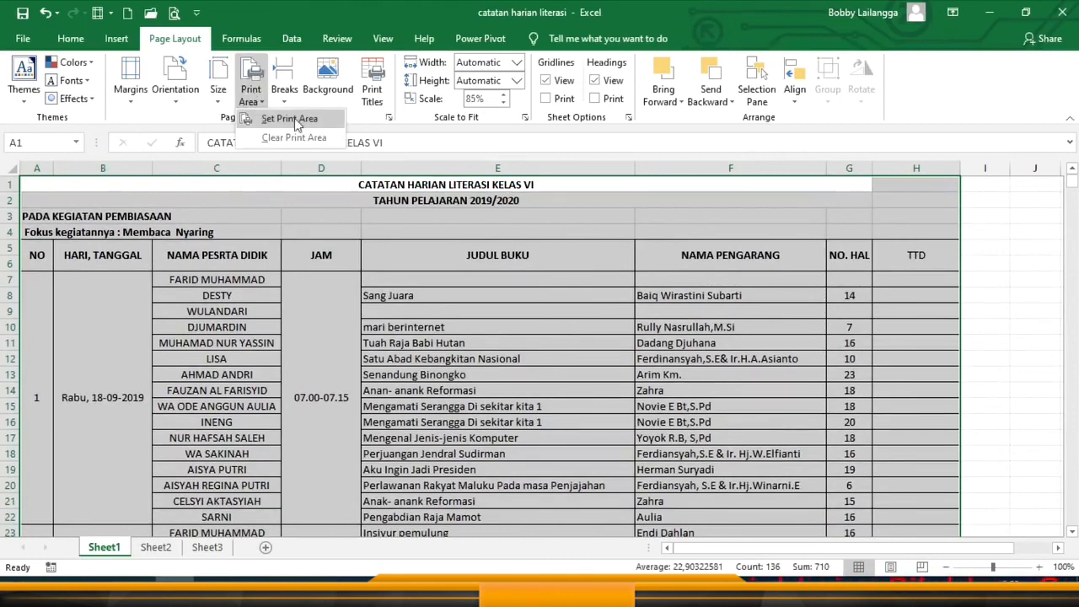
{"action": "left_click", "coordinate": [325, 122]}
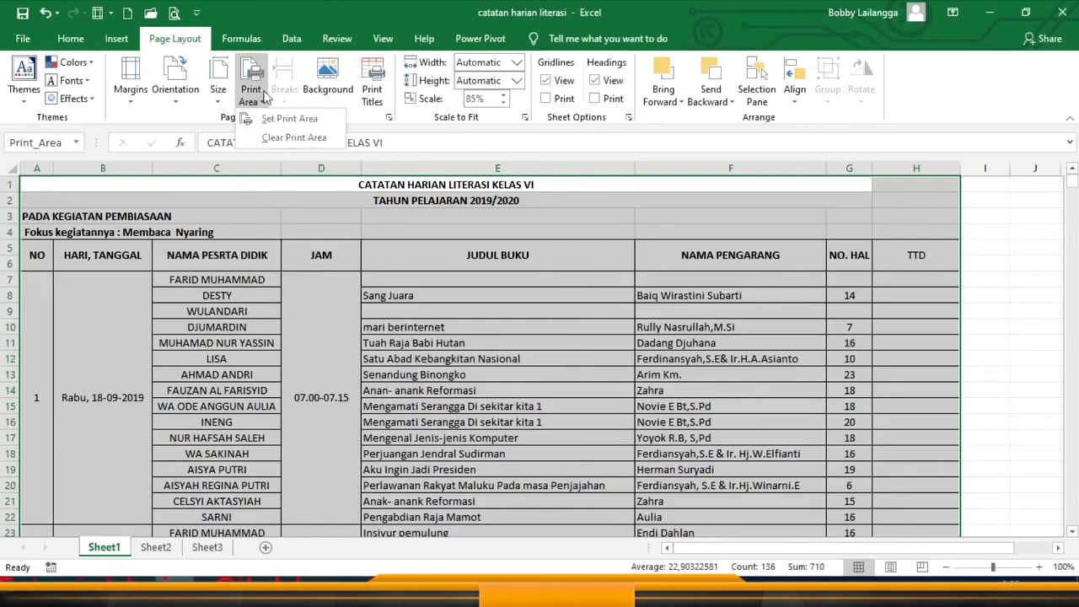
Inspect the rows outside the print area, check the print preview and return to the sheet
{"action": "scroll", "coordinate": [751, 362], "scroll_direction": "down", "scroll_amount": 11}
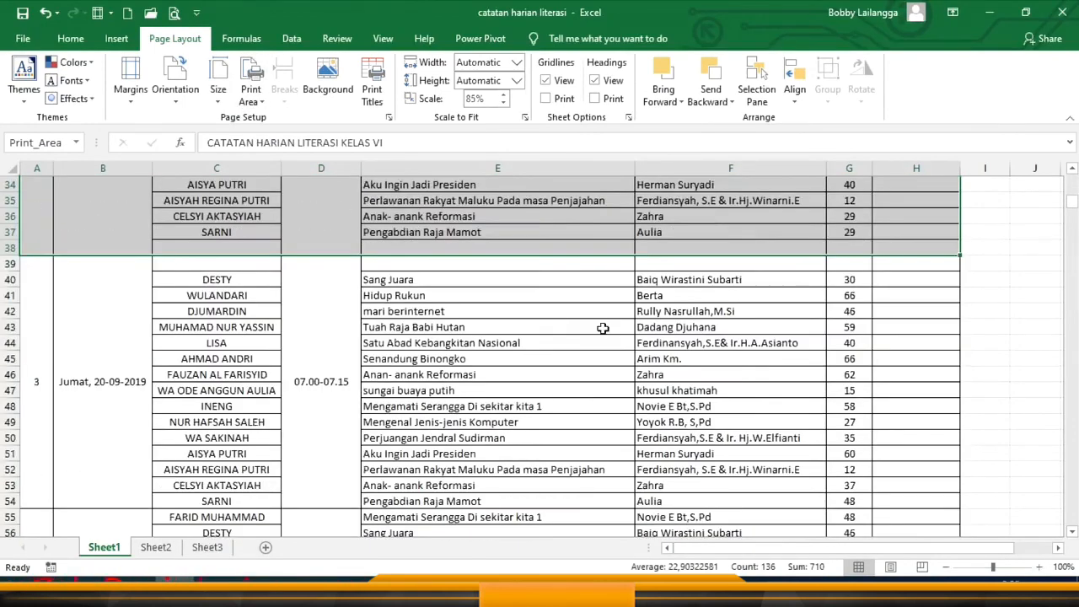
{"action": "scroll", "coordinate": [602, 357], "scroll_direction": "down", "scroll_amount": 3}
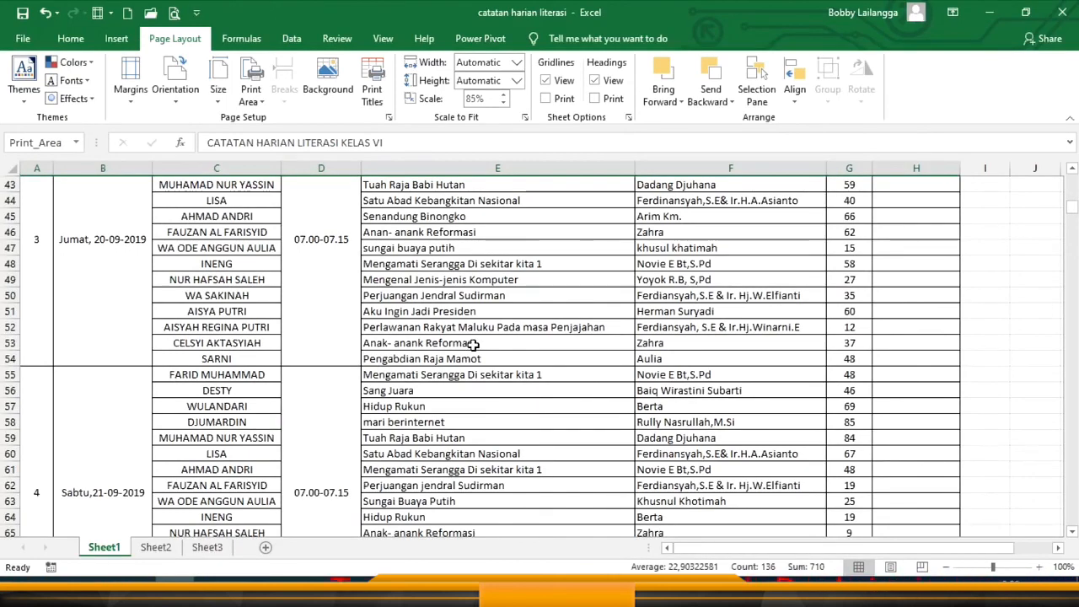
{"action": "key", "text": "ctrl+p"}
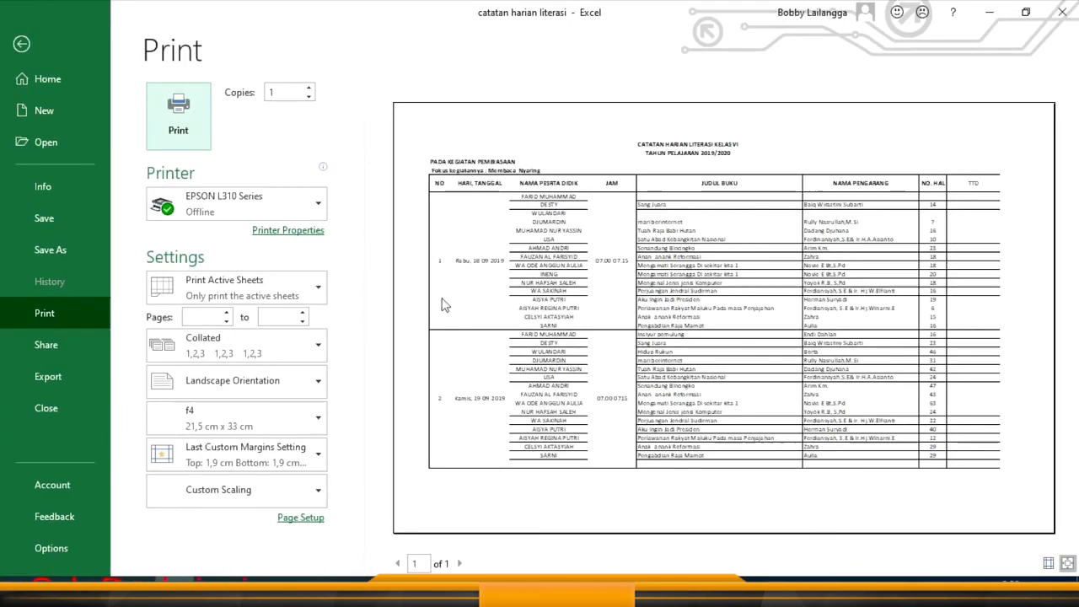
{"action": "left_click", "coordinate": [22, 44]}
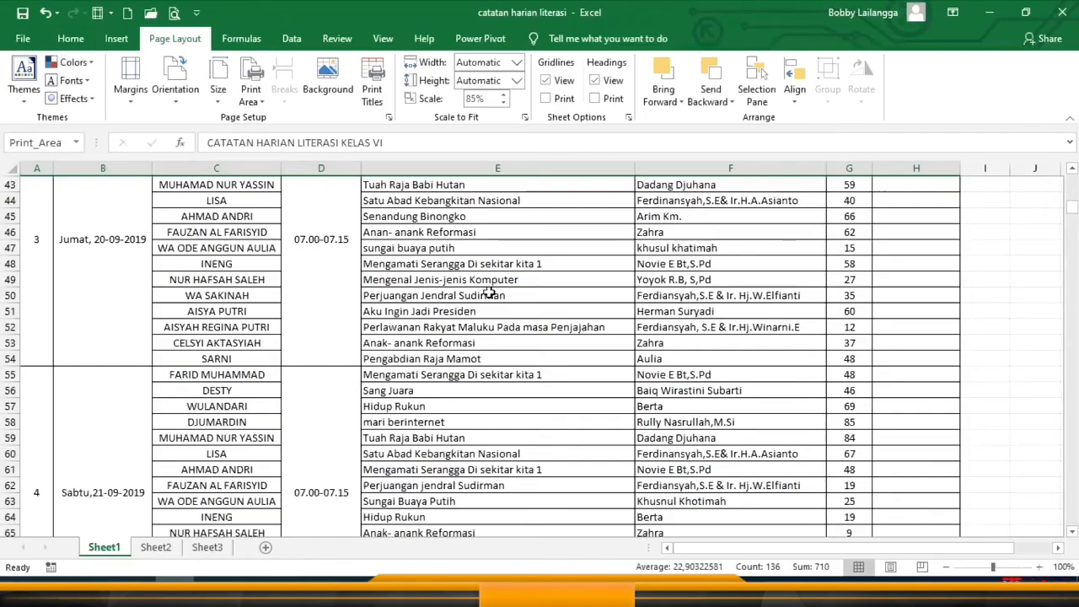
Clear the sheet's print area and check the page count in the print preview
{"action": "left_click", "coordinate": [253, 100]}
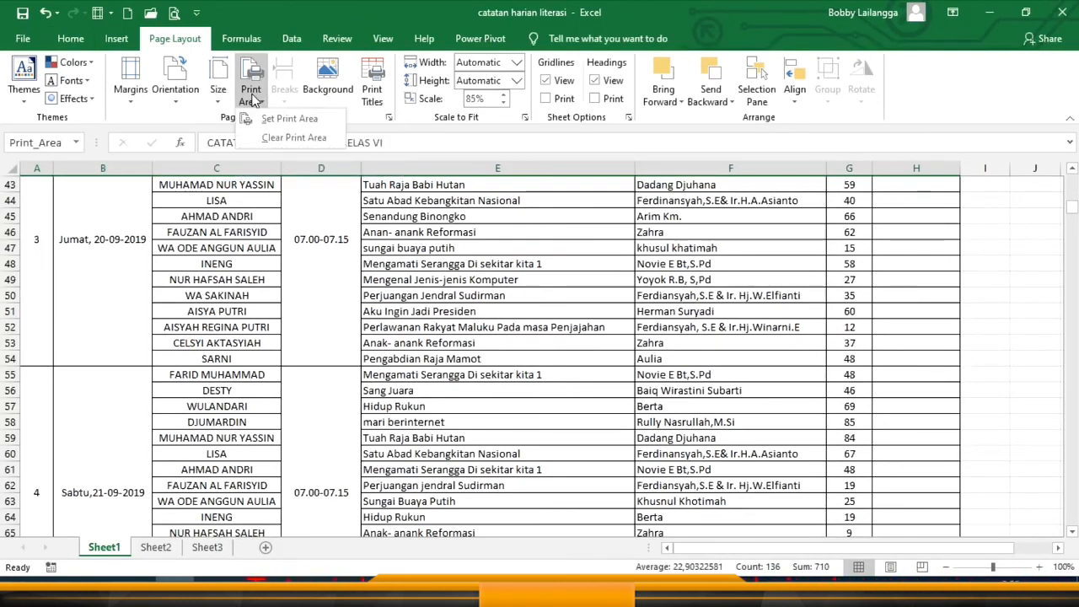
{"action": "left_click", "coordinate": [295, 138]}
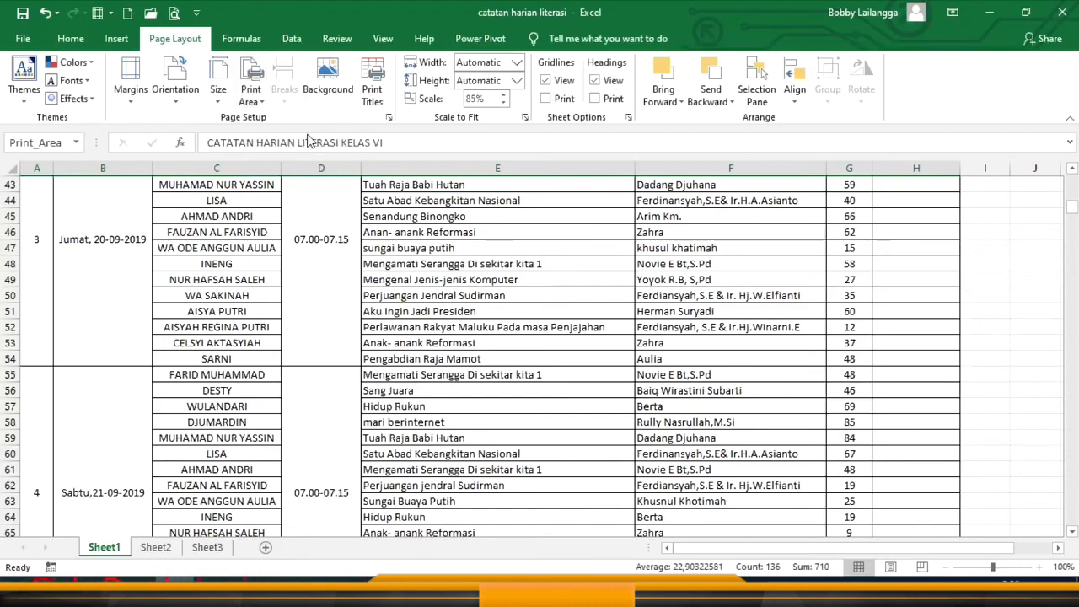
{"action": "key", "text": "ctrl+p"}
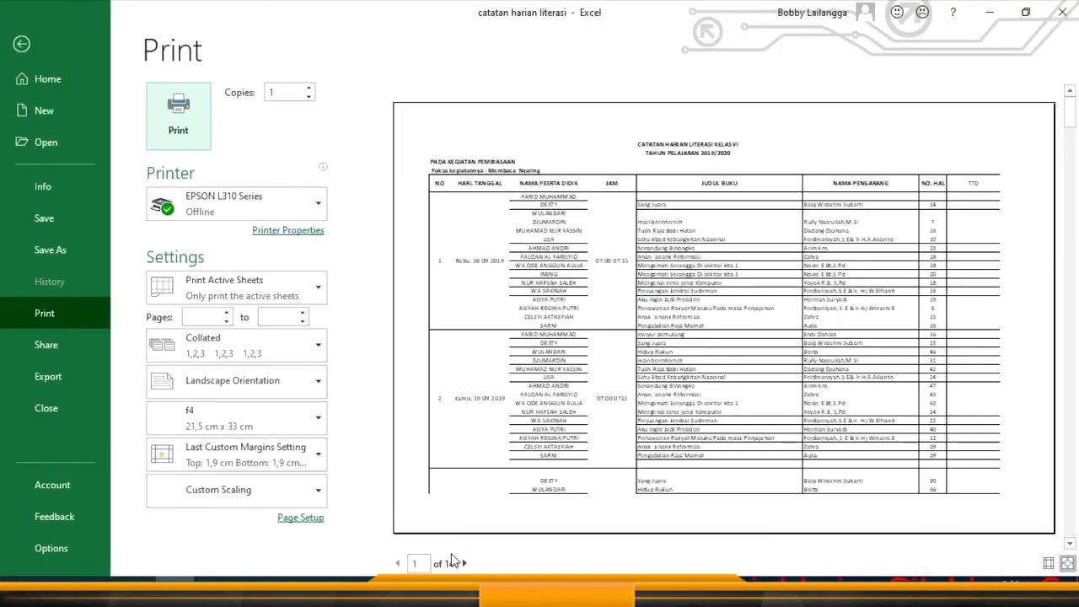
{"action": "left_click", "coordinate": [53, 51]}
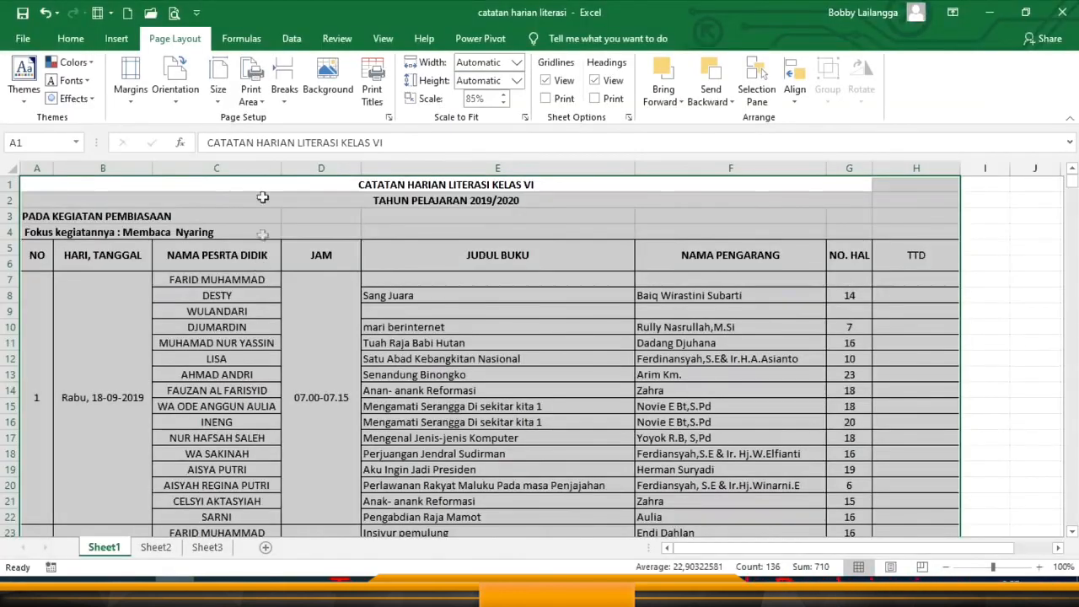
Set the selected range A1:H38 as the print area again and check it in the print preview
{"action": "left_click", "coordinate": [255, 97]}
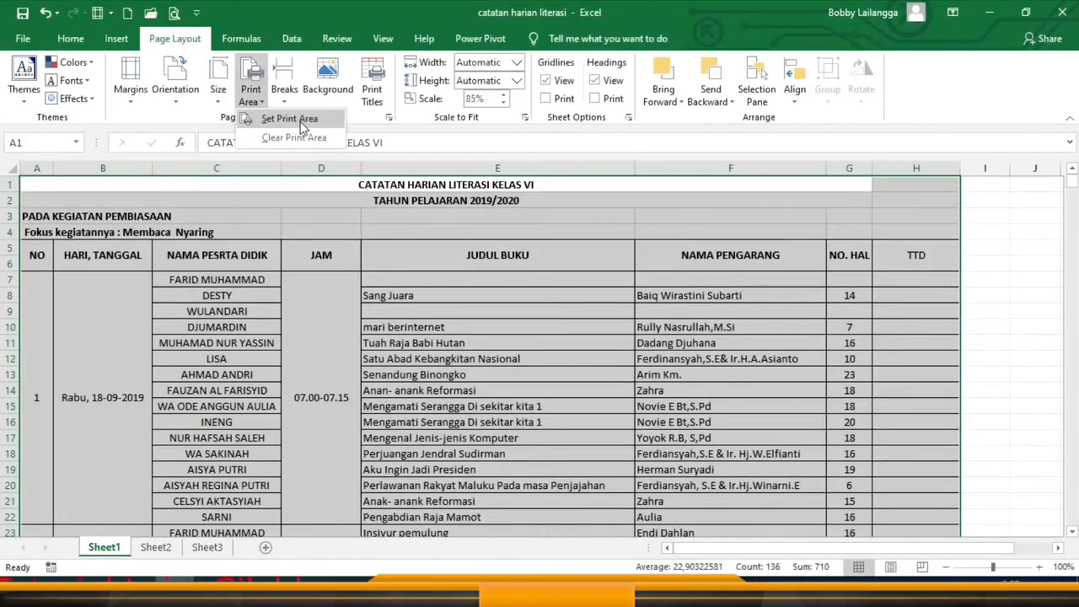
{"action": "left_click", "coordinate": [289, 119]}
{"action": "scroll", "coordinate": [649, 268], "scroll_direction": "down", "scroll_amount": 1}
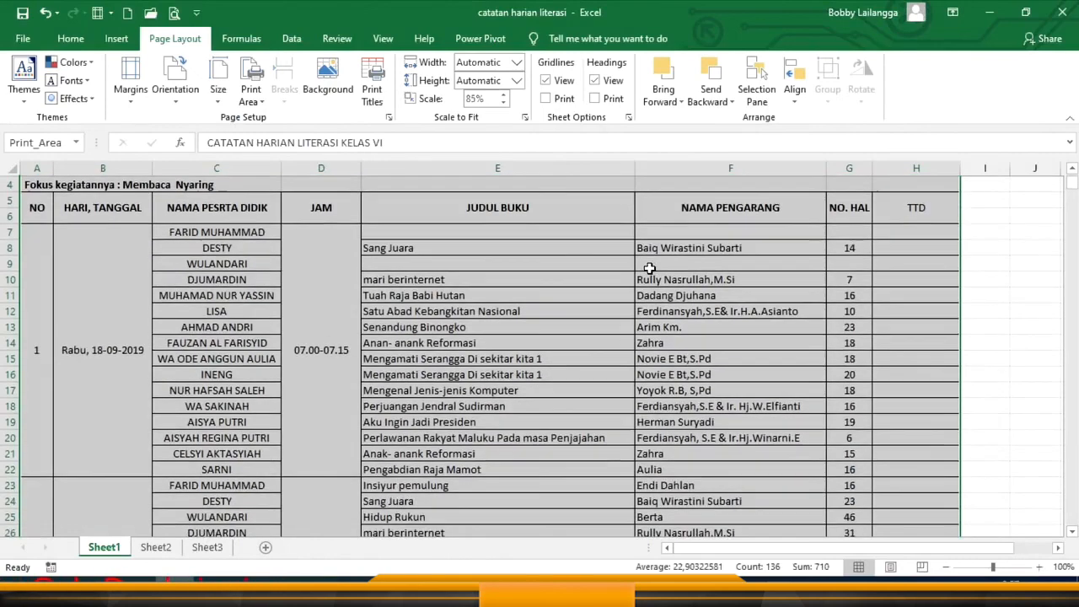
{"action": "key", "text": "ctrl+p"}
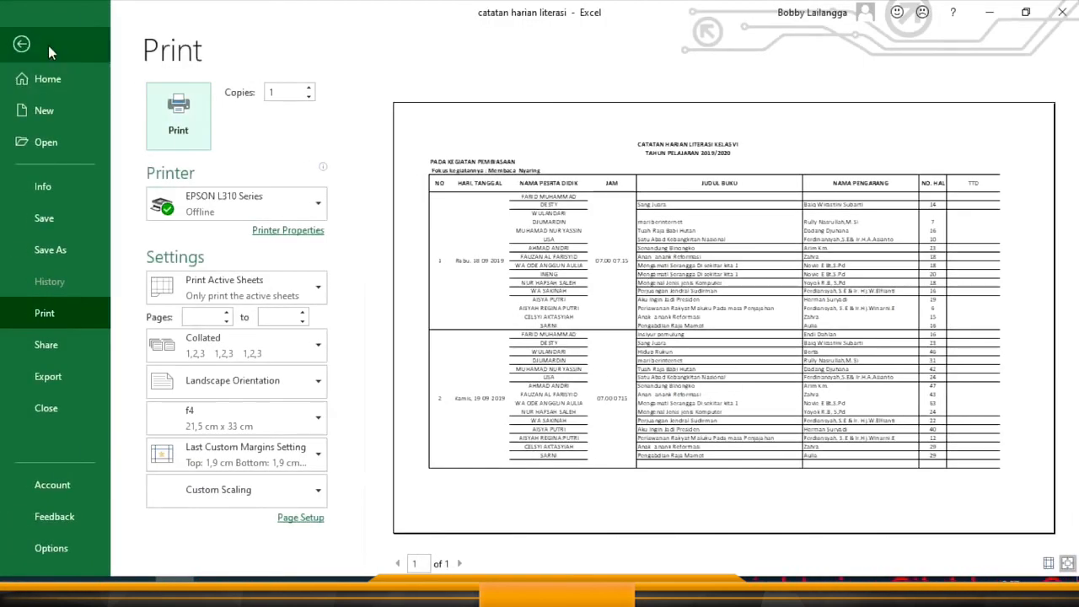
{"action": "left_click", "coordinate": [24, 44]}
{"action": "left_click", "coordinate": [524, 274]}
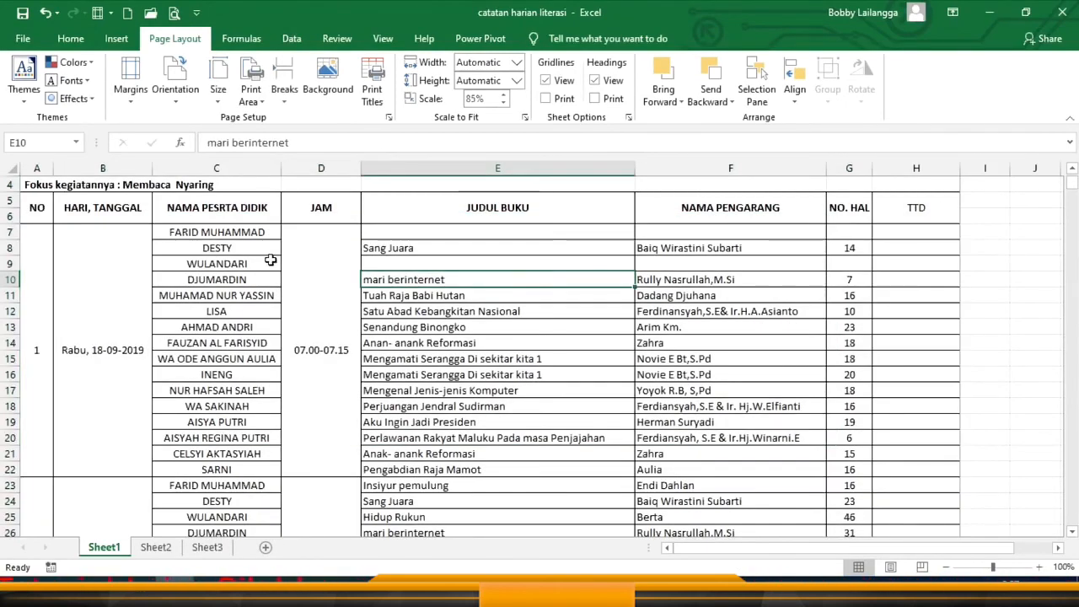
{"action": "left_click", "coordinate": [292, 38]}
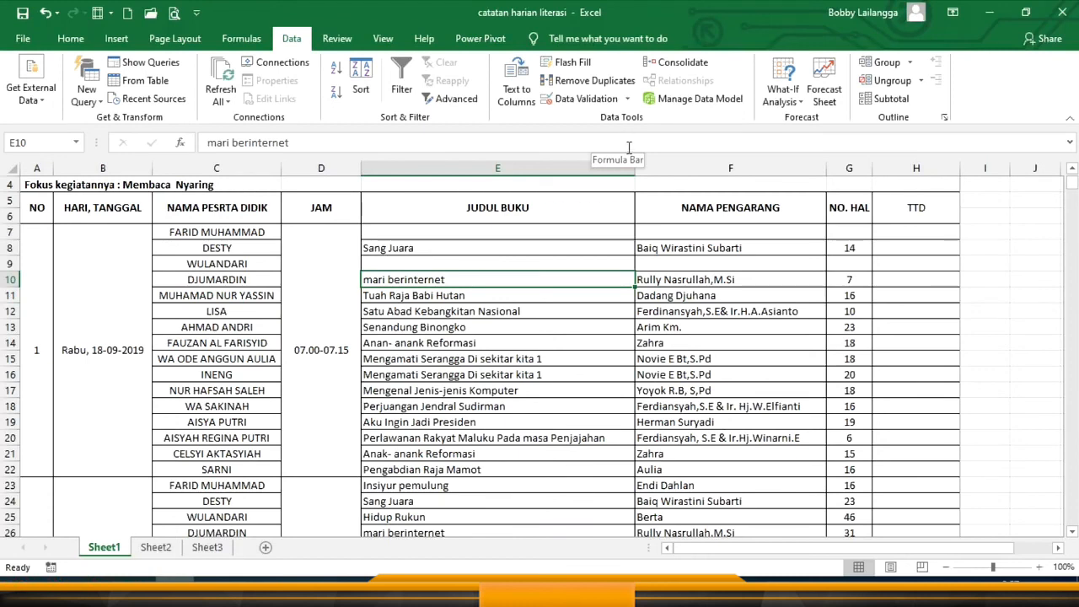
{"action": "left_click", "coordinate": [173, 38]}
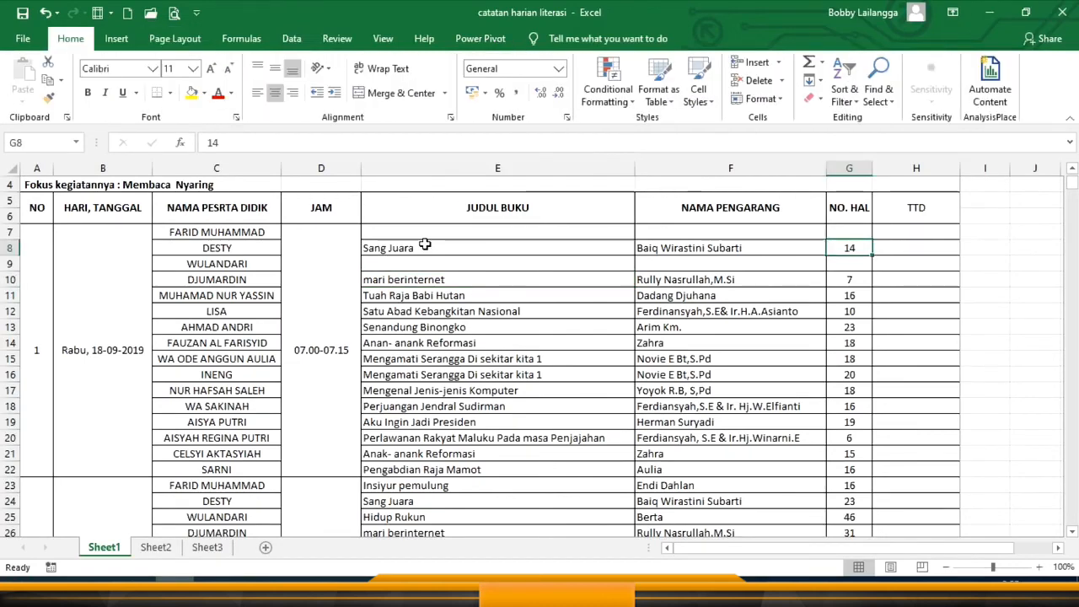